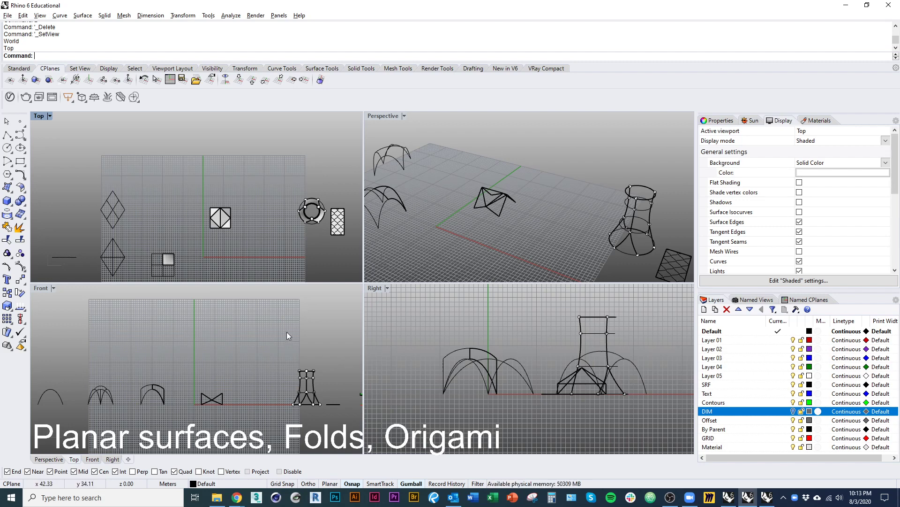
# Step: Change the model units to feet and scale the existing geometry by the conversion factor
pyautogui.moveTo(288, 258); pyautogui.dragTo(300, 278, button='right')
pyautogui.moveTo(174, 178); pyautogui.dragTo(158, 159, button='right')
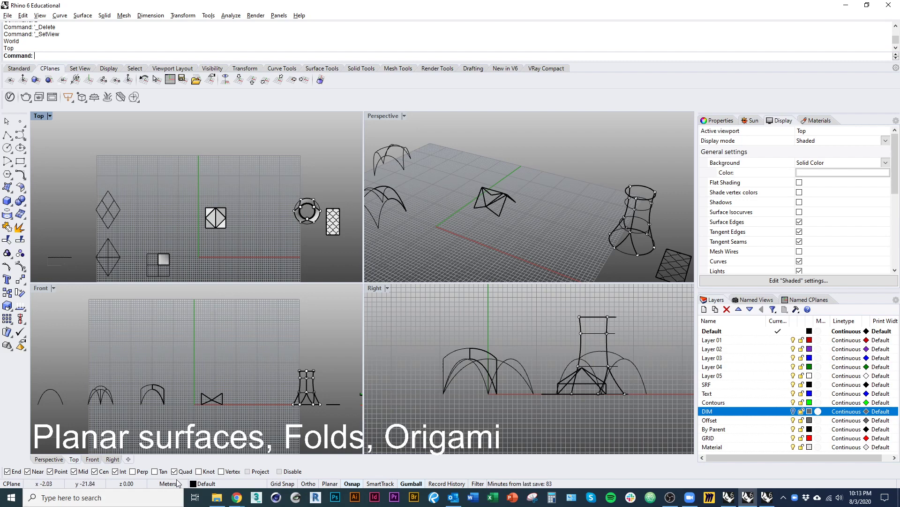
pyautogui.write('Uni')
pyautogui.press('BackSpace')
pyautogui.press('BackSpace')
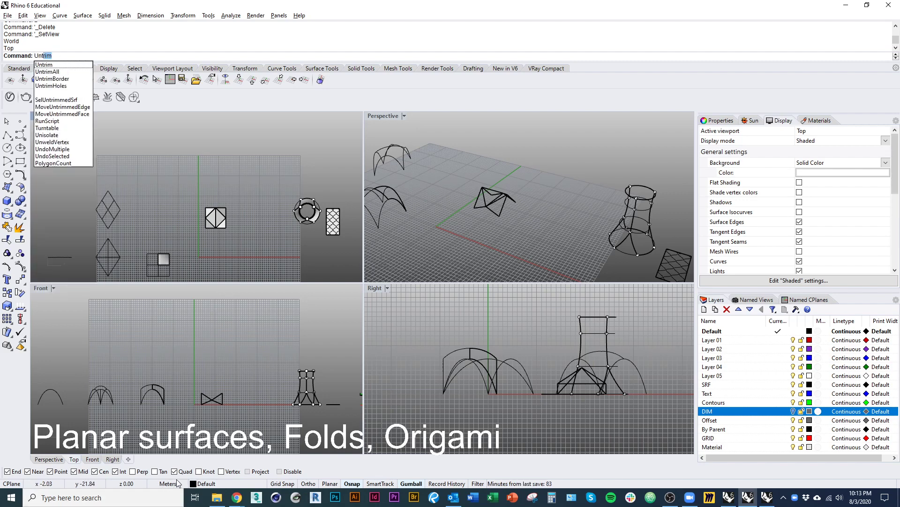
pyautogui.write('its')
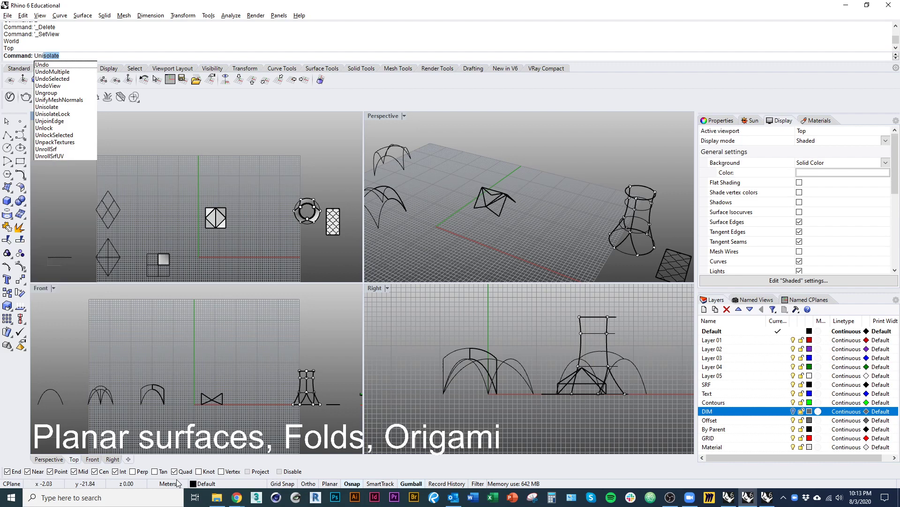
pyautogui.press('Return')
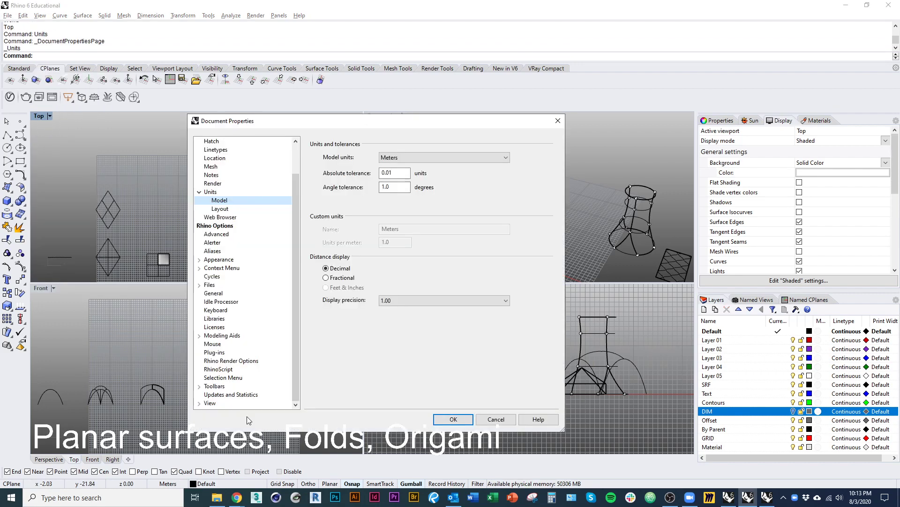
pyautogui.click(444, 159)
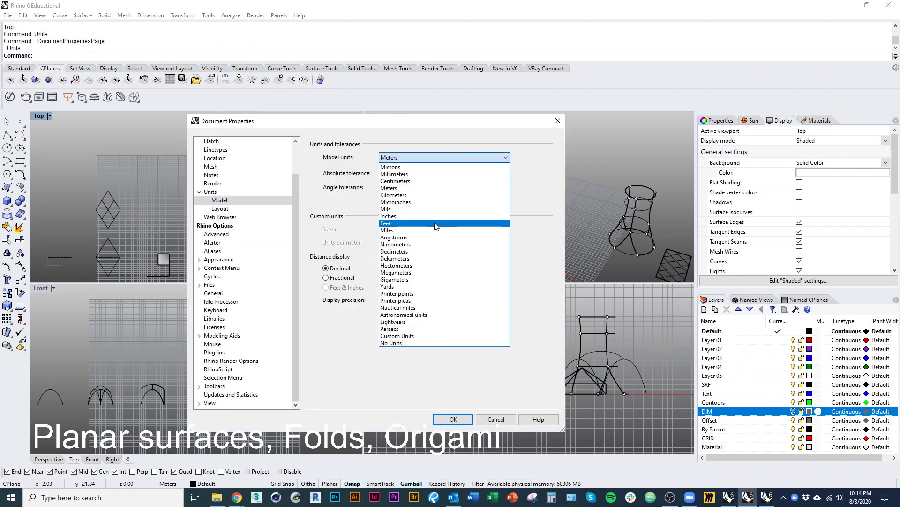
pyautogui.click(437, 226)
pyautogui.click(454, 419)
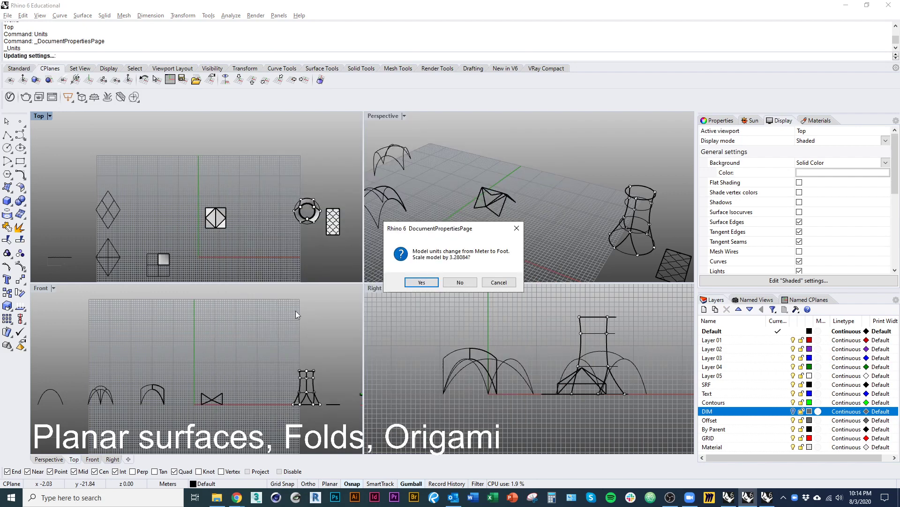
pyautogui.click(422, 282)
# Step: Select all the objects in the model and hide them
pyautogui.scroll(-3, 212, 250)
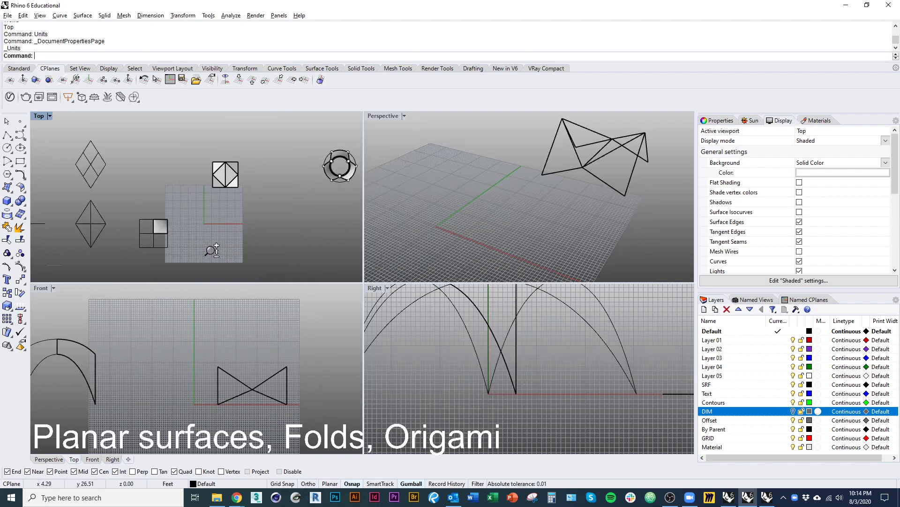
pyautogui.scroll(-5, 212, 250)
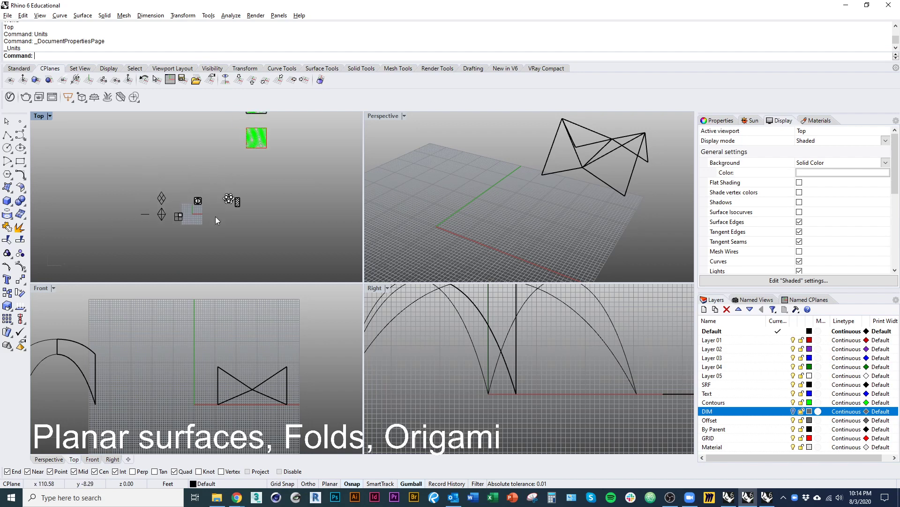
pyautogui.scroll(2, 215, 220)
pyautogui.hotkey('ctrl', 'a')
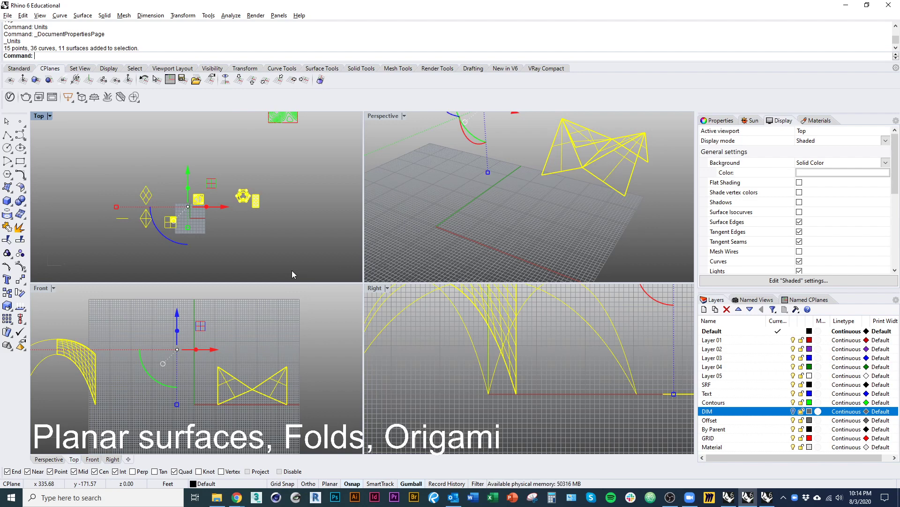
pyautogui.click(214, 69)
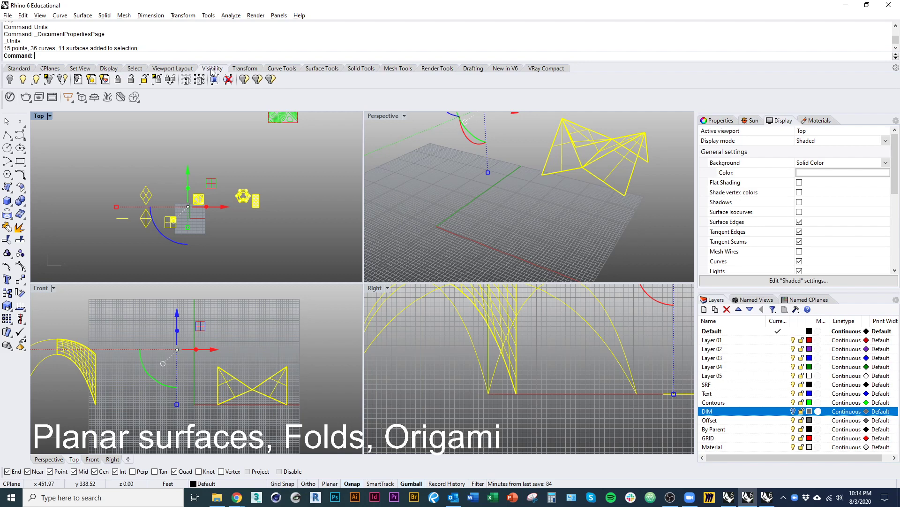
pyautogui.press('Return')
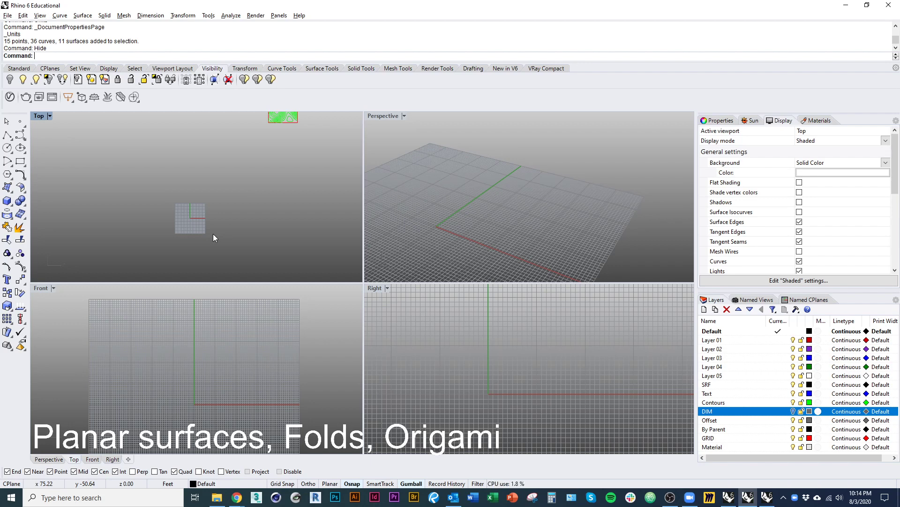
# Step: Tilt the Top view into an angled 3D view and draw a solid box from a corner near the origin
pyautogui.keyDown('ctrl'); pyautogui.keyDown('shift'); pyautogui.moveTo(213, 234); pyautogui.dragTo(187, 206, button='right'); pyautogui.keyUp('shift'); pyautogui.keyUp('ctrl')
pyautogui.scroll(5, 183, 204)
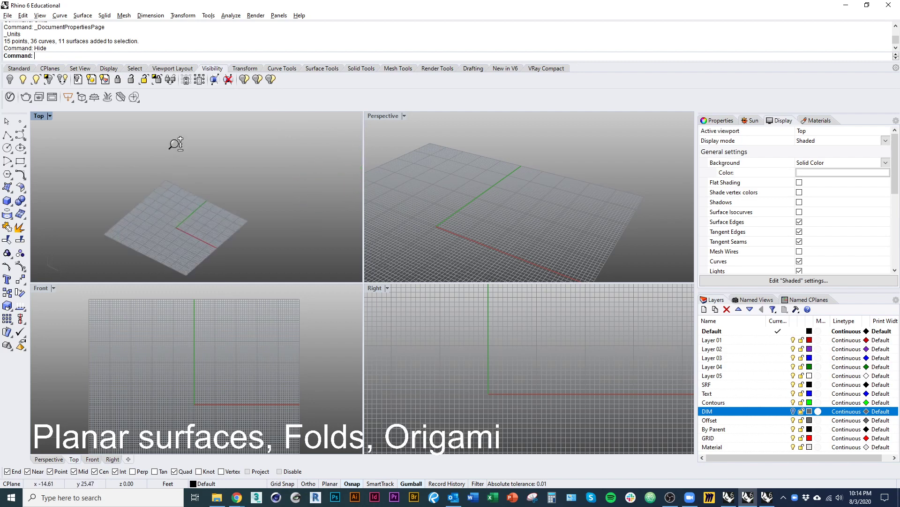
pyautogui.moveTo(296, 244); pyautogui.dragTo(304, 215, button='right')
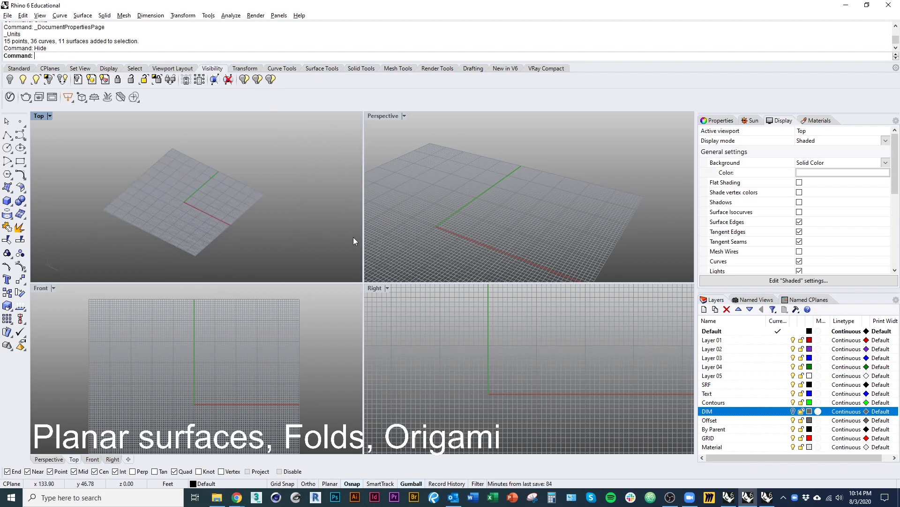
pyautogui.moveTo(465, 216); pyautogui.dragTo(544, 184, button='right')
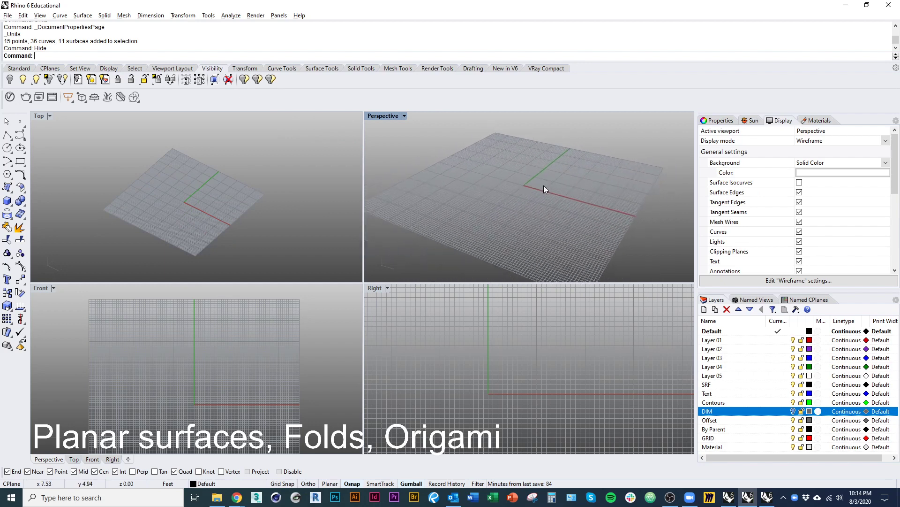
pyautogui.click(7, 200)
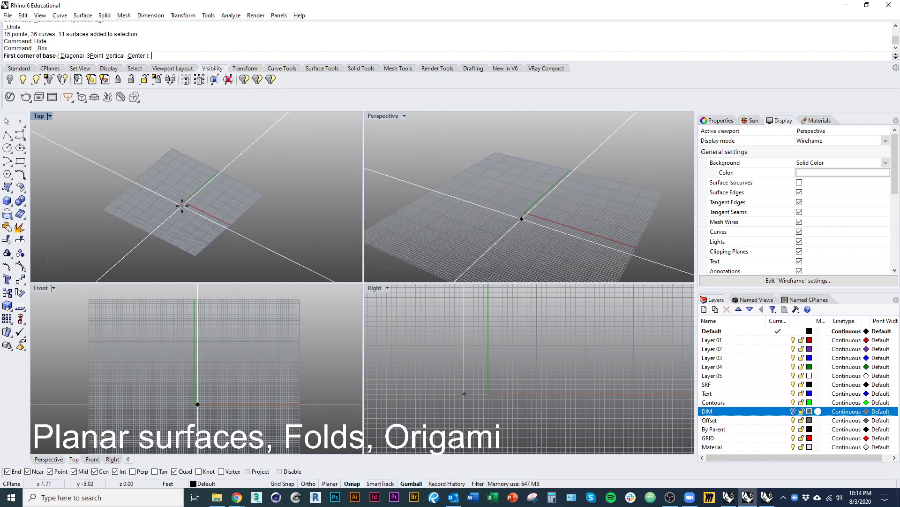
pyautogui.click(185, 203)
pyautogui.click(222, 204)
pyautogui.click(222, 186)
# Step: Examine the new box from several angles and distances in the Perspective and Top views
pyautogui.moveTo(522, 216); pyautogui.dragTo(469, 237, button='right')
pyautogui.moveTo(412, 244); pyautogui.dragTo(684, 208, button='right')
pyautogui.moveTo(473, 210); pyautogui.dragTo(544, 207, button='right')
pyautogui.scroll(10, 500, 211)
pyautogui.scroll(6, 505, 256)
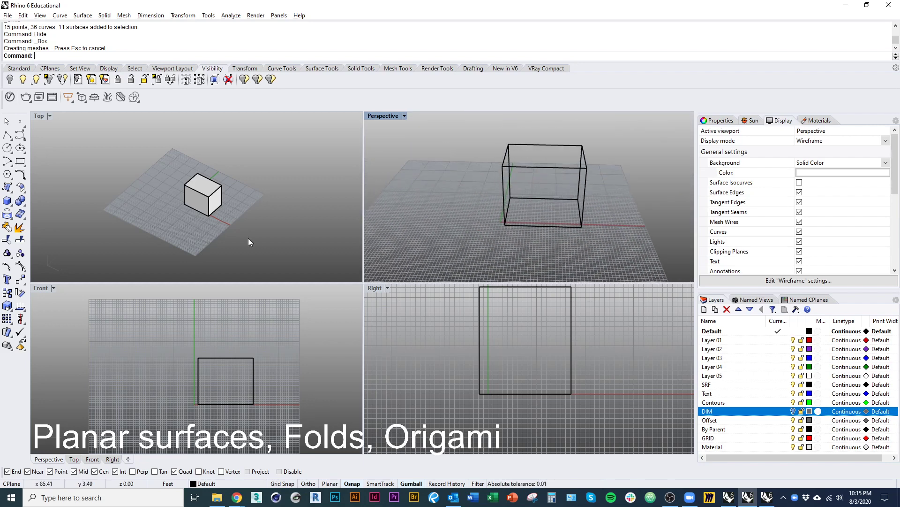
pyautogui.moveTo(249, 238)
pyautogui.mouseDown(button='right')
pyautogui.moveTo(288, 218)
pyautogui.moveTo(238, 147)
pyautogui.moveTo(200, 181)
pyautogui.moveTo(132, 187)
pyautogui.moveTo(267, 239)
pyautogui.moveTo(126, 219)
pyautogui.moveTo(125, 158)
pyautogui.moveTo(128, 278)
pyautogui.moveTo(163, 179)
pyautogui.moveTo(175, 215)
pyautogui.mouseUp(button='right')
pyautogui.keyDown('shift'); pyautogui.moveTo(175, 214); pyautogui.dragTo(331, 226, button='right'); pyautogui.keyUp('shift')
pyautogui.keyDown('ctrl'); pyautogui.moveTo(331, 226); pyautogui.dragTo(255, 264, button='right'); pyautogui.keyUp('ctrl')
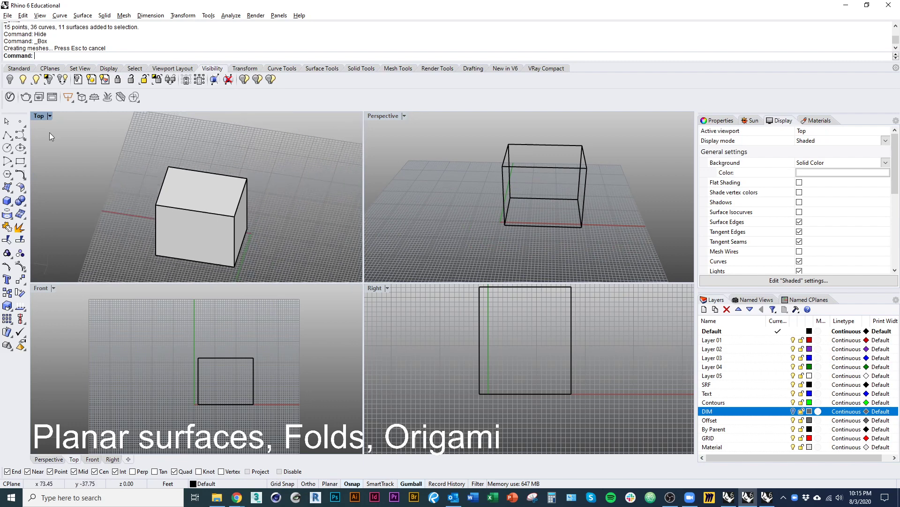
# Step: Zoom the Perspective view to the selected box with the Zoom Selected option, and clear the selection
pyautogui.moveTo(553, 216); pyautogui.dragTo(526, 232, button='right')
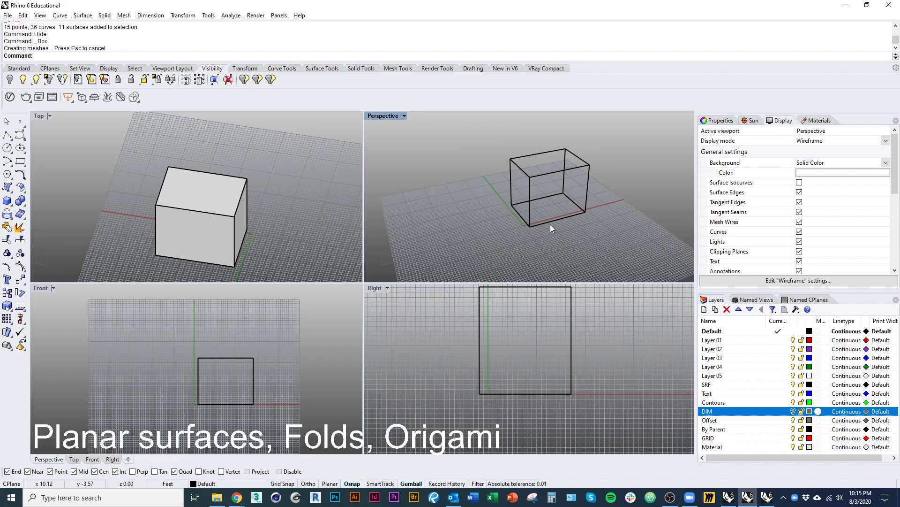
pyautogui.click(549, 224)
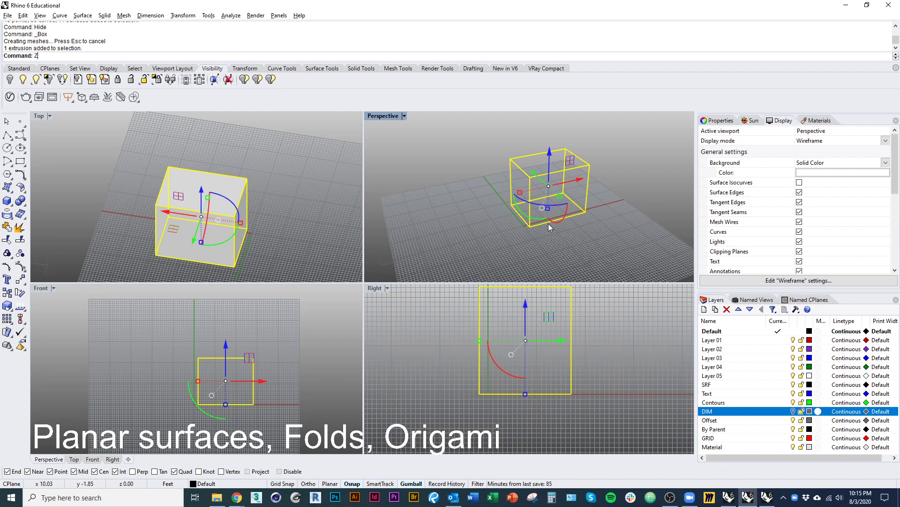
pyautogui.press('Return')
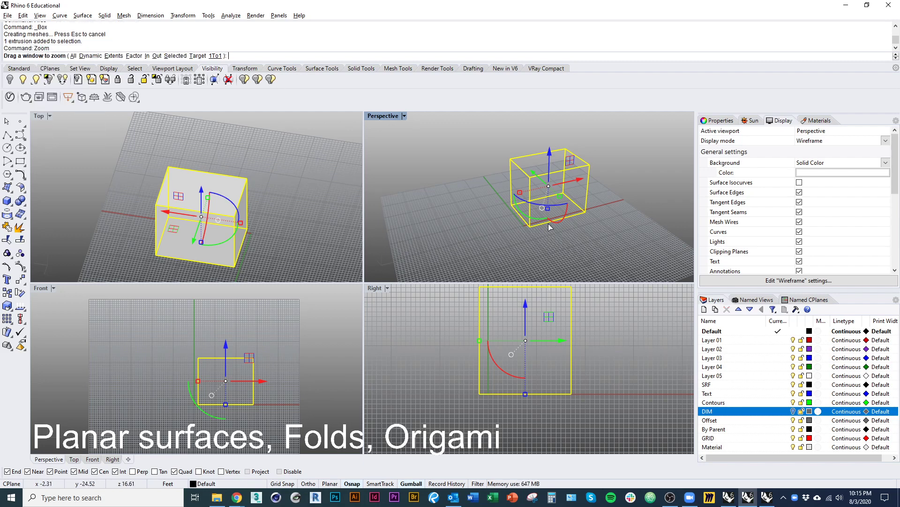
pyautogui.click(175, 56)
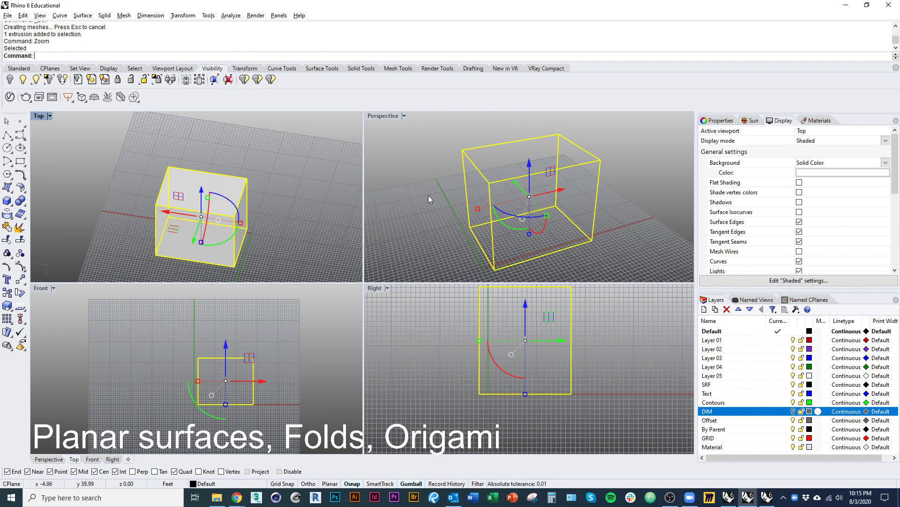
pyautogui.moveTo(415, 194); pyautogui.dragTo(454, 192, button='right')
pyautogui.press('Escape')
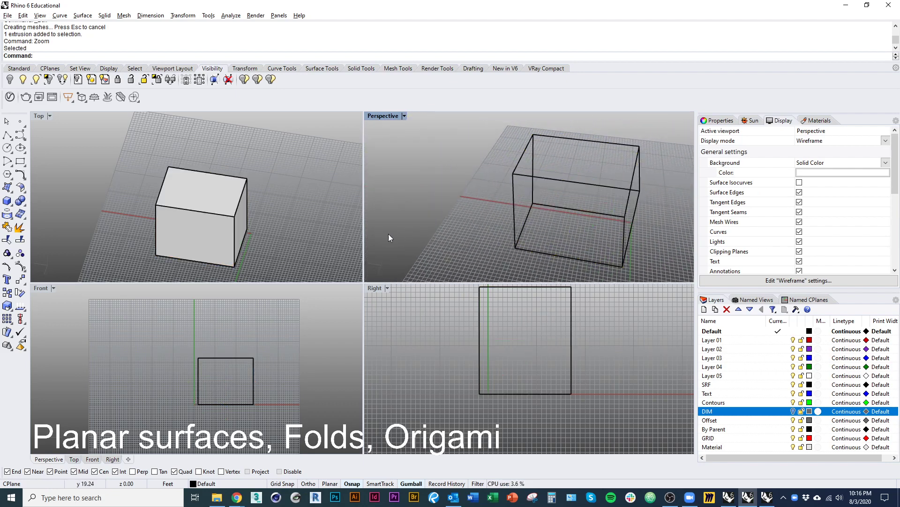
# Step: Maximize the Top viewport and frame the box at a closer, angled view
pyautogui.click(323, 236)
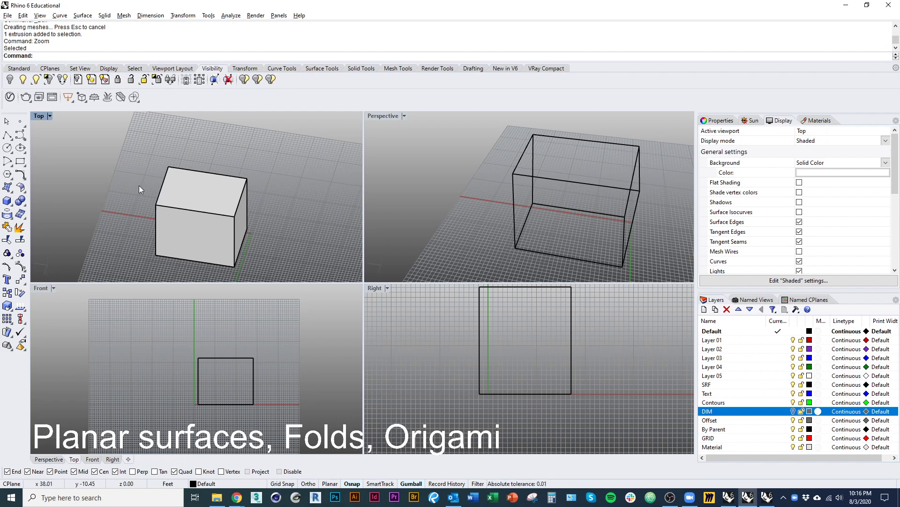
pyautogui.scroll(-3, 155, 185)
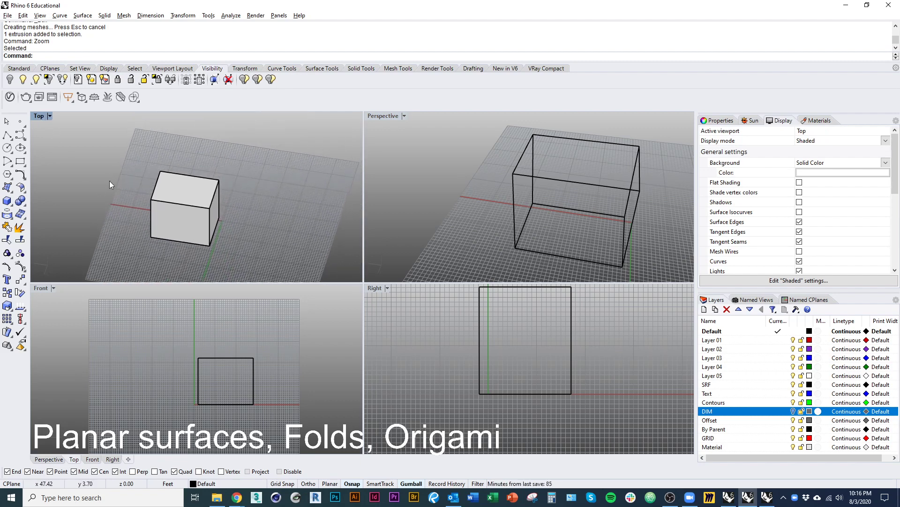
pyautogui.doubleClick(41, 115)
pyautogui.moveTo(151, 216); pyautogui.dragTo(484, 264, button='right')
pyautogui.scroll(8, 484, 267)
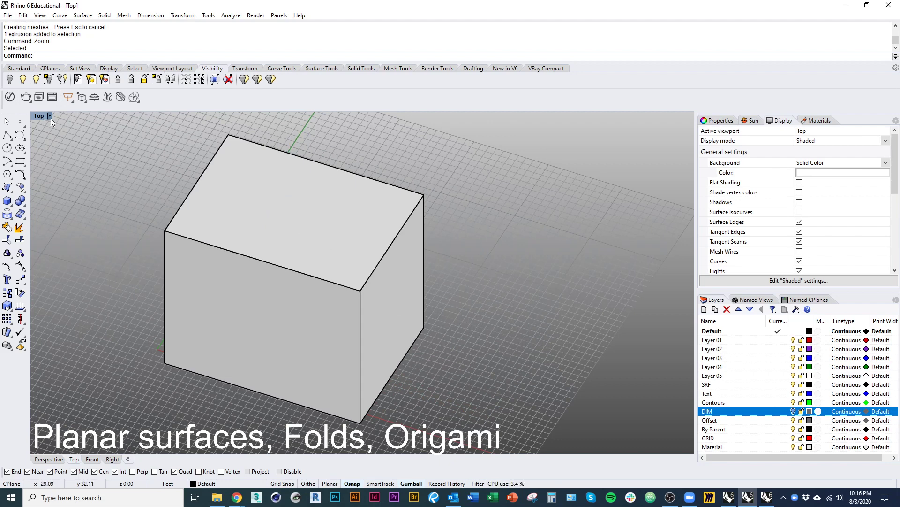
# Step: Set the maximized viewport's display mode to Wireframe and view the box from another angle
pyautogui.click(50, 116)
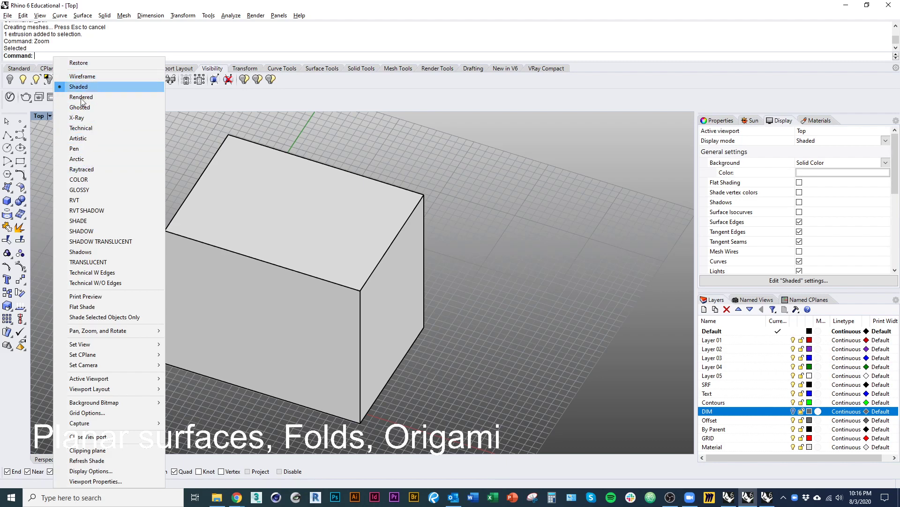
pyautogui.click(88, 76)
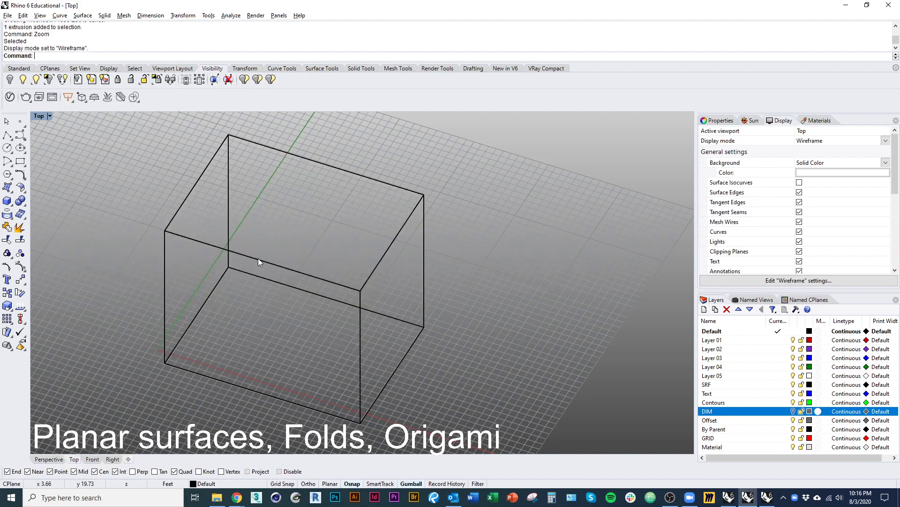
pyautogui.moveTo(420, 306); pyautogui.dragTo(375, 278, button='right')
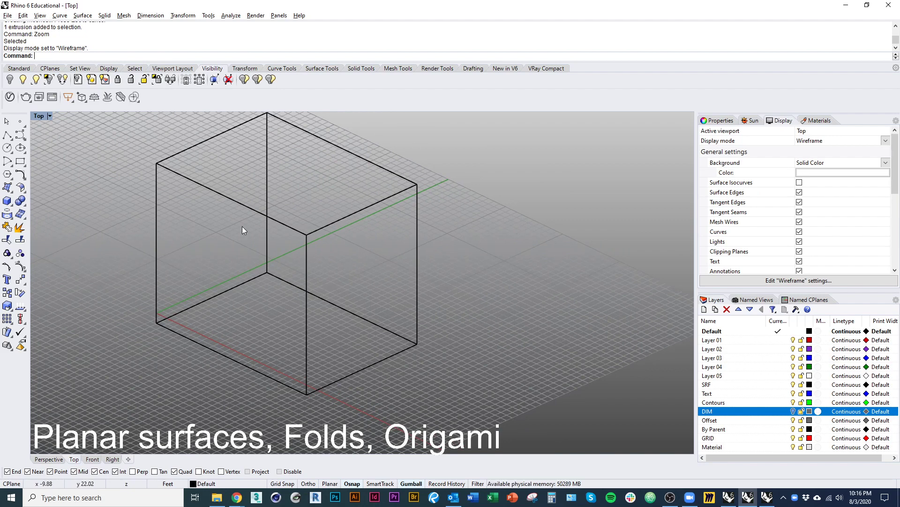
# Step: Return the viewport to the Shaded display mode and look around the box
pyautogui.click(39, 115)
pyautogui.click(77, 85)
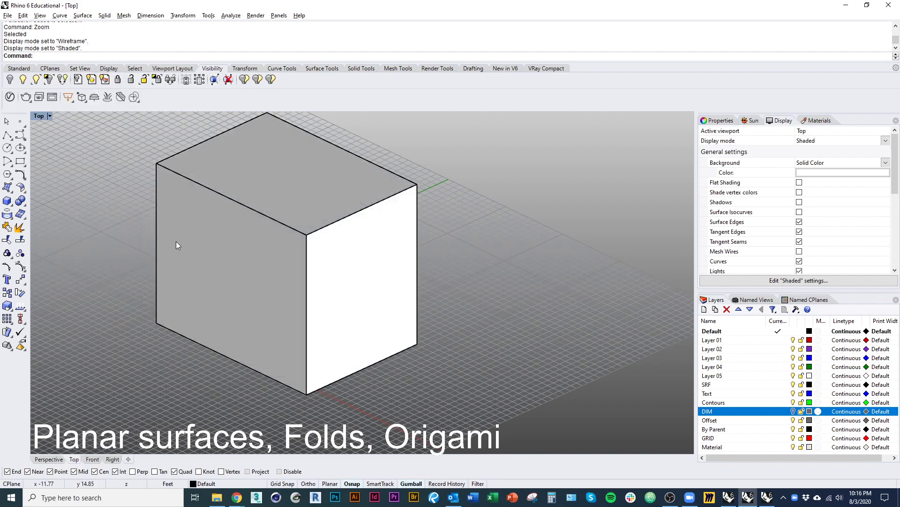
pyautogui.moveTo(177, 242); pyautogui.dragTo(316, 244, button='right')
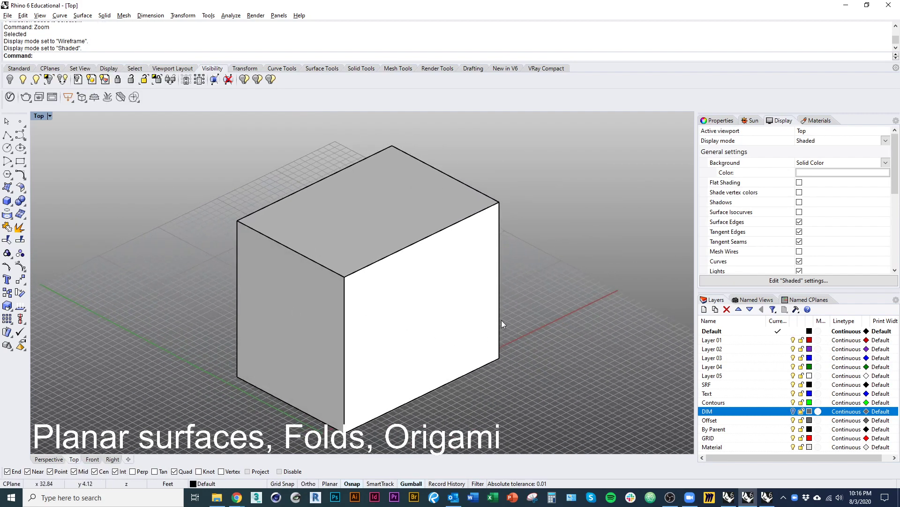
# Step: Switch the viewport to the Ghosted display mode and inspect the box's see-through faces
pyautogui.moveTo(321, 302)
pyautogui.mouseDown(button='right')
pyautogui.moveTo(428, 264)
pyautogui.moveTo(367, 384)
pyautogui.moveTo(331, 275)
pyautogui.mouseUp(button='right')
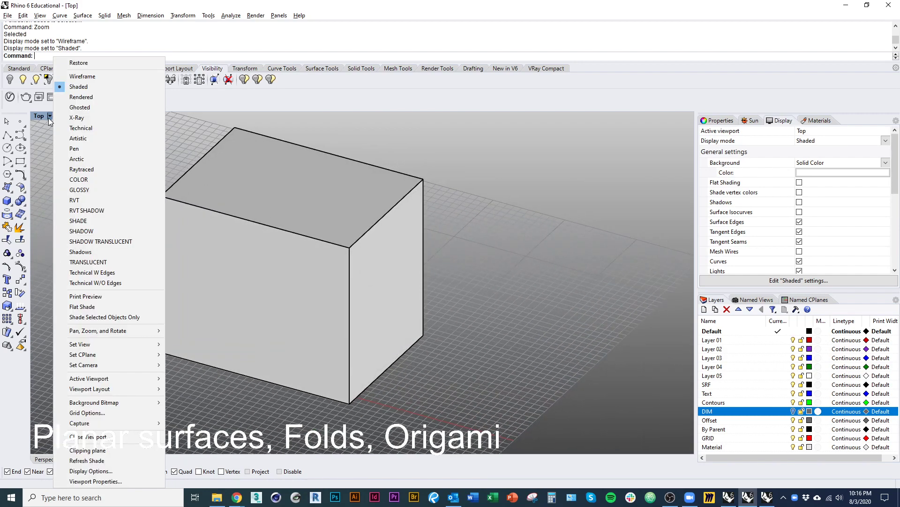
pyautogui.click(78, 107)
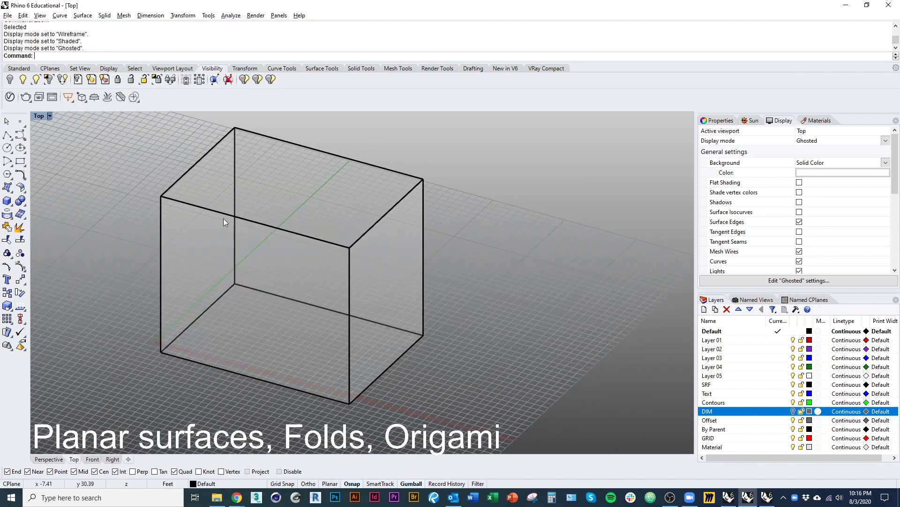
pyautogui.moveTo(223, 220)
pyautogui.mouseDown(button='right')
pyautogui.moveTo(159, 197)
pyautogui.moveTo(229, 182)
pyautogui.moveTo(218, 225)
pyautogui.mouseUp(button='right')
# Step: Set the viewport to the Rendered display mode and view the box with its shadow
pyautogui.click(49, 116)
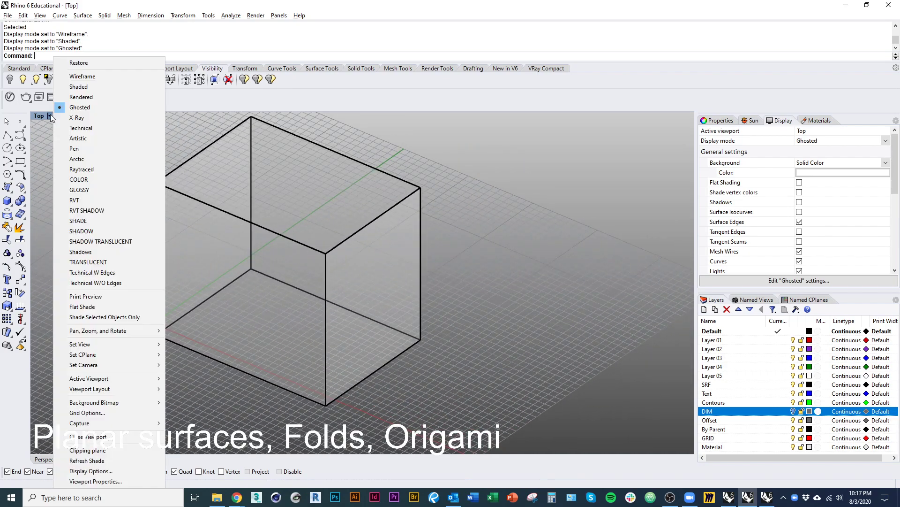
pyautogui.click(82, 96)
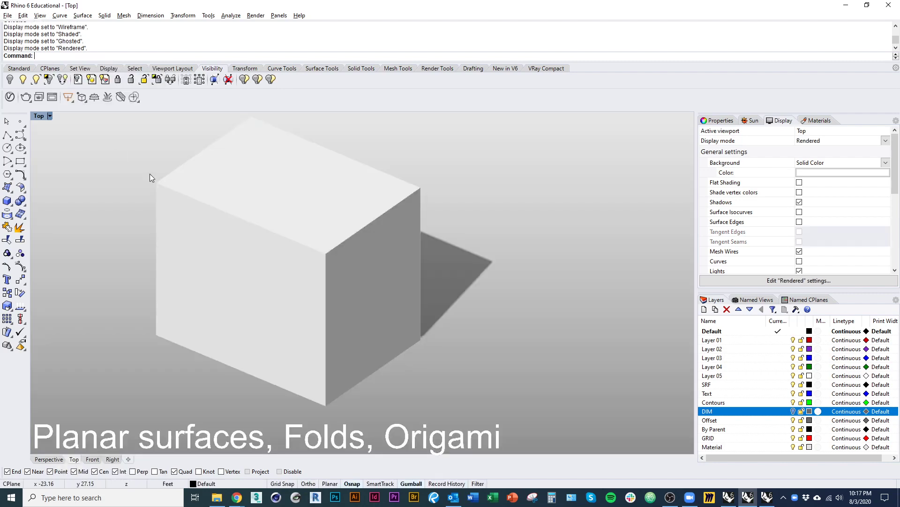
pyautogui.moveTo(251, 225); pyautogui.dragTo(231, 218, button='right')
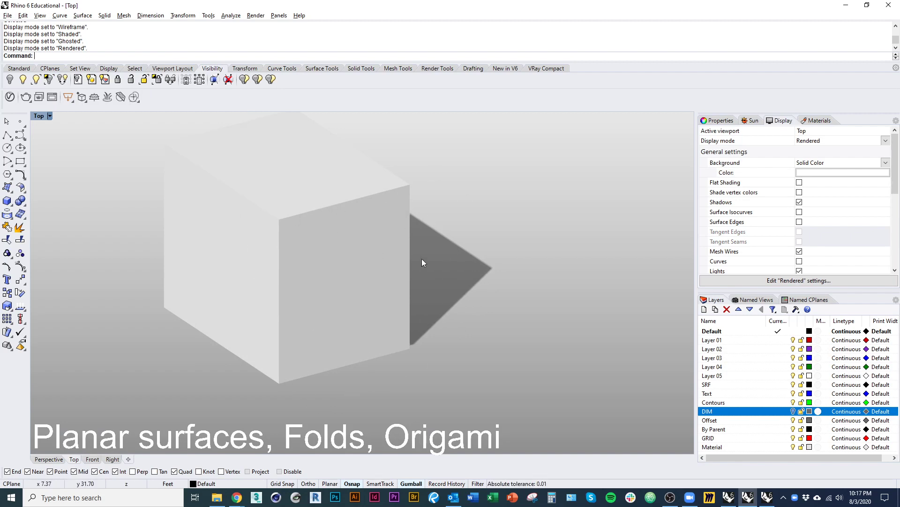
# Step: Look at the rendered box from another angle and return the viewport to the Shaded display mode
pyautogui.moveTo(217, 231); pyautogui.dragTo(244, 245, button='right')
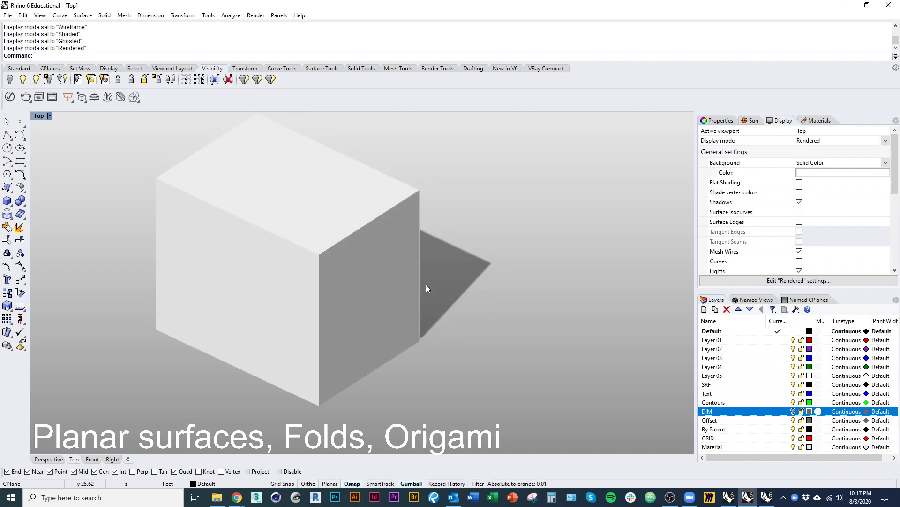
pyautogui.click(38, 117)
pyautogui.click(85, 97)
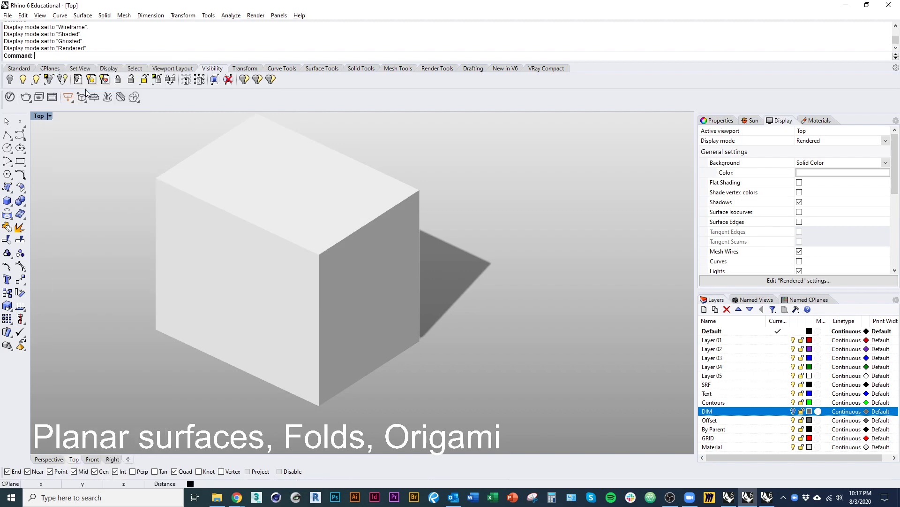
pyautogui.click(82, 96)
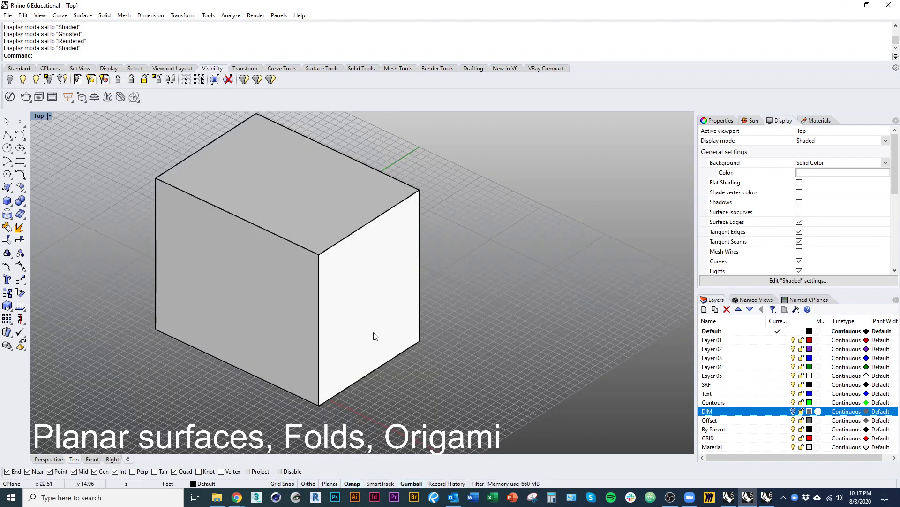
# Step: Delete the box from the model, leaving a wider view of the construction plane grid
pyautogui.click(393, 349)
pyautogui.press('Delete')
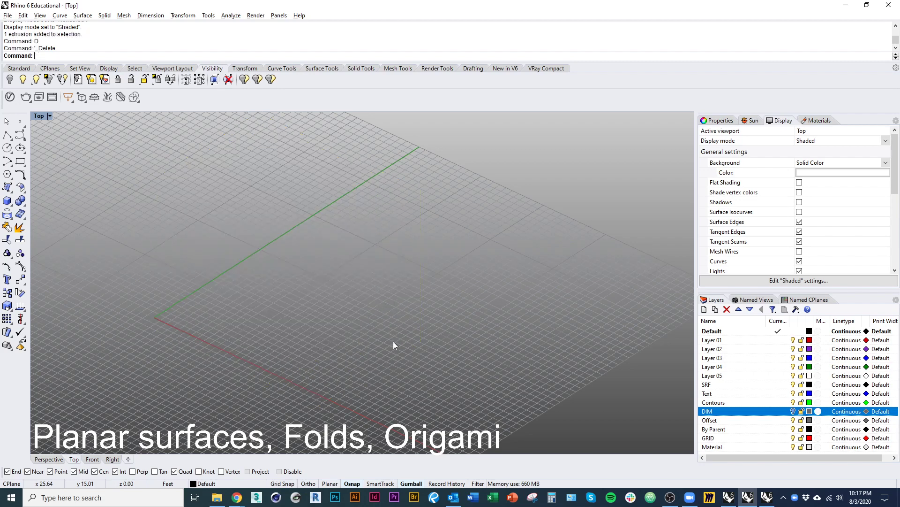
pyautogui.scroll(-3, 354, 333)
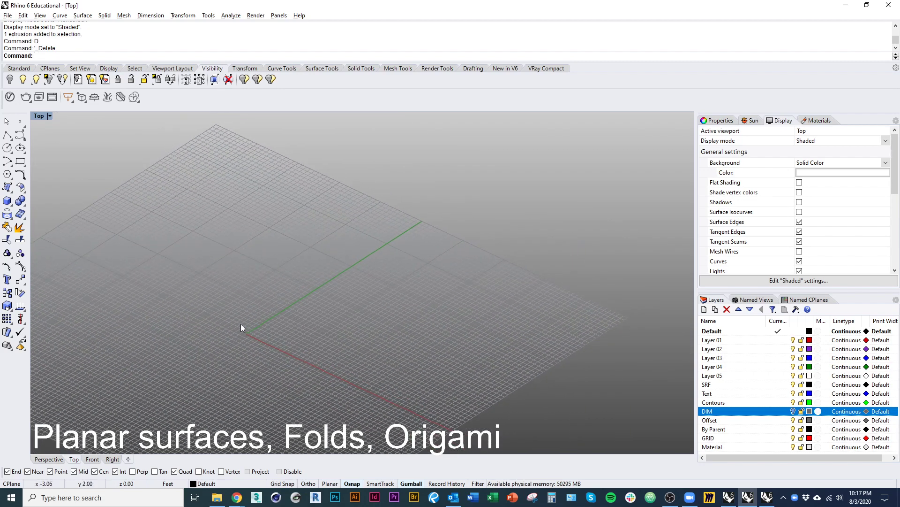
# Step: Create a rectangular plane surface from two opposite corners, starting on the green axis and extending over the grid
pyautogui.click(82, 15)
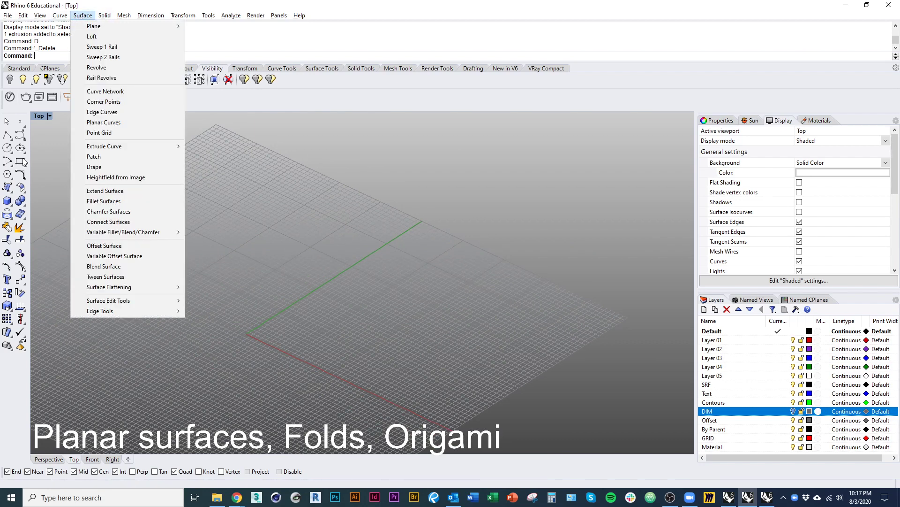
pyautogui.click(38, 192)
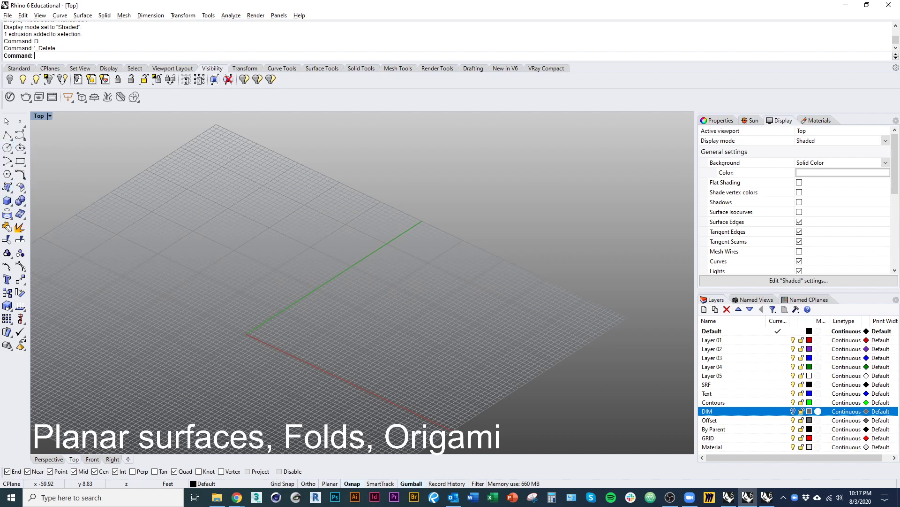
pyautogui.click(12, 193)
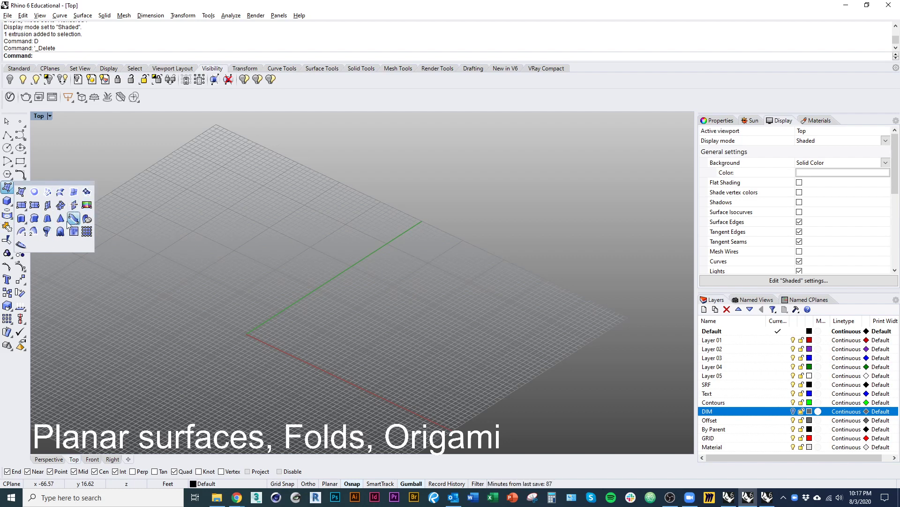
pyautogui.click(21, 205)
pyautogui.click(341, 271)
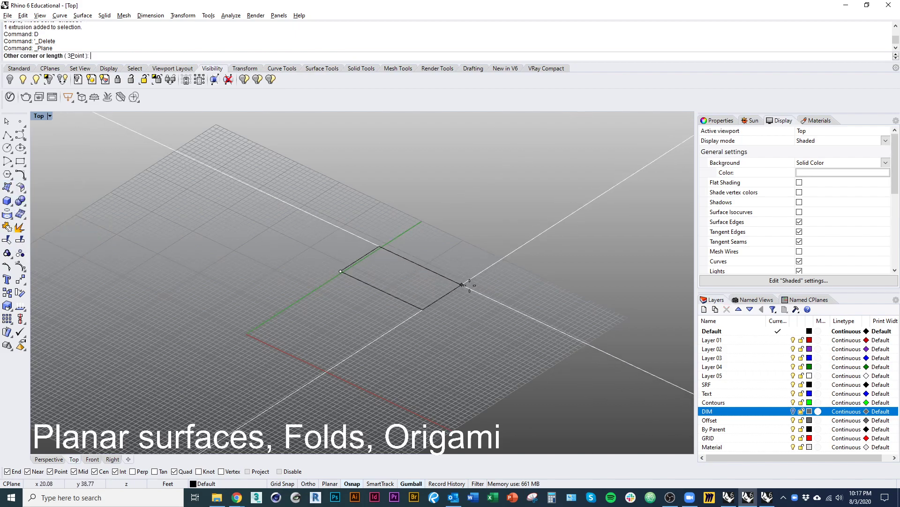
pyautogui.click(493, 283)
# Step: Move the rectangular plane surface across the grid so one corner sits close to the origin
pyautogui.moveTo(366, 361); pyautogui.dragTo(356, 273, button='right')
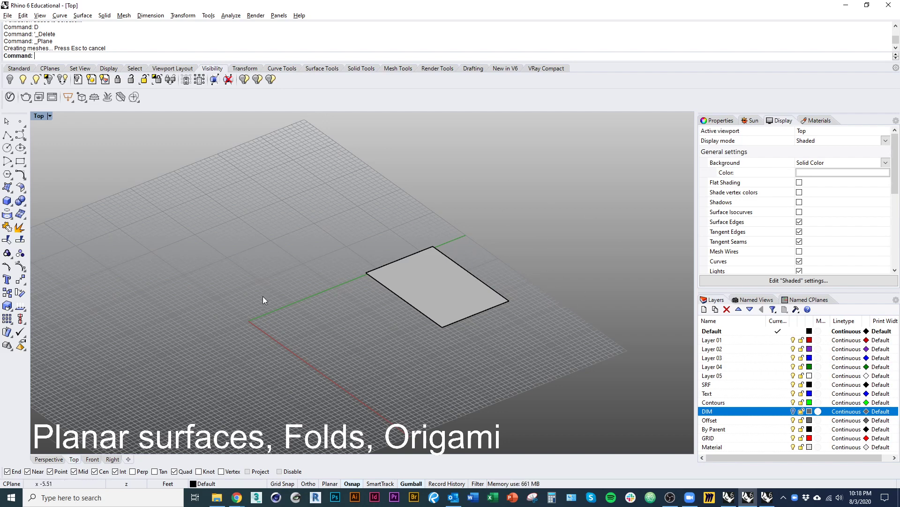
pyautogui.click(448, 321)
pyautogui.moveTo(492, 301); pyautogui.dragTo(391, 345)
pyautogui.click(392, 403)
pyautogui.moveTo(392, 403); pyautogui.dragTo(464, 418, button='right')
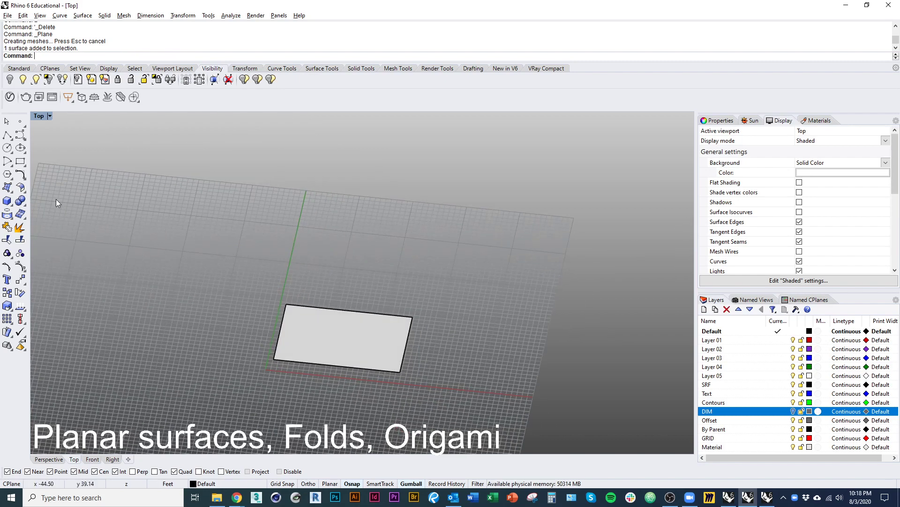
# Step: Draw a rectangle curve from two opposite corners on the grid beyond the plane surface
pyautogui.click(20, 161)
pyautogui.click(359, 277)
pyautogui.click(472, 240)
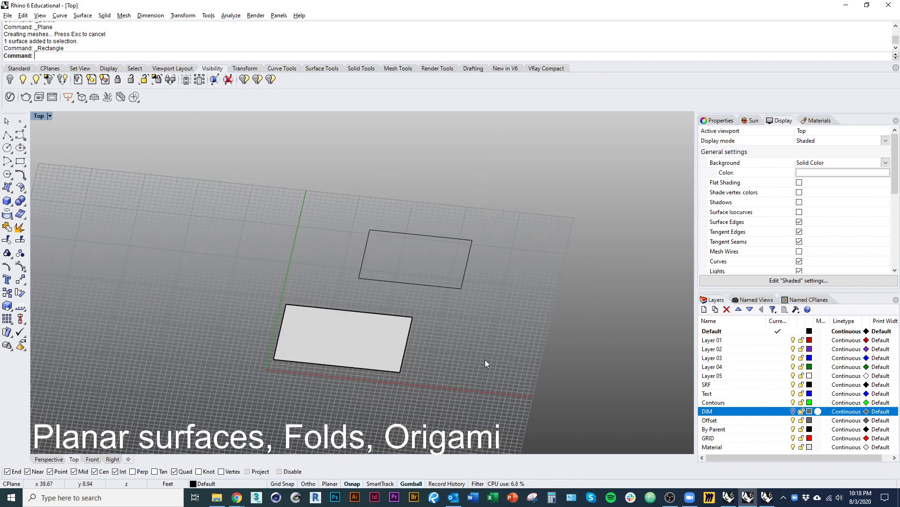
pyautogui.moveTo(485, 359); pyautogui.dragTo(451, 356, button='right')
# Step: Select the rectangle curve and the plane surface in turn to compare an outline with a filled surface
pyautogui.click(374, 280)
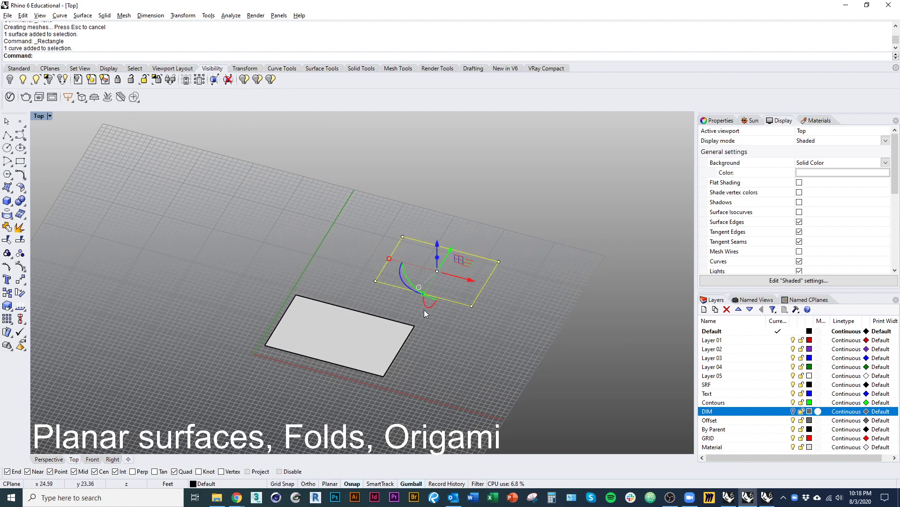
pyautogui.click(317, 347)
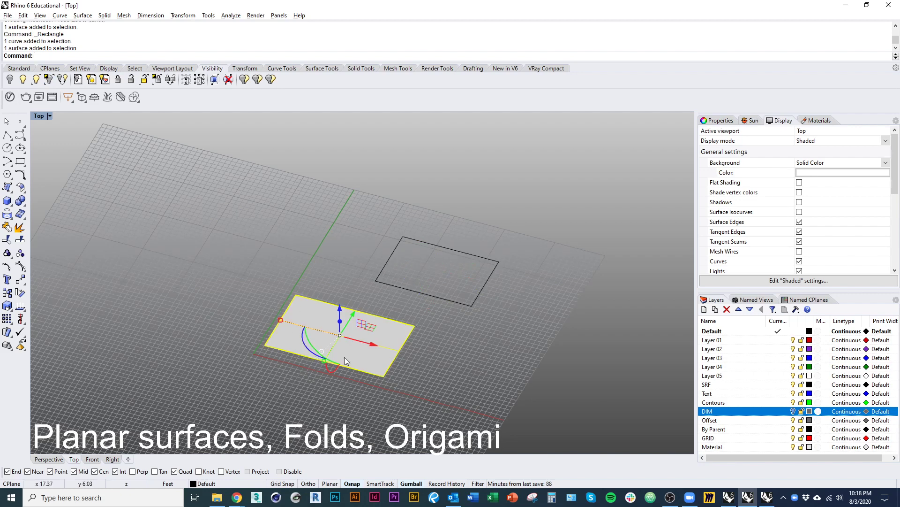
pyautogui.click(364, 419)
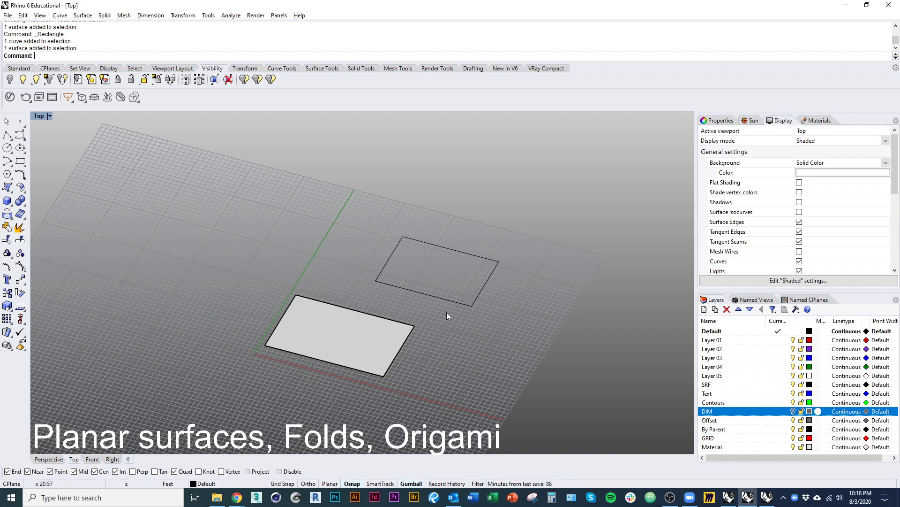
# Step: Delete the rectangle curve and the rectangular plane surface from the model
pyautogui.click(469, 306)
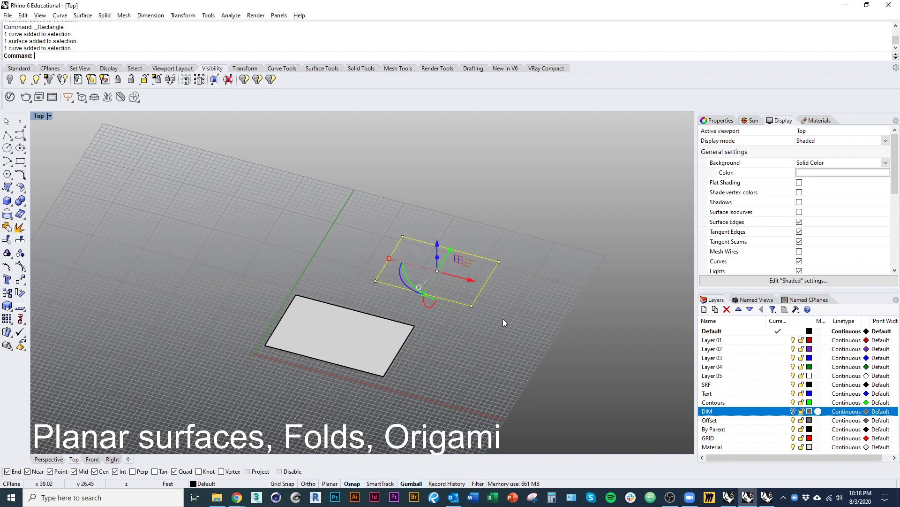
pyautogui.press('Delete')
pyautogui.press('Delete')
pyautogui.press('Delete')
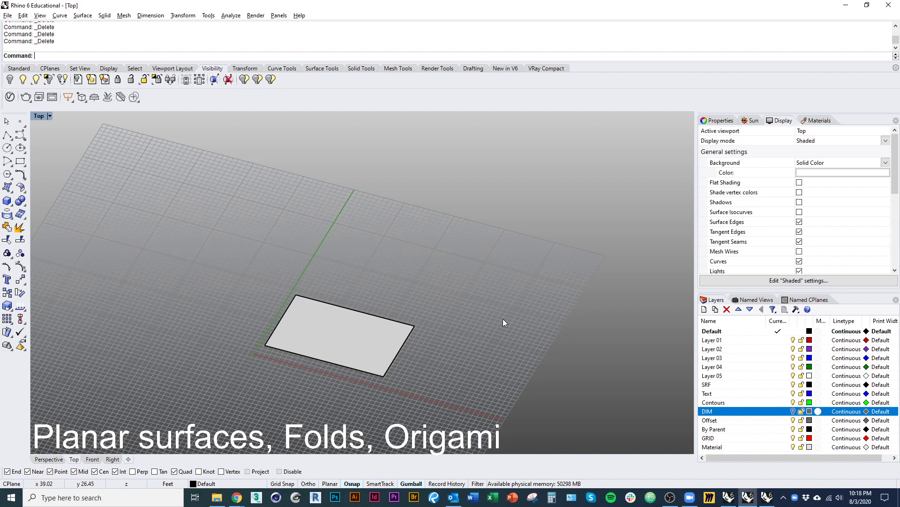
pyautogui.press('Delete')
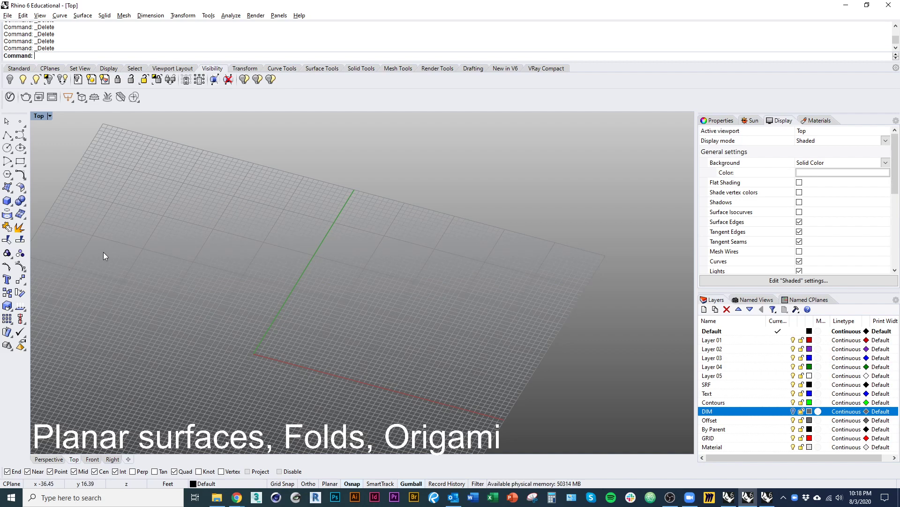
pyautogui.click(7, 188)
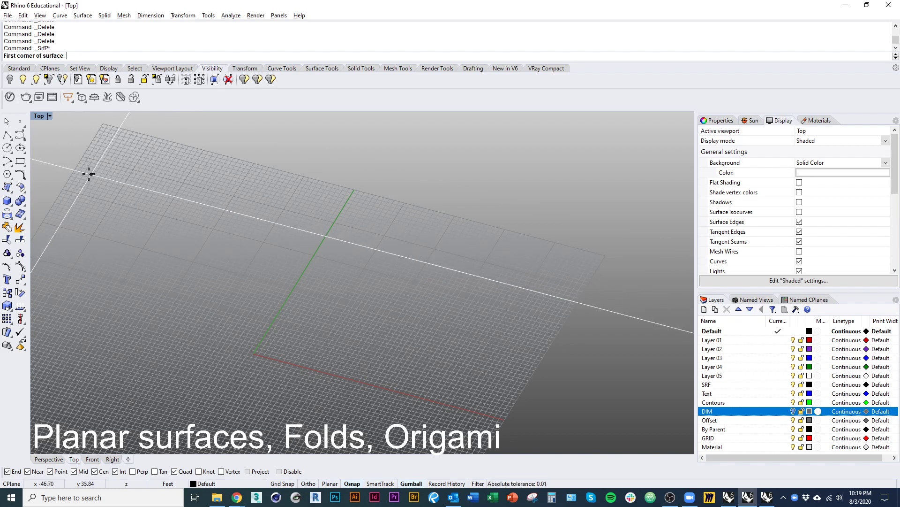
pyautogui.click(22, 138)
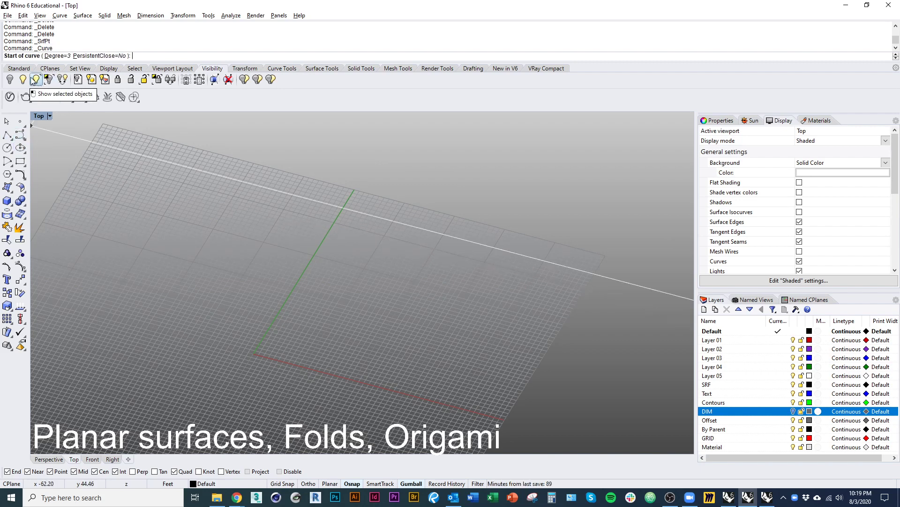
pyautogui.click(22, 137)
pyautogui.click(35, 141)
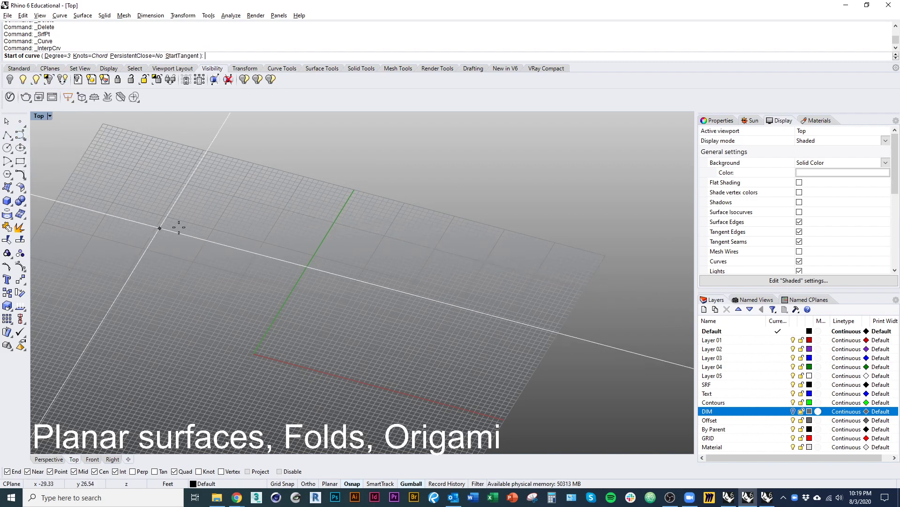
# Step: Create a triangular surface near the origin from corner points, reusing the first corner as the fourth
pyautogui.click(8, 188)
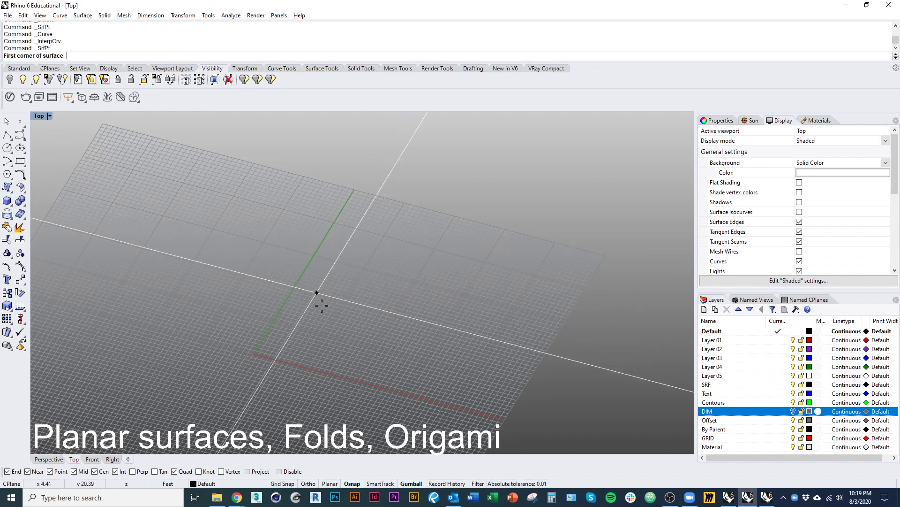
pyautogui.click(292, 333)
pyautogui.click(352, 260)
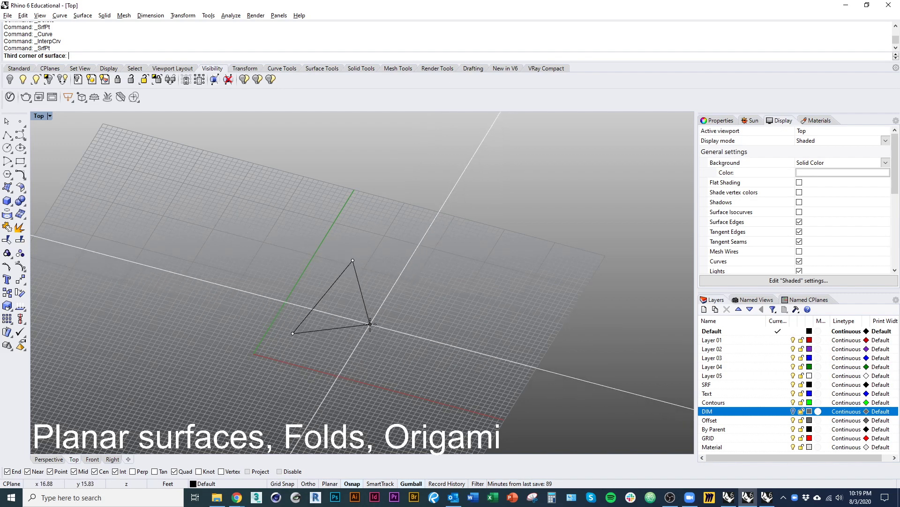
pyautogui.click(370, 324)
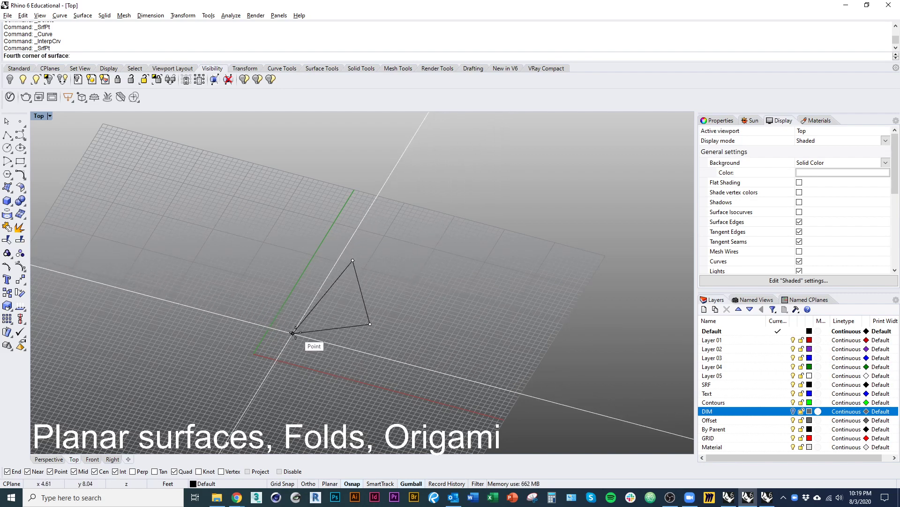
pyautogui.click(293, 333)
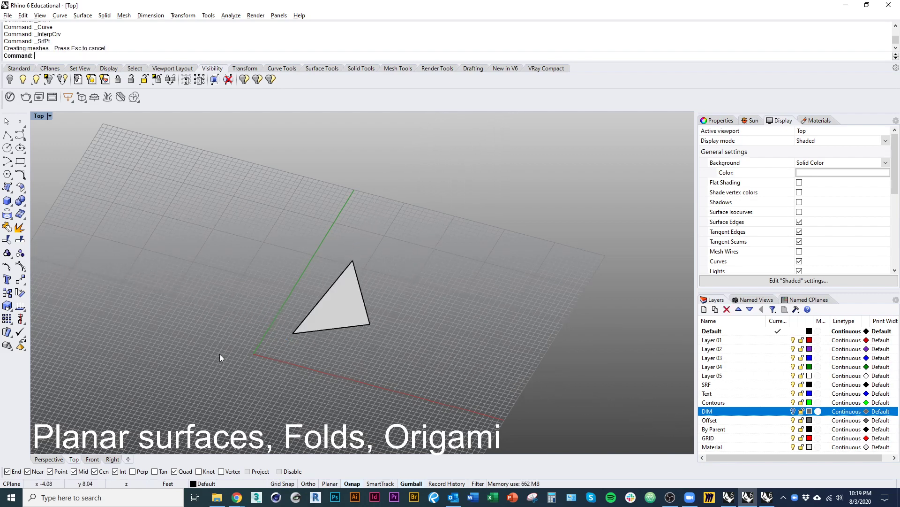
pyautogui.moveTo(412, 345); pyautogui.dragTo(384, 315, button='right')
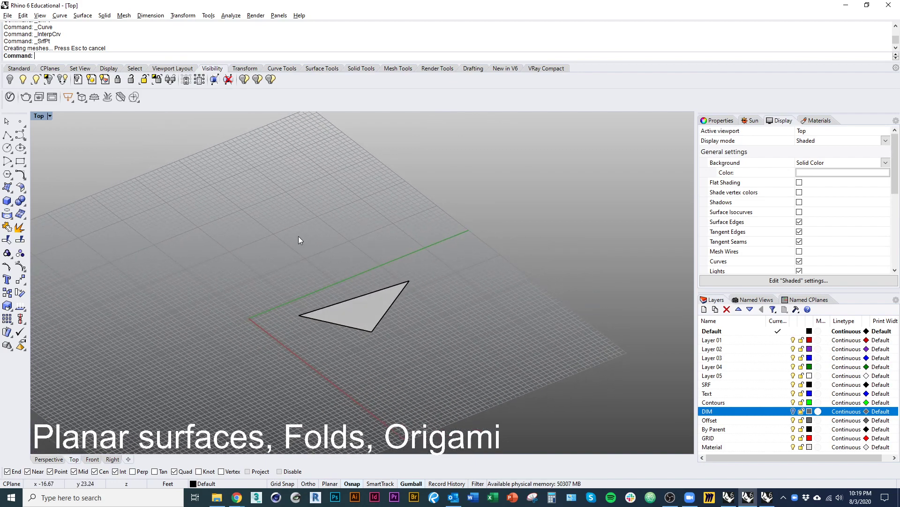
# Step: Create an irregular four-sided surface from four corner points on the other side of the green axis from the triangle
pyautogui.press('Return')
pyautogui.click(300, 218)
pyautogui.click(367, 187)
pyautogui.click(388, 233)
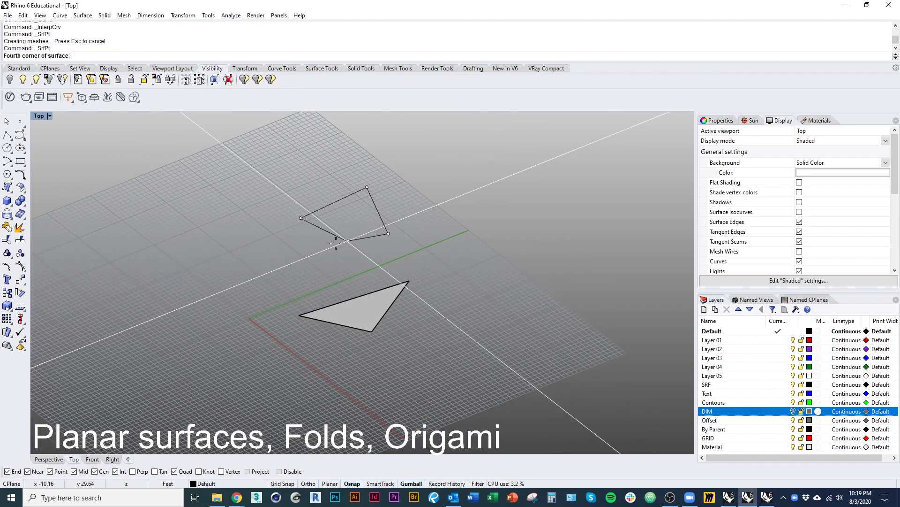
pyautogui.click(347, 241)
pyautogui.moveTo(347, 240)
pyautogui.mouseDown(button='right')
pyautogui.moveTo(433, 250)
pyautogui.moveTo(432, 301)
pyautogui.moveTo(305, 315)
pyautogui.mouseUp(button='right')
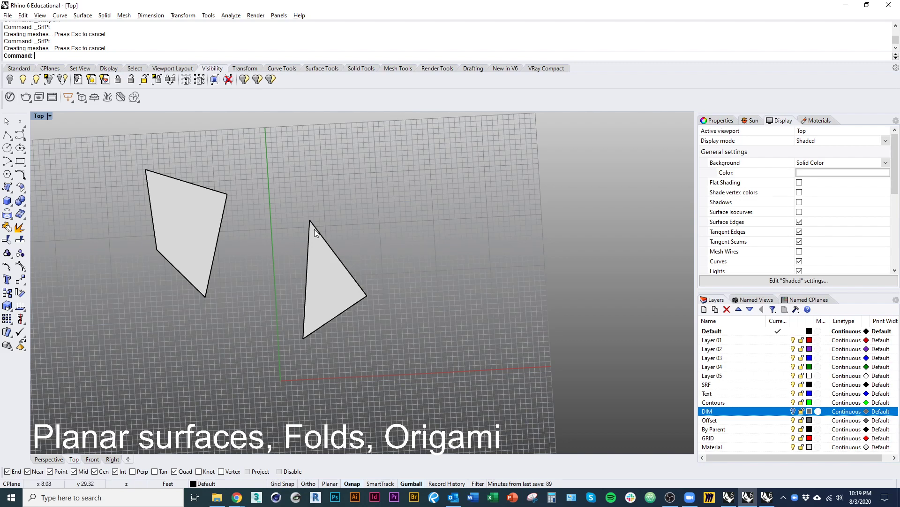
# Step: Create a second, smaller triangular surface from corner points farther along the red axis direction, closing it on its first corner
pyautogui.click(7, 187)
pyautogui.click(412, 187)
pyautogui.click(478, 227)
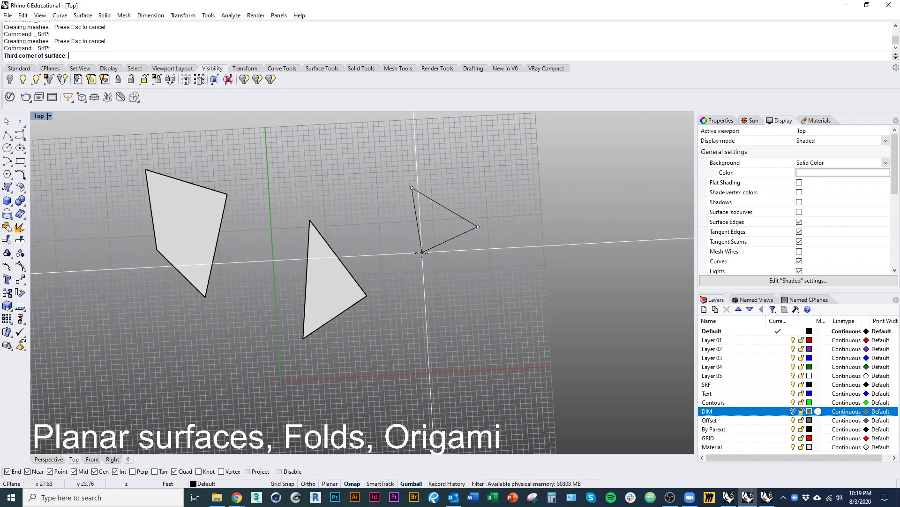
pyautogui.click(418, 255)
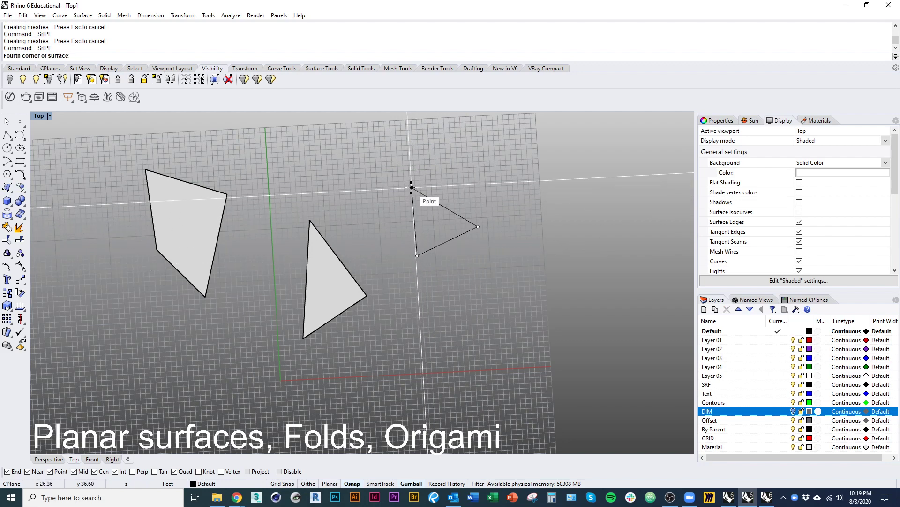
pyautogui.click(412, 188)
# Step: Select all three corner-point surfaces together and delete them from the model
pyautogui.click(436, 229)
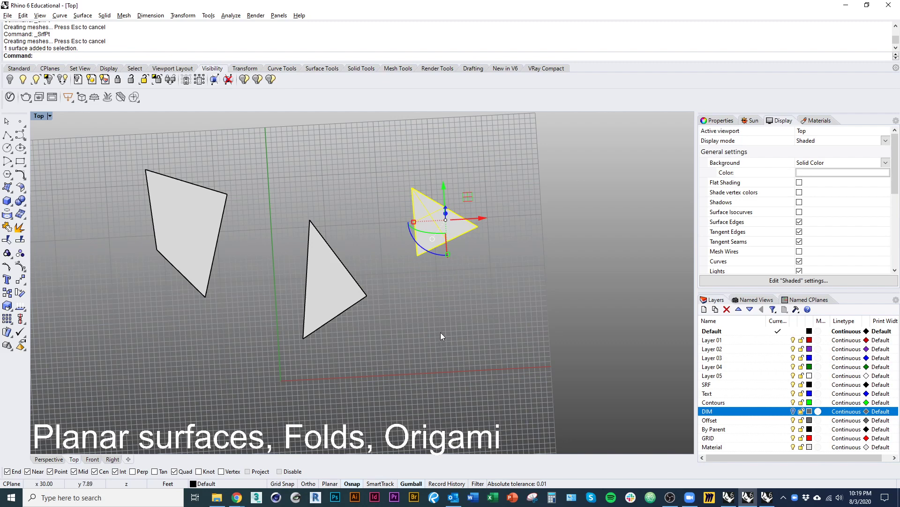
pyautogui.moveTo(488, 337); pyautogui.dragTo(115, 176)
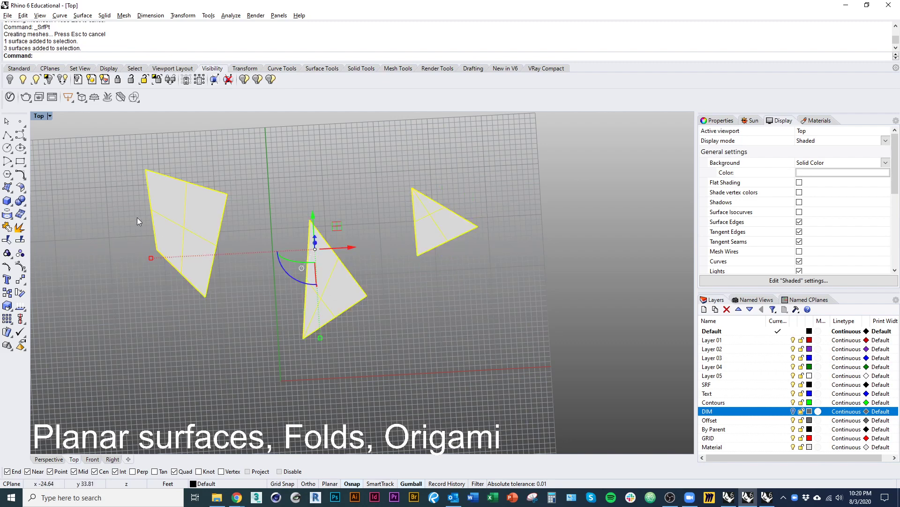
pyautogui.press('Delete')
pyautogui.moveTo(246, 252); pyautogui.dragTo(275, 256, button='right')
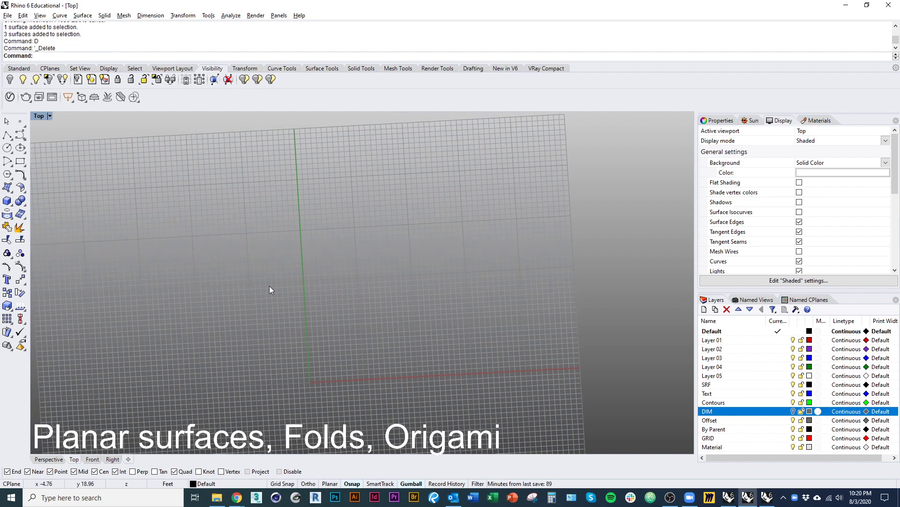
pyautogui.moveTo(289, 299); pyautogui.dragTo(288, 288, button='right')
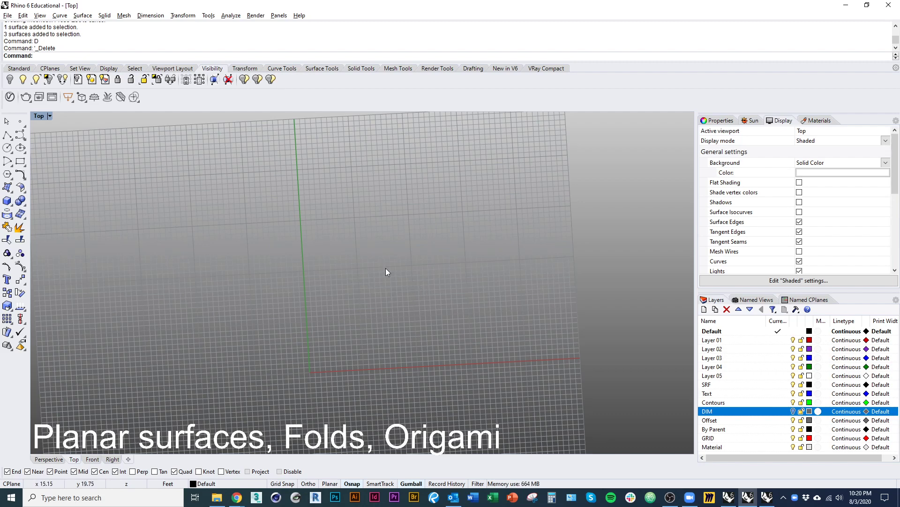
# Step: Draw a 10 by 10 ft rectangle curve on the grid beside the green axis
pyautogui.click(20, 162)
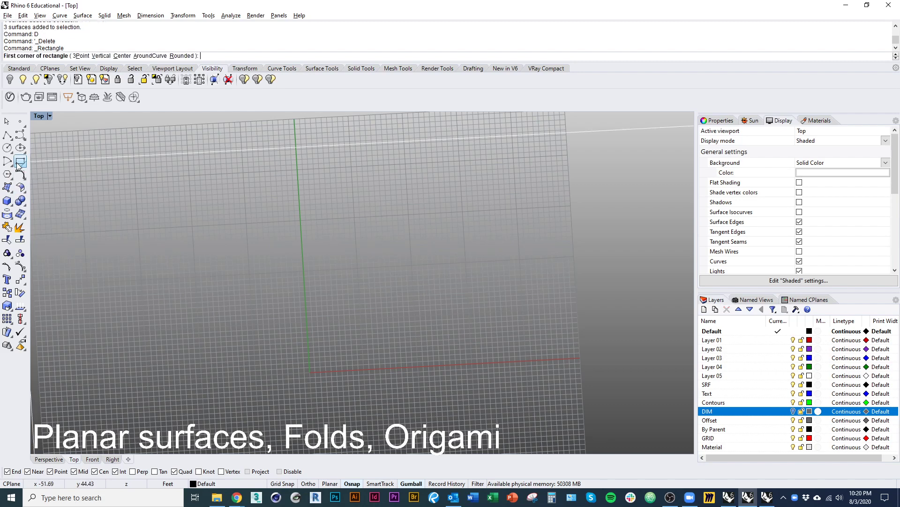
pyautogui.click(343, 275)
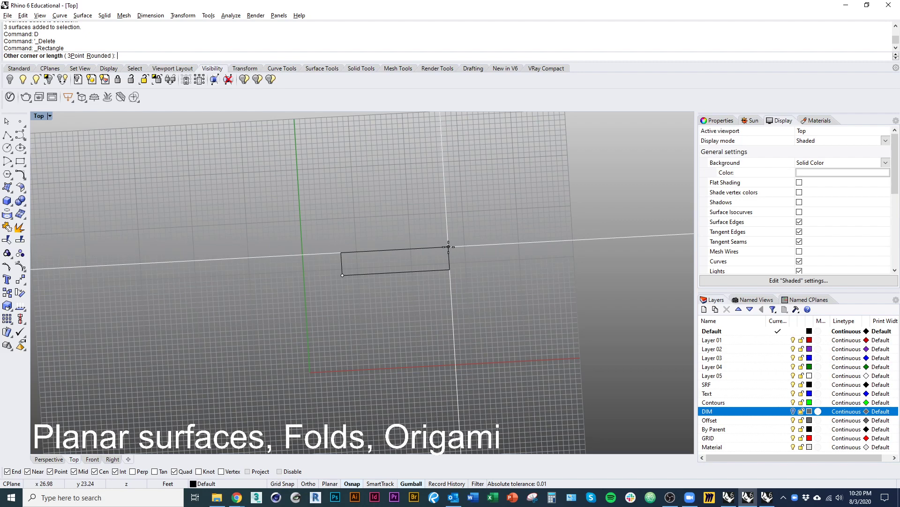
pyautogui.write('10')
pyautogui.press('Return')
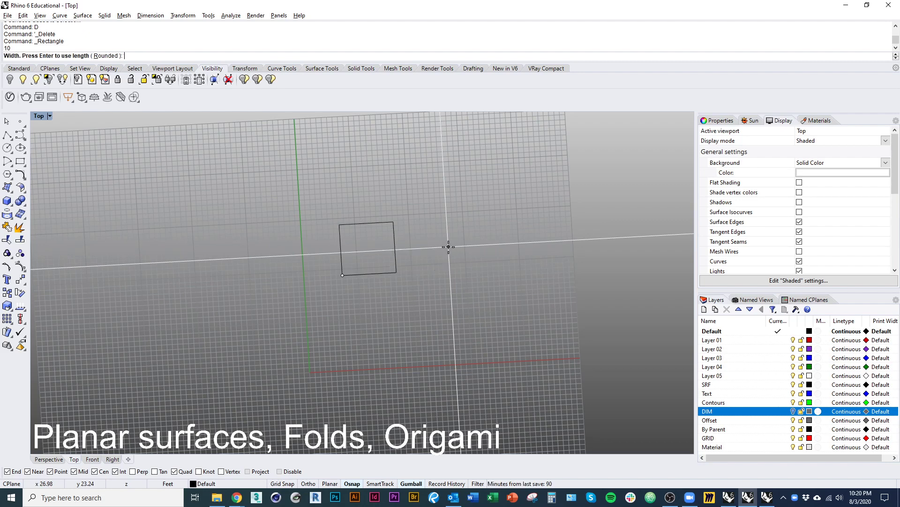
pyautogui.write('10')
pyautogui.press('Return')
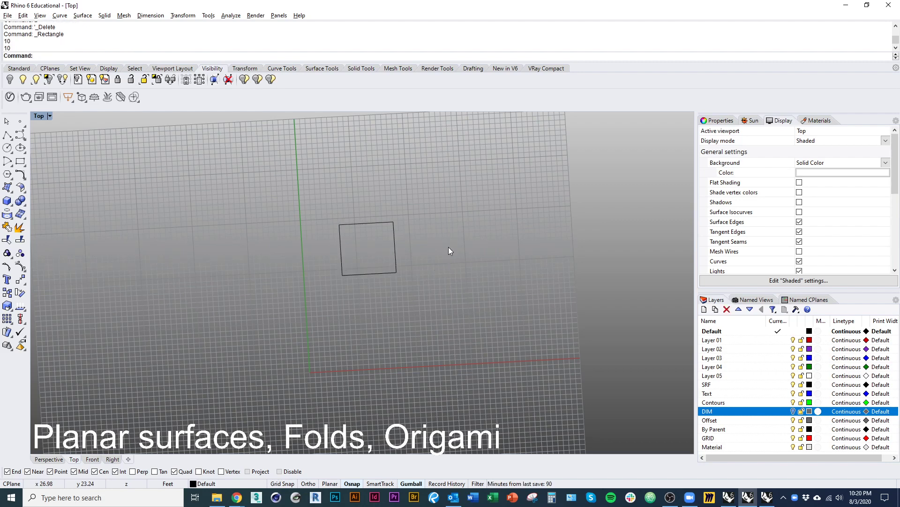
# Step: Create a triangular corner-point surface joining the midpoints of the square's edge nearest the green axis and its two adjacent edges
pyautogui.moveTo(448, 247); pyautogui.dragTo(269, 266, button='right')
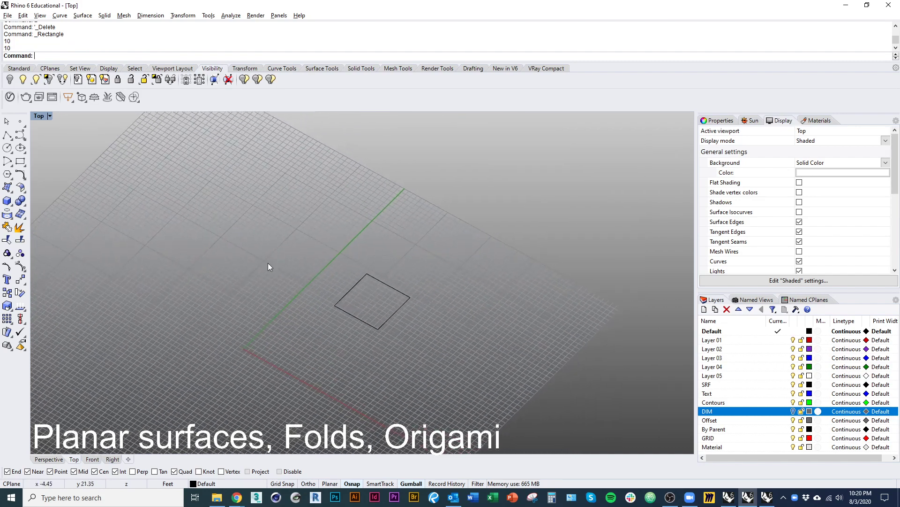
pyautogui.click(8, 187)
pyautogui.scroll(3, 370, 289)
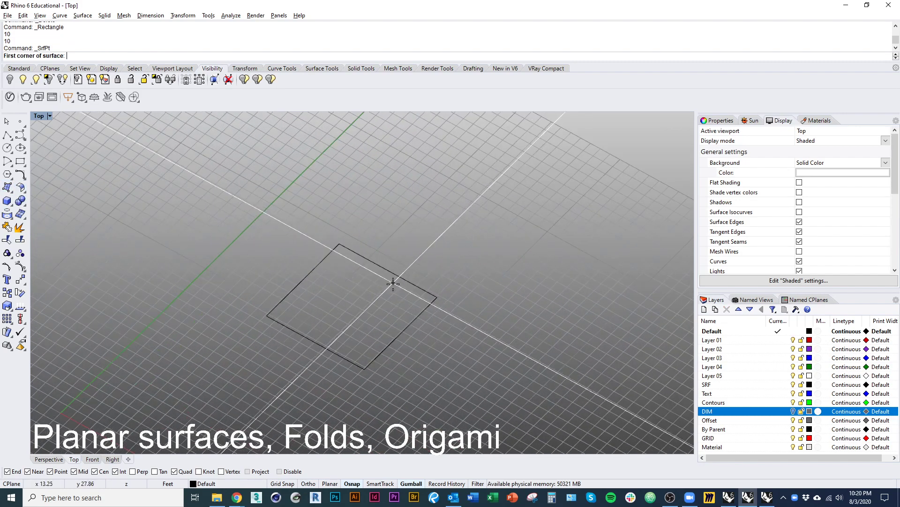
pyautogui.click(303, 279)
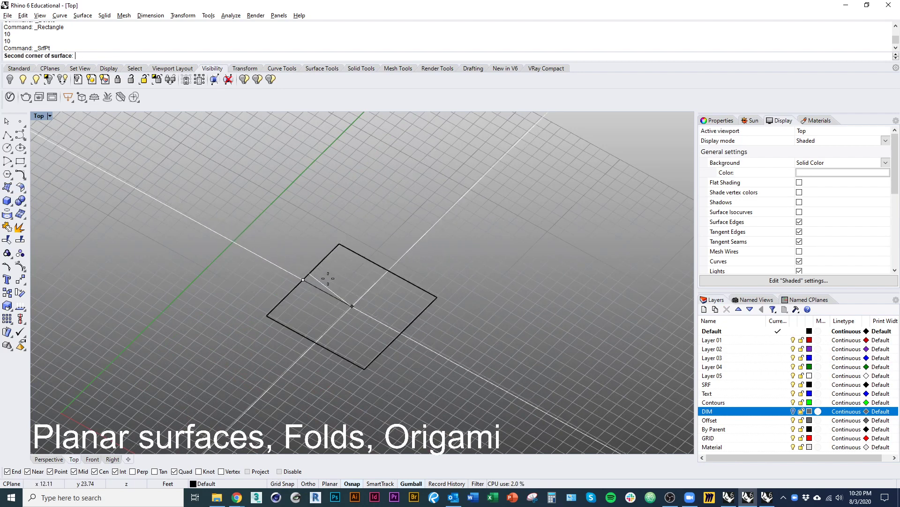
pyautogui.click(388, 271)
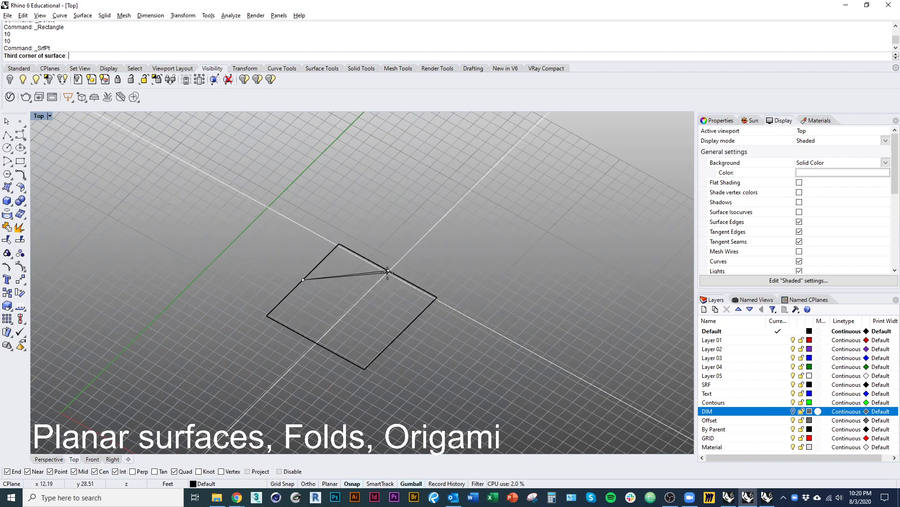
pyautogui.click(324, 346)
pyautogui.press('Return')
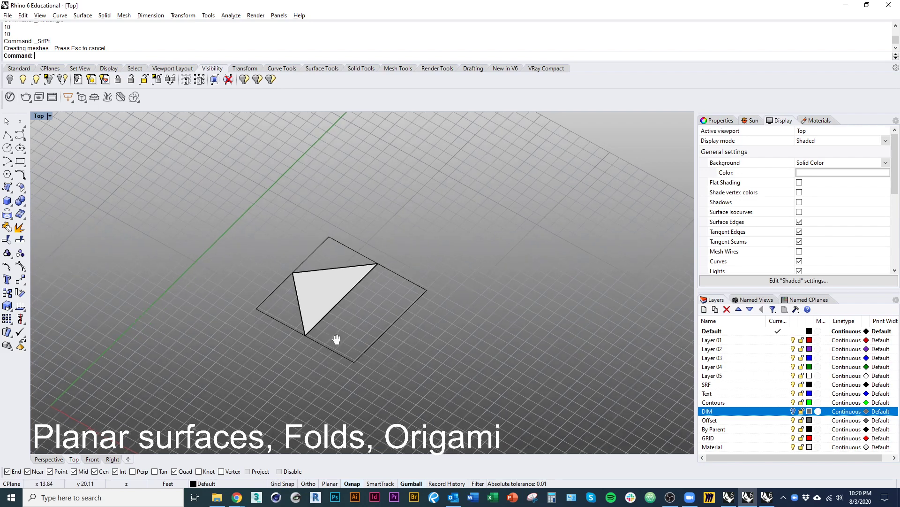
# Step: Create a second triangular surface filling the square's corner nearest the origin, sharing an edge with the first triangle
pyautogui.press('Return')
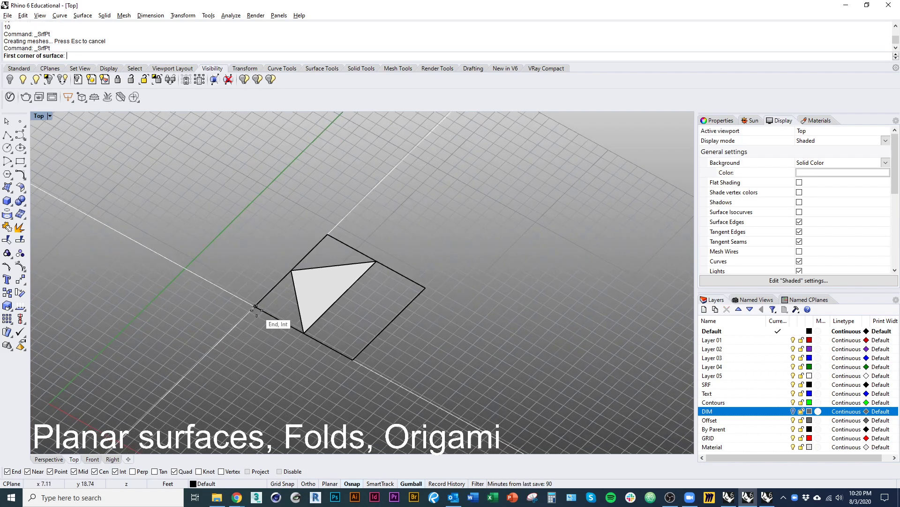
pyautogui.click(255, 306)
pyautogui.click(291, 270)
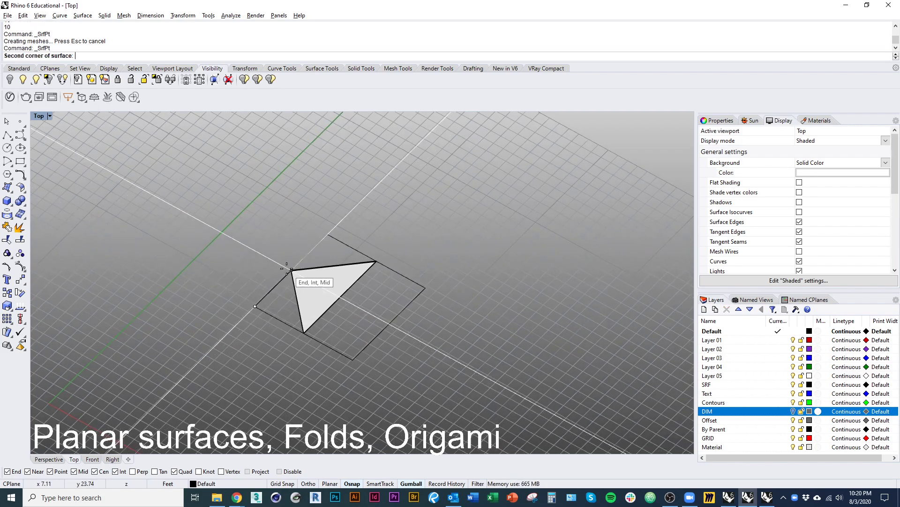
pyautogui.click(304, 331)
pyautogui.press('Return')
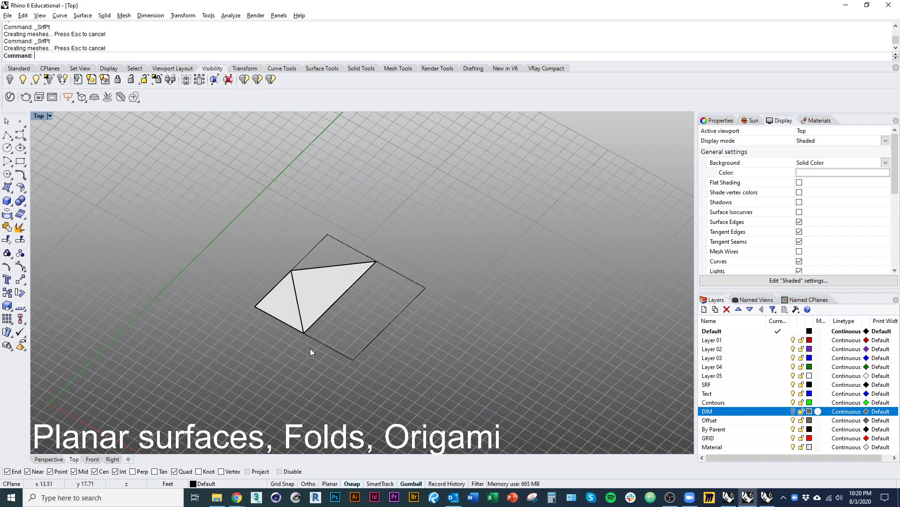
# Step: Mirror a copy of the corner triangle across the square's centre line parallel to the red axis, starting from the edge midpoint
pyautogui.click(261, 309)
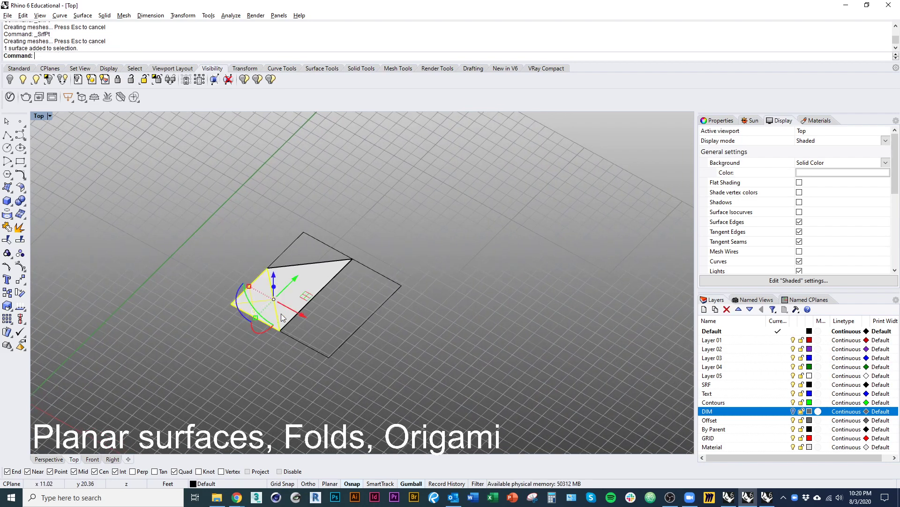
pyautogui.write('Mirror')
pyautogui.press('Return')
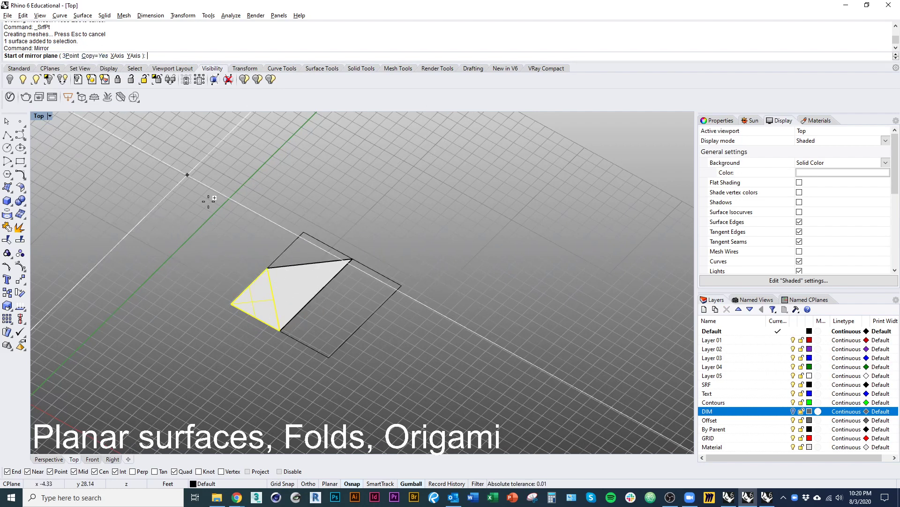
pyautogui.click(268, 267)
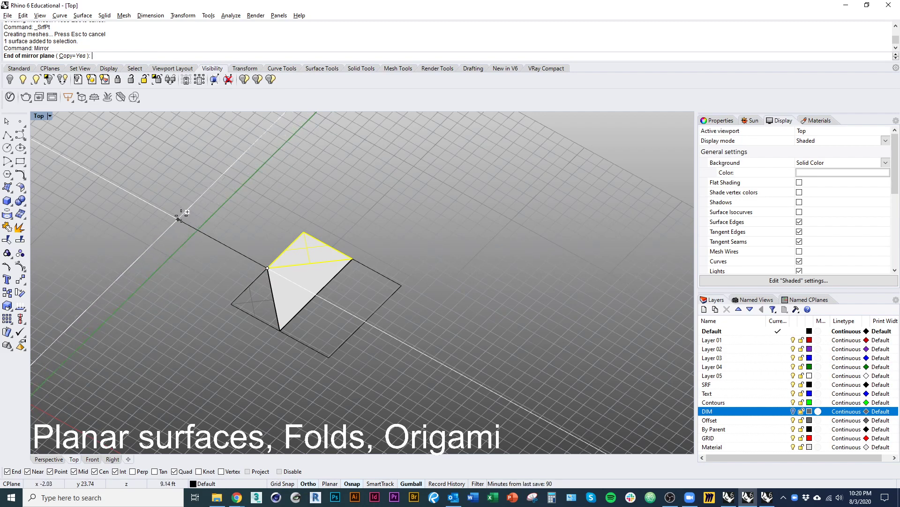
pyautogui.keyDown('shift'); pyautogui.click(172, 197); pyautogui.keyUp('shift')
pyautogui.click(243, 285)
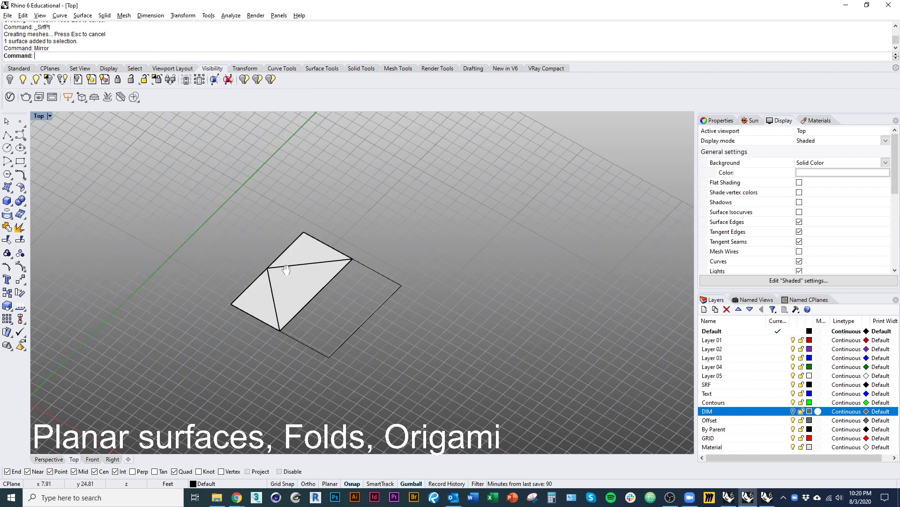
# Step: Select all three triangular surfaces and mirror copies of them across the large triangle's long edge to fill the square's other half
pyautogui.moveTo(288, 267); pyautogui.dragTo(257, 268, button='right')
pyautogui.click(274, 266)
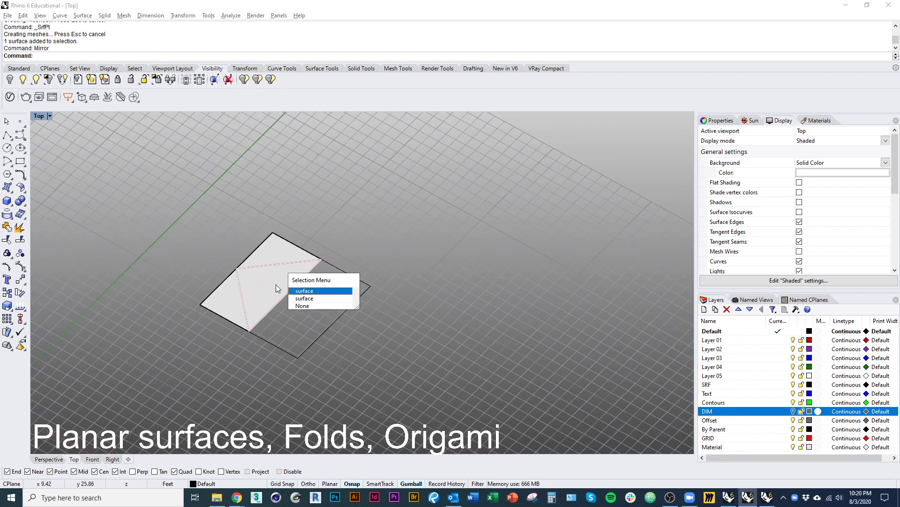
pyautogui.click(282, 290)
pyautogui.press('Escape')
pyautogui.moveTo(244, 268); pyautogui.dragTo(367, 296, button='right')
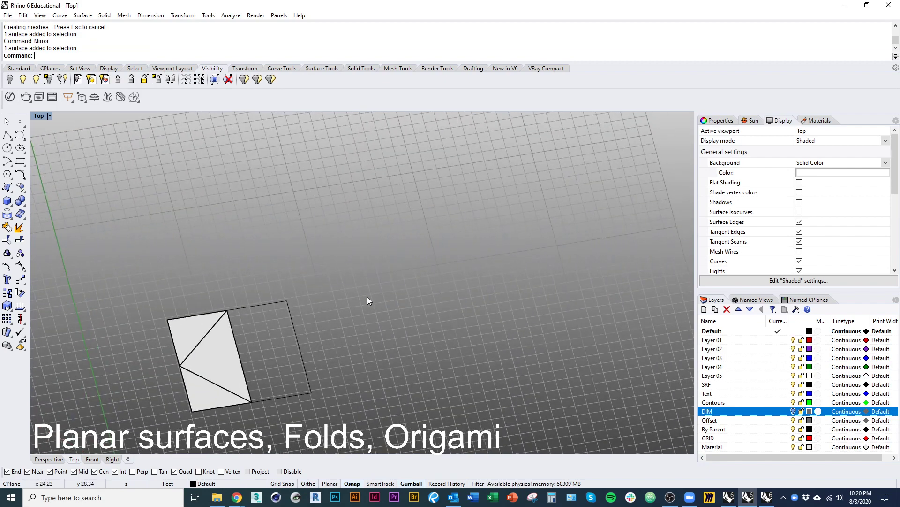
pyautogui.click(207, 367)
pyautogui.scroll(5, 197, 324)
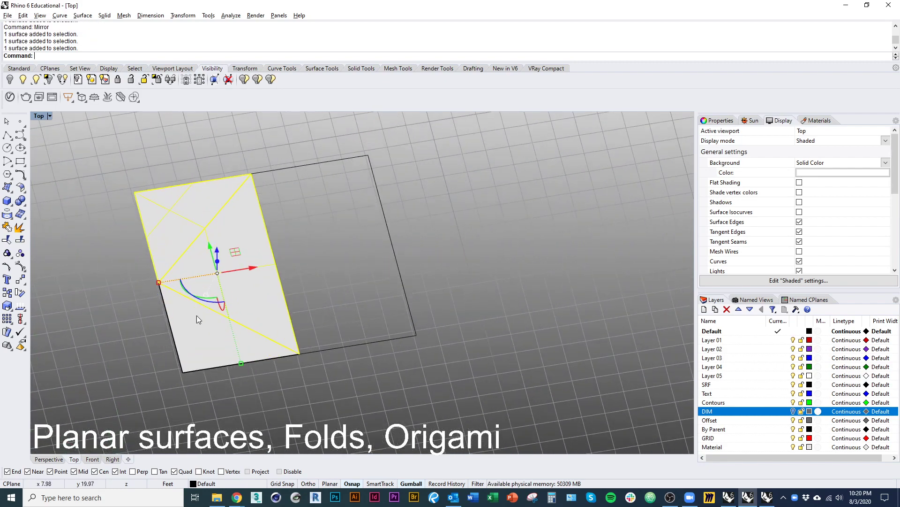
pyautogui.keyDown('shift'); pyautogui.moveTo(242, 340); pyautogui.dragTo(242, 318, button='right'); pyautogui.keyUp('shift')
pyautogui.write('mirror')
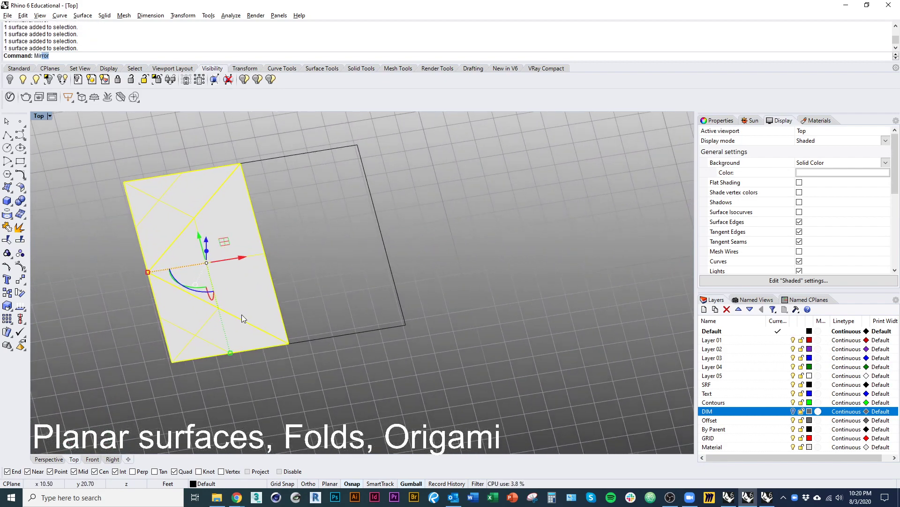
pyautogui.press('Return')
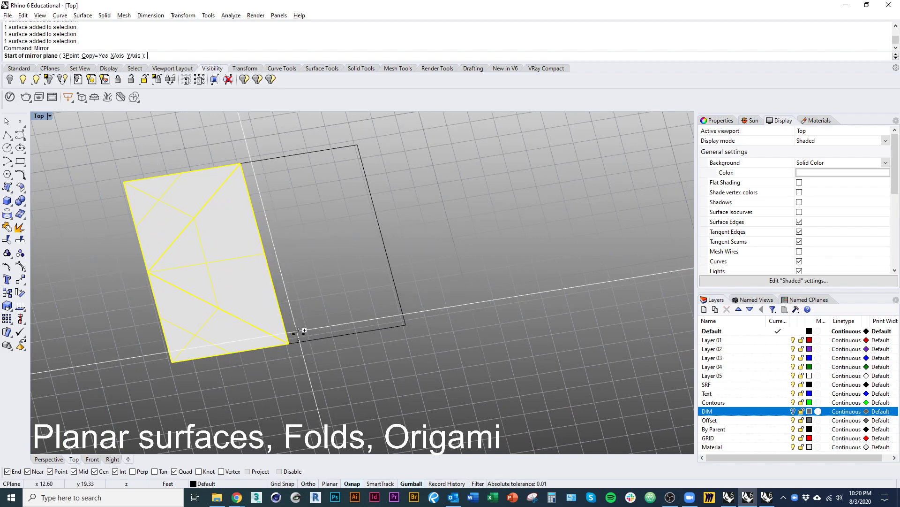
pyautogui.click(289, 343)
pyautogui.keyDown('shift'); pyautogui.moveTo(334, 388); pyautogui.dragTo(321, 350, button='right'); pyautogui.keyUp('shift')
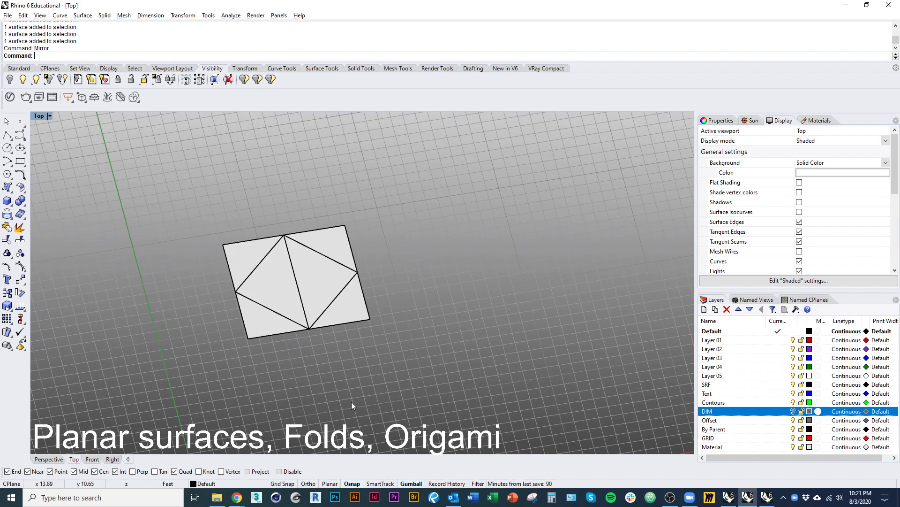
# Step: Examine the separate triangular surfaces that make up the square by selecting them in turn, and clear the selection
pyautogui.moveTo(352, 405); pyautogui.dragTo(390, 340, button='right')
pyautogui.click(394, 341)
pyautogui.click(310, 338)
pyautogui.click(307, 285)
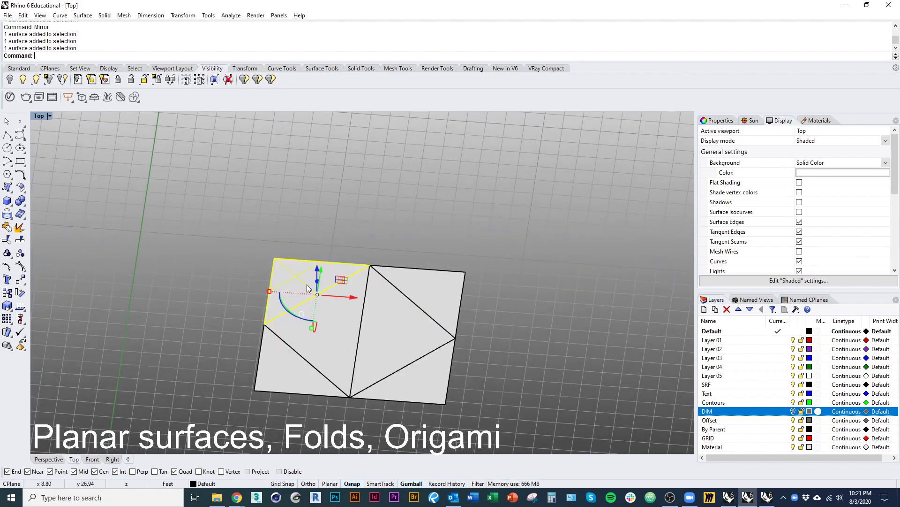
pyautogui.click(442, 288)
pyautogui.click(440, 383)
pyautogui.moveTo(420, 415); pyautogui.dragTo(370, 419, button='right')
pyautogui.click(371, 418)
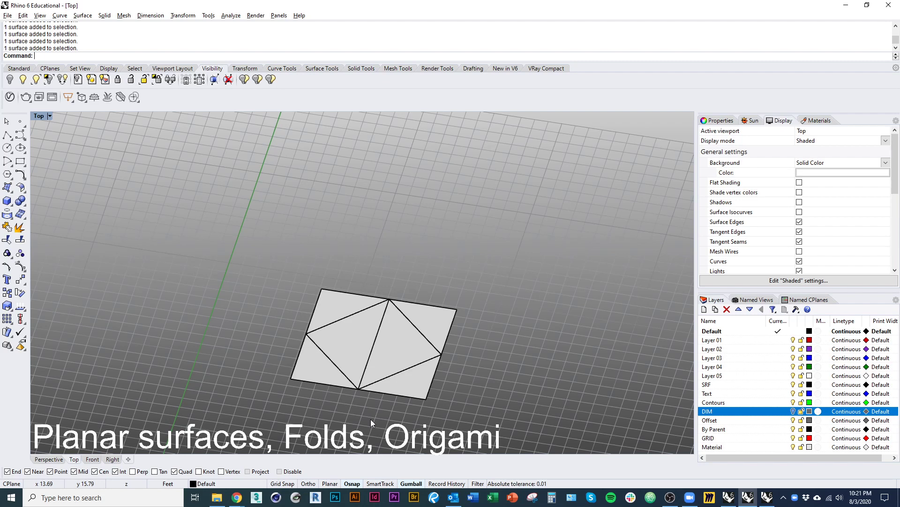
pyautogui.click(389, 350)
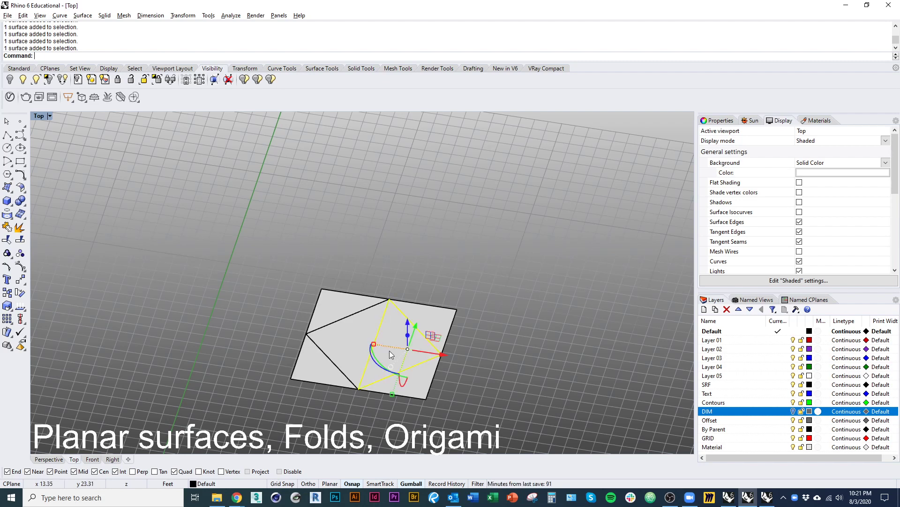
pyautogui.keyDown('shift'); pyautogui.click(339, 307); pyautogui.keyUp('shift')
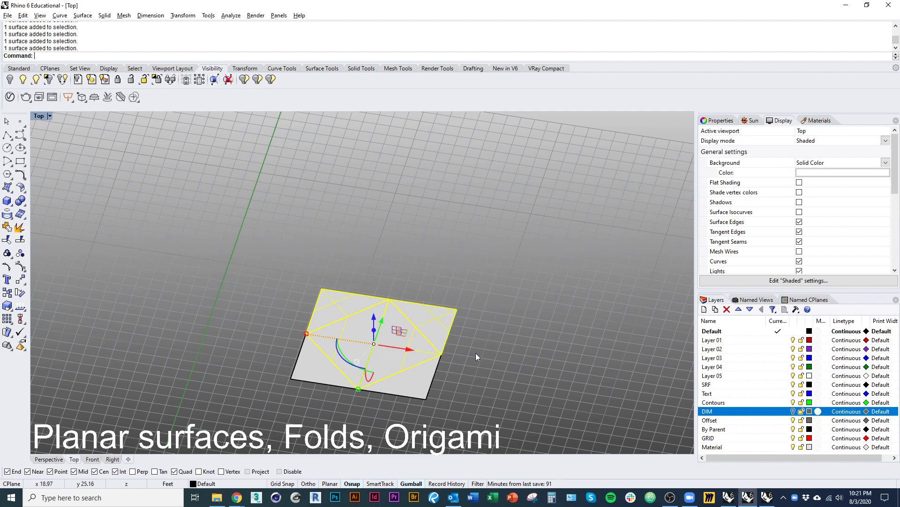
pyautogui.click(453, 412)
# Step: Delete the square outline curve and turn on the control points of all six triangular surfaces
pyautogui.click(419, 401)
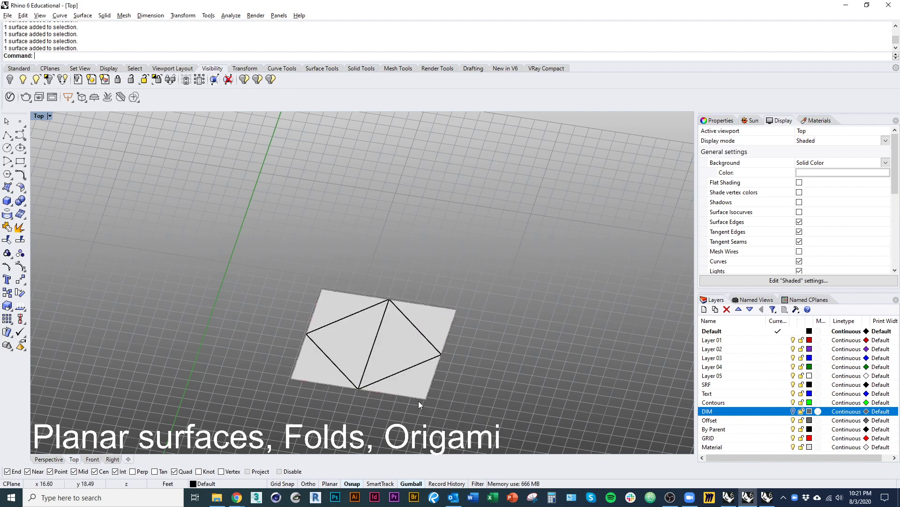
pyautogui.press('Delete')
pyautogui.click(407, 386)
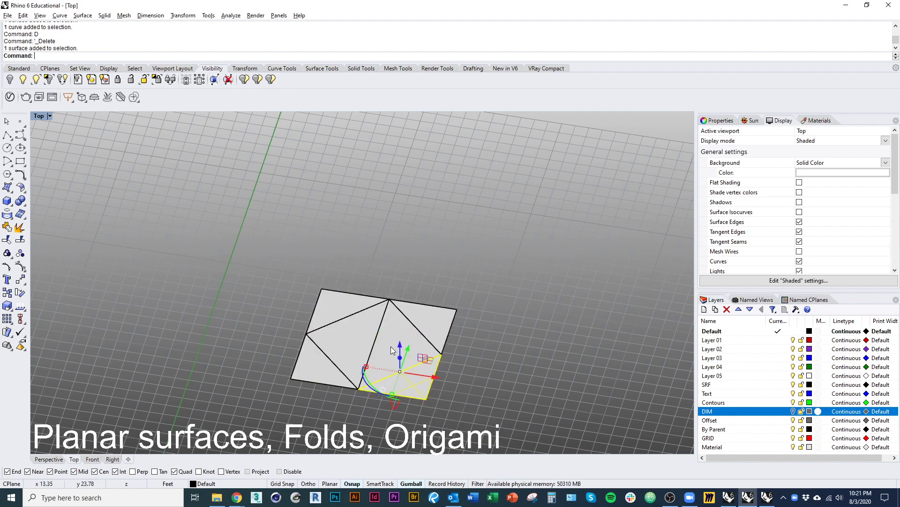
pyautogui.keyDown('shift'); pyautogui.click(393, 351); pyautogui.keyUp('shift')
pyautogui.keyDown('shift'); pyautogui.click(344, 303); pyautogui.keyUp('shift')
pyautogui.keyDown('shift'); pyautogui.click(355, 344); pyautogui.keyUp('shift')
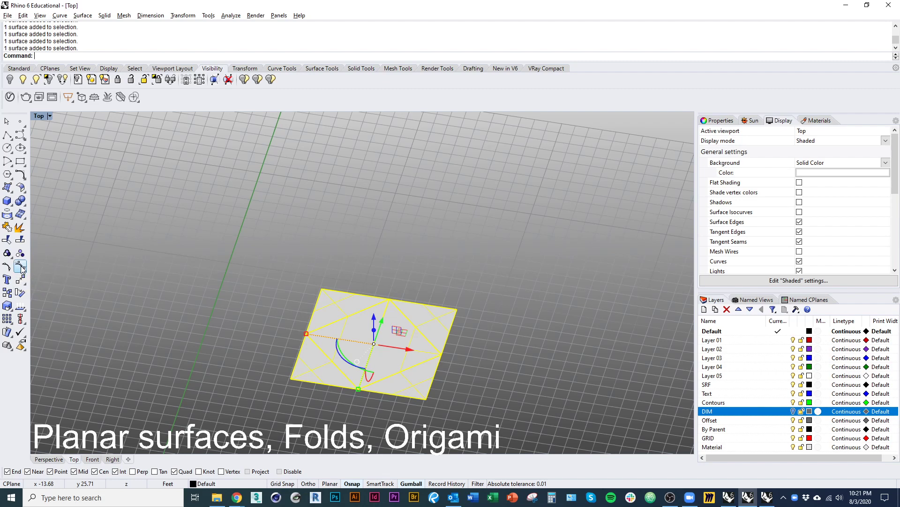
pyautogui.click(20, 268)
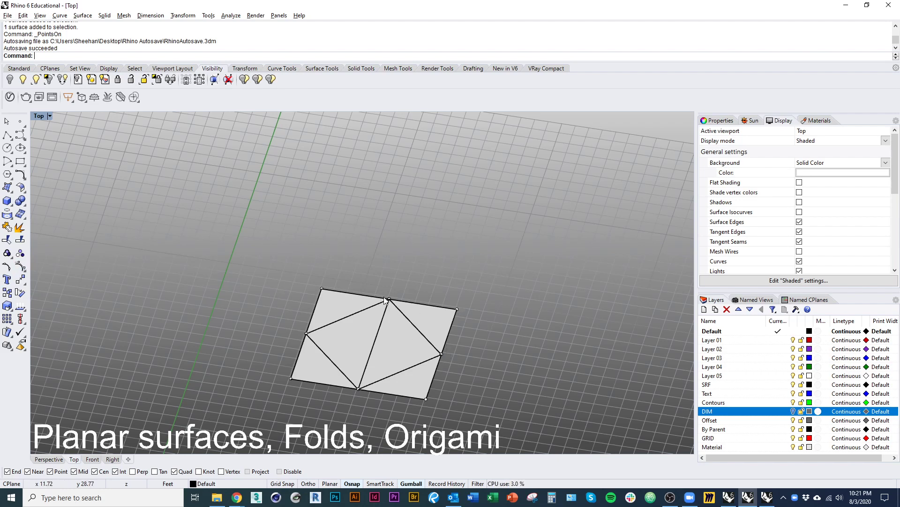
# Step: Select the coincident control points at the two opposite edge midpoints and raise them vertically to fold the square
pyautogui.moveTo(268, 347); pyautogui.dragTo(216, 320, button='right')
pyautogui.scroll(-4, 207, 336)
pyautogui.moveTo(203, 353); pyautogui.dragTo(177, 364, button='right')
pyautogui.scroll(4, 174, 342)
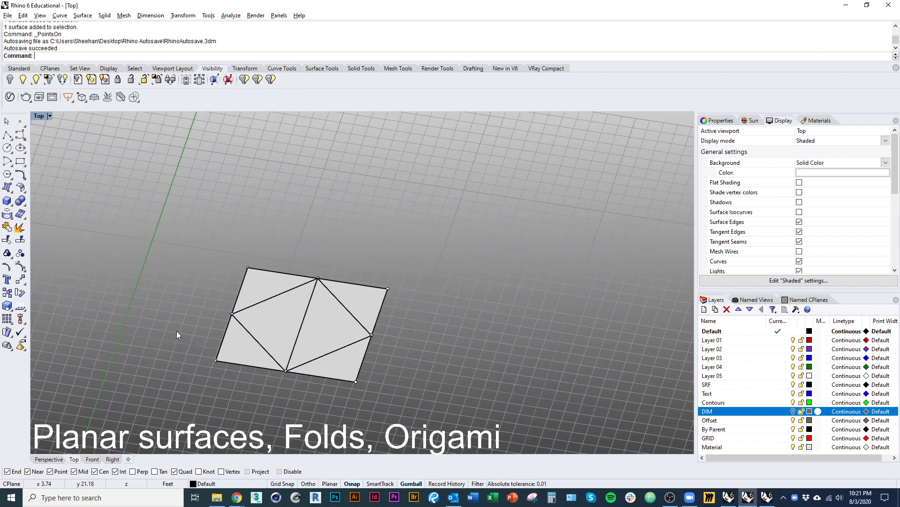
pyautogui.moveTo(215, 299); pyautogui.dragTo(264, 335)
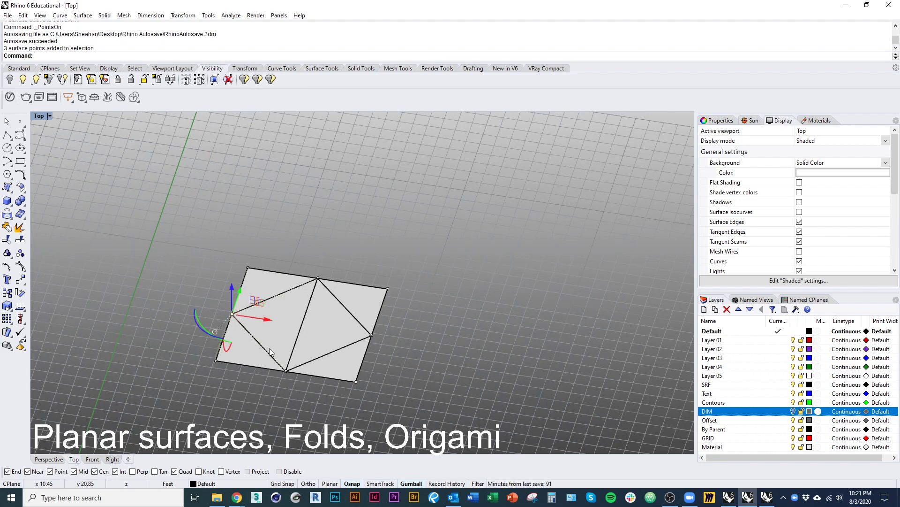
pyautogui.keyDown('ctrl'); pyautogui.keyDown('shift'); pyautogui.moveTo(287, 375); pyautogui.dragTo(276, 344, button='right'); pyautogui.keyUp('shift'); pyautogui.keyUp('ctrl')
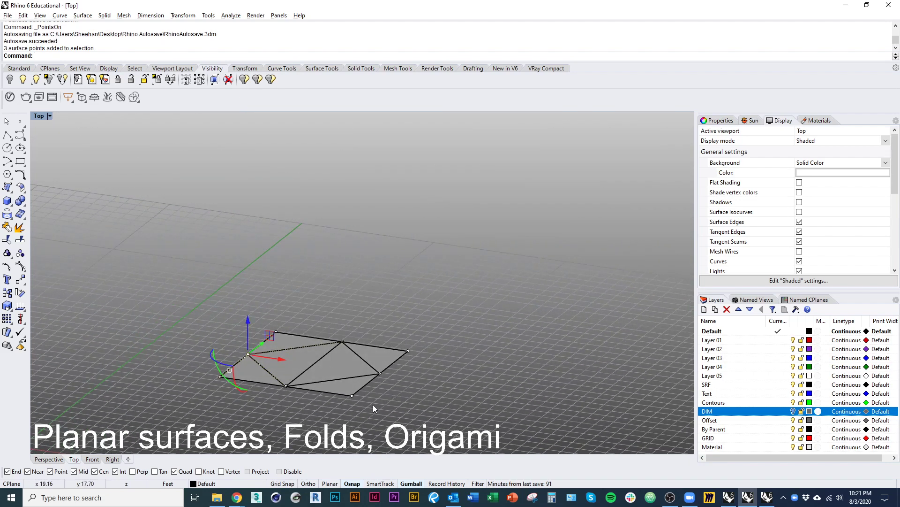
pyautogui.keyDown('shift'); pyautogui.click(388, 366); pyautogui.keyUp('shift')
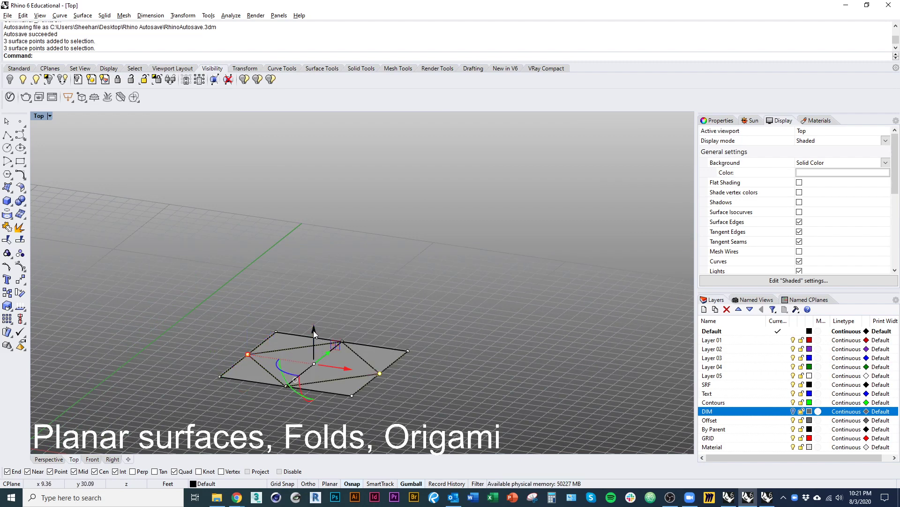
pyautogui.moveTo(313, 330); pyautogui.dragTo(314, 286)
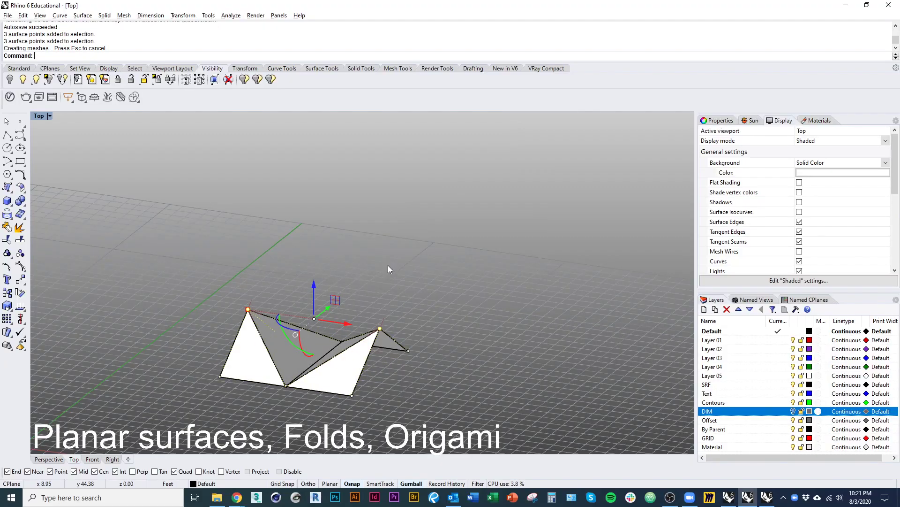
# Step: Clear the control point selection and undo the last vertical move of the edge-midpoint points to flatten the square
pyautogui.moveTo(388, 265); pyautogui.dragTo(417, 308, button='right')
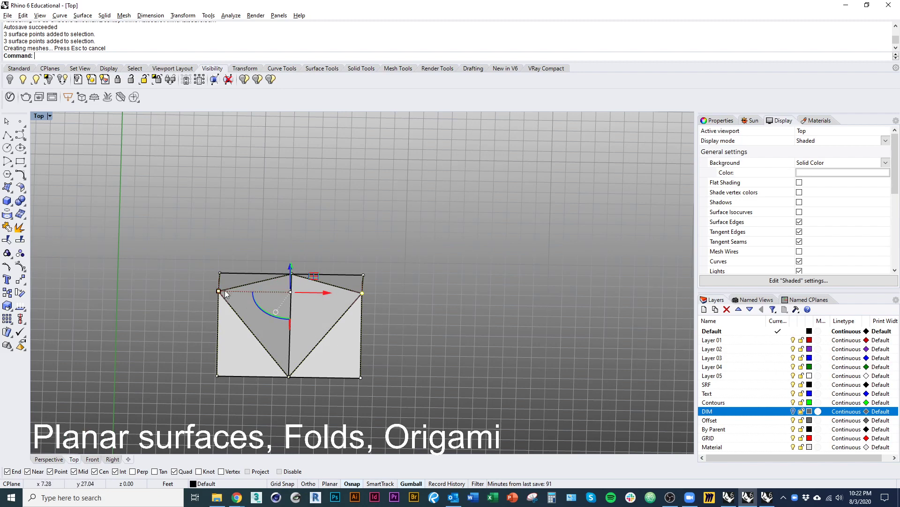
pyautogui.moveTo(332, 354)
pyautogui.mouseDown(button='right')
pyautogui.moveTo(351, 341)
pyautogui.moveTo(312, 360)
pyautogui.moveTo(291, 355)
pyautogui.moveTo(334, 347)
pyautogui.mouseUp(button='right')
pyautogui.press('Escape')
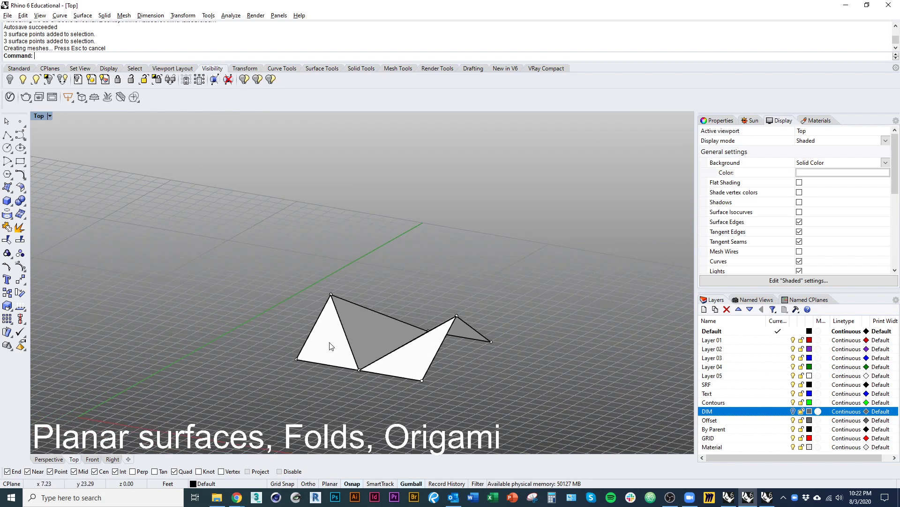
pyautogui.hotkey('ctrl', 'z')
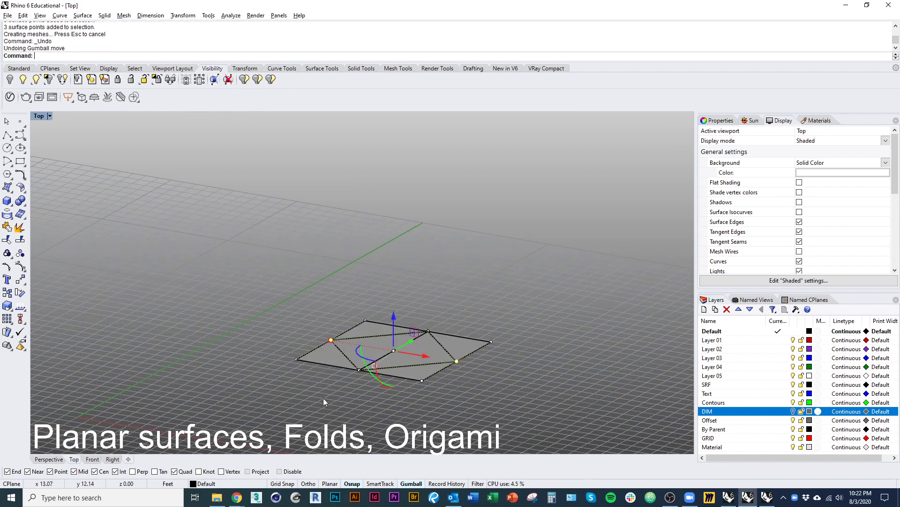
# Step: Select the coincident control points at the two opposite edge midpoints of the flat square
pyautogui.keyDown('shift'); pyautogui.moveTo(320, 353); pyautogui.dragTo(253, 348, button='right'); pyautogui.keyUp('shift')
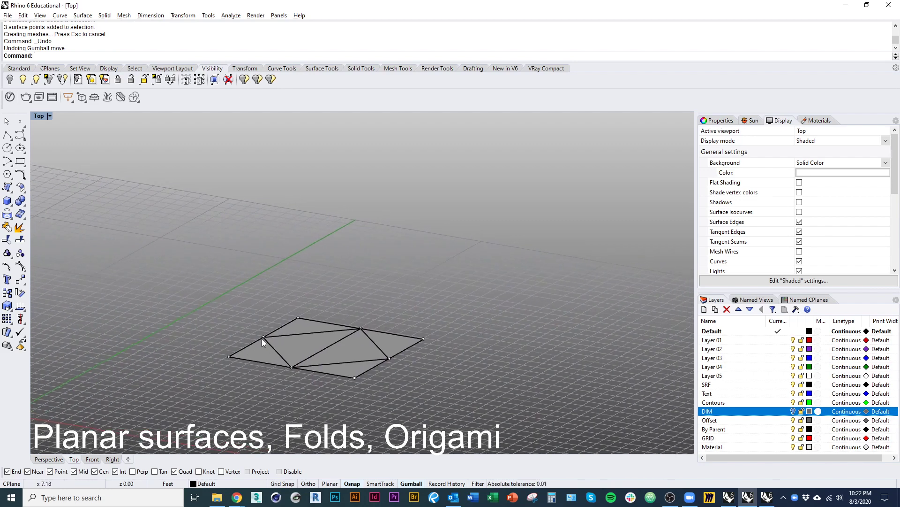
pyautogui.keyDown('ctrl'); pyautogui.keyDown('shift'); pyautogui.click(276, 346); pyautogui.keyUp('shift'); pyautogui.keyUp('ctrl')
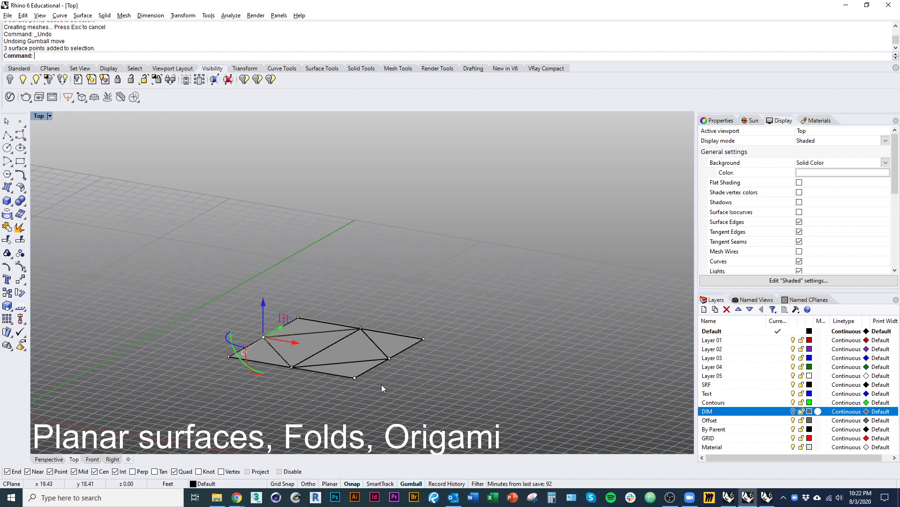
pyautogui.keyDown('ctrl'); pyautogui.keyDown('shift'); pyautogui.click(389, 358); pyautogui.keyUp('shift'); pyautogui.keyUp('ctrl')
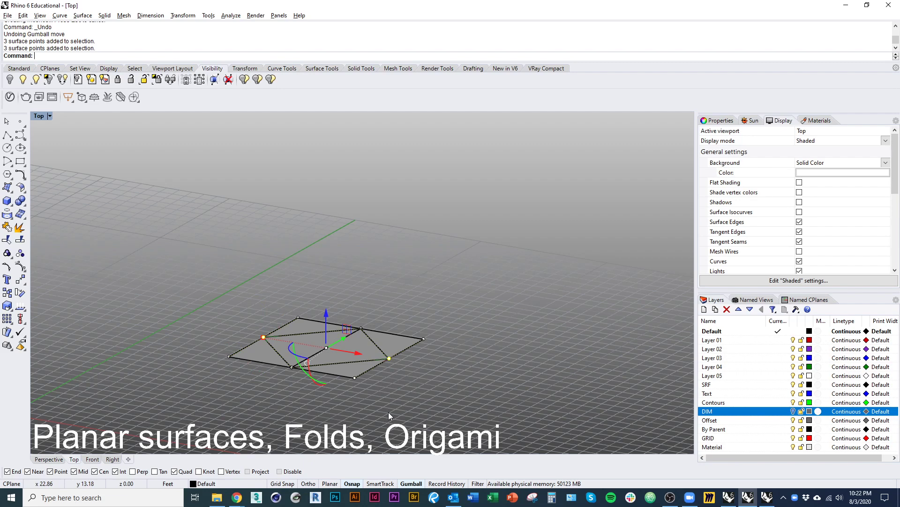
pyautogui.write('Move')
pyautogui.press('Return')
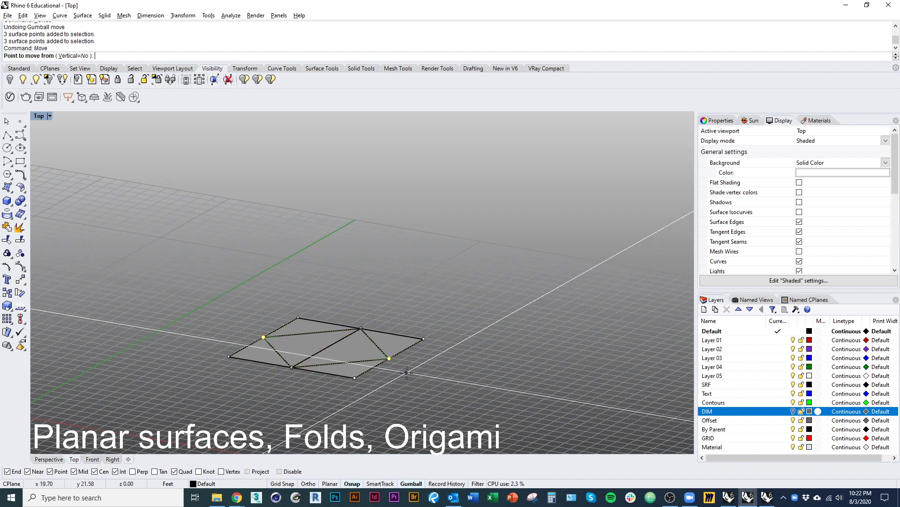
pyautogui.click(389, 359)
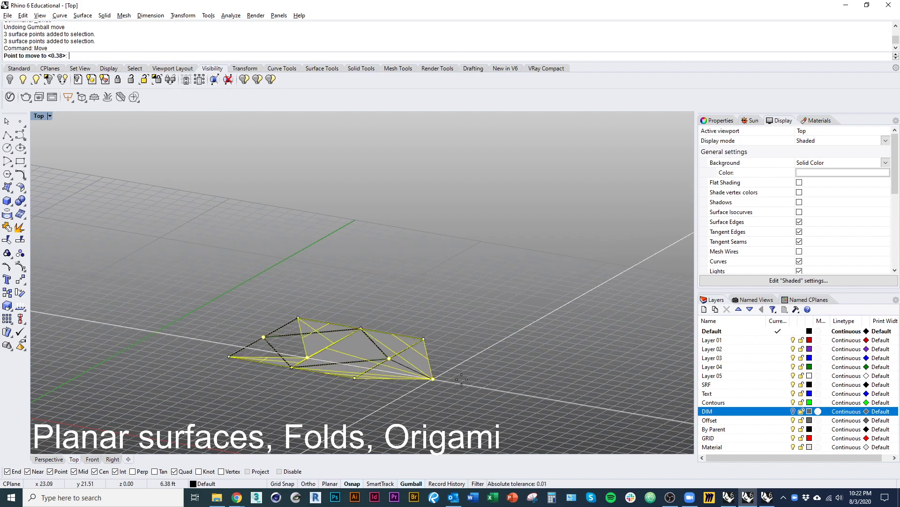
pyautogui.moveTo(389, 359); pyautogui.dragTo(453, 383, button='right')
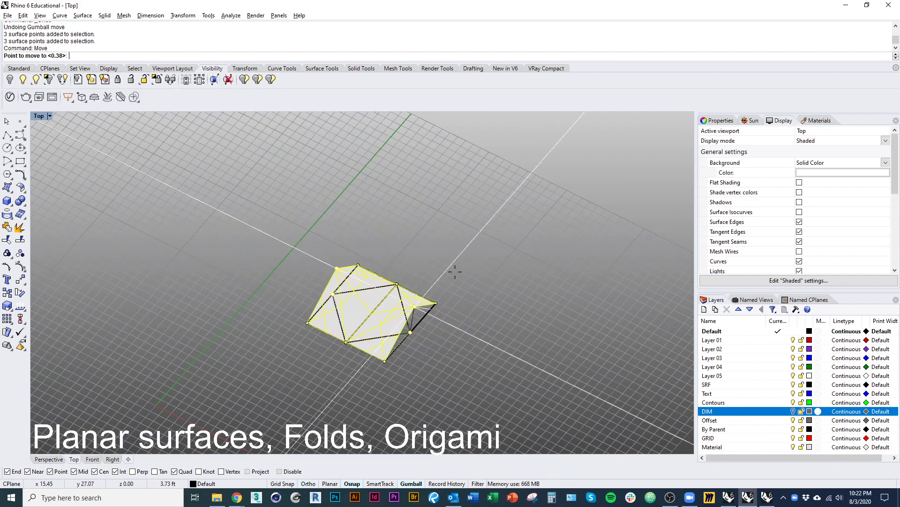
pyautogui.press('Escape')
pyautogui.scroll(1, 435, 372)
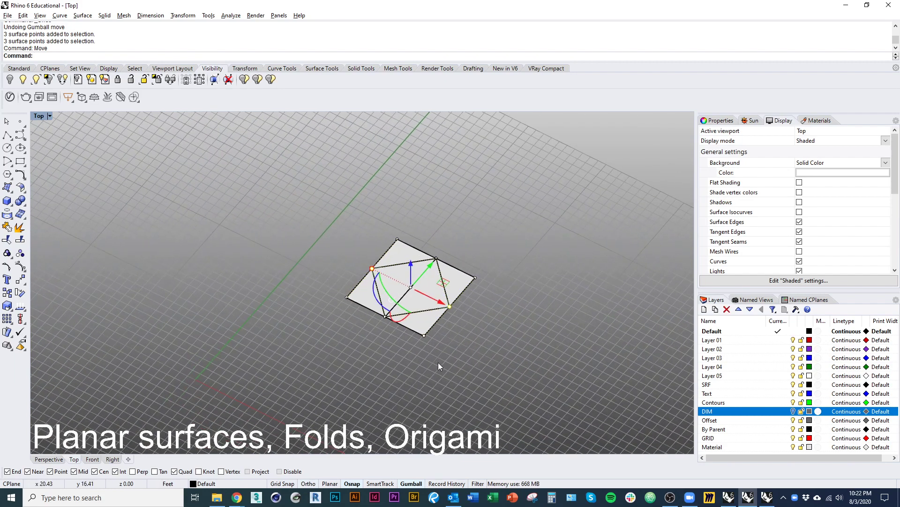
pyautogui.scroll(3, 438, 362)
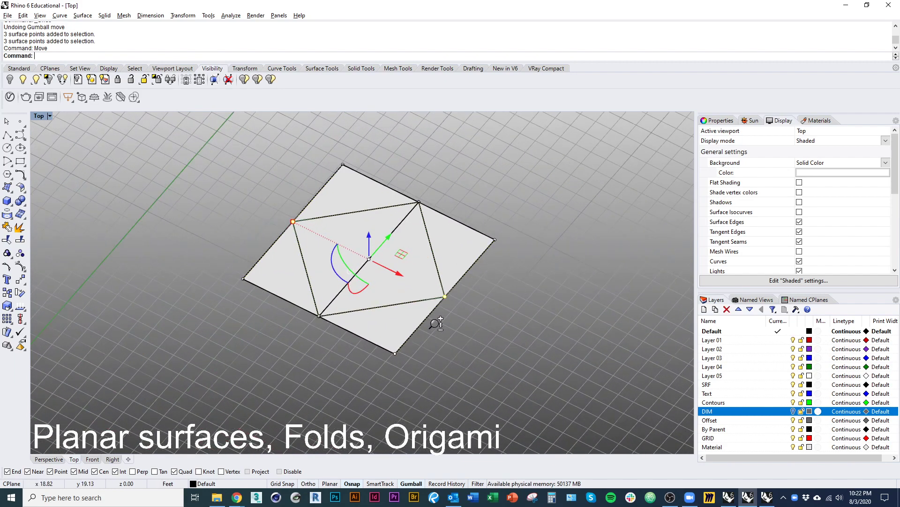
# Step: Move the selected edge-midpoint control points 5 ft straight up using the Move command with its Vertical option enabled
pyautogui.rightClick(443, 383)
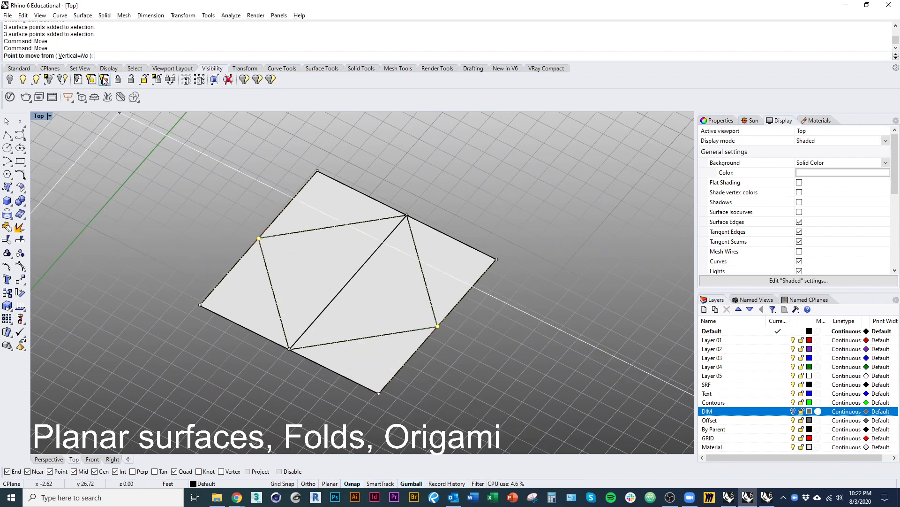
pyautogui.click(68, 58)
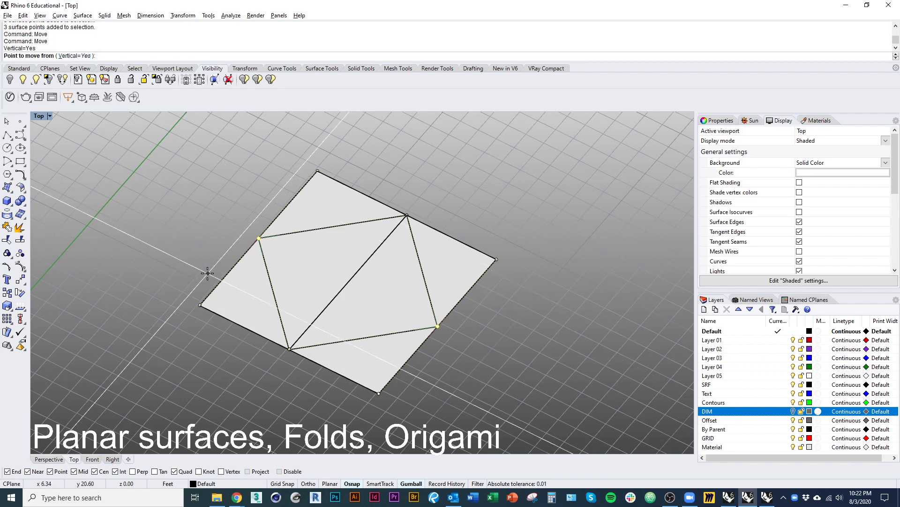
pyautogui.moveTo(177, 263); pyautogui.dragTo(311, 287, button='right')
pyautogui.scroll(-3, 295, 300)
pyautogui.scroll(-3, 291, 302)
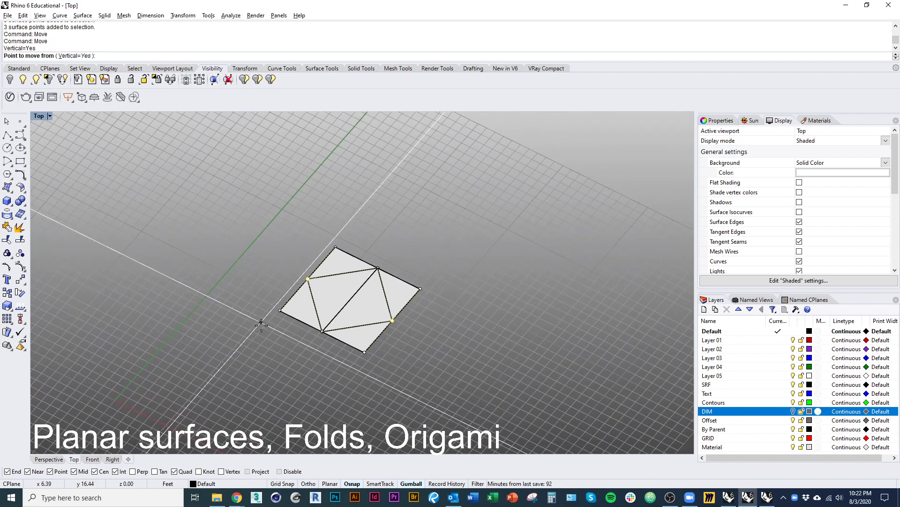
pyautogui.click(310, 304)
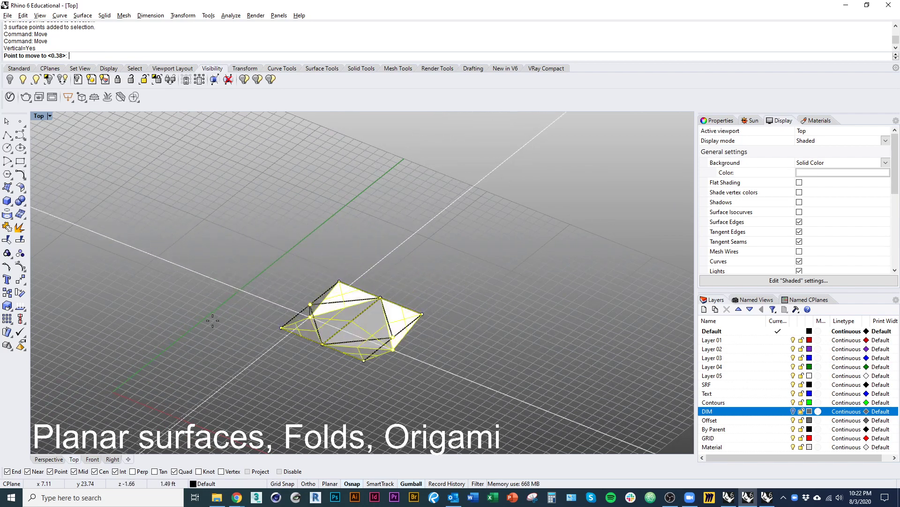
pyautogui.moveTo(218, 212); pyautogui.dragTo(215, 261, button='right')
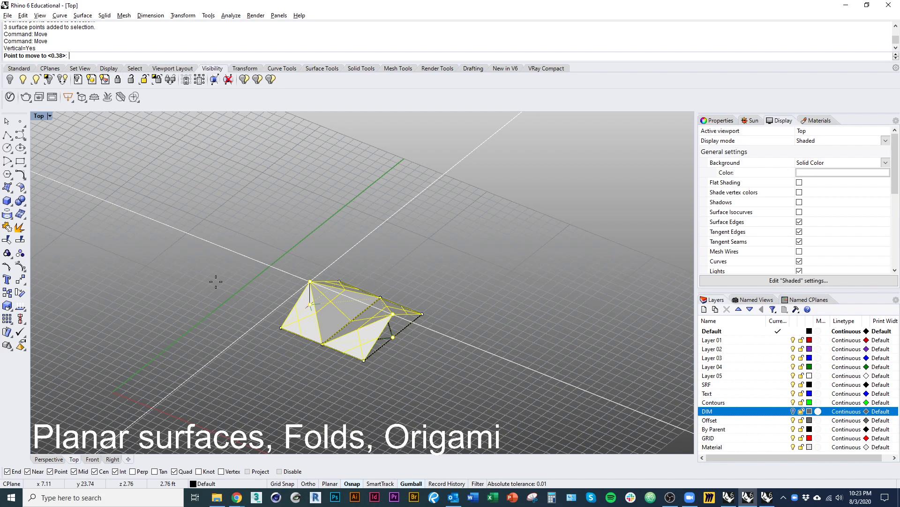
pyautogui.write('5')
pyautogui.press('Return')
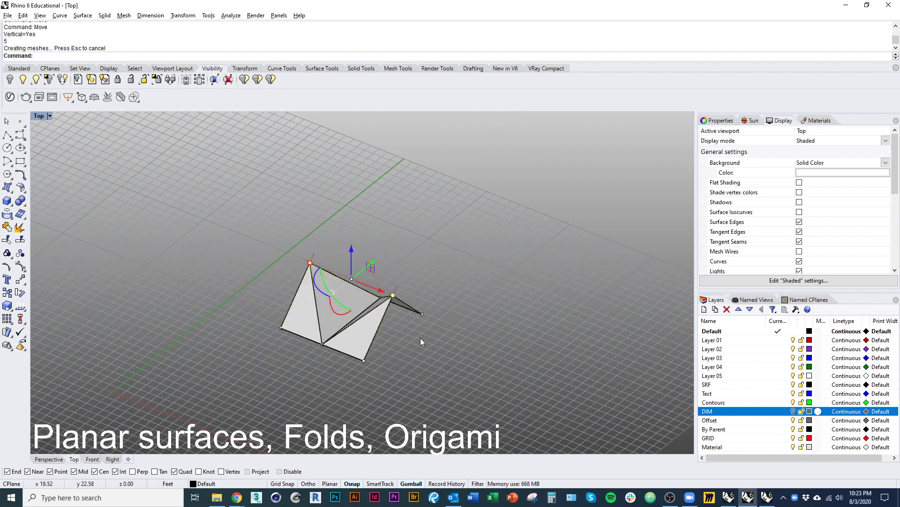
# Step: Select the control points at both ends of the central fold line, raise them vertically, and turn the control points off
pyautogui.press('Escape')
pyautogui.moveTo(338, 399)
pyautogui.mouseDown(button='right')
pyautogui.moveTo(311, 384)
pyautogui.moveTo(340, 388)
pyautogui.mouseUp(button='right')
pyautogui.moveTo(309, 371); pyautogui.dragTo(339, 256)
pyautogui.moveTo(358, 375); pyautogui.dragTo(340, 341, button='right')
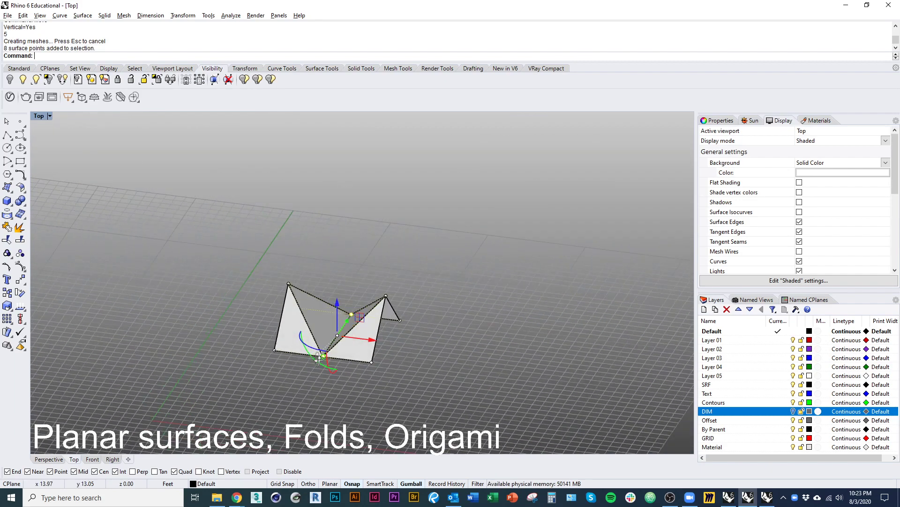
pyautogui.scroll(8, 340, 340)
pyautogui.moveTo(349, 323); pyautogui.dragTo(345, 265)
pyautogui.press('Escape')
# Step: Examine the folded module's outline in plan view and its folds from several oblique angles
pyautogui.scroll(-6, 379, 234)
pyautogui.moveTo(380, 281); pyautogui.dragTo(396, 373, button='right')
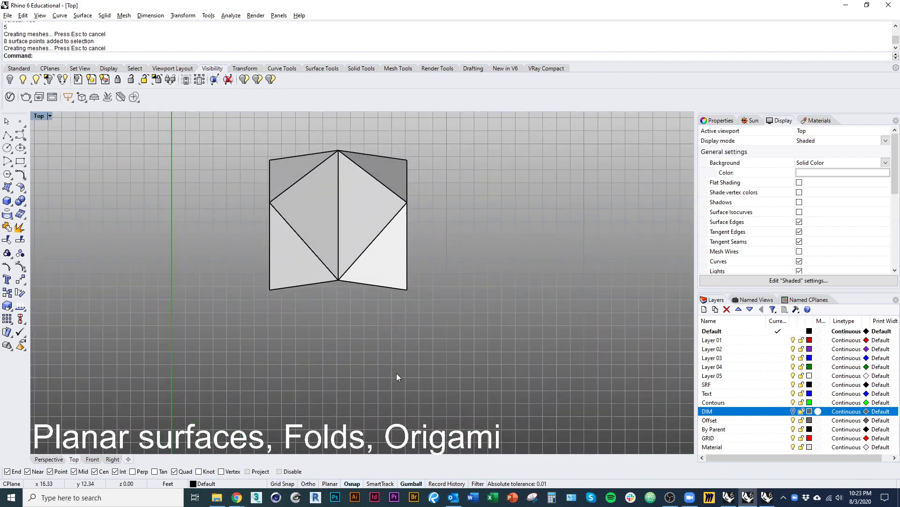
pyautogui.write('Top')
pyautogui.press('Return')
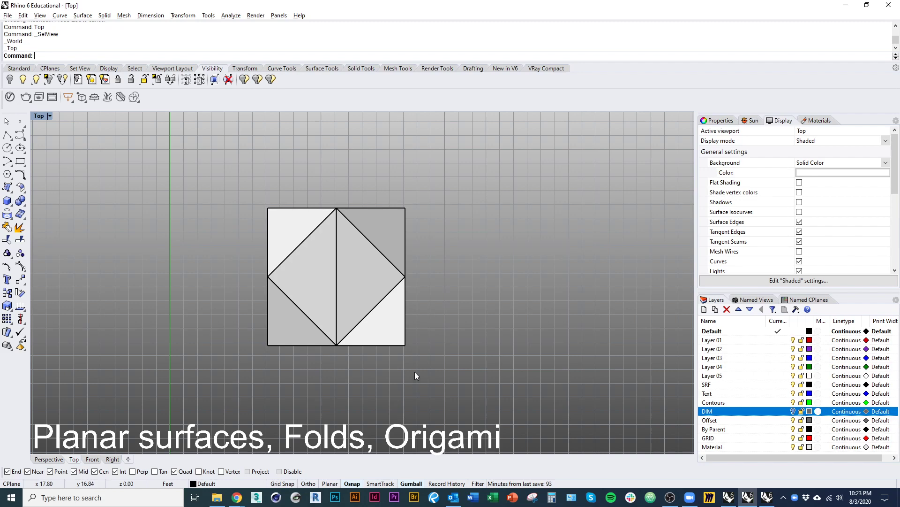
pyautogui.moveTo(457, 401); pyautogui.dragTo(438, 397, button='right')
pyautogui.keyDown('ctrl'); pyautogui.keyDown('shift'); pyautogui.moveTo(440, 389); pyautogui.dragTo(404, 302, button='right'); pyautogui.keyUp('shift'); pyautogui.keyUp('ctrl')
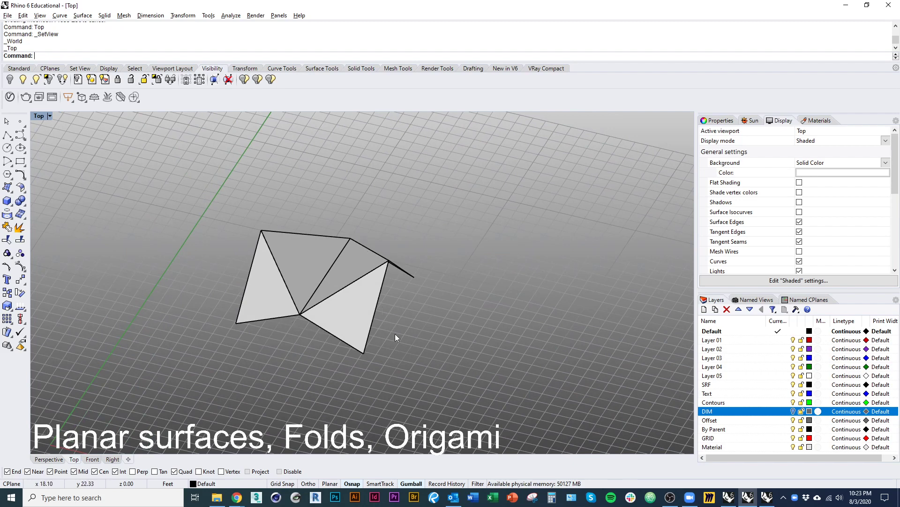
pyautogui.moveTo(395, 334); pyautogui.dragTo(325, 345, button='right')
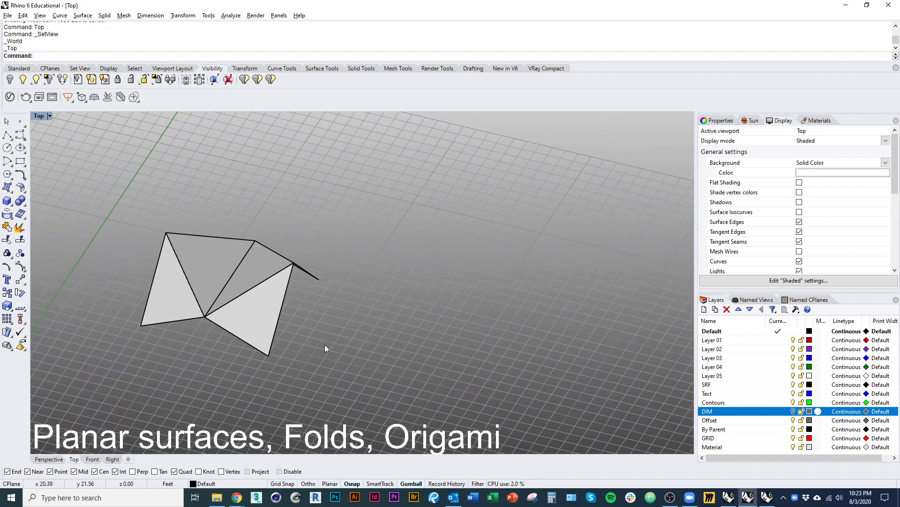
pyautogui.keyDown('ctrl'); pyautogui.keyDown('shift'); pyautogui.moveTo(298, 267); pyautogui.dragTo(291, 229, button='right'); pyautogui.keyUp('shift'); pyautogui.keyUp('ctrl')
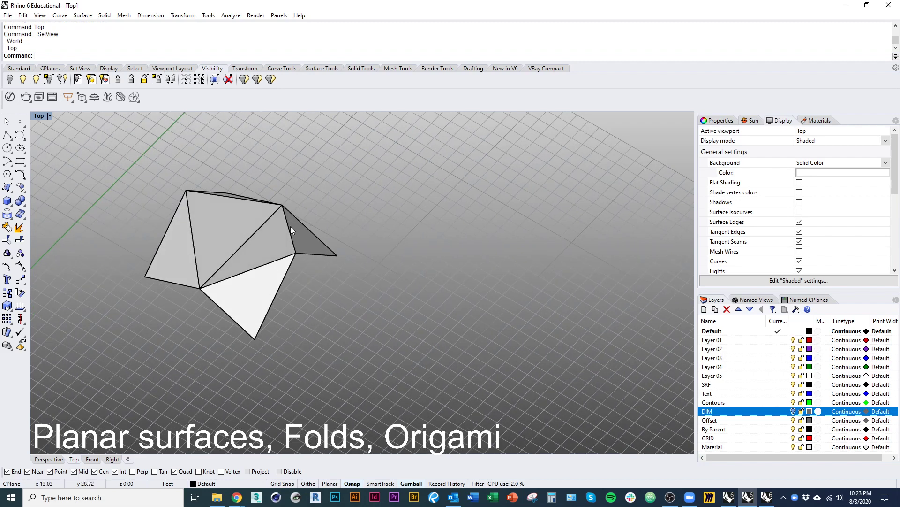
pyautogui.moveTo(342, 325); pyautogui.dragTo(140, 309, button='right')
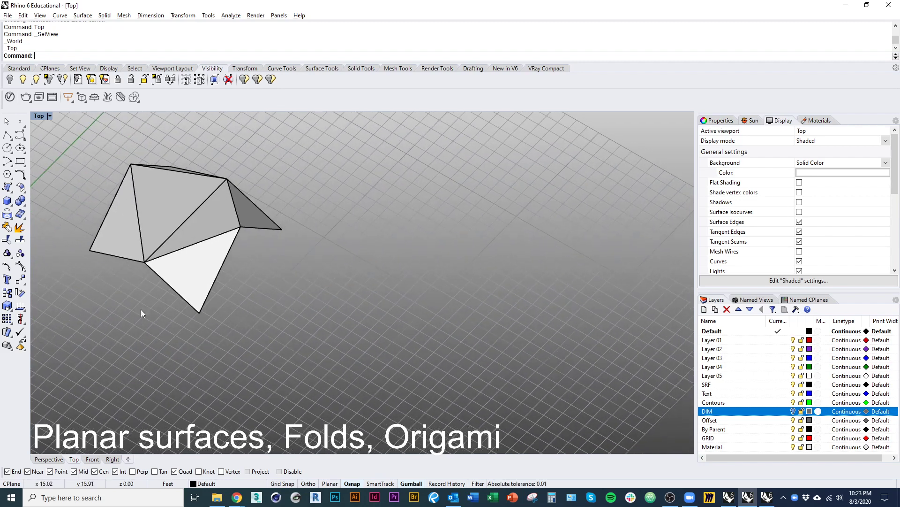
# Step: Draw an open L-shaped polyline with two perpendicular 10 ft segments beside the folded module
pyautogui.click(7, 136)
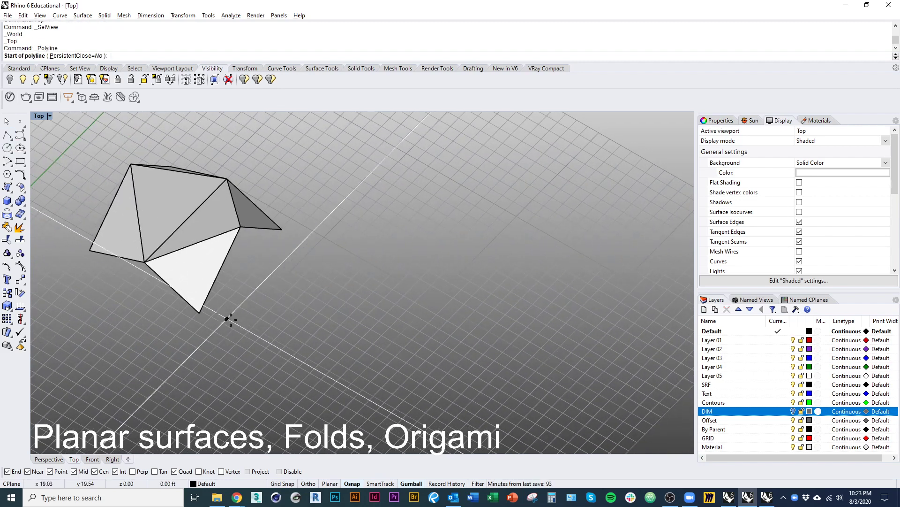
pyautogui.moveTo(271, 344); pyautogui.dragTo(346, 288, button='right')
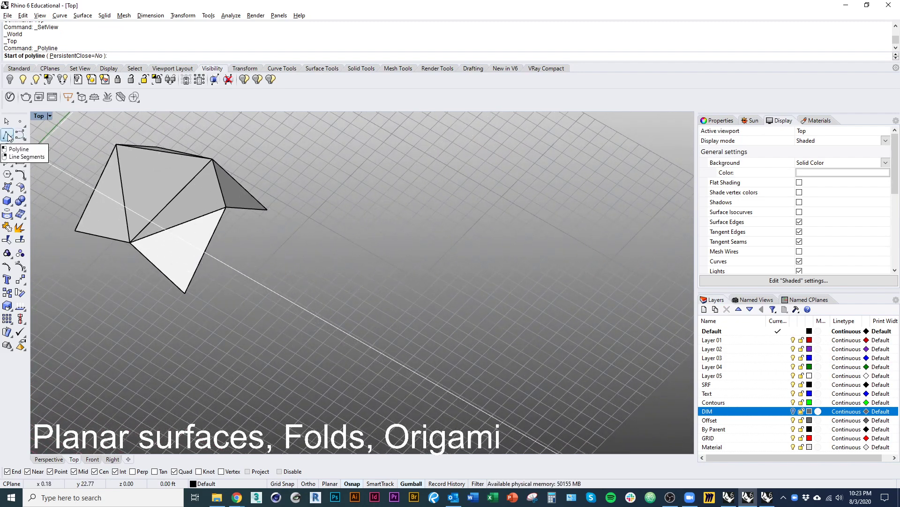
pyautogui.click(7, 137)
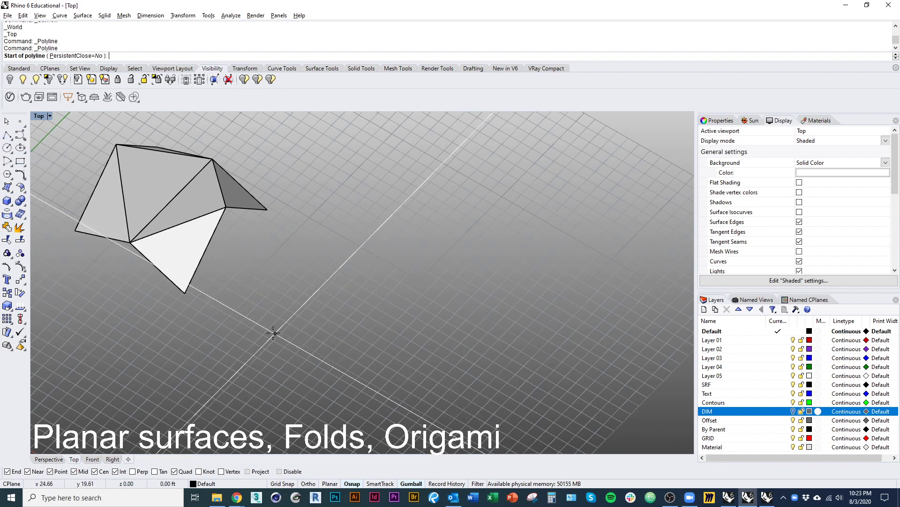
pyautogui.click(262, 324)
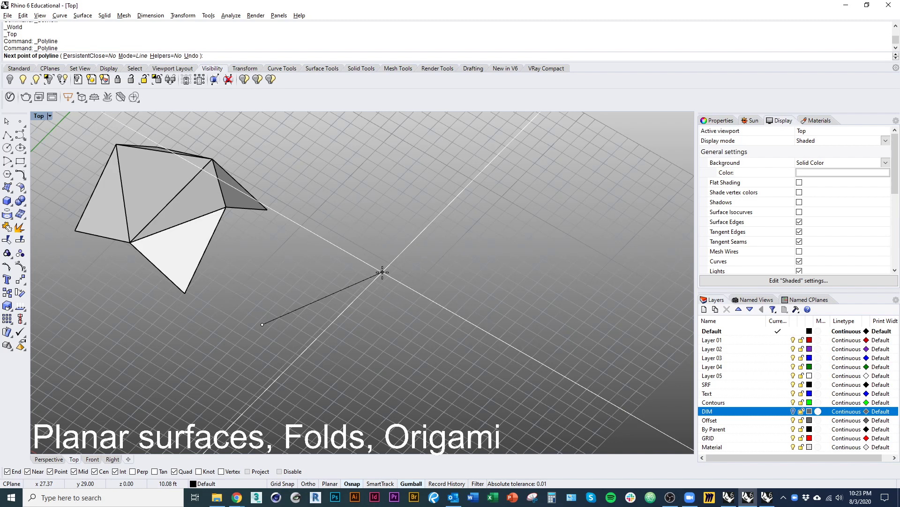
pyautogui.write('10')
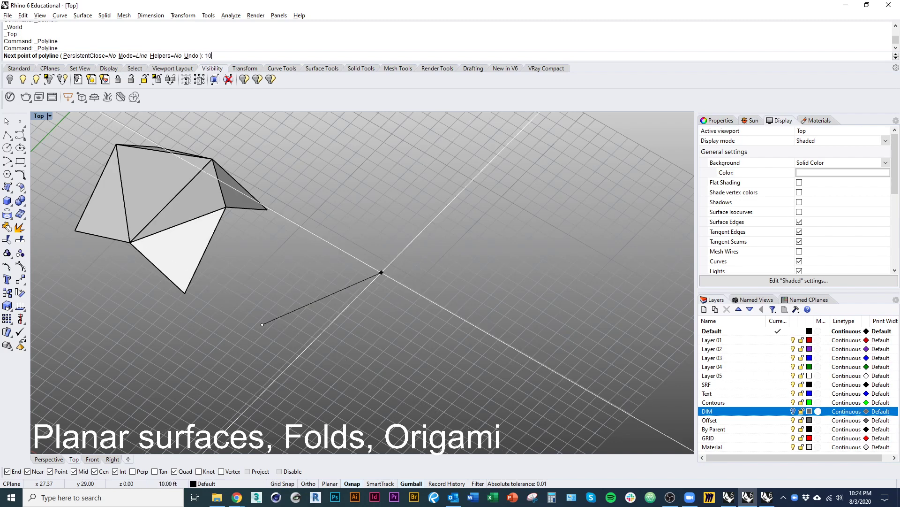
pyautogui.press('Return')
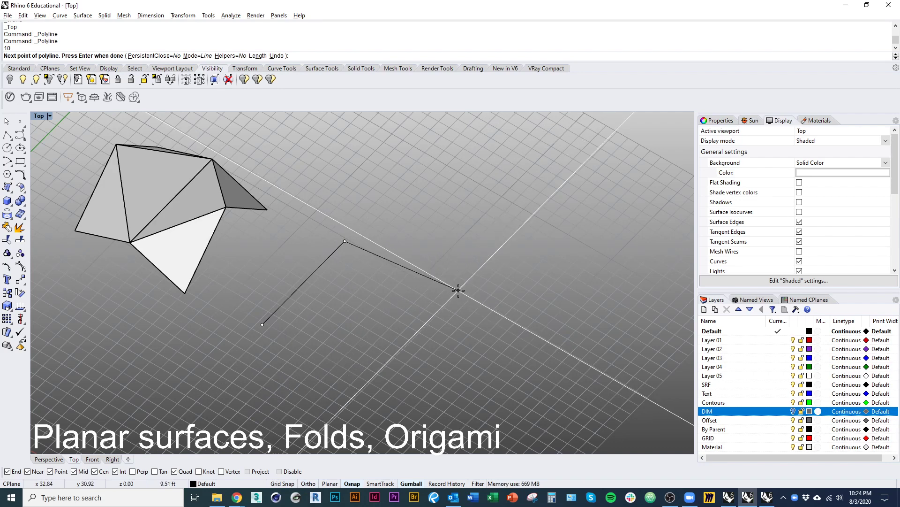
pyautogui.write('10')
pyautogui.press('Return')
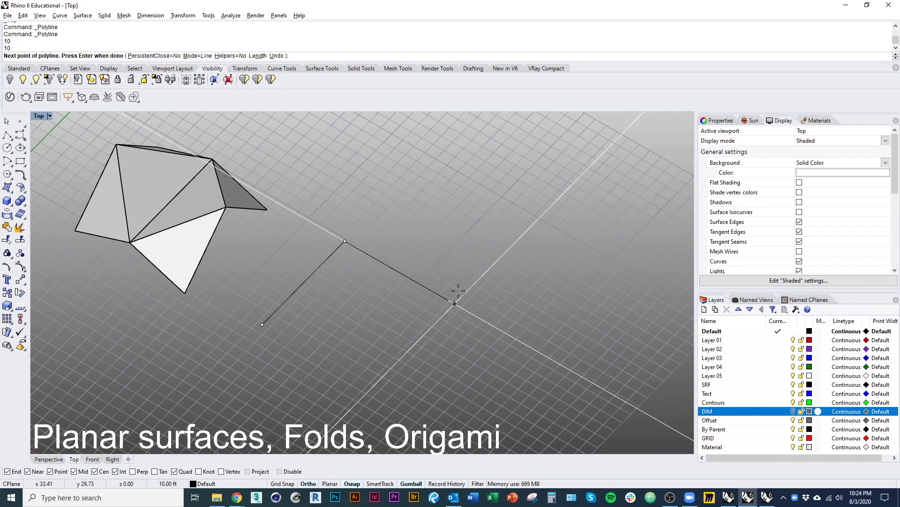
pyautogui.click(453, 294)
pyautogui.press('Return')
pyautogui.moveTo(497, 327); pyautogui.dragTo(462, 335, button='right')
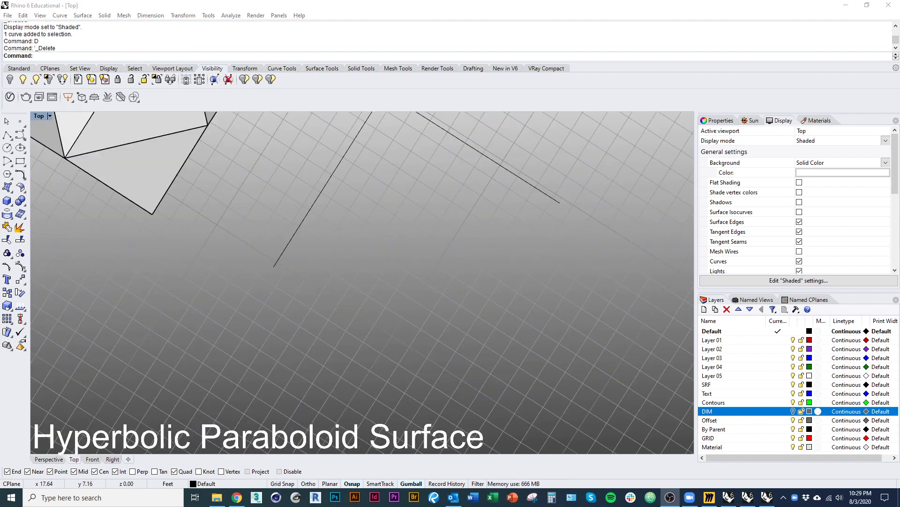
# Step: Delete the open L-shaped polyline beside the folded module
pyautogui.moveTo(283, 201); pyautogui.dragTo(310, 317, button='right')
pyautogui.click(271, 344)
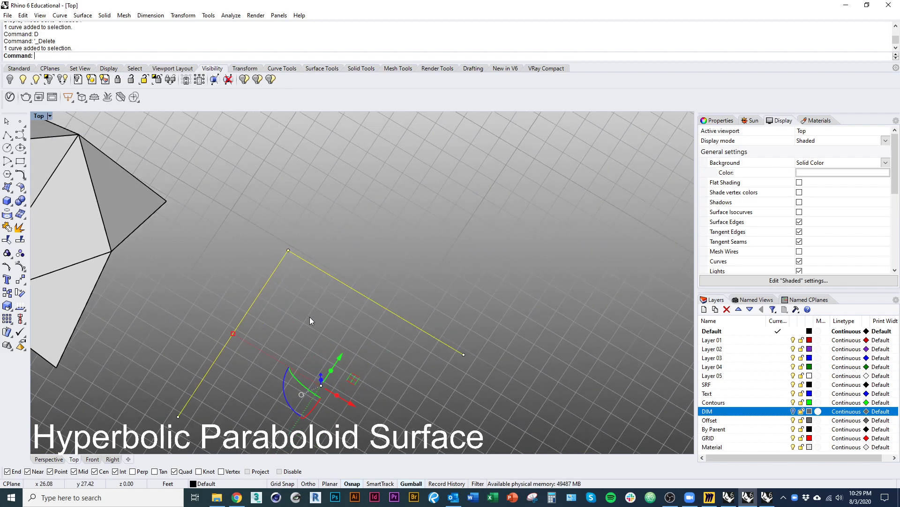
pyautogui.write('D')
pyautogui.press('Return')
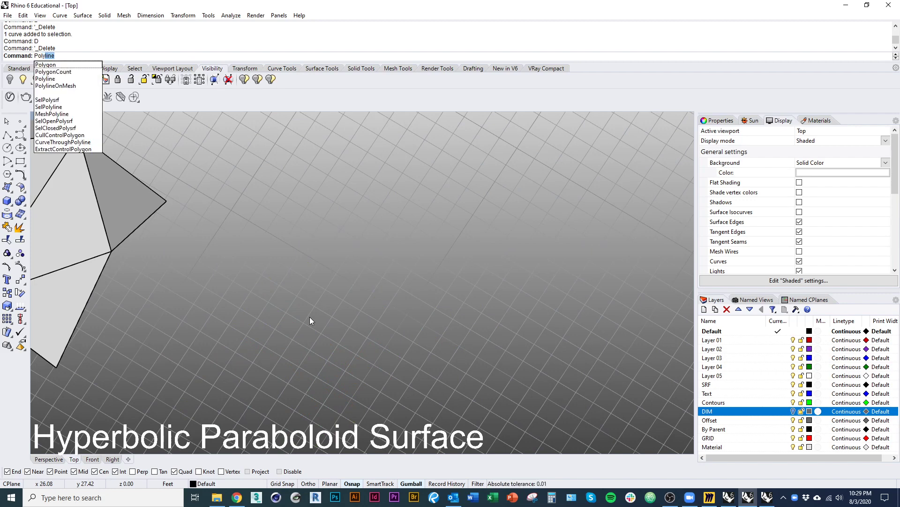
pyautogui.moveTo(233, 253); pyautogui.dragTo(251, 273, button='right')
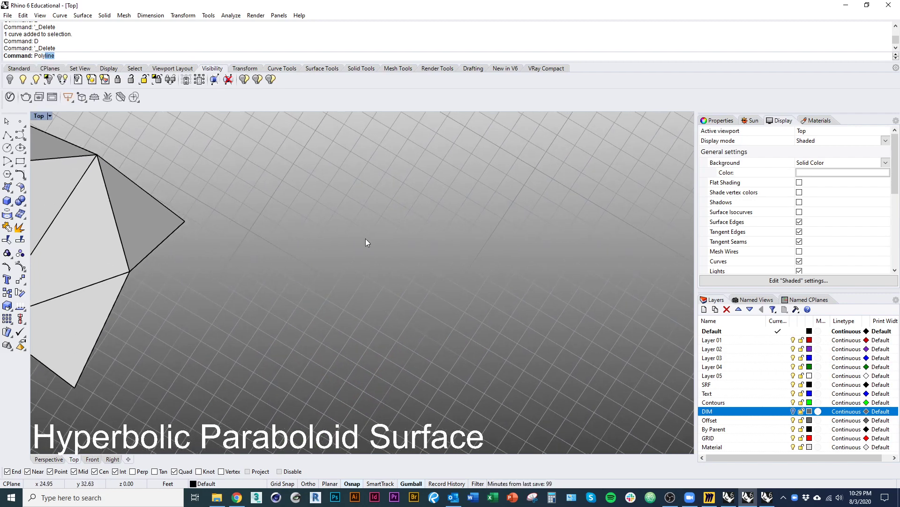
# Step: Draw a three-sided inscribed polygon with sides about 9.5 ft beside the folded module and move it farther away along its horizontal axis
pyautogui.write('Polygon')
pyautogui.press('Return')
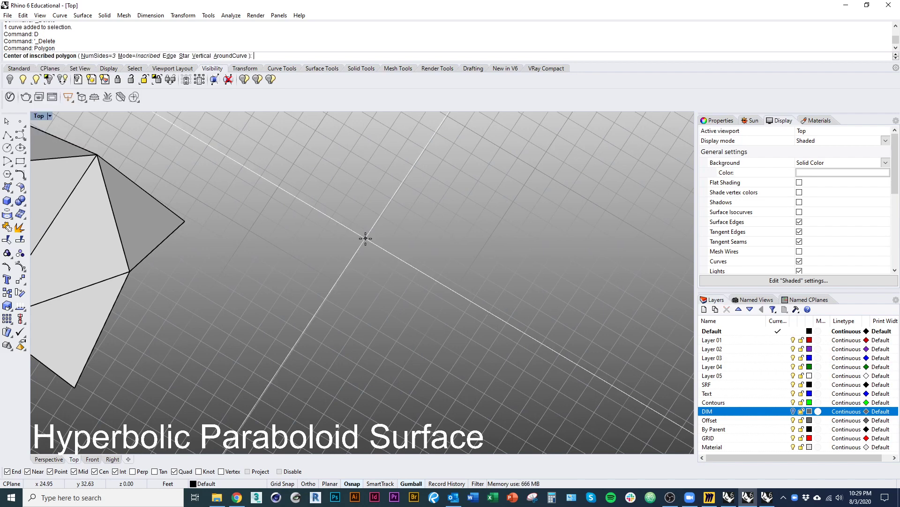
pyautogui.scroll(-2, 285, 278)
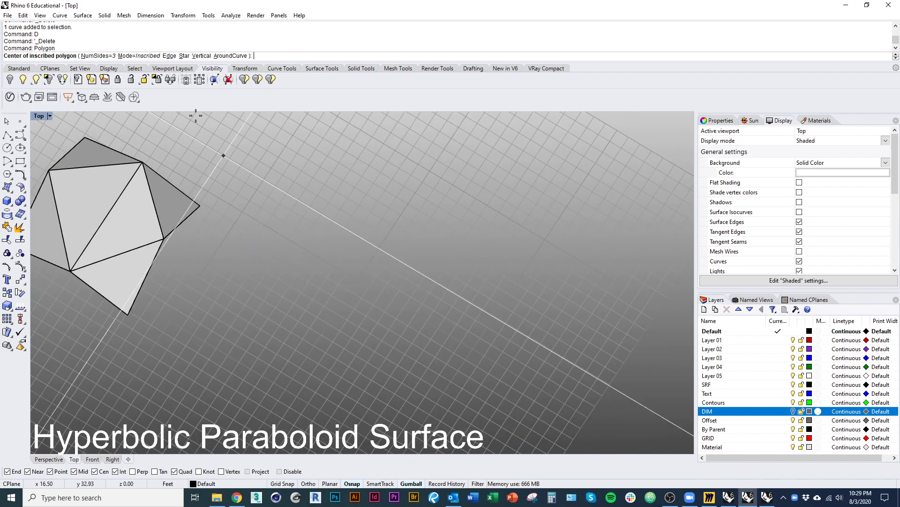
pyautogui.click(98, 56)
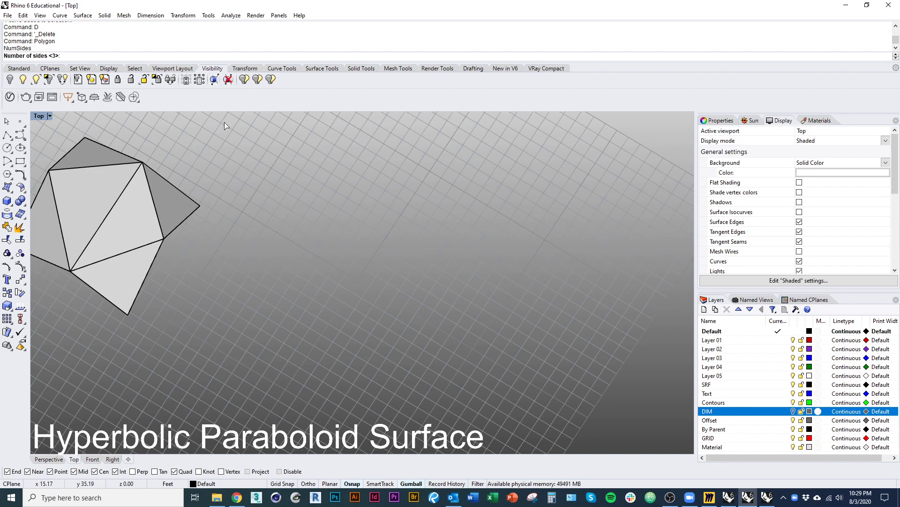
pyautogui.write('3')
pyautogui.press('Return')
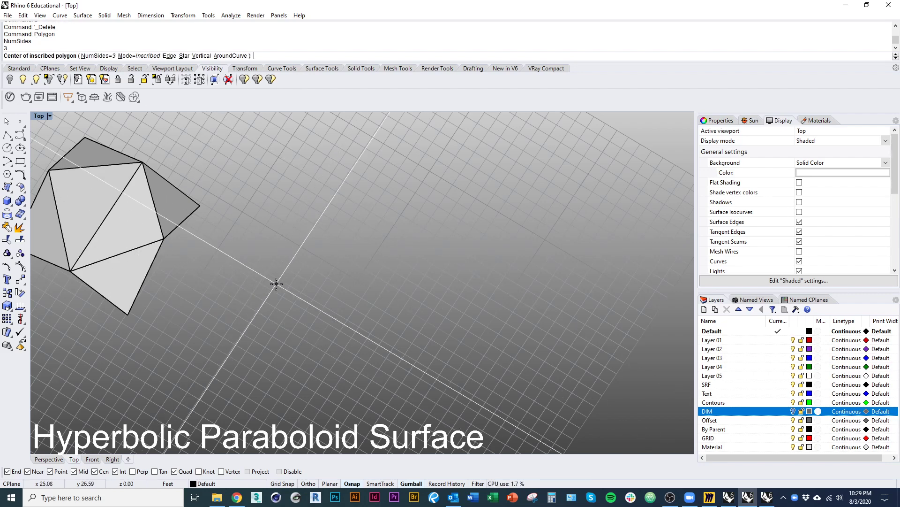
pyautogui.moveTo(298, 330); pyautogui.dragTo(276, 297, button='right')
pyautogui.click(259, 264)
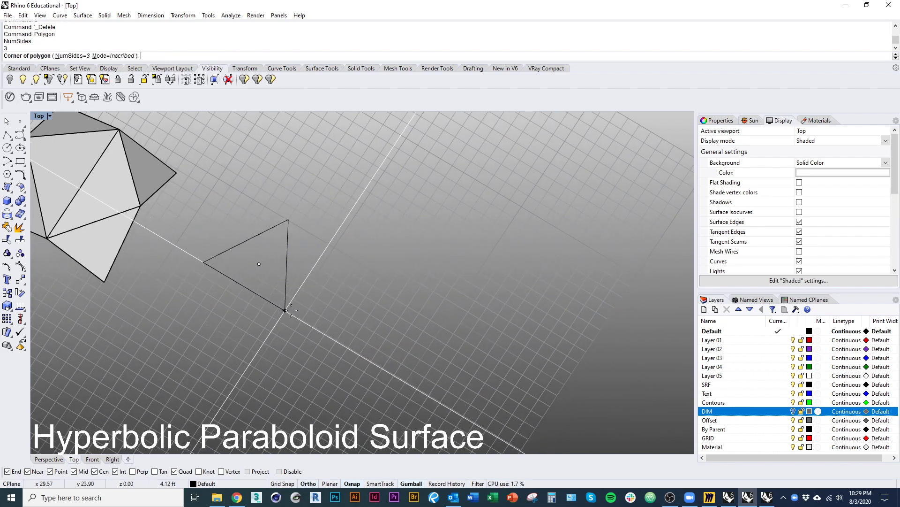
pyautogui.click(295, 328)
pyautogui.moveTo(307, 337); pyautogui.dragTo(274, 304, button='right')
pyautogui.click(280, 326)
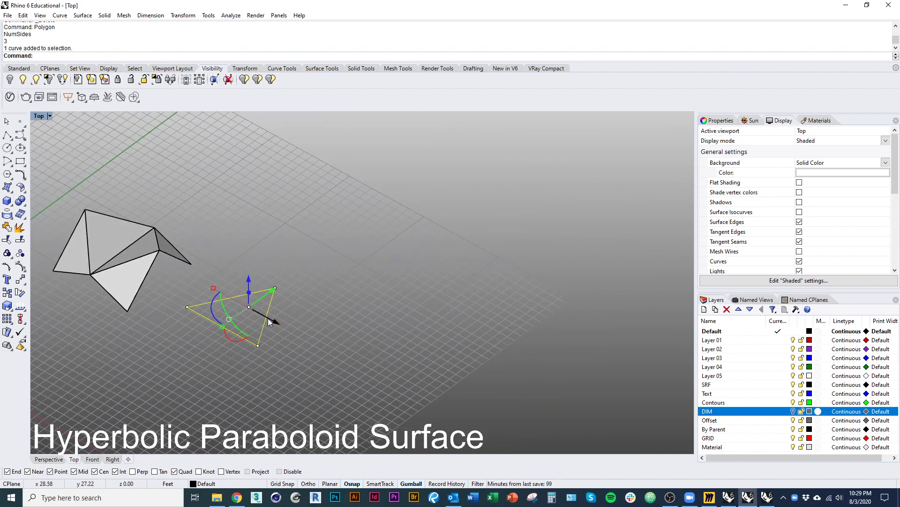
pyautogui.moveTo(268, 318); pyautogui.dragTo(291, 348)
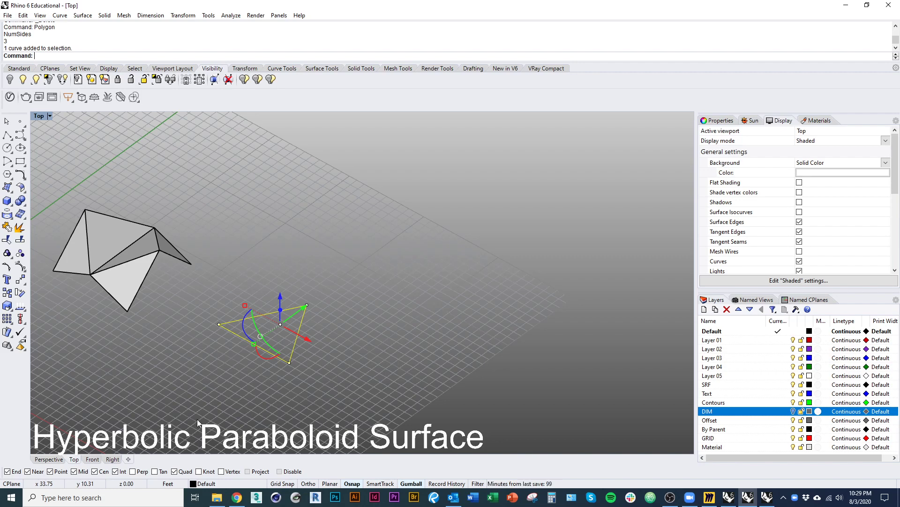
# Step: Rotate a copy of the triangle 90 degrees downward in 3D about the edge nearest the viewer, keeping the original
pyautogui.write('ed')
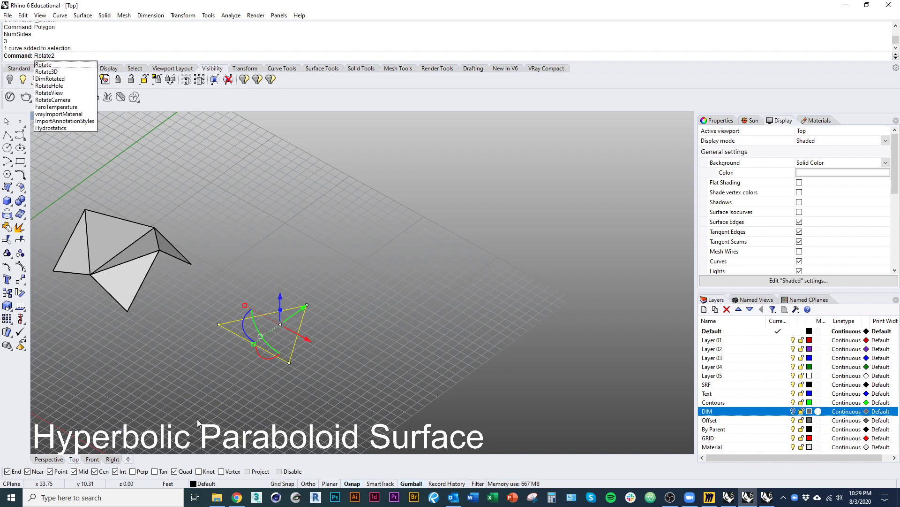
pyautogui.press('BackSpace')
pyautogui.write('3D')
pyautogui.press('Return')
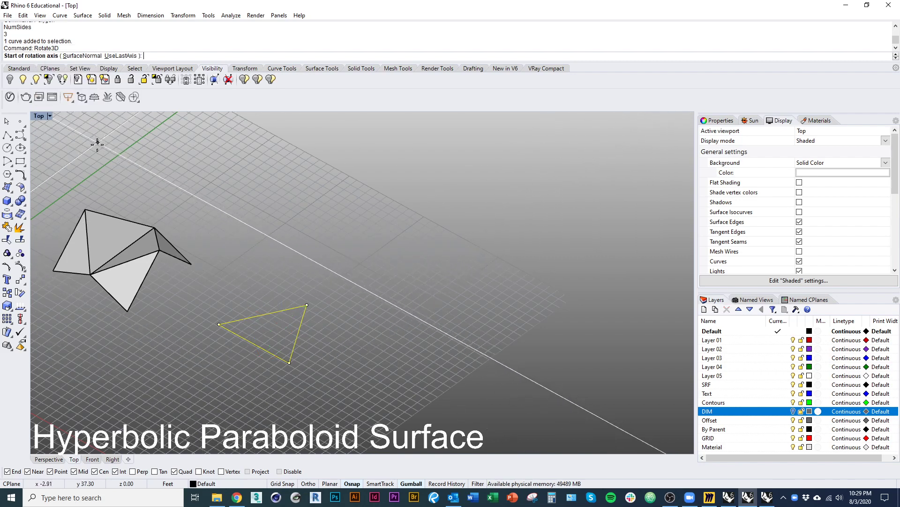
pyautogui.click(219, 324)
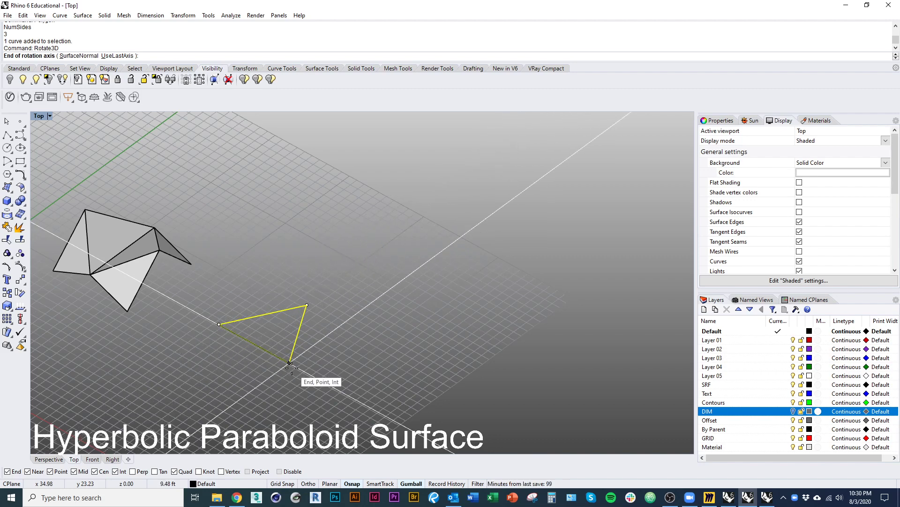
pyautogui.click(218, 324)
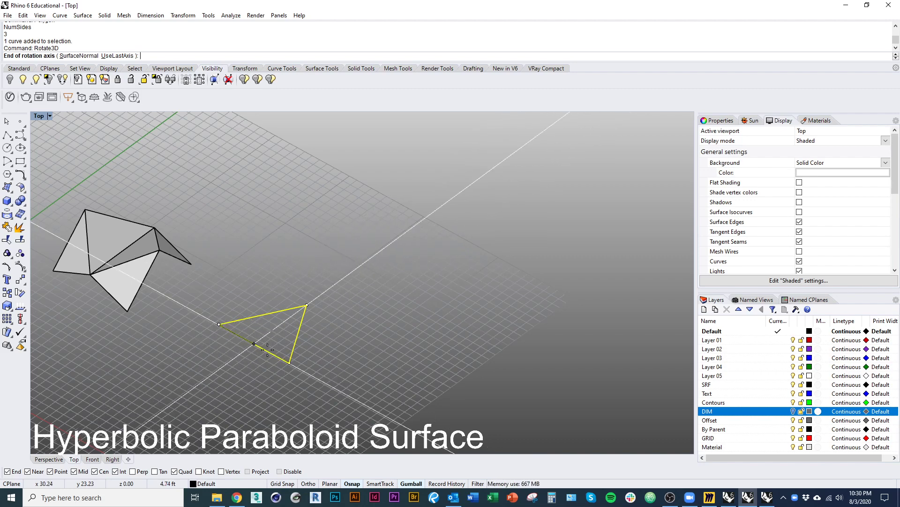
pyautogui.moveTo(382, 316); pyautogui.dragTo(361, 292, button='right')
pyautogui.scroll(10, 290, 319)
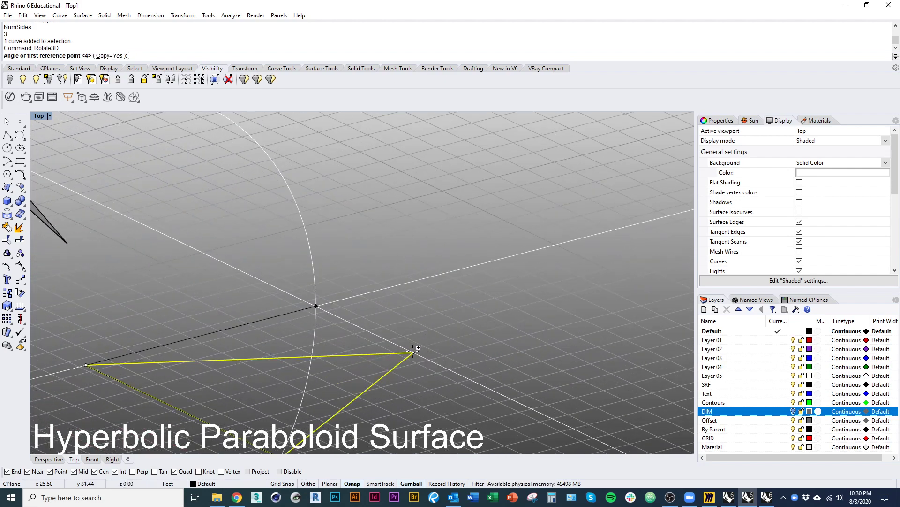
pyautogui.click(412, 351)
pyautogui.moveTo(414, 353); pyautogui.dragTo(328, 356, button='right')
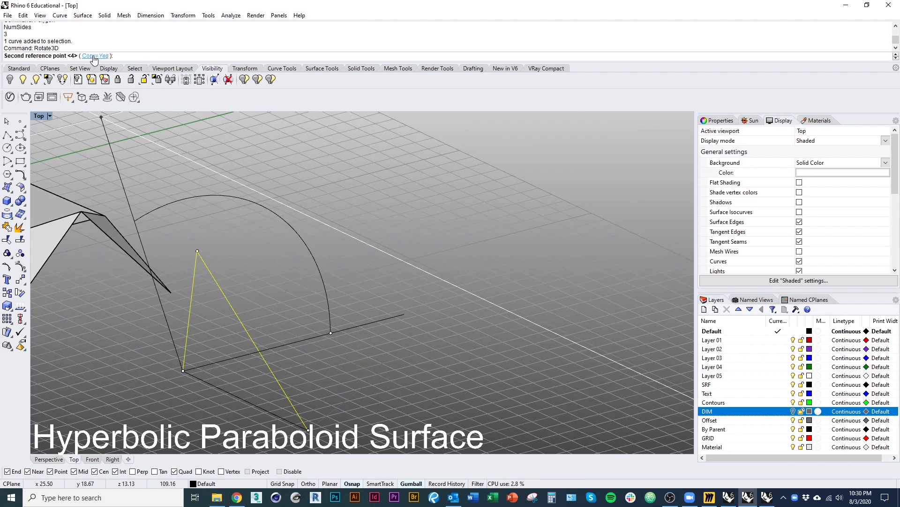
pyautogui.moveTo(237, 272); pyautogui.dragTo(163, 397, button='right')
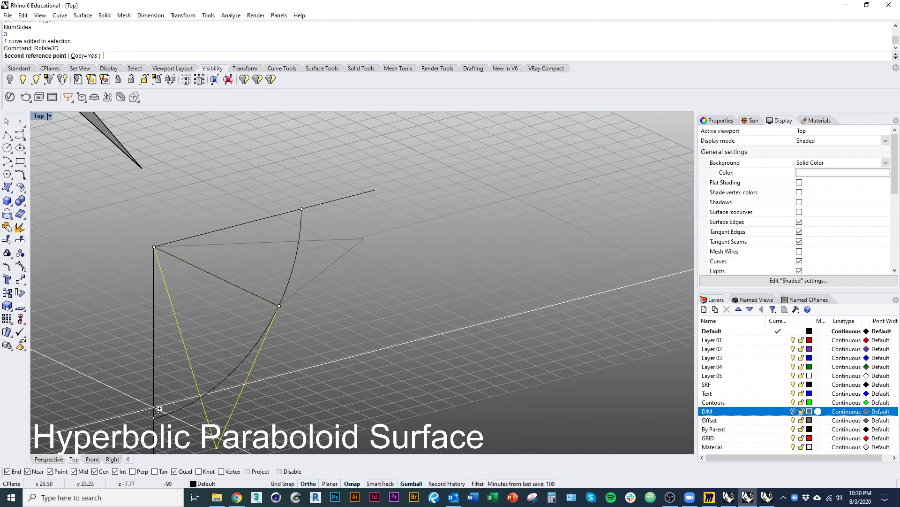
pyautogui.click(172, 378)
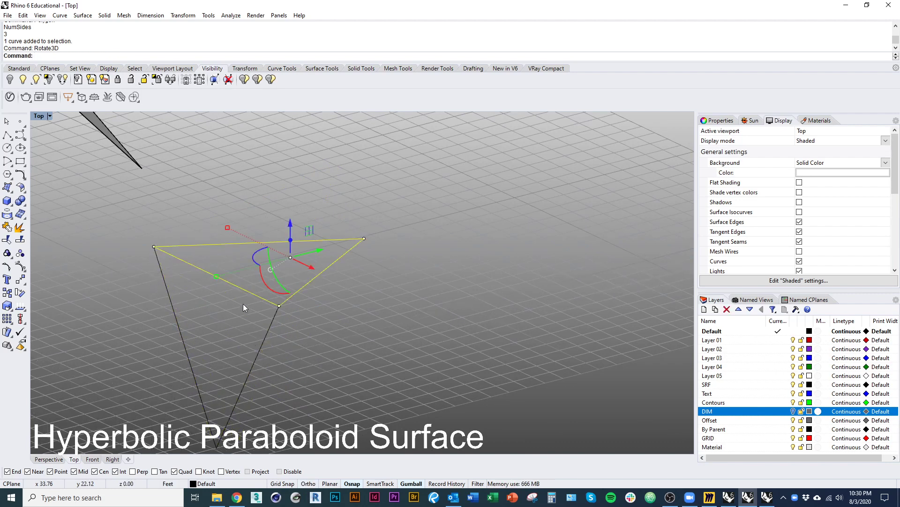
# Step: Examine the horizontal triangle and its hanging copy from several oblique angles
pyautogui.moveTo(243, 303); pyautogui.dragTo(289, 293, button='right')
pyautogui.click(249, 270)
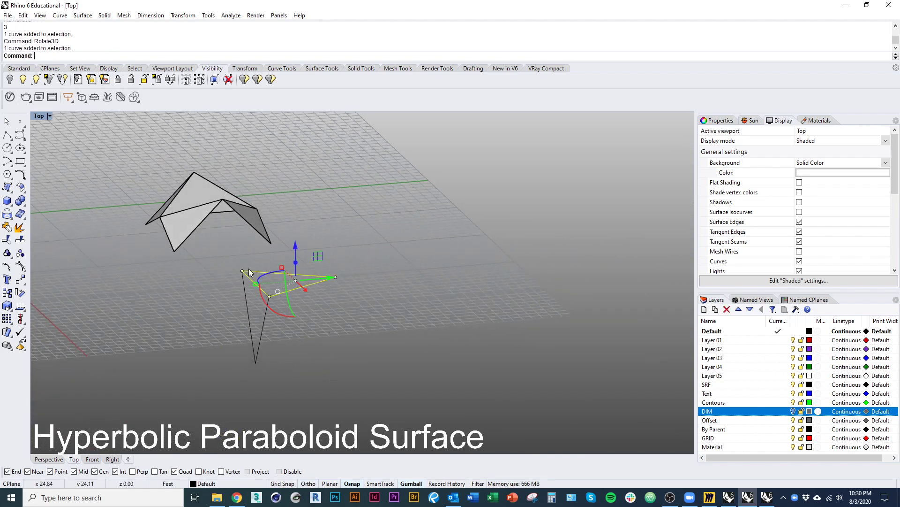
pyautogui.moveTo(249, 268); pyautogui.dragTo(213, 275, button='right')
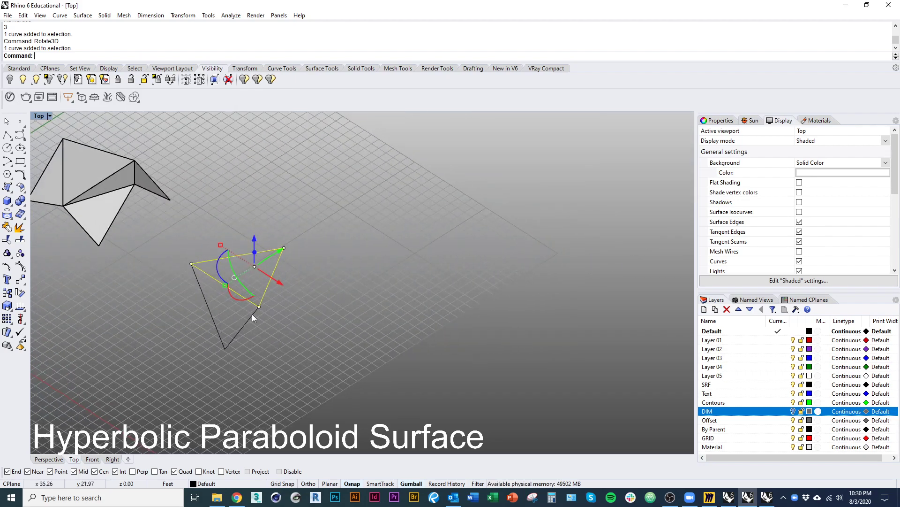
pyautogui.scroll(4, 252, 313)
pyautogui.moveTo(252, 314); pyautogui.dragTo(233, 316, button='right')
pyautogui.click(301, 375)
pyautogui.moveTo(304, 378); pyautogui.dragTo(353, 230, button='right')
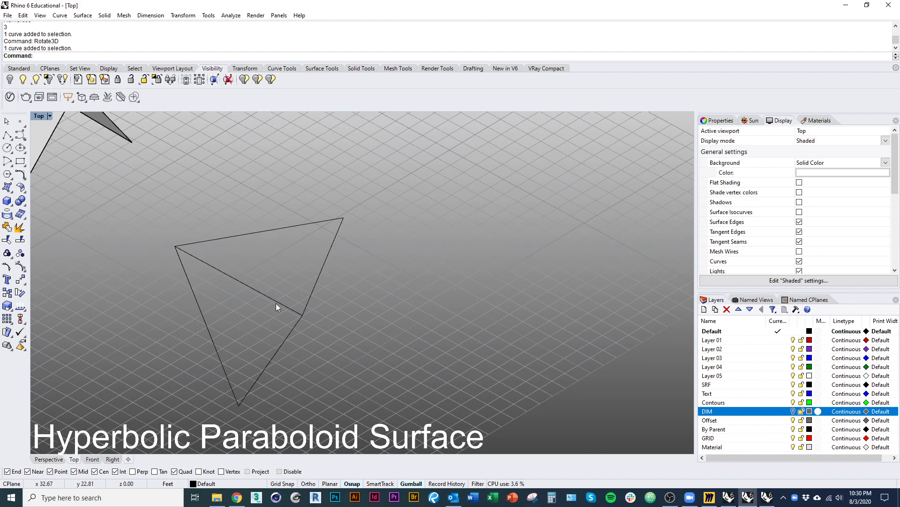
# Step: Select both triangles and move them vertically so the lower tip reaches the level of the folded module's base corner
pyautogui.moveTo(375, 374); pyautogui.dragTo(386, 390, button='right')
pyautogui.moveTo(387, 390); pyautogui.dragTo(289, 326)
pyautogui.write('M')
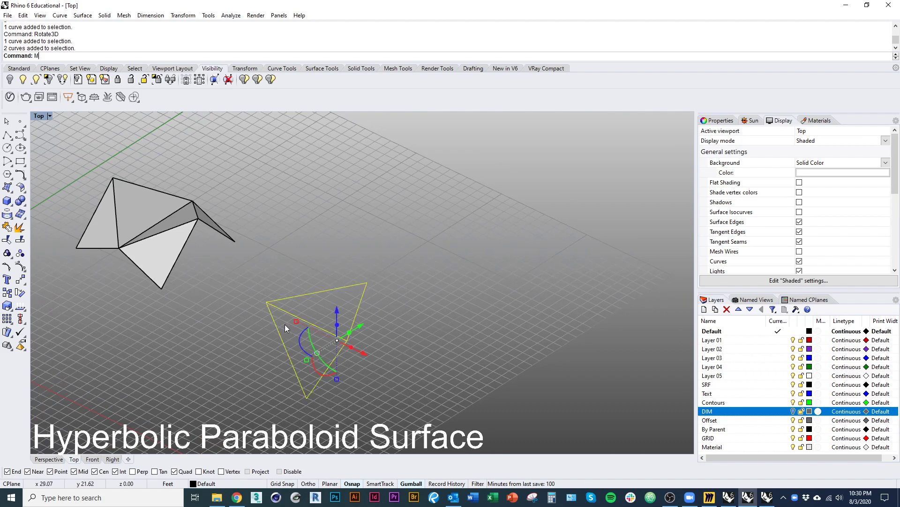
pyautogui.press('Return')
pyautogui.write('v')
pyautogui.press('Return')
pyautogui.click(286, 411)
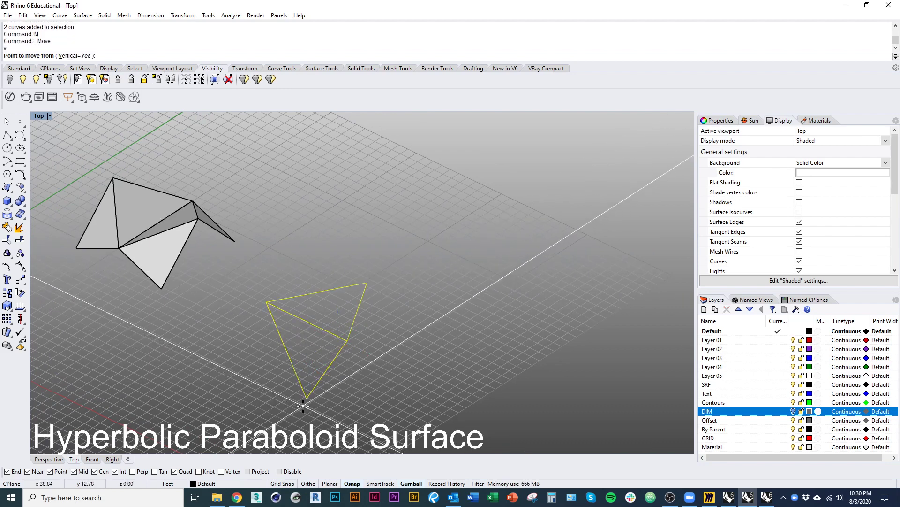
pyautogui.click(162, 300)
pyautogui.moveTo(317, 343); pyautogui.dragTo(357, 378, button='right')
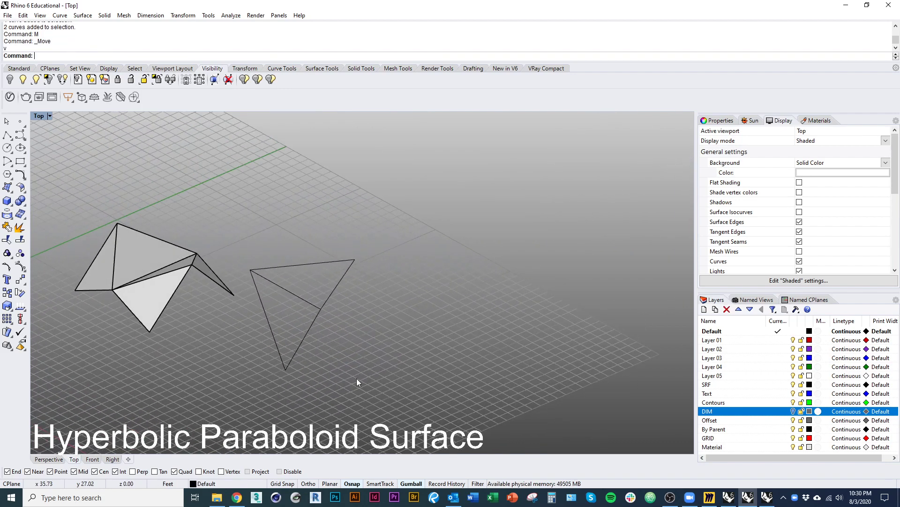
# Step: Create a four-corner surface through the shared edge's endpoints, the horizontal triangle's outer tip and the hanging triangle's lower tip
pyautogui.click(7, 188)
pyautogui.click(251, 269)
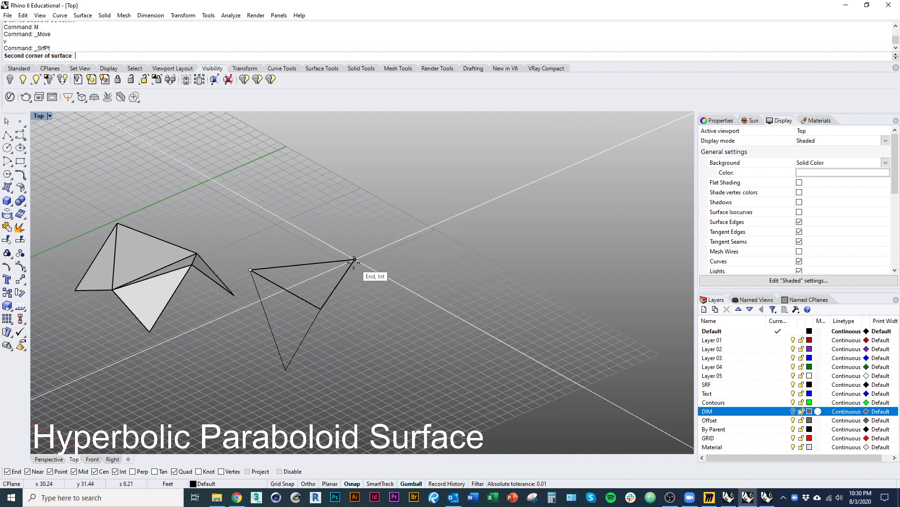
pyautogui.click(354, 260)
pyautogui.moveTo(354, 259); pyautogui.dragTo(365, 313, button='right')
pyautogui.click(365, 313)
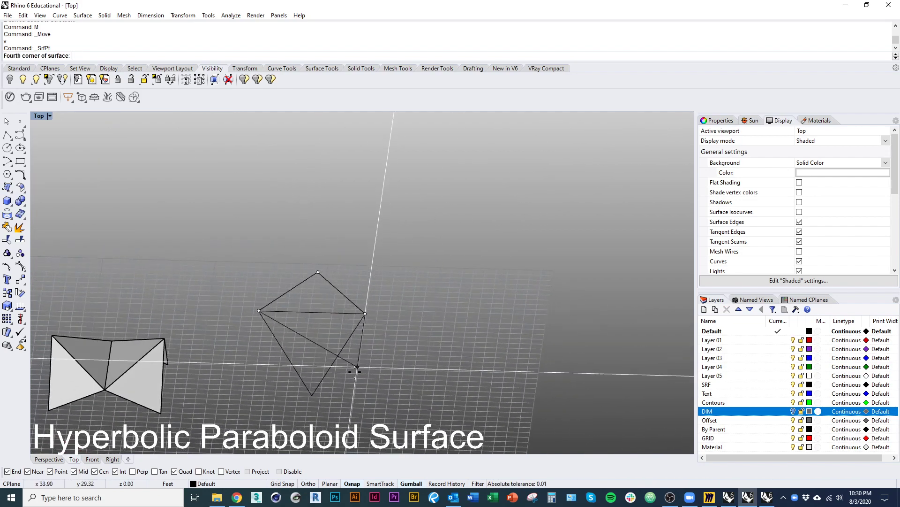
pyautogui.click(312, 394)
pyautogui.moveTo(373, 407)
pyautogui.mouseDown(button='right')
pyautogui.moveTo(406, 351)
pyautogui.moveTo(343, 396)
pyautogui.moveTo(271, 326)
pyautogui.mouseUp(button='right')
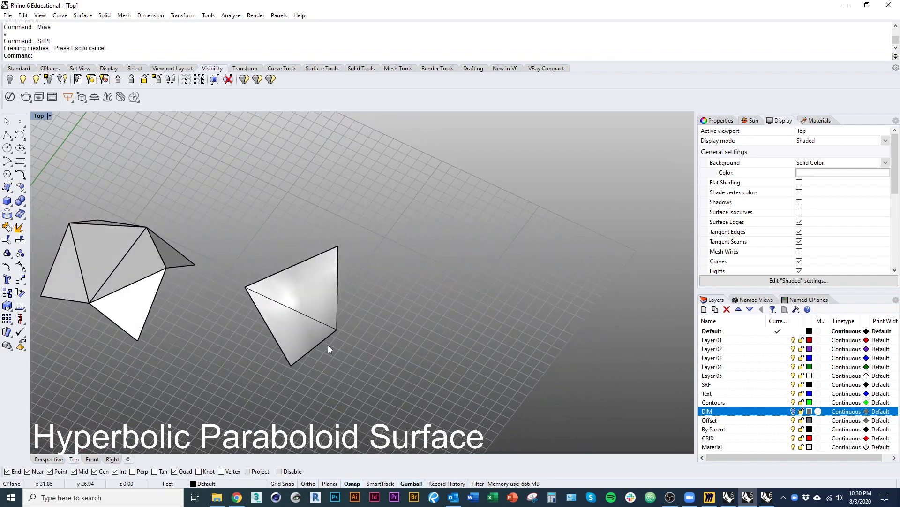
pyautogui.moveTo(302, 288); pyautogui.dragTo(300, 248, button='right')
# Step: Mirror the curved surface across the triangles' shared edge, keeping the original, and select the resulting surfaces
pyautogui.click(290, 317)
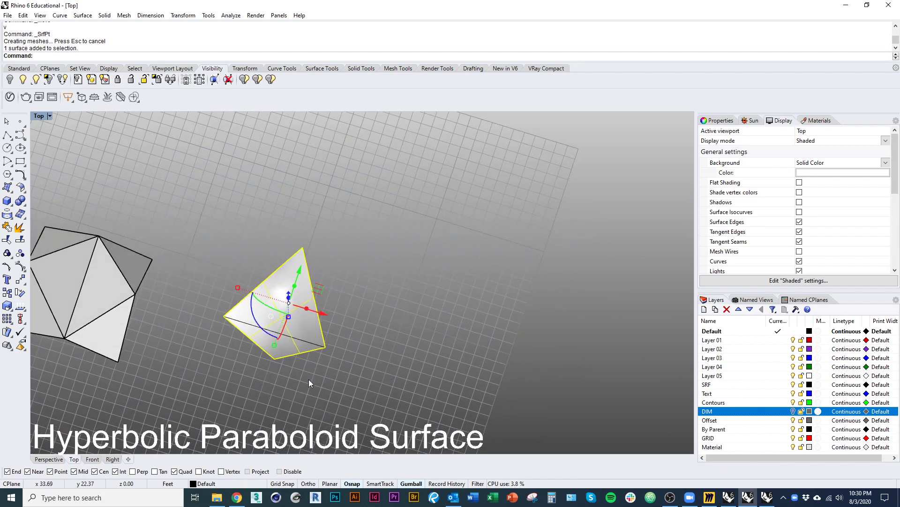
pyautogui.write('mirror')
pyautogui.press('Return')
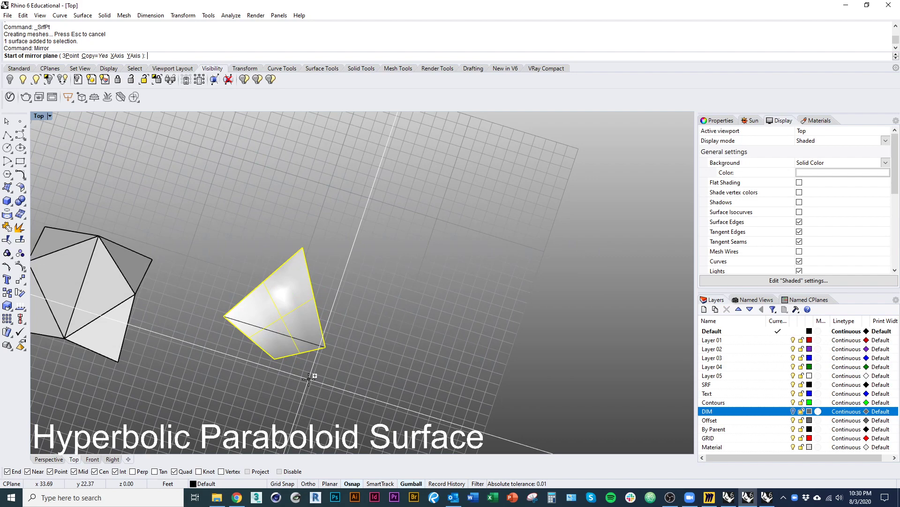
pyautogui.click(326, 348)
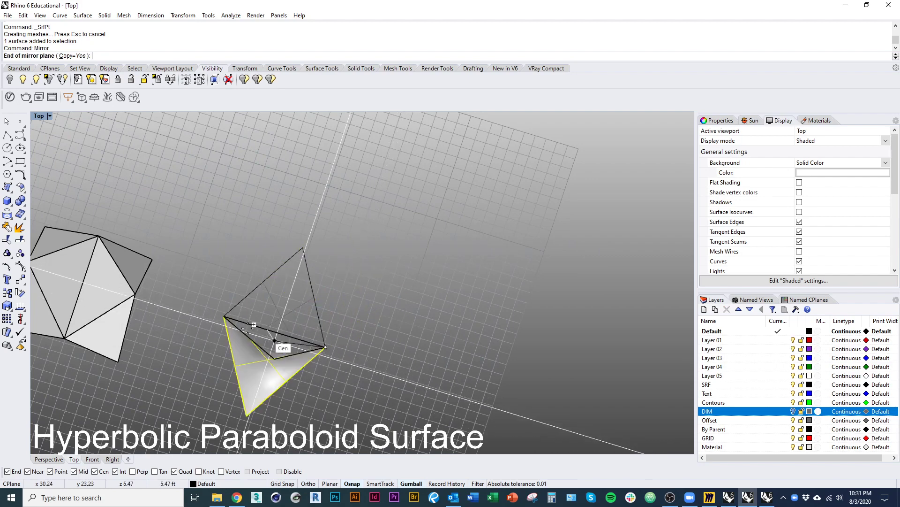
pyautogui.click(224, 317)
pyautogui.click(291, 339)
pyautogui.moveTo(291, 339); pyautogui.dragTo(240, 289, button='right')
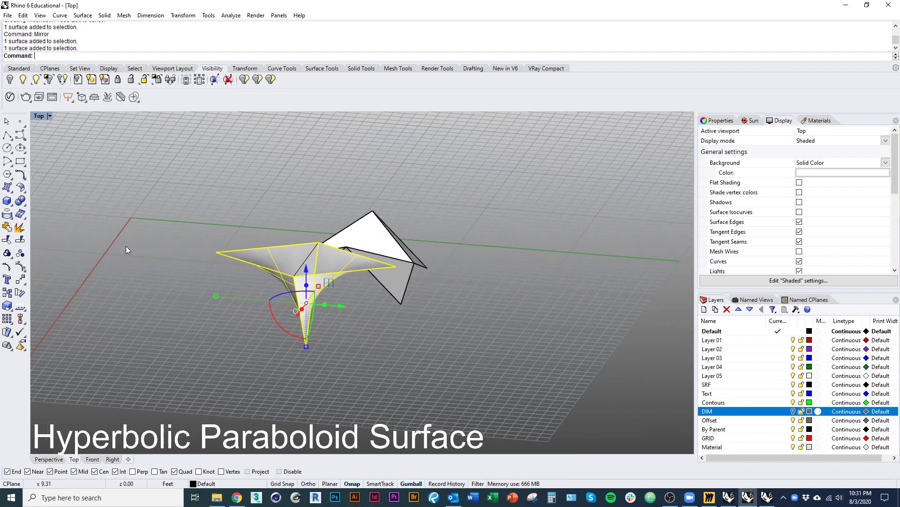
# Step: Switch the viewport to Rendered display, clear the selection and view the mirrored surfaces from the front
pyautogui.click(39, 116)
pyautogui.click(75, 99)
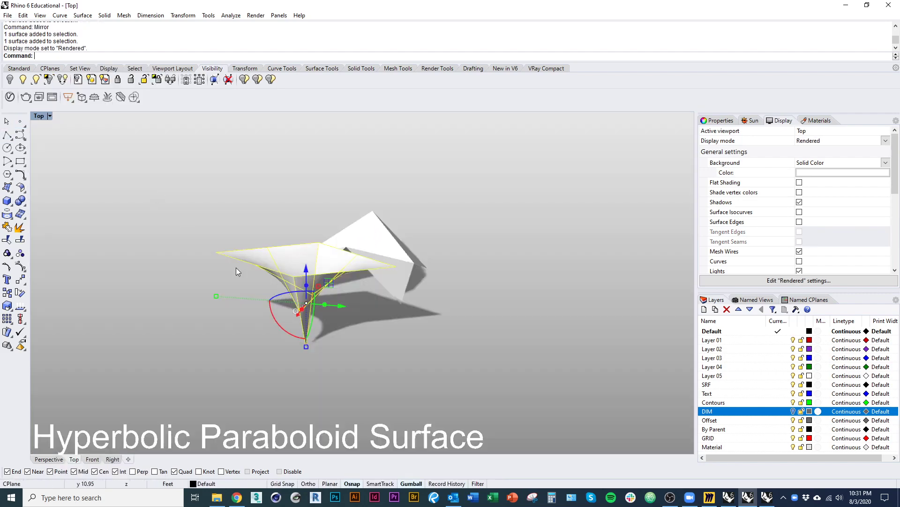
pyautogui.press('Escape')
pyautogui.moveTo(263, 257); pyautogui.dragTo(458, 370, button='right')
# Step: Select both curved surfaces and copy the pair from its left corner to its own front corner
pyautogui.click(359, 330)
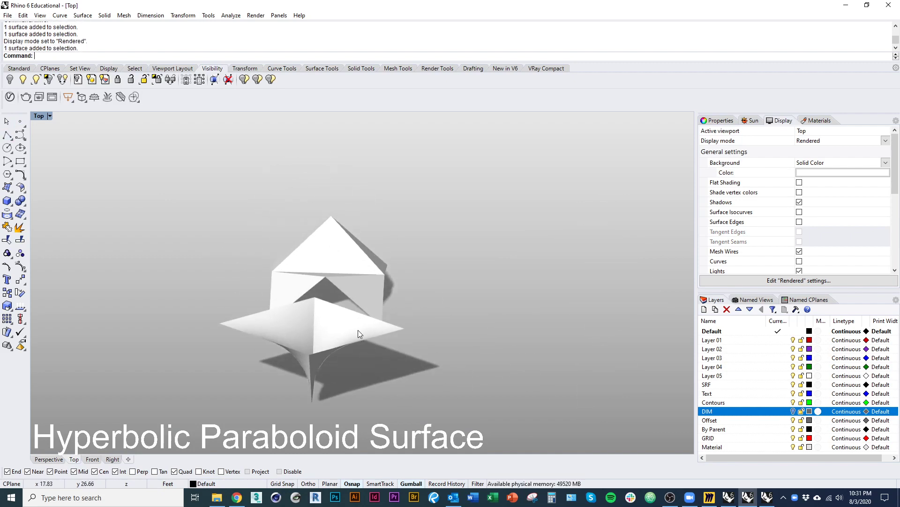
pyautogui.keyDown('shift'); pyautogui.click(304, 317); pyautogui.keyUp('shift')
pyautogui.moveTo(306, 319); pyautogui.dragTo(318, 359, button='right')
pyautogui.write('co')
pyautogui.press('Return')
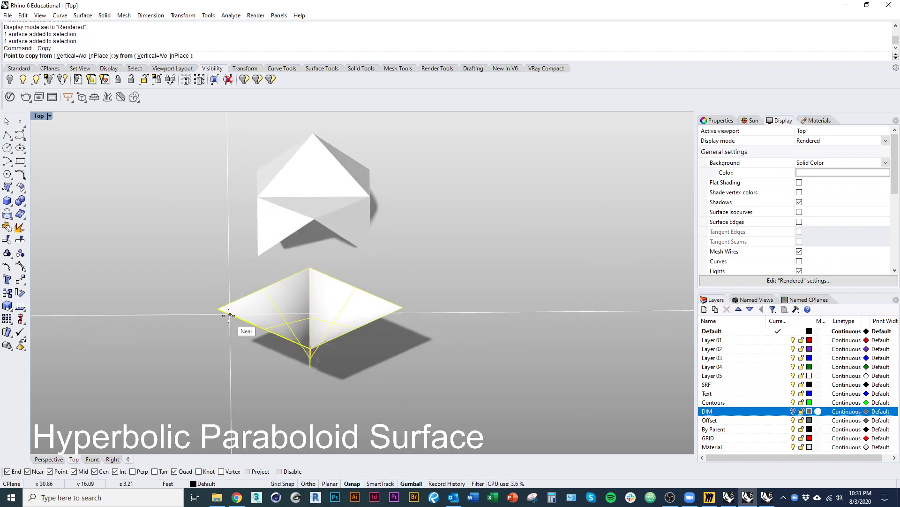
pyautogui.click(218, 309)
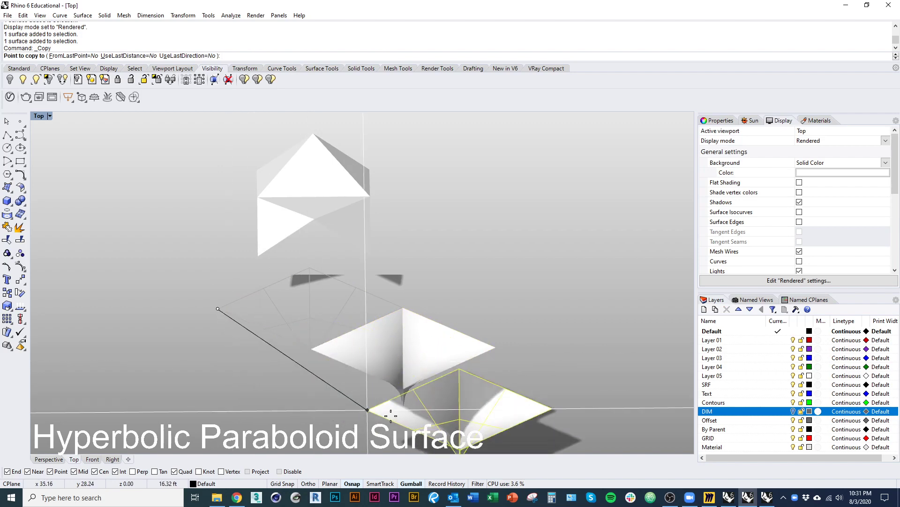
pyautogui.press('Return')
# Step: Copy the original surface pair from its right corner to the front corner of the first copy
pyautogui.press('Return')
pyautogui.click(403, 308)
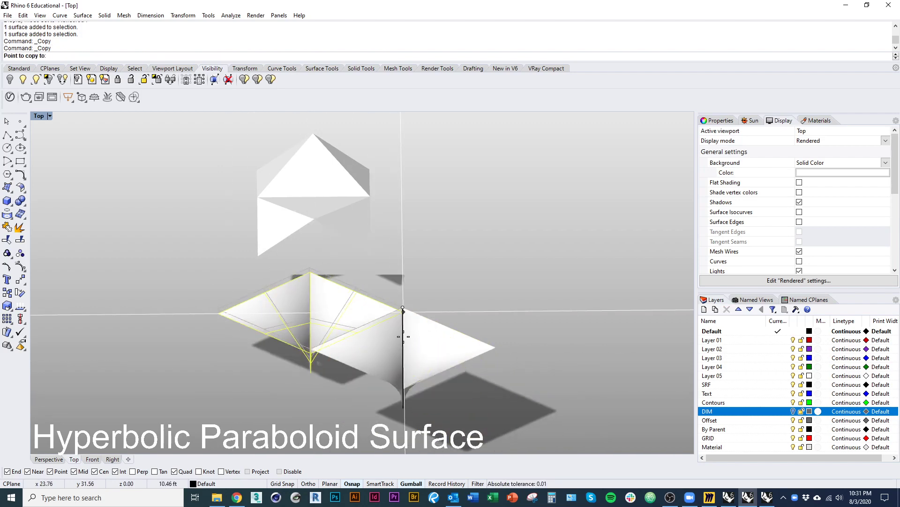
pyautogui.click(396, 396)
pyautogui.press('Return')
pyautogui.moveTo(392, 411); pyautogui.dragTo(339, 364, button='right')
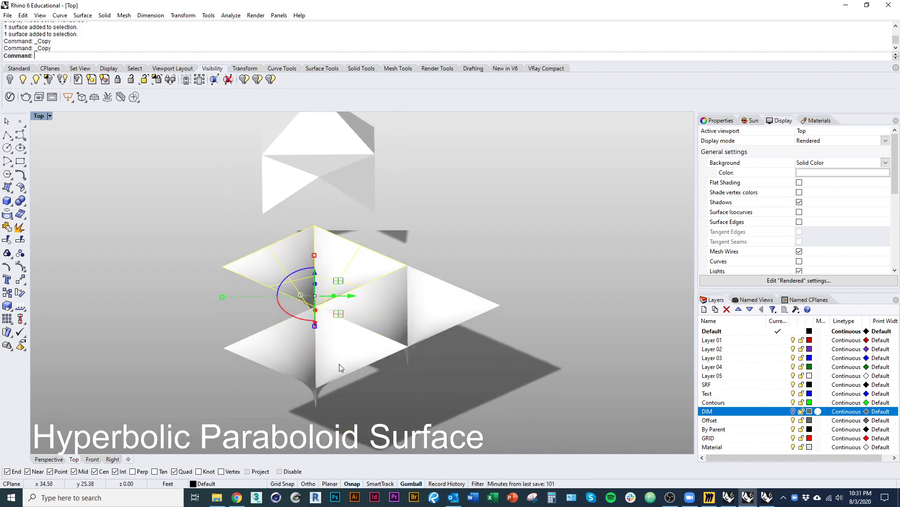
# Step: Copy the selected surface pair from its left corner to the front corner of the copy below it
pyautogui.press('Return')
pyautogui.click(223, 266)
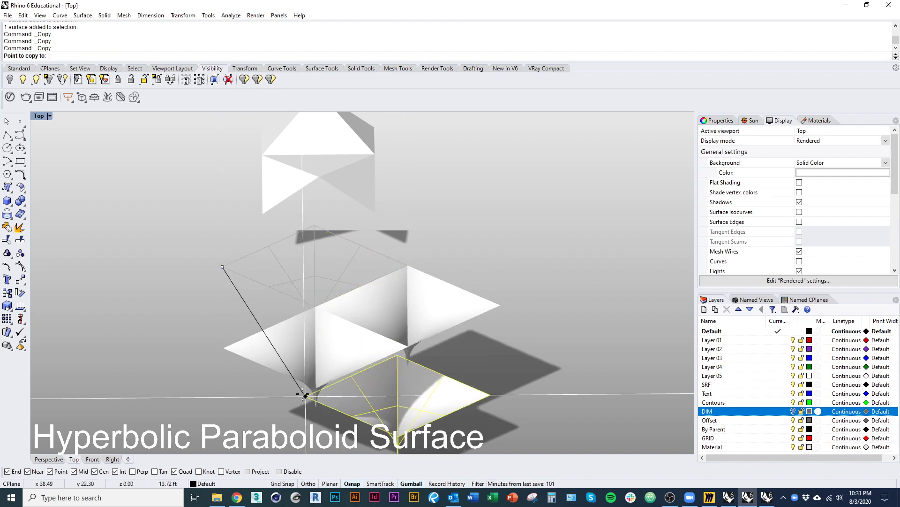
pyautogui.click(317, 389)
pyautogui.press('Return')
pyautogui.moveTo(317, 389); pyautogui.dragTo(305, 370, button='right')
# Step: Select both surfaces of the frontmost pair and rotate a copy of them around their left corner
pyautogui.click(407, 376)
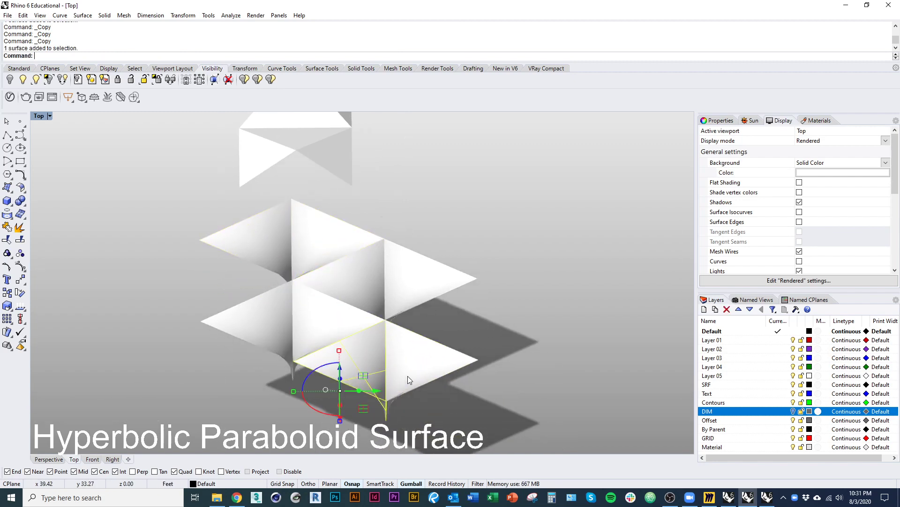
pyautogui.keyDown('shift'); pyautogui.click(348, 384); pyautogui.keyUp('shift')
pyautogui.write('ro')
pyautogui.press('Return')
pyautogui.click(294, 361)
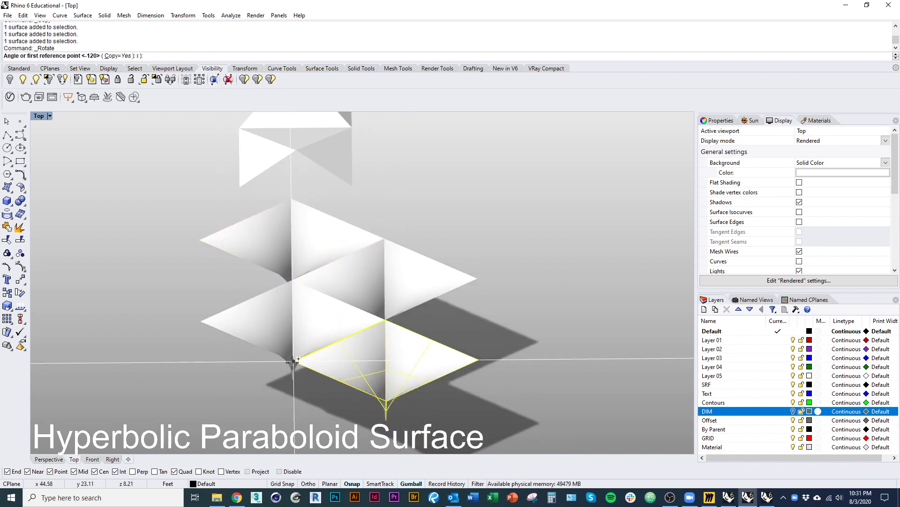
pyautogui.click(477, 278)
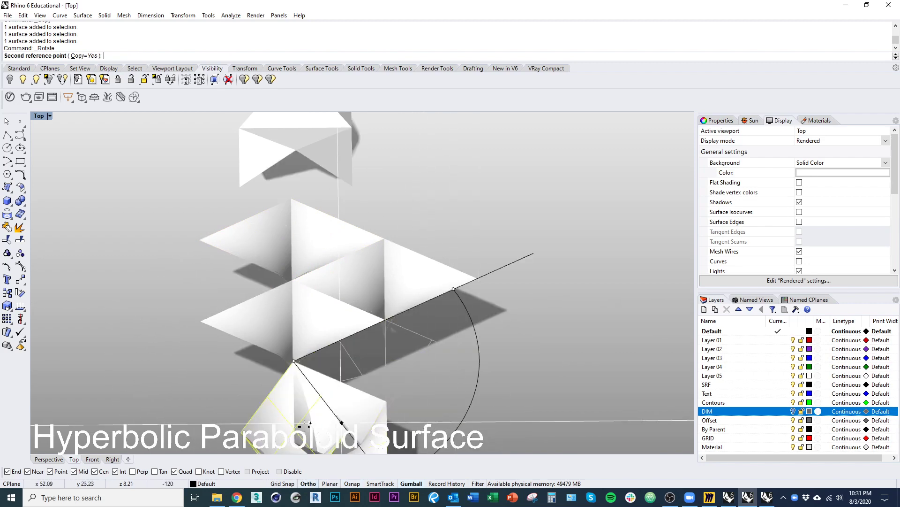
pyautogui.click(202, 403)
pyautogui.press('Return')
pyautogui.click(189, 416)
# Step: Switch the viewport to Shaded display and view the canopy from the side and from above
pyautogui.moveTo(209, 427)
pyautogui.mouseDown(button='right')
pyautogui.moveTo(280, 333)
pyautogui.moveTo(287, 344)
pyautogui.moveTo(295, 340)
pyautogui.moveTo(321, 399)
pyautogui.moveTo(310, 370)
pyautogui.moveTo(339, 288)
pyautogui.moveTo(421, 284)
pyautogui.mouseUp(button='right')
pyautogui.hotkey('ctrl', 'alt', 's')
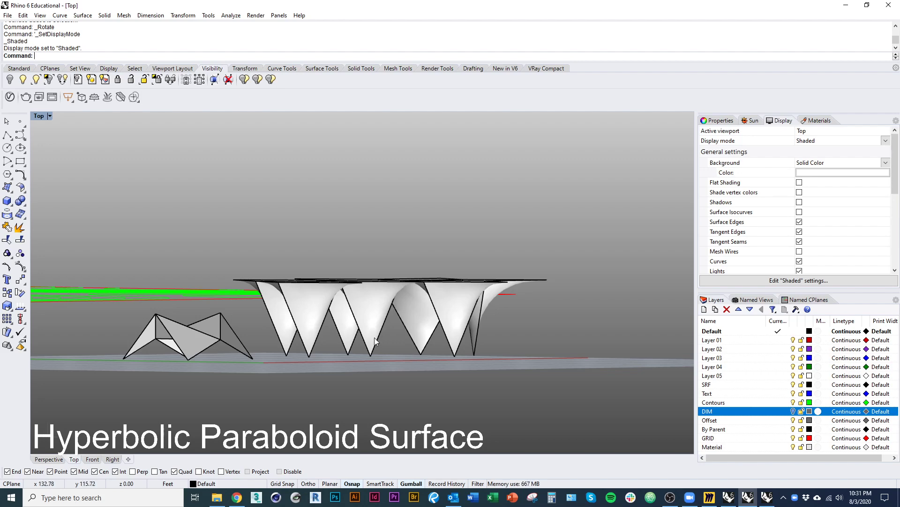
pyautogui.click(372, 324)
pyautogui.moveTo(372, 323); pyautogui.dragTo(226, 364, button='right')
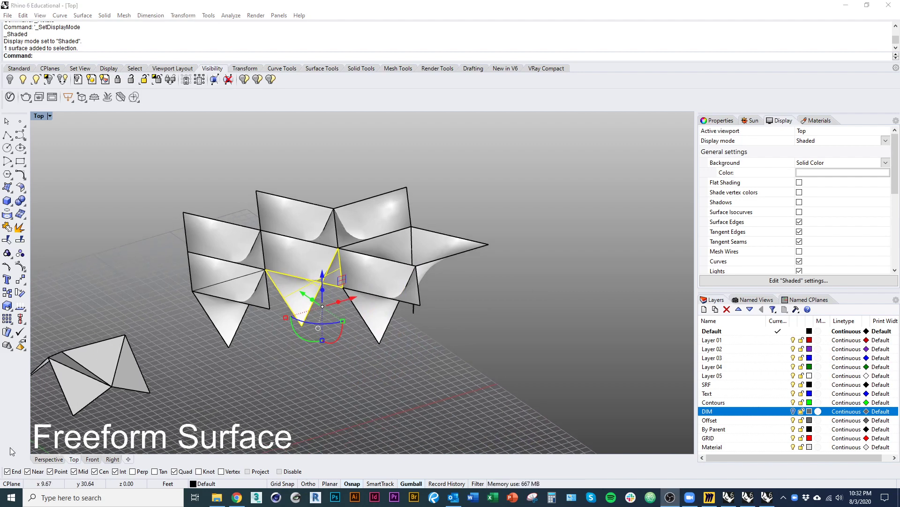
# Step: Delete the copied canopy surfaces, keeping one curved surface module beside the folded triangle module
pyautogui.keyDown('shift'); pyautogui.moveTo(323, 371); pyautogui.dragTo(279, 362, button='right'); pyautogui.keyUp('shift')
pyautogui.click(292, 396)
pyautogui.scroll(-5, 191, 378)
pyautogui.moveTo(338, 379); pyautogui.dragTo(233, 270)
pyautogui.press('Delete')
pyautogui.keyDown('ctrl'); pyautogui.moveTo(233, 270); pyautogui.dragTo(190, 292, button='right'); pyautogui.keyUp('ctrl')
pyautogui.write('d')
pyautogui.press('space')
# Step: Create a rectangular plane surface from two opposite corners behind the two existing modules
pyautogui.scroll(-5, 192, 308)
pyautogui.moveTo(193, 308); pyautogui.dragTo(210, 361, button='right')
pyautogui.scroll(-2, 184, 364)
pyautogui.scroll(-1, 184, 364)
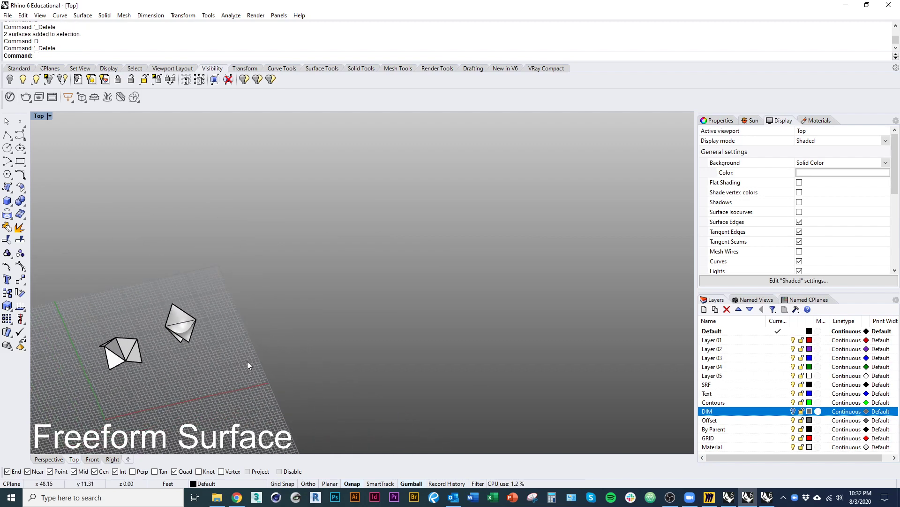
pyautogui.scroll(-2, 238, 369)
pyautogui.moveTo(238, 370); pyautogui.dragTo(212, 367, button='right')
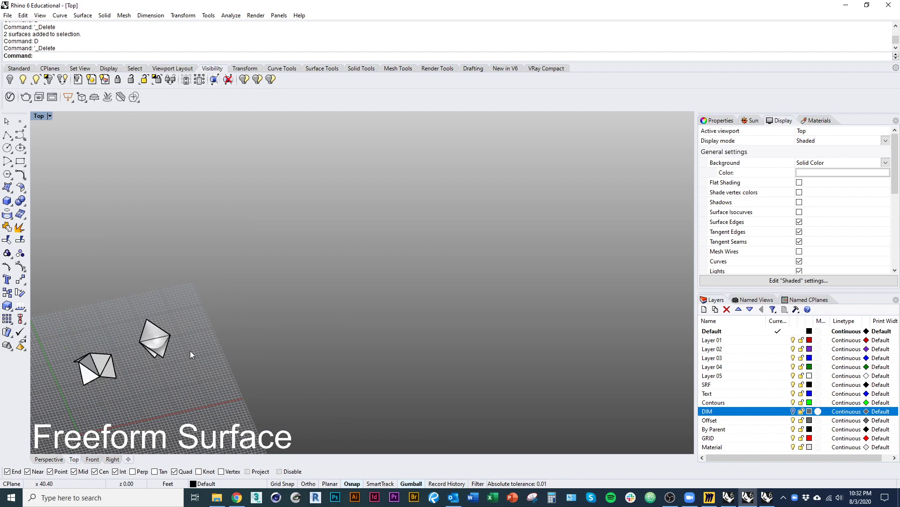
pyautogui.moveTo(197, 331); pyautogui.dragTo(165, 325, button='right')
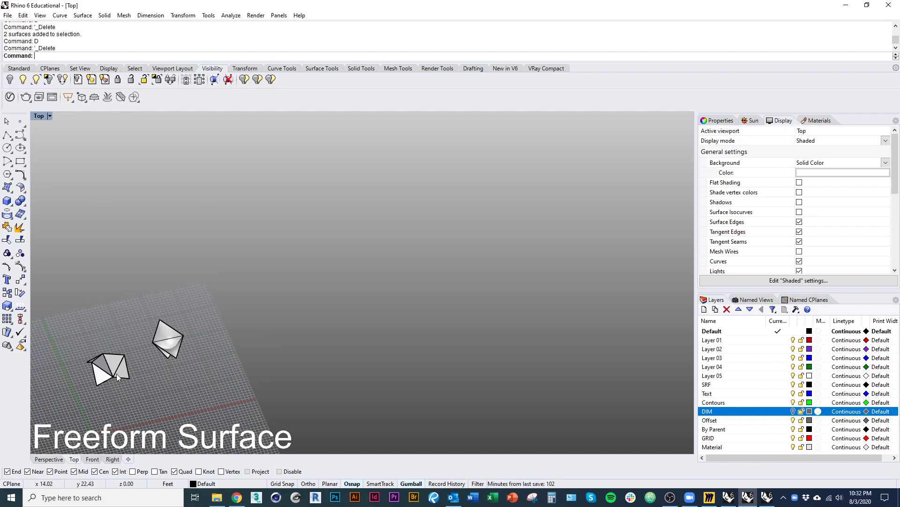
pyautogui.scroll(3, 116, 374)
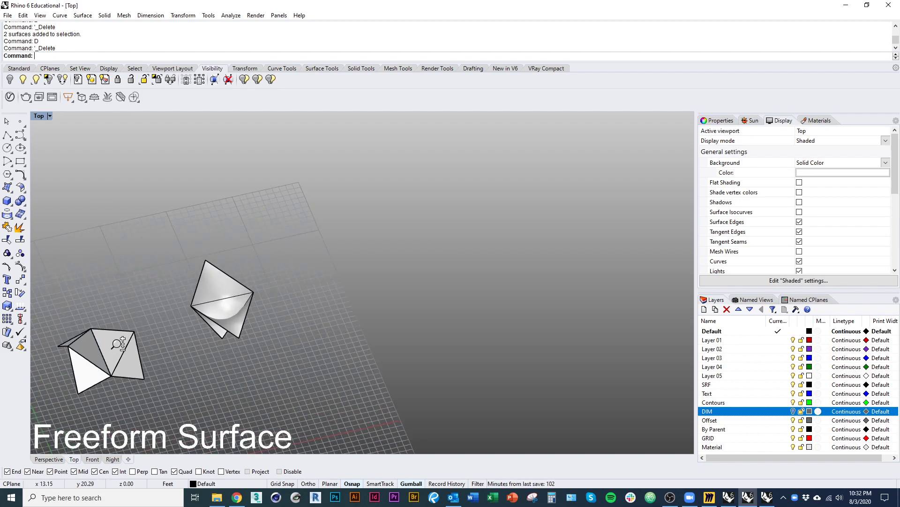
pyautogui.click(12, 193)
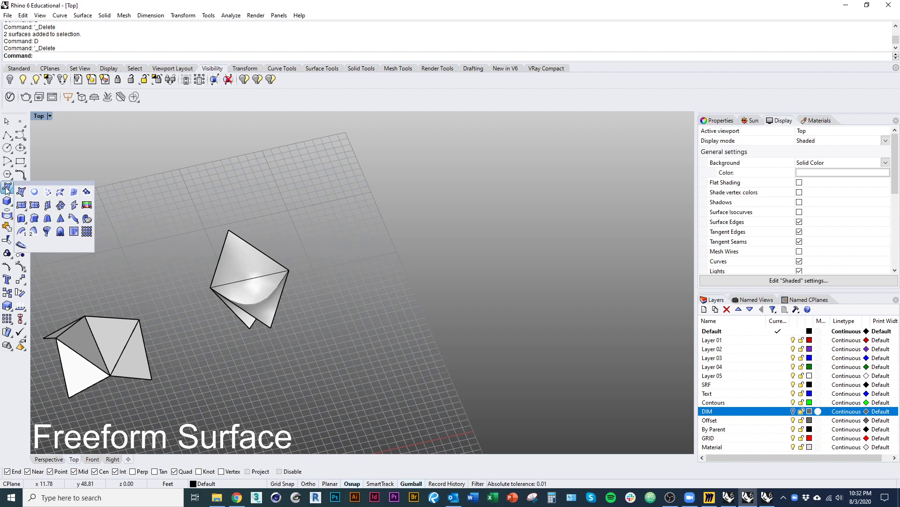
pyautogui.click(20, 208)
pyautogui.moveTo(398, 235)
pyautogui.mouseDown(button='right')
pyautogui.moveTo(330, 263)
pyautogui.moveTo(341, 268)
pyautogui.moveTo(283, 356)
pyautogui.moveTo(297, 362)
pyautogui.mouseUp(button='right')
pyautogui.click(181, 290)
pyautogui.click(256, 234)
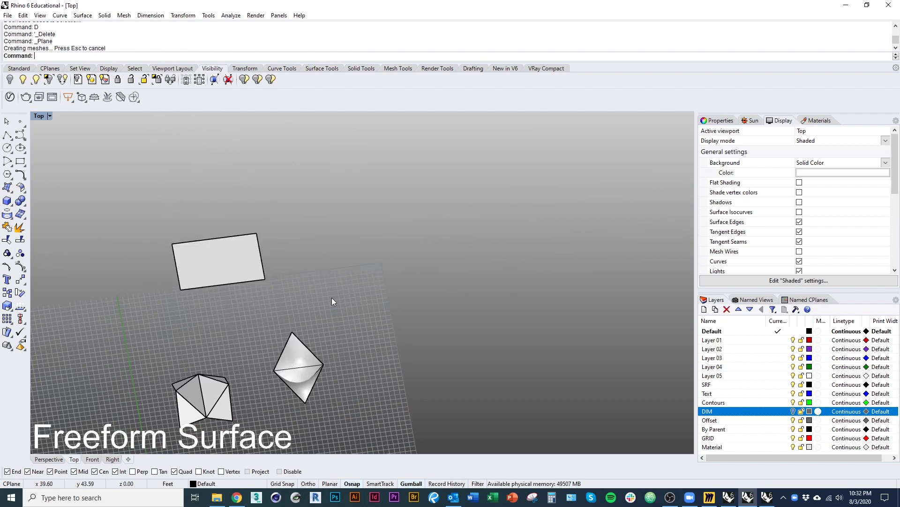
# Step: Select the rectangular plane and turn on its control points
pyautogui.keyDown('shift'); pyautogui.moveTo(331, 298); pyautogui.dragTo(385, 316, button='right'); pyautogui.keyUp('shift')
pyautogui.scroll(3, 280, 300)
pyautogui.click(280, 301)
pyautogui.moveTo(305, 353); pyautogui.dragTo(357, 355, button='right')
pyautogui.keyDown('shift'); pyautogui.moveTo(356, 356); pyautogui.dragTo(373, 270, button='right'); pyautogui.keyUp('shift')
pyautogui.keyDown('shift'); pyautogui.moveTo(288, 324); pyautogui.dragTo(280, 347, button='right'); pyautogui.keyUp('shift')
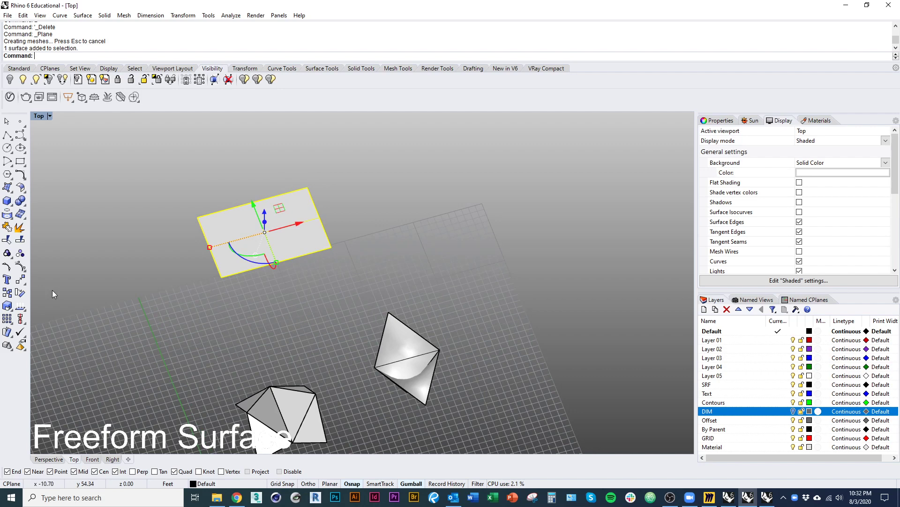
pyautogui.click(24, 266)
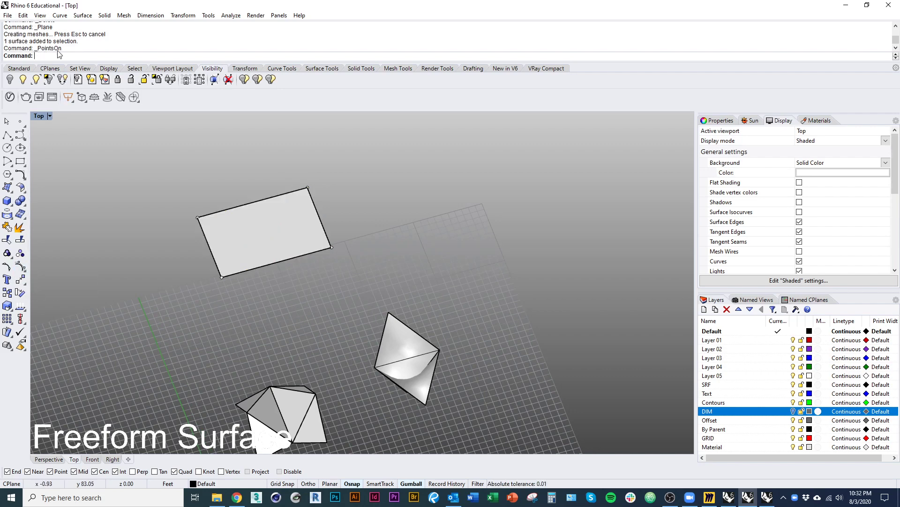
# Step: Raise one corner control point of the plane vertically by about 10 ft and compare the result with the curved module
pyautogui.click(222, 277)
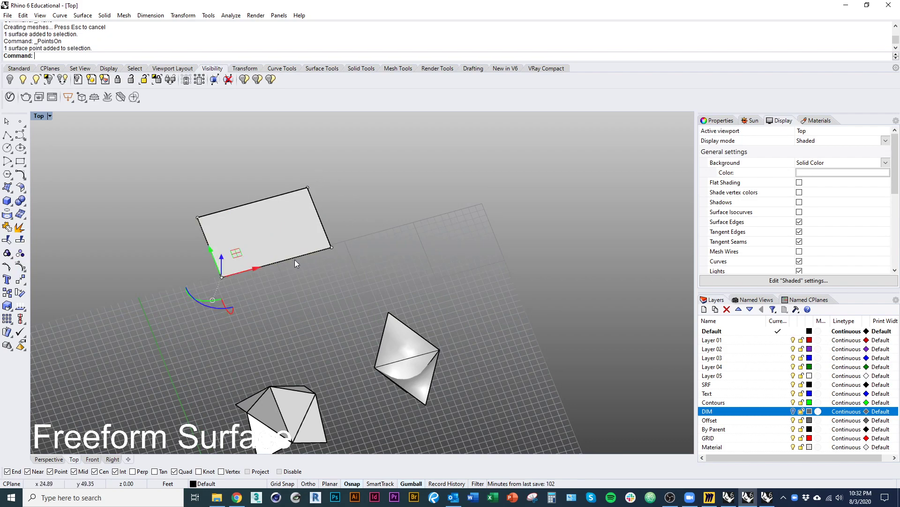
pyautogui.moveTo(294, 260); pyautogui.dragTo(278, 289, button='right')
pyautogui.moveTo(280, 289); pyautogui.dragTo(283, 229)
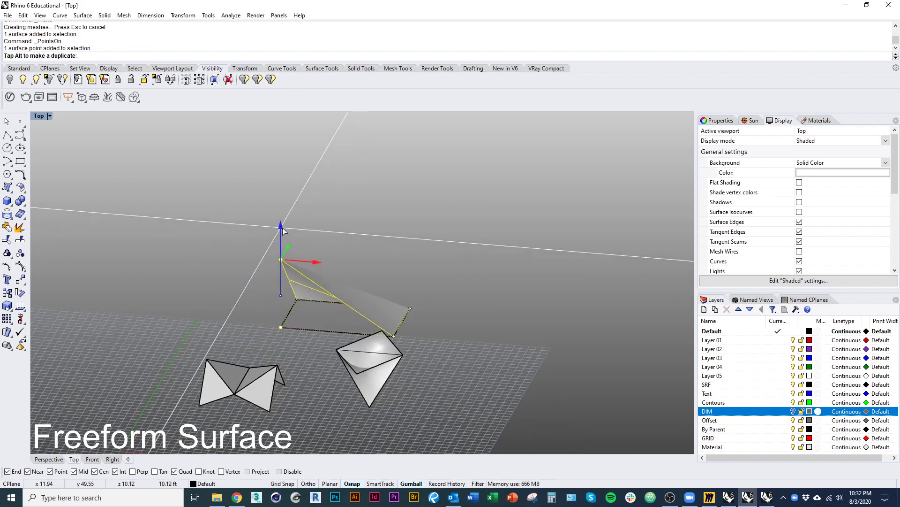
pyautogui.click(452, 299)
pyautogui.moveTo(452, 299); pyautogui.dragTo(366, 327, button='right')
pyautogui.moveTo(366, 399); pyautogui.dragTo(420, 363, button='right')
pyautogui.click(359, 331)
pyautogui.click(420, 363)
pyautogui.click(446, 225)
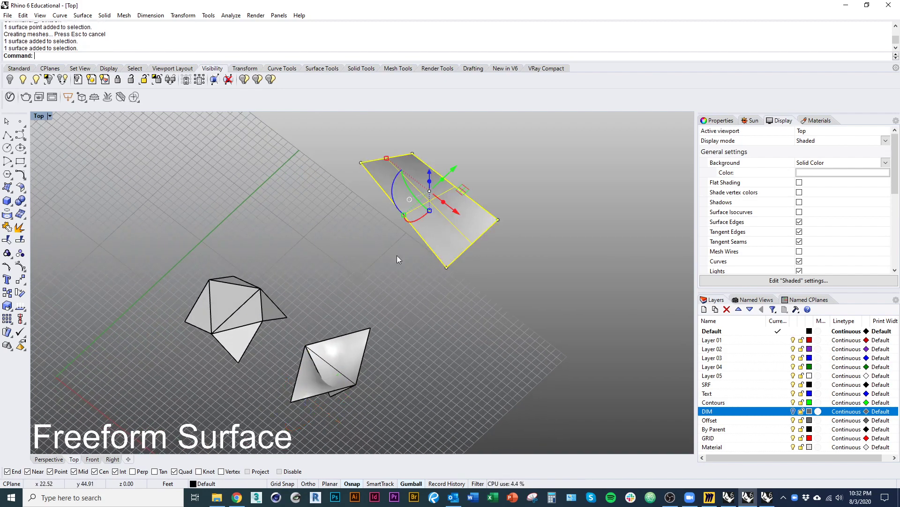
# Step: Undo the corner point's move and clear the selection
pyautogui.moveTo(396, 259); pyautogui.dragTo(296, 322, button='right')
pyautogui.hotkey('ctrl', 'z')
pyautogui.click(308, 367)
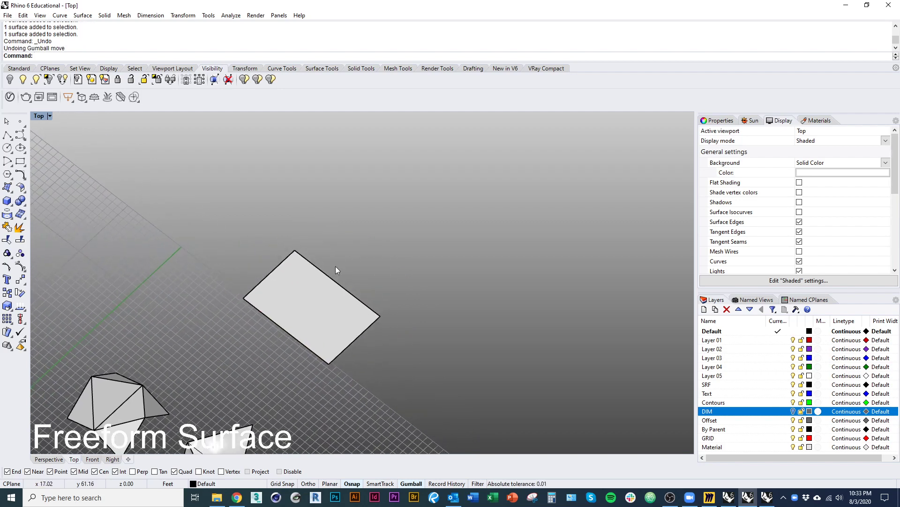
# Step: Start the Rebuild command on the rectangular plane and reduce its V point count to 2 while previewing the divisions
pyautogui.click(317, 332)
pyautogui.moveTo(323, 366); pyautogui.dragTo(272, 381, button='right')
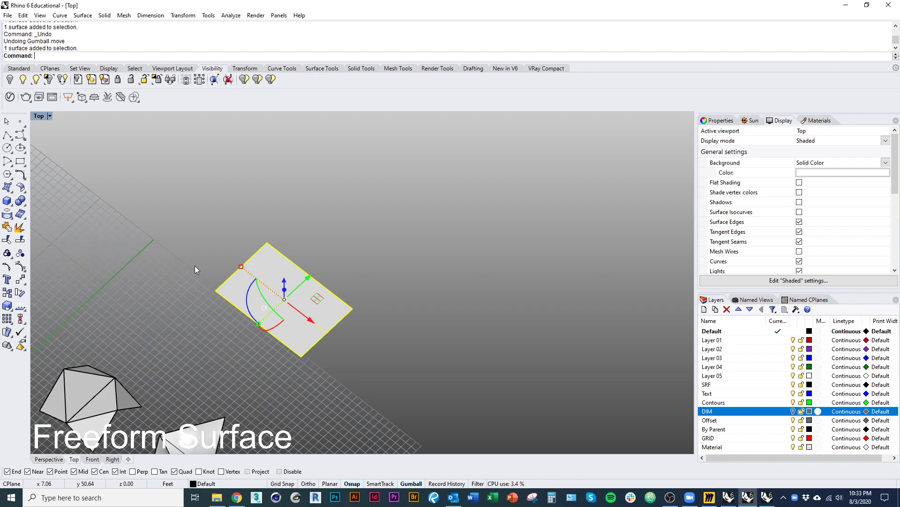
pyautogui.write('Rebuild')
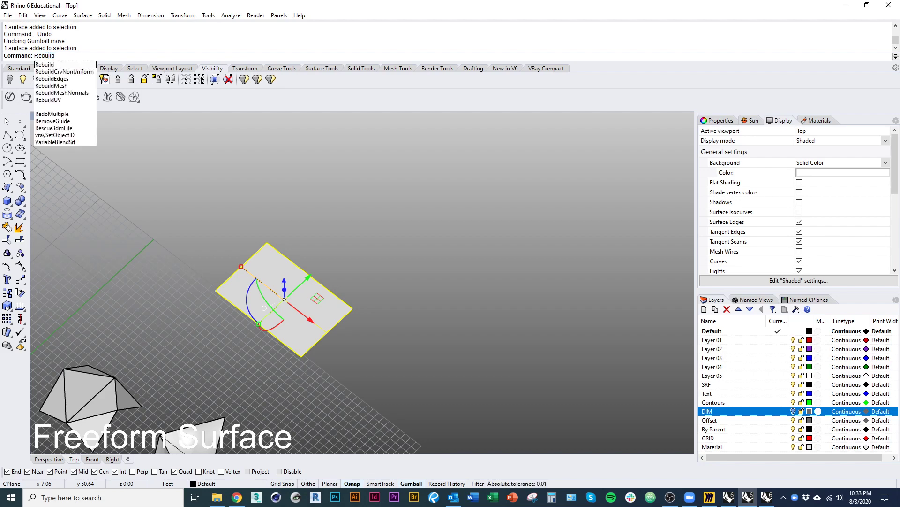
pyautogui.press('Return')
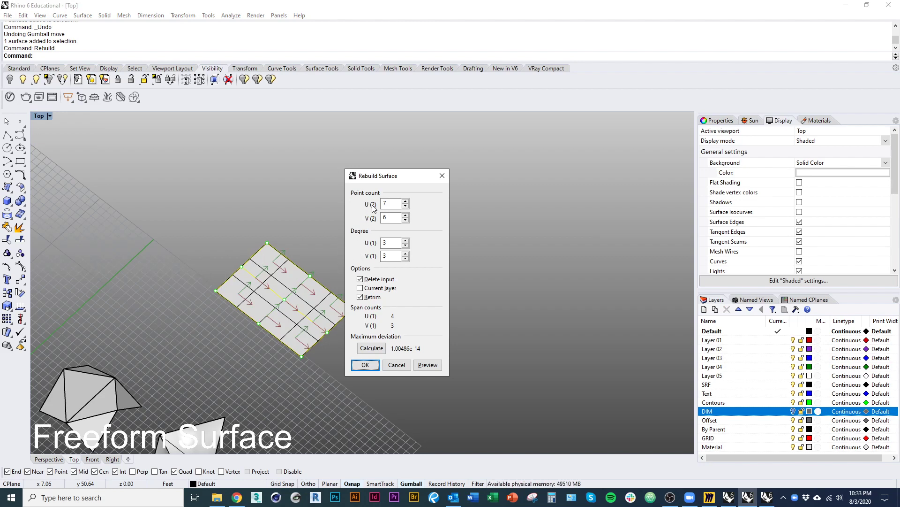
pyautogui.moveTo(305, 205); pyautogui.dragTo(199, 198, button='right')
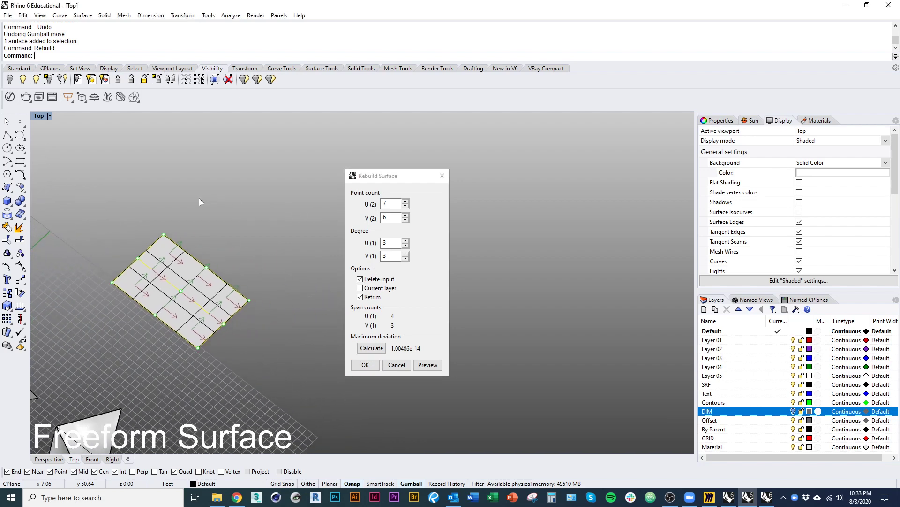
pyautogui.scroll(6, 164, 230)
pyautogui.moveTo(183, 236); pyautogui.dragTo(191, 214, button='right')
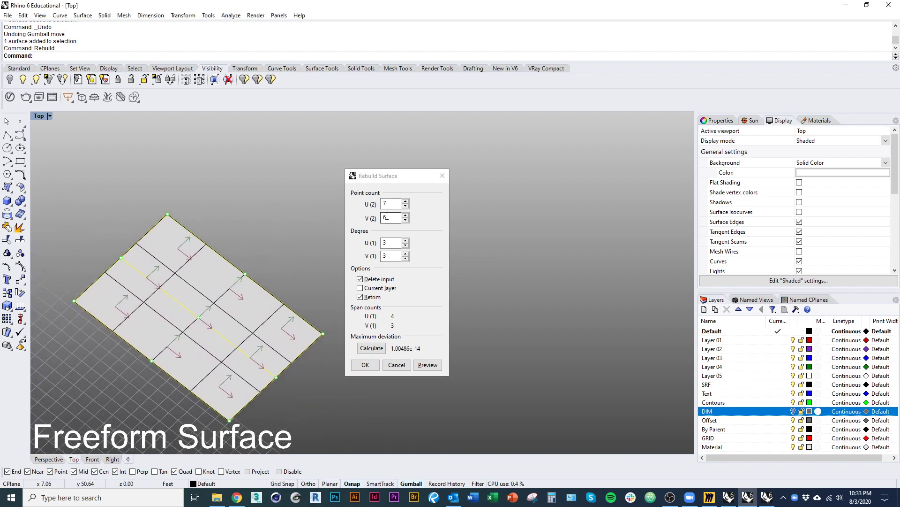
pyautogui.click(365, 196)
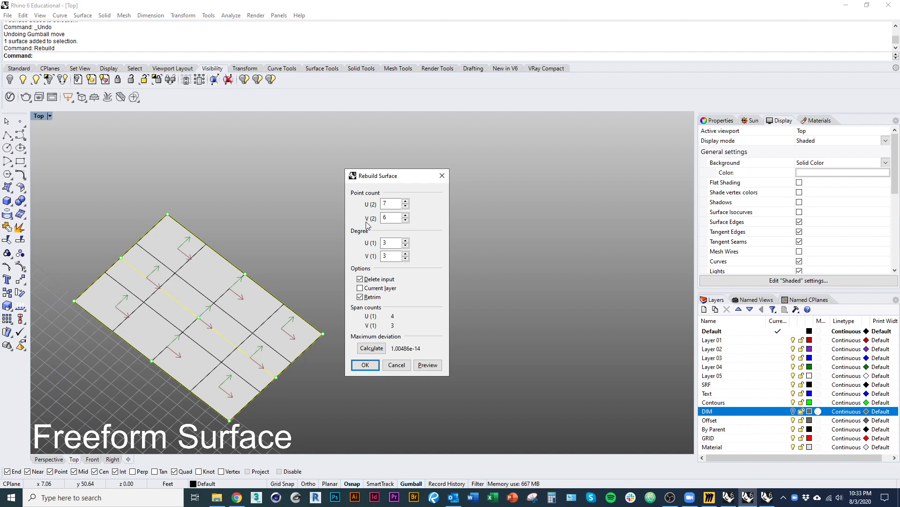
pyautogui.click(406, 220)
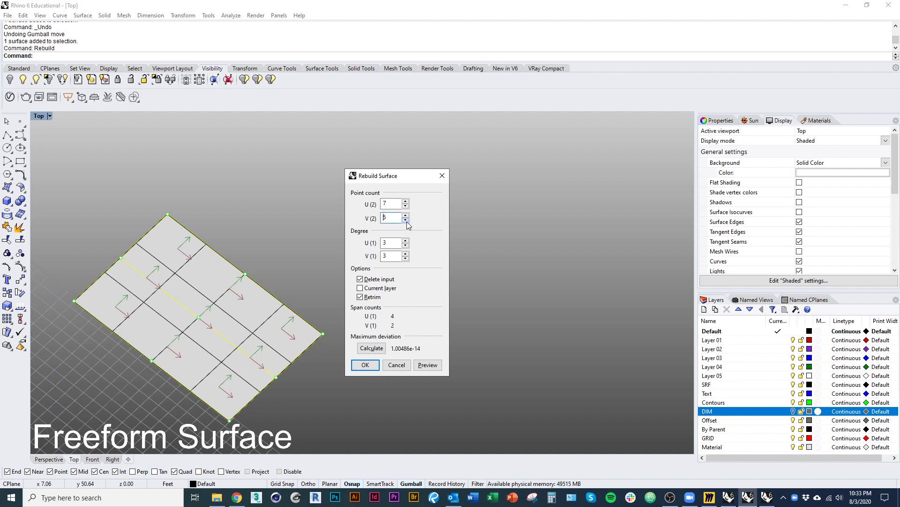
pyautogui.click(406, 220)
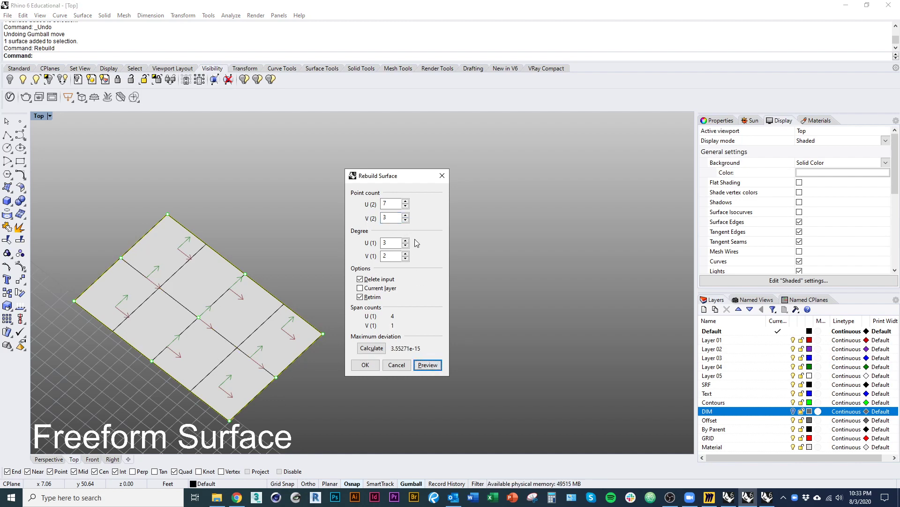
pyautogui.click(427, 365)
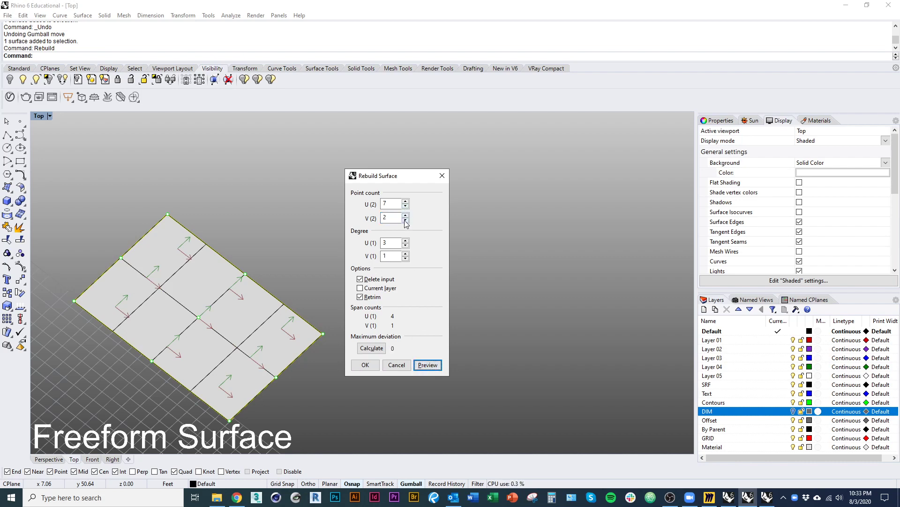
# Step: Set the rebuild's U point count to 11, preview it and examine the surface divisions
pyautogui.doubleClick(405, 201)
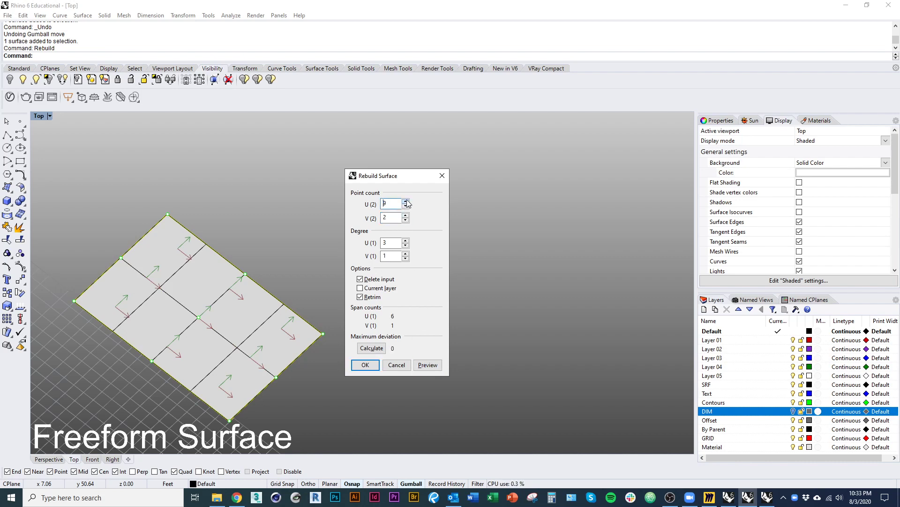
pyautogui.click(427, 365)
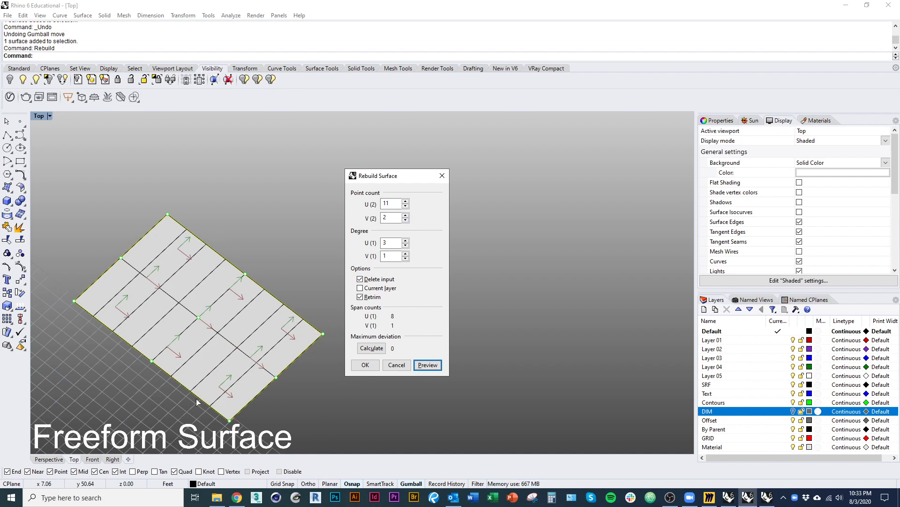
pyautogui.scroll(-3, 180, 298)
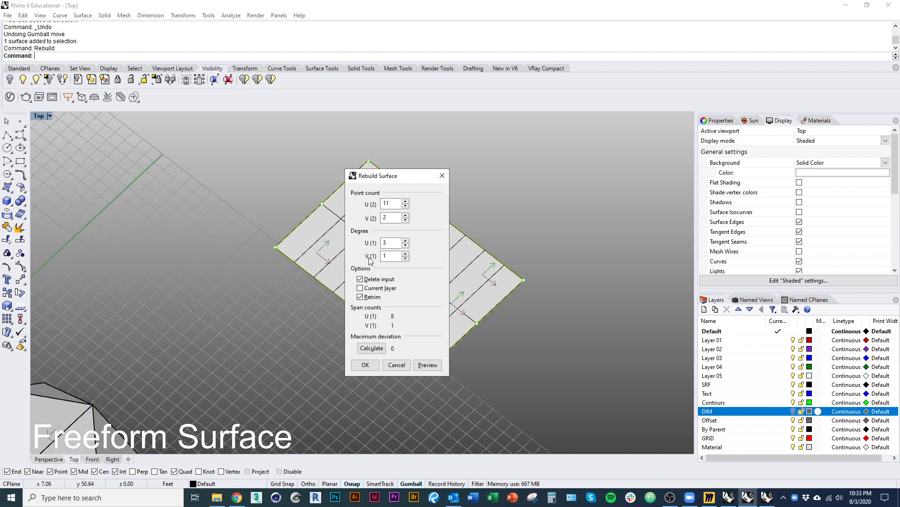
pyautogui.scroll(-5, 215, 281)
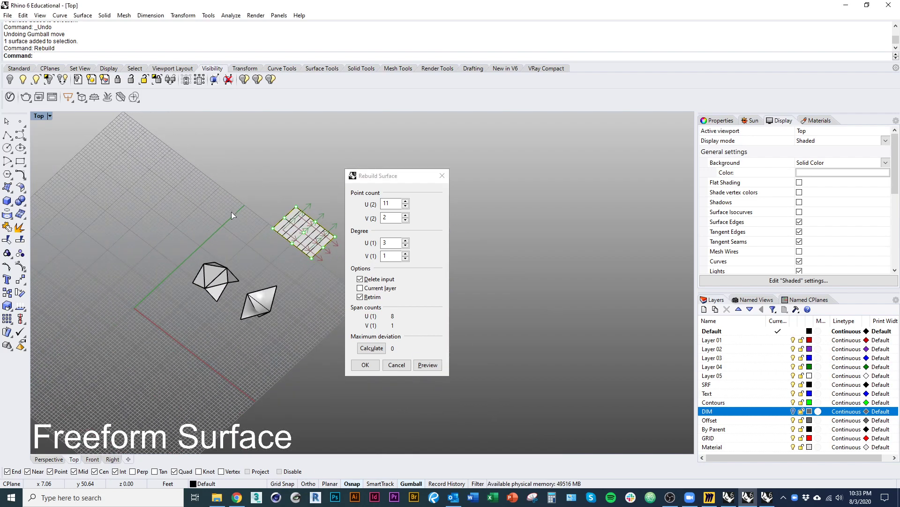
pyautogui.scroll(8, 229, 248)
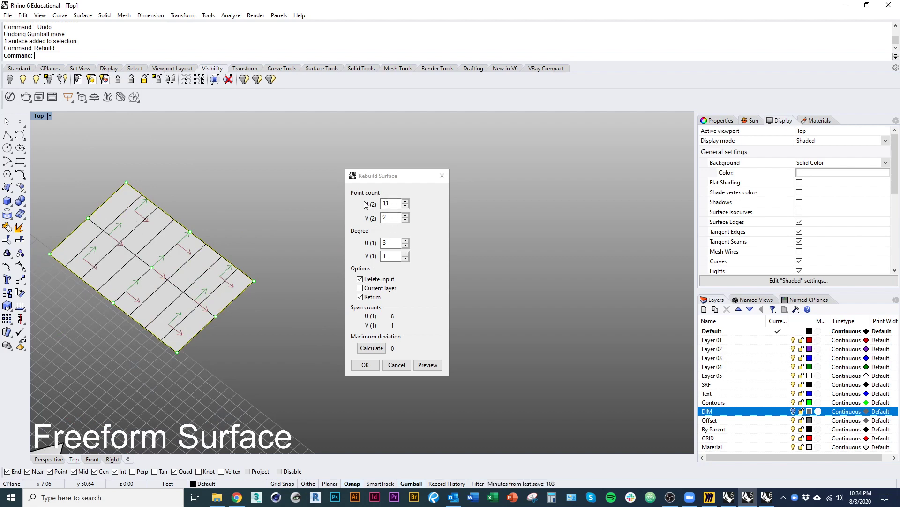
# Step: Set the rebuild's V point count to 6 and then 8, previewing the surface divisions each time
pyautogui.click(406, 215)
pyautogui.click(406, 215)
pyautogui.click(406, 216)
pyautogui.click(407, 215)
pyautogui.click(427, 365)
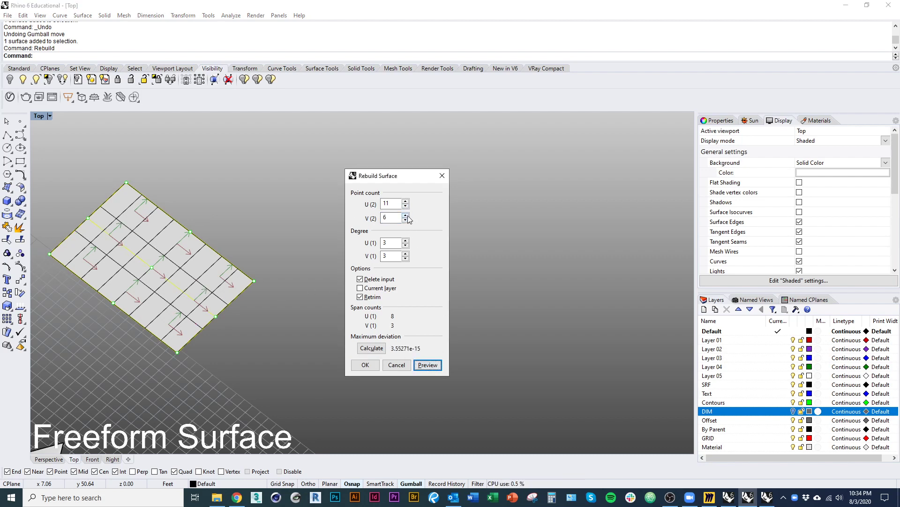
pyautogui.moveTo(247, 292); pyautogui.dragTo(240, 302, button='right')
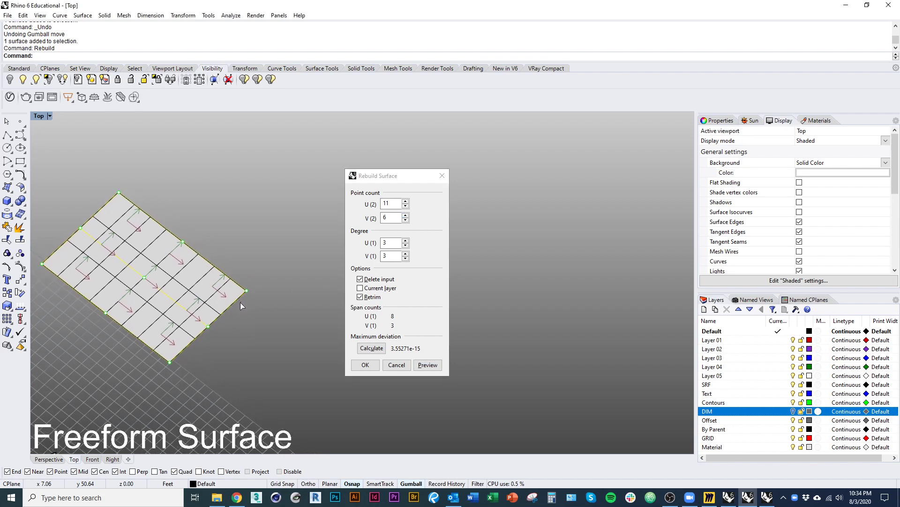
pyautogui.click(406, 215)
pyautogui.click(407, 215)
pyautogui.click(427, 365)
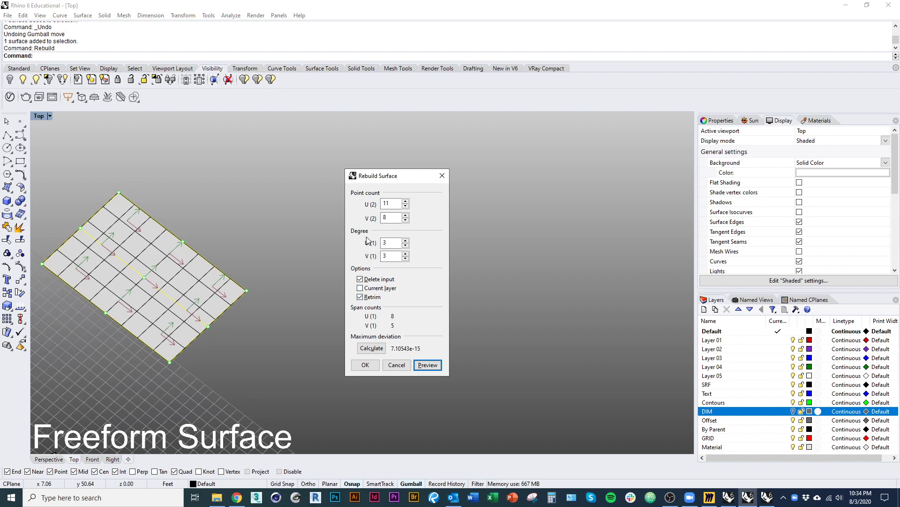
# Step: Preview and apply the surface rebuild with 11 U points and 8 V points at degree 3 in both directions, and deselect the surface
pyautogui.click(398, 243)
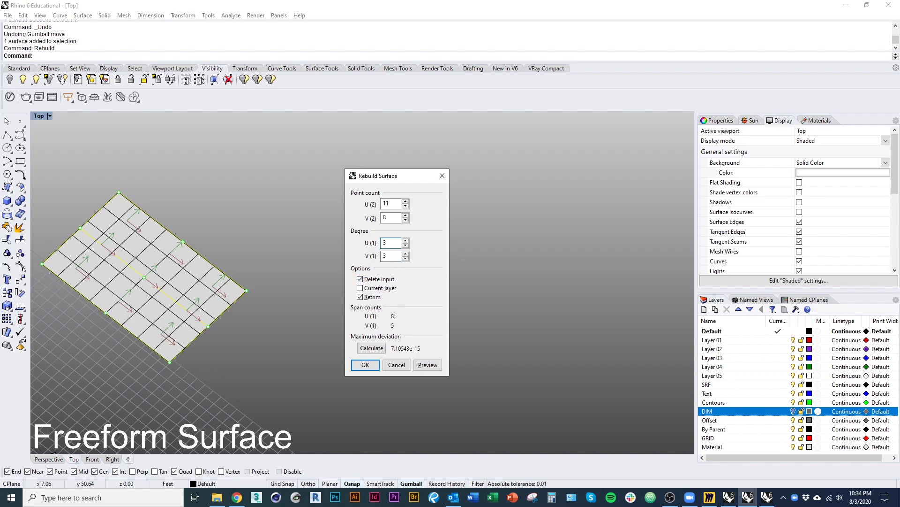
pyautogui.moveTo(255, 283); pyautogui.dragTo(201, 318, button='right')
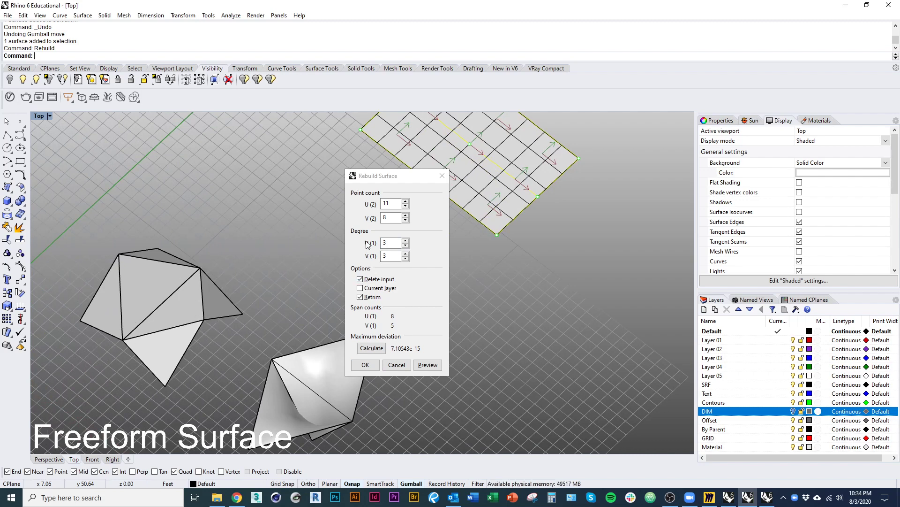
pyautogui.keyDown('shift'); pyautogui.moveTo(212, 299); pyautogui.dragTo(186, 330, button='right'); pyautogui.keyUp('shift')
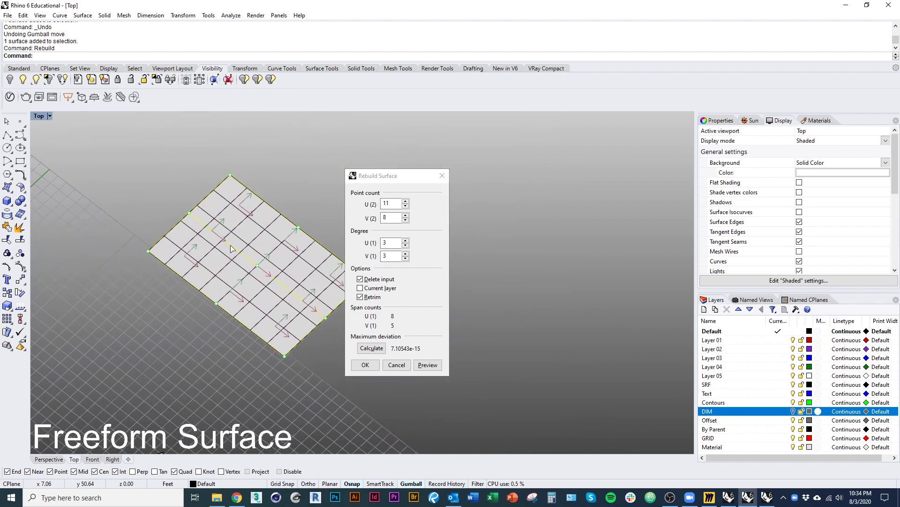
pyautogui.keyDown('shift'); pyautogui.moveTo(314, 225); pyautogui.dragTo(366, 274, button='right'); pyautogui.keyUp('shift')
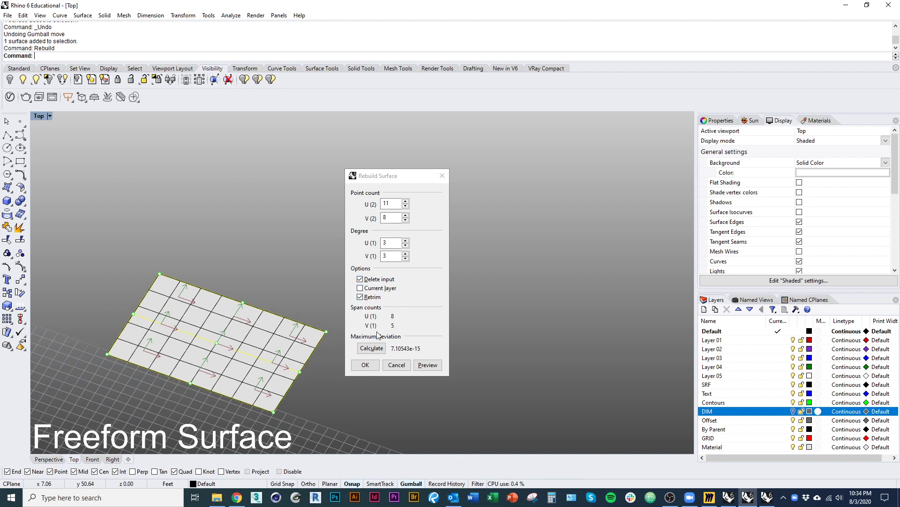
pyautogui.click(430, 366)
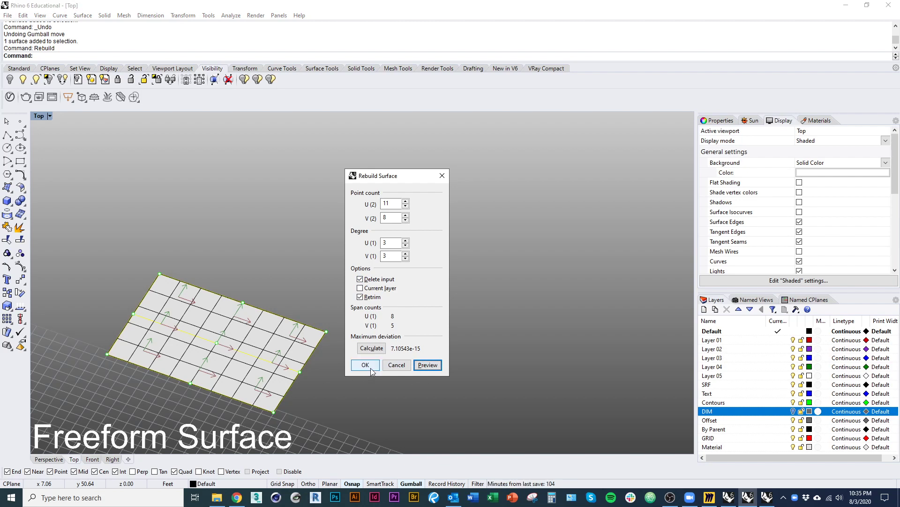
pyautogui.click(366, 366)
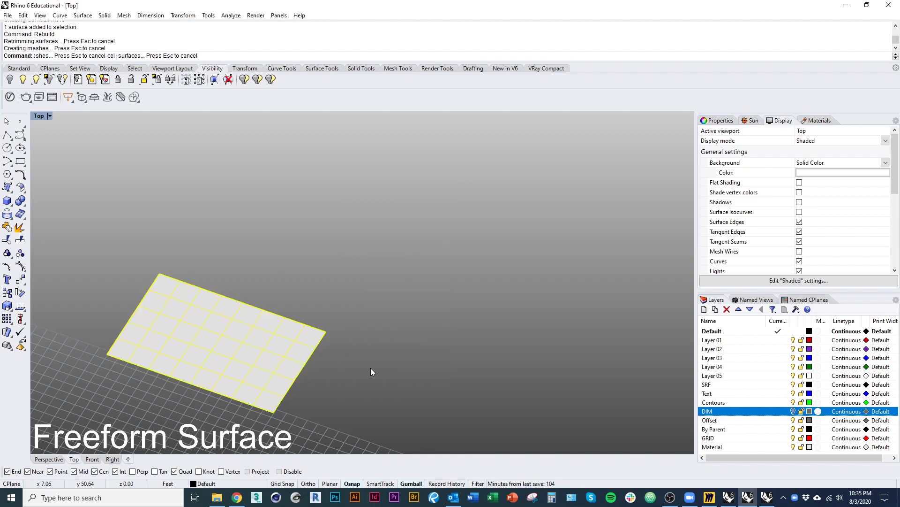
pyautogui.click(371, 394)
pyautogui.moveTo(371, 394); pyautogui.dragTo(368, 297, button='right')
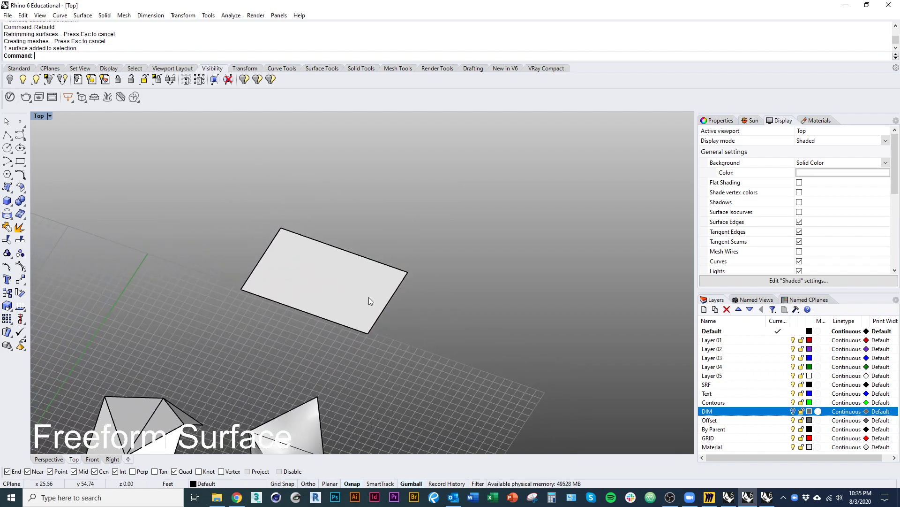
# Step: Turn on the control points of the rebuilt rectangular surface
pyautogui.click(368, 297)
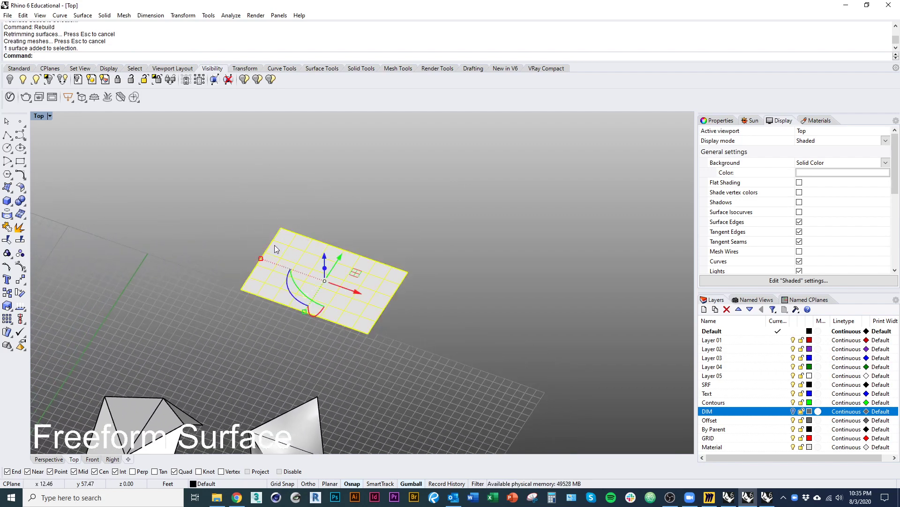
pyautogui.keyDown('shift'); pyautogui.moveTo(416, 343); pyautogui.dragTo(360, 364, button='right'); pyautogui.keyUp('shift')
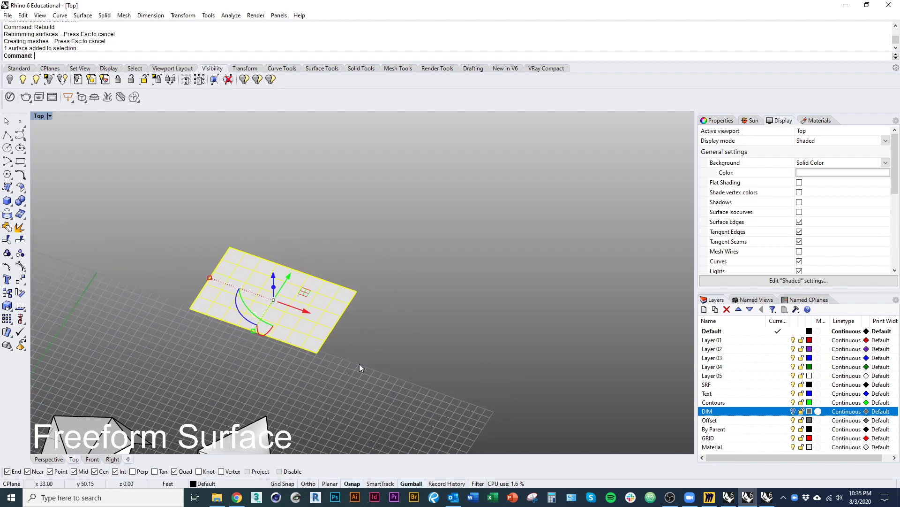
pyautogui.click(21, 279)
pyautogui.scroll(3, 283, 359)
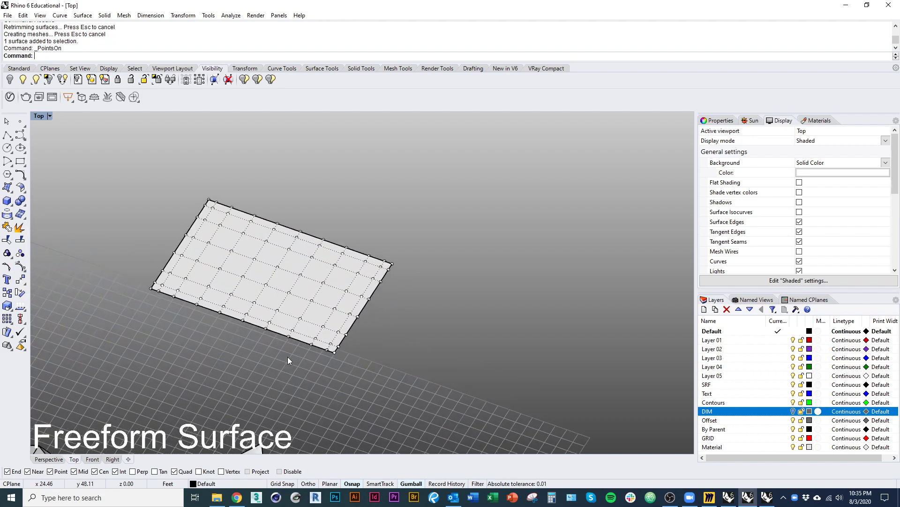
pyautogui.moveTo(313, 395); pyautogui.dragTo(218, 364, button='right')
pyautogui.scroll(3, 259, 324)
# Step: Undo the accidental drag of the surface and clear the selection while keeping its control points on
pyautogui.click(227, 305)
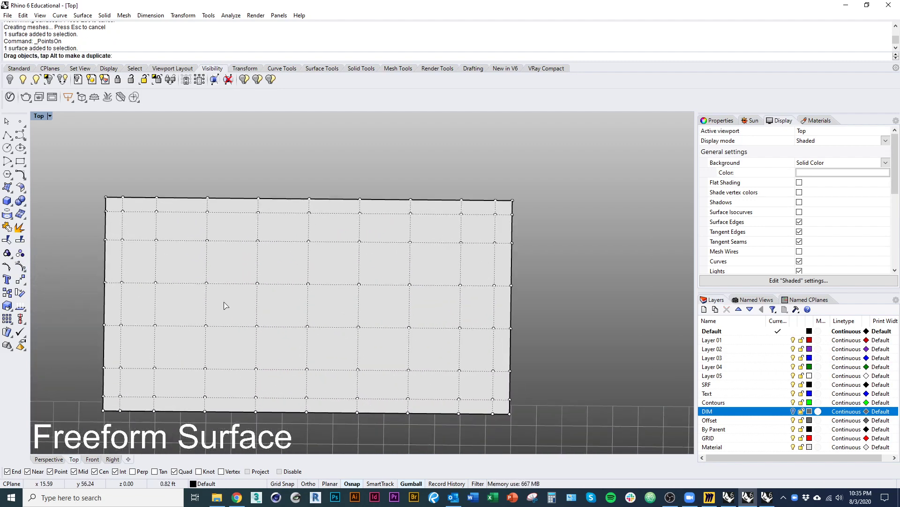
pyautogui.scroll(-1, 274, 340)
pyautogui.hotkey('ctrl', 'z')
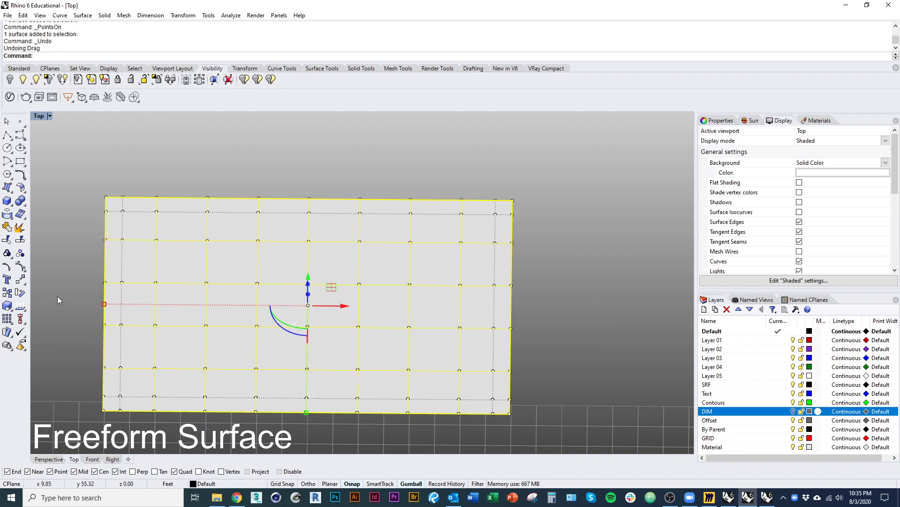
pyautogui.moveTo(58, 301); pyautogui.dragTo(103, 266, button='right')
pyautogui.press('Escape')
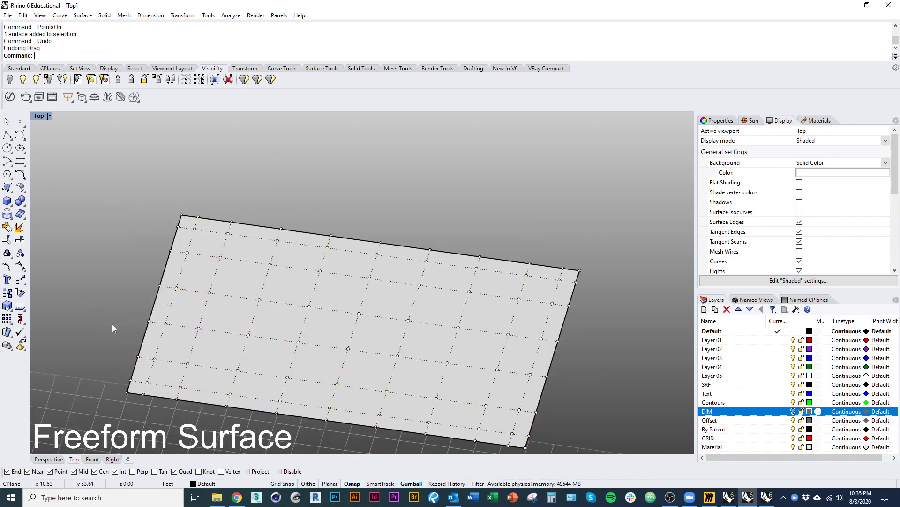
# Step: Select thirteen control points along the middle of one short edge and raise them vertically as a group
pyautogui.moveTo(124, 277); pyautogui.dragTo(342, 363)
pyautogui.moveTo(301, 372); pyautogui.dragTo(282, 328, button='right')
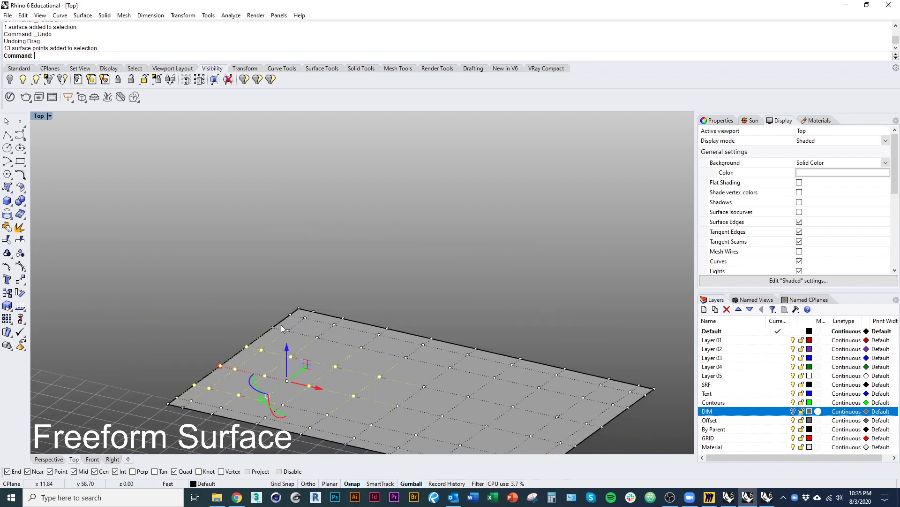
pyautogui.moveTo(289, 371); pyautogui.dragTo(283, 313)
# Step: Reshape both long sides of the surface by moving a group of three control points near each long edge
pyautogui.keyDown('shift'); pyautogui.moveTo(353, 362); pyautogui.dragTo(310, 364, button='right'); pyautogui.keyUp('shift')
pyautogui.moveTo(341, 381); pyautogui.dragTo(376, 329)
pyautogui.keyDown('shift'); pyautogui.moveTo(452, 285); pyautogui.dragTo(424, 361, button='right'); pyautogui.keyUp('shift')
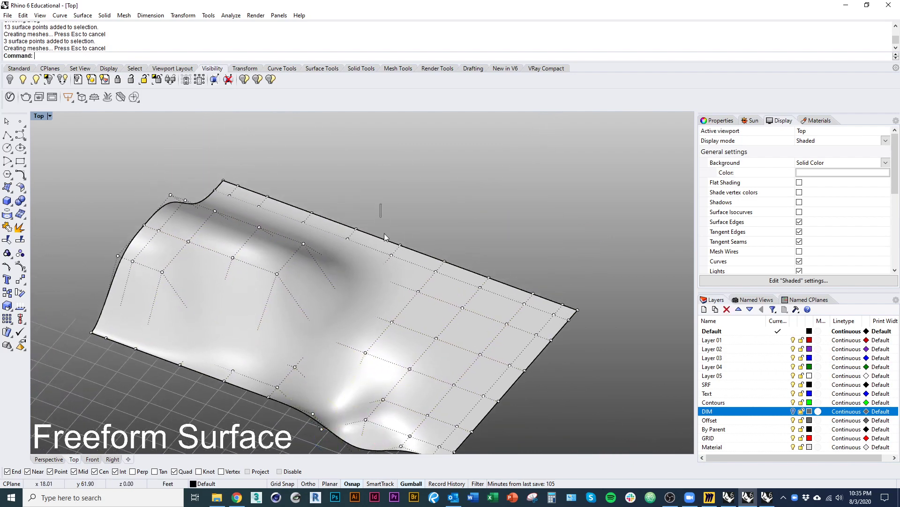
pyautogui.moveTo(382, 233); pyautogui.dragTo(405, 341)
pyautogui.moveTo(398, 272); pyautogui.dragTo(403, 292)
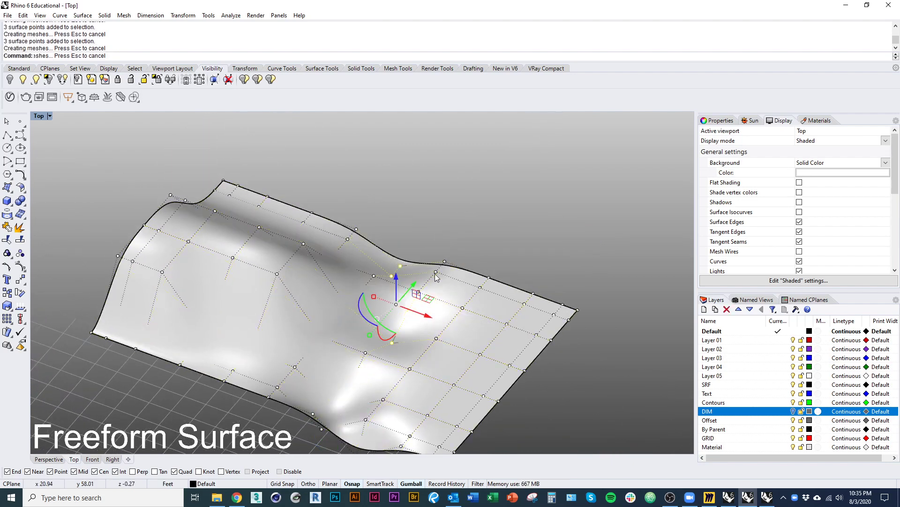
# Step: Raise four control points near the far corner of the surface, turn the control points off and select the surface
pyautogui.moveTo(483, 242); pyautogui.dragTo(525, 352)
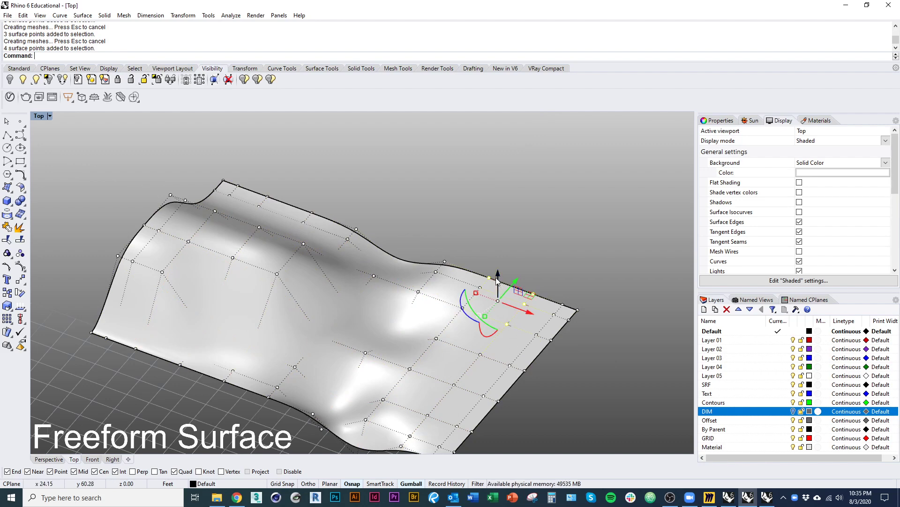
pyautogui.moveTo(498, 280); pyautogui.dragTo(545, 238)
pyautogui.press('Escape')
pyautogui.scroll(-4, 462, 290)
pyautogui.moveTo(462, 291); pyautogui.dragTo(429, 356, button='right')
pyautogui.press('Escape')
pyautogui.click(421, 344)
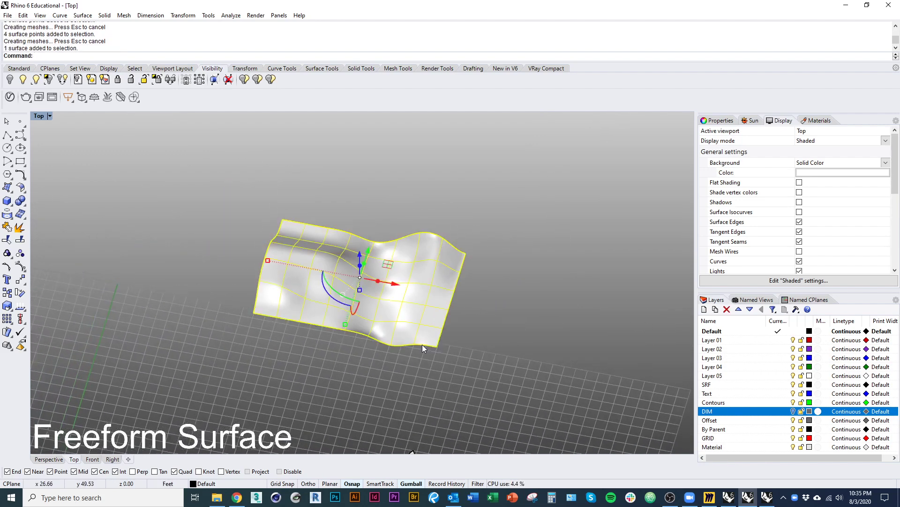
# Step: Undo all the control point moves and the rebuild of the surface
pyautogui.hotkey('ctrl', 'z')
pyautogui.hotkey('ctrl', 'z')
pyautogui.hotkey('ctrl', 'z')
pyautogui.hotkey('ctrl', 'z')
pyautogui.hotkey('ctrl', 'z')
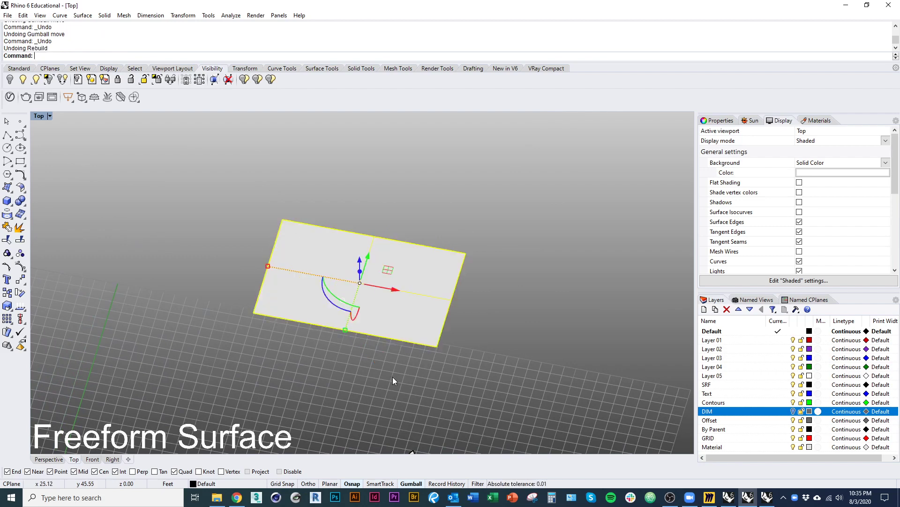
# Step: Rebuild the plane with 7 U points and 4 V points at degree 3
pyautogui.write('rebuild')
pyautogui.press('Return')
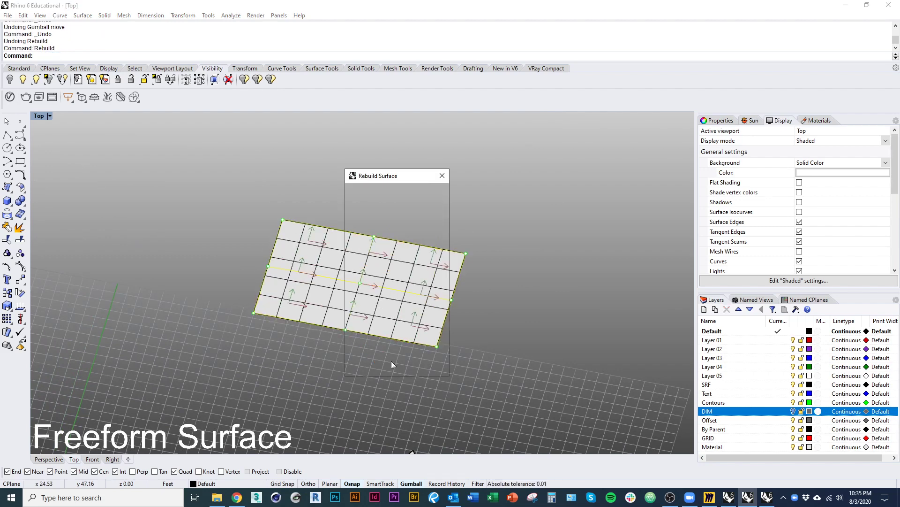
pyautogui.doubleClick(397, 216)
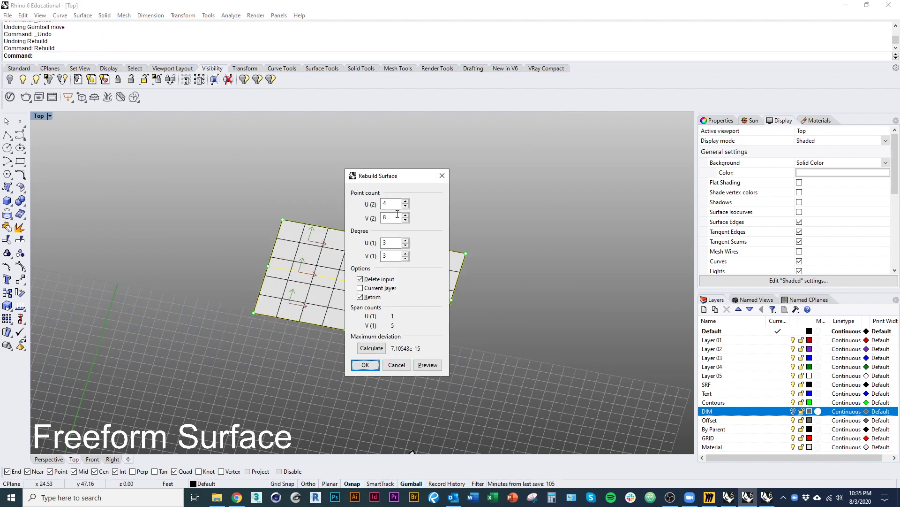
pyautogui.write('4')
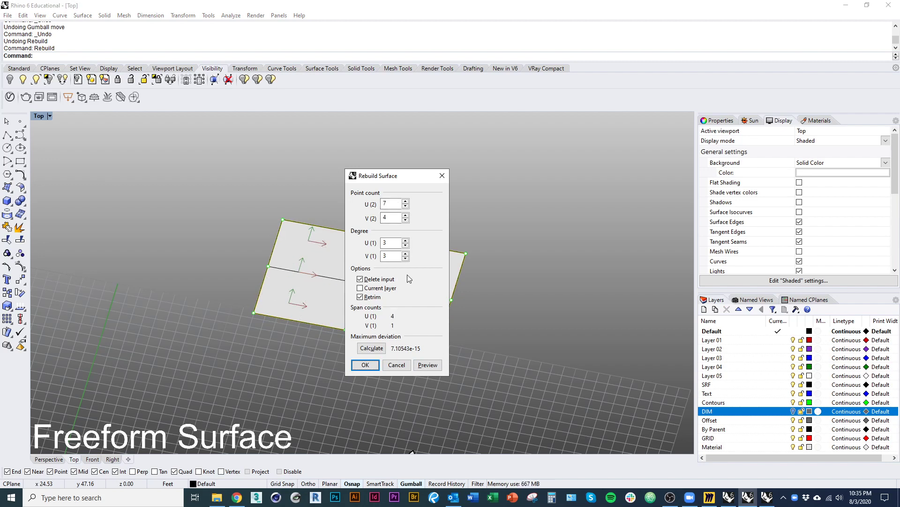
pyautogui.click(365, 365)
# Step: Turn on the rebuilt plane's control points, try selecting two near the short edge, and reselect the whole surface
pyautogui.click(381, 341)
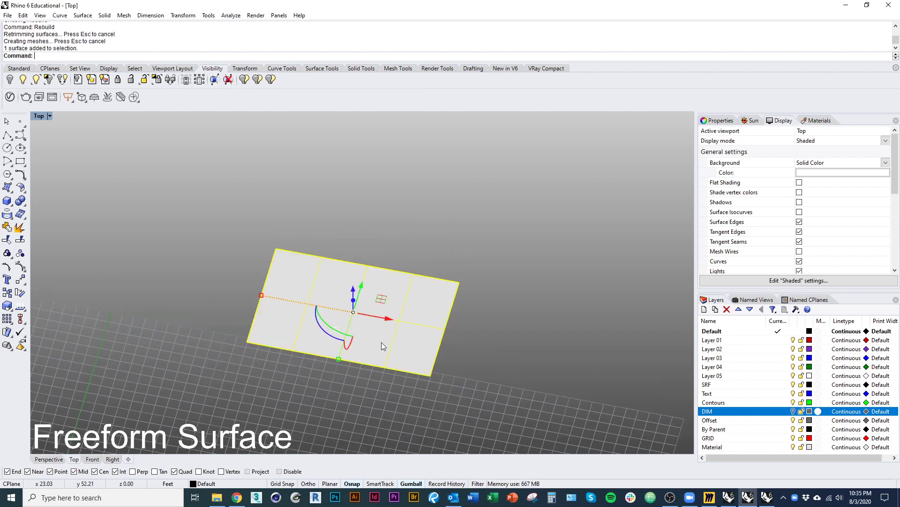
pyautogui.press('F10')
pyautogui.moveTo(240, 266); pyautogui.dragTo(294, 296)
pyautogui.click(360, 338)
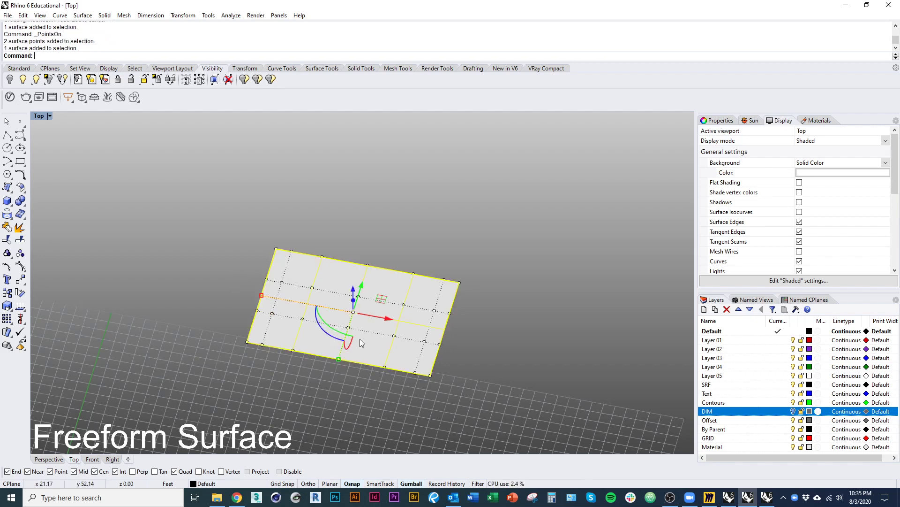
# Step: Rebuild the surface with 6 U points and 3 V points, and turn on its control points
pyautogui.write('Rebuild')
pyautogui.press('Return')
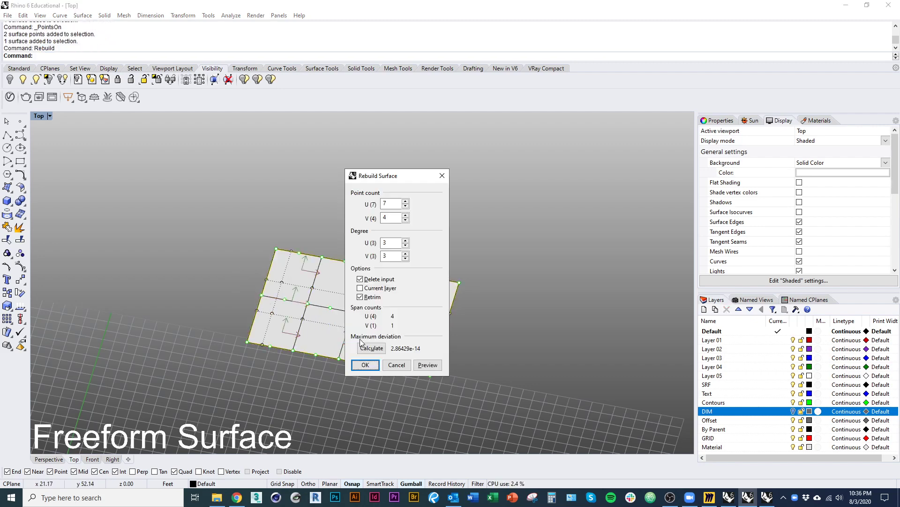
pyautogui.doubleClick(391, 203)
pyautogui.write('6')
pyautogui.click(396, 215)
pyautogui.click(370, 364)
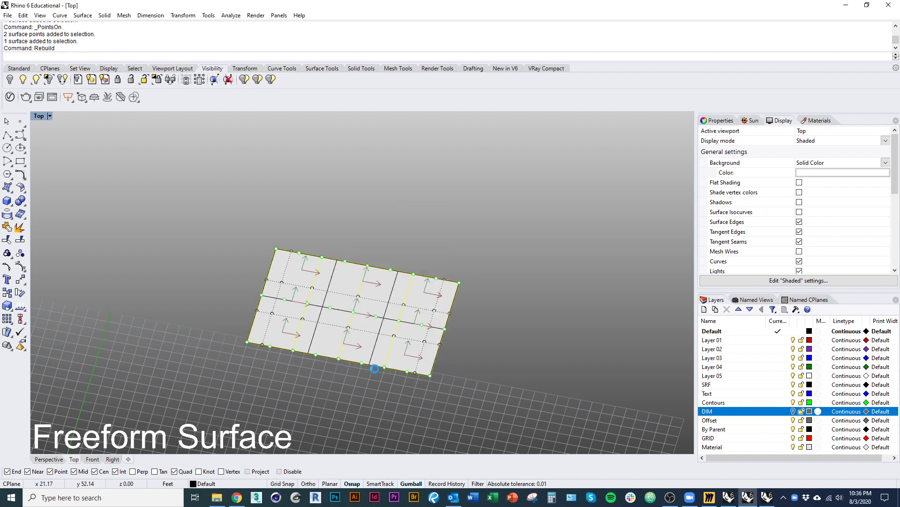
pyautogui.moveTo(345, 381); pyautogui.dragTo(314, 394, button='right')
pyautogui.press('F10')
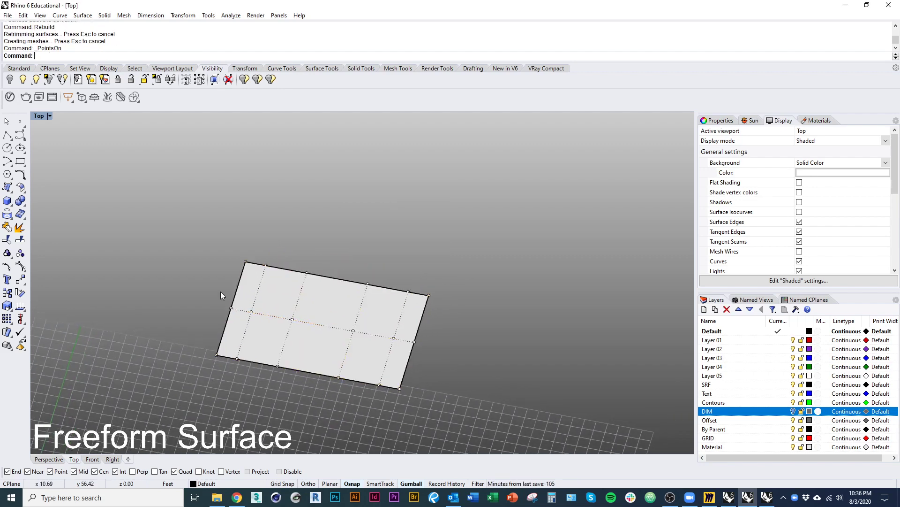
# Step: Select the two middle-row control points at one short edge, try raising them and undo the move
pyautogui.moveTo(220, 291); pyautogui.dragTo(255, 320)
pyautogui.moveTo(240, 290)
pyautogui.mouseDown()
pyautogui.moveTo(233, 262)
pyautogui.moveTo(237, 281)
pyautogui.mouseUp()
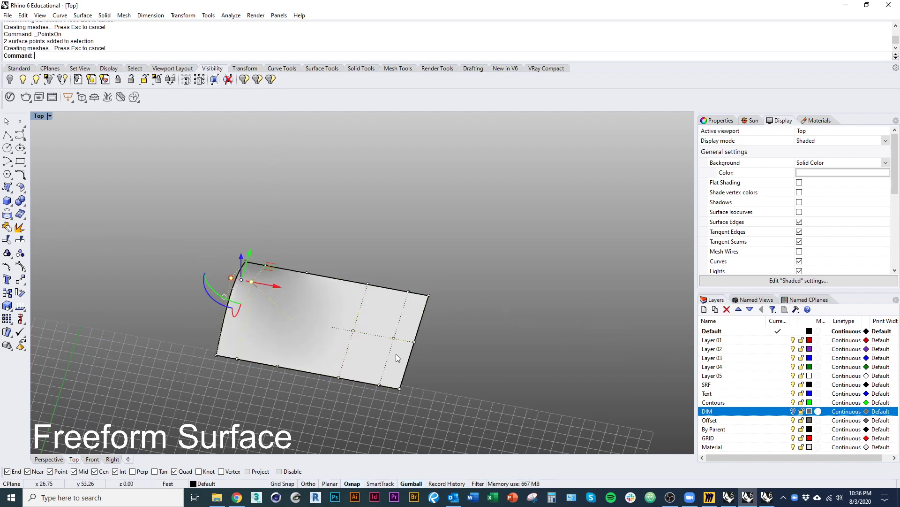
pyautogui.hotkey('ctrl', 'z')
# Step: Switch the viewport to Wireframe, add the two middle-row points at the opposite short edge to the selection, and raise all four points
pyautogui.hotkey('ctrl', 'alt', 'w')
pyautogui.keyDown('shift'); pyautogui.moveTo(386, 328); pyautogui.dragTo(426, 353); pyautogui.keyUp('shift')
pyautogui.click(50, 117)
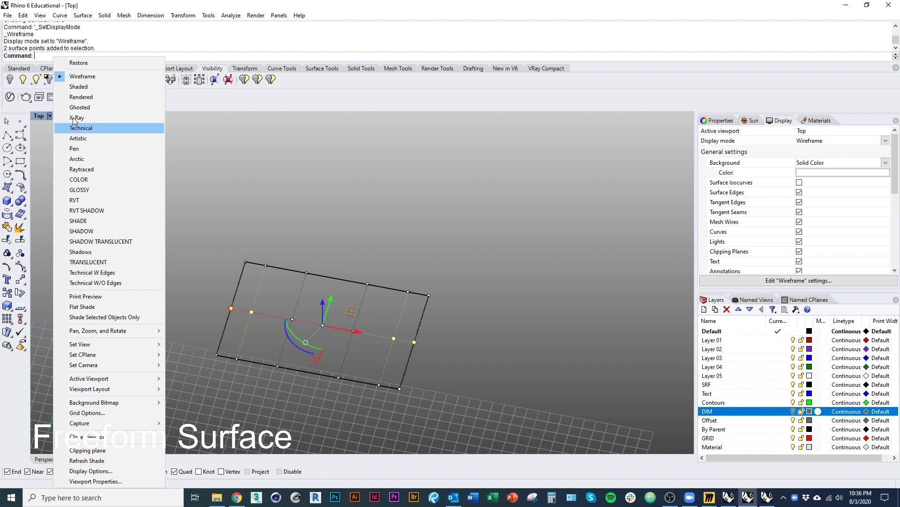
pyautogui.click(83, 77)
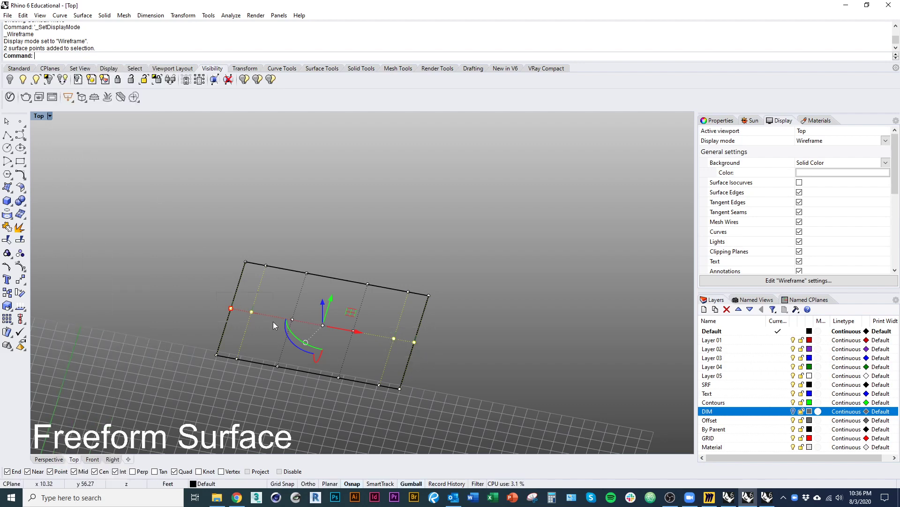
pyautogui.moveTo(310, 344); pyautogui.dragTo(315, 311, button='right')
pyautogui.moveTo(329, 359); pyautogui.dragTo(328, 331)
pyautogui.moveTo(329, 332); pyautogui.dragTo(285, 319, button='right')
pyautogui.press('Escape')
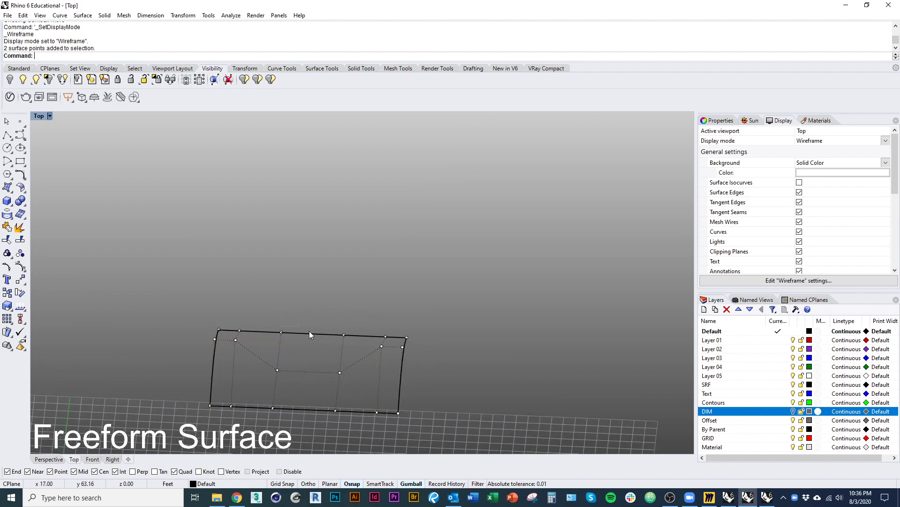
# Step: Select the two central control points on each long edge and lower all four together
pyautogui.moveTo(310, 331); pyautogui.dragTo(352, 342)
pyautogui.keyDown('shift'); pyautogui.moveTo(253, 422); pyautogui.dragTo(349, 397); pyautogui.keyUp('shift')
pyautogui.moveTo(322, 392); pyautogui.dragTo(285, 365, button='right')
pyautogui.moveTo(326, 390); pyautogui.dragTo(326, 416)
pyautogui.click(328, 370)
pyautogui.keyDown('shift'); pyautogui.moveTo(365, 394); pyautogui.dragTo(348, 356, button='right'); pyautogui.keyUp('shift')
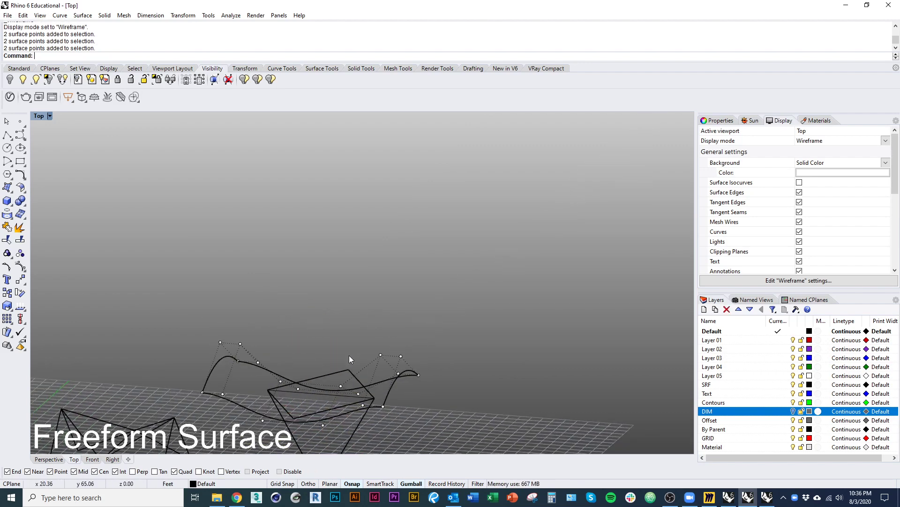
# Step: Return the viewport to Shaded display and examine the freeform surface with its control points turned off
pyautogui.click(44, 114)
pyautogui.click(102, 88)
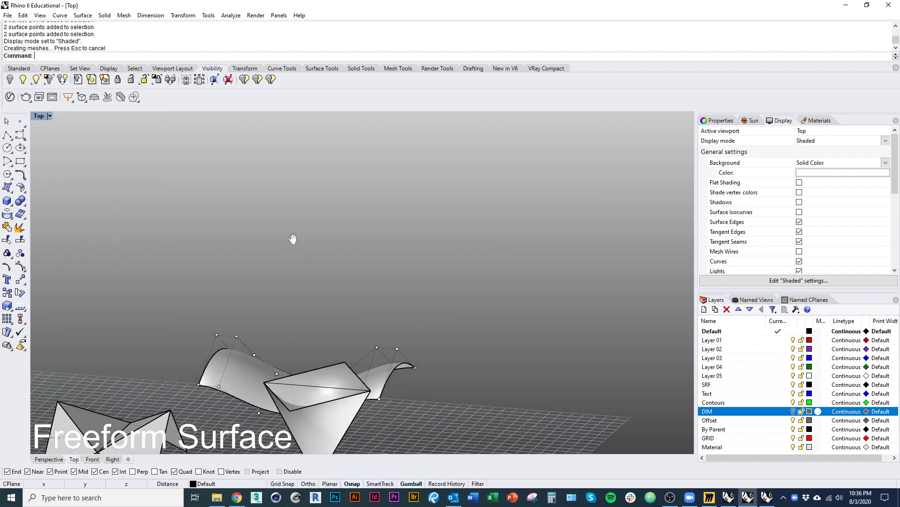
pyautogui.moveTo(291, 237)
pyautogui.mouseDown(button='right')
pyautogui.moveTo(325, 258)
pyautogui.moveTo(347, 256)
pyautogui.moveTo(240, 267)
pyautogui.moveTo(353, 265)
pyautogui.moveTo(338, 261)
pyautogui.moveTo(119, 439)
pyautogui.moveTo(141, 338)
pyautogui.moveTo(154, 327)
pyautogui.mouseUp(button='right')
pyautogui.scroll(-5, 238, 327)
pyautogui.click(226, 330)
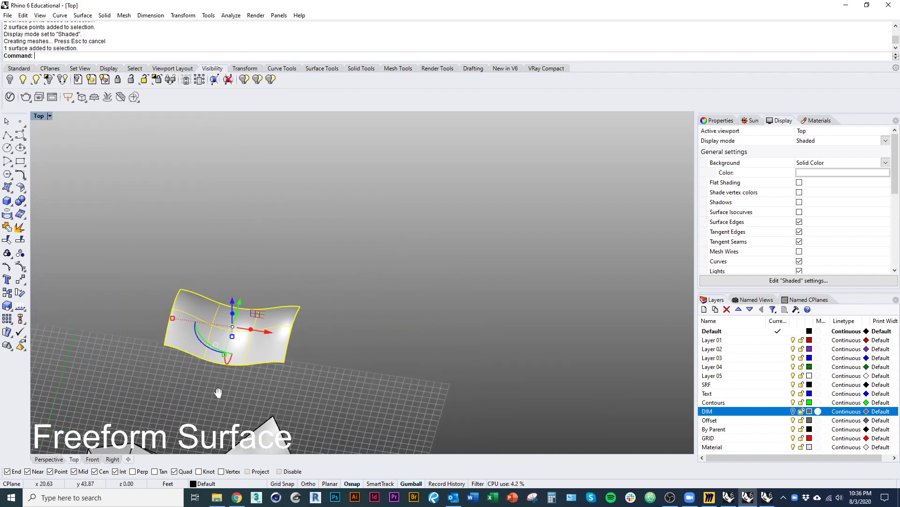
pyautogui.scroll(-2, 223, 370)
pyautogui.moveTo(223, 370); pyautogui.dragTo(295, 362, button='right')
pyautogui.scroll(5, 272, 361)
pyautogui.moveTo(215, 356); pyautogui.dragTo(200, 373, button='right')
pyautogui.click(209, 379)
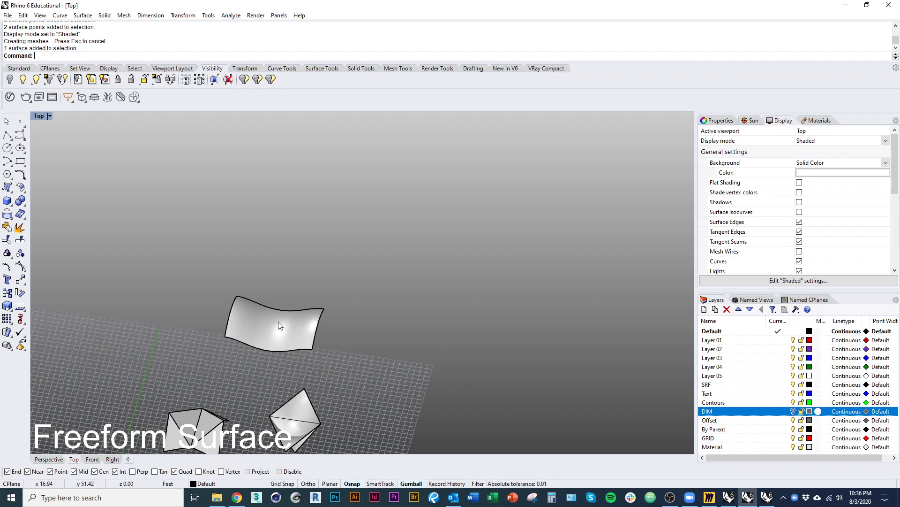
# Step: Locate the labelled topography contour drawing beyond the freeform surface and show it in the Top view
pyautogui.moveTo(251, 341); pyautogui.dragTo(219, 340, button='right')
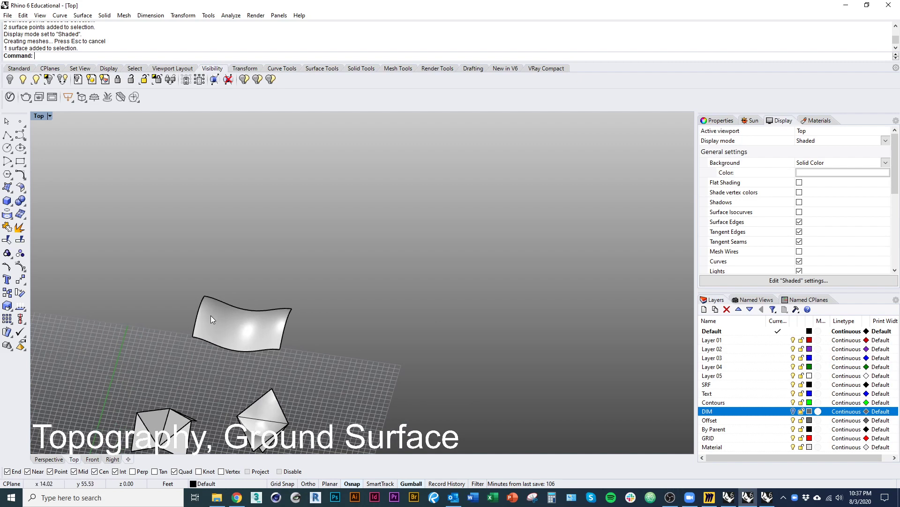
pyautogui.click(211, 317)
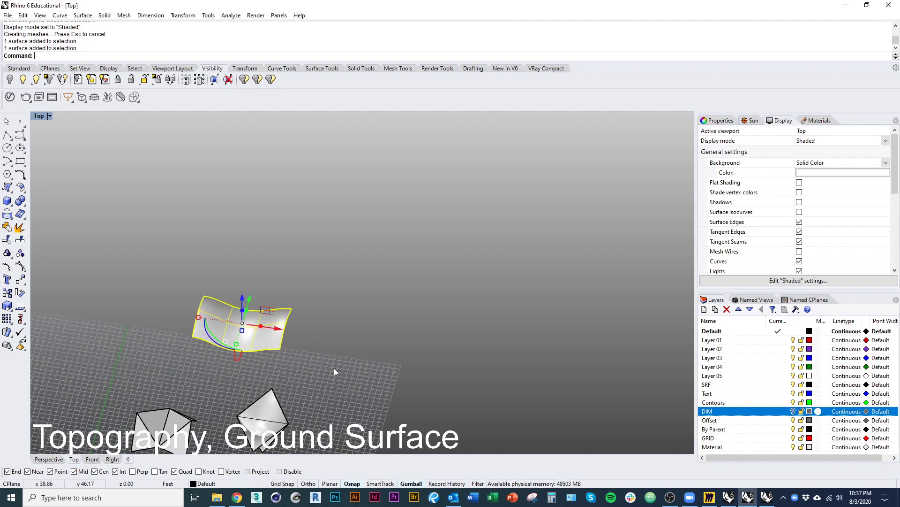
pyautogui.scroll(-8, 281, 371)
pyautogui.scroll(-3, 281, 366)
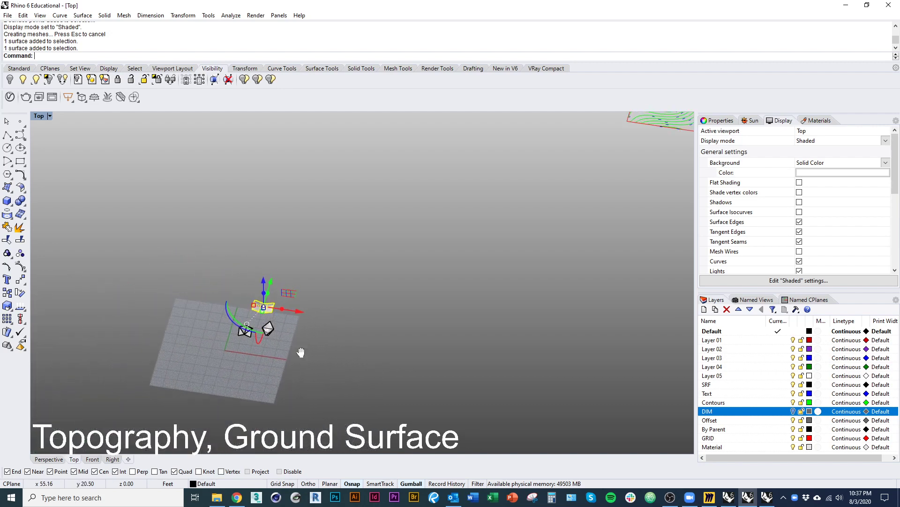
pyautogui.moveTo(302, 353); pyautogui.dragTo(243, 398, button='right')
pyautogui.scroll(-4, 244, 398)
pyautogui.moveTo(520, 224); pyautogui.dragTo(418, 264, button='right')
pyautogui.scroll(1, 418, 264)
pyautogui.scroll(4, 416, 264)
pyautogui.keyDown('ctrl'); pyautogui.keyDown('shift'); pyautogui.moveTo(464, 234); pyautogui.dragTo(373, 408, button='right'); pyautogui.keyUp('shift'); pyautogui.keyUp('ctrl')
pyautogui.moveTo(236, 176); pyautogui.dragTo(511, 405)
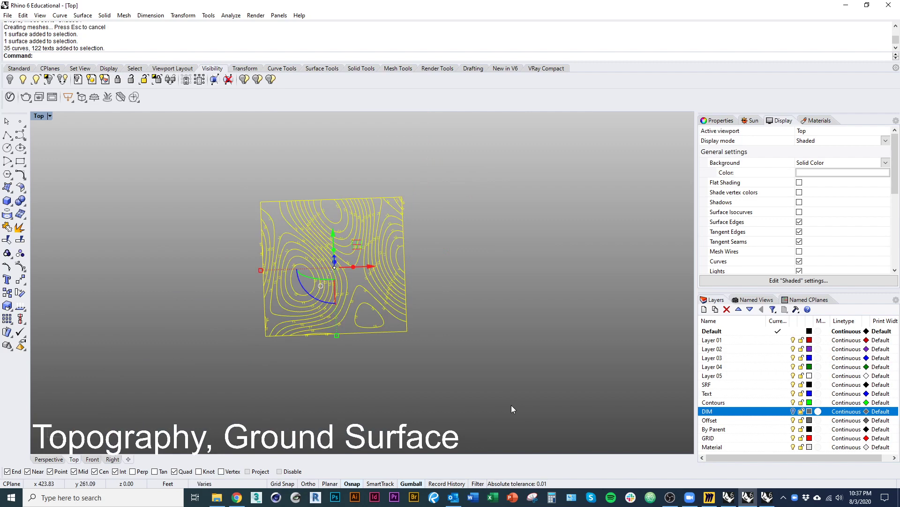
pyautogui.write('Top')
pyautogui.press('Return')
pyautogui.moveTo(460, 298); pyautogui.dragTo(488, 434, button='right')
pyautogui.scroll(7, 460, 378)
# Step: Delete the square boundary curve around the contours and examine the level 18 contour
pyautogui.click(399, 393)
pyautogui.click(397, 397)
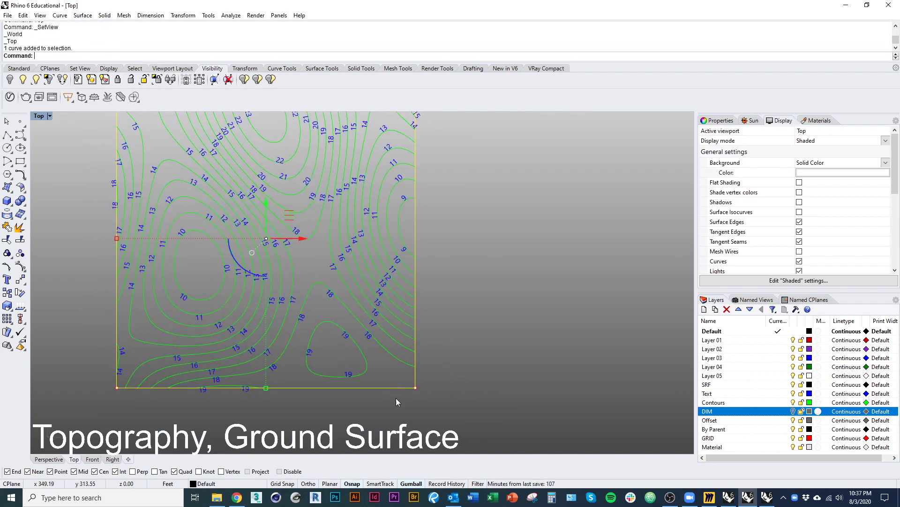
pyautogui.write('D')
pyautogui.press('Return')
pyautogui.scroll(-3, 334, 310)
pyautogui.moveTo(359, 388); pyautogui.dragTo(362, 356, button='right')
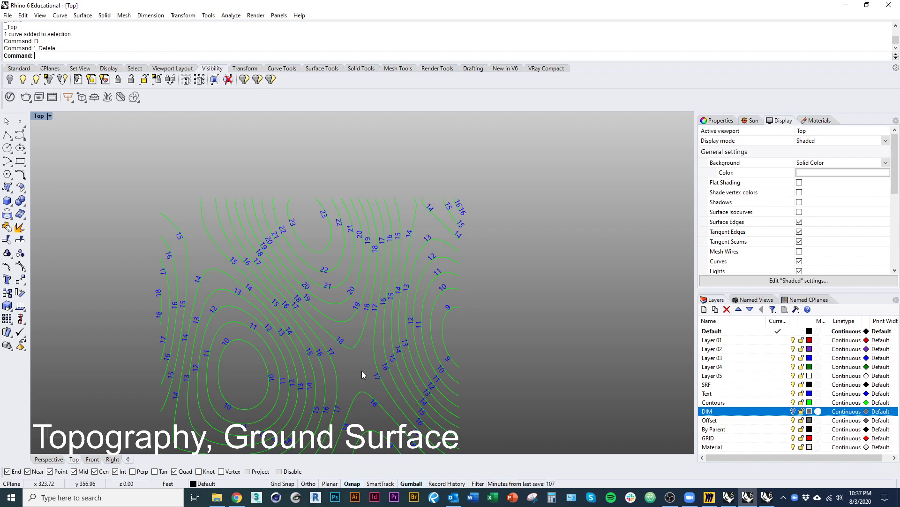
pyautogui.click(351, 349)
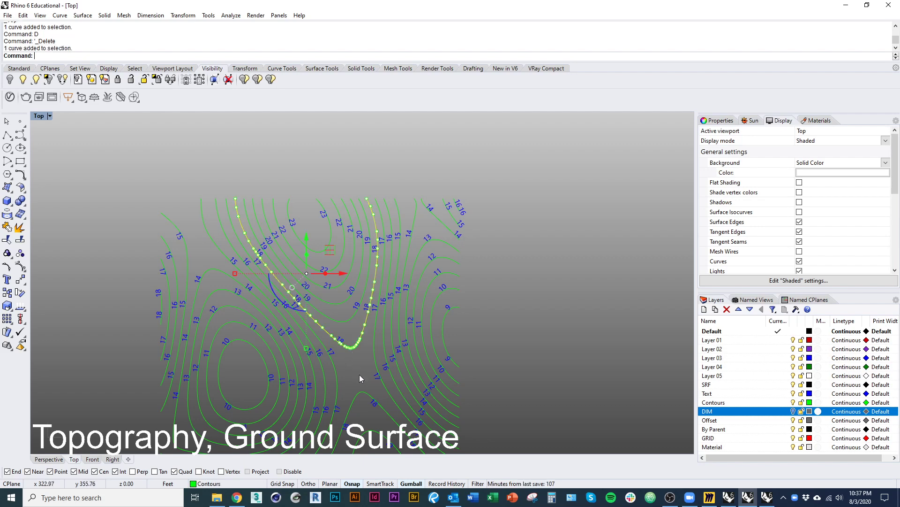
pyautogui.moveTo(365, 383); pyautogui.dragTo(375, 349, button='right')
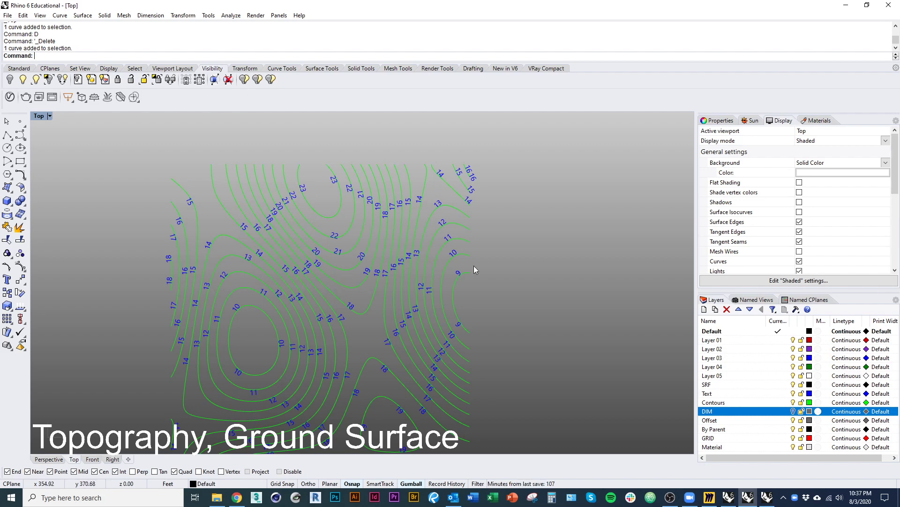
pyautogui.moveTo(327, 295)
pyautogui.mouseDown(button='right')
pyautogui.moveTo(346, 295)
pyautogui.moveTo(340, 284)
pyautogui.mouseUp(button='right')
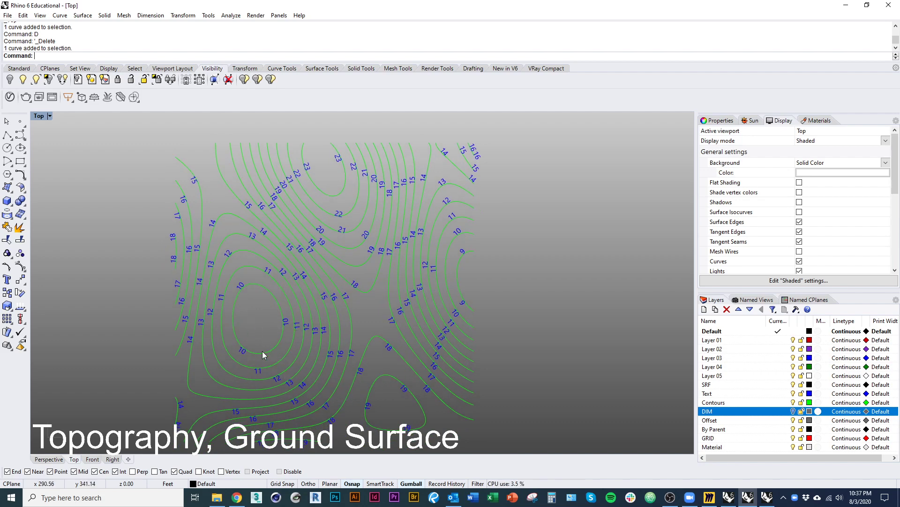
# Step: Delete the existing surface near the contour drawing, leaving the contours and their elevation labels
pyautogui.keyDown('ctrl'); pyautogui.keyDown('shift'); pyautogui.moveTo(383, 373); pyautogui.dragTo(529, 298, button='right'); pyautogui.keyUp('shift'); pyautogui.keyUp('ctrl')
pyautogui.click(529, 297)
pyautogui.write('D')
pyautogui.press('Return')
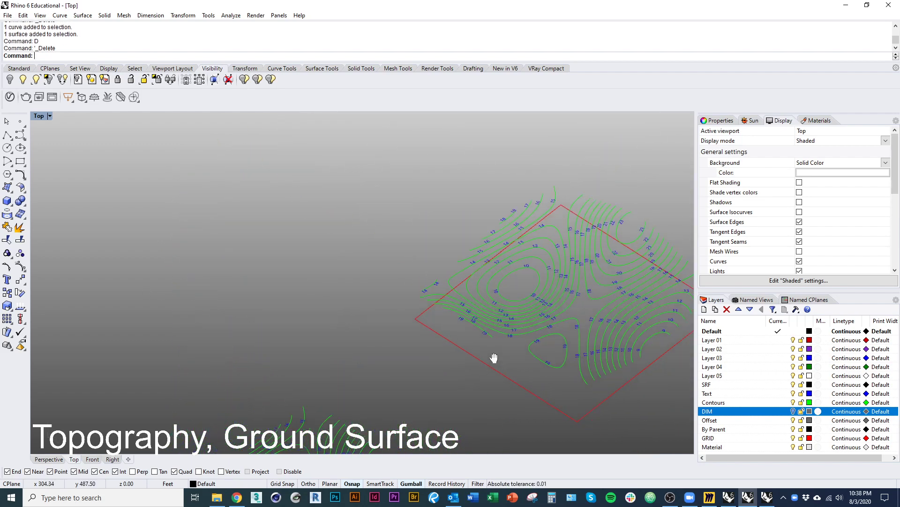
pyautogui.moveTo(494, 358); pyautogui.dragTo(432, 312, button='right')
pyautogui.scroll(-2, 445, 322)
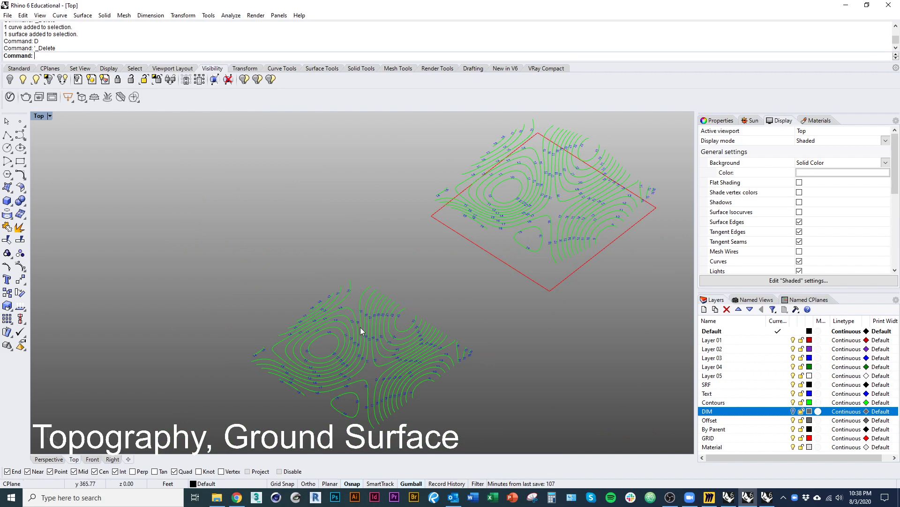
pyautogui.scroll(3, 382, 349)
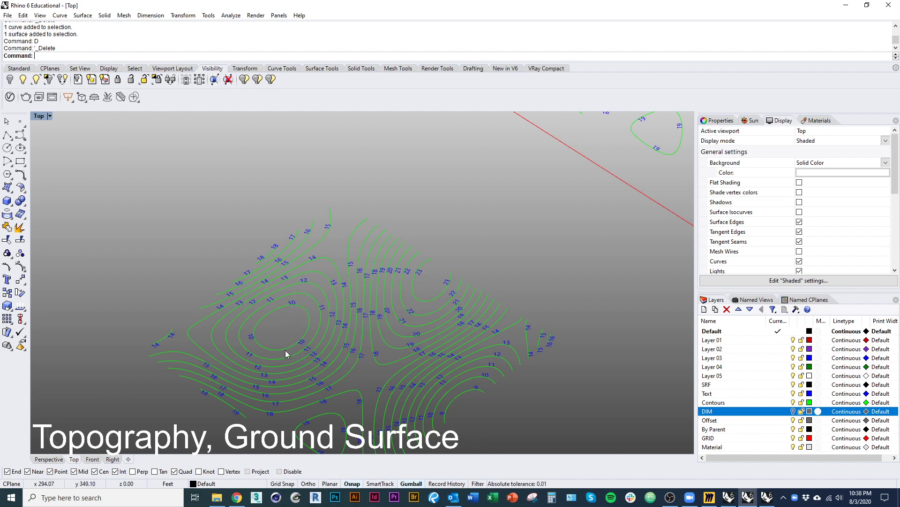
pyautogui.scroll(-5, 269, 323)
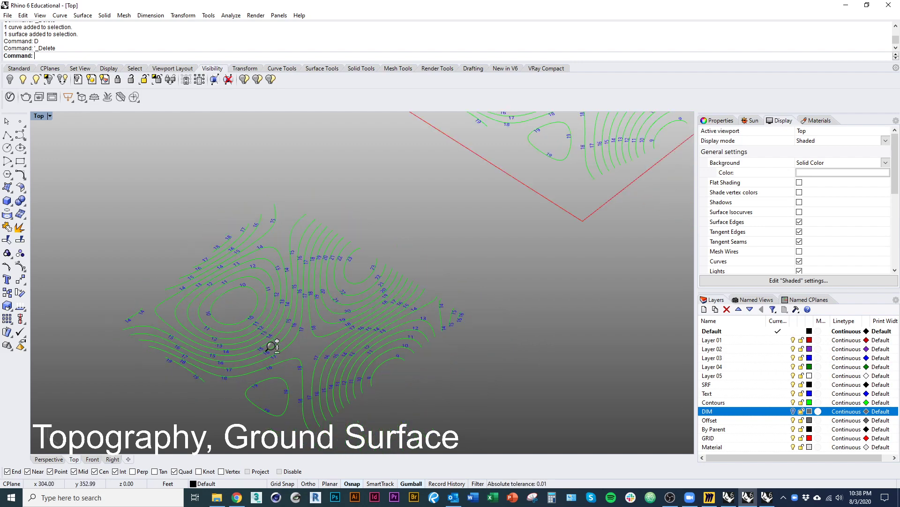
# Step: Select all contours and elevation labels of the unframed drawing, then deselect the level 9 contour and its labels
pyautogui.moveTo(166, 235); pyautogui.dragTo(472, 438)
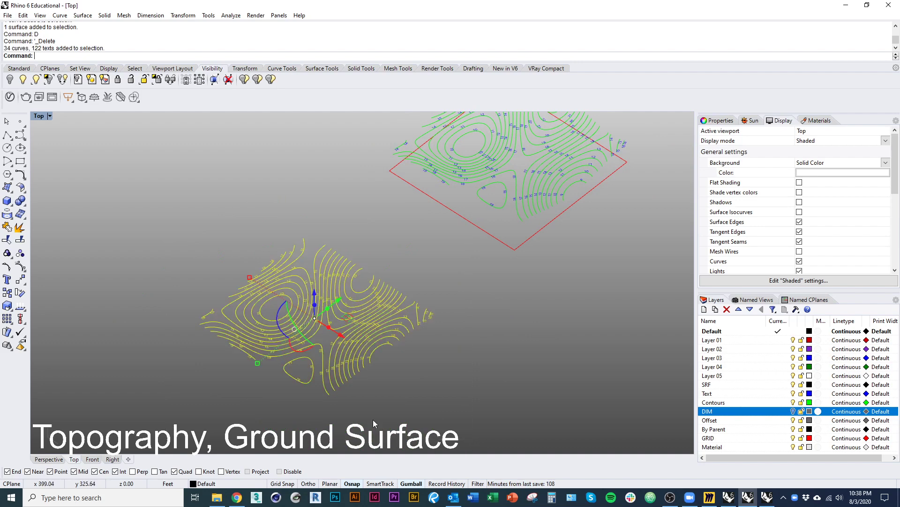
pyautogui.moveTo(376, 403); pyautogui.dragTo(320, 328, button='right')
pyautogui.press('Home')
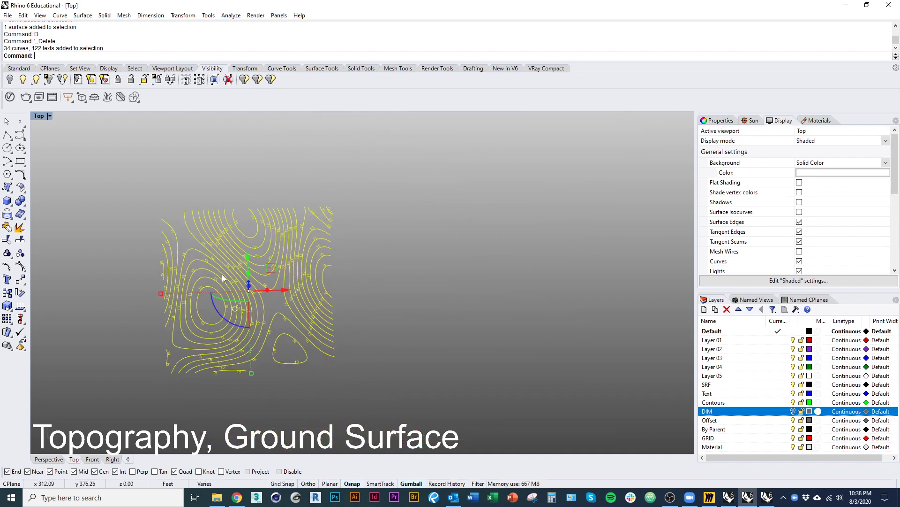
pyautogui.press('Home')
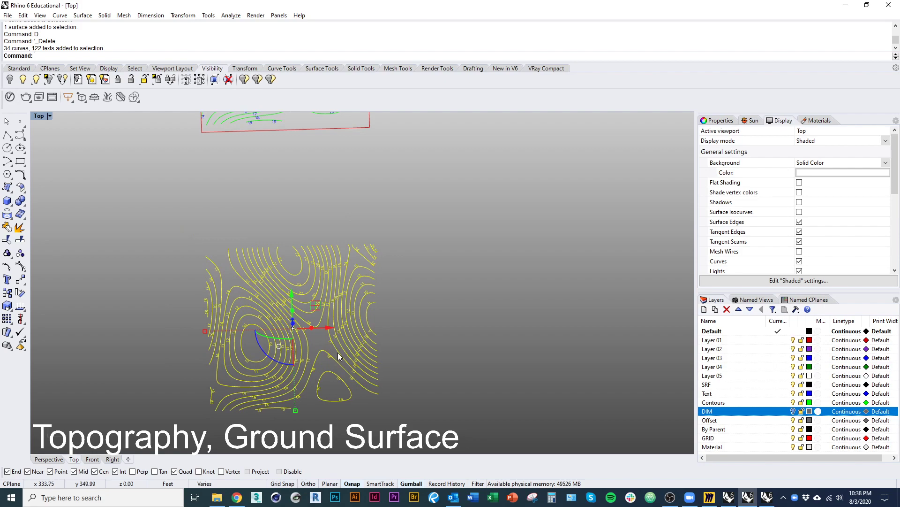
pyautogui.scroll(6, 338, 353)
pyautogui.moveTo(437, 227); pyautogui.dragTo(211, 215, button='right')
pyautogui.keyDown('ctrl'); pyautogui.moveTo(515, 252); pyautogui.dragTo(515, 252); pyautogui.keyUp('ctrl')
pyautogui.scroll(-2, 537, 288)
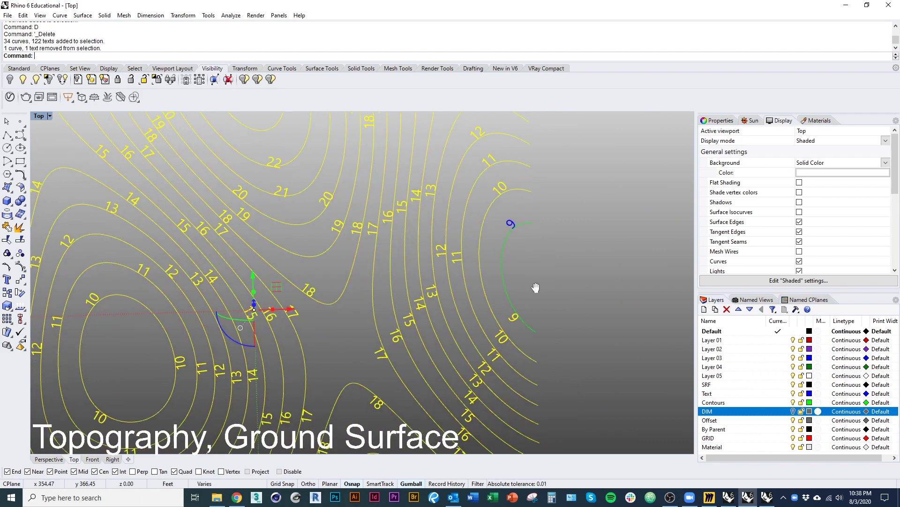
pyautogui.keyDown('ctrl'); pyautogui.click(514, 313); pyautogui.keyUp('ctrl')
pyautogui.scroll(-2, 544, 309)
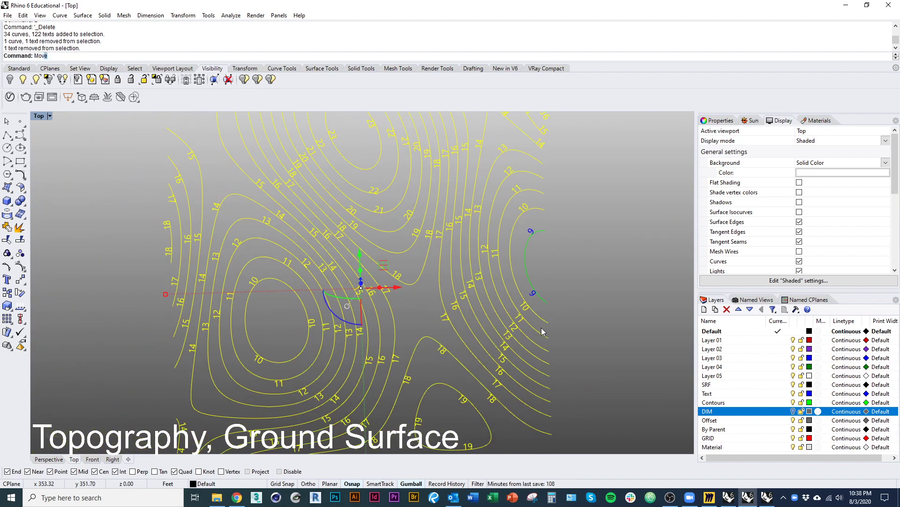
# Step: Move the selected contours and labels above level 9 vertically up by 1 foot
pyautogui.write('e')
pyautogui.press('Return')
pyautogui.click(68, 56)
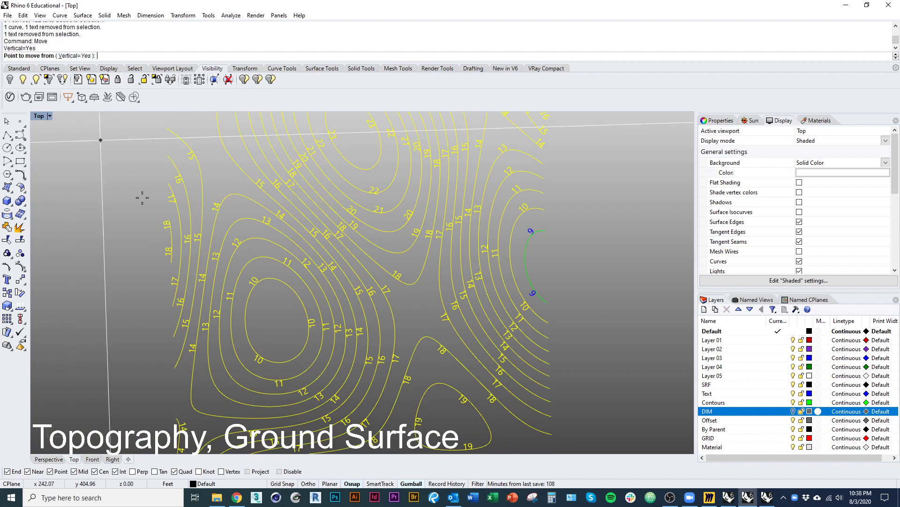
pyautogui.moveTo(533, 364); pyautogui.dragTo(483, 329, button='right')
pyautogui.click(566, 408)
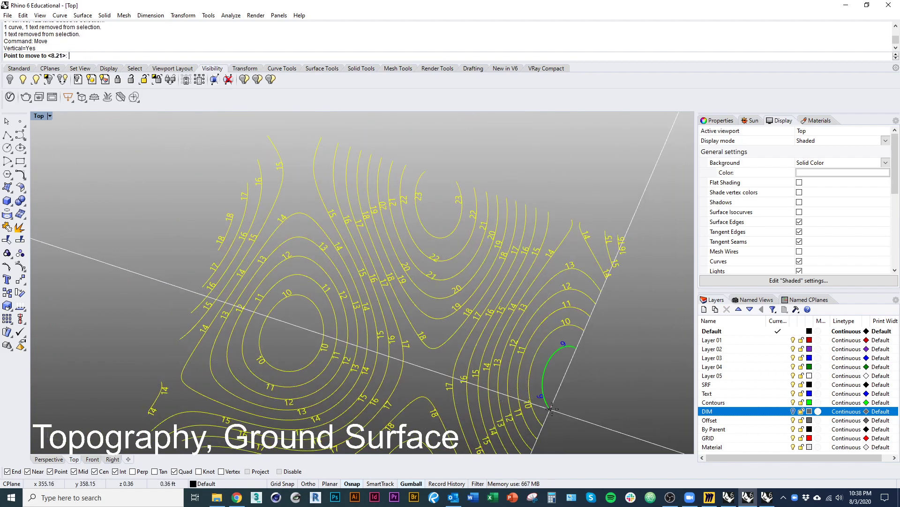
pyautogui.write('1')
pyautogui.press('Return')
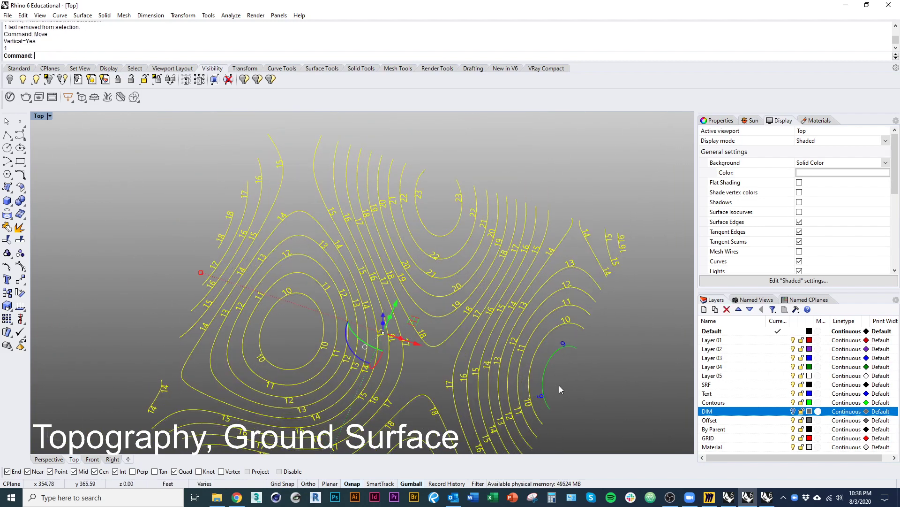
# Step: Remove both level 10 contours and their labels from the selection
pyautogui.scroll(4, 550, 387)
pyautogui.keyDown('ctrl'); pyautogui.moveTo(517, 384); pyautogui.dragTo(513, 381); pyautogui.keyUp('ctrl')
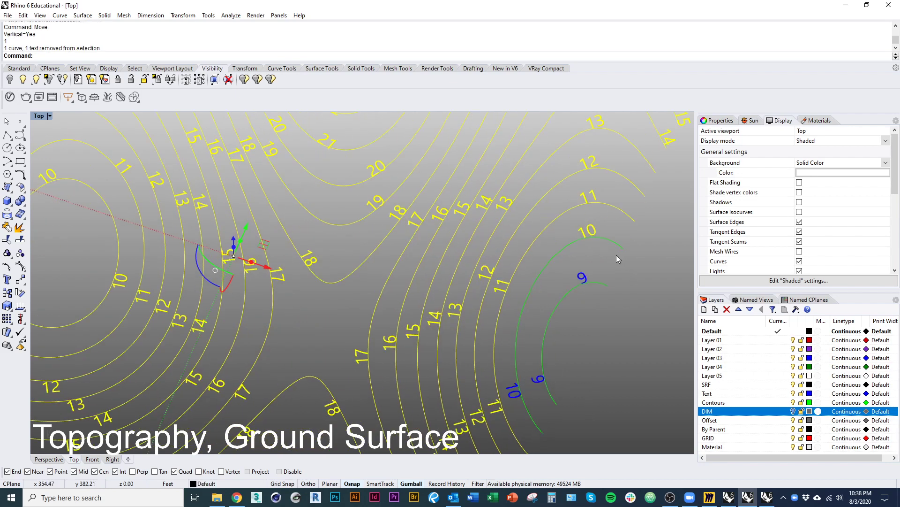
pyautogui.keyDown('ctrl'); pyautogui.moveTo(617, 255); pyautogui.dragTo(580, 227); pyautogui.keyUp('ctrl')
pyautogui.moveTo(367, 281); pyautogui.dragTo(588, 305, button='right')
pyautogui.keyDown('ctrl'); pyautogui.click(340, 304); pyautogui.keyUp('ctrl')
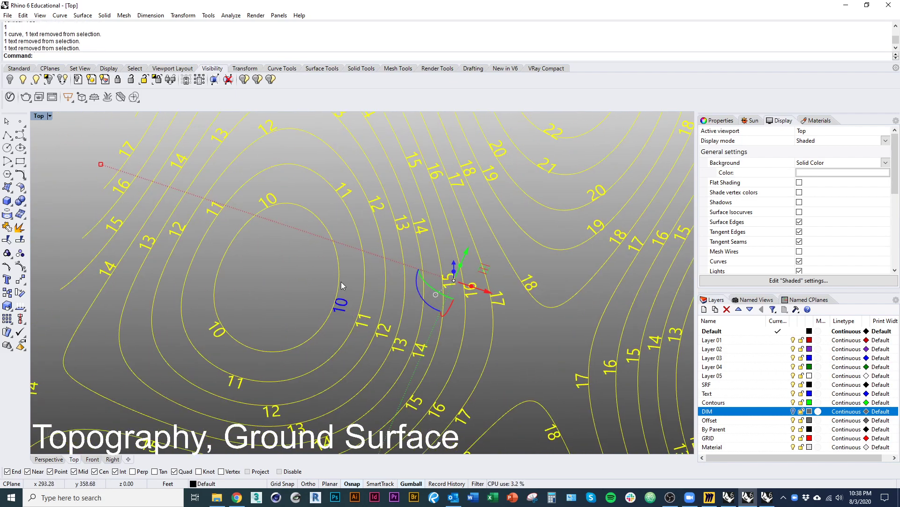
pyautogui.keyDown('ctrl'); pyautogui.click(339, 281); pyautogui.keyUp('ctrl')
pyautogui.keyDown('ctrl'); pyautogui.click(268, 200); pyautogui.keyUp('ctrl')
pyautogui.keyDown('ctrl'); pyautogui.click(217, 329); pyautogui.keyUp('ctrl')
pyautogui.scroll(-5, 276, 327)
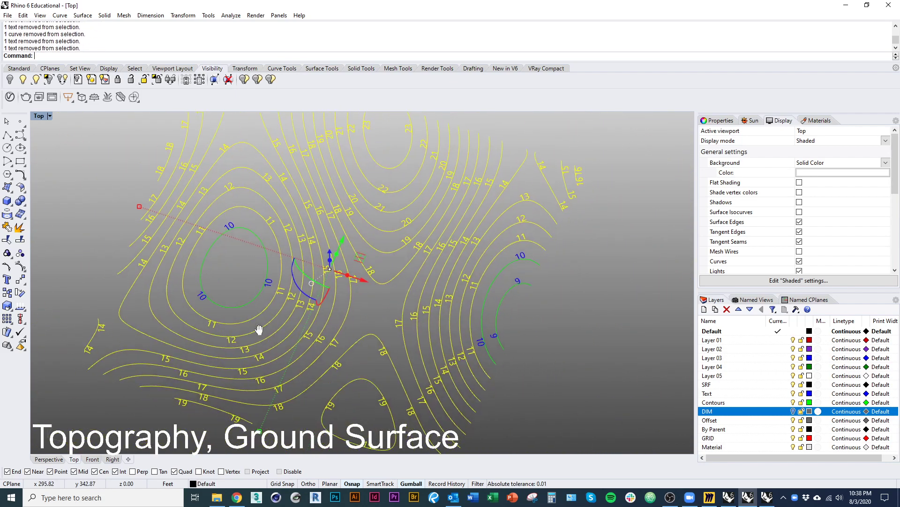
pyautogui.moveTo(308, 358); pyautogui.dragTo(289, 404, button='right')
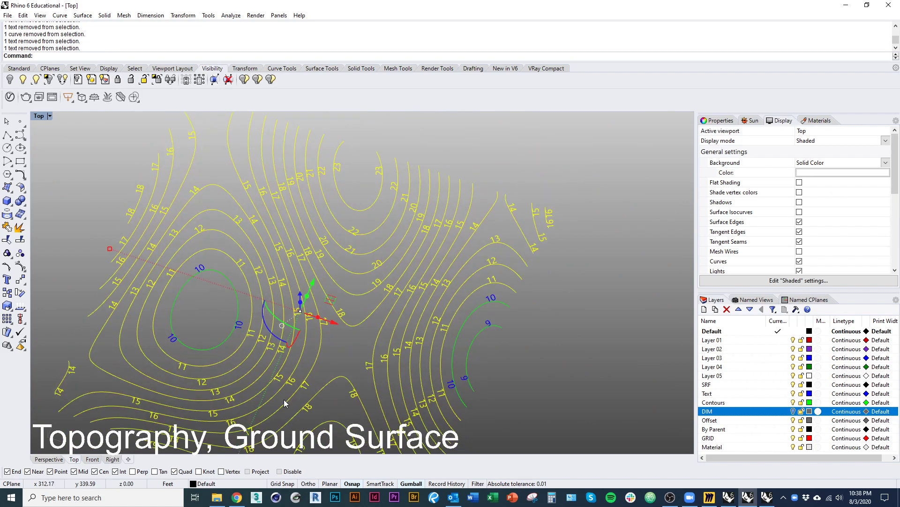
# Step: Move the remaining selection, levels 11 and higher, vertically up by 1 foot
pyautogui.write('M')
pyautogui.press('Return')
pyautogui.write('v')
pyautogui.press('Return')
pyautogui.click(476, 389)
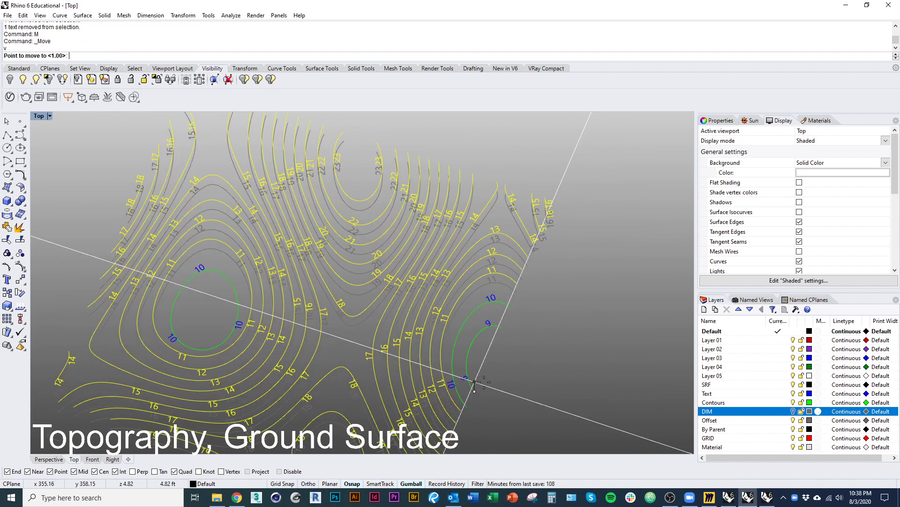
pyautogui.write('1')
pyautogui.press('Return')
# Step: Remove both level 11 contours and their labels from the selection
pyautogui.scroll(2, 440, 395)
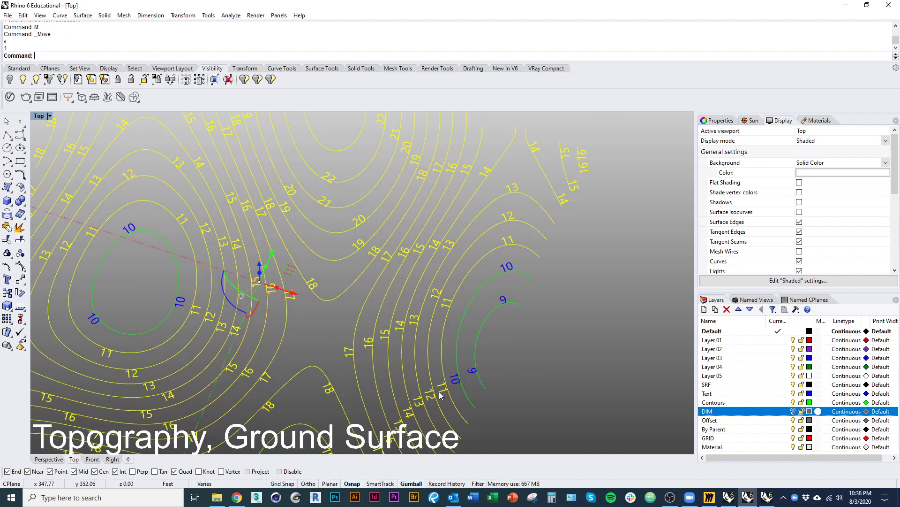
pyautogui.keyDown('ctrl'); pyautogui.click(443, 388); pyautogui.keyUp('ctrl')
pyautogui.keyDown('ctrl'); pyautogui.click(442, 310); pyautogui.keyUp('ctrl')
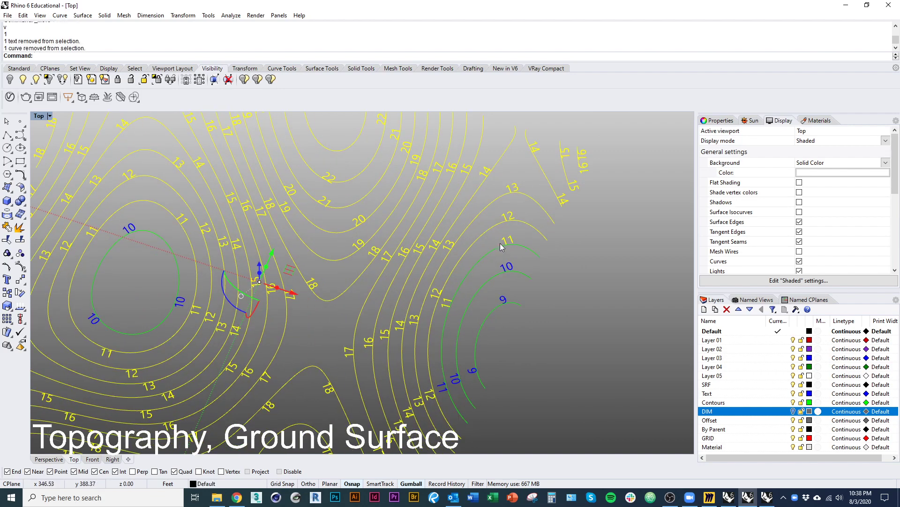
pyautogui.keyDown('ctrl'); pyautogui.click(507, 241); pyautogui.keyUp('ctrl')
pyautogui.keyDown('ctrl'); pyautogui.click(447, 304); pyautogui.keyUp('ctrl')
pyautogui.moveTo(314, 334); pyautogui.dragTo(532, 355, button='right')
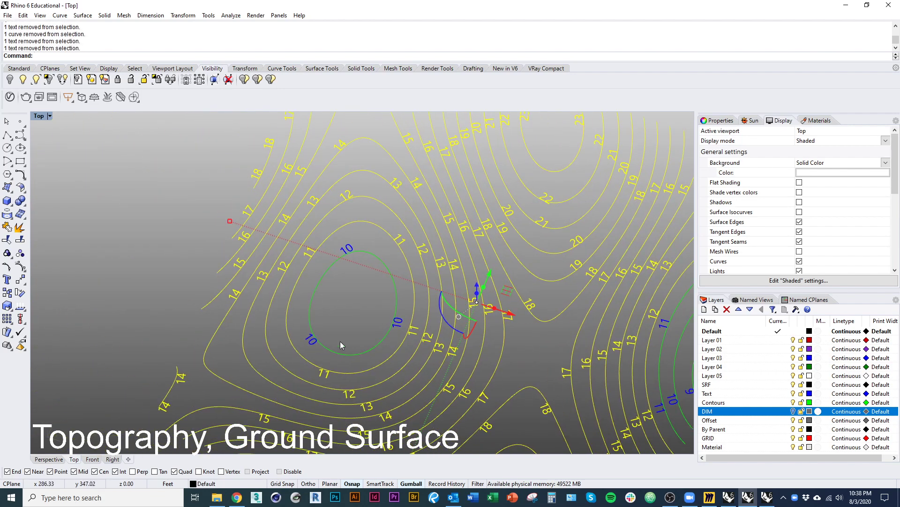
pyautogui.keyDown('ctrl'); pyautogui.click(309, 252); pyautogui.keyUp('ctrl')
pyautogui.keyDown('ctrl'); pyautogui.click(304, 269); pyautogui.keyUp('ctrl')
pyautogui.keyDown('ctrl'); pyautogui.click(400, 240); pyautogui.keyUp('ctrl')
pyautogui.keyDown('ctrl'); pyautogui.click(412, 330); pyautogui.keyUp('ctrl')
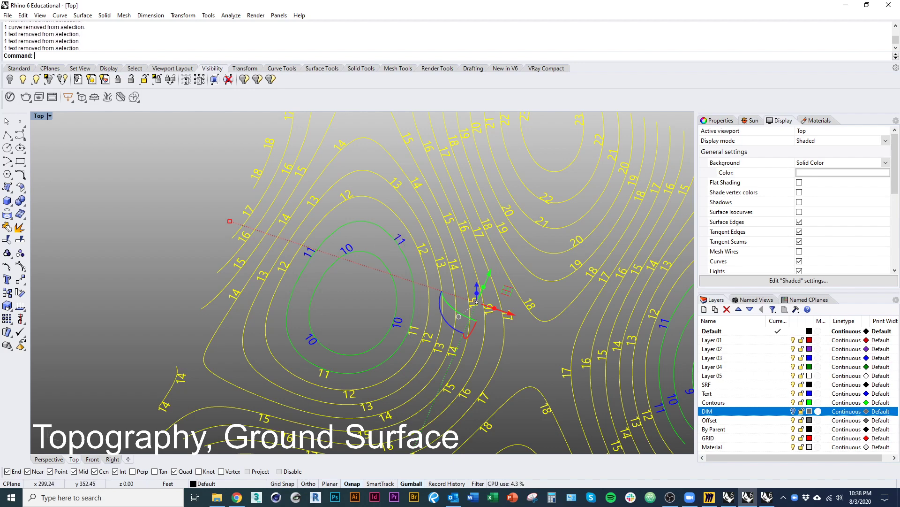
pyautogui.keyDown('ctrl'); pyautogui.click(323, 372); pyautogui.keyUp('ctrl')
pyautogui.moveTo(390, 391); pyautogui.dragTo(301, 365, button='right')
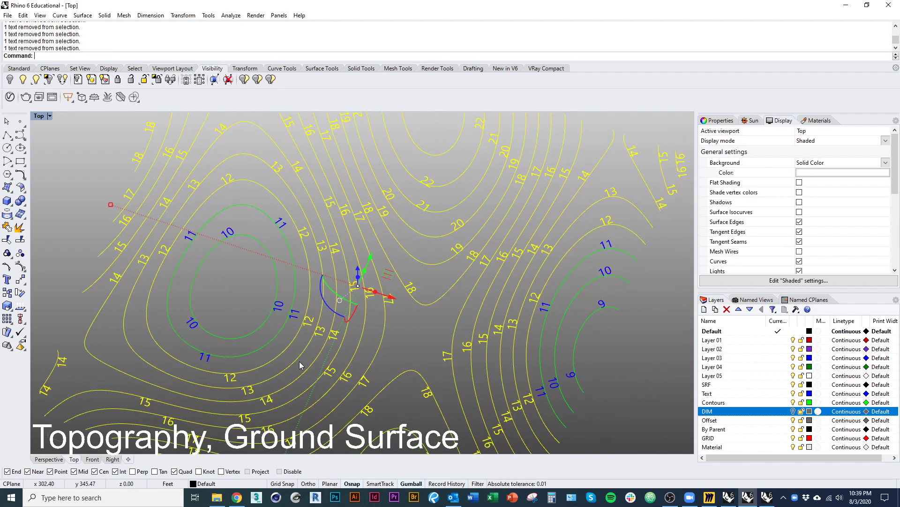
# Step: Raise the still selected contours and labels of levels 12 and higher vertically by 1 foot
pyautogui.press('Return')
pyautogui.write('v')
pyautogui.press('Return')
pyautogui.click(317, 368)
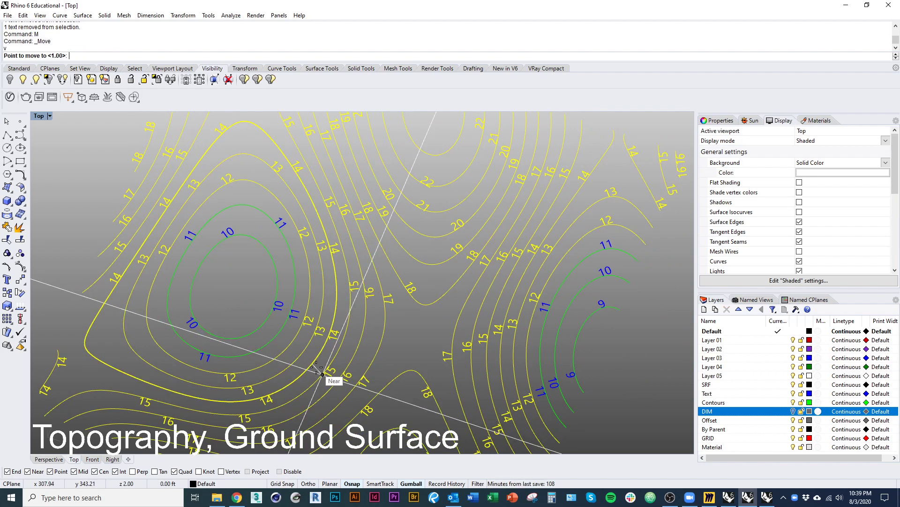
pyautogui.write('1')
pyautogui.press('Return')
# Step: Deselect the open level 12 contour and its label next to the level 9 contour, and hide the Text layer
pyautogui.moveTo(317, 370); pyautogui.dragTo(257, 382, button='right')
pyautogui.moveTo(515, 381); pyautogui.dragTo(414, 382, button='right')
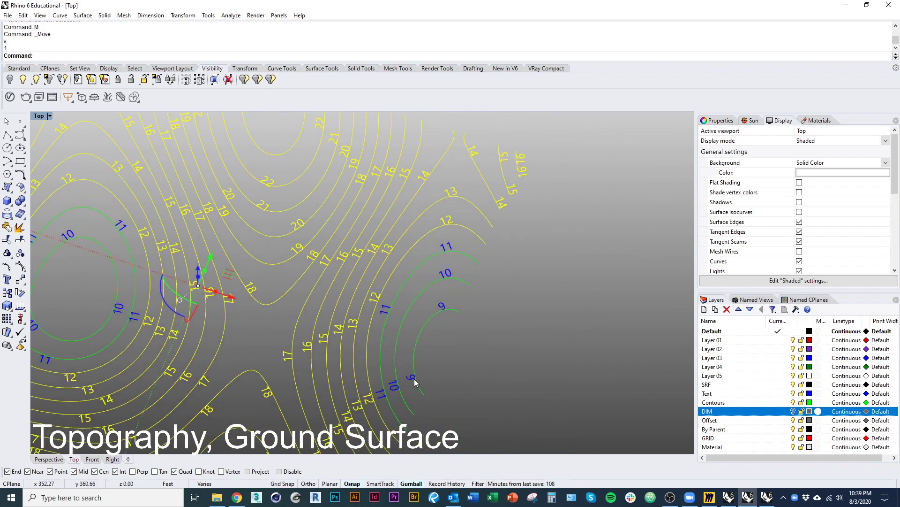
pyautogui.keyDown('ctrl'); pyautogui.moveTo(387, 320); pyautogui.dragTo(387, 321); pyautogui.keyUp('ctrl')
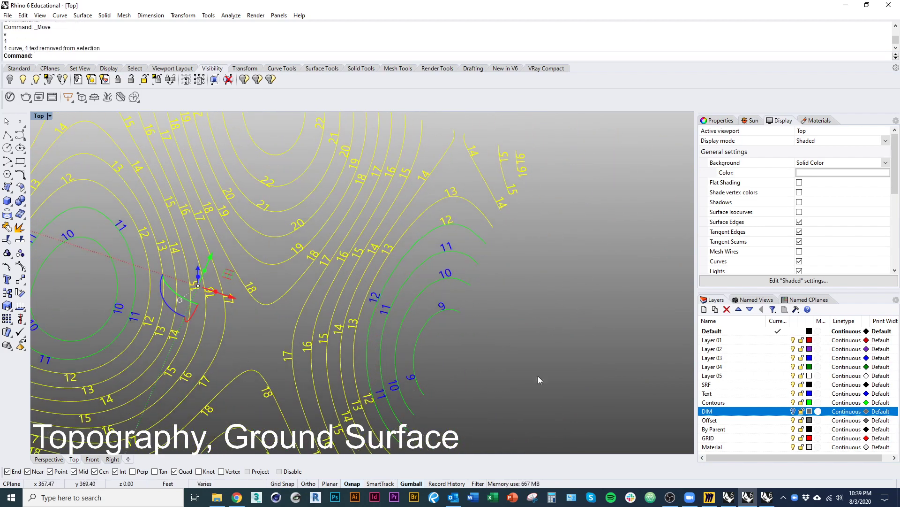
pyautogui.click(794, 394)
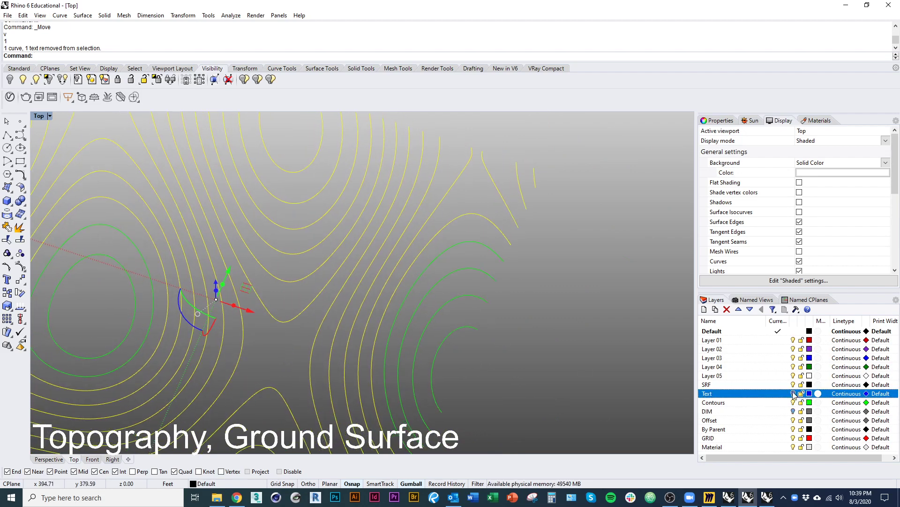
# Step: Show the Text layer again and remove the closed level 12 contour from the selection
pyautogui.click(793, 393)
pyautogui.moveTo(408, 321); pyautogui.dragTo(575, 299, button='right')
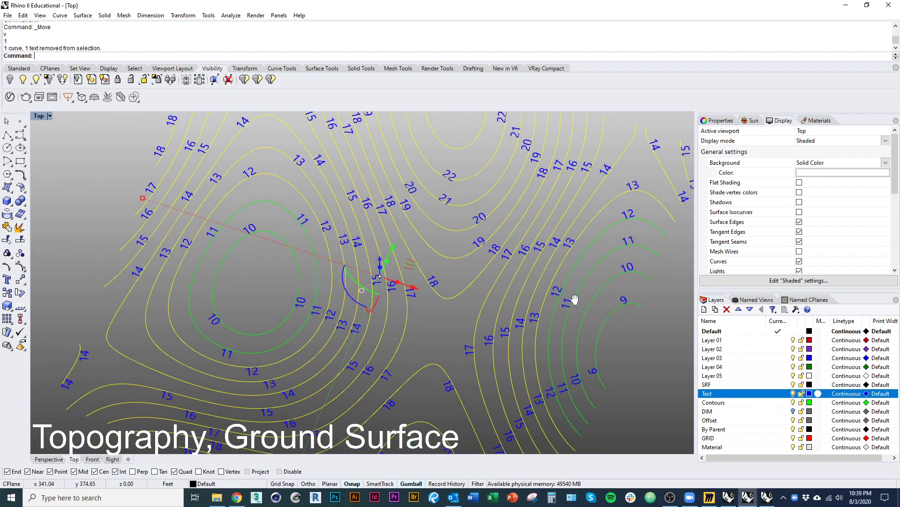
pyautogui.keyDown('ctrl'); pyautogui.click(325, 241); pyautogui.keyUp('ctrl')
pyautogui.moveTo(354, 291); pyautogui.dragTo(293, 305, button='right')
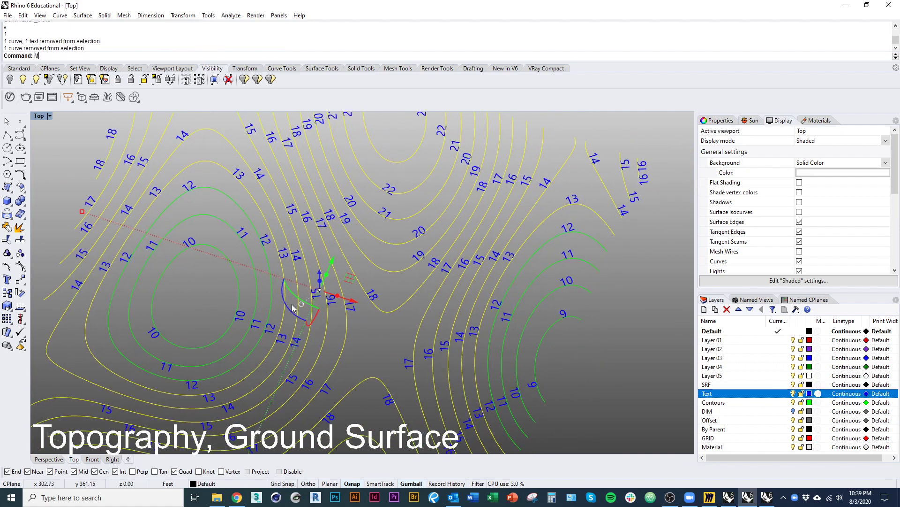
# Step: Move the still selected contours of levels 13 and higher vertically up by 1 foot
pyautogui.press('Return')
pyautogui.write('v')
pyautogui.press('Return')
pyautogui.write('1')
pyautogui.press('Return')
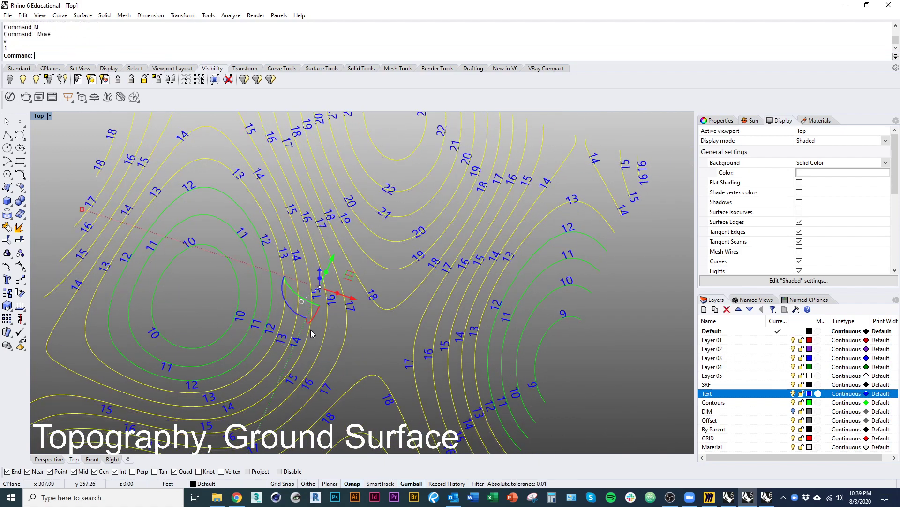
# Step: Select the raised contour set with its labels, zoom to it and inspect the heights from the side
pyautogui.keyDown('ctrl'); pyautogui.keyDown('shift'); pyautogui.moveTo(311, 334); pyautogui.dragTo(387, 369, button='right'); pyautogui.keyUp('shift'); pyautogui.keyUp('ctrl')
pyautogui.press('Escape')
pyautogui.moveTo(387, 369); pyautogui.dragTo(72, 244)
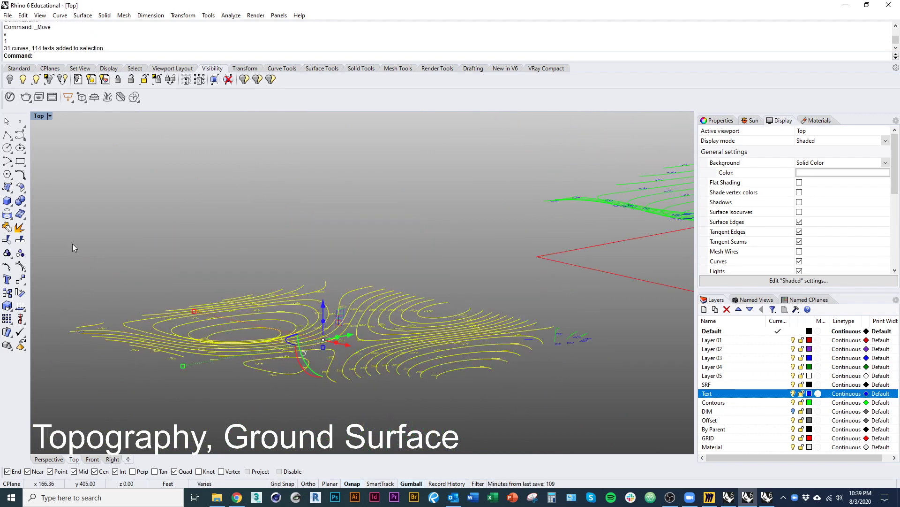
pyautogui.write('Z')
pyautogui.press('Return')
pyautogui.write('s')
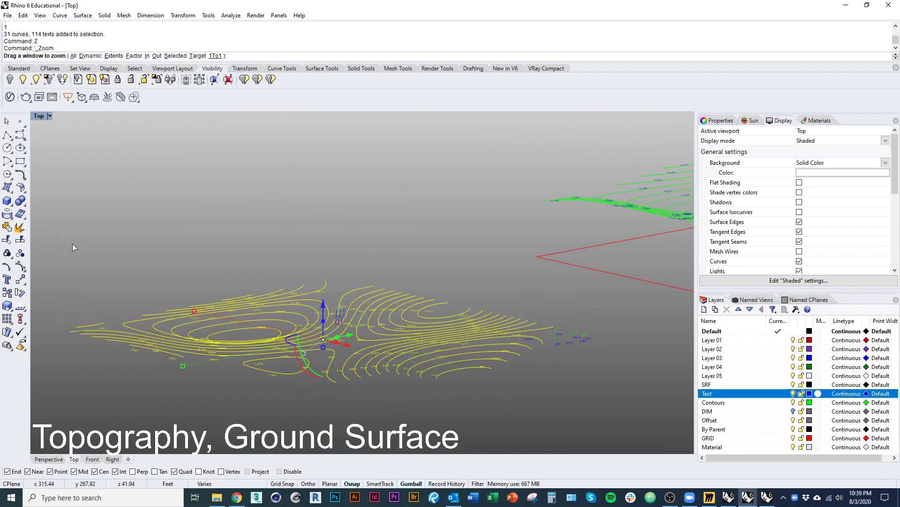
pyautogui.press('Return')
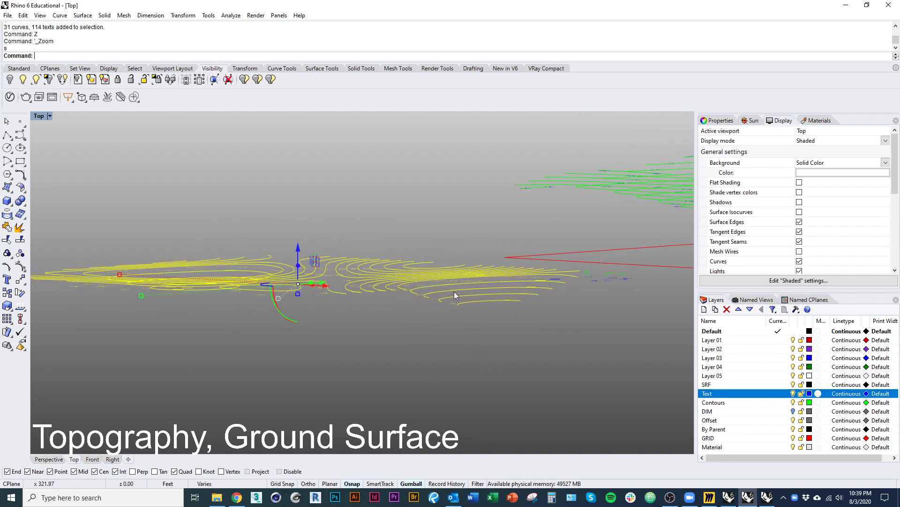
# Step: Select the whole practice set of partly raised contours with all its labels and delete it
pyautogui.keyDown('ctrl'); pyautogui.keyDown('shift'); pyautogui.moveTo(454, 292); pyautogui.dragTo(403, 349, button='right'); pyautogui.keyUp('shift'); pyautogui.keyUp('ctrl')
pyautogui.scroll(-8, 407, 403)
pyautogui.moveTo(473, 386); pyautogui.dragTo(258, 225)
pyautogui.write('D')
pyautogui.press('Return')
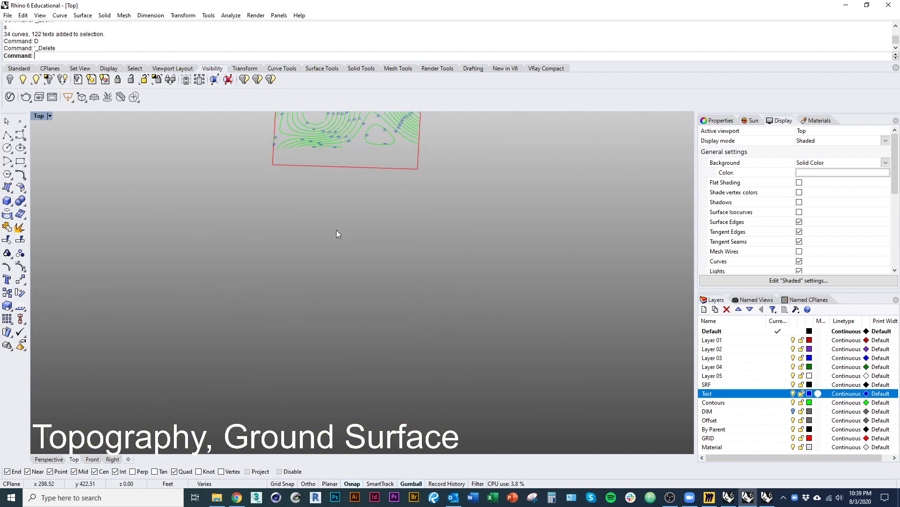
# Step: Frame the remaining contour set with the red boundary, clear the selection and hide the Text layer
pyautogui.moveTo(337, 229); pyautogui.dragTo(347, 377, button='right')
pyautogui.moveTo(216, 163); pyautogui.dragTo(505, 360)
pyautogui.middleClick(511, 391)
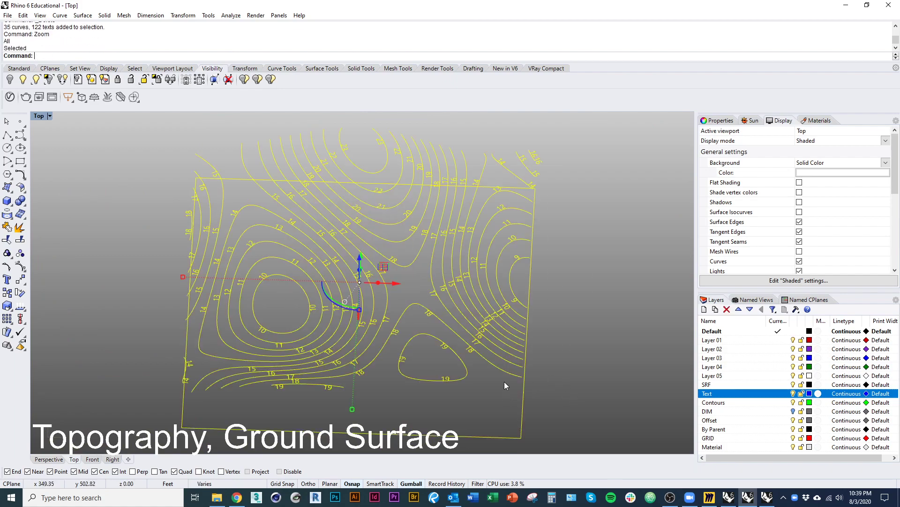
pyautogui.press('Escape')
pyautogui.moveTo(577, 393)
pyautogui.keyDown('ctrl'); pyautogui.keyDown('shift'); pyautogui.mouseDown(button='right')
pyautogui.moveTo(536, 331)
pyautogui.moveTo(202, 316)
pyautogui.moveTo(66, 342)
pyautogui.moveTo(58, 407)
pyautogui.moveTo(49, 147)
pyautogui.moveTo(47, 176)
pyautogui.mouseUp(button='right'); pyautogui.keyUp('shift'); pyautogui.keyUp('ctrl')
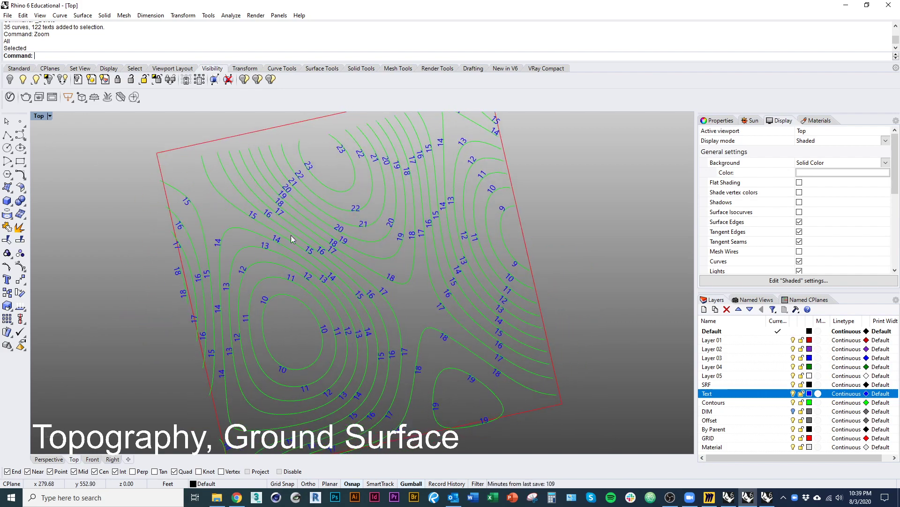
pyautogui.click(793, 393)
# Step: Delete the red boundary rectangle below the raised contours and undo the deletion
pyautogui.keyDown('shift'); pyautogui.moveTo(529, 371); pyautogui.dragTo(510, 193, button='right'); pyautogui.keyUp('shift')
pyautogui.click(384, 357)
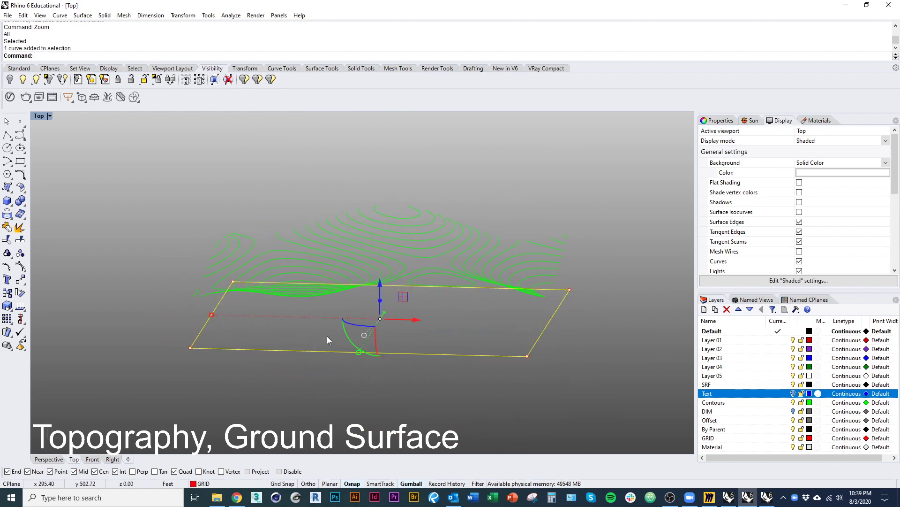
pyautogui.press('Delete')
pyautogui.keyDown('ctrl'); pyautogui.keyDown('shift'); pyautogui.moveTo(368, 319); pyautogui.dragTo(206, 287, button='right'); pyautogui.keyUp('shift'); pyautogui.keyUp('ctrl')
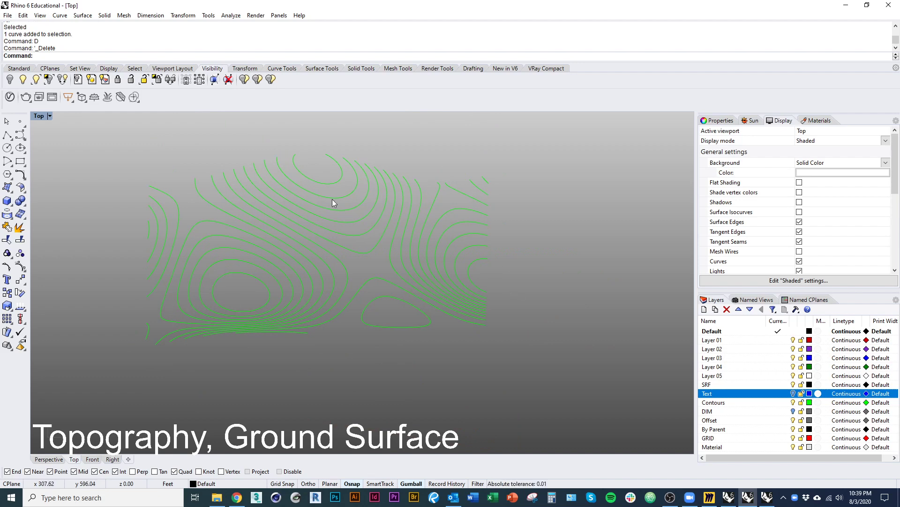
pyautogui.keyDown('ctrl'); pyautogui.keyDown('shift'); pyautogui.moveTo(333, 203); pyautogui.dragTo(436, 338, button='right'); pyautogui.keyUp('shift'); pyautogui.keyUp('ctrl')
pyautogui.moveTo(199, 196); pyautogui.dragTo(587, 458)
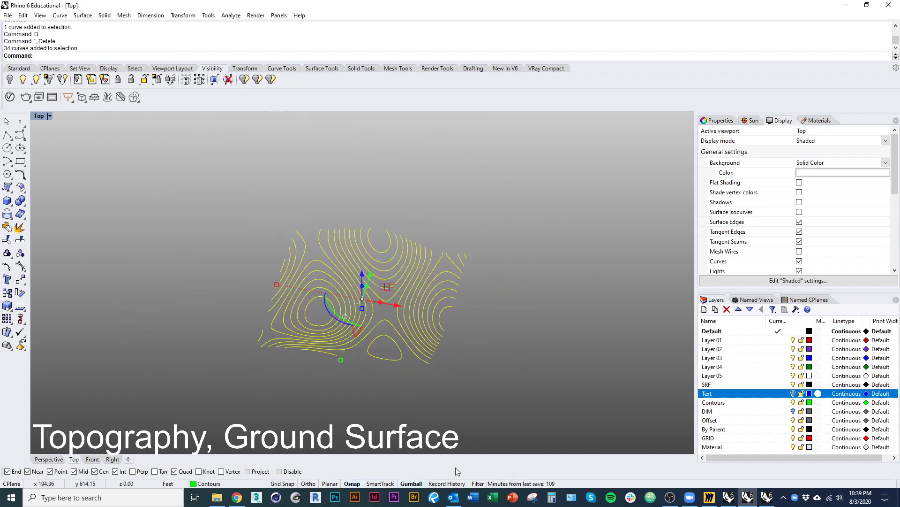
pyautogui.hotkey('ctrl', 'z')
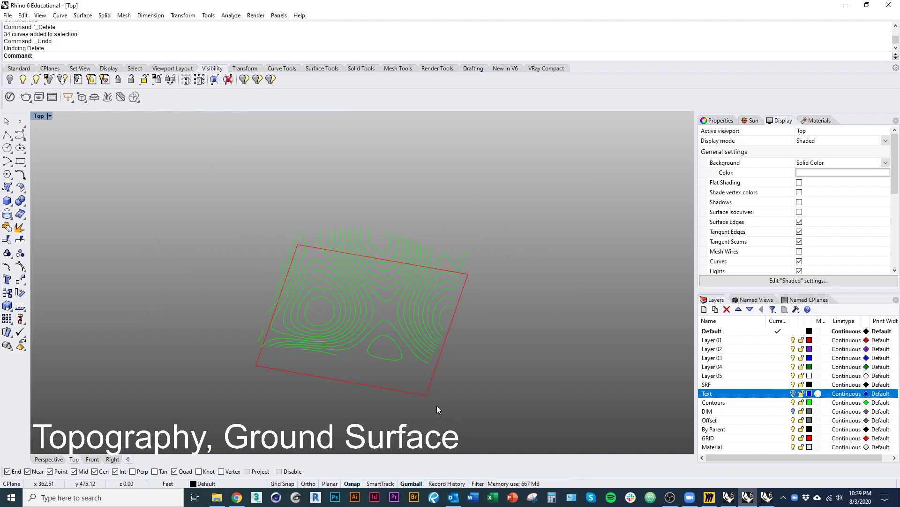
# Step: Select all raised contours, leaving the red boundary rectangle out of the selection
pyautogui.click(420, 381)
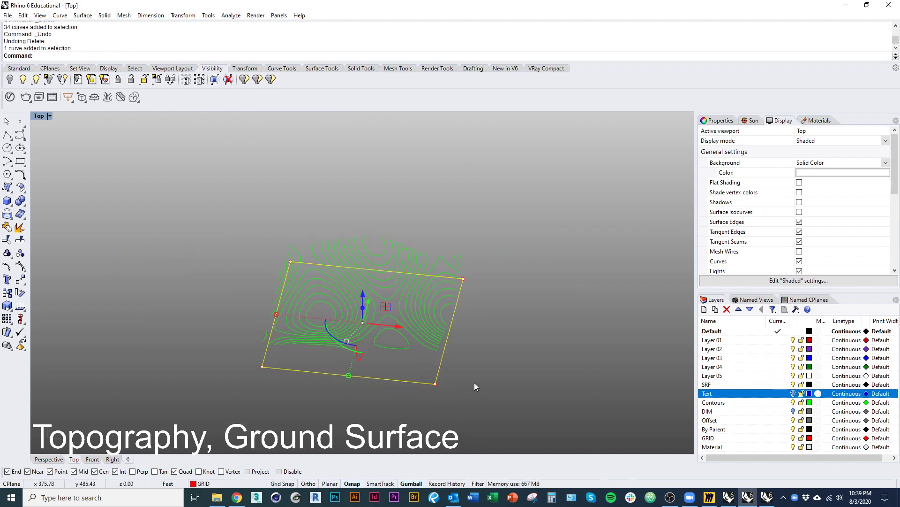
pyautogui.keyDown('ctrl'); pyautogui.keyDown('shift'); pyautogui.moveTo(474, 382); pyautogui.dragTo(484, 327, button='right'); pyautogui.keyUp('shift'); pyautogui.keyUp('ctrl')
pyautogui.click(483, 328)
pyautogui.moveTo(220, 247); pyautogui.dragTo(485, 322)
pyautogui.keyDown('ctrl'); pyautogui.keyDown('shift'); pyautogui.moveTo(437, 312); pyautogui.dragTo(445, 440, button='right'); pyautogui.keyUp('shift'); pyautogui.keyUp('ctrl')
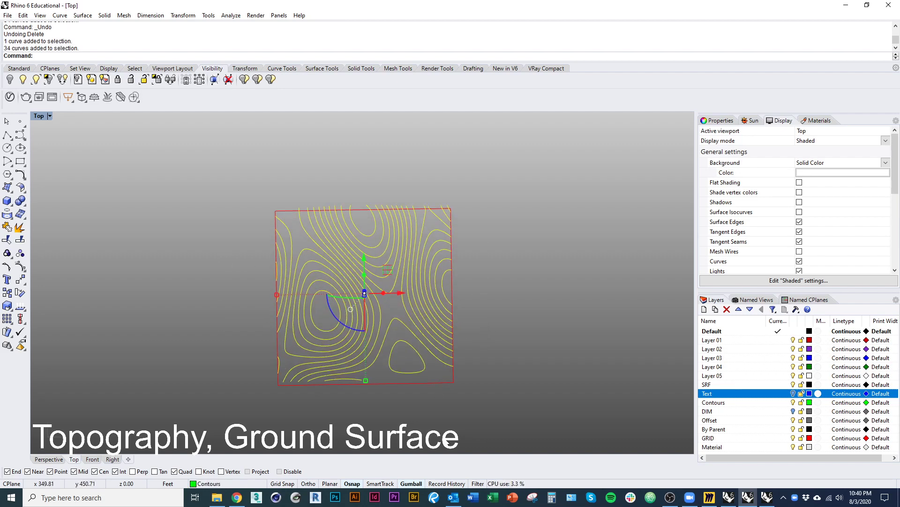
# Step: Examine in top view how the contour ends meet the red boundary, and return to an oblique view
pyautogui.write('Top')
pyautogui.press('Return')
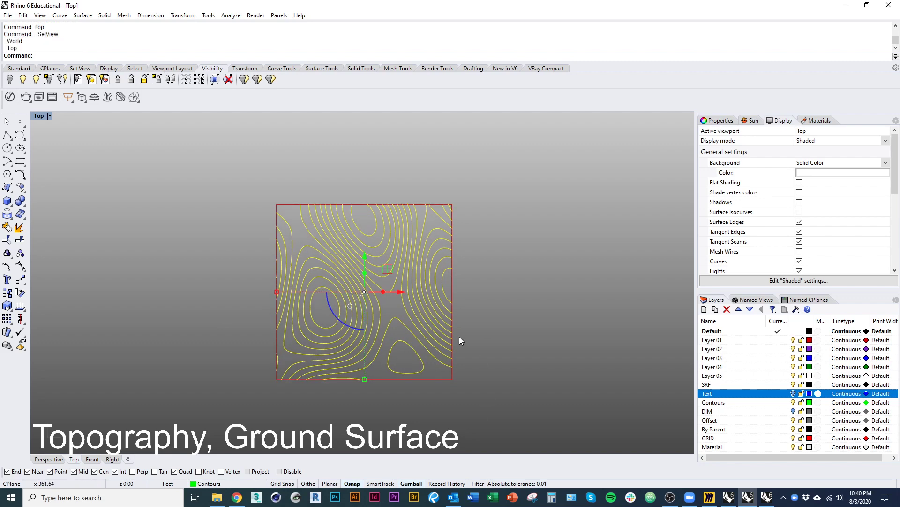
pyautogui.scroll(1, 445, 253)
pyautogui.scroll(5, 427, 200)
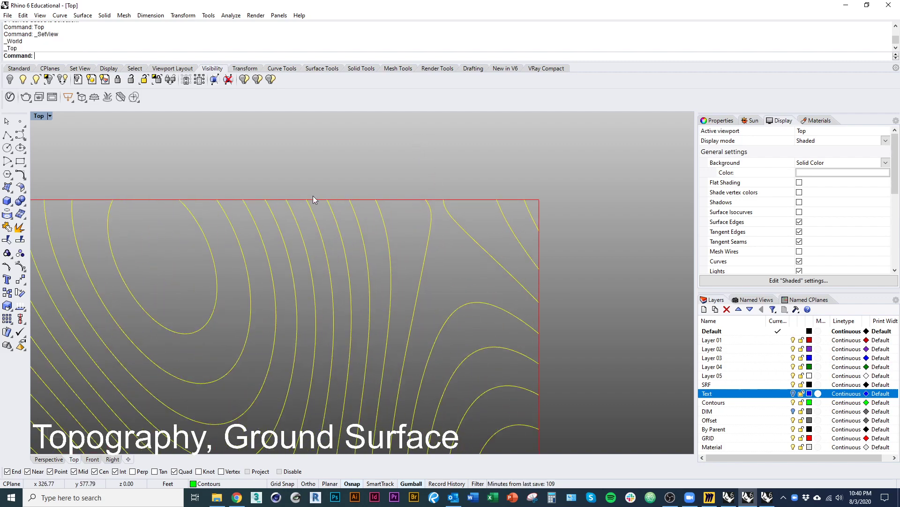
pyautogui.scroll(-10, 549, 357)
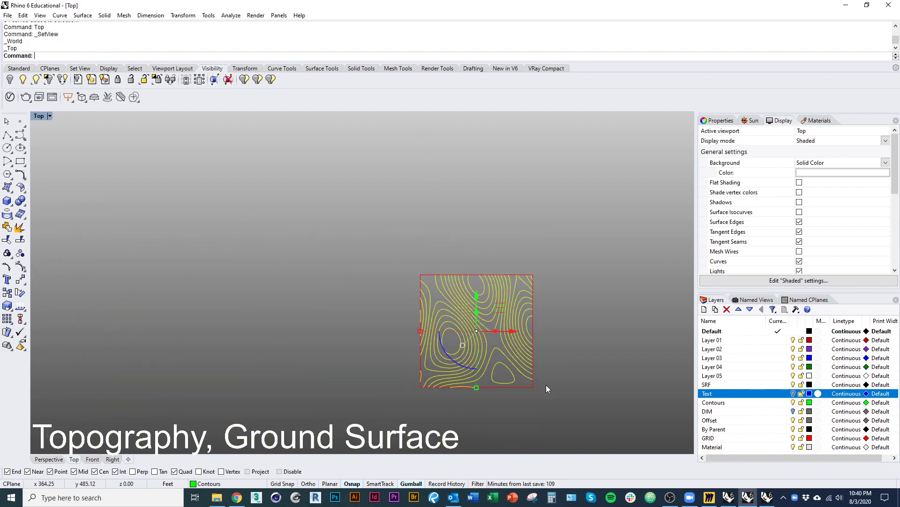
pyautogui.keyDown('ctrl'); pyautogui.keyDown('shift'); pyautogui.moveTo(546, 384); pyautogui.dragTo(474, 296, button='right'); pyautogui.keyUp('shift'); pyautogui.keyUp('ctrl')
pyautogui.scroll(5, 474, 295)
pyautogui.scroll(1, 473, 296)
pyautogui.moveTo(490, 328); pyautogui.dragTo(487, 283, button='right')
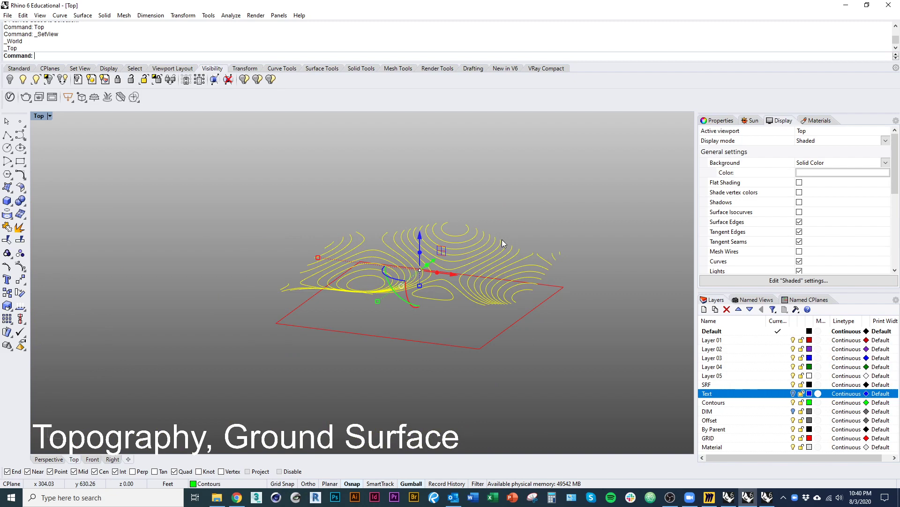
# Step: Start a Patch from the selected contours and preview it with 0.1 point spacing, 40 U and V spans and 0.1 stiffness
pyautogui.write('c')
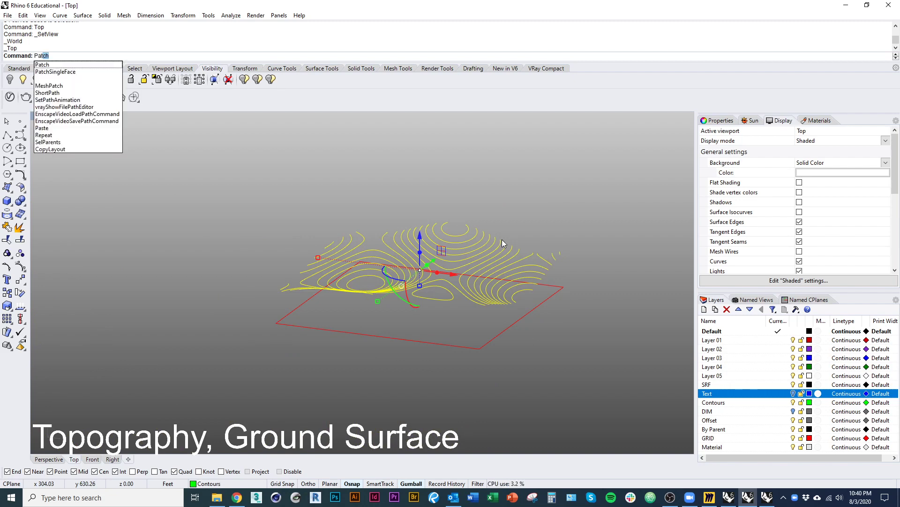
pyautogui.write('h')
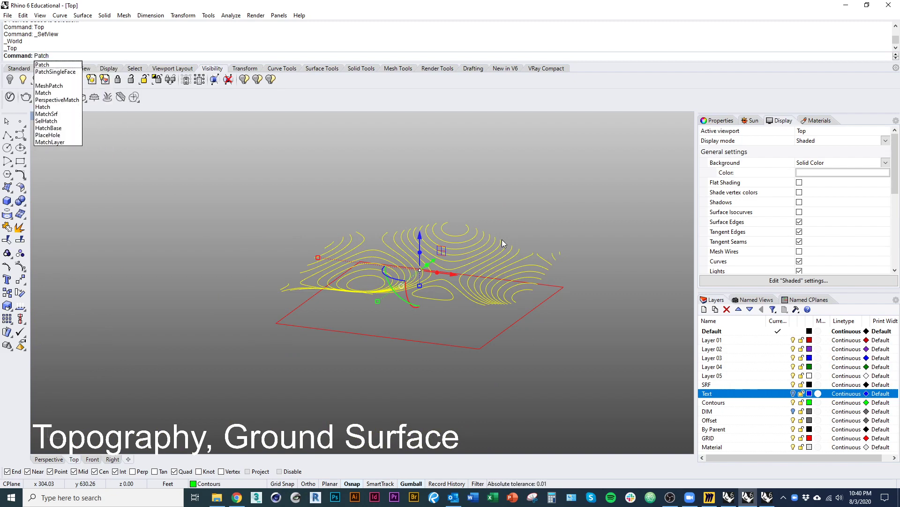
pyautogui.press('Return')
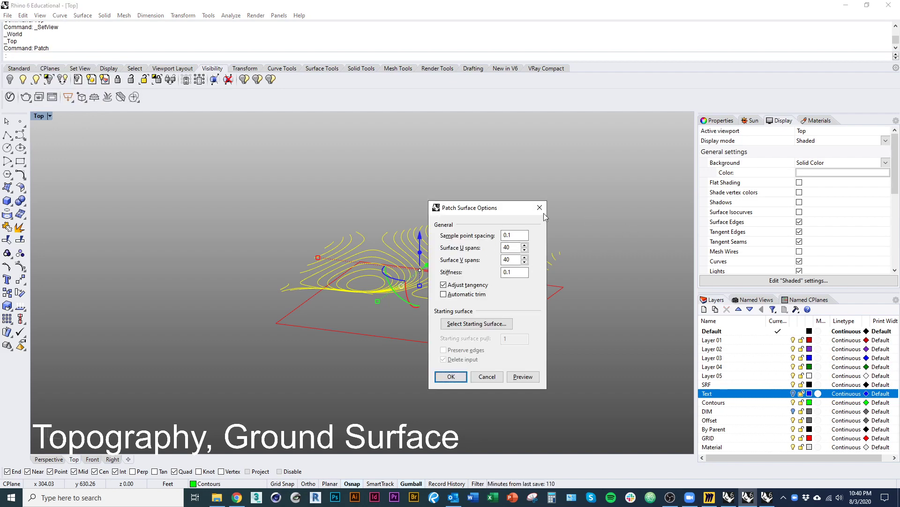
pyautogui.moveTo(544, 213); pyautogui.dragTo(220, 181)
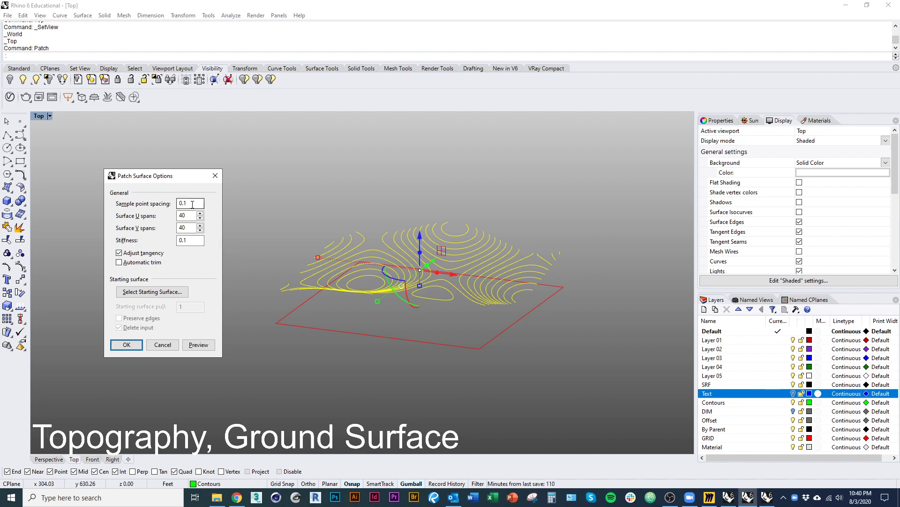
pyautogui.click(199, 345)
pyautogui.keyDown('ctrl'); pyautogui.keyDown('shift'); pyautogui.moveTo(356, 239); pyautogui.dragTo(346, 259, button='right'); pyautogui.keyUp('shift'); pyautogui.keyUp('ctrl')
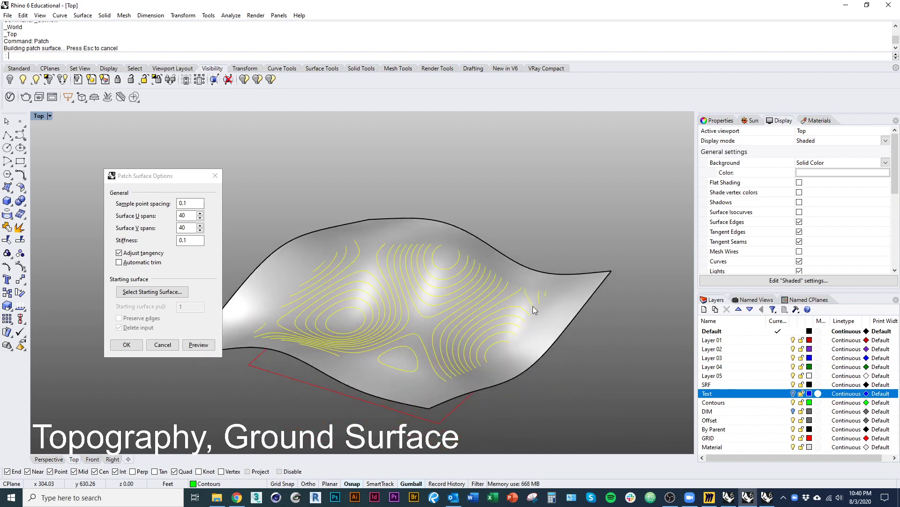
pyautogui.keyDown('ctrl'); pyautogui.keyDown('shift'); pyautogui.moveTo(488, 282); pyautogui.dragTo(360, 301, button='right'); pyautogui.keyUp('shift'); pyautogui.keyUp('ctrl')
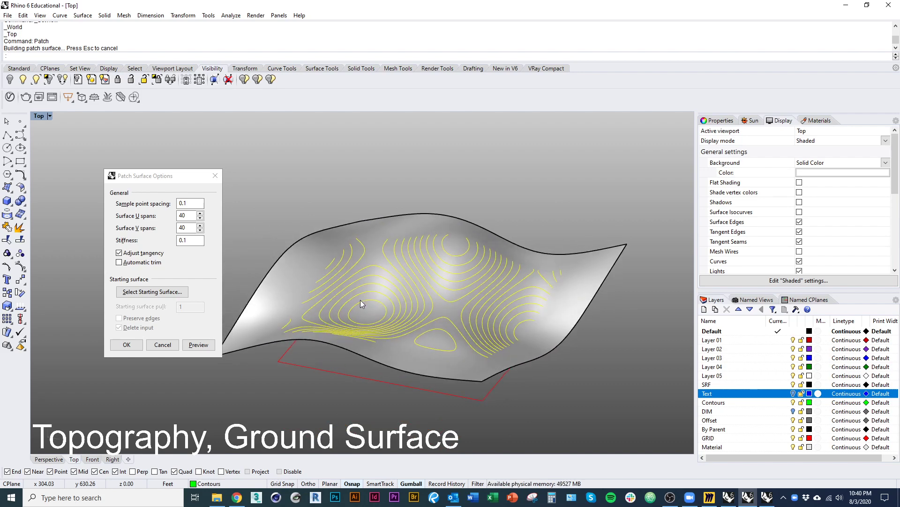
# Step: Set the patch stiffness to 1 and preview the surface
pyautogui.click(158, 242)
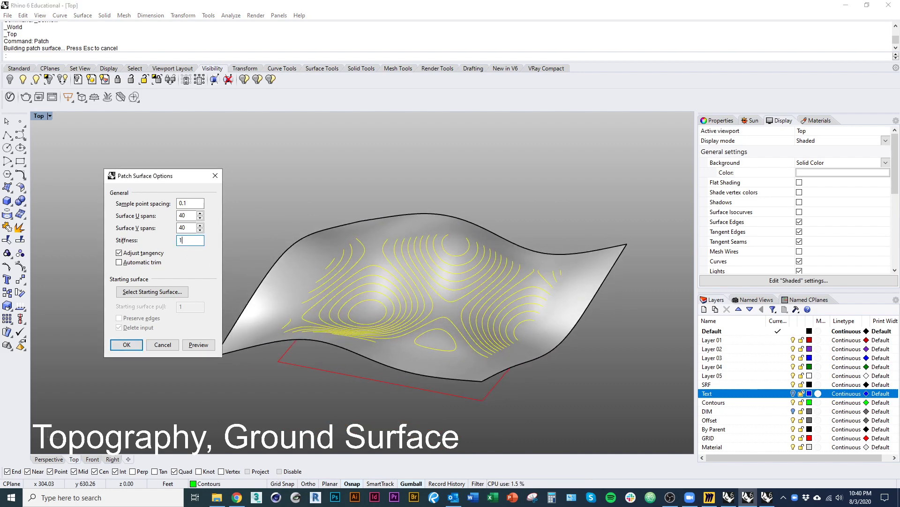
pyautogui.click(198, 345)
pyautogui.keyDown('ctrl'); pyautogui.keyDown('shift'); pyautogui.moveTo(419, 385); pyautogui.dragTo(453, 386, button='right'); pyautogui.keyUp('shift'); pyautogui.keyUp('ctrl')
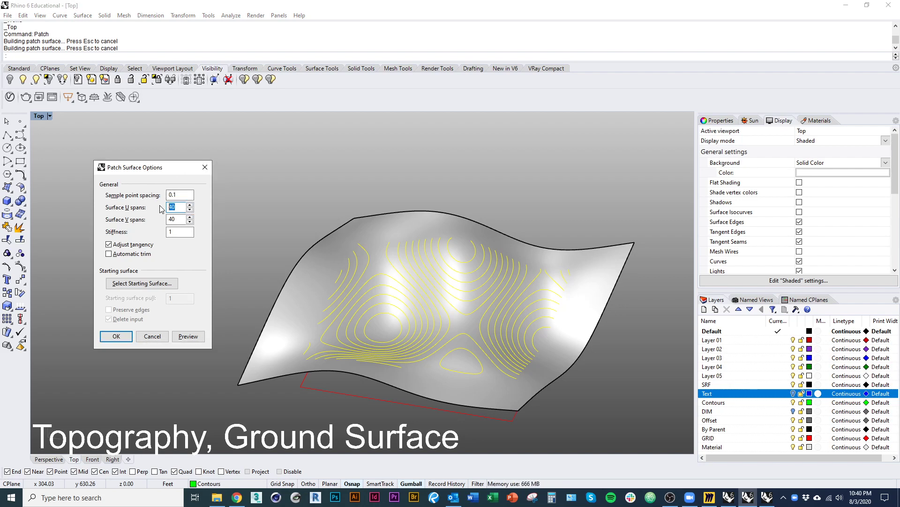
# Step: Set the patch's surface U and V spans to 80 each and preview the surface
pyautogui.write('80')
pyautogui.press('Tab')
pyautogui.write('8')
pyautogui.click(188, 335)
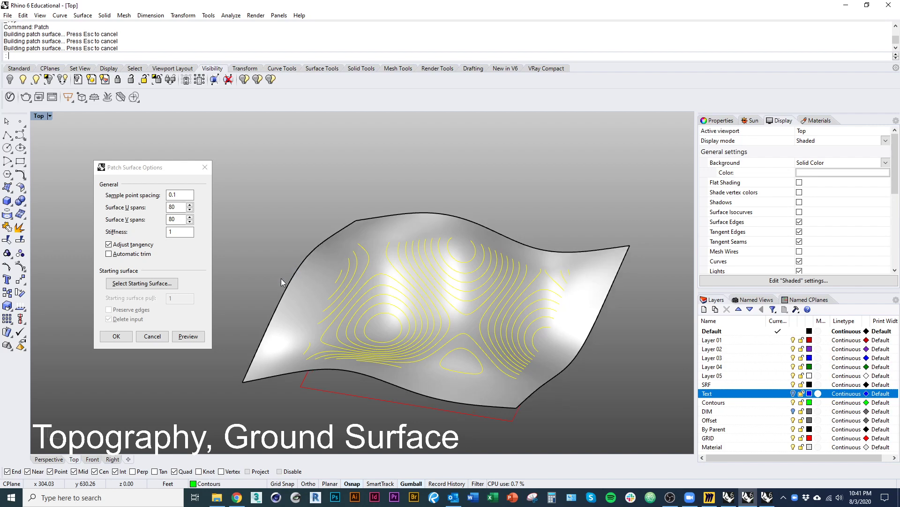
pyautogui.moveTo(406, 313); pyautogui.dragTo(184, 362, button='right')
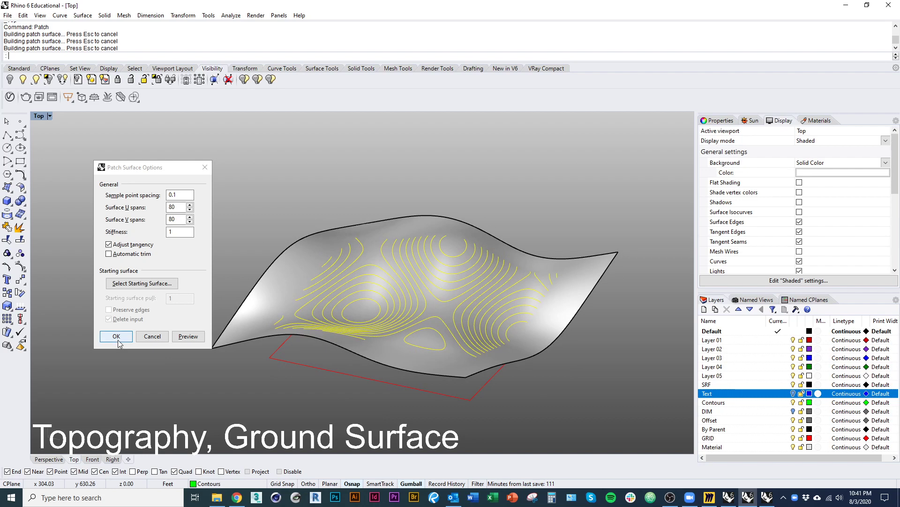
# Step: Set the surface U and V spans to 40 each, preview the patch and create the ground surface
pyautogui.click(147, 213)
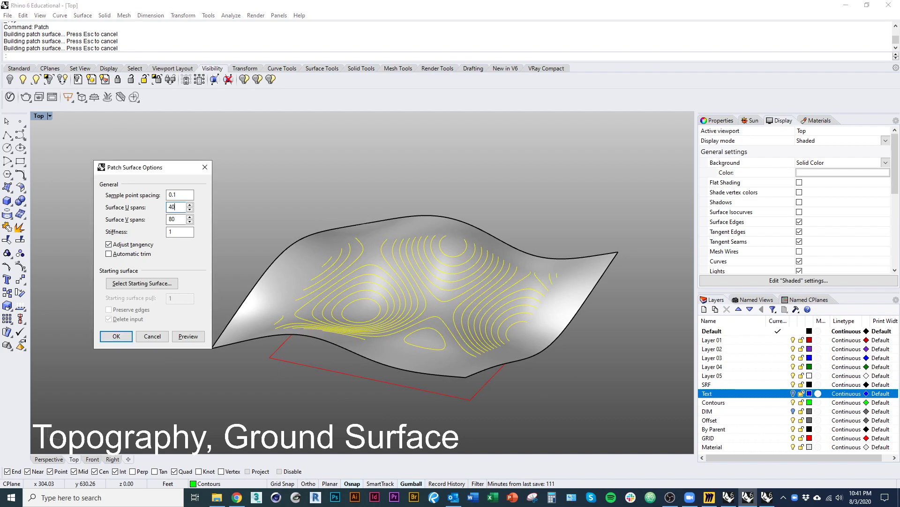
pyautogui.moveTo(180, 220); pyautogui.dragTo(142, 220)
pyautogui.click(196, 340)
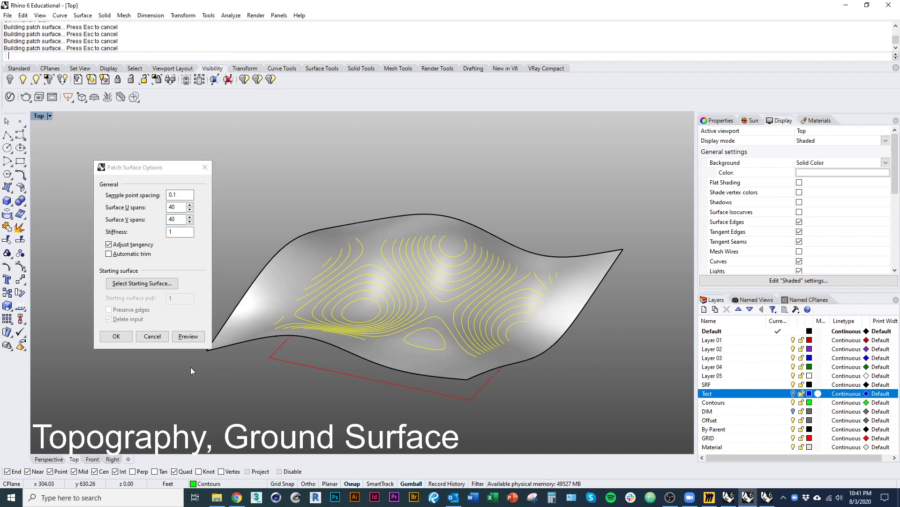
pyautogui.click(178, 206)
pyautogui.click(115, 337)
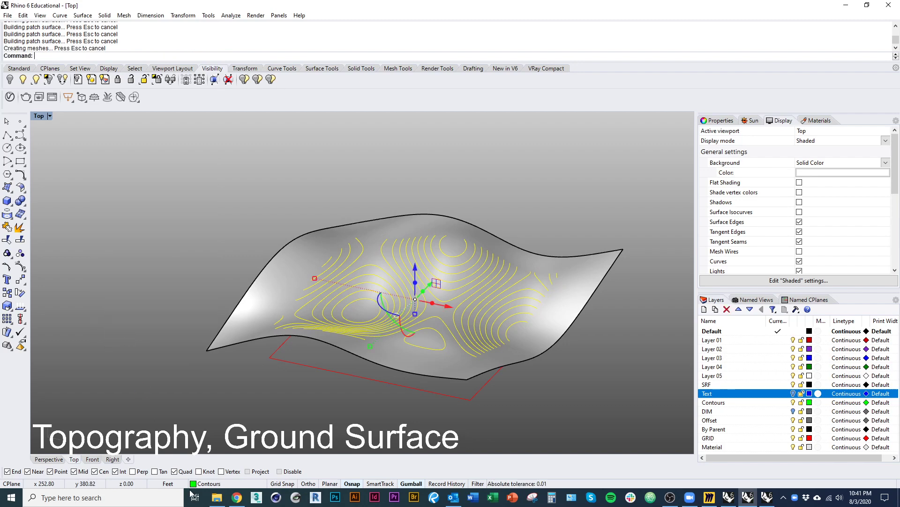
# Step: Deselect the contours, select the new patch surface and inspect its shape against them from above
pyautogui.click(209, 421)
pyautogui.moveTo(209, 421); pyautogui.dragTo(401, 395, button='right')
pyautogui.click(401, 392)
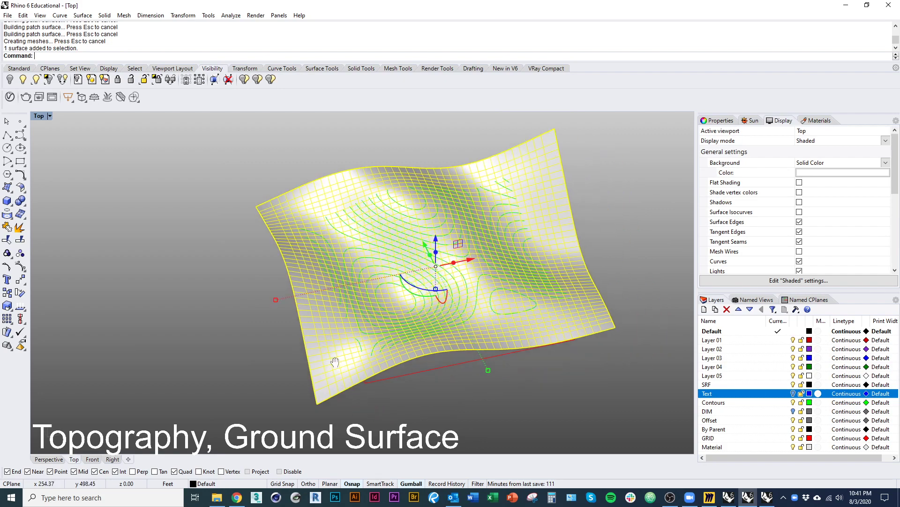
pyautogui.moveTo(335, 362); pyautogui.dragTo(279, 303, button='right')
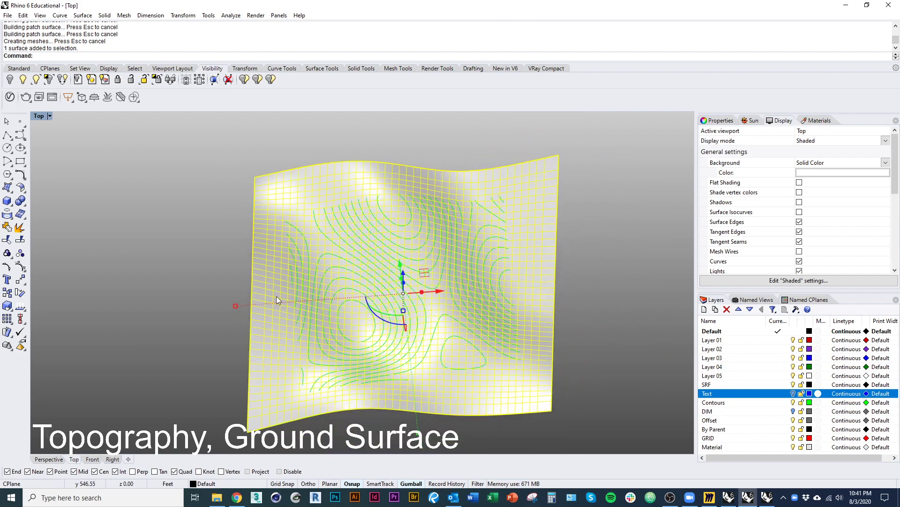
pyautogui.keyDown('shift'); pyautogui.moveTo(397, 250); pyautogui.dragTo(418, 200, button='right'); pyautogui.keyUp('shift')
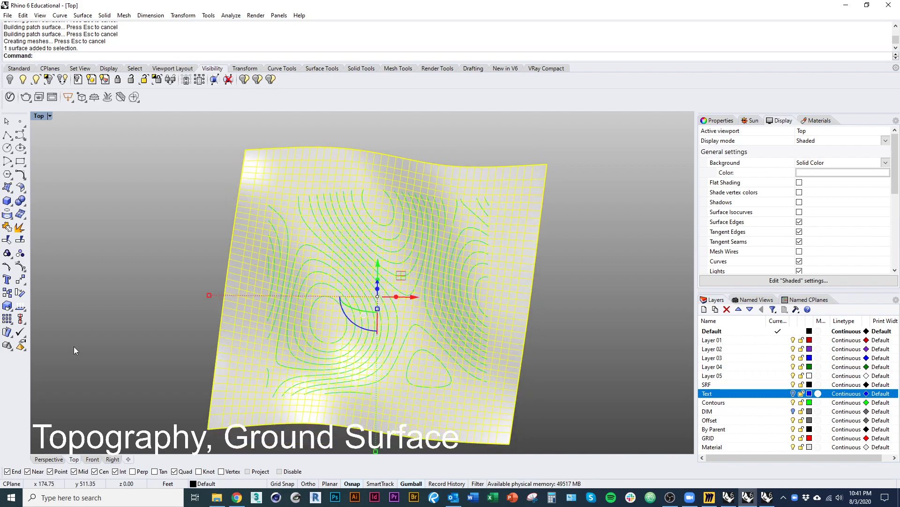
# Step: Show the patch surface's control points to inspect their density, undo and redo the patch, and hide the points
pyautogui.click(20, 267)
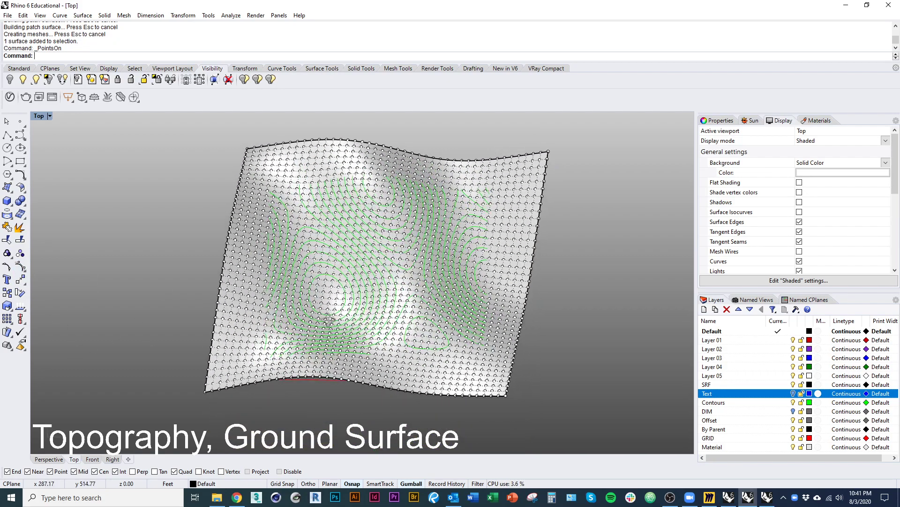
pyautogui.moveTo(330, 320); pyautogui.dragTo(211, 158, button='right')
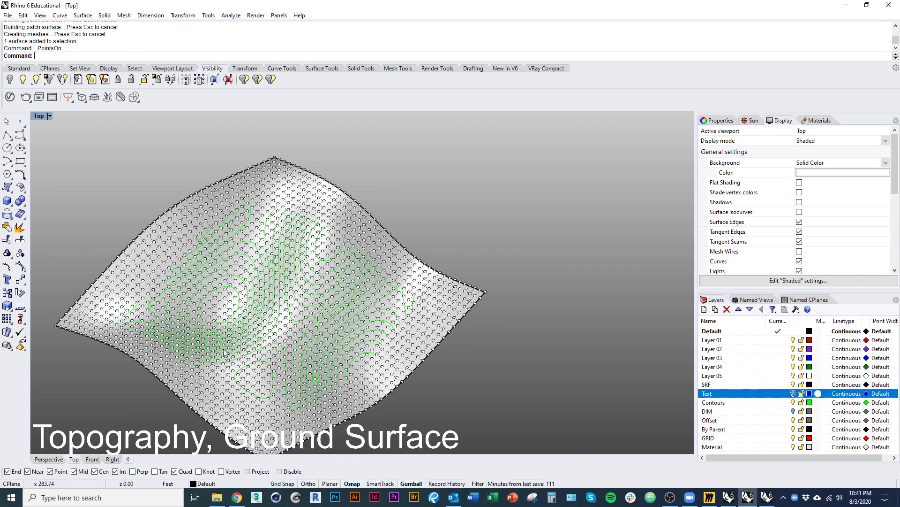
pyautogui.hotkey('ctrl', 'z')
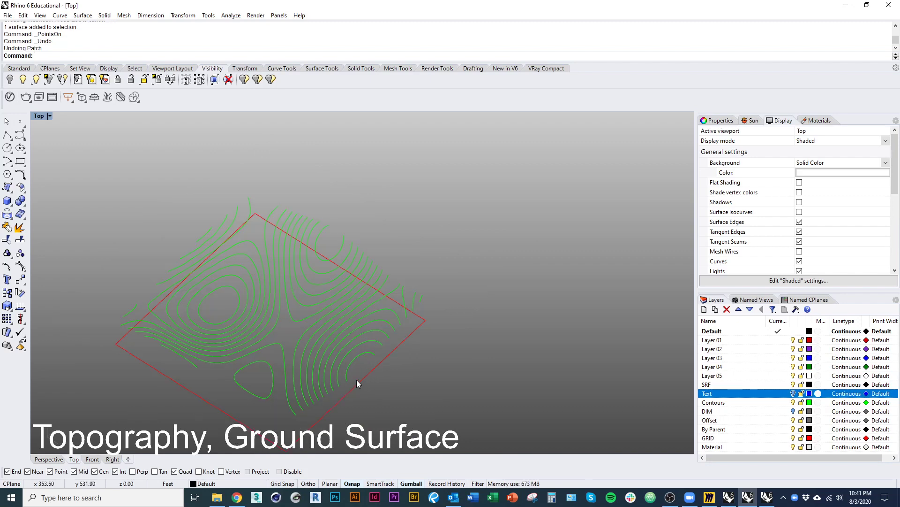
pyautogui.hotkey('ctrl', 'y')
pyautogui.press('Escape')
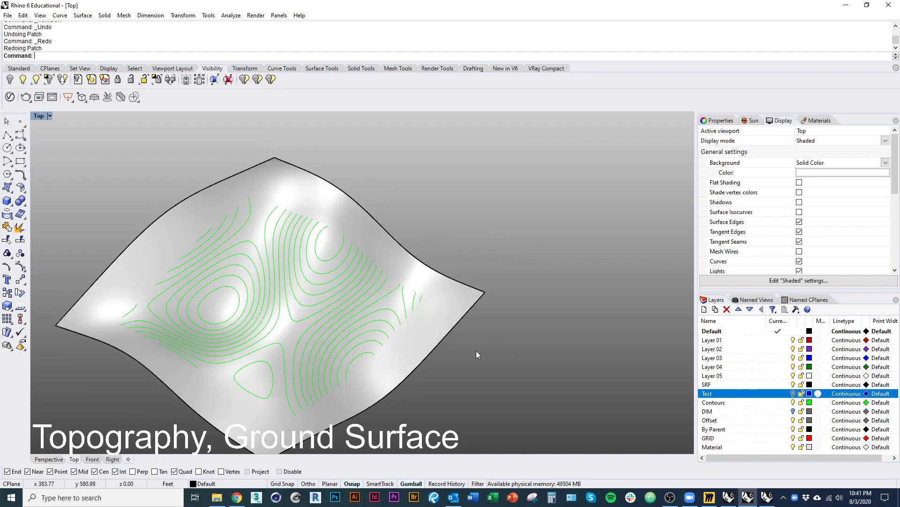
# Step: Compare the patch surface's extent with the red site boundary in a wireframe plan view, and return to shaded display
pyautogui.click(406, 372)
pyautogui.keyDown('ctrl'); pyautogui.keyDown('shift'); pyautogui.moveTo(418, 361); pyautogui.dragTo(456, 382, button='right'); pyautogui.keyUp('shift'); pyautogui.keyUp('ctrl')
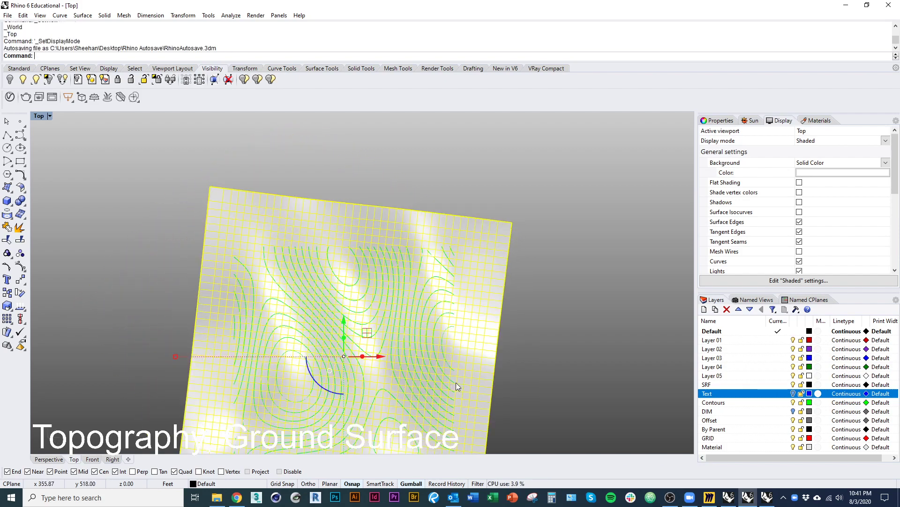
pyautogui.hotkey('ctrl', 'alt', 'w')
pyautogui.moveTo(440, 282); pyautogui.dragTo(434, 280, button='right')
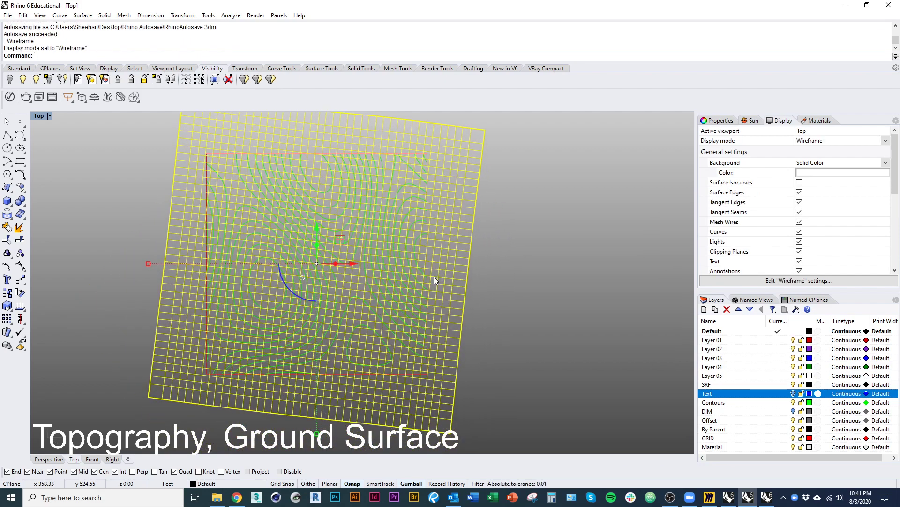
pyautogui.click(425, 378)
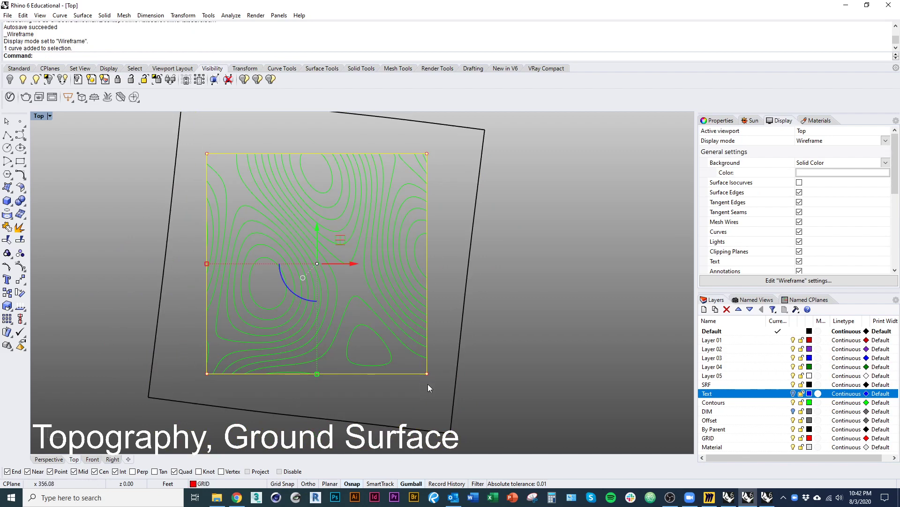
pyautogui.moveTo(428, 387)
pyautogui.keyDown('ctrl'); pyautogui.keyDown('shift'); pyautogui.mouseDown(button='right')
pyautogui.moveTo(438, 388)
pyautogui.moveTo(402, 362)
pyautogui.moveTo(375, 362)
pyautogui.mouseUp(button='right'); pyautogui.keyUp('shift'); pyautogui.keyUp('ctrl')
pyautogui.press('Escape')
pyautogui.hotkey('ctrl', 'alt', 's')
# Step: Select all contours without the red site boundary and create a solid bounding box around them in world coordinates
pyautogui.moveTo(141, 124); pyautogui.dragTo(534, 418)
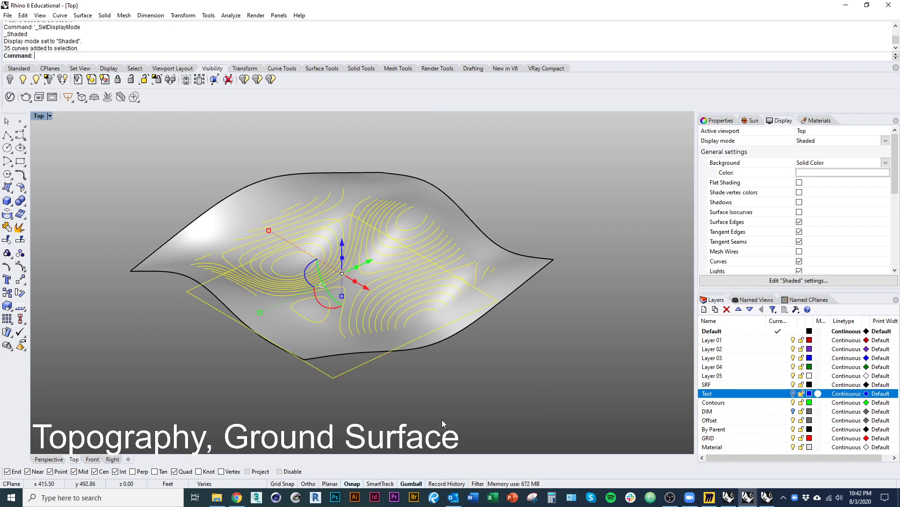
pyautogui.keyDown('ctrl'); pyautogui.click(399, 346); pyautogui.keyUp('ctrl')
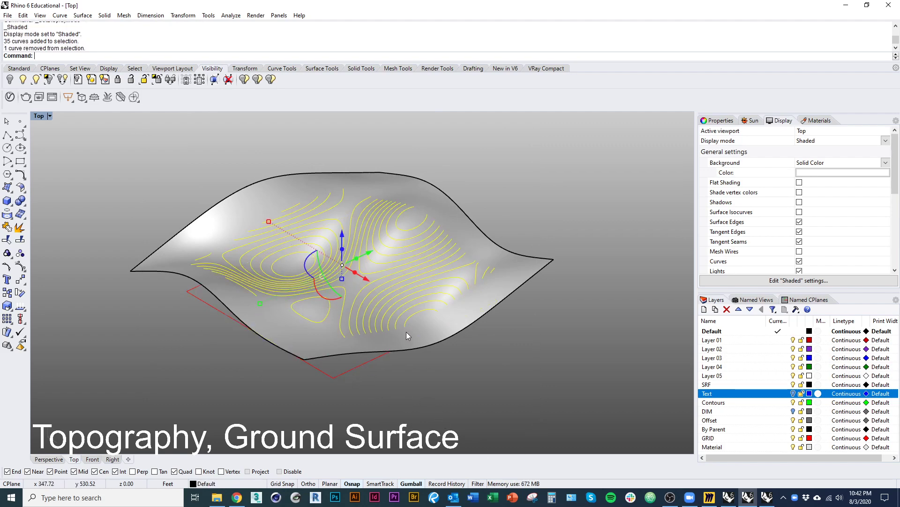
pyautogui.moveTo(157, 122); pyautogui.dragTo(553, 363)
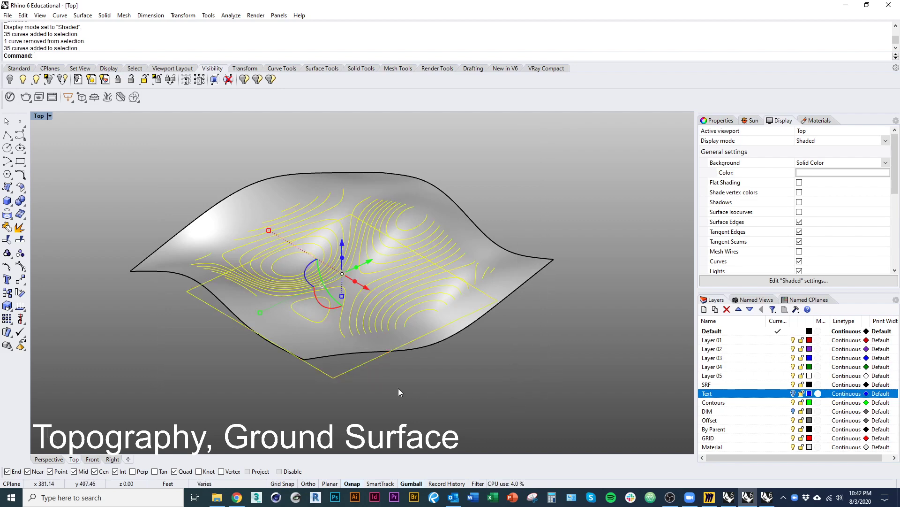
pyautogui.keyDown('ctrl'); pyautogui.click(358, 367); pyautogui.keyUp('ctrl')
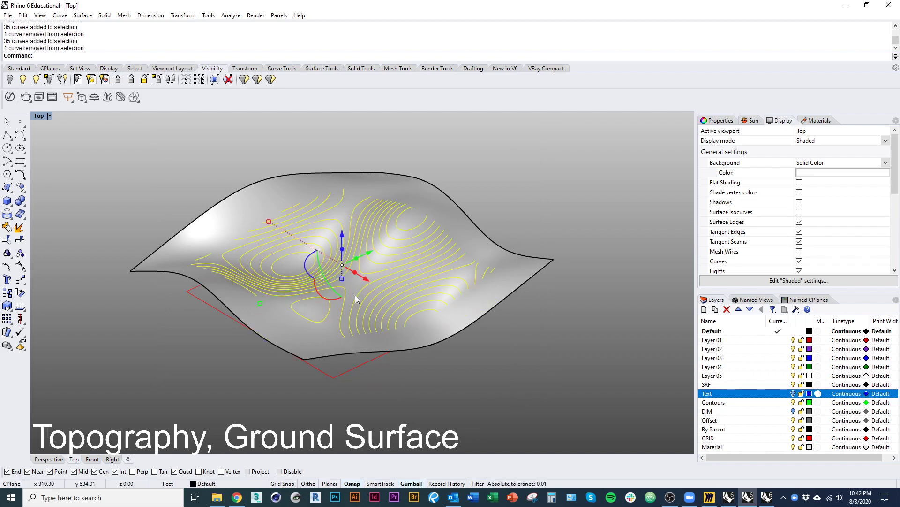
pyautogui.write('BoundingBox')
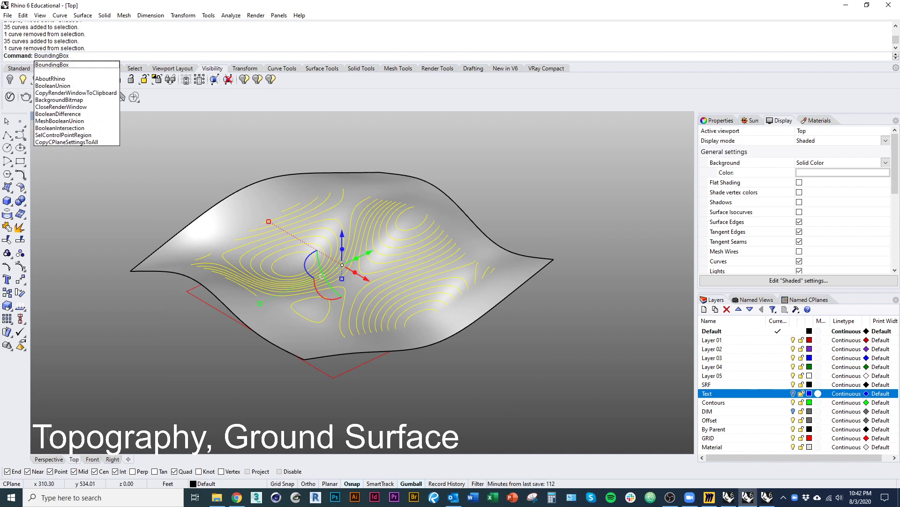
pyautogui.press('Return')
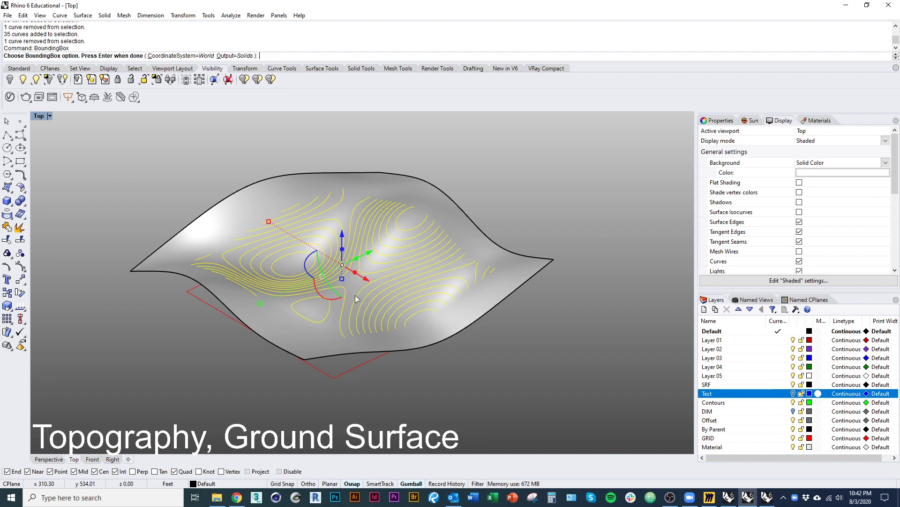
pyautogui.press('Return')
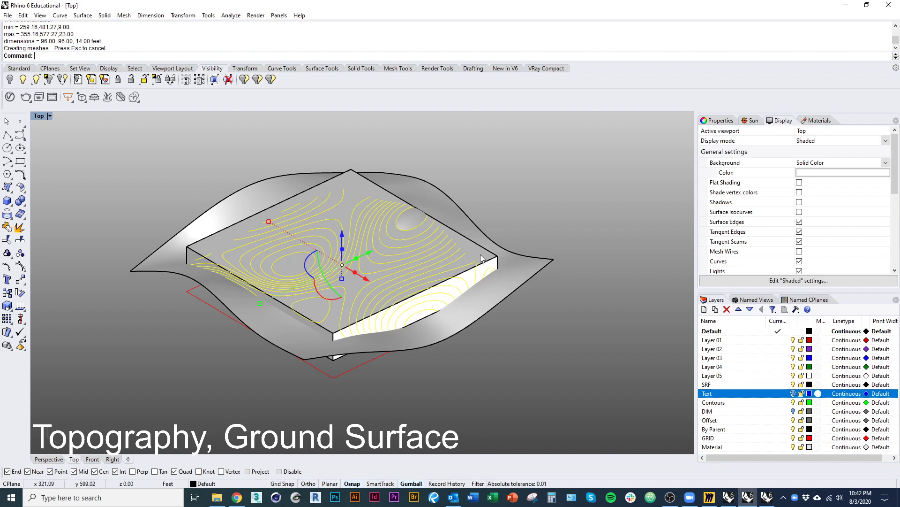
# Step: Examine how the top of the bounding box meets the highest contour and the patch surface, from the side and above
pyautogui.keyDown('ctrl'); pyautogui.keyDown('shift'); pyautogui.moveTo(450, 284); pyautogui.dragTo(410, 169, button='right'); pyautogui.keyUp('shift'); pyautogui.keyUp('ctrl')
pyautogui.scroll(12, 411, 219)
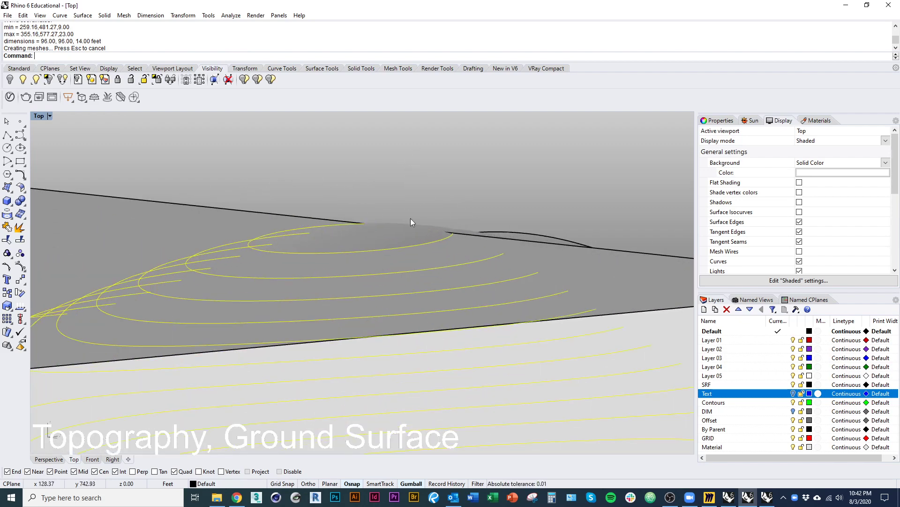
pyautogui.keyDown('ctrl'); pyautogui.keyDown('shift'); pyautogui.moveTo(309, 247); pyautogui.dragTo(353, 243, button='right'); pyautogui.keyUp('shift'); pyautogui.keyUp('ctrl')
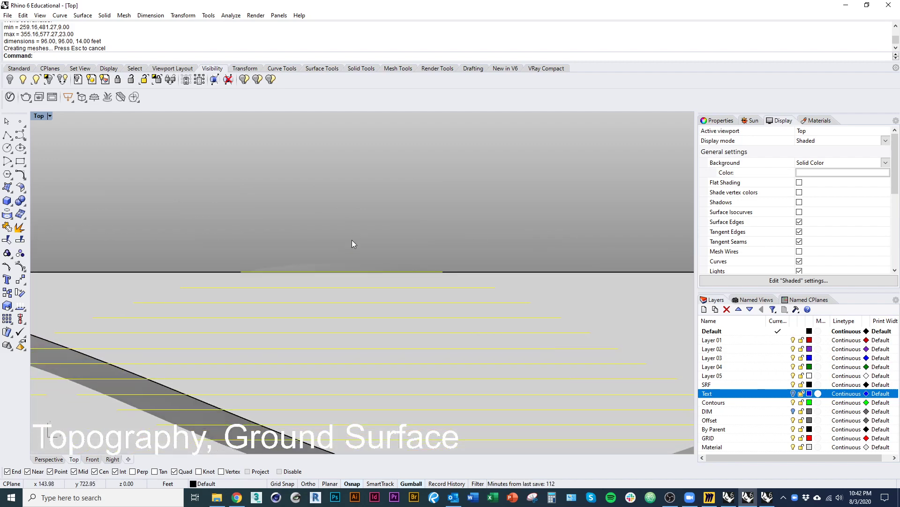
pyautogui.scroll(-10, 345, 242)
pyautogui.keyDown('ctrl'); pyautogui.keyDown('shift'); pyautogui.moveTo(330, 288); pyautogui.dragTo(405, 410, button='right'); pyautogui.keyUp('shift'); pyautogui.keyUp('ctrl')
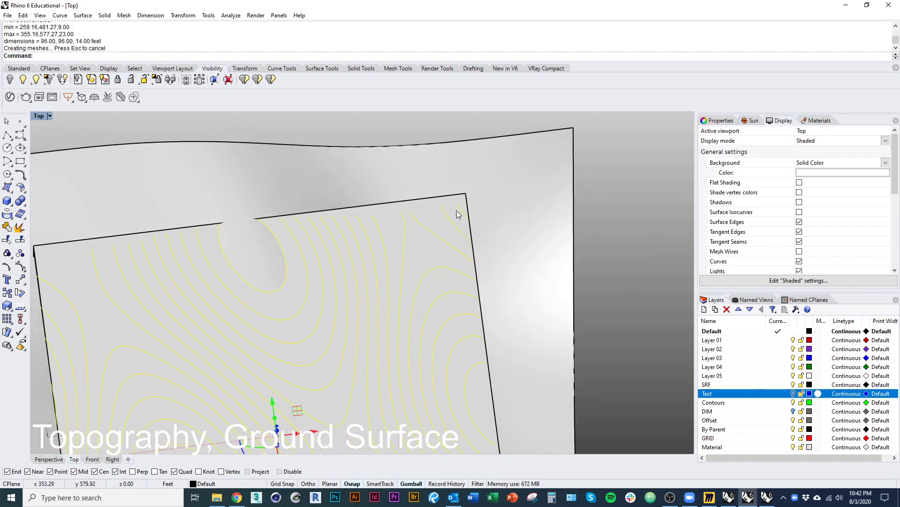
pyautogui.keyDown('ctrl'); pyautogui.keyDown('shift'); pyautogui.moveTo(483, 328); pyautogui.dragTo(452, 209, button='right'); pyautogui.keyUp('shift'); pyautogui.keyUp('ctrl')
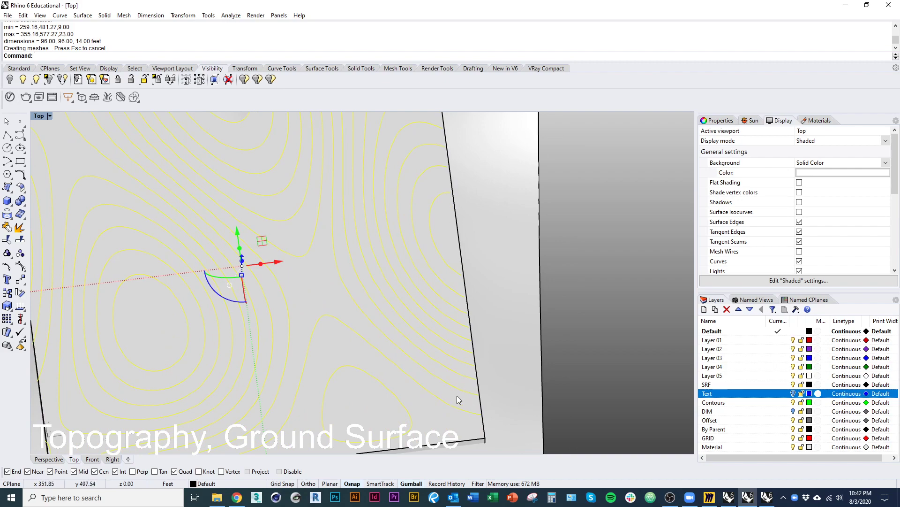
pyautogui.scroll(-3, 458, 399)
pyautogui.keyDown('ctrl'); pyautogui.keyDown('shift'); pyautogui.moveTo(490, 305); pyautogui.dragTo(422, 244, button='right'); pyautogui.keyUp('shift'); pyautogui.keyUp('ctrl')
pyautogui.scroll(-3, 414, 343)
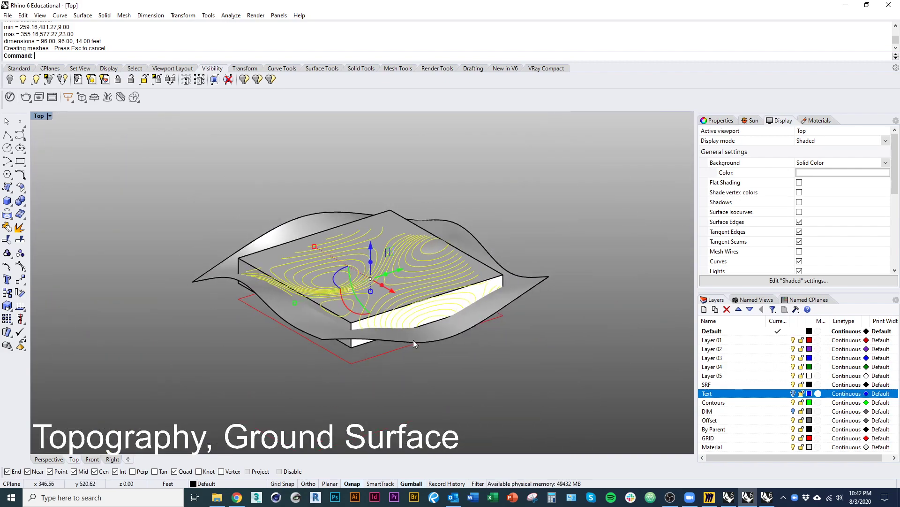
pyautogui.moveTo(413, 340); pyautogui.dragTo(404, 371, button='right')
# Step: Select the bounding box and inspect where the patch surface rises through its top, sides and underside
pyautogui.click(495, 319)
pyautogui.moveTo(479, 401); pyautogui.dragTo(461, 374, button='right')
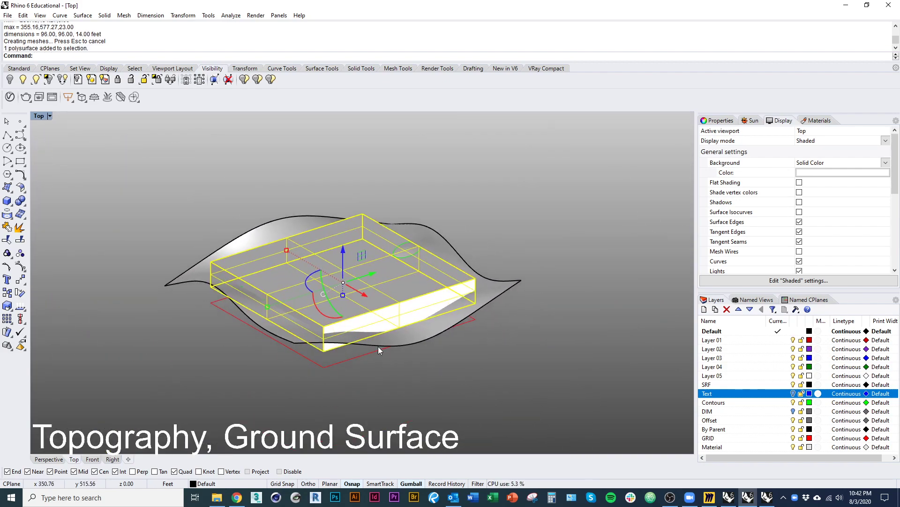
pyautogui.keyDown('ctrl'); pyautogui.keyDown('shift'); pyautogui.moveTo(378, 347); pyautogui.dragTo(349, 357, button='right'); pyautogui.keyUp('shift'); pyautogui.keyUp('ctrl')
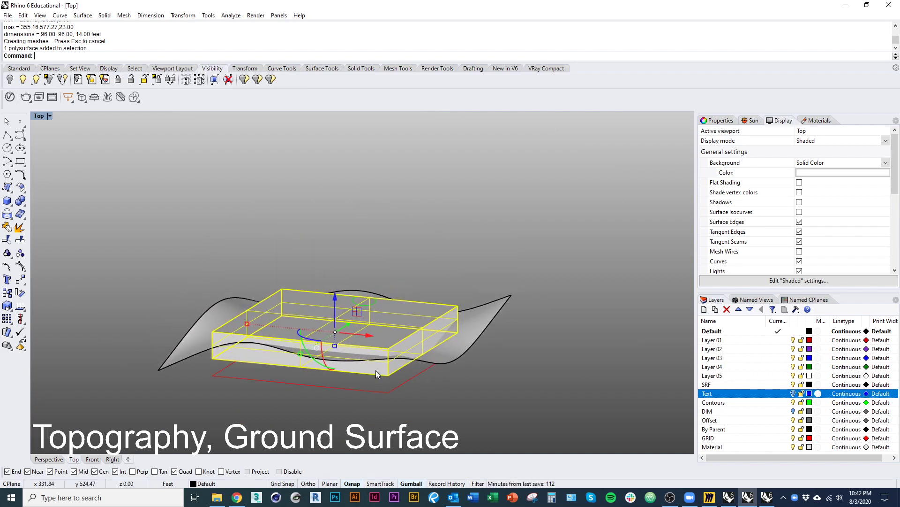
pyautogui.keyDown('ctrl'); pyautogui.keyDown('shift'); pyautogui.moveTo(412, 330); pyautogui.dragTo(399, 351, button='right'); pyautogui.keyUp('shift'); pyautogui.keyUp('ctrl')
pyautogui.press('Escape')
pyautogui.scroll(12, 406, 308)
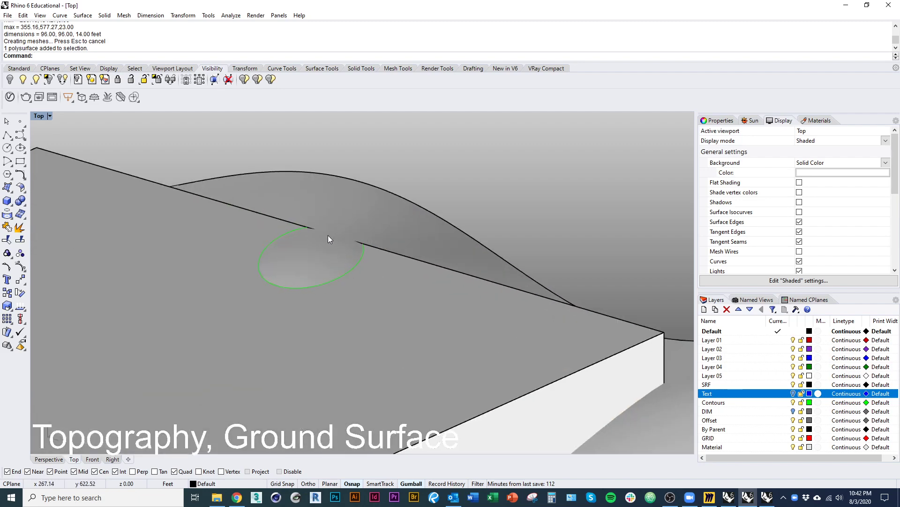
pyautogui.scroll(-10, 236, 243)
pyautogui.keyDown('ctrl'); pyautogui.keyDown('shift'); pyautogui.moveTo(331, 283); pyautogui.dragTo(434, 332, button='right'); pyautogui.keyUp('shift'); pyautogui.keyUp('ctrl')
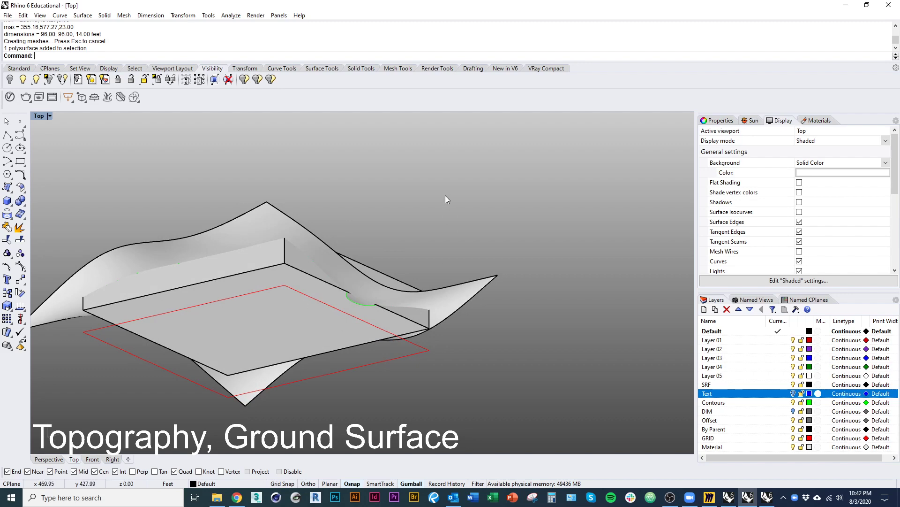
pyautogui.keyDown('ctrl'); pyautogui.keyDown('shift'); pyautogui.moveTo(328, 217); pyautogui.dragTo(355, 310, button='right'); pyautogui.keyUp('shift'); pyautogui.keyUp('ctrl')
# Step: Try to scale the bounding box vertically with the gumball, and undo the scaling
pyautogui.click(356, 310)
pyautogui.keyDown('ctrl'); pyautogui.keyDown('shift'); pyautogui.moveTo(290, 404); pyautogui.dragTo(267, 376, button='right'); pyautogui.keyUp('shift'); pyautogui.keyUp('ctrl')
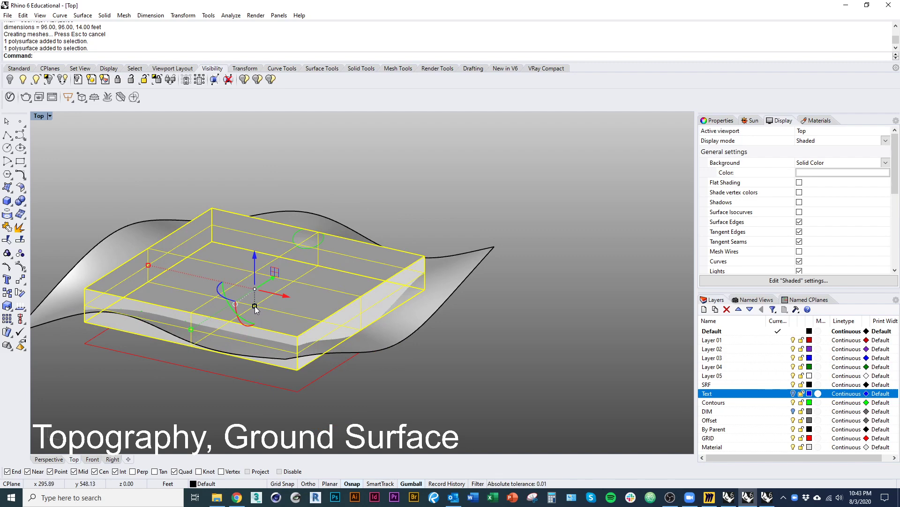
pyautogui.moveTo(254, 305); pyautogui.dragTo(258, 335)
pyautogui.hotkey('ctrl', 'z')
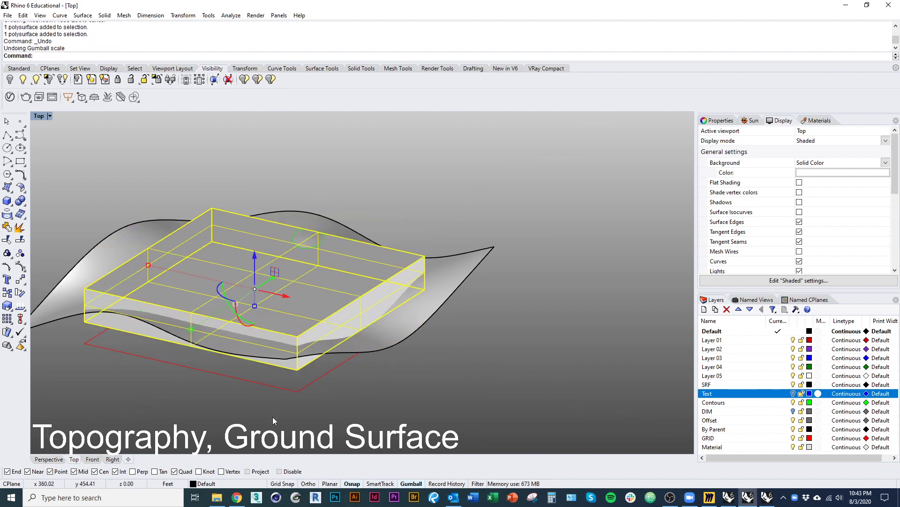
# Step: Try to stretch the bounding box vertically with Scale1D from a corner edge's midpoint, and undo the scaling
pyautogui.write('Scale1D')
pyautogui.press('Return')
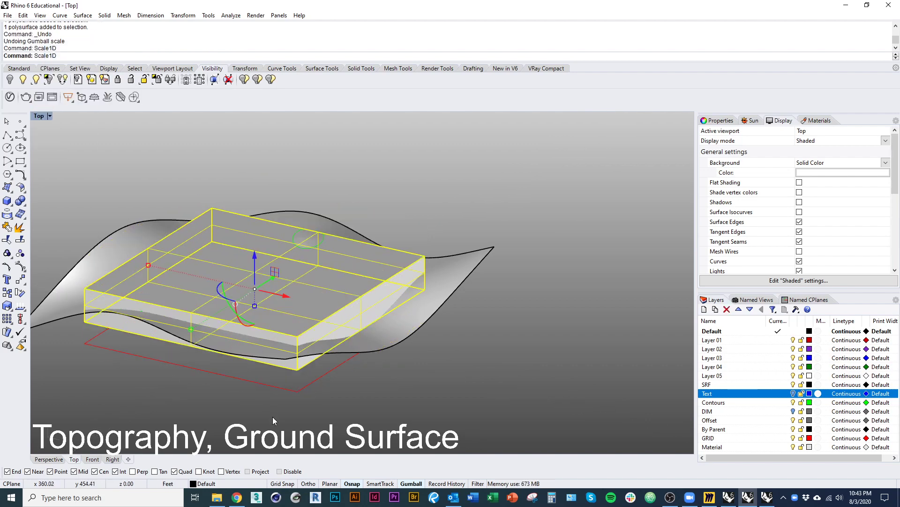
pyautogui.scroll(6, 430, 263)
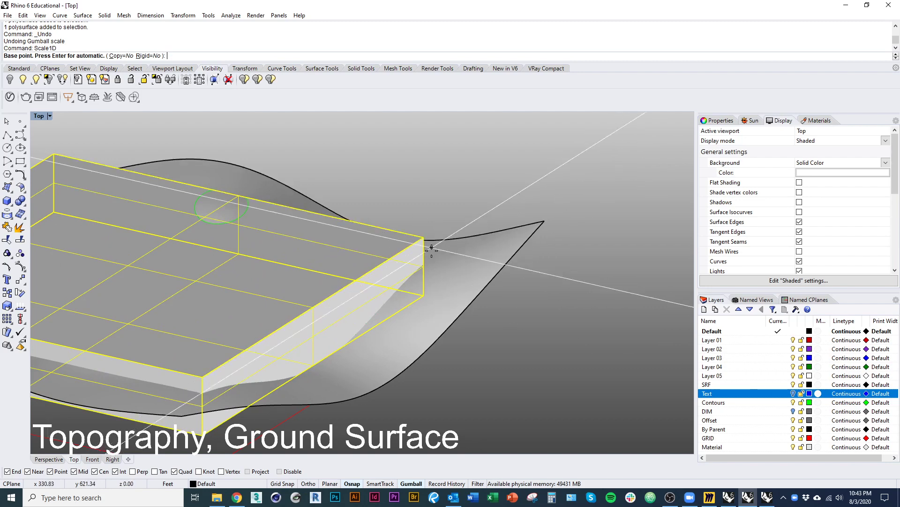
pyautogui.click(412, 256)
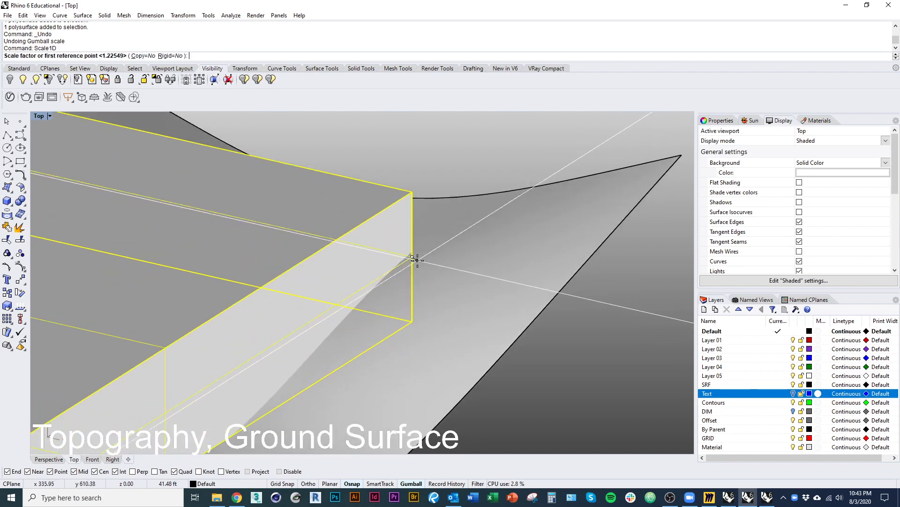
pyautogui.click(415, 186)
pyautogui.scroll(-3, 416, 187)
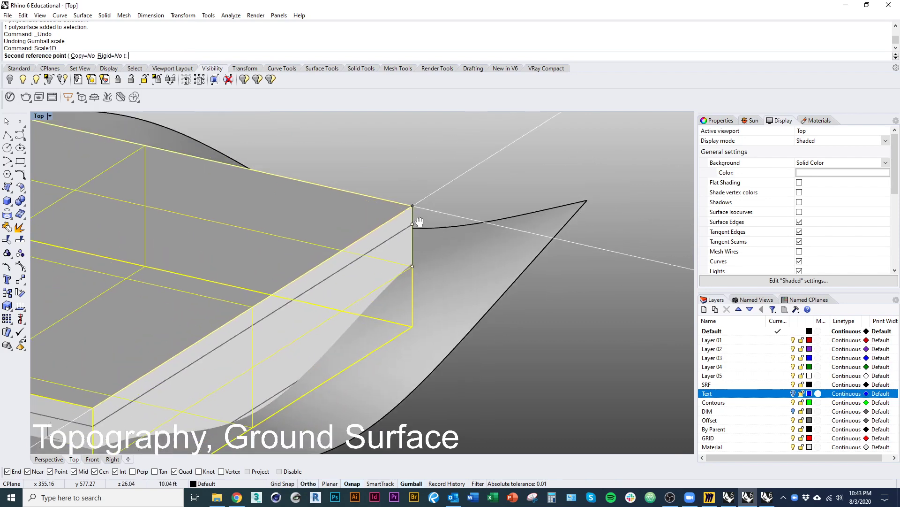
pyautogui.click(415, 246)
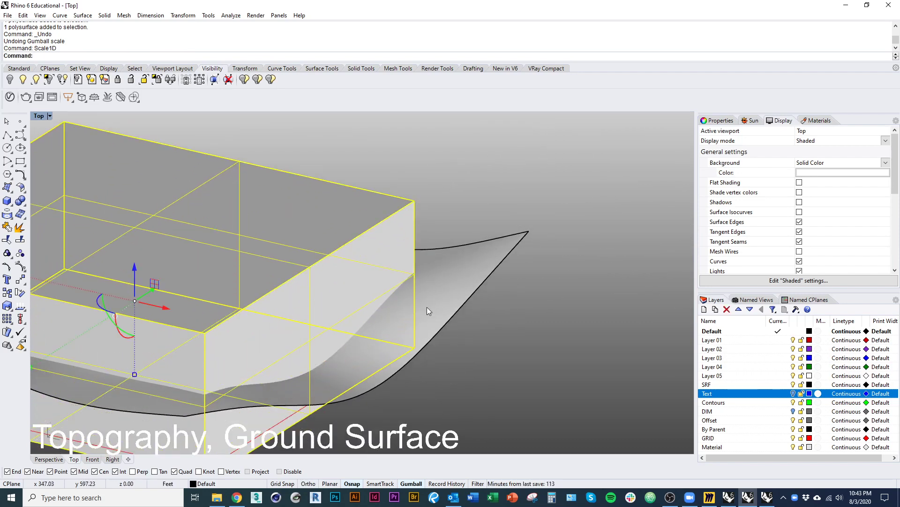
pyautogui.hotkey('ctrl', 'z')
pyautogui.press('Escape')
# Step: Duplicate the four top edges of the bounding box as curves with DupEdge
pyautogui.moveTo(349, 348); pyautogui.dragTo(384, 324, button='right')
pyautogui.scroll(-5, 384, 323)
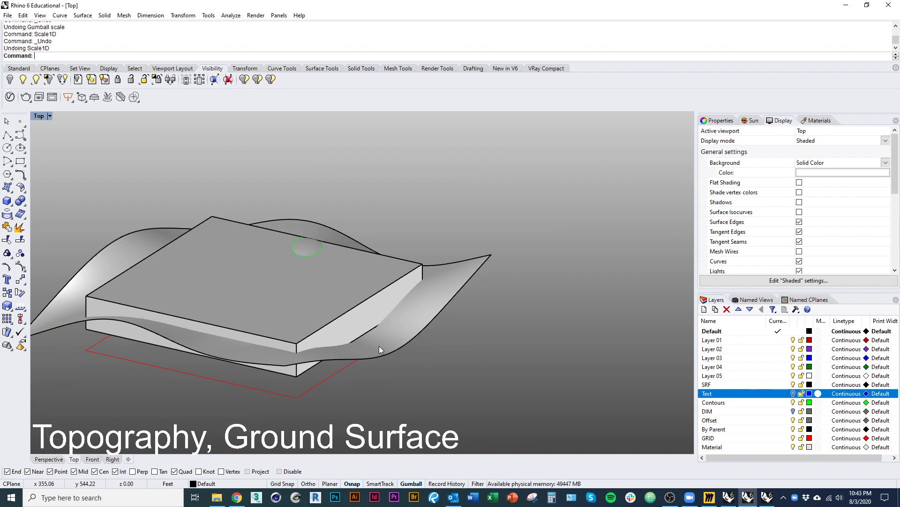
pyautogui.write('DupEdge')
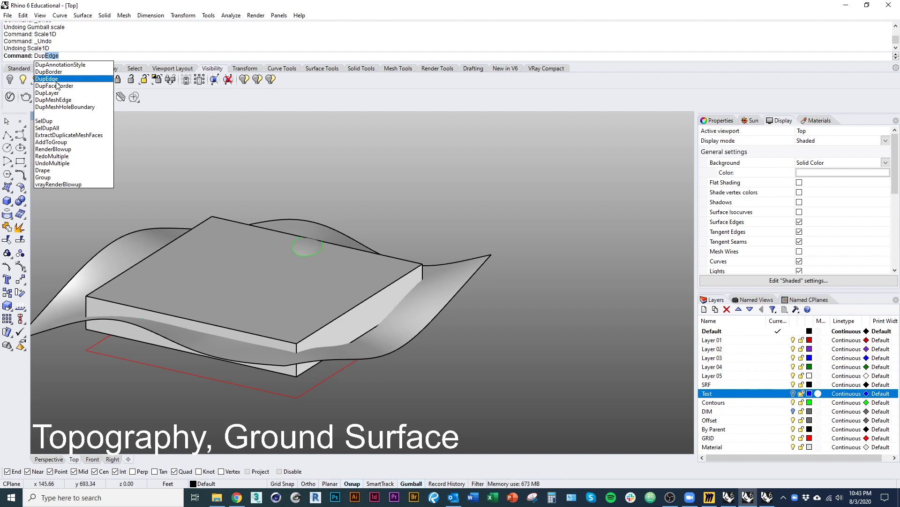
pyautogui.click(56, 80)
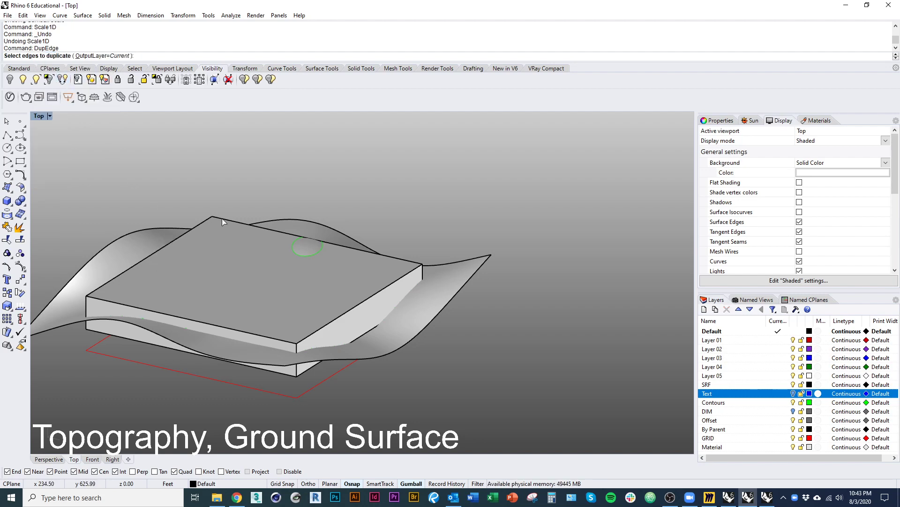
pyautogui.click(407, 260)
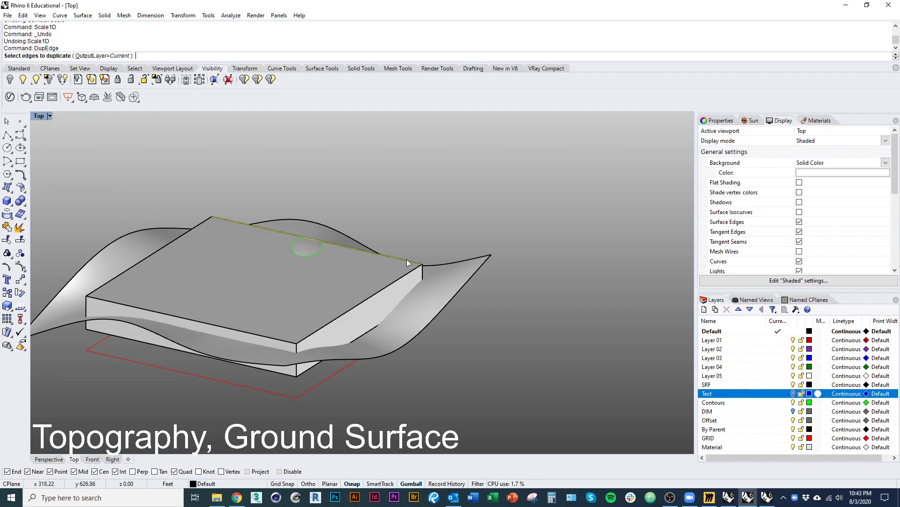
pyautogui.click(408, 276)
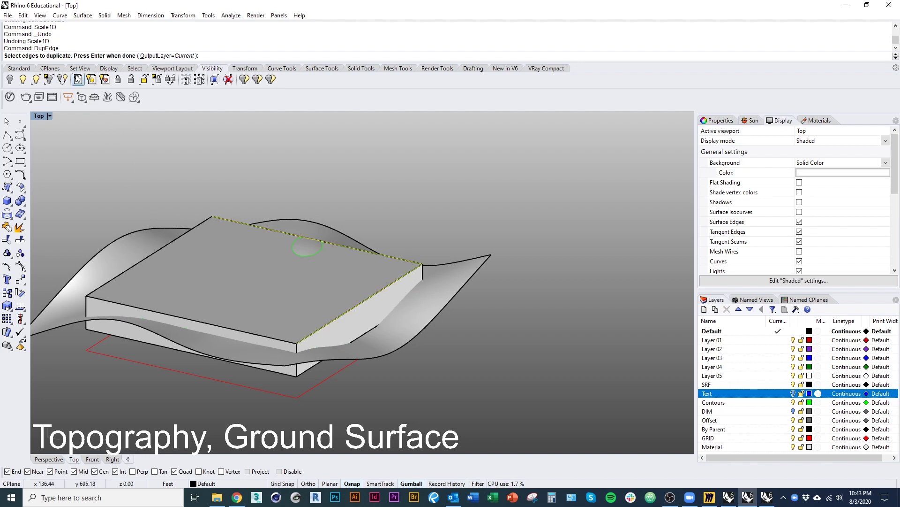
pyautogui.click(232, 331)
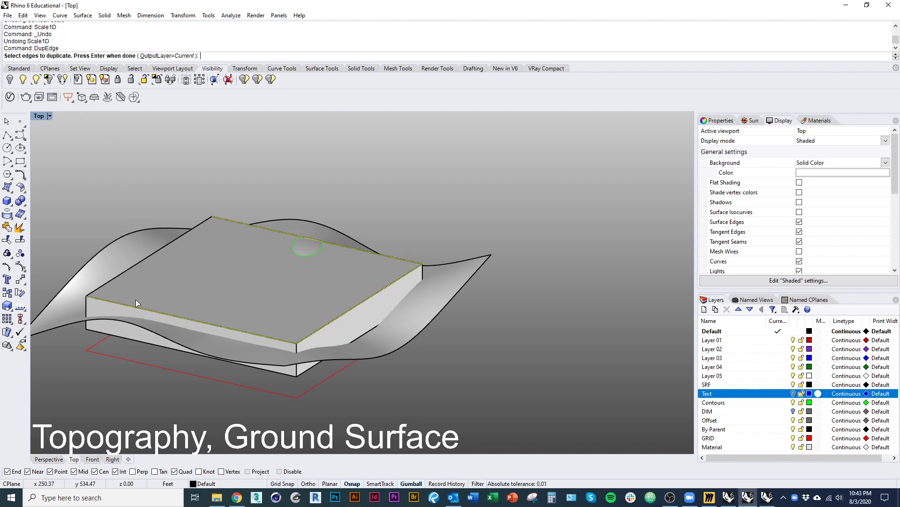
pyautogui.click(118, 280)
pyautogui.press('Return')
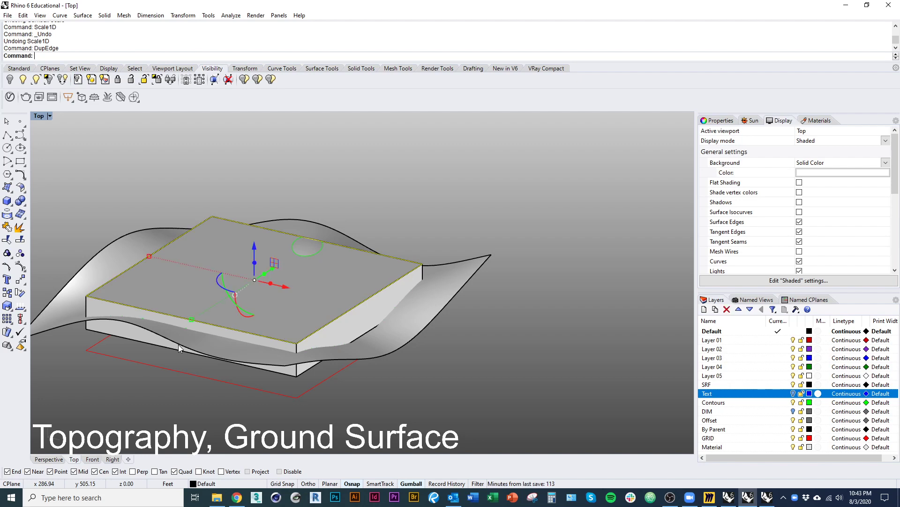
# Step: Move the four duplicated edge curves straight up with the gumball, clear of the bounding box and patch surface
pyautogui.moveTo(256, 245); pyautogui.dragTo(256, 195)
pyautogui.click(376, 201)
pyautogui.click(396, 232)
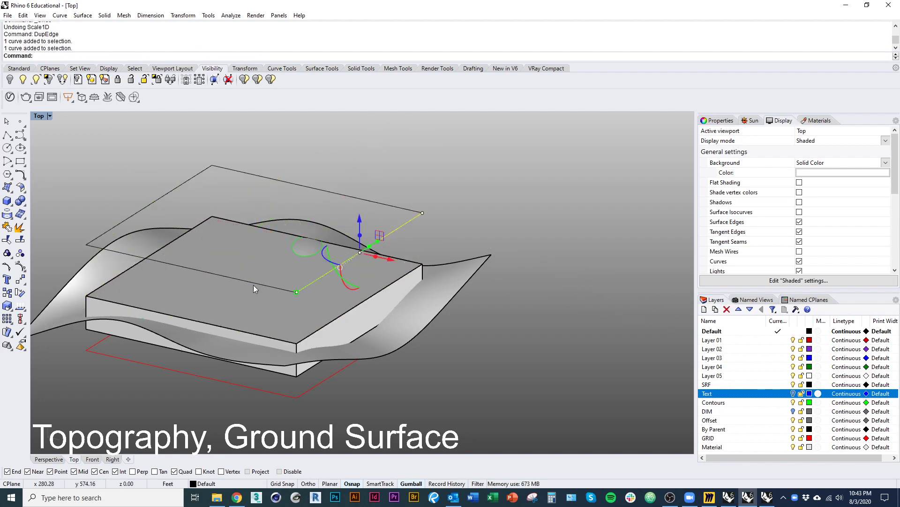
# Step: Delete the bounding box and the red base rectangle, keeping the patch surface, contours and raised edge curves
pyautogui.click(298, 374)
pyautogui.press('Delete')
pyautogui.moveTo(288, 375); pyautogui.dragTo(311, 318, button='right')
pyautogui.click(272, 351)
pyautogui.press('Delete')
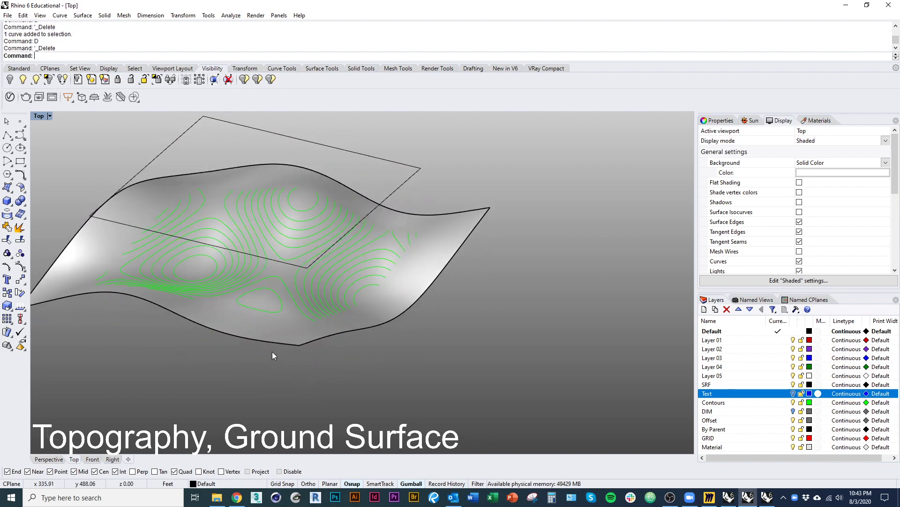
# Step: Trim away the patch surface outside the four raised edge curves and check the cut against them in the Top view
pyautogui.moveTo(272, 351); pyautogui.dragTo(155, 269, button='right')
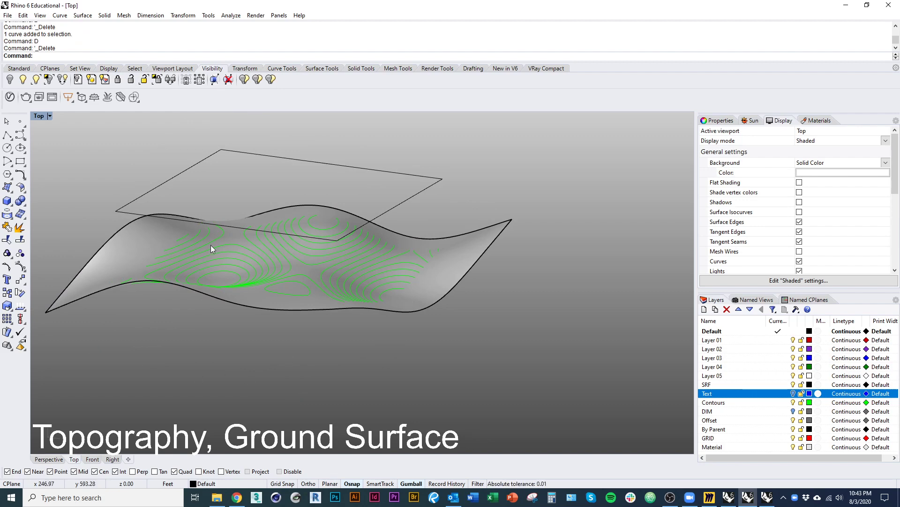
pyautogui.moveTo(212, 248); pyautogui.dragTo(240, 231, button='right')
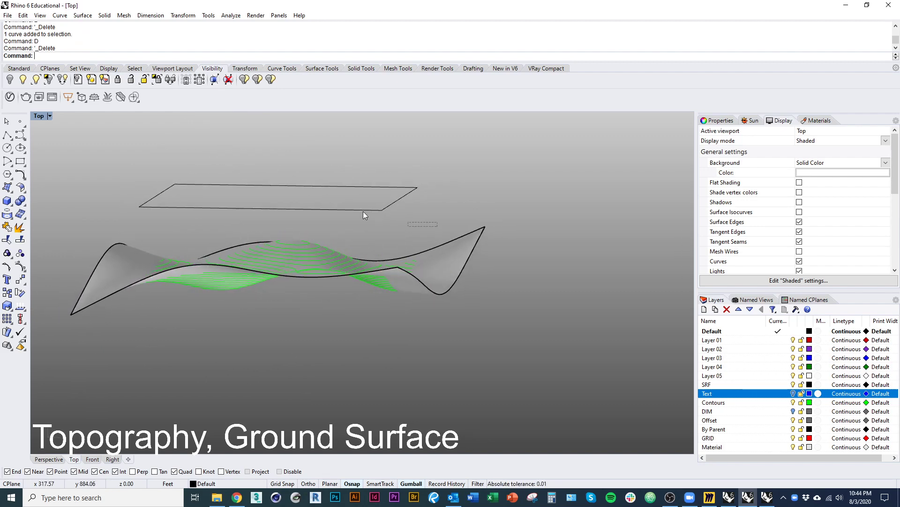
pyautogui.moveTo(363, 211); pyautogui.dragTo(69, 144)
pyautogui.moveTo(348, 177); pyautogui.dragTo(298, 215, button='right')
pyautogui.scroll(-2, 326, 310)
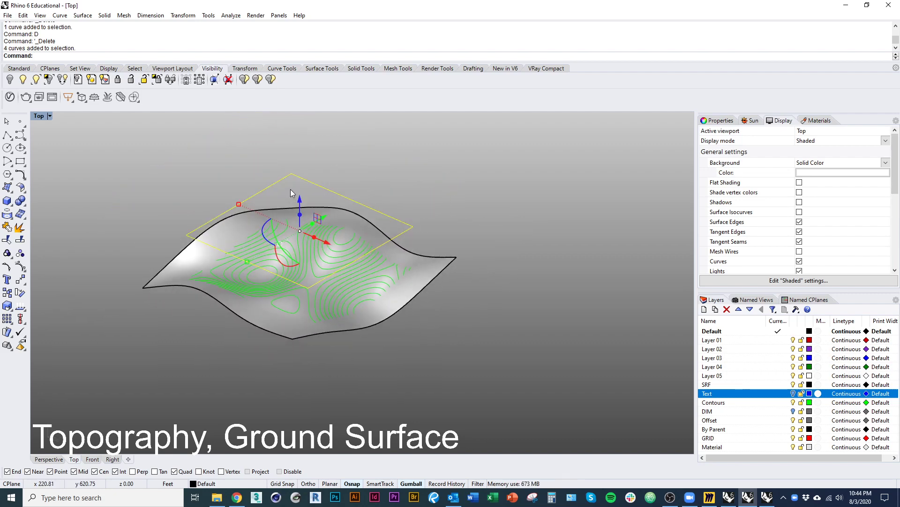
pyautogui.hotkey('ctrl', 't')
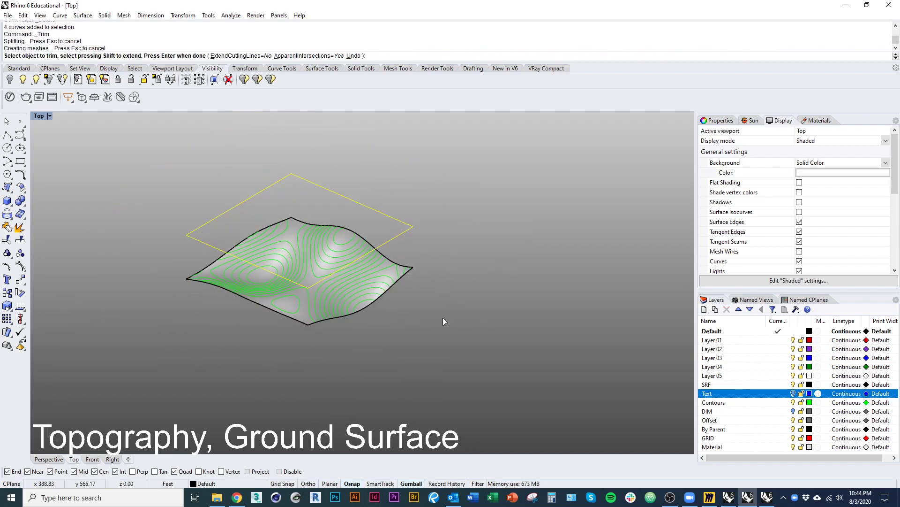
pyautogui.moveTo(442, 317); pyautogui.dragTo(427, 355, button='right')
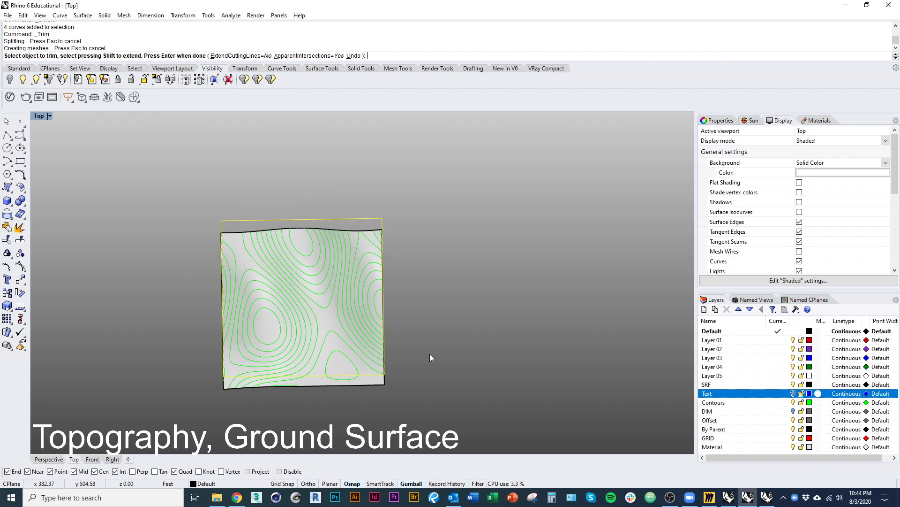
pyautogui.write('top')
pyautogui.press('Return')
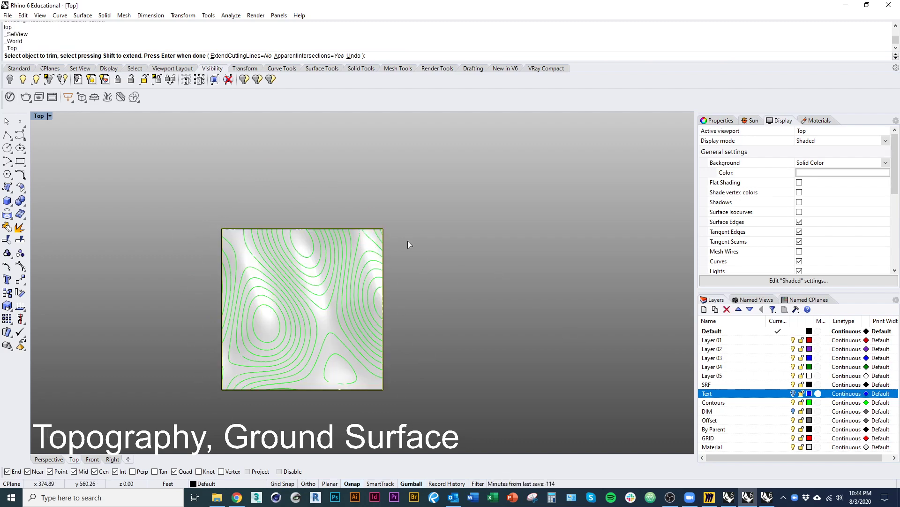
pyautogui.keyDown('ctrl'); pyautogui.keyDown('shift'); pyautogui.moveTo(459, 395); pyautogui.dragTo(413, 301, button='right'); pyautogui.keyUp('shift'); pyautogui.keyUp('ctrl')
pyautogui.keyDown('ctrl'); pyautogui.keyDown('shift'); pyautogui.moveTo(416, 341); pyautogui.dragTo(374, 205, button='right'); pyautogui.keyUp('shift'); pyautogui.keyUp('ctrl')
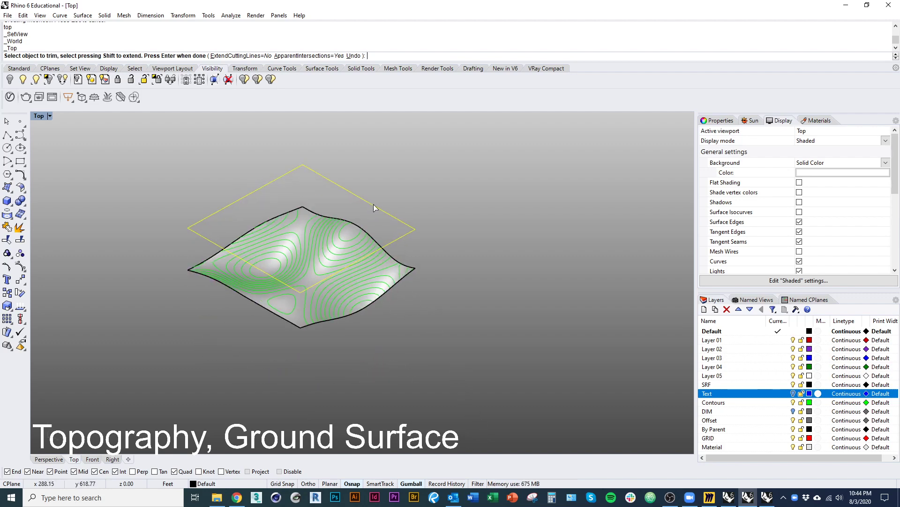
# Step: Undo the trim, the deletion of the box and base rectangle, and the upward move of the edge curves
pyautogui.hotkey('ctrl', 'z')
pyautogui.hotkey('ctrl', 'z')
pyautogui.hotkey('ctrl', 'z')
pyautogui.hotkey('ctrl', 'z')
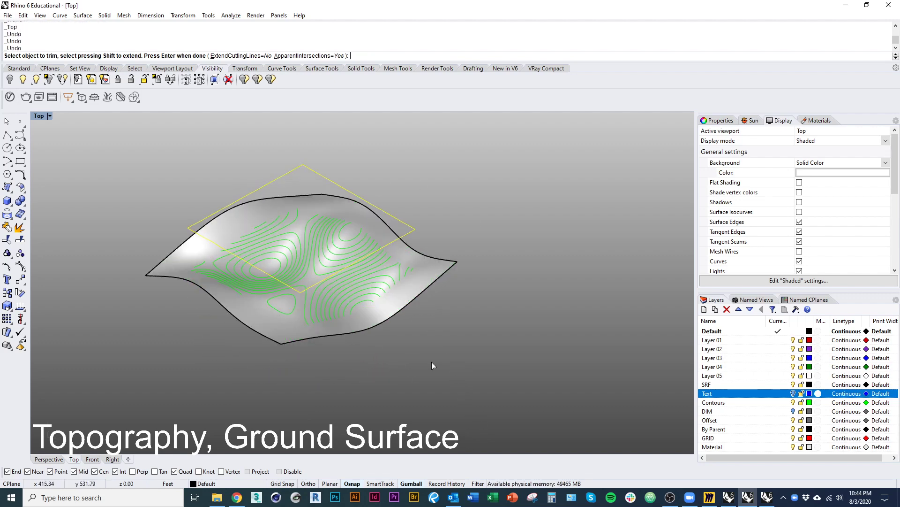
pyautogui.hotkey('ctrl', 'z')
pyautogui.hotkey('ctrl', 'z')
pyautogui.hotkey('ctrl', 'z')
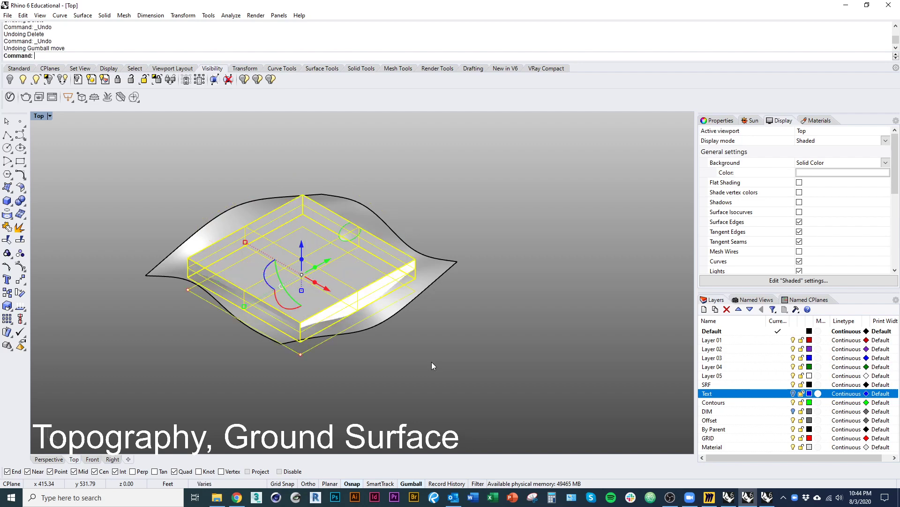
# Step: Scale the bounding box vertically with the gumball until it extends above and below the whole patch surface
pyautogui.click(375, 304)
pyautogui.click(408, 305)
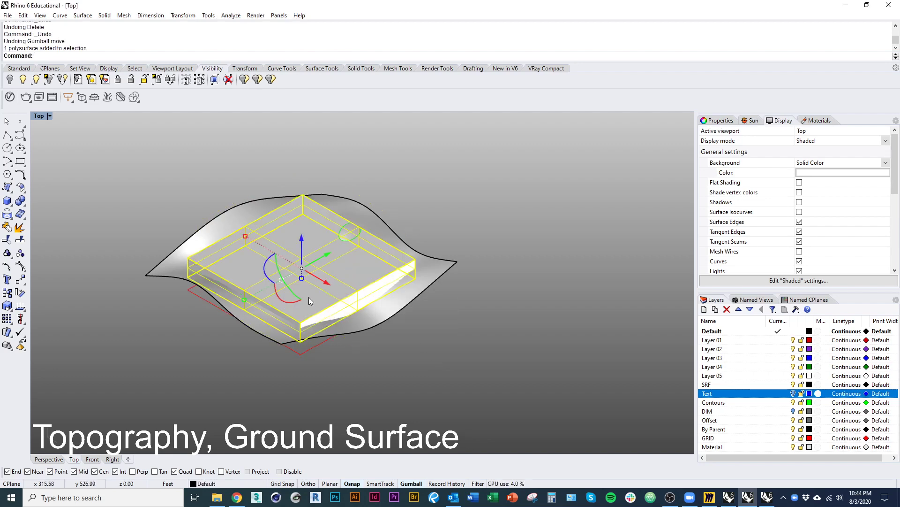
pyautogui.moveTo(303, 285); pyautogui.dragTo(419, 321)
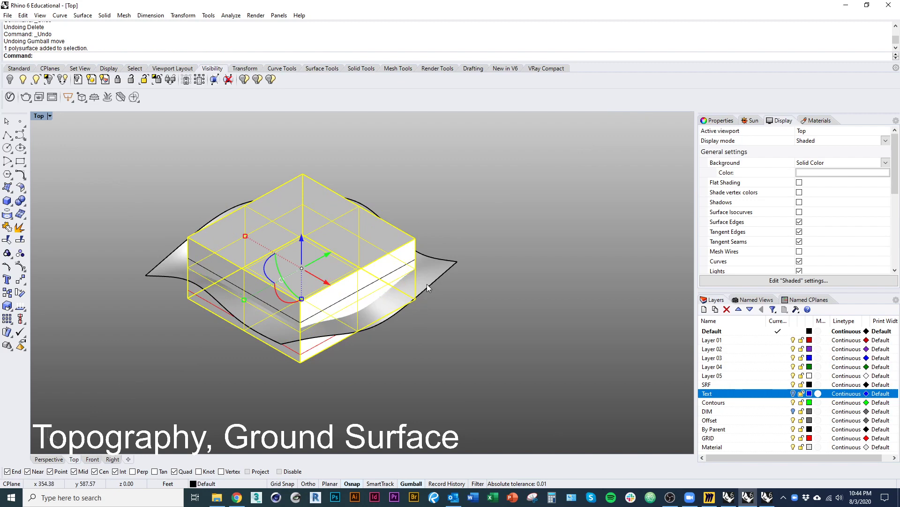
# Step: Trim away the part of the patch surface outside the bounding box, using the box as the cutting object
pyautogui.press('Return')
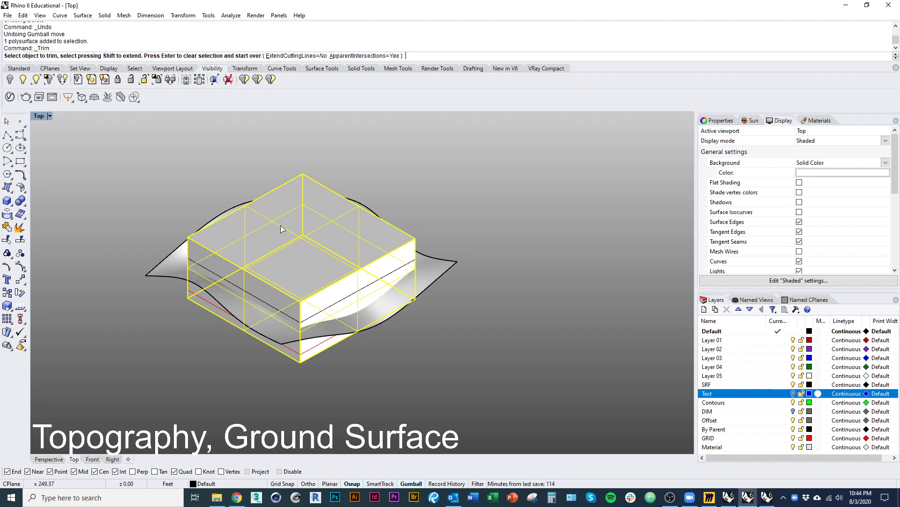
pyautogui.click(429, 279)
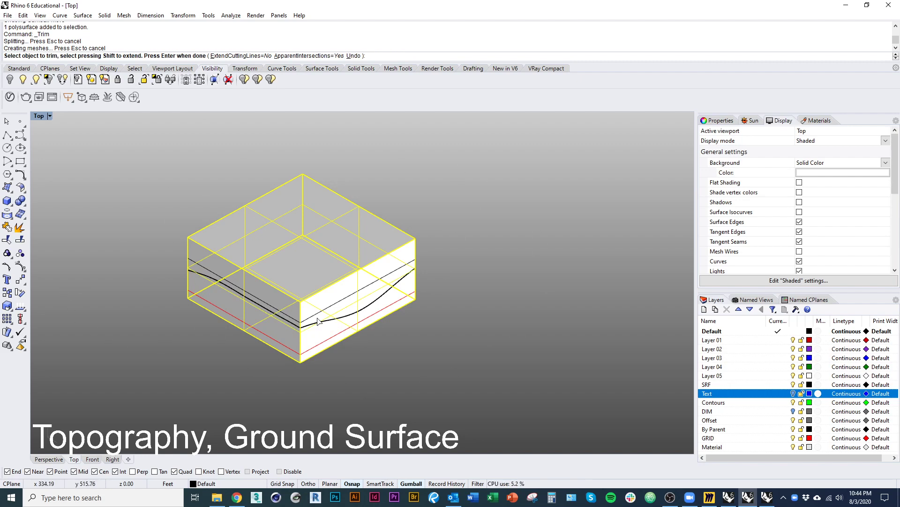
pyautogui.press('Return')
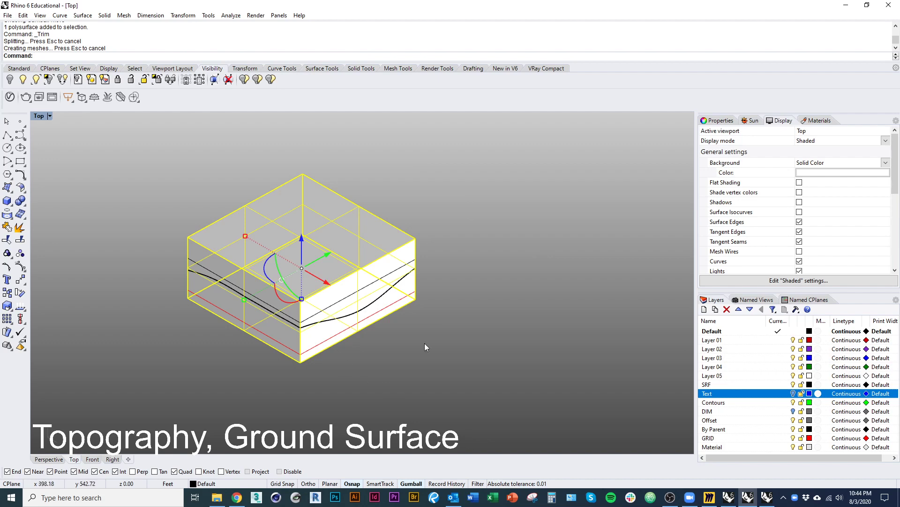
# Step: Delete the bounding box, the contours and all remaining curves, keeping only the trimmed ground surface
pyautogui.press('Delete')
pyautogui.keyDown('ctrl'); pyautogui.keyDown('shift'); pyautogui.moveTo(432, 336); pyautogui.dragTo(412, 275, button='right'); pyautogui.keyUp('shift'); pyautogui.keyUp('ctrl')
pyautogui.moveTo(124, 188); pyautogui.dragTo(449, 417)
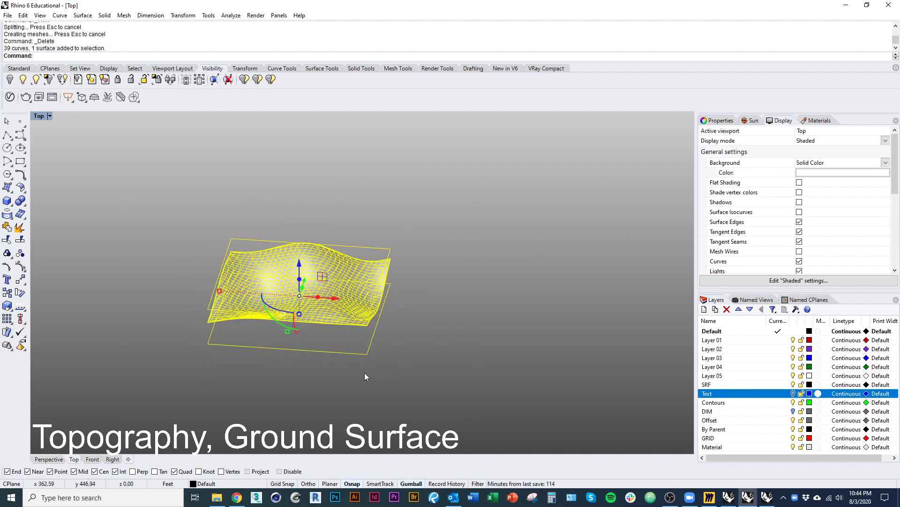
pyautogui.scroll(5, 361, 361)
pyautogui.keyDown('ctrl'); pyautogui.click(351, 350); pyautogui.keyUp('ctrl')
pyautogui.scroll(-5, 366, 370)
pyautogui.write('D')
pyautogui.press('Return')
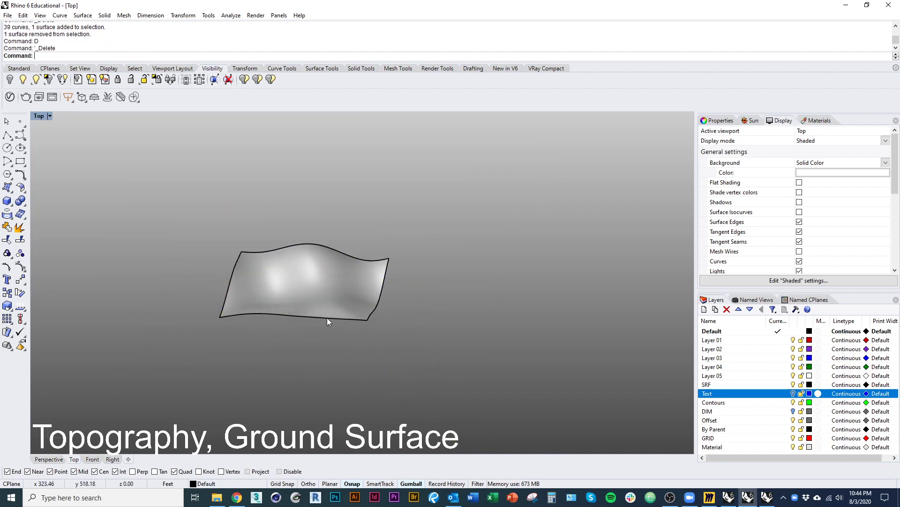
pyautogui.click(324, 310)
pyautogui.keyDown('ctrl'); pyautogui.keyDown('shift'); pyautogui.moveTo(324, 311); pyautogui.dragTo(275, 357, button='right'); pyautogui.keyUp('shift'); pyautogui.keyUp('ctrl')
pyautogui.press('Escape')
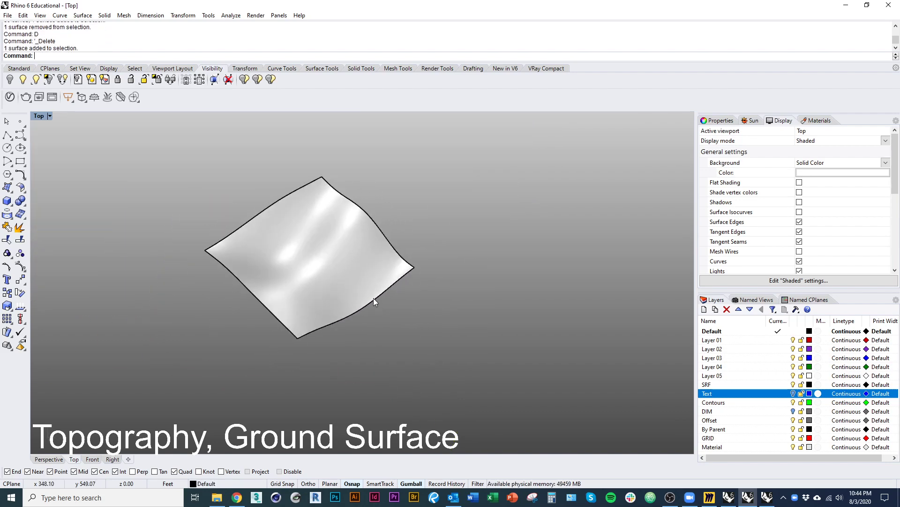
# Step: Try rebuilding the ground surface with 6 points in U and V, degree 3 in U and 2 in V, and undo it
pyautogui.click(371, 297)
pyautogui.write('Rebuild')
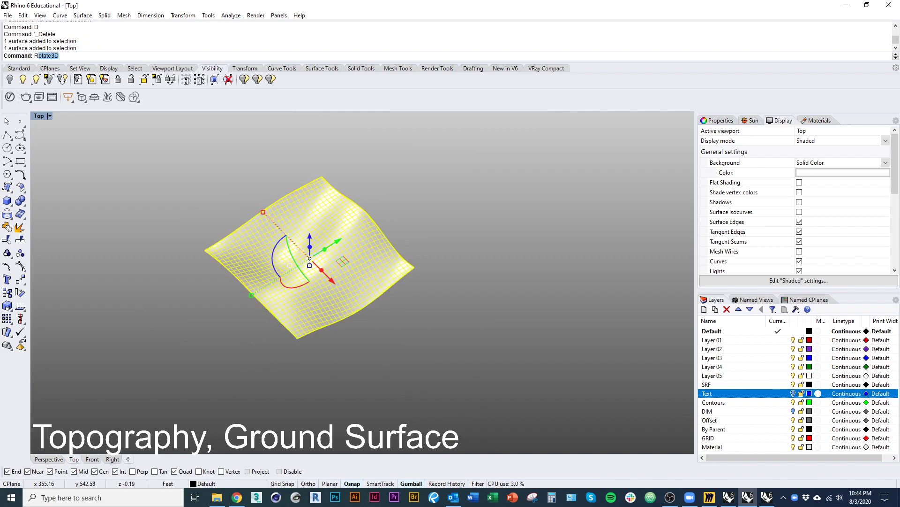
pyautogui.press('Return')
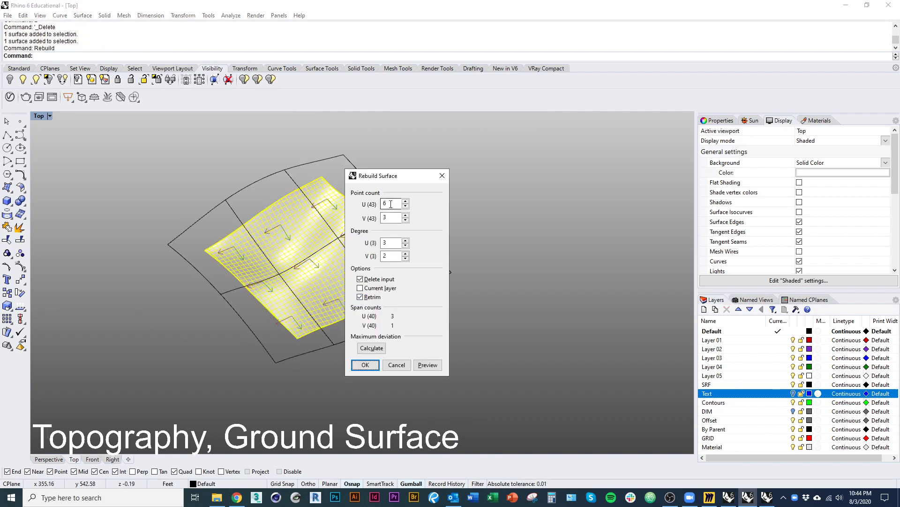
pyautogui.click(385, 217)
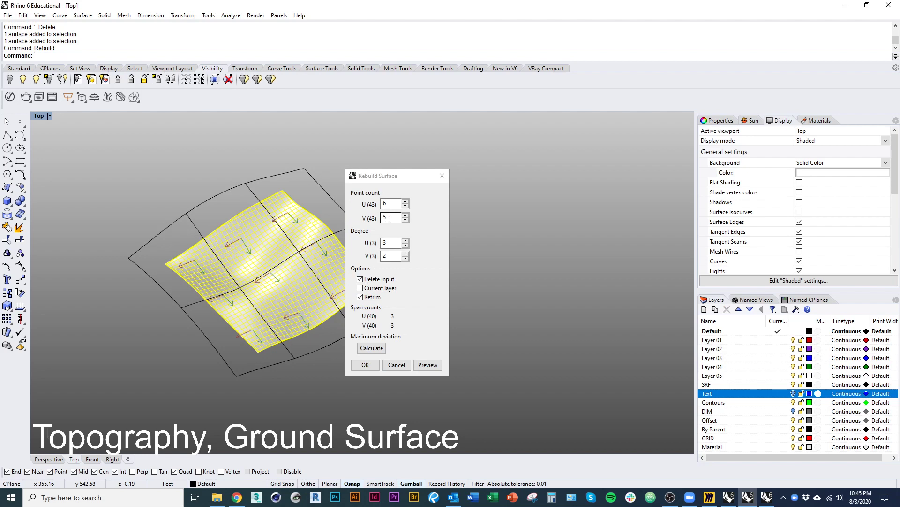
pyautogui.press('BackSpace')
pyautogui.write('6')
pyautogui.click(428, 364)
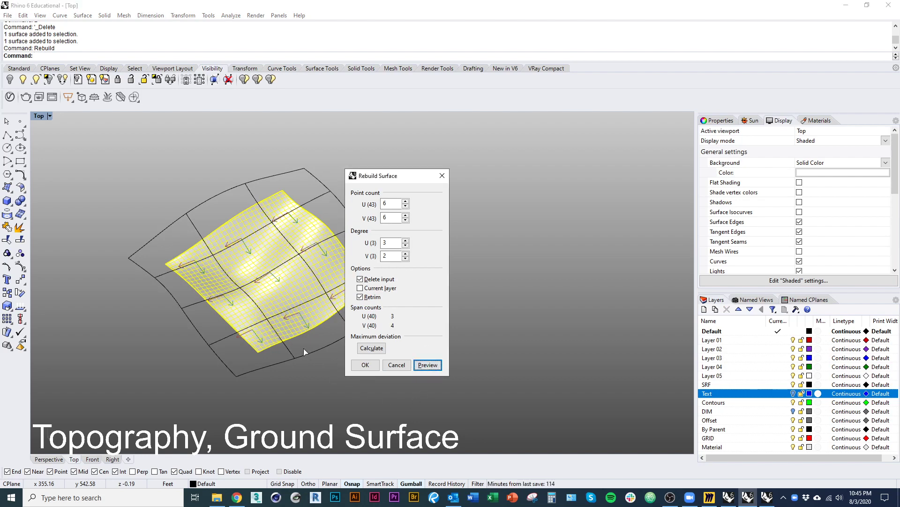
pyautogui.click(365, 364)
pyautogui.moveTo(365, 368); pyautogui.dragTo(319, 367, button='right')
pyautogui.scroll(5, 295, 280)
pyautogui.scroll(-3, 296, 328)
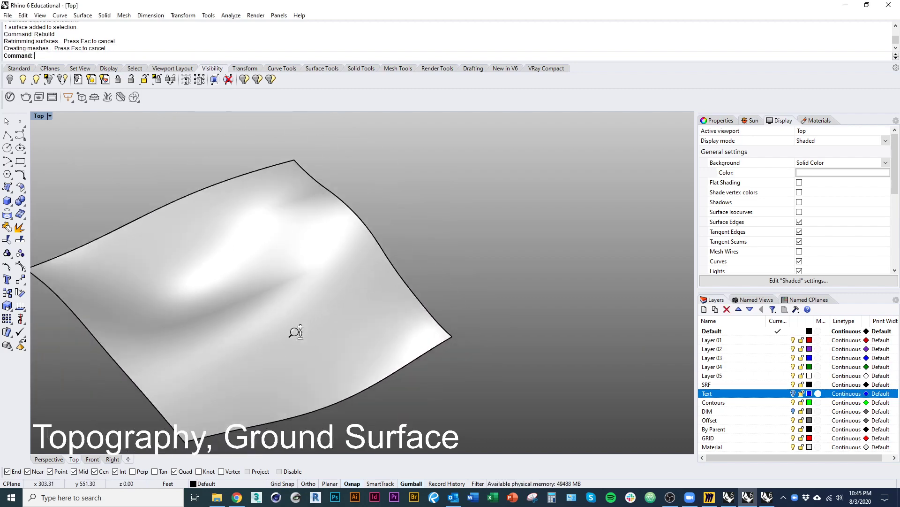
pyautogui.hotkey('ctrl', 'z')
# Step: Try rebuilding the ground surface again with 6 by 6 points after toggling Delete input, and undo the rebuild
pyautogui.write('Rebuil')
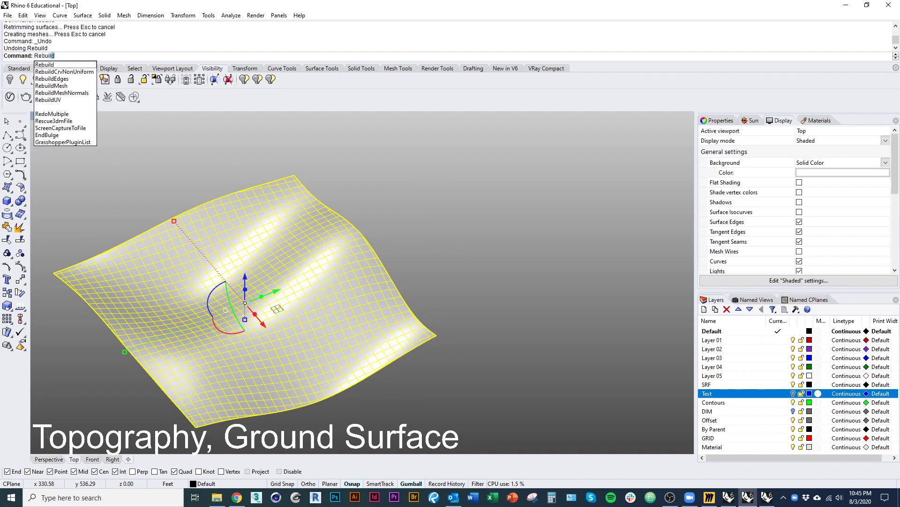
pyautogui.press('Return')
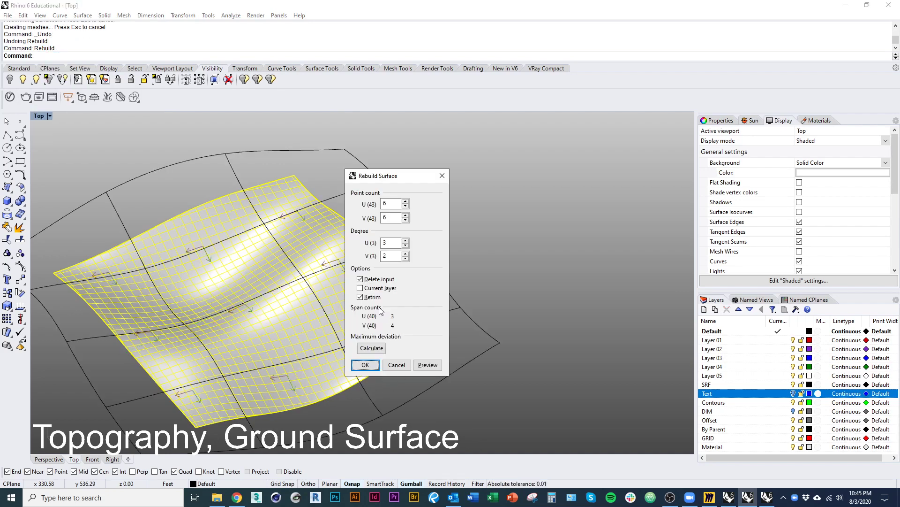
pyautogui.click(371, 280)
pyautogui.click(367, 368)
pyautogui.moveTo(438, 379); pyautogui.dragTo(401, 371, button='right')
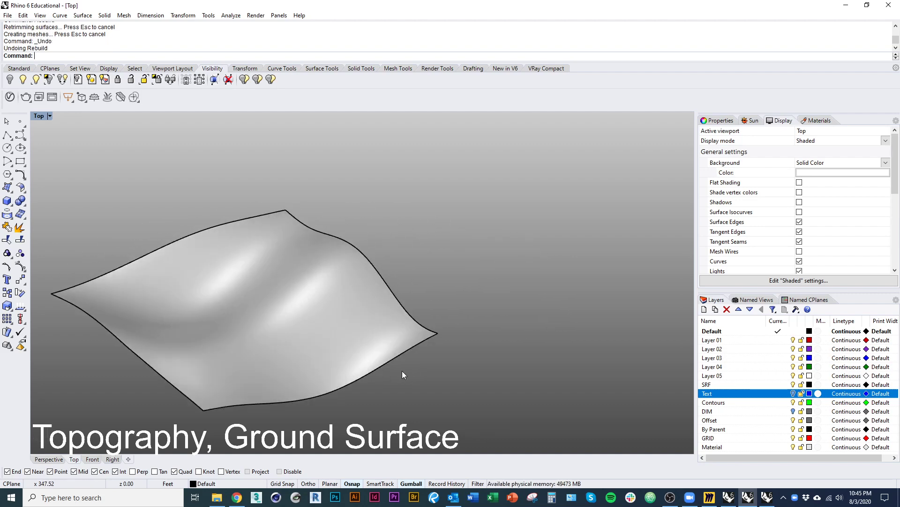
# Step: Undo the last rebuild and preview a new rebuild of the ground surface with 14 points in both U and V
pyautogui.hotkey('ctrl', 'z')
pyautogui.rightClick(305, 302)
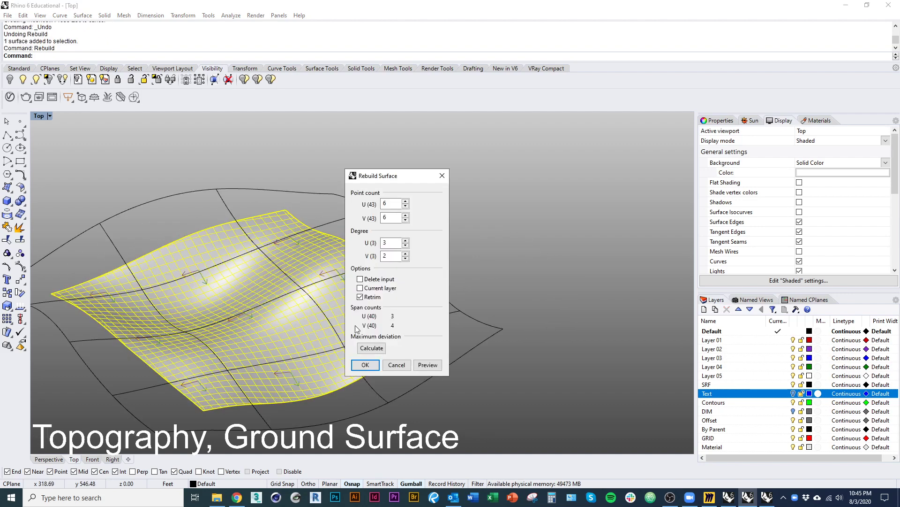
pyautogui.click(427, 366)
pyautogui.moveTo(287, 343); pyautogui.dragTo(402, 245, button='right')
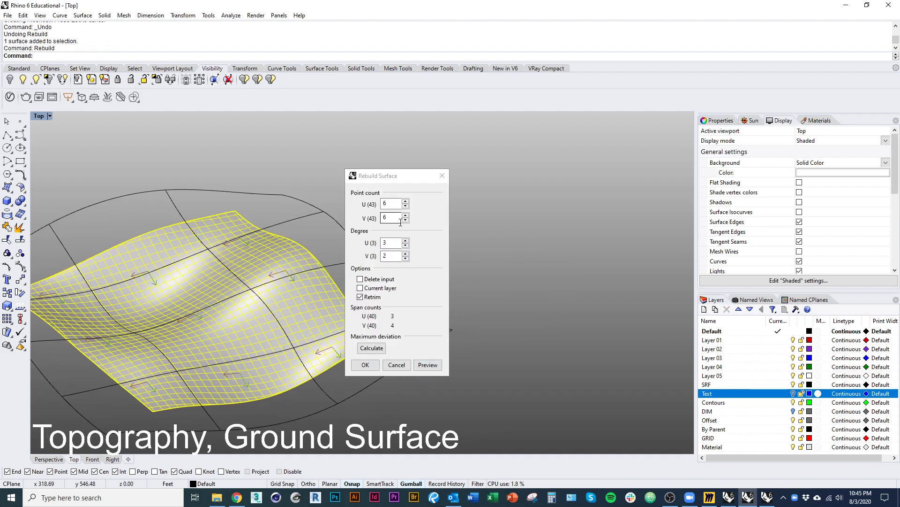
pyautogui.scroll(1, 401, 223)
pyautogui.scroll(3, 397, 202)
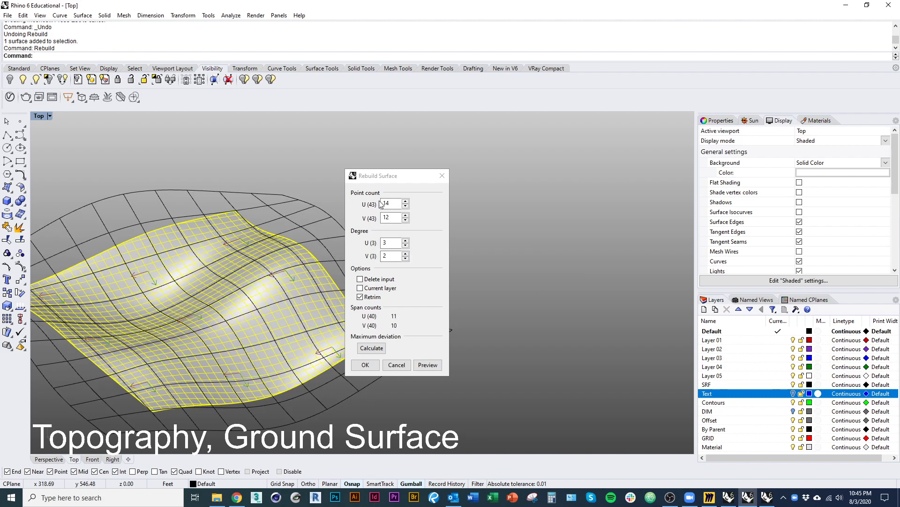
pyautogui.scroll(1, 394, 217)
pyautogui.click(427, 365)
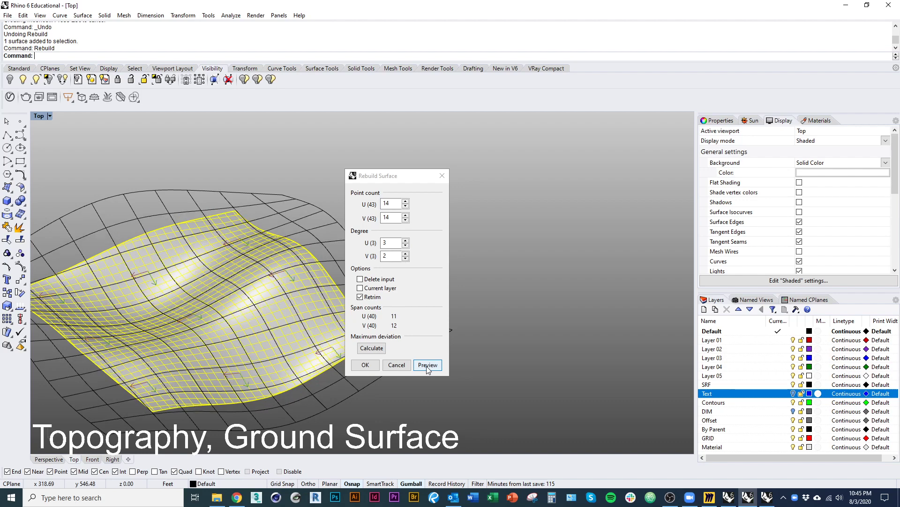
# Step: Rebuild the ground surface with point counts of 9 in U and 9 in V, keeping the input surface
pyautogui.scroll(-1, 396, 203)
pyautogui.scroll(-1, 399, 218)
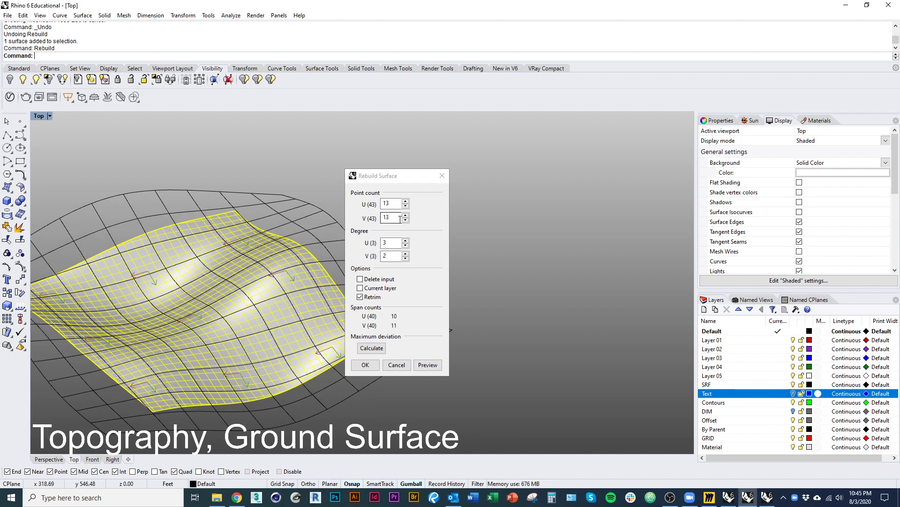
pyautogui.scroll(-1, 400, 219)
pyautogui.scroll(-4, 399, 204)
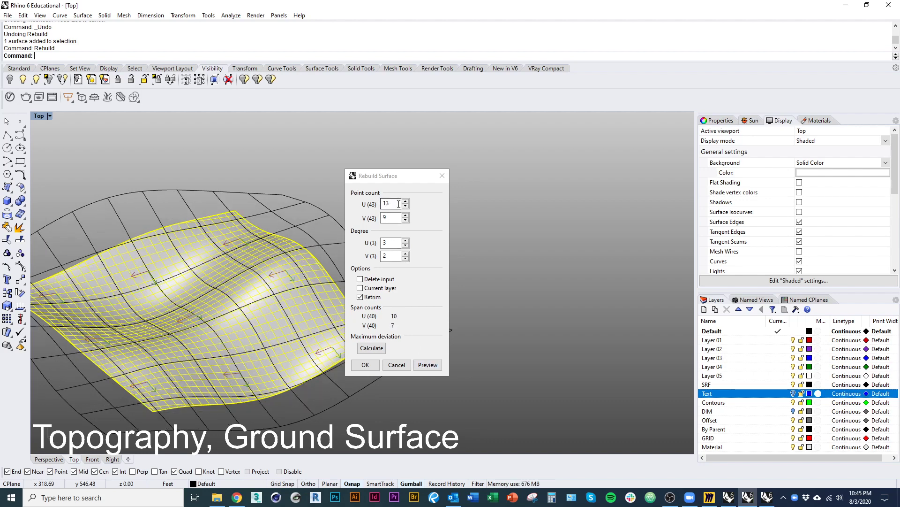
pyautogui.click(427, 365)
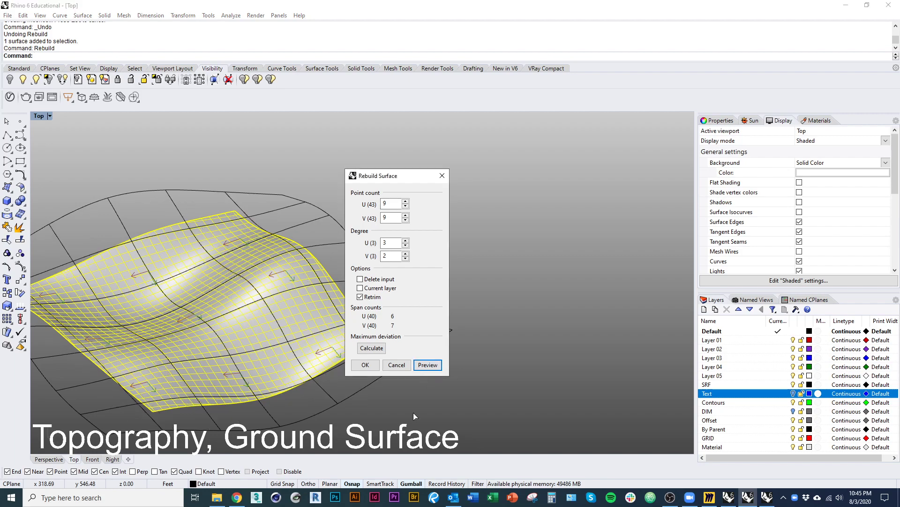
pyautogui.click(365, 365)
# Step: Delete the original dense surface that overlaps the rebuilt one
pyautogui.moveTo(370, 374); pyautogui.dragTo(300, 331, button='right')
pyautogui.scroll(6, 342, 305)
pyautogui.moveTo(373, 286); pyautogui.dragTo(429, 282, button='right')
pyautogui.click(469, 350)
pyautogui.scroll(-4, 468, 350)
pyautogui.keyDown('shift'); pyautogui.moveTo(468, 350); pyautogui.dragTo(356, 290, button='right'); pyautogui.keyUp('shift')
pyautogui.scroll(-4, 362, 367)
pyautogui.click(356, 289)
pyautogui.write('D')
pyautogui.press('Return')
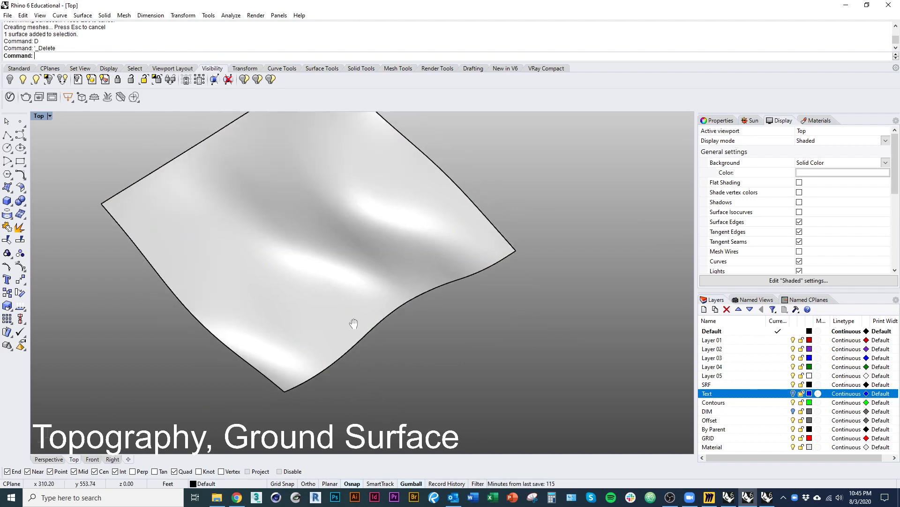
# Step: Turn on the rebuilt surface's control points and lower one interior point
pyautogui.click(359, 360)
pyautogui.moveTo(360, 360); pyautogui.dragTo(91, 305, button='right')
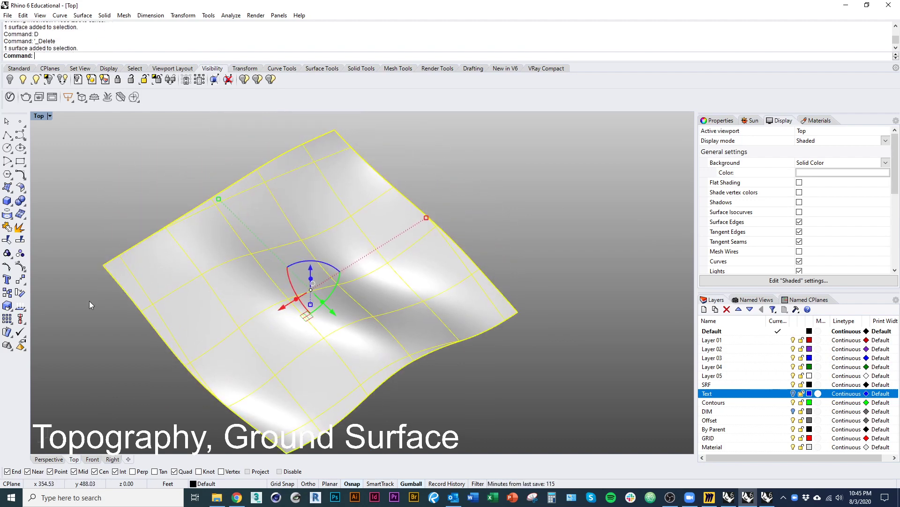
pyautogui.click(23, 271)
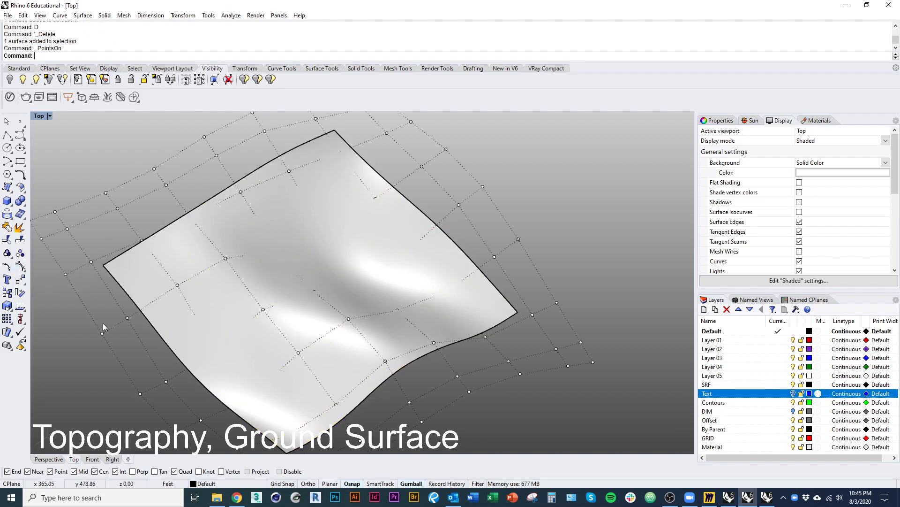
pyautogui.click(264, 310)
pyautogui.moveTo(305, 348); pyautogui.dragTo(332, 327, button='right')
pyautogui.moveTo(290, 270); pyautogui.dragTo(294, 292)
pyautogui.moveTo(301, 300); pyautogui.dragTo(370, 336, button='right')
# Step: Lower several more interior control points one by one to reshape the ground surface, and turn the control points off
pyautogui.click(344, 332)
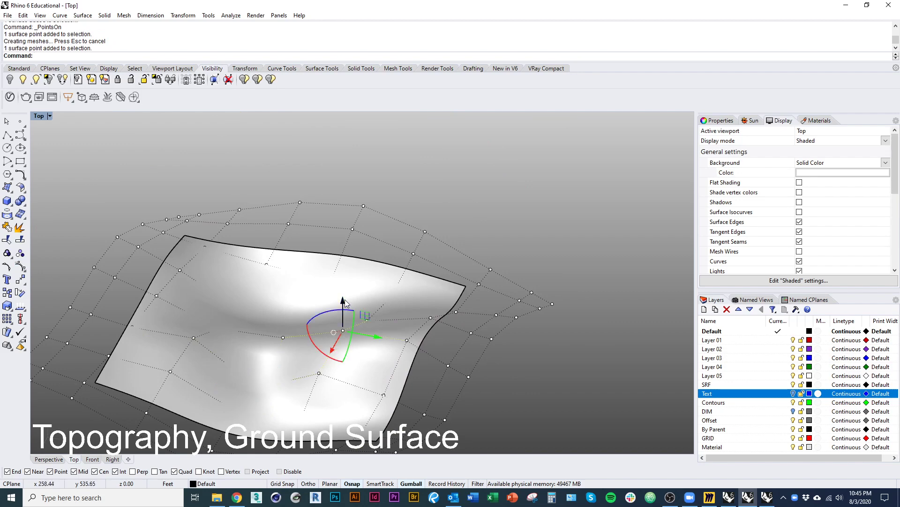
pyautogui.moveTo(345, 299); pyautogui.dragTo(345, 311)
pyautogui.click(283, 338)
pyautogui.moveTo(285, 305); pyautogui.dragTo(285, 326)
pyautogui.click(193, 338)
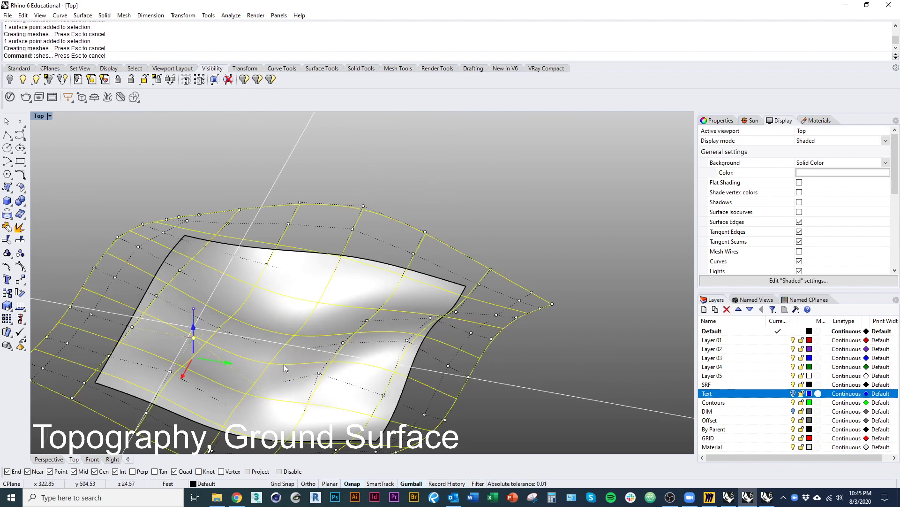
pyautogui.click(220, 327)
pyautogui.moveTo(220, 302); pyautogui.dragTo(219, 306)
pyautogui.press('Escape')
pyautogui.press('Escape')
# Step: Delete the reshaped ground surface
pyautogui.scroll(-9, 221, 251)
pyautogui.keyDown('ctrl'); pyautogui.keyDown('shift'); pyautogui.moveTo(224, 296); pyautogui.dragTo(340, 341, button='right'); pyautogui.keyUp('shift'); pyautogui.keyUp('ctrl')
pyautogui.click(342, 312)
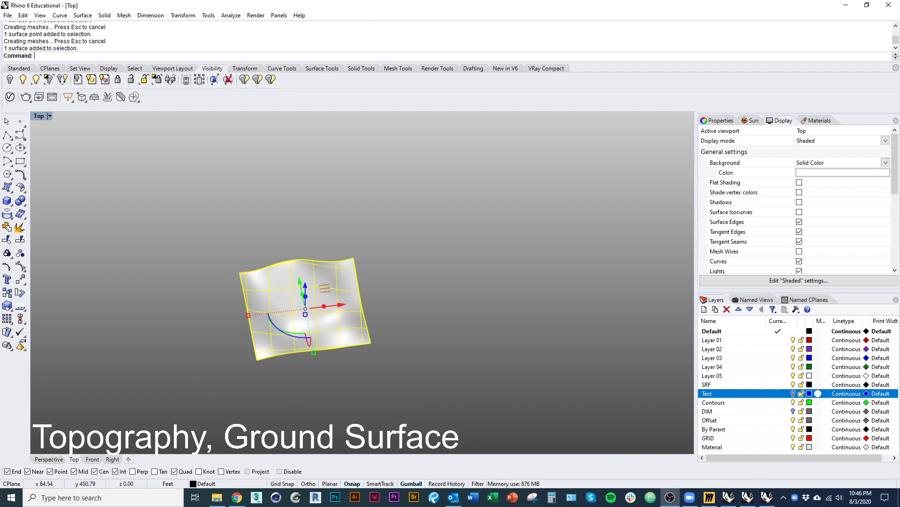
pyautogui.scroll(-11, 326, 336)
pyautogui.keyDown('ctrl'); pyautogui.keyDown('shift'); pyautogui.moveTo(326, 337); pyautogui.dragTo(357, 356, button='right'); pyautogui.keyUp('shift'); pyautogui.keyUp('ctrl')
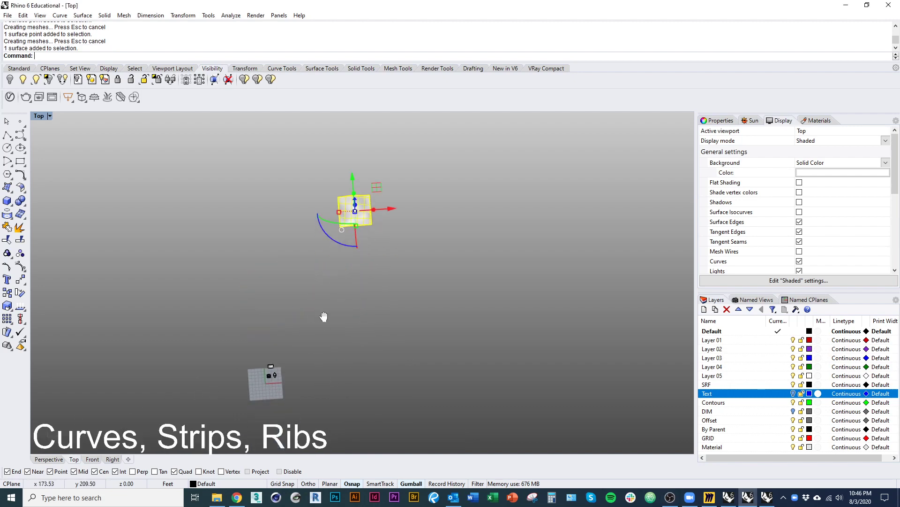
pyautogui.press('Delete')
# Step: Zoom to the wavy surface behind the folded shapes and examine its curvature from several angles
pyautogui.scroll(6, 293, 258)
pyautogui.keyDown('ctrl'); pyautogui.keyDown('shift'); pyautogui.moveTo(280, 359); pyautogui.dragTo(233, 268, button='right'); pyautogui.keyUp('shift'); pyautogui.keyUp('ctrl')
pyautogui.click(229, 259)
pyautogui.write('Z')
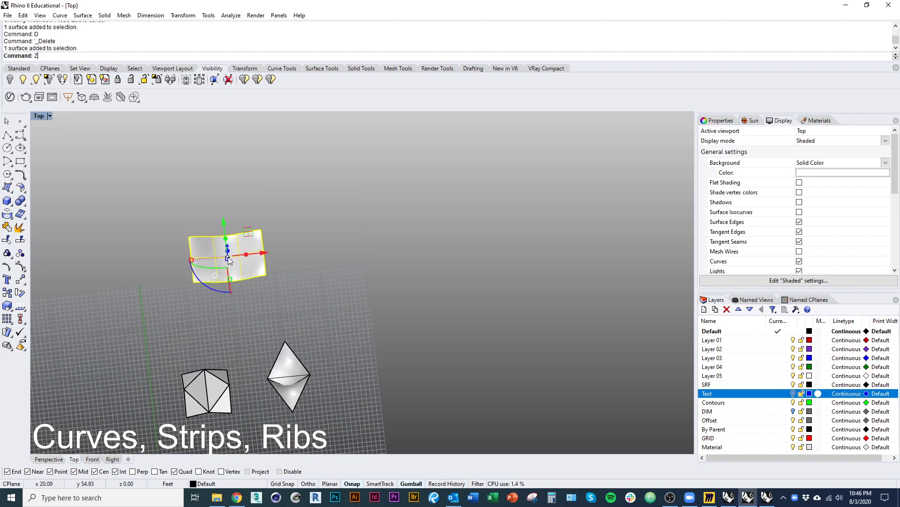
pyautogui.press('Return')
pyautogui.write('s')
pyautogui.press('Return')
pyautogui.scroll(-8, 249, 316)
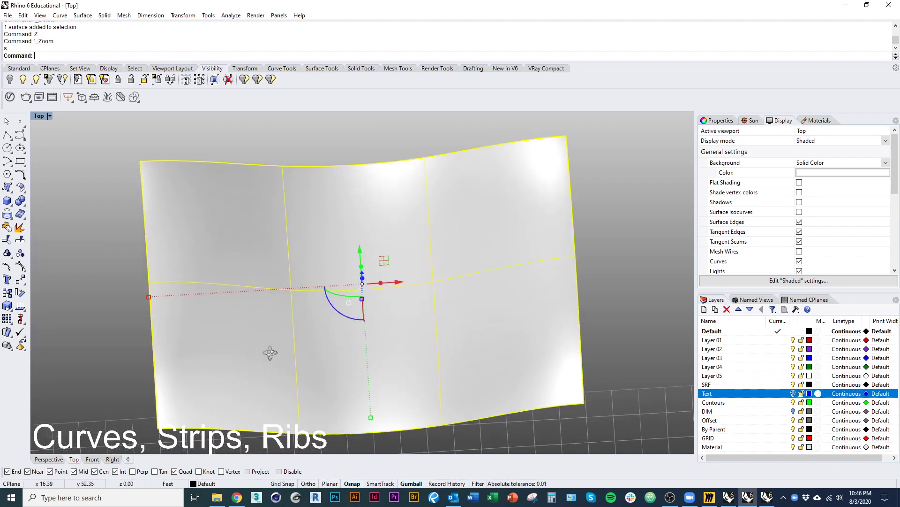
pyautogui.press('Escape')
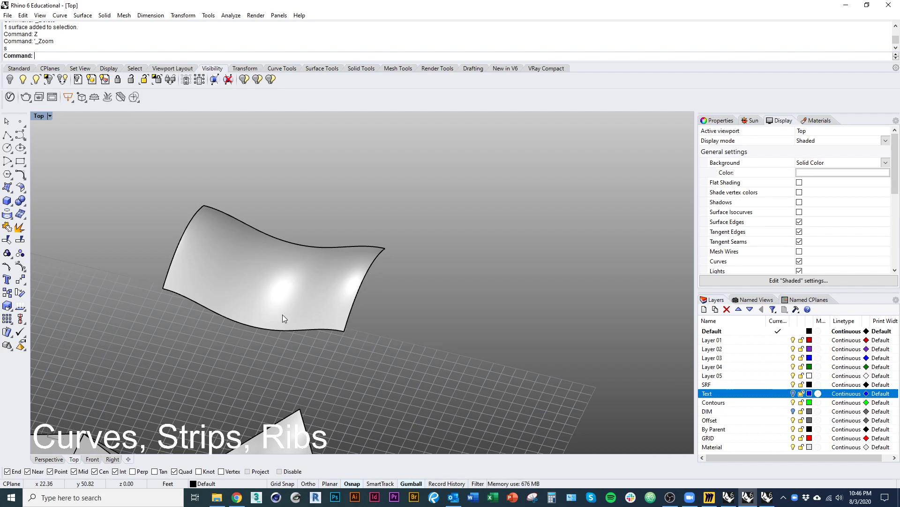
pyautogui.keyDown('ctrl'); pyautogui.moveTo(311, 375); pyautogui.dragTo(237, 316, button='right'); pyautogui.keyUp('ctrl')
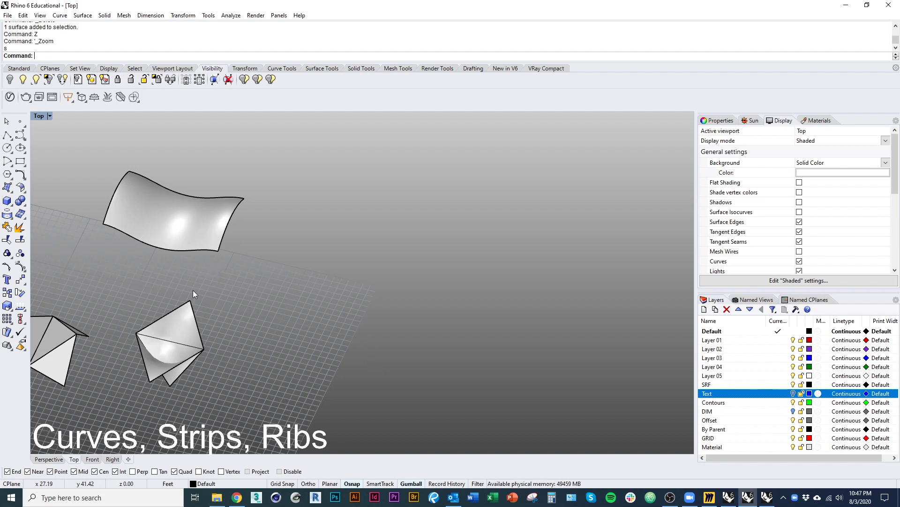
# Step: Draw a large semicircular arc in the Front view, centred at 0,0 with both ends on the baseline
pyautogui.click(93, 459)
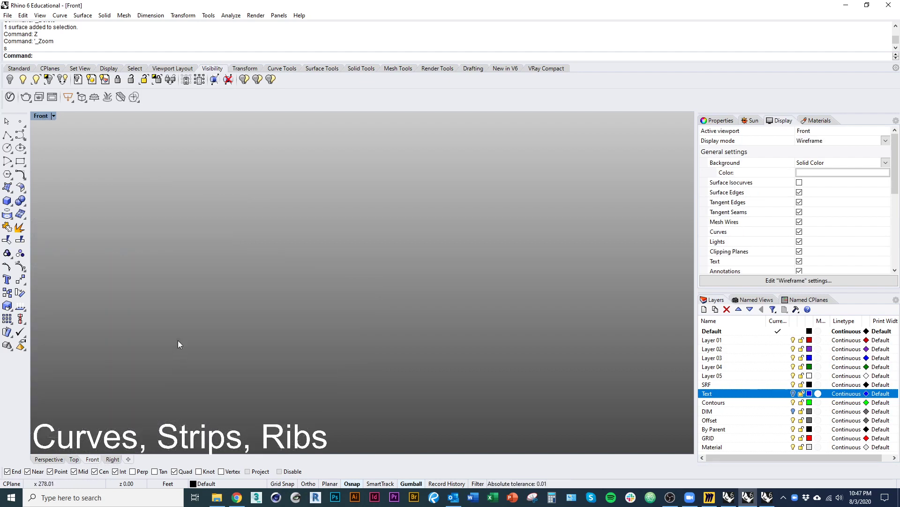
pyautogui.scroll(10, 235, 294)
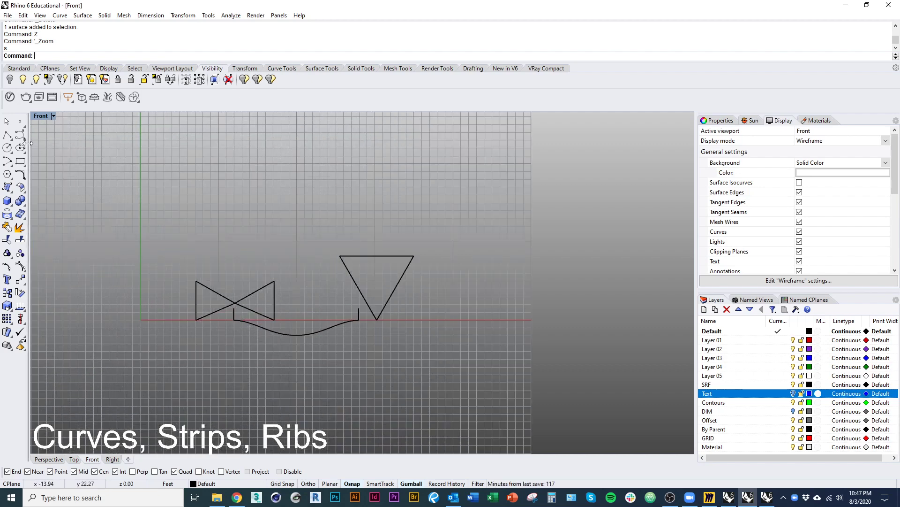
pyautogui.click(7, 161)
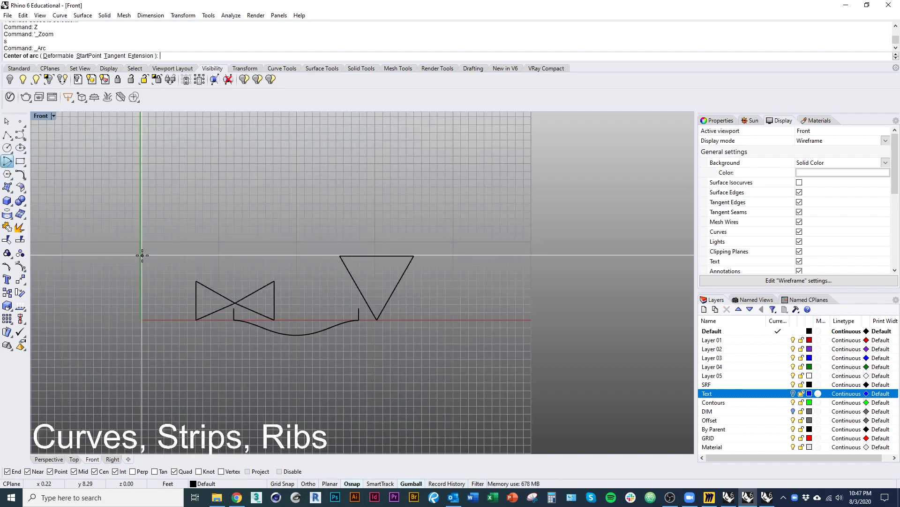
pyautogui.write('0,0')
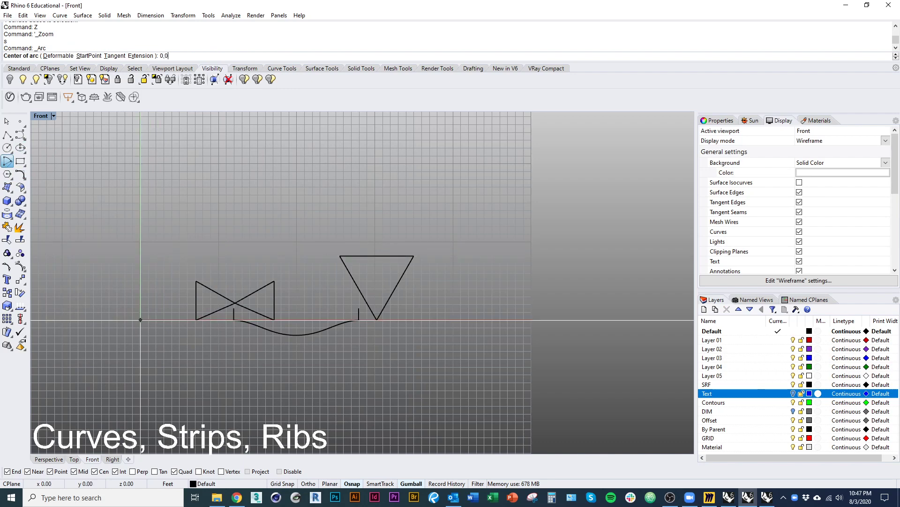
pyautogui.press('Return')
pyautogui.moveTo(141, 256); pyautogui.dragTo(253, 249, button='right')
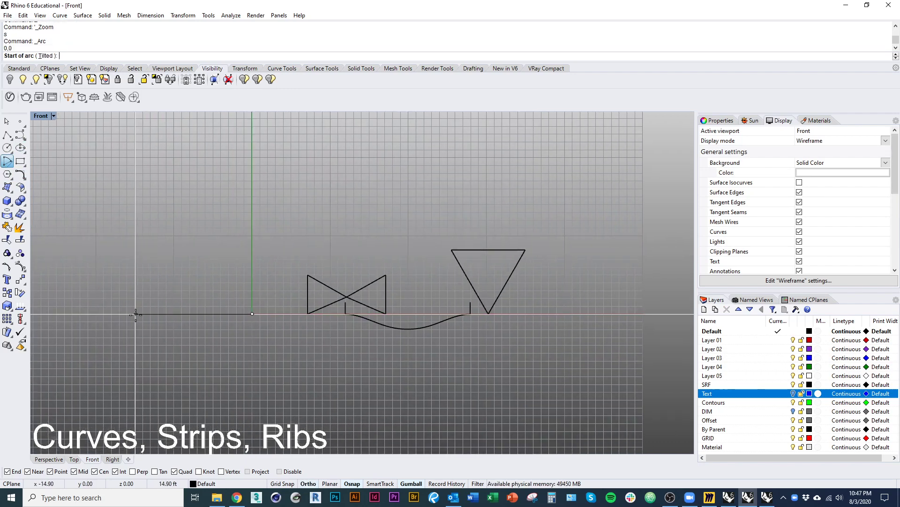
pyautogui.click(92, 313)
pyautogui.click(573, 314)
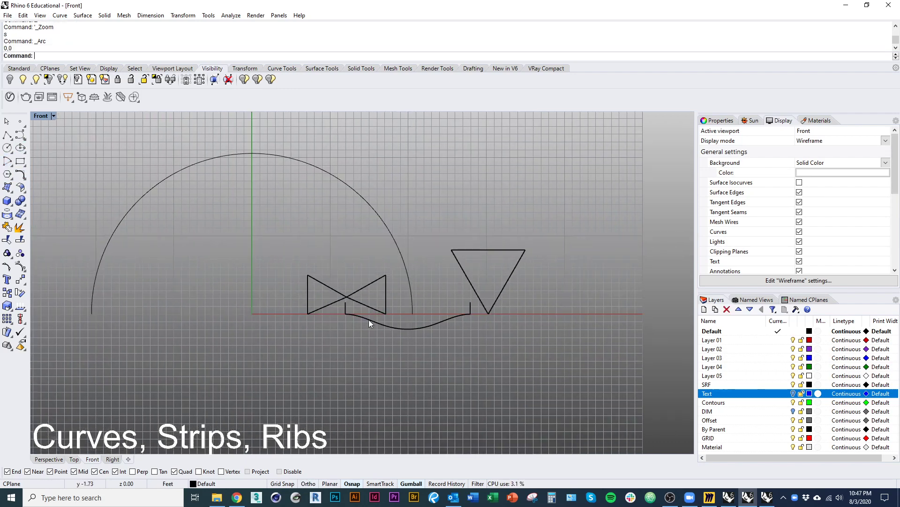
pyautogui.scroll(-1, 368, 319)
pyautogui.click(393, 264)
pyautogui.write('sc')
pyautogui.press('Return')
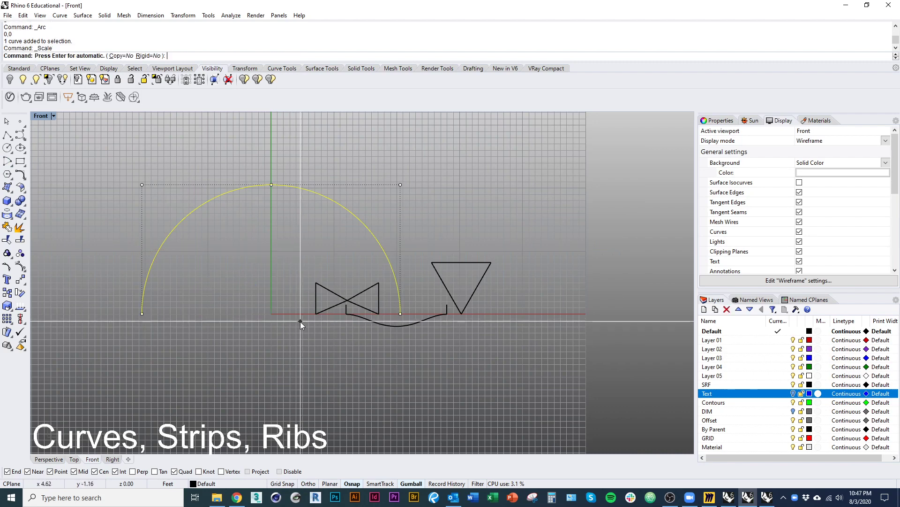
pyautogui.press('Escape')
# Step: Make a small scaled-down copy of the arc and delete the large original
pyautogui.keyDown('shift'); pyautogui.moveTo(271, 314); pyautogui.dragTo(260, 266); pyautogui.keyUp('shift')
pyautogui.click(194, 199)
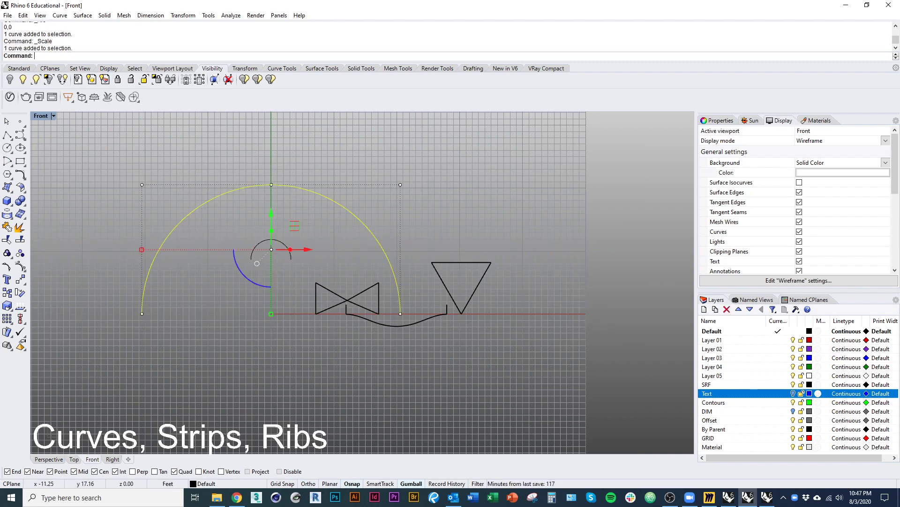
pyautogui.write('d')
pyautogui.press('Return')
# Step: Move the small arc by its endpoint down onto the construction plane in the Top view, on the negative X side of the Y axis
pyautogui.moveTo(255, 243); pyautogui.dragTo(218, 238, button='right')
pyautogui.click(218, 239)
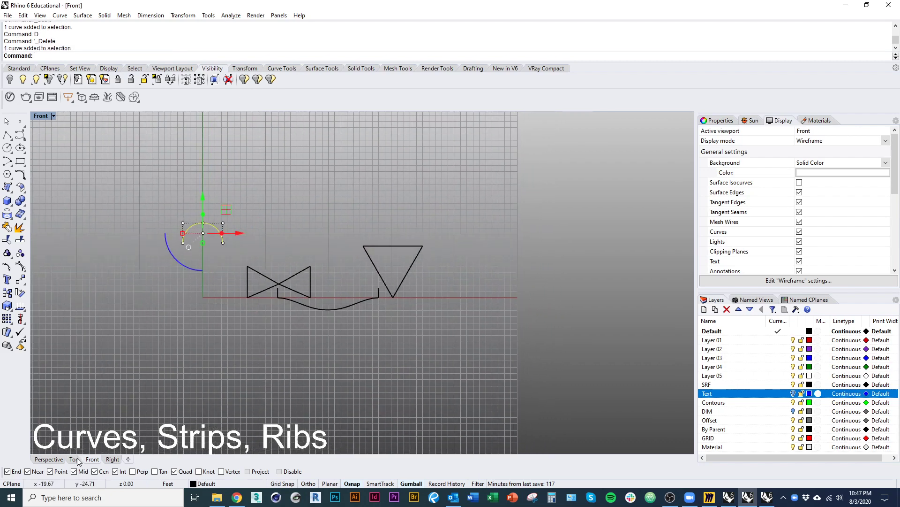
pyautogui.click(74, 459)
pyautogui.scroll(-5, 180, 318)
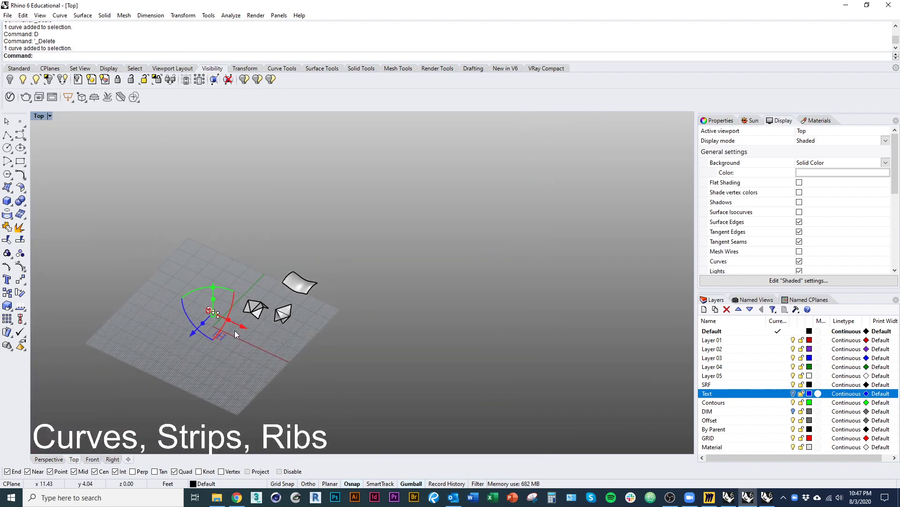
pyautogui.write('m')
pyautogui.press('Return')
pyautogui.scroll(5, 204, 318)
pyautogui.click(187, 313)
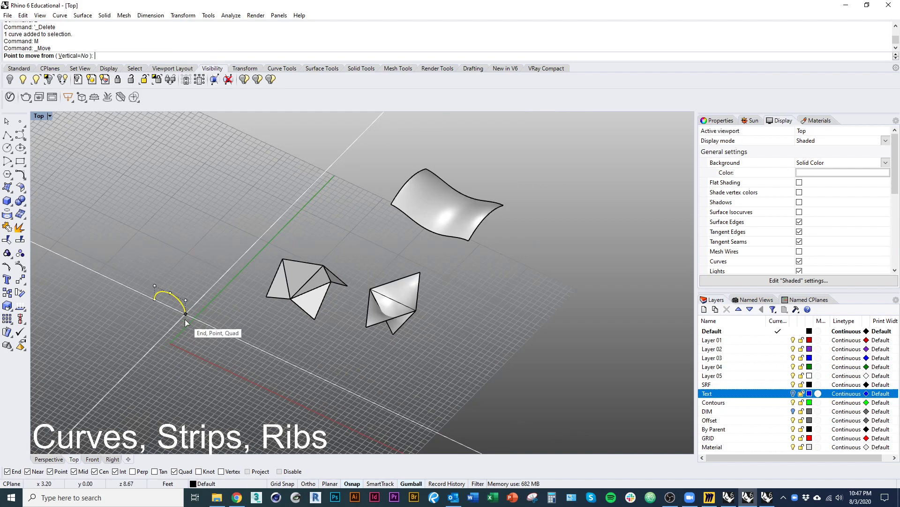
pyautogui.click(255, 312)
pyautogui.moveTo(255, 311); pyautogui.dragTo(291, 327, button='right')
pyautogui.press('Escape')
# Step: Scale the small arc uniformly about its endpoint nearest the Y axis to nearly twice its size
pyautogui.moveTo(234, 302); pyautogui.dragTo(216, 305, button='right')
pyautogui.scroll(3, 216, 305)
pyautogui.click(235, 301)
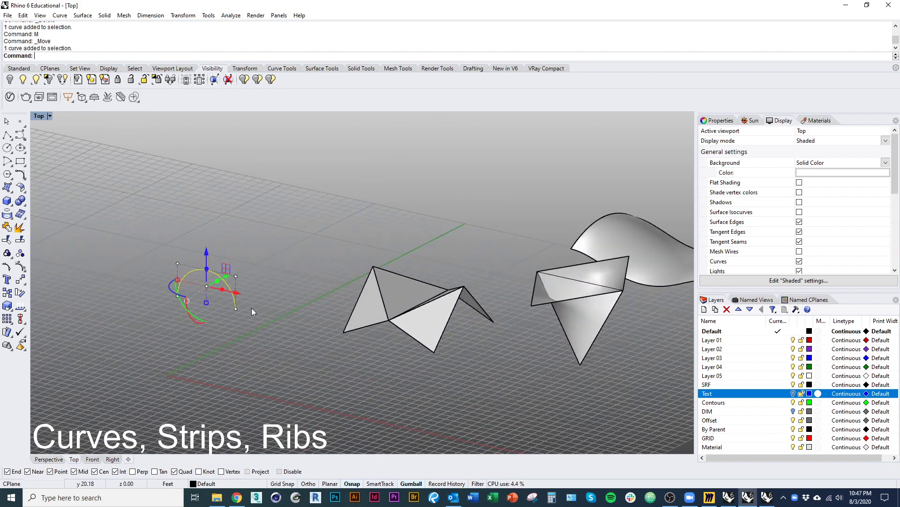
pyautogui.write('sc')
pyautogui.press('Return')
pyautogui.click(236, 309)
pyautogui.click(252, 312)
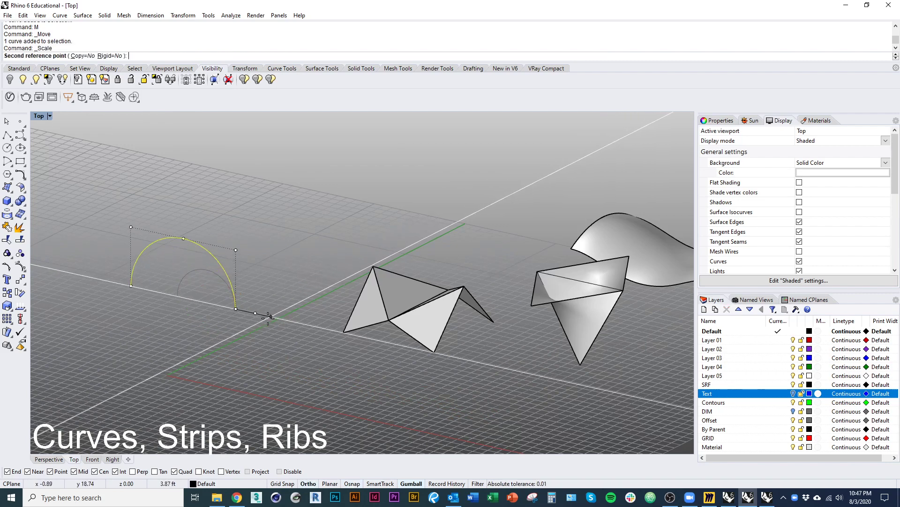
pyautogui.click(268, 316)
pyautogui.scroll(-6, 242, 337)
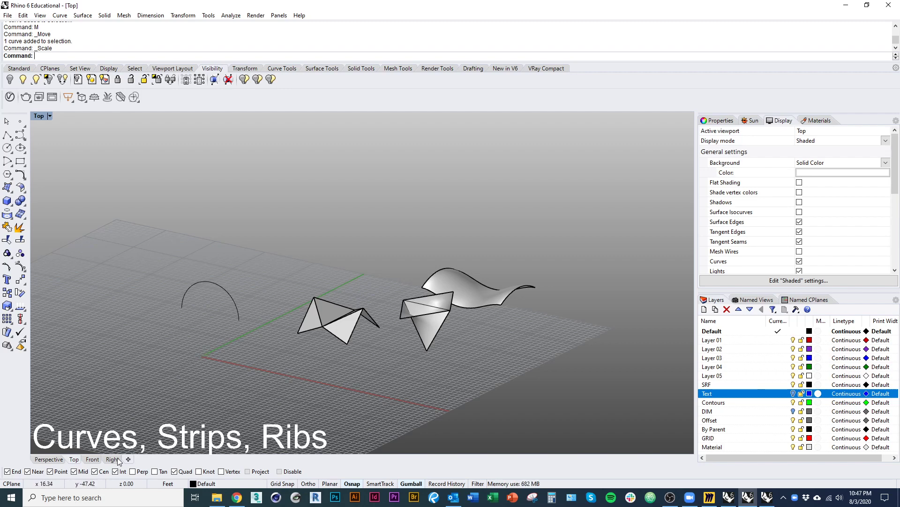
# Step: Switch to the Front view with the existing semicircular arc in sight
pyautogui.click(93, 459)
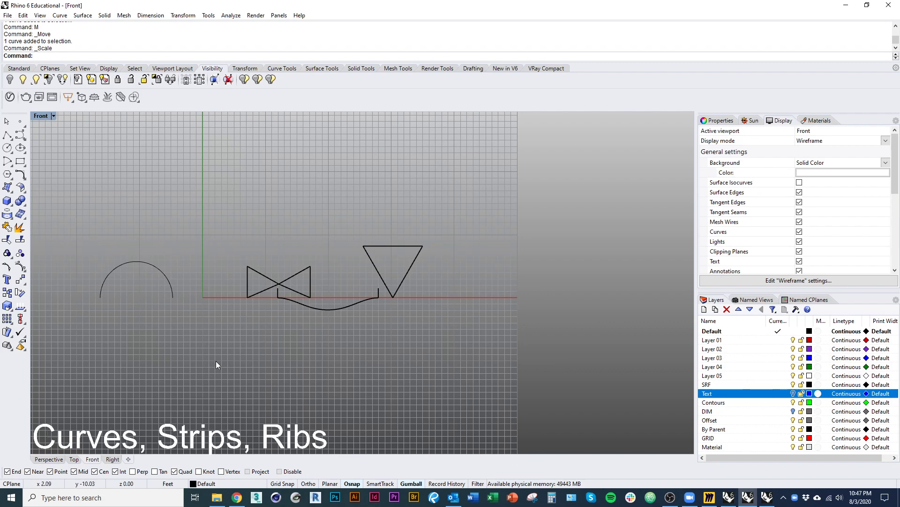
pyautogui.moveTo(204, 338); pyautogui.dragTo(229, 368, button='right')
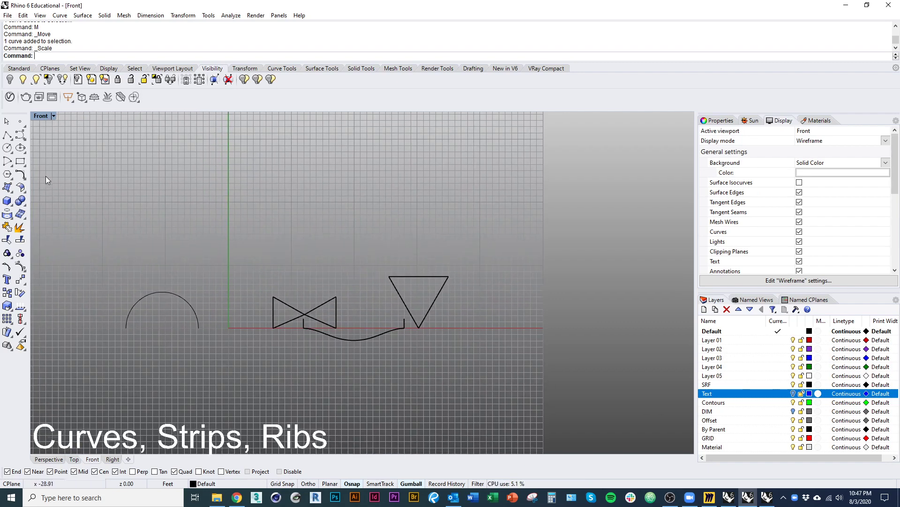
pyautogui.click(25, 141)
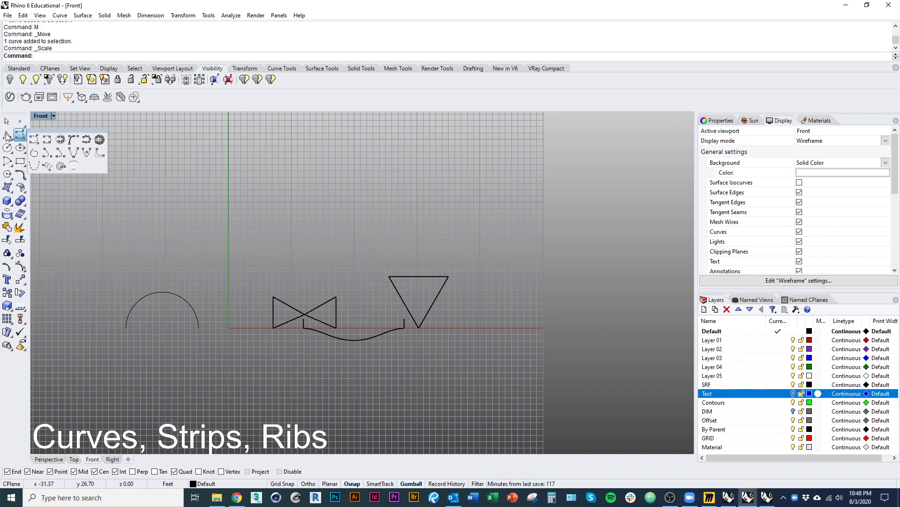
pyautogui.click(7, 135)
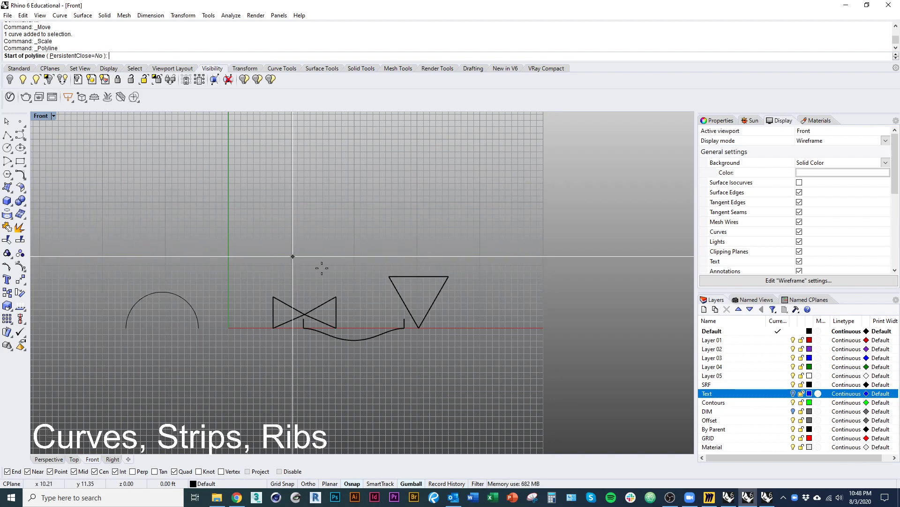
pyautogui.click(21, 135)
pyautogui.moveTo(85, 247); pyautogui.dragTo(296, 237, button='right')
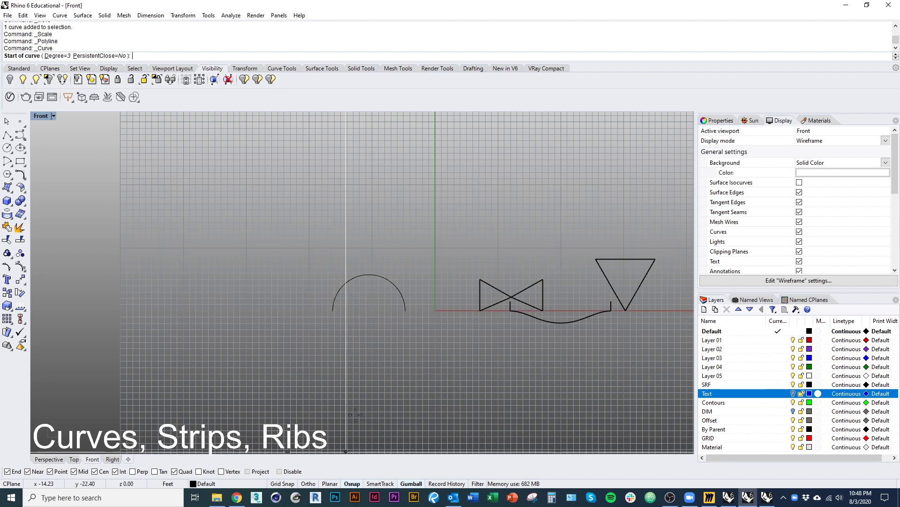
pyautogui.click(333, 309)
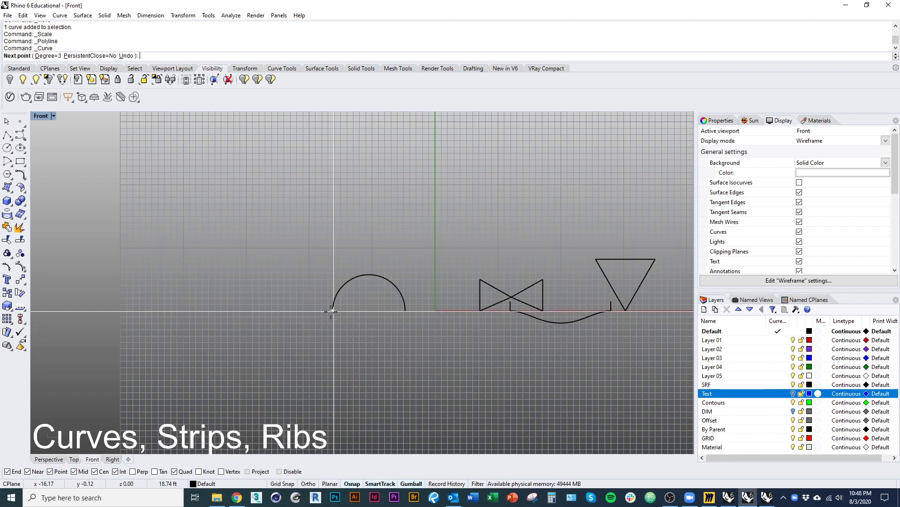
pyautogui.press('Escape')
# Step: Draw a degree-3 control-point curve with six points beside the arc's outer end, with both ends level with the arc's base
pyautogui.press('Return')
pyautogui.click(333, 310)
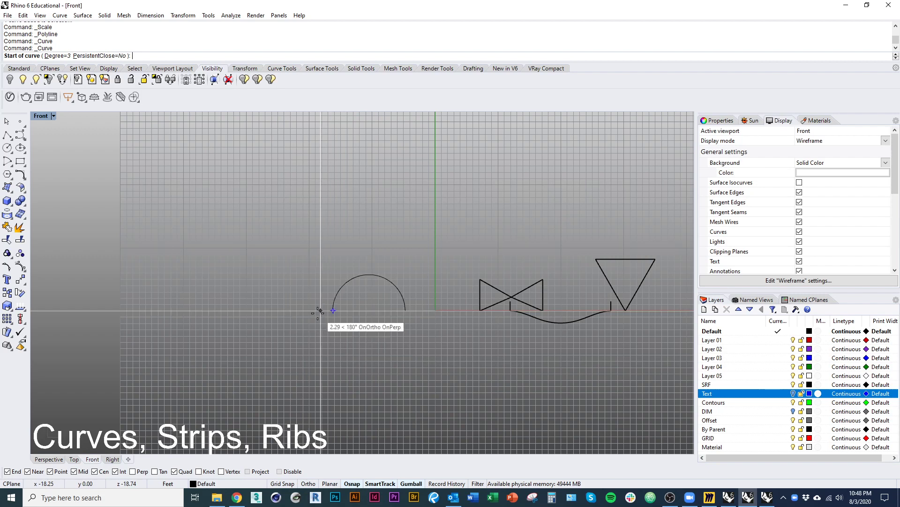
pyautogui.click(311, 310)
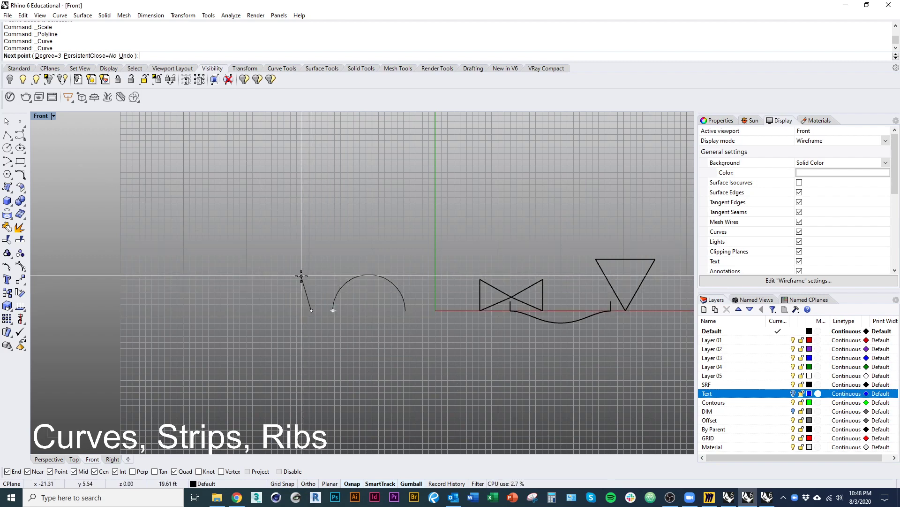
pyautogui.click(297, 277)
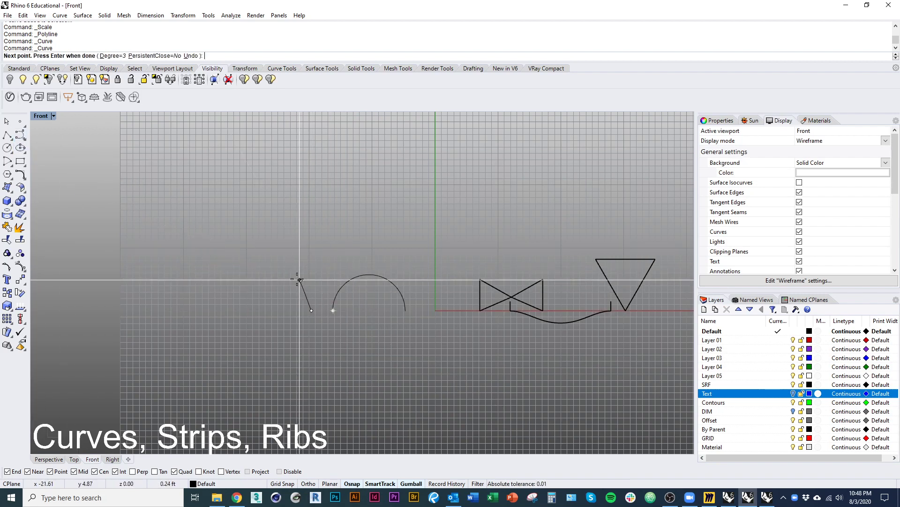
pyautogui.click(255, 265)
pyautogui.click(293, 242)
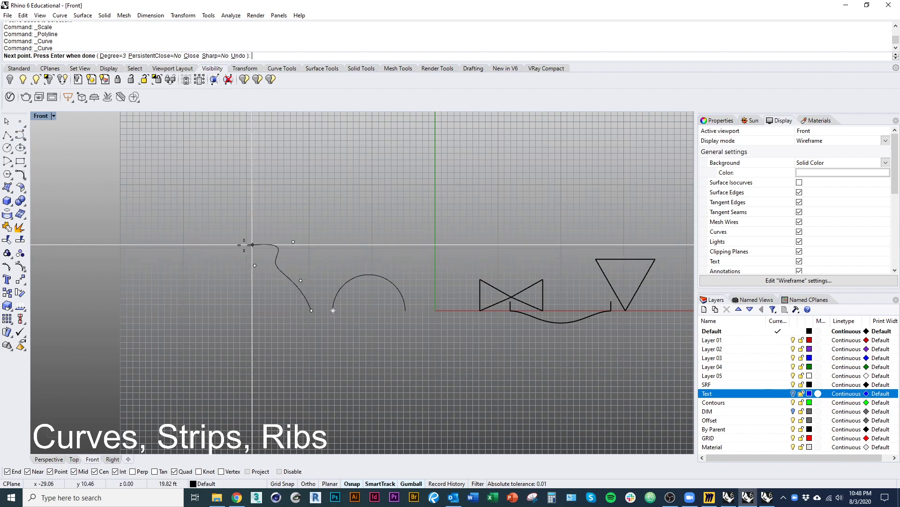
pyautogui.click(201, 258)
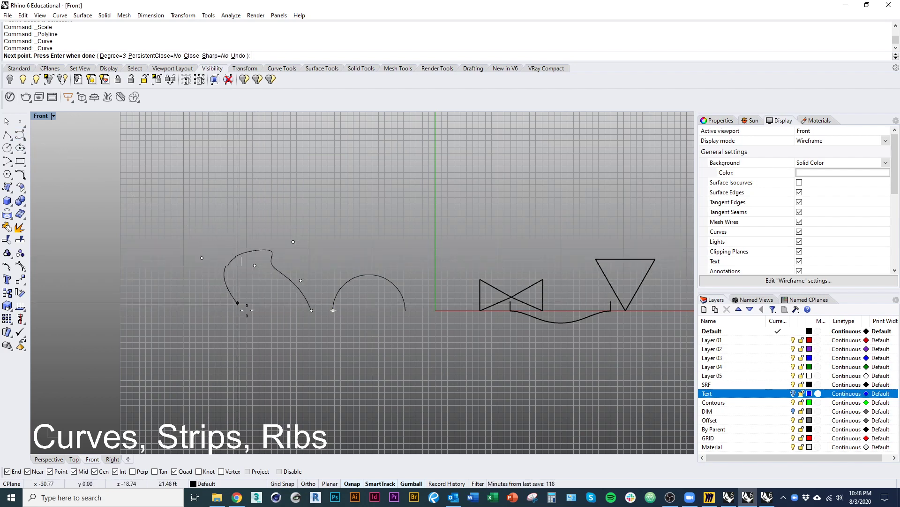
pyautogui.click(206, 311)
pyautogui.press('Return')
# Step: Smooth the control-point curve into a single arch by moving three of its control points along X, and delete the curve
pyautogui.click(287, 278)
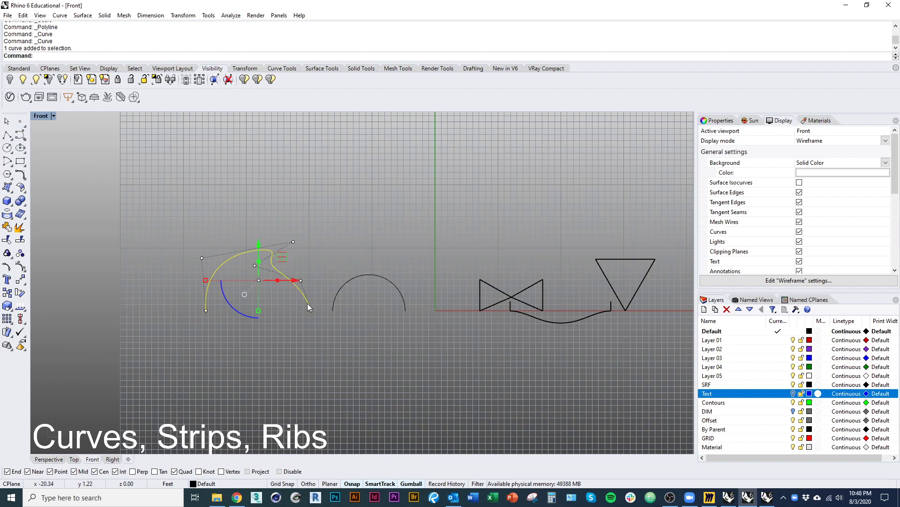
pyautogui.click(254, 268)
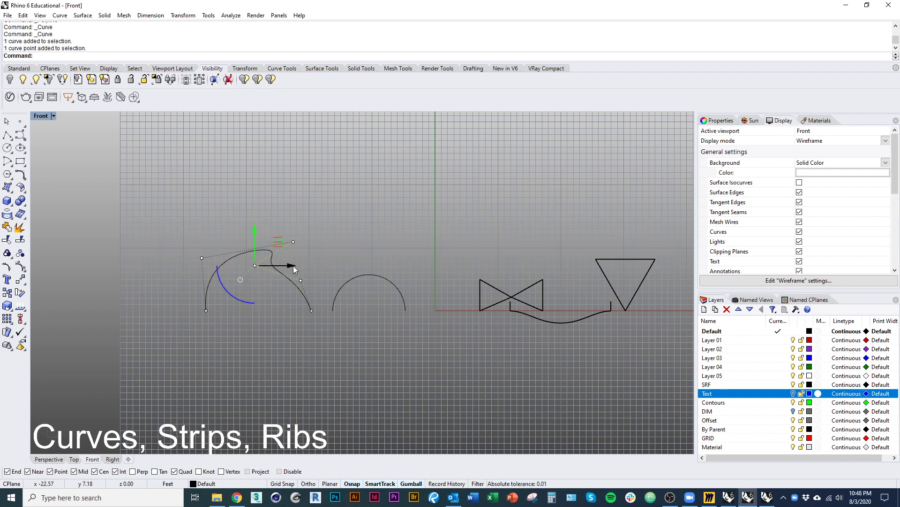
pyautogui.moveTo(293, 265); pyautogui.dragTo(280, 243)
pyautogui.click(291, 241)
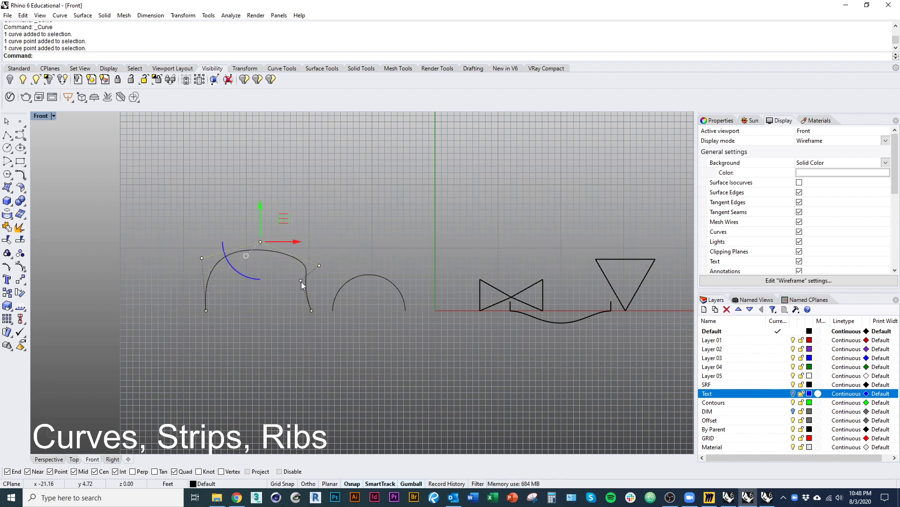
pyautogui.click(300, 281)
pyautogui.moveTo(311, 284); pyautogui.dragTo(321, 269)
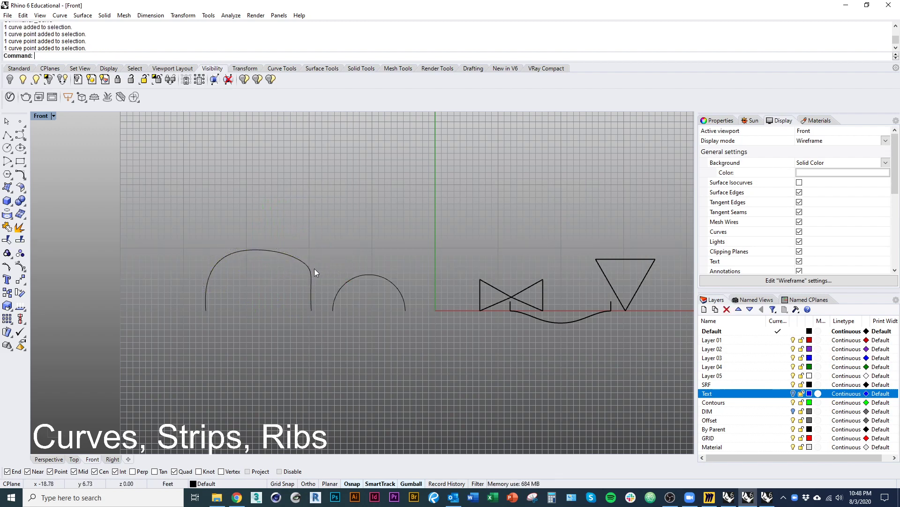
pyautogui.click(313, 270)
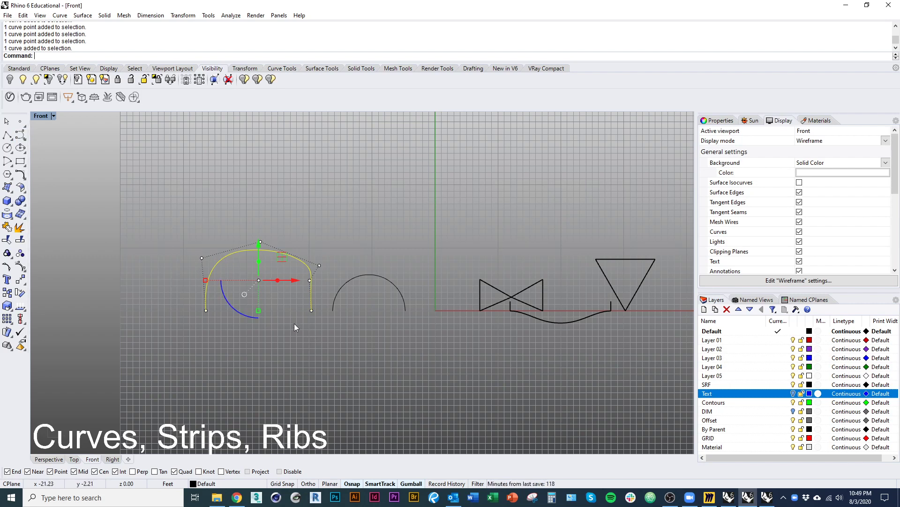
pyautogui.press('Delete')
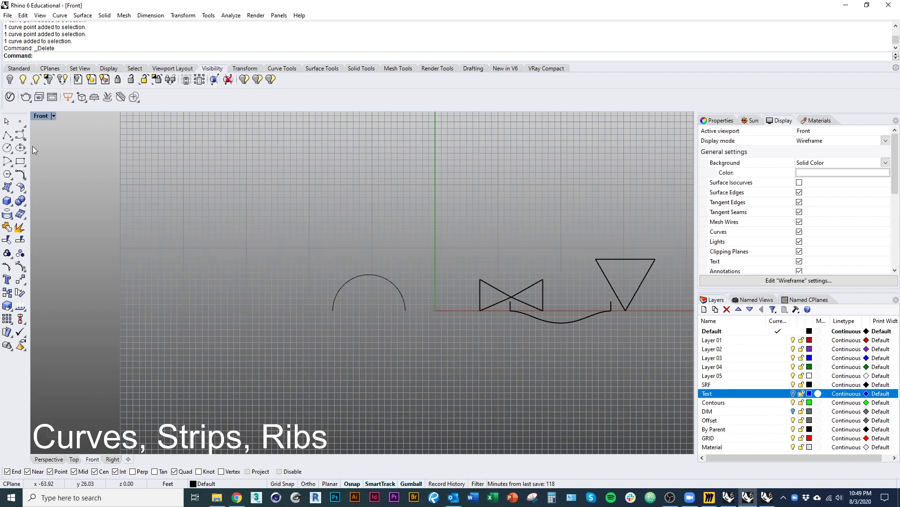
# Step: Draw a degree-3 interpolated curve through six points beside the arc, forming a narrow-based loop with both ends on the arc's base level
pyautogui.click(22, 137)
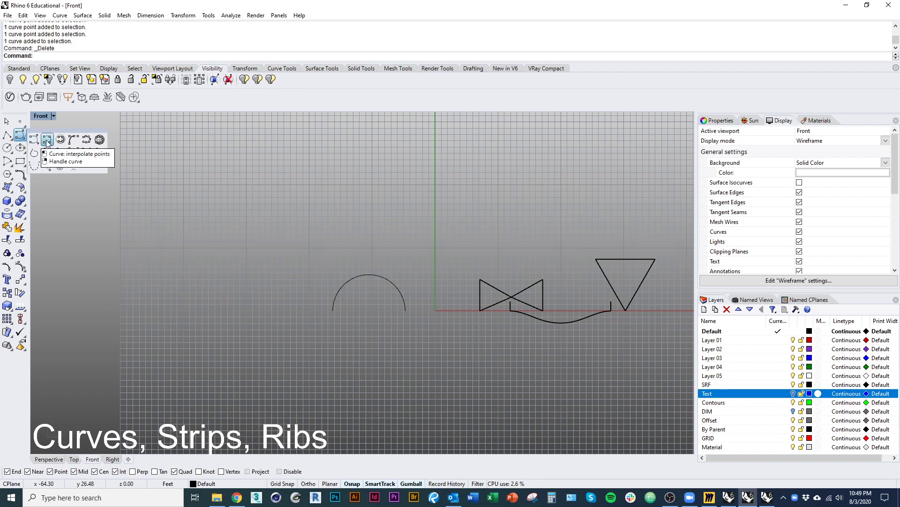
pyautogui.click(47, 140)
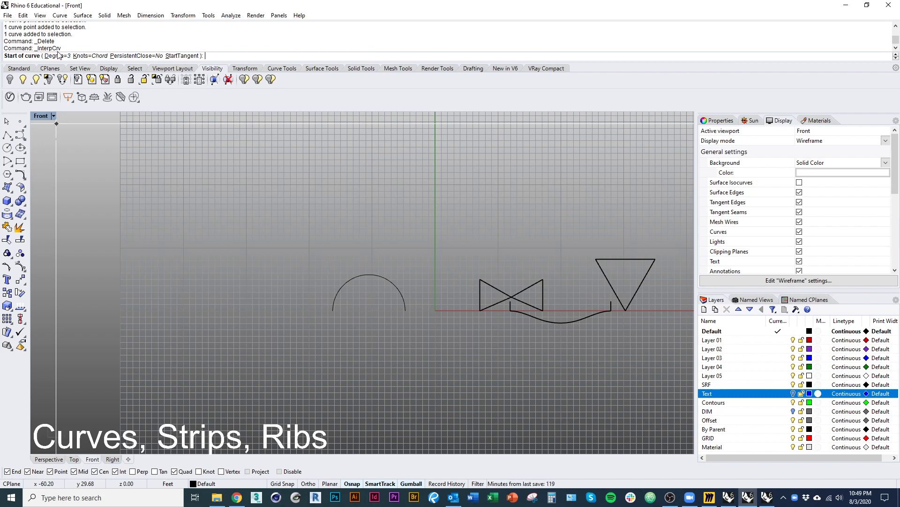
pyautogui.click(333, 310)
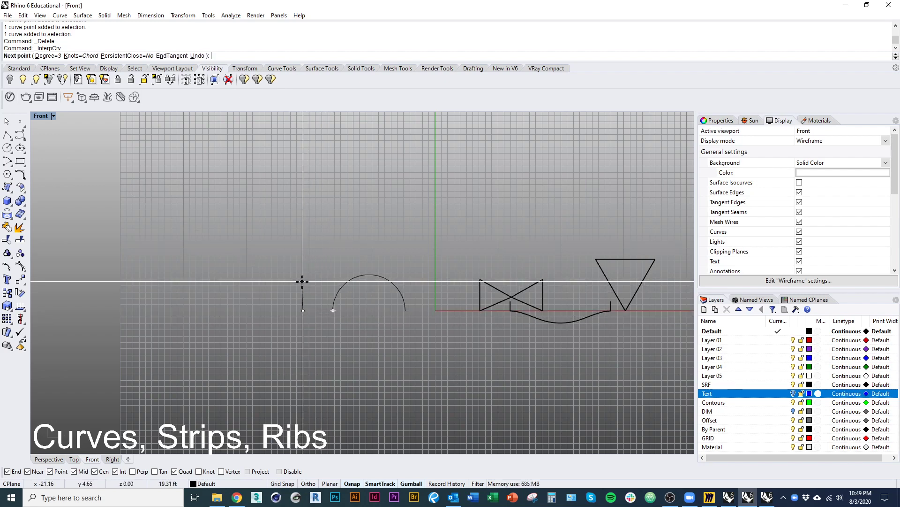
pyautogui.click(303, 284)
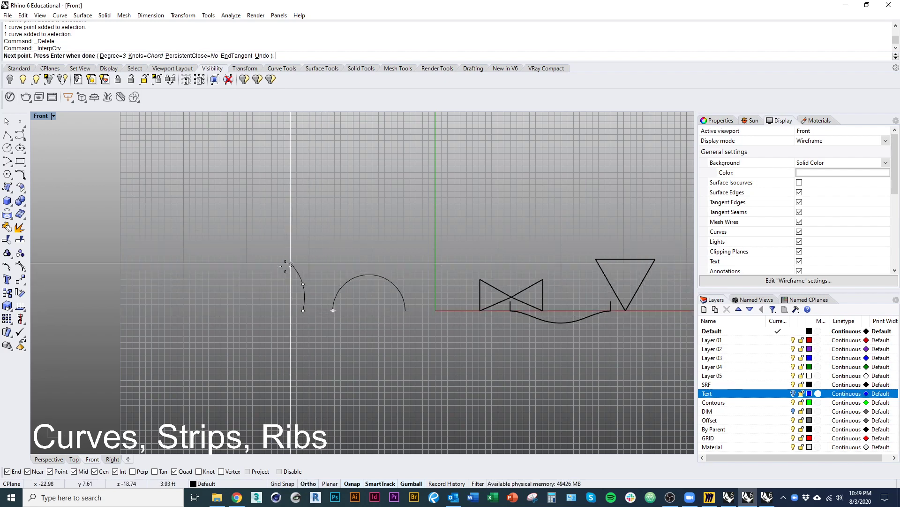
pyautogui.click(291, 261)
pyautogui.click(255, 265)
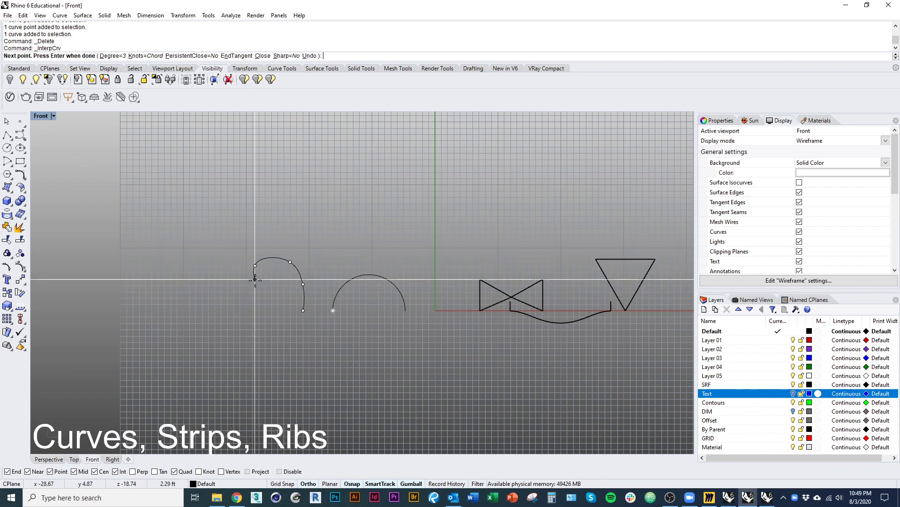
pyautogui.click(254, 283)
pyautogui.click(270, 309)
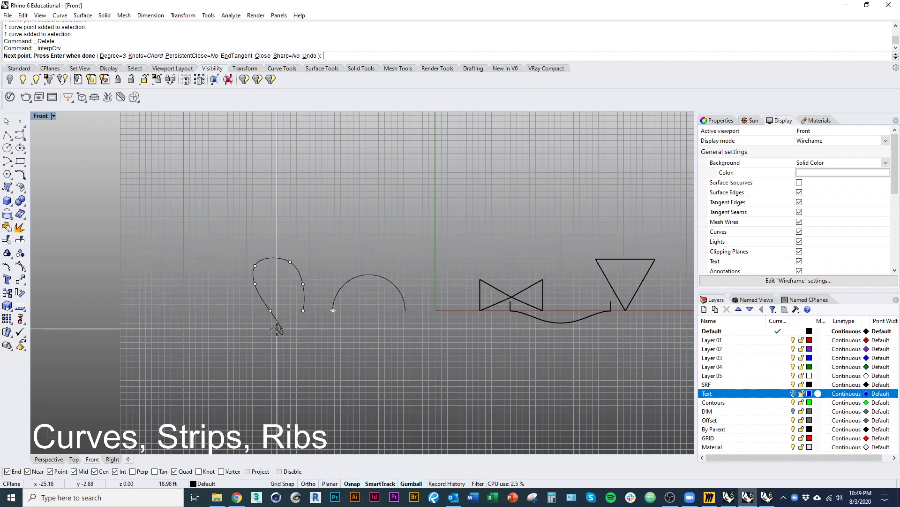
pyautogui.press('Return')
# Step: Turn on the interpolated curve's edit points and shift its two upper edit points slightly toward positive X
pyautogui.scroll(5, 300, 350)
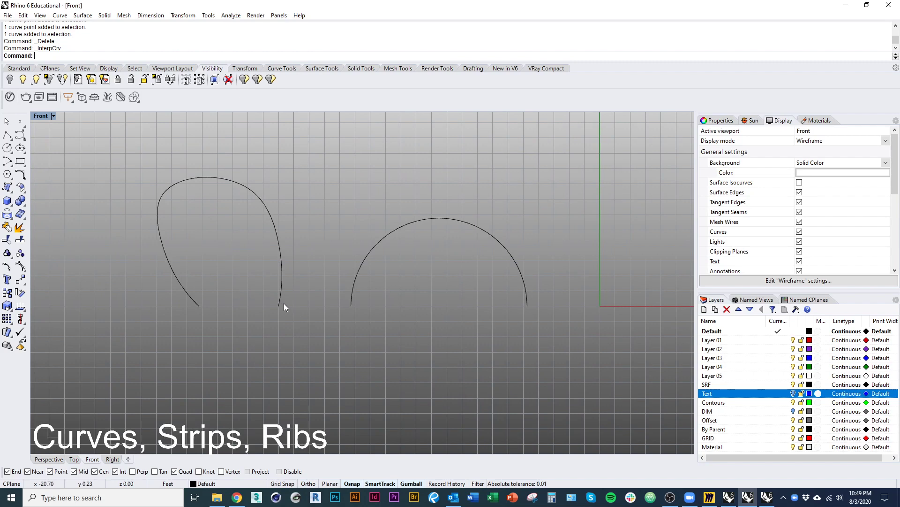
pyautogui.moveTo(289, 300); pyautogui.dragTo(321, 319, button='right')
pyautogui.click(323, 321)
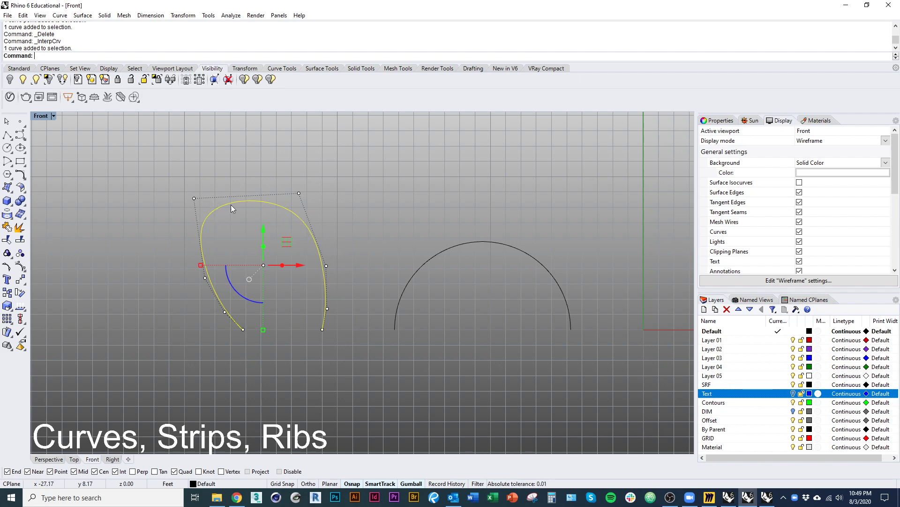
pyautogui.click(6, 268)
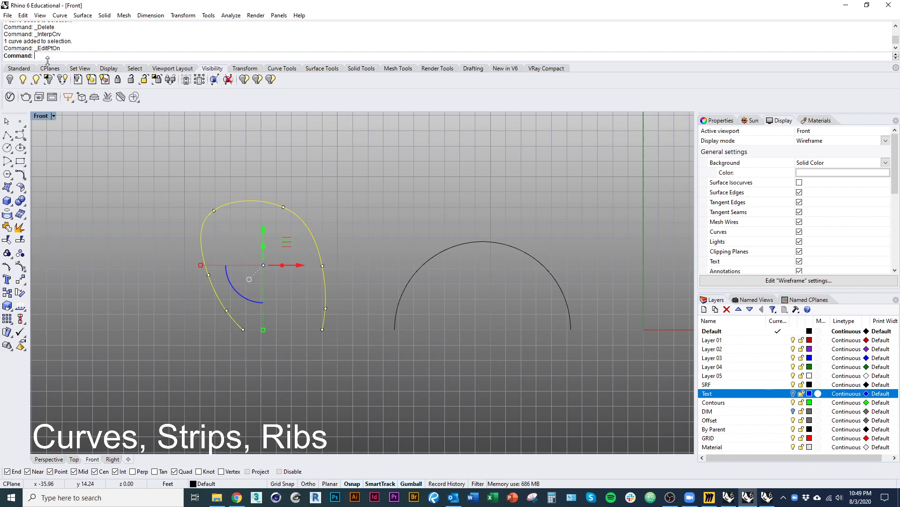
pyautogui.click(217, 216)
pyautogui.click(215, 213)
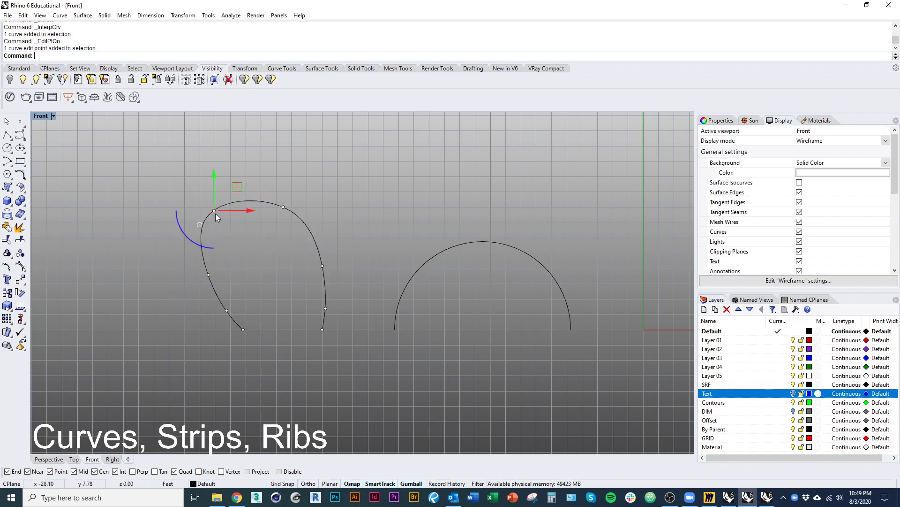
pyautogui.click(280, 190)
pyautogui.click(283, 207)
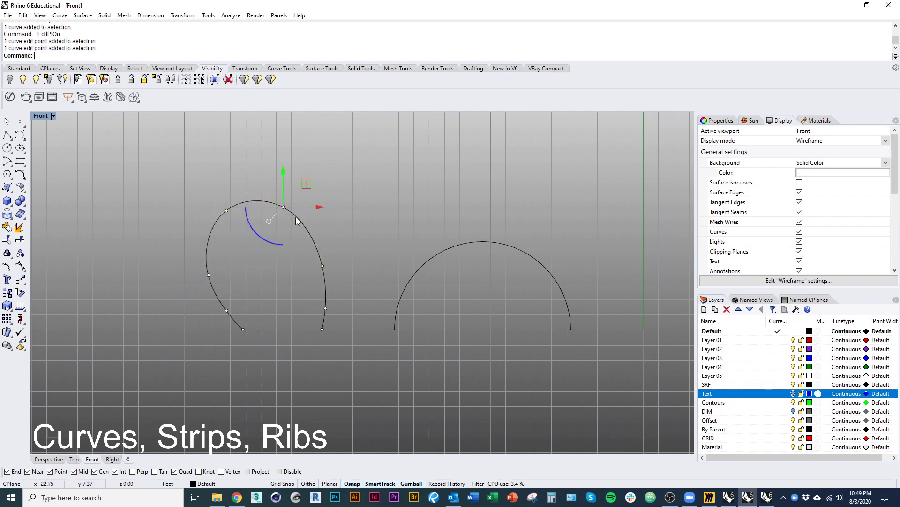
pyautogui.moveTo(305, 208)
pyautogui.mouseDown()
pyautogui.moveTo(321, 208)
pyautogui.moveTo(300, 173)
pyautogui.moveTo(312, 194)
pyautogui.mouseUp()
pyautogui.moveTo(289, 164); pyautogui.dragTo(289, 177)
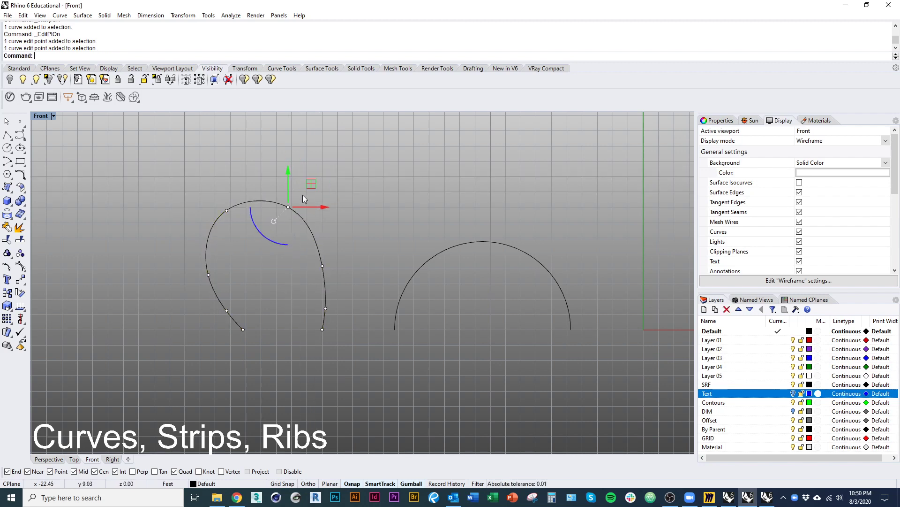
pyautogui.click(300, 397)
pyautogui.press('Escape')
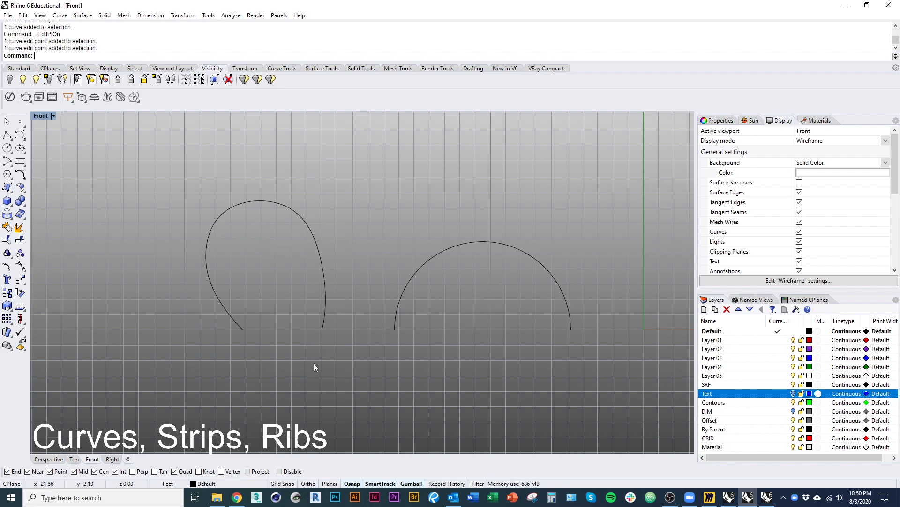
# Step: Turn on the control-point display for the interpolated curve and switch it off again
pyautogui.click(22, 266)
pyautogui.moveTo(222, 279); pyautogui.dragTo(163, 255)
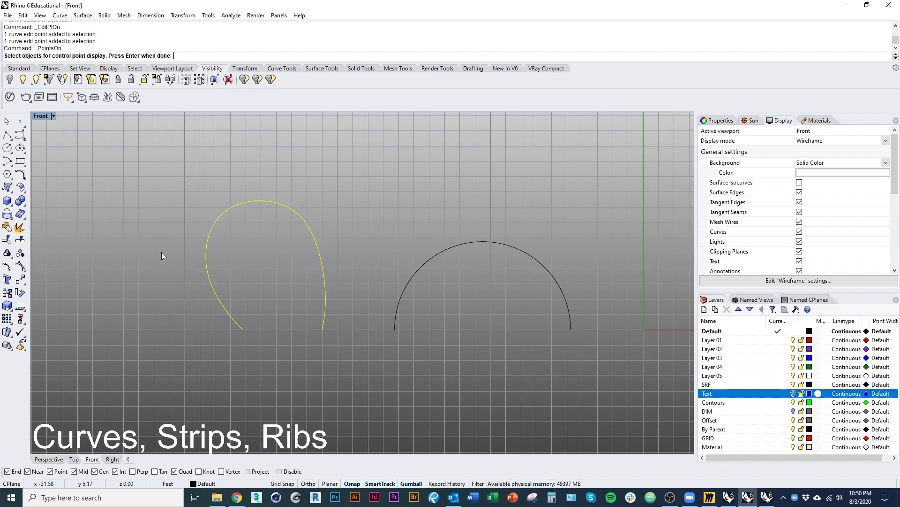
pyautogui.rightClick(163, 255)
pyautogui.press('Escape')
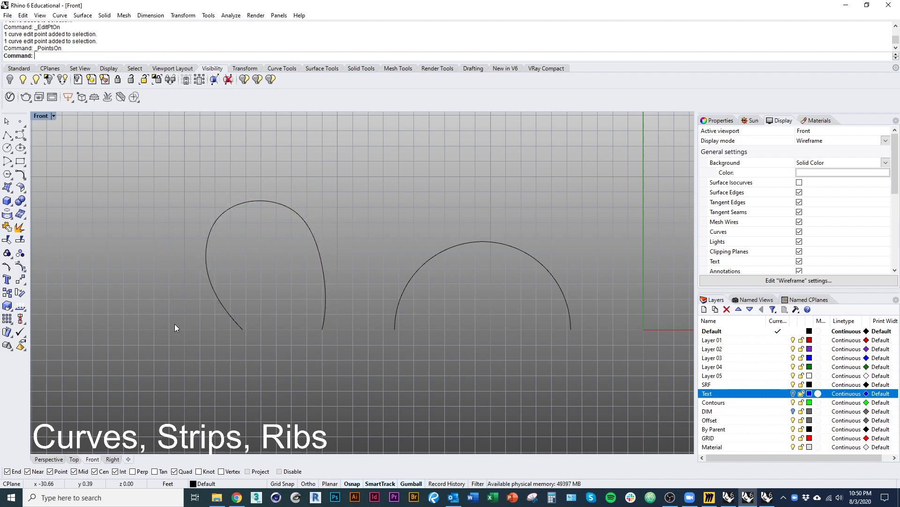
# Step: Delete the interpolated curve, keeping only the semicircular arc on the negative X side
pyautogui.moveTo(177, 268); pyautogui.dragTo(178, 270)
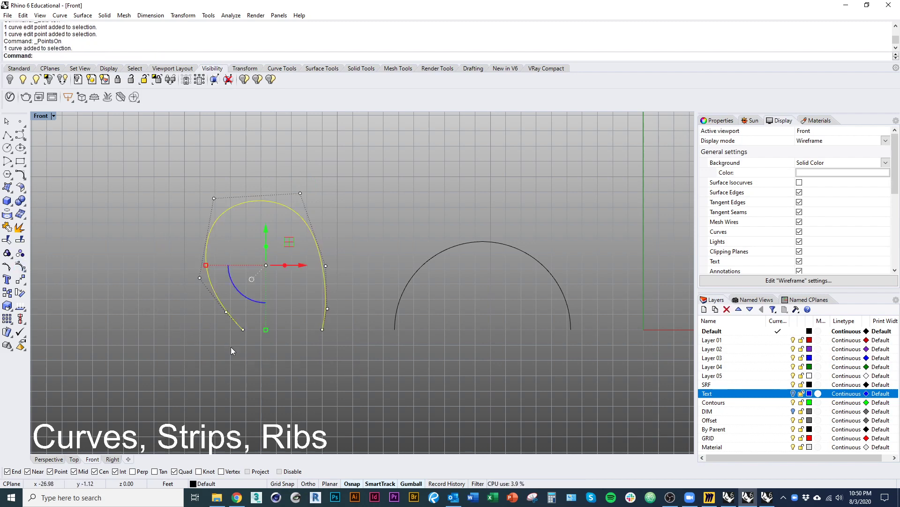
pyautogui.write('d')
pyautogui.press('Return')
pyautogui.moveTo(284, 358); pyautogui.dragTo(279, 357, button='right')
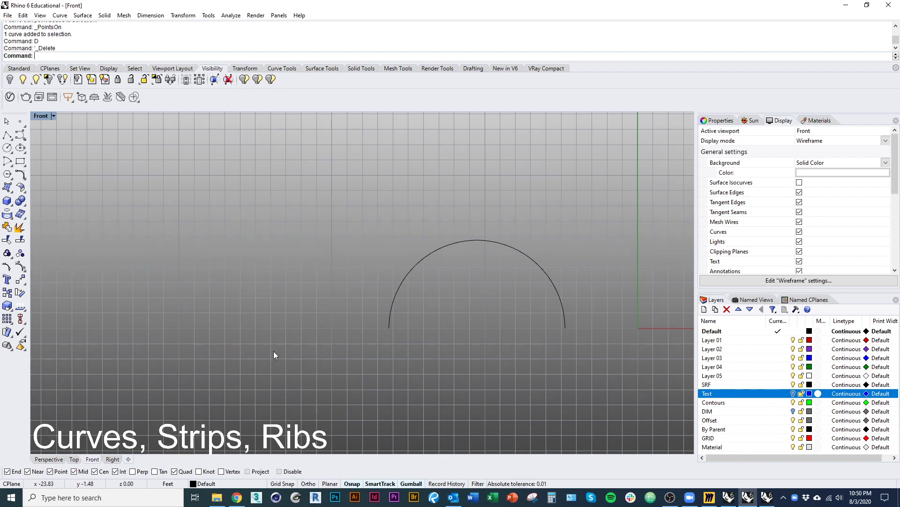
pyautogui.moveTo(260, 291); pyautogui.dragTo(315, 284, button='right')
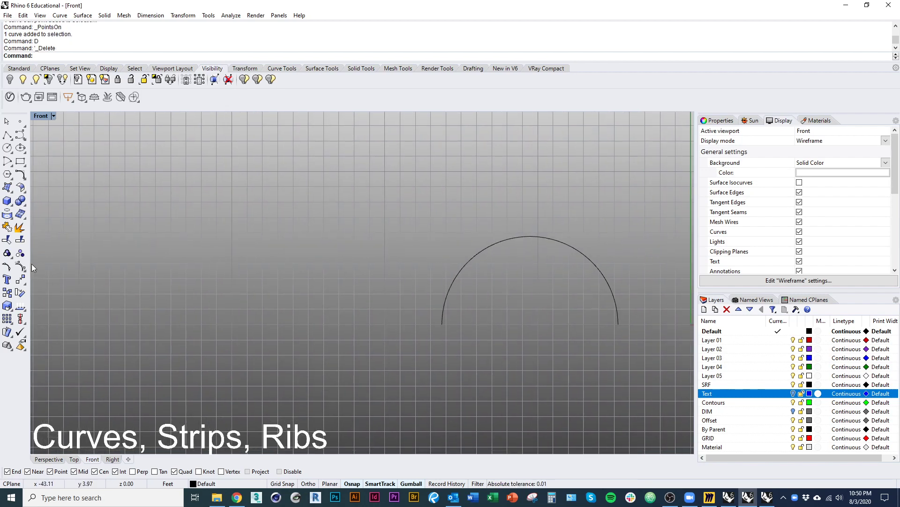
# Step: Draw a vertical polyline 10 ft long on the arc's negative X side, starting level with the arc's base
pyautogui.click(7, 136)
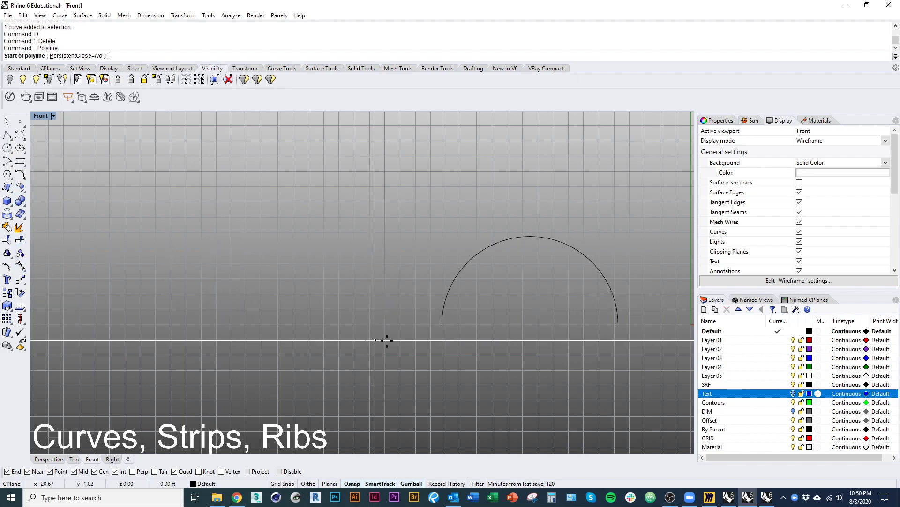
pyautogui.click(320, 324)
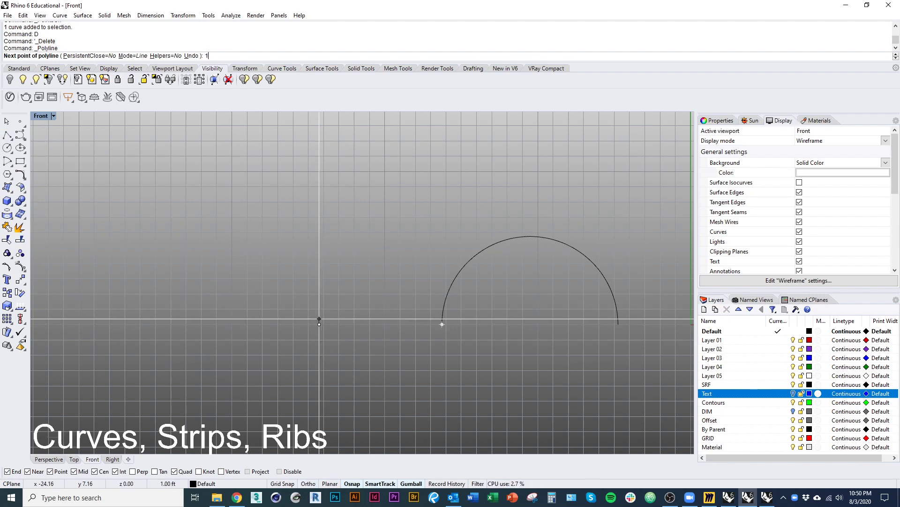
pyautogui.write('10')
pyautogui.press('Return')
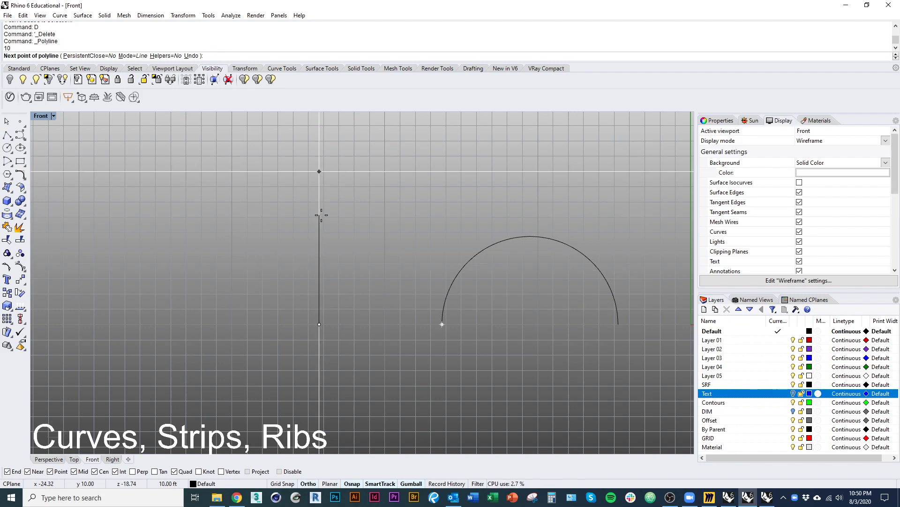
pyautogui.click(321, 215)
pyautogui.press('Return')
pyautogui.scroll(-3, 353, 320)
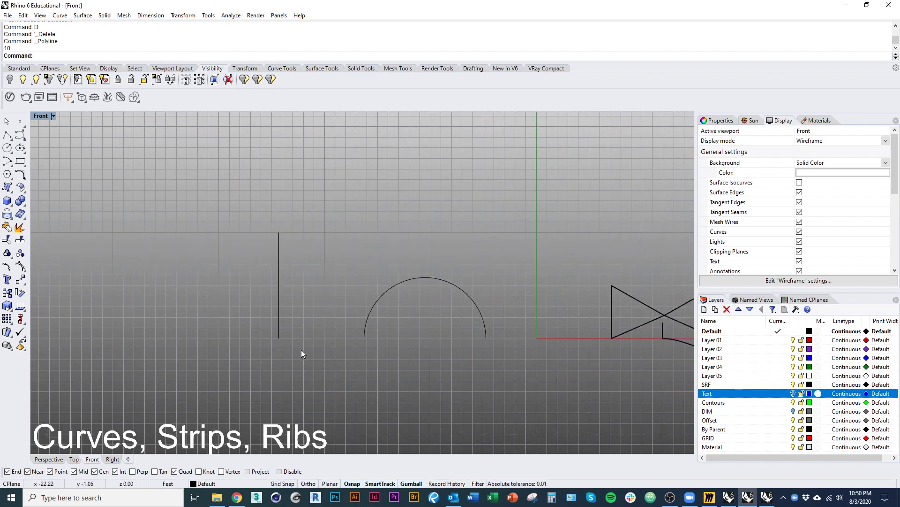
# Step: Examine in an angled view how the arc and the vertical line sit in depth relative to the world axes
pyautogui.moveTo(305, 345); pyautogui.dragTo(276, 341, button='right')
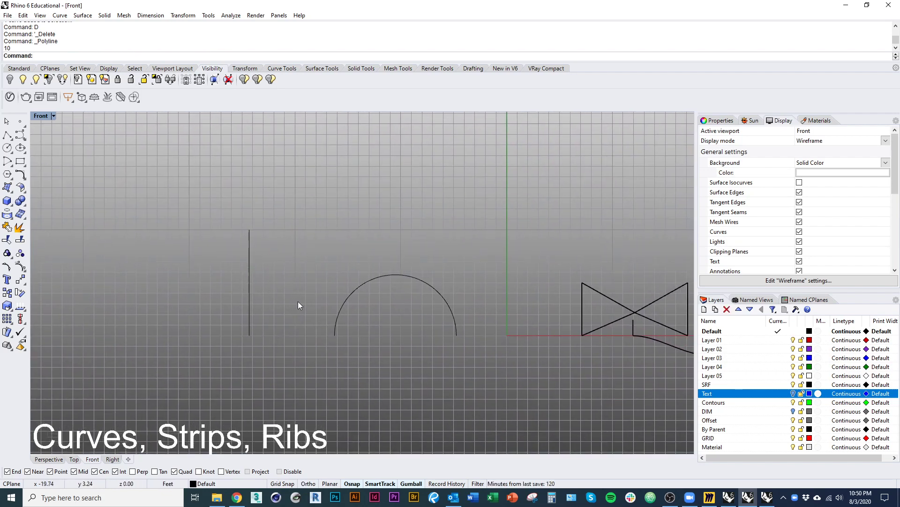
pyautogui.click(450, 307)
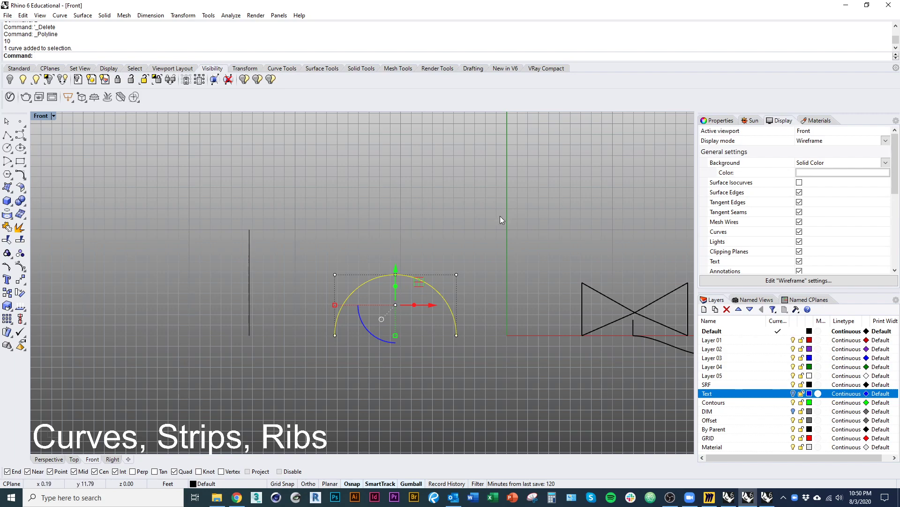
pyautogui.scroll(-5, 375, 260)
pyautogui.keyDown('ctrl'); pyautogui.keyDown('shift'); pyautogui.moveTo(380, 266); pyautogui.dragTo(366, 281, button='right'); pyautogui.keyUp('shift'); pyautogui.keyUp('ctrl')
pyautogui.write('zsa')
pyautogui.press('Return')
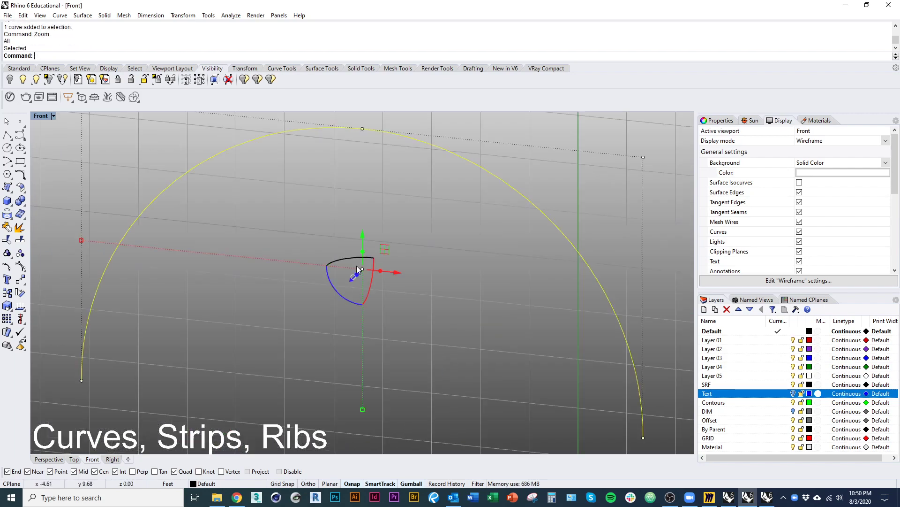
pyautogui.scroll(-8, 359, 270)
pyautogui.keyDown('ctrl'); pyautogui.keyDown('shift'); pyautogui.moveTo(331, 329); pyautogui.dragTo(283, 333, button='right'); pyautogui.keyUp('shift'); pyautogui.keyUp('ctrl')
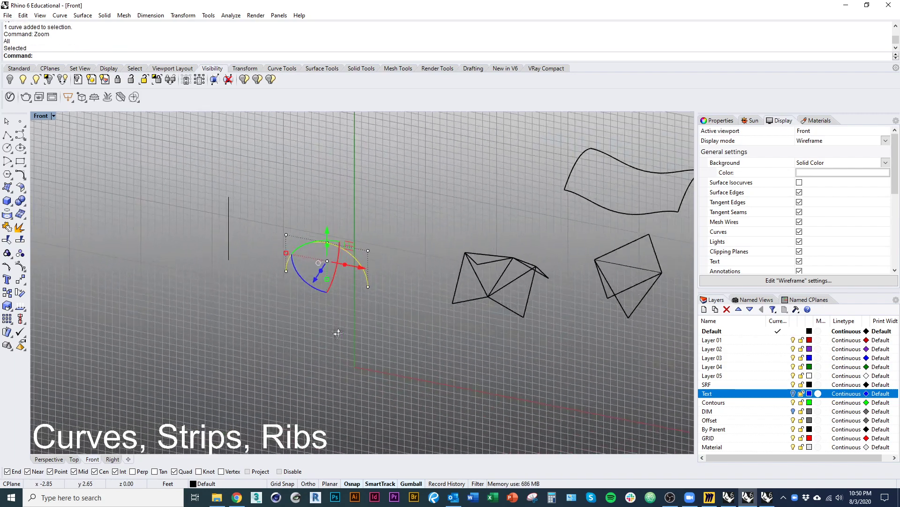
# Step: Try to delete the arc and the vertical line together, and undo that deletion
pyautogui.moveTo(343, 315); pyautogui.dragTo(137, 171)
pyautogui.write('d')
pyautogui.press('Return')
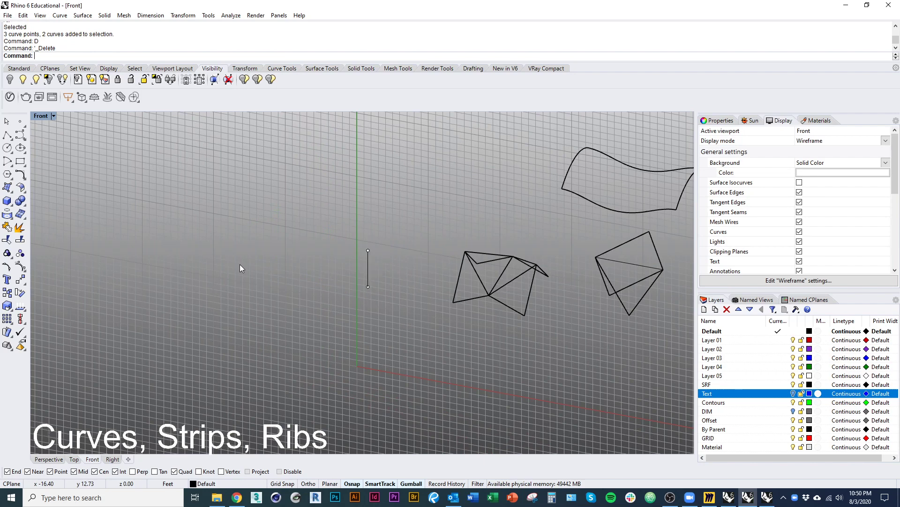
pyautogui.hotkey('ctrl', 'z')
pyautogui.press('Escape')
# Step: Delete only the vertical line beside the arc and restore the Front view
pyautogui.click(228, 255)
pyautogui.write('d')
pyautogui.press('Return')
pyautogui.moveTo(247, 303); pyautogui.dragTo(289, 356, button='right')
pyautogui.write('Front')
pyautogui.press('Return')
# Step: Draw a vertical line 10 ft long upward from the origin point 0,0
pyautogui.write('L')
pyautogui.press('Return')
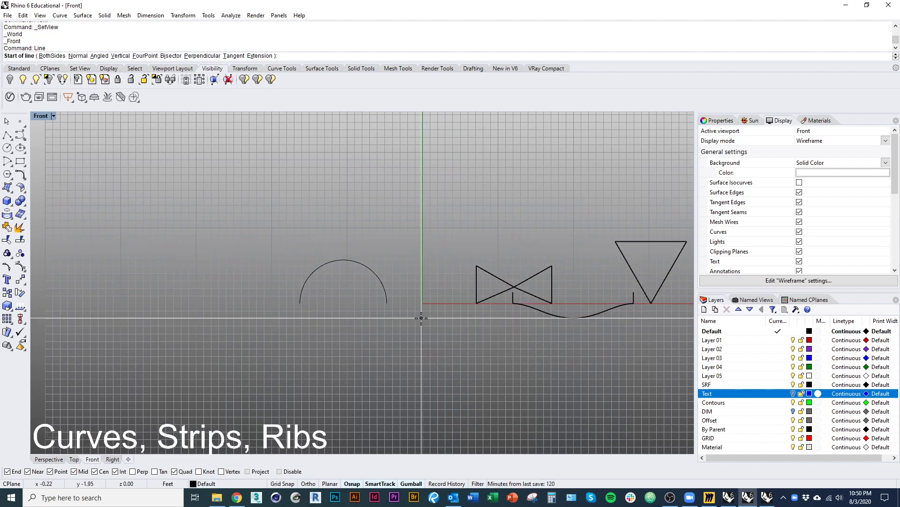
pyautogui.write('0')
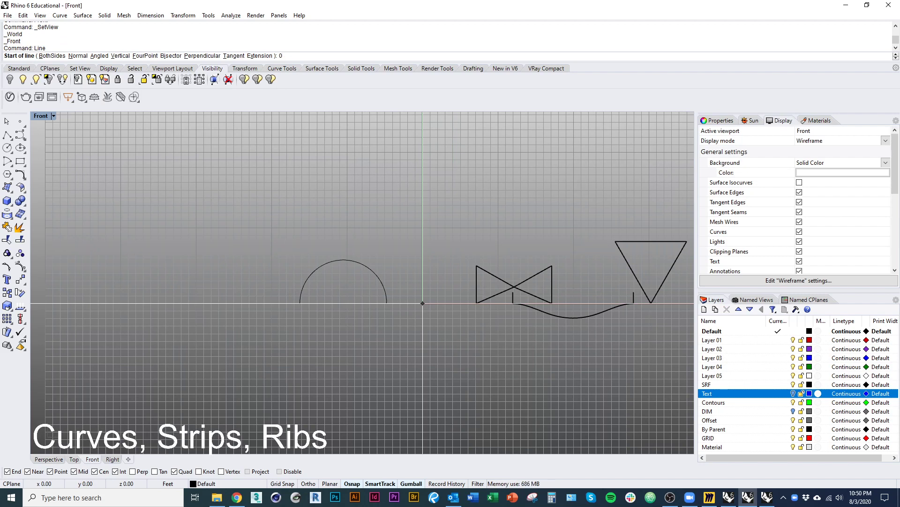
pyautogui.write('.0')
pyautogui.press('Return')
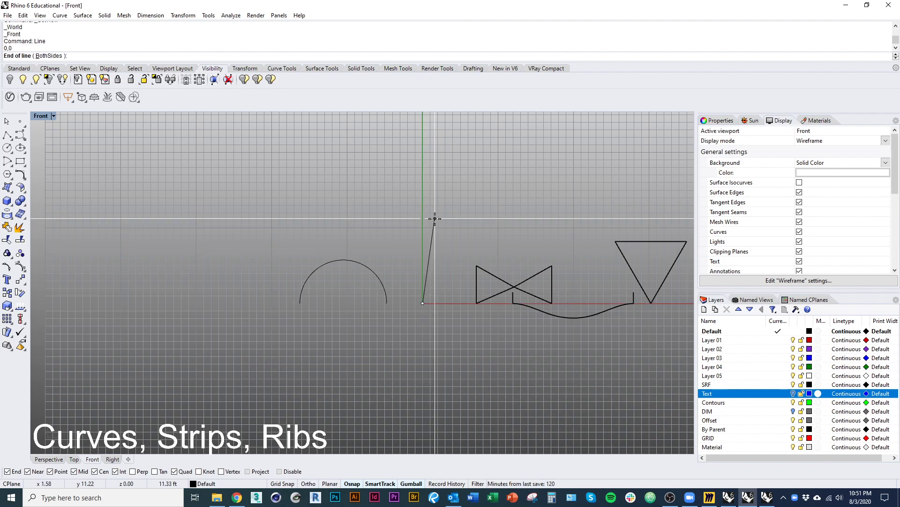
pyautogui.write('10')
pyautogui.press('Return')
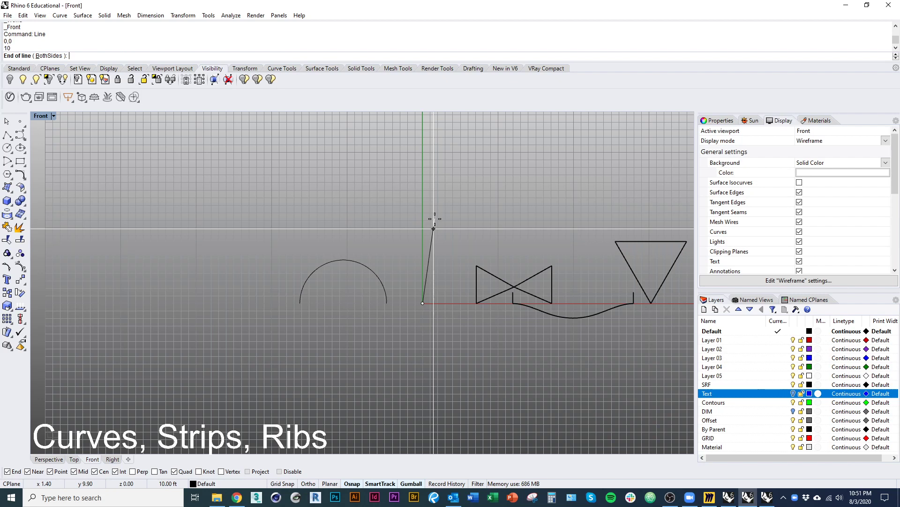
pyautogui.press('shift')
pyautogui.press('shift')
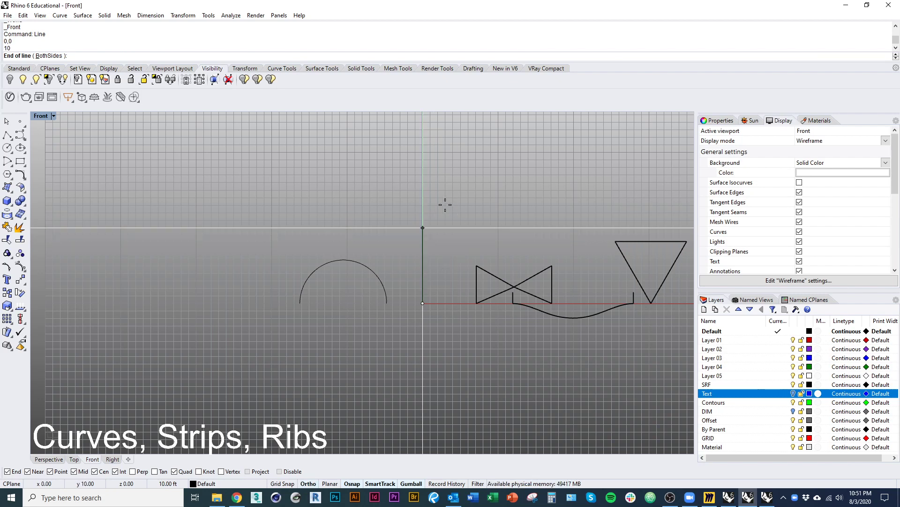
pyautogui.click(445, 205)
pyautogui.moveTo(461, 255); pyautogui.dragTo(313, 266, button='right')
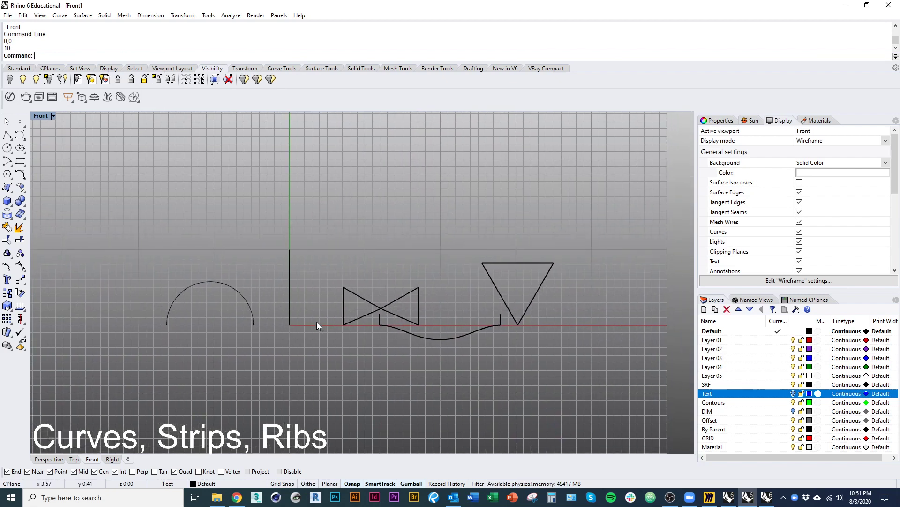
# Step: Move the vertical line about 31.8 ft toward negative X, past the arc, keeping its base level
pyautogui.click(296, 304)
pyautogui.moveTo(331, 287); pyautogui.dragTo(91, 287)
pyautogui.moveTo(92, 299); pyautogui.dragTo(246, 286, button='right')
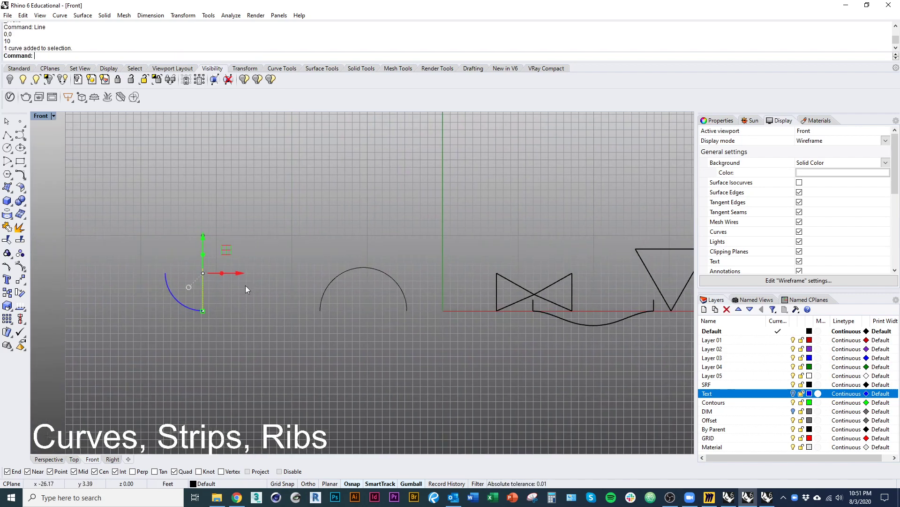
pyautogui.press('Escape')
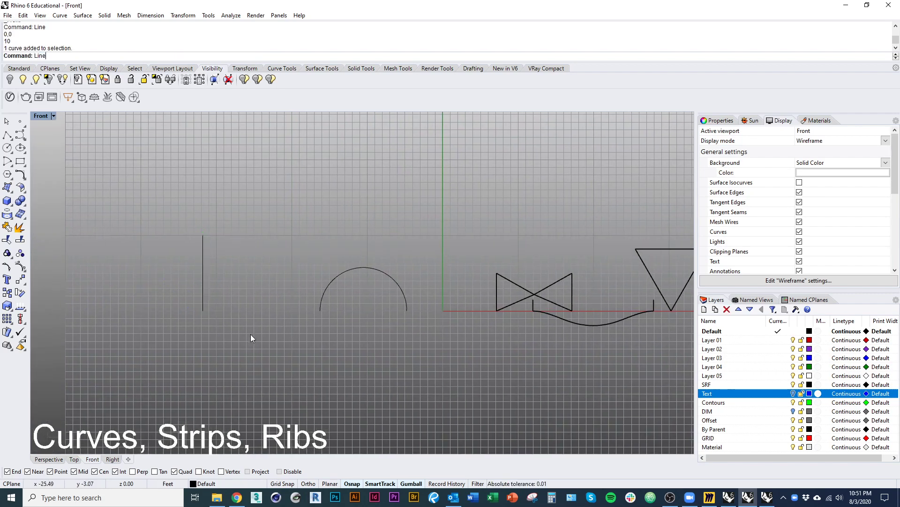
# Step: Draw a horizontal line 5 ft long from the vertical line's lower end toward positive X
pyautogui.press('Return')
pyautogui.click(203, 310)
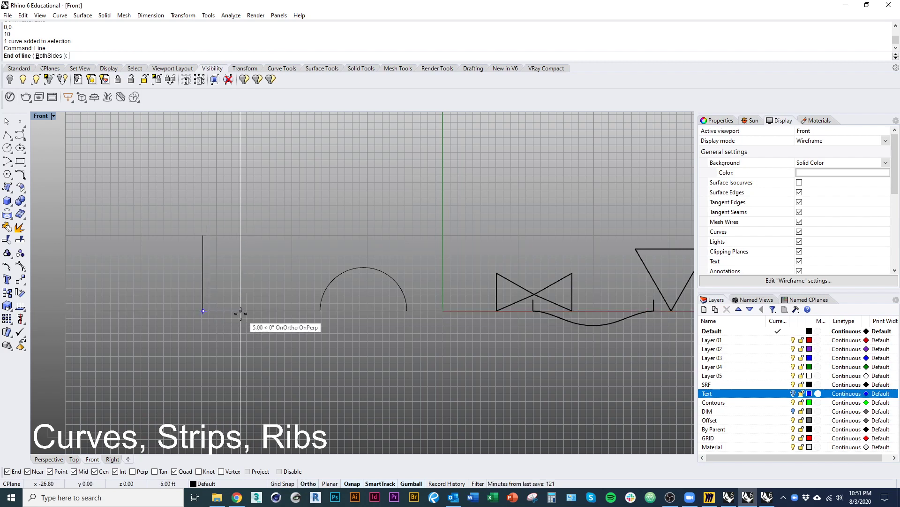
pyautogui.write('5')
pyautogui.press('Return')
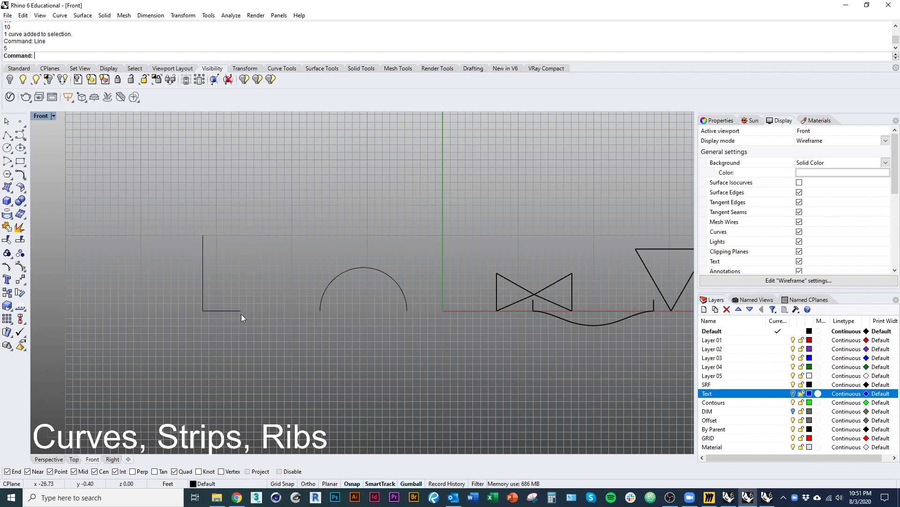
pyautogui.moveTo(241, 313); pyautogui.dragTo(288, 318, button='right')
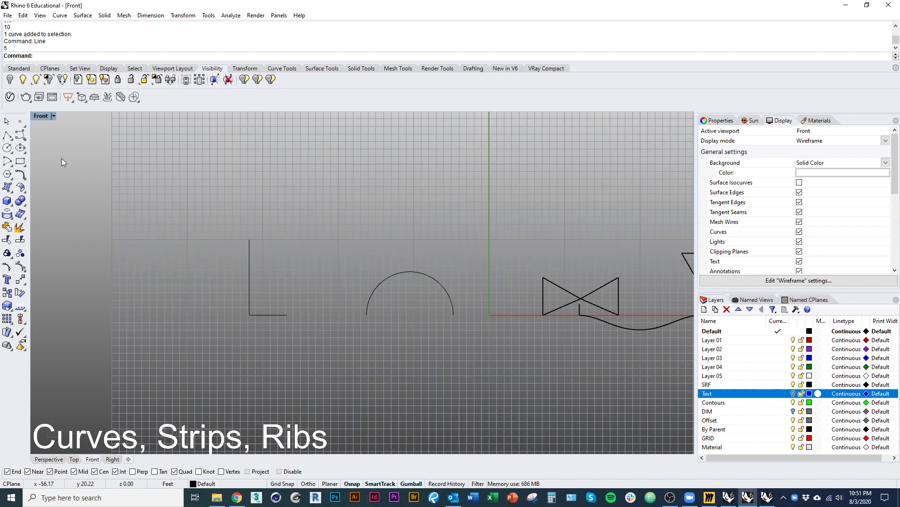
pyautogui.rightClick(20, 136)
pyautogui.scroll(3, 297, 314)
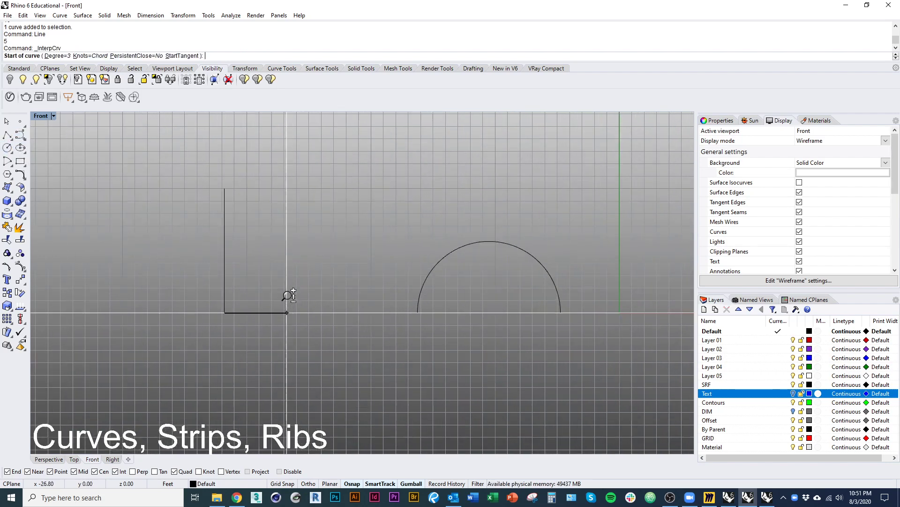
pyautogui.press('Escape')
# Step: Copy the 5 ft base line to the negative X side of the vertical line, from its outer end to the vertical line's base
pyautogui.click(260, 312)
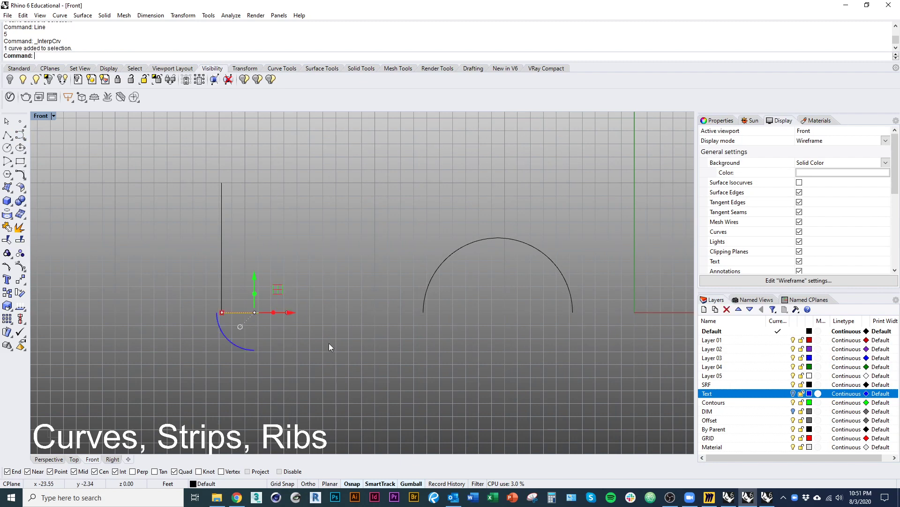
pyautogui.write('copy')
pyautogui.press('Return')
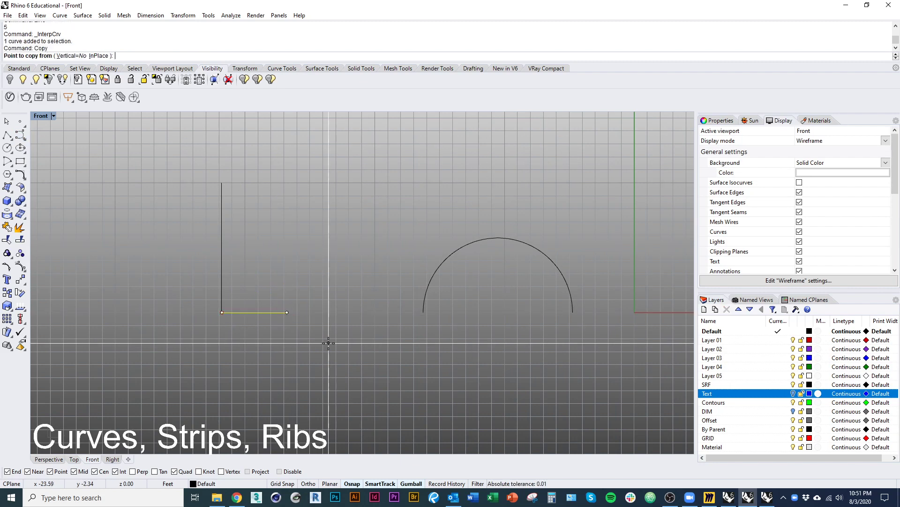
pyautogui.click(287, 312)
pyautogui.click(222, 312)
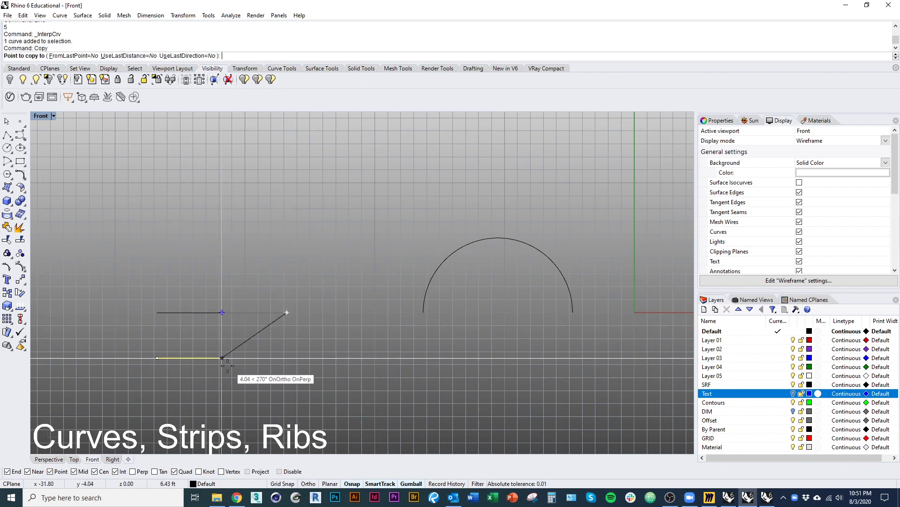
pyautogui.press('Return')
# Step: Draw a degree-3 interpolated curve through the base's positive X end, the vertical line's top and the base's negative X end
pyautogui.click(21, 136)
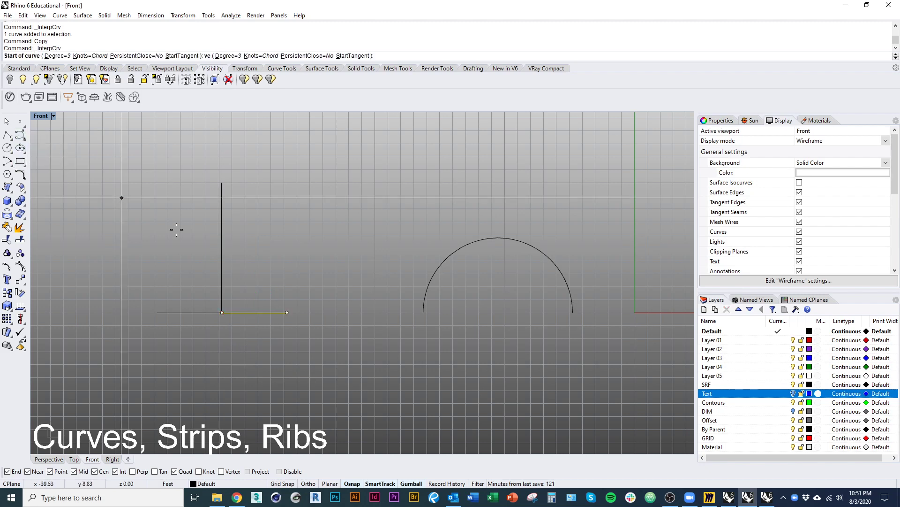
pyautogui.click(287, 312)
pyautogui.click(221, 183)
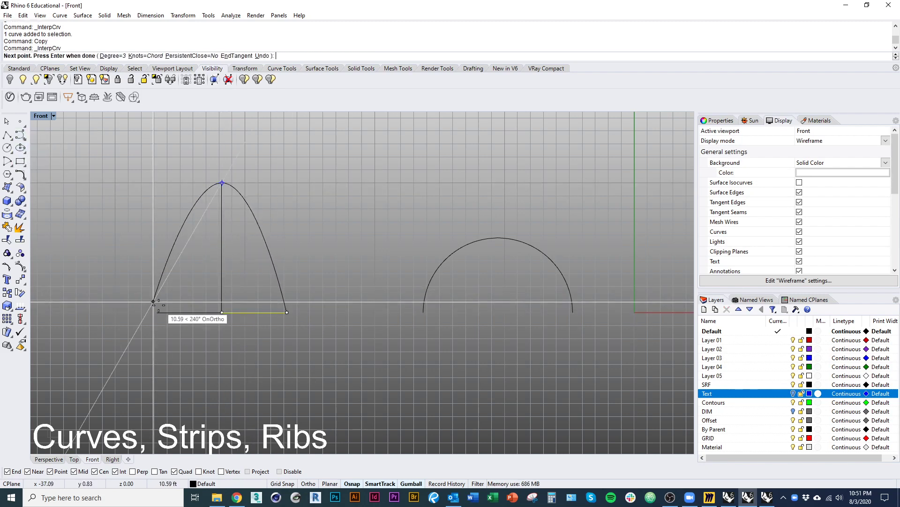
pyautogui.click(158, 323)
pyautogui.press('Return')
pyautogui.scroll(-4, 177, 341)
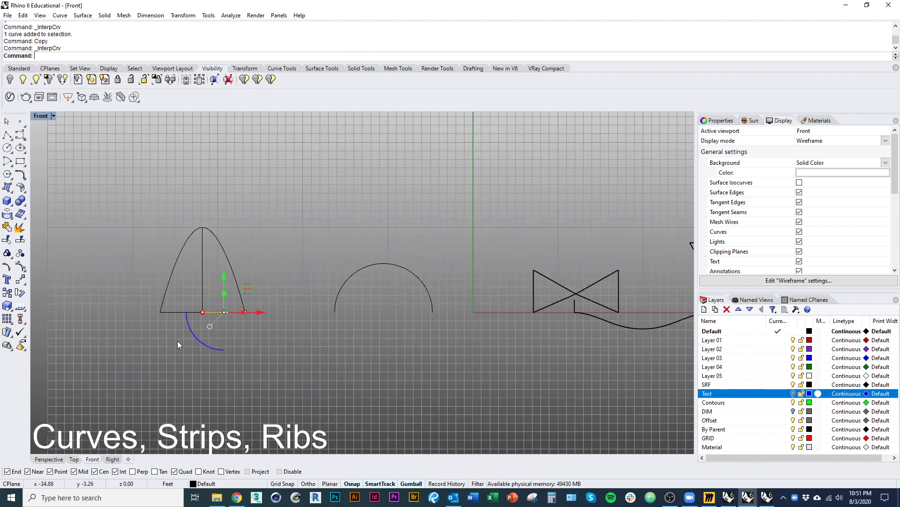
pyautogui.click(244, 304)
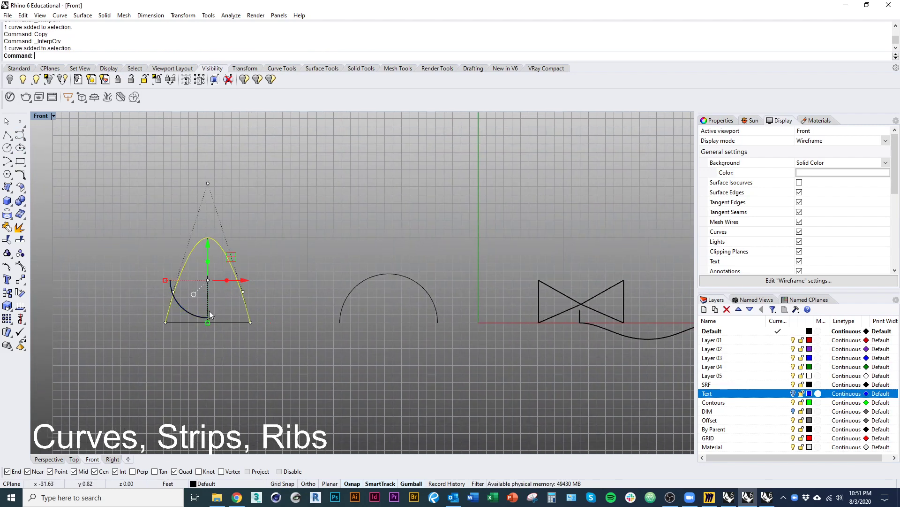
pyautogui.scroll(3, 233, 300)
pyautogui.click(235, 318)
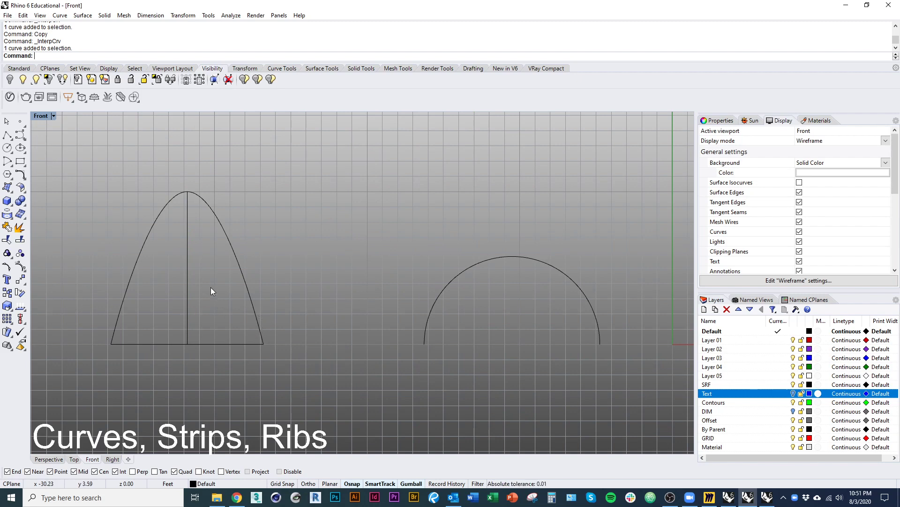
# Step: Draw a horizontal line about 4 ft long from the vertical line's midpoint toward positive X, and delete the three-point interpolated curve
pyautogui.write('pl')
pyautogui.press('Return')
pyautogui.click(188, 268)
pyautogui.click(251, 268)
pyautogui.press('Return')
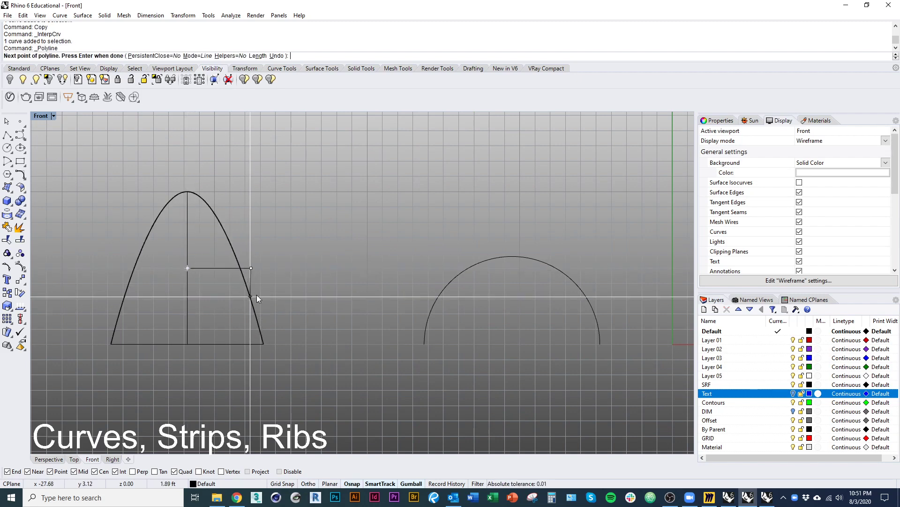
pyautogui.click(257, 295)
pyautogui.press('Delete')
# Step: Mirror the mid-height horizontal line across the vertical line to the negative X side
pyautogui.click(207, 269)
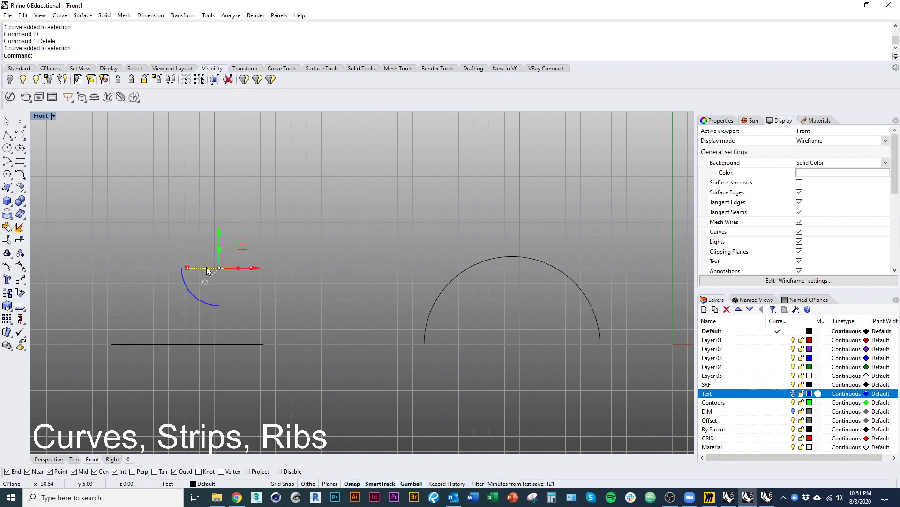
pyautogui.hotkey('ctrl', 'm')
pyautogui.click(187, 268)
pyautogui.click(188, 191)
pyautogui.click(115, 216)
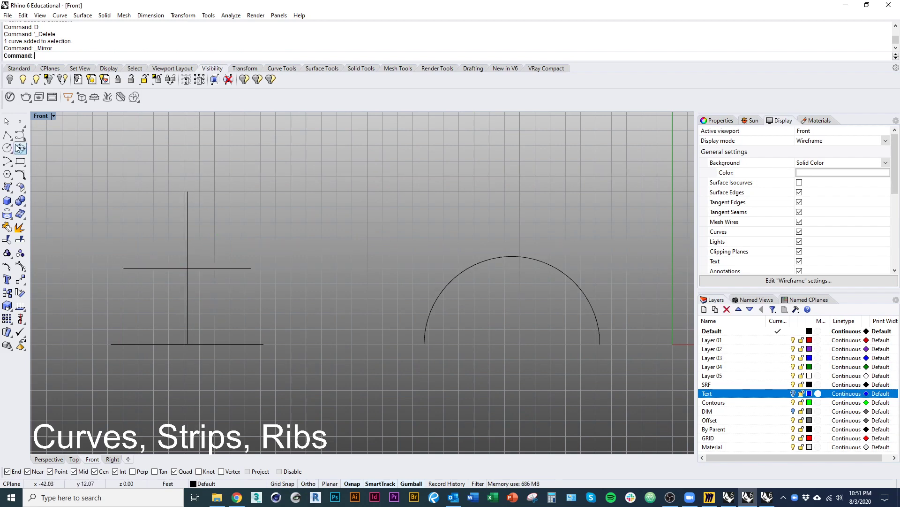
# Step: Draw a degree-3 interpolated curve through the outer ends of the base and mid-height lines and the vertical line's top
pyautogui.click(20, 149)
pyautogui.click(40, 141)
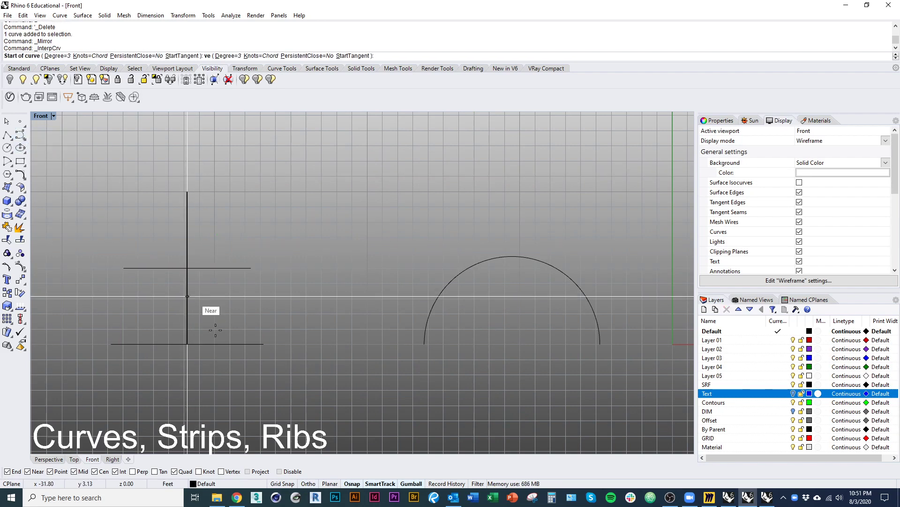
pyautogui.click(263, 343)
pyautogui.click(251, 268)
pyautogui.click(188, 192)
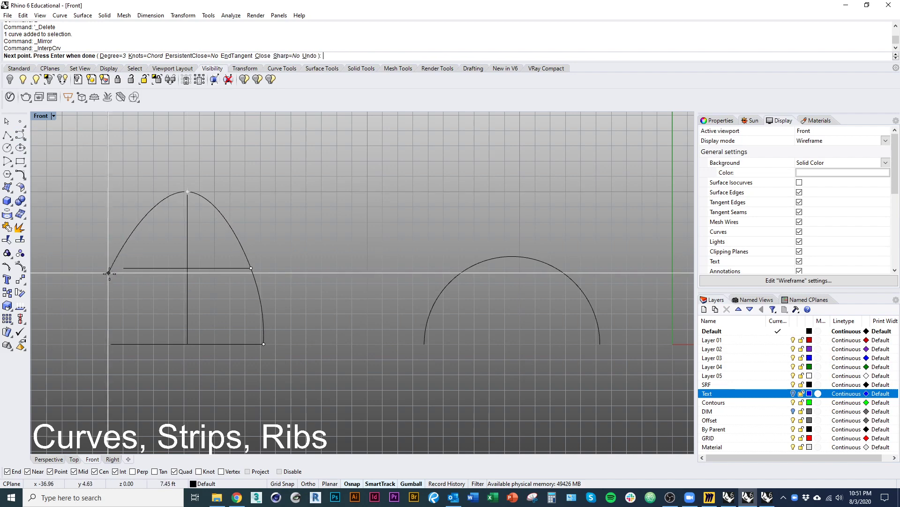
pyautogui.click(111, 343)
pyautogui.press('Return')
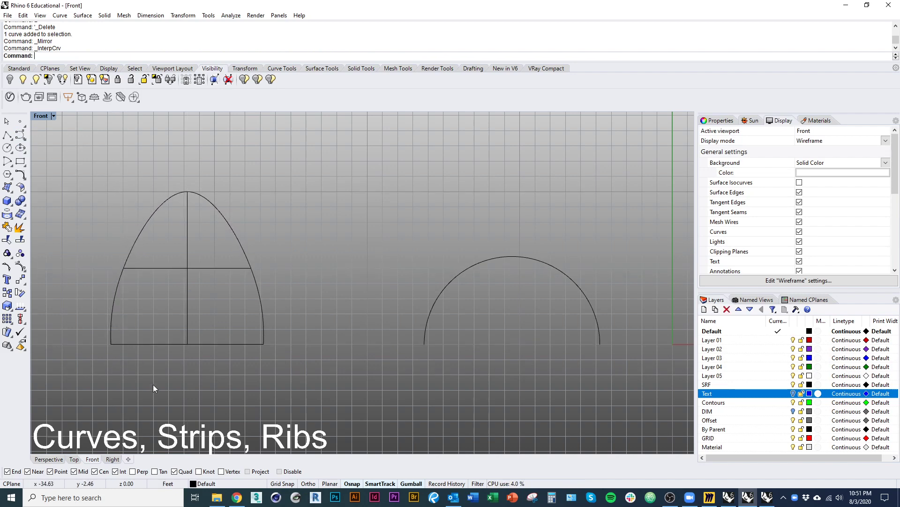
# Step: Delete the interpolated curve, both mid-height horizontal lines and the negative X half of the base
pyautogui.scroll(-2, 168, 381)
pyautogui.click(263, 298)
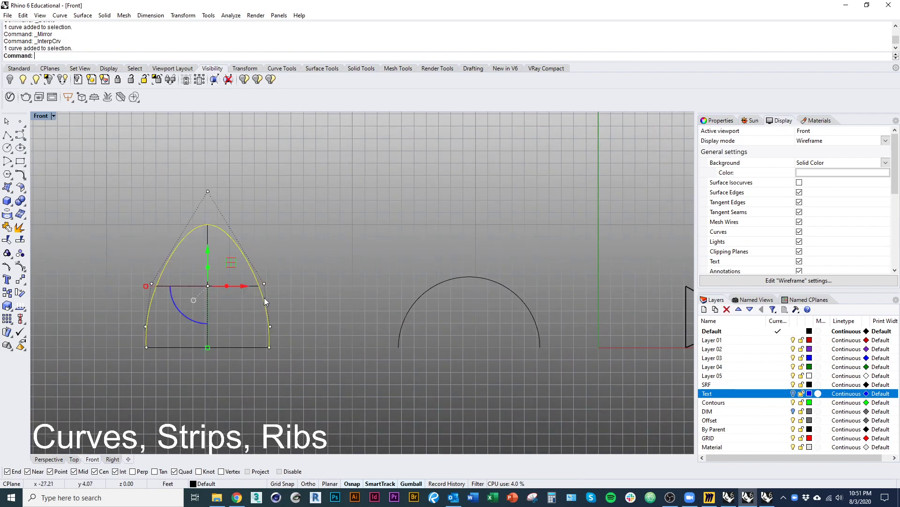
pyautogui.press('Delete')
pyautogui.click(250, 287)
pyautogui.press('Delete')
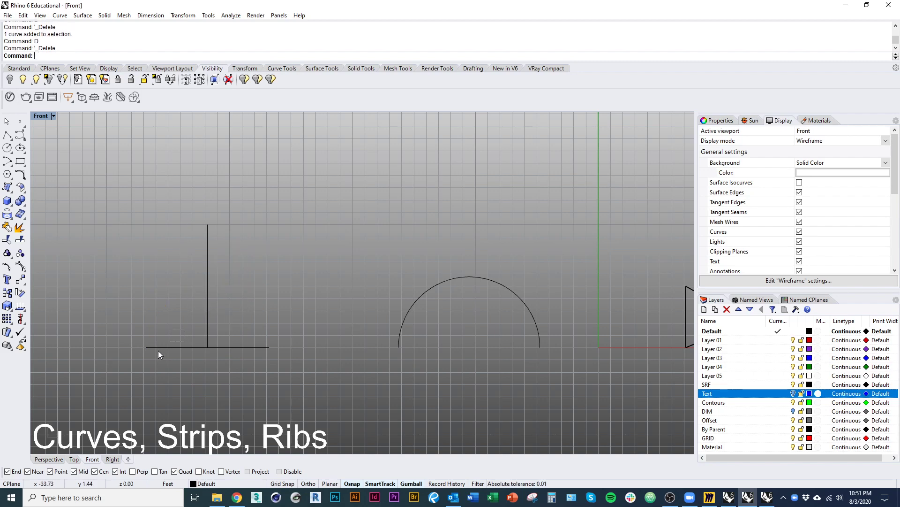
pyautogui.moveTo(188, 359); pyautogui.dragTo(269, 325, button='right')
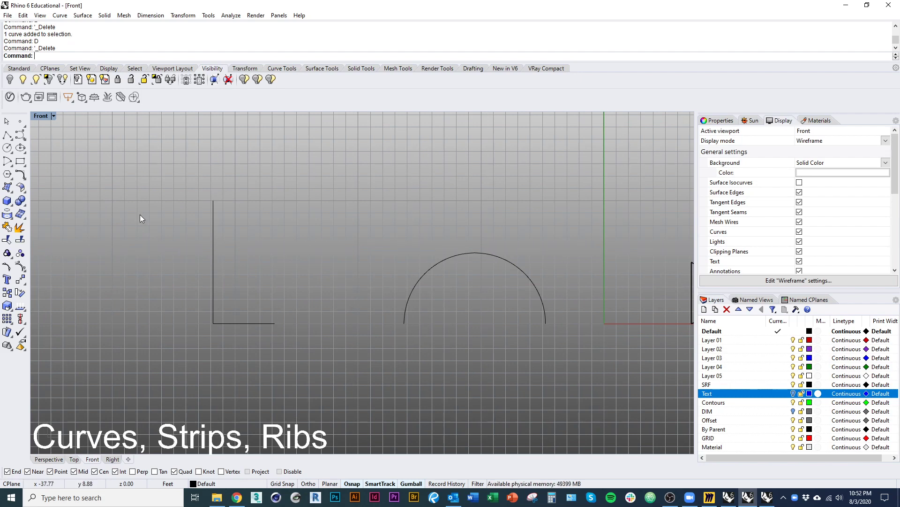
# Step: Draw a degree-3 interpolated curve from the base's positive X end to the vertical line's top, with a vertical start tangent and horizontal end tangent
pyautogui.write('InterpCrv')
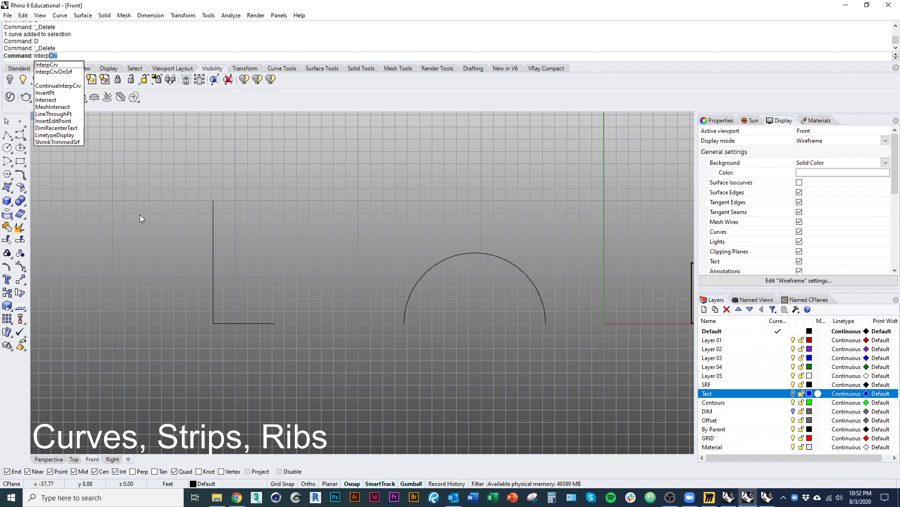
pyautogui.press('Return')
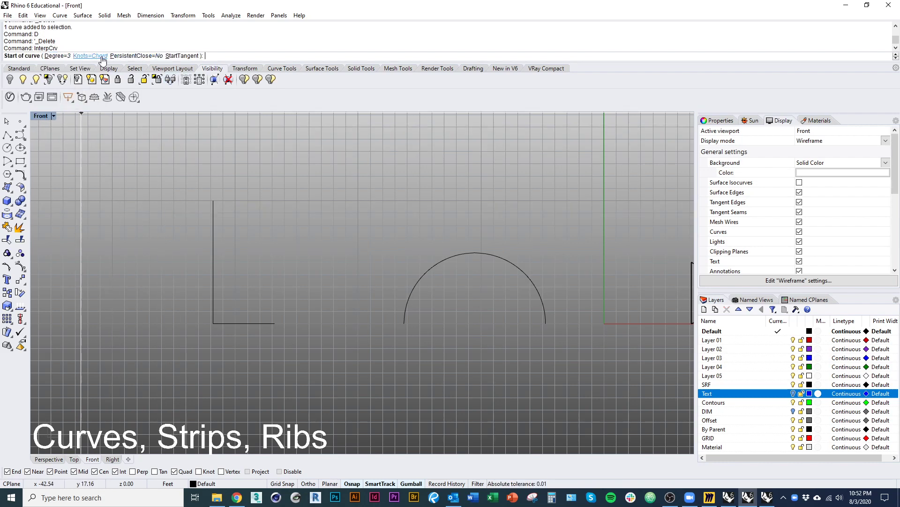
pyautogui.click(176, 56)
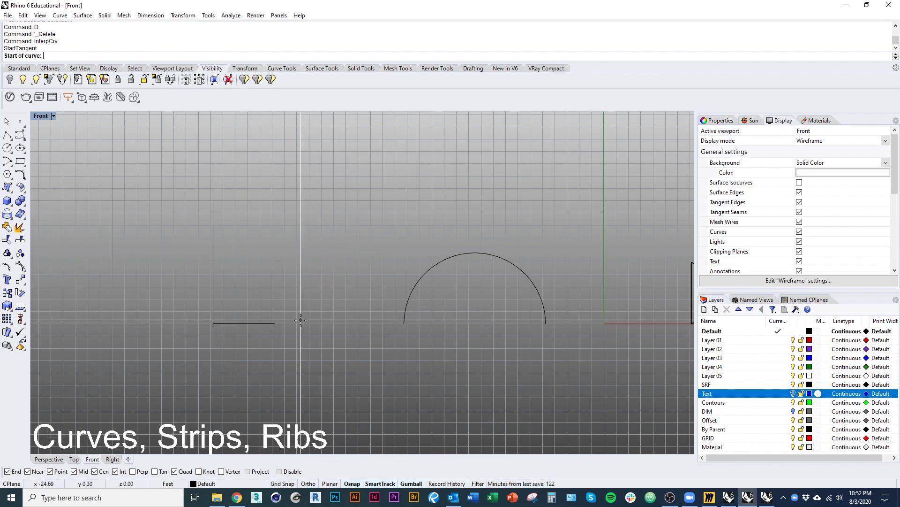
pyautogui.click(275, 323)
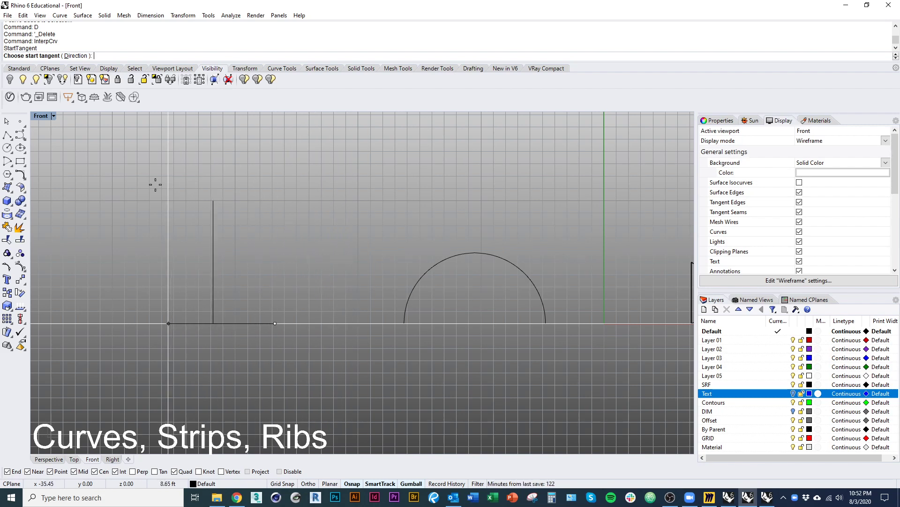
pyautogui.click(76, 55)
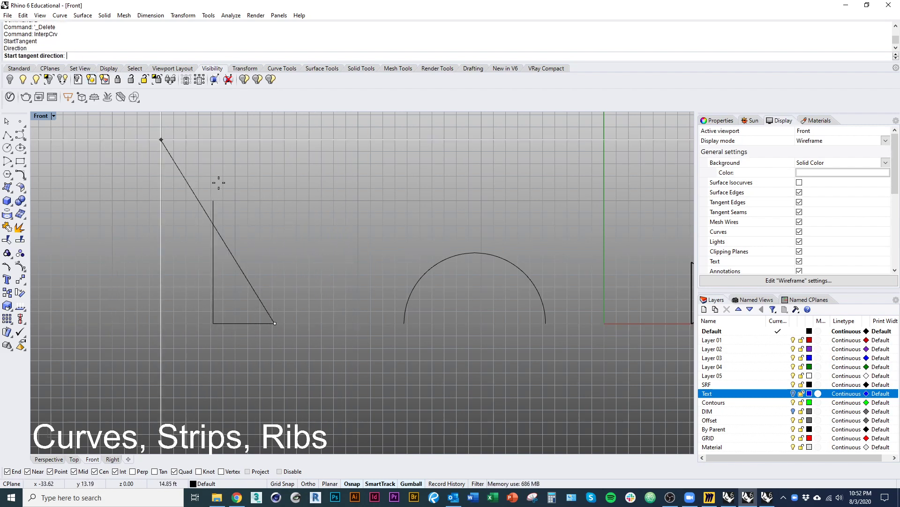
pyautogui.click(275, 265)
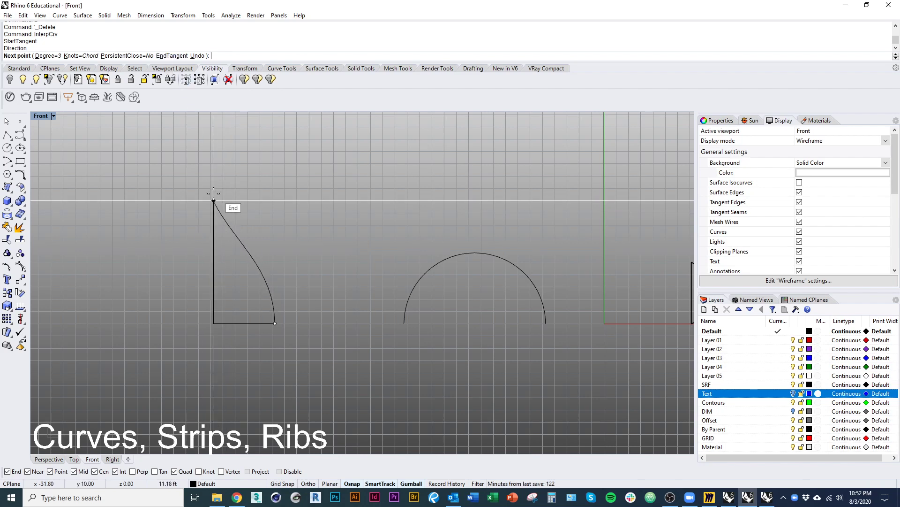
pyautogui.click(173, 57)
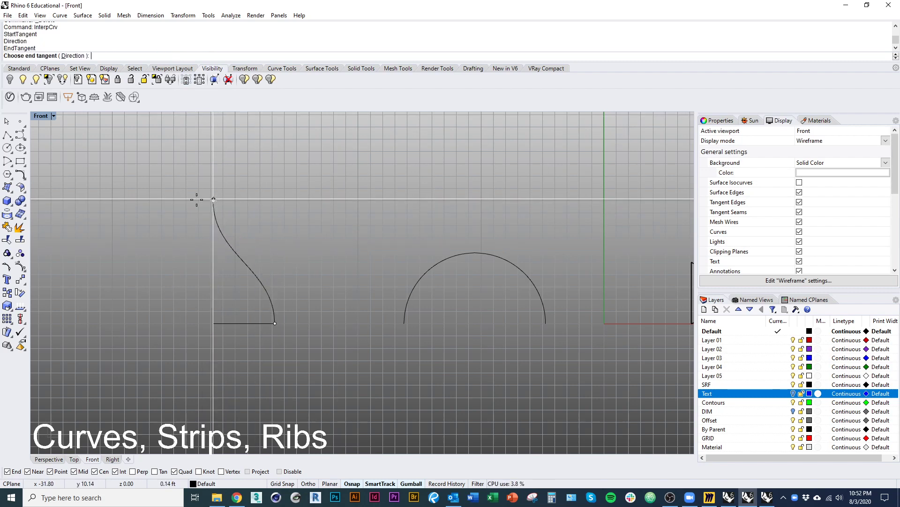
pyautogui.click(209, 198)
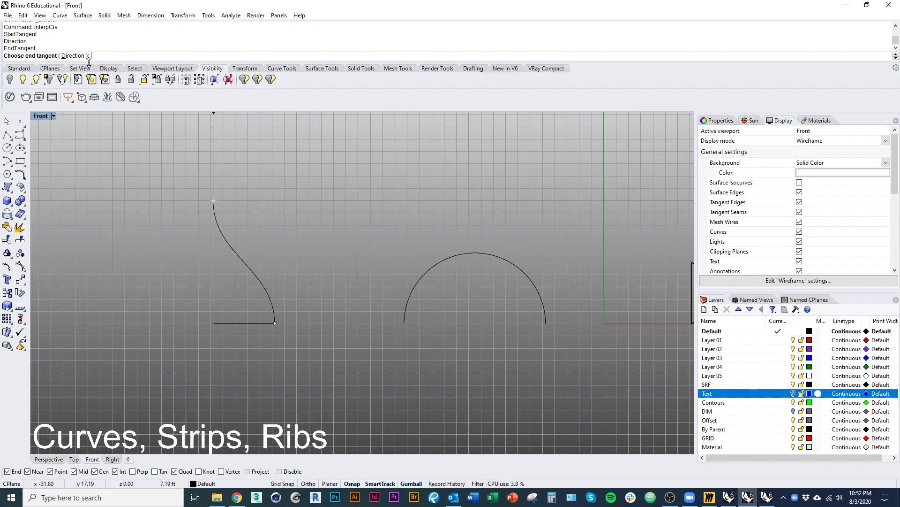
pyautogui.click(73, 56)
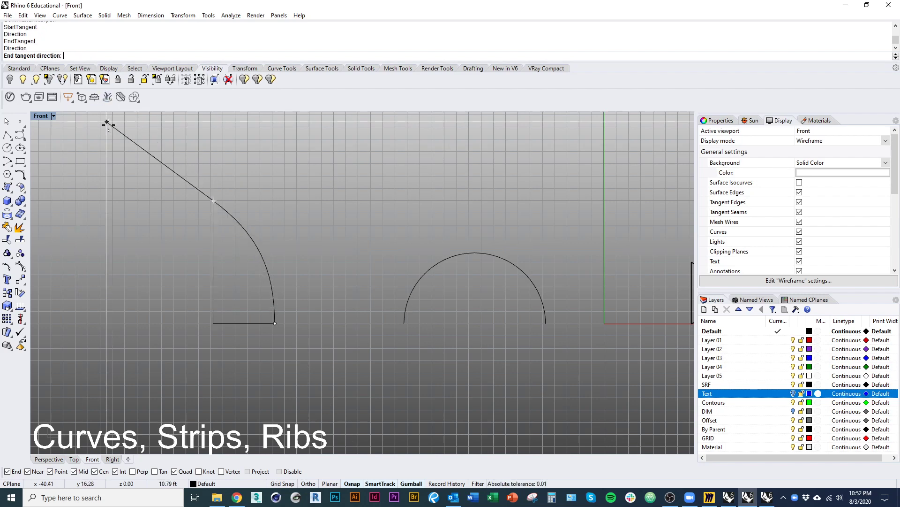
pyautogui.click(187, 200)
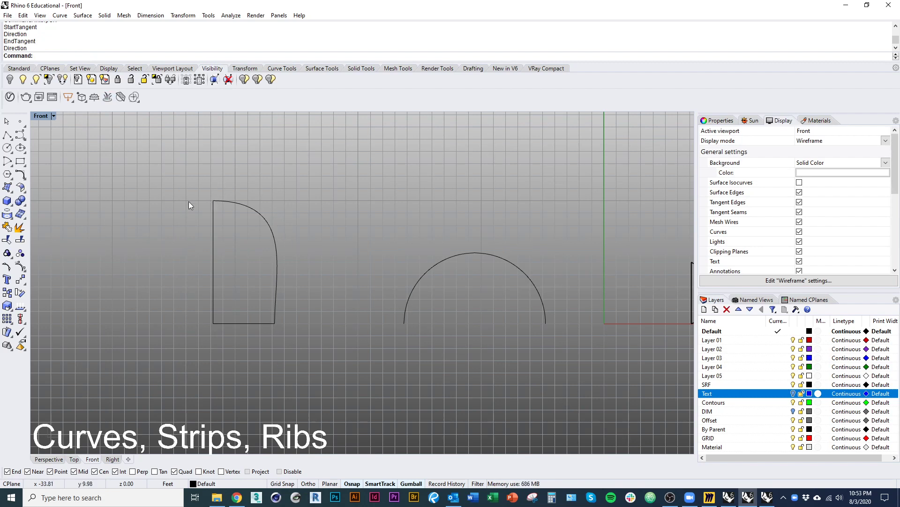
# Step: Mirror the tangent-controlled half curve across the vertical line to the negative X side
pyautogui.click(277, 294)
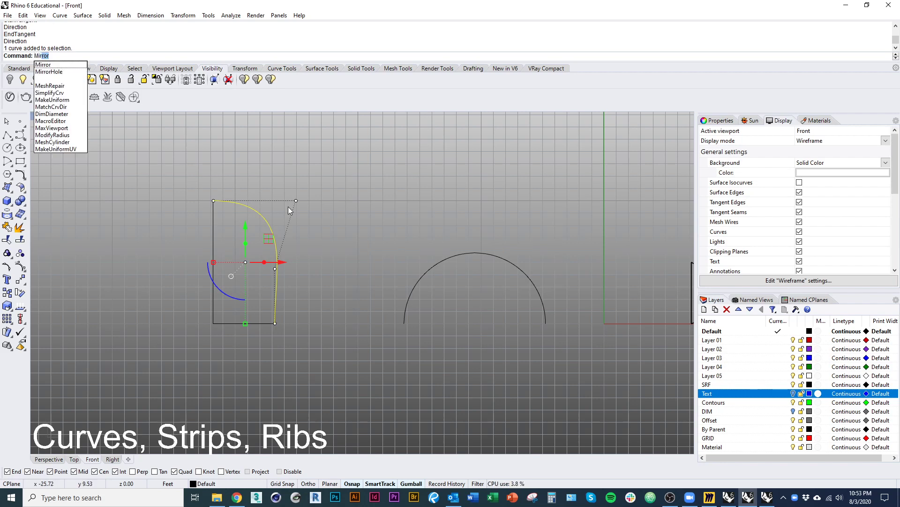
pyautogui.press('Return')
pyautogui.click(213, 239)
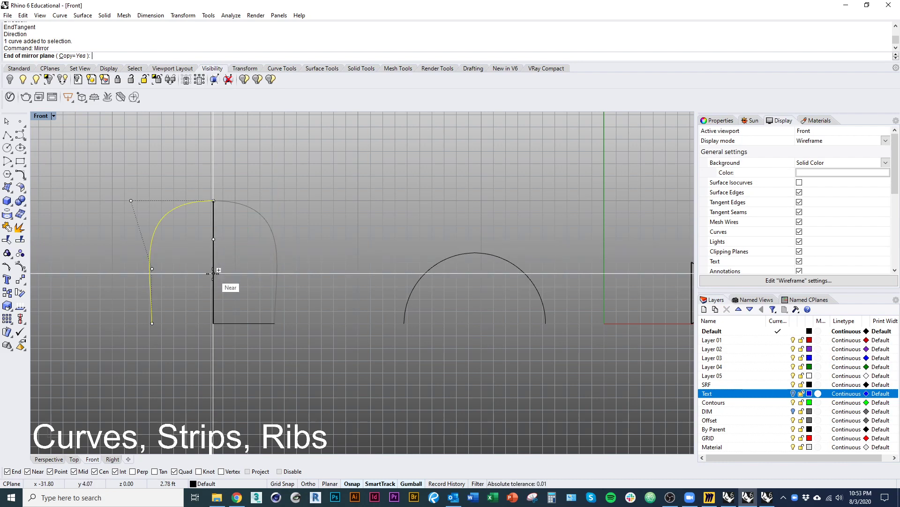
pyautogui.click(214, 272)
pyautogui.click(230, 344)
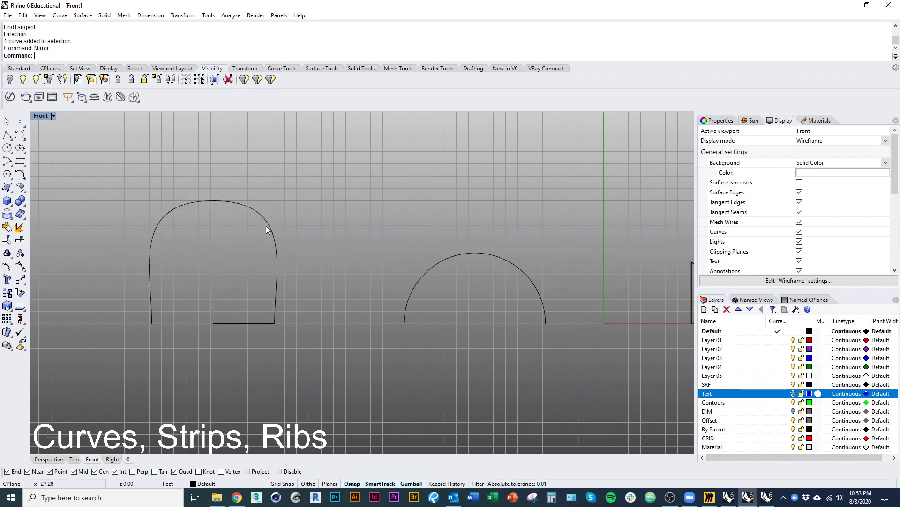
# Step: Join the original and mirrored half curves into one open curve
pyautogui.click(235, 206)
pyautogui.keyDown('shift'); pyautogui.click(195, 202); pyautogui.keyUp('shift')
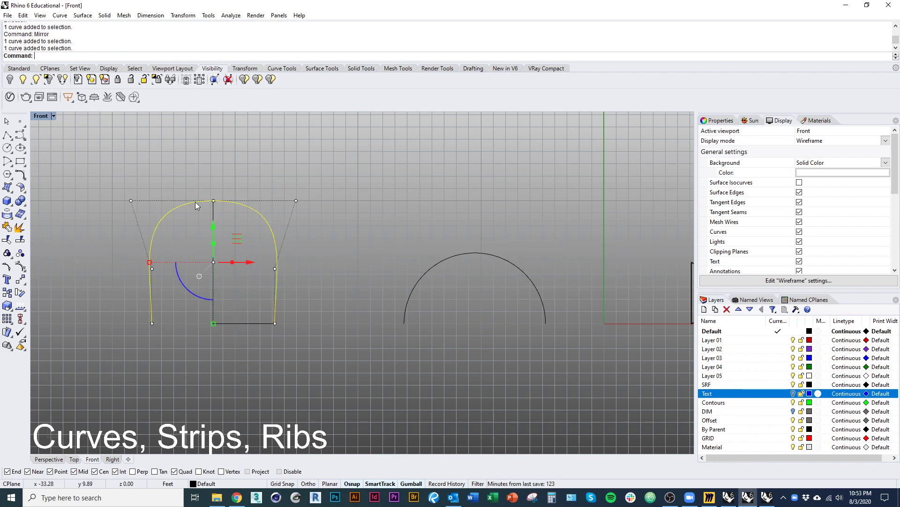
pyautogui.press('Return')
pyautogui.click(195, 202)
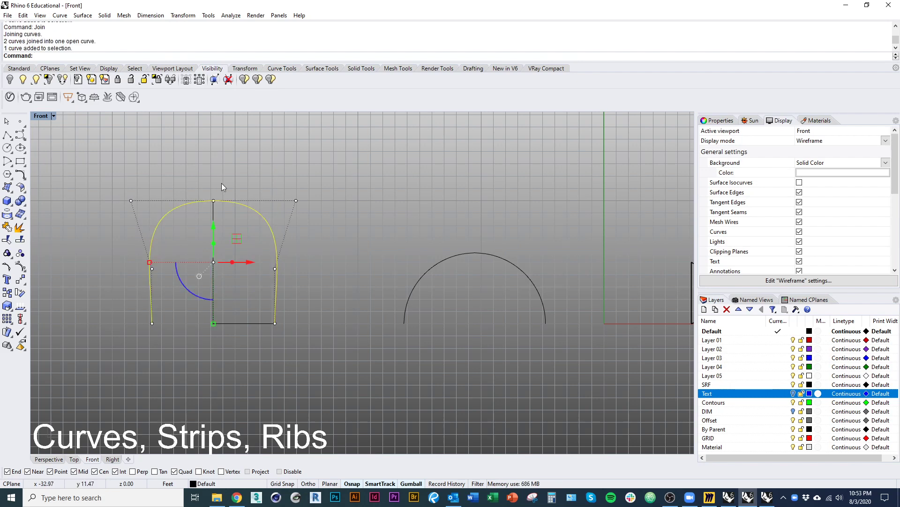
# Step: Undo the join and the mirror, and delete the remaining half curve
pyautogui.hotkey('ctrl', 'z')
pyautogui.hotkey('ctrl', 'z')
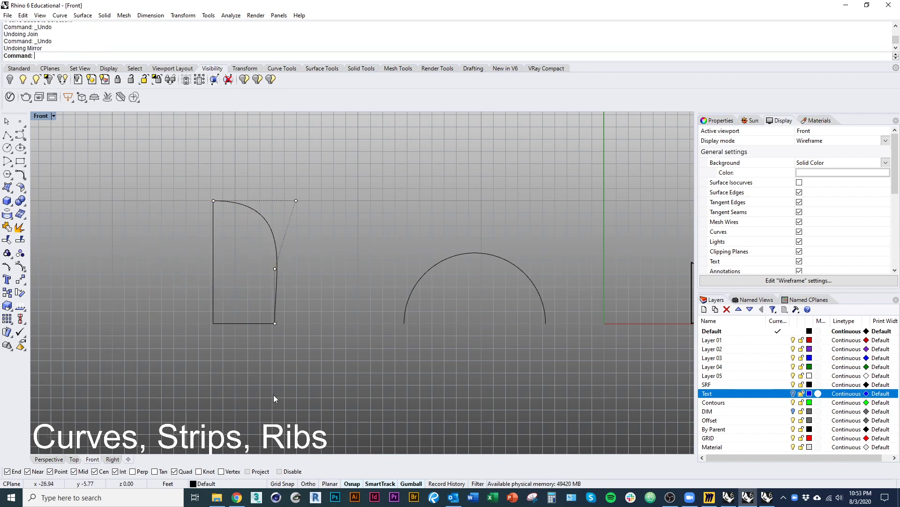
pyautogui.click(276, 305)
pyautogui.write('D')
pyautogui.press('Return')
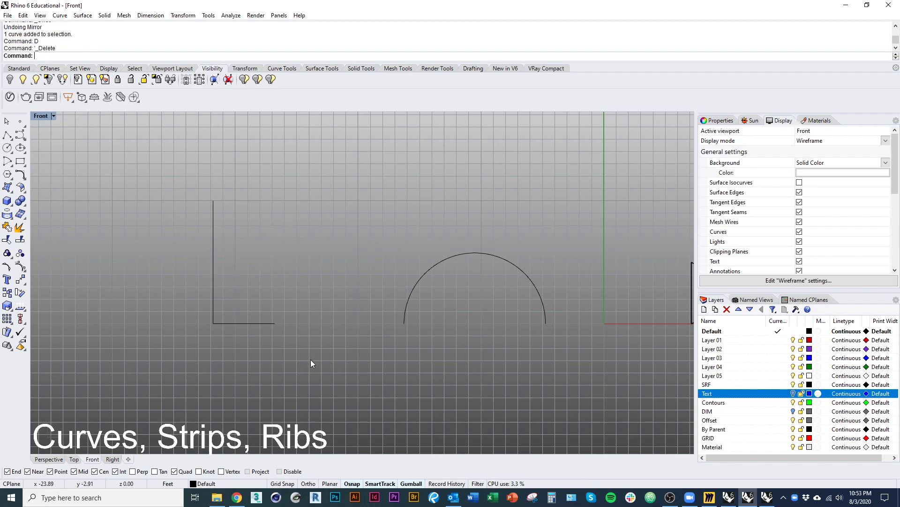
# Step: Redraw the degree-3 half curve from the base's positive X end to the vertical line's top, constraining its start tangent vertically and end tangent horizontally
pyautogui.write('InterpCrv')
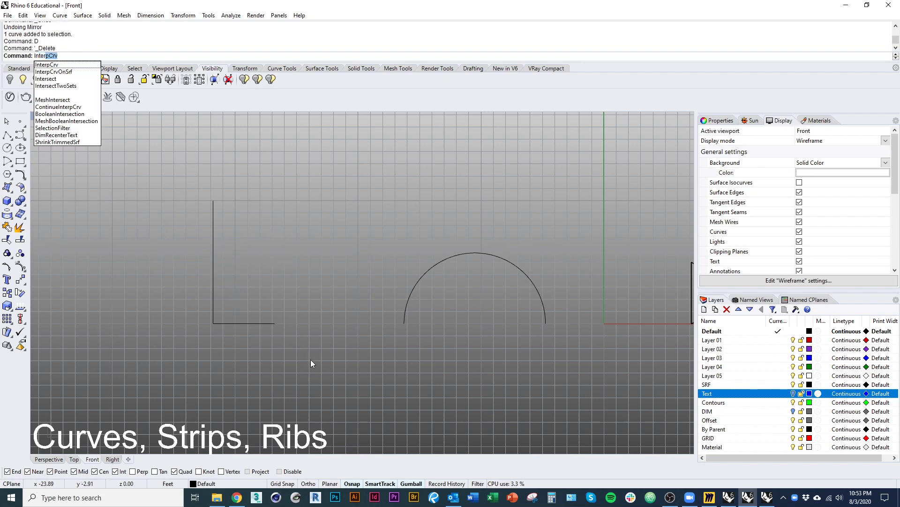
pyautogui.press('Return')
pyautogui.click(184, 56)
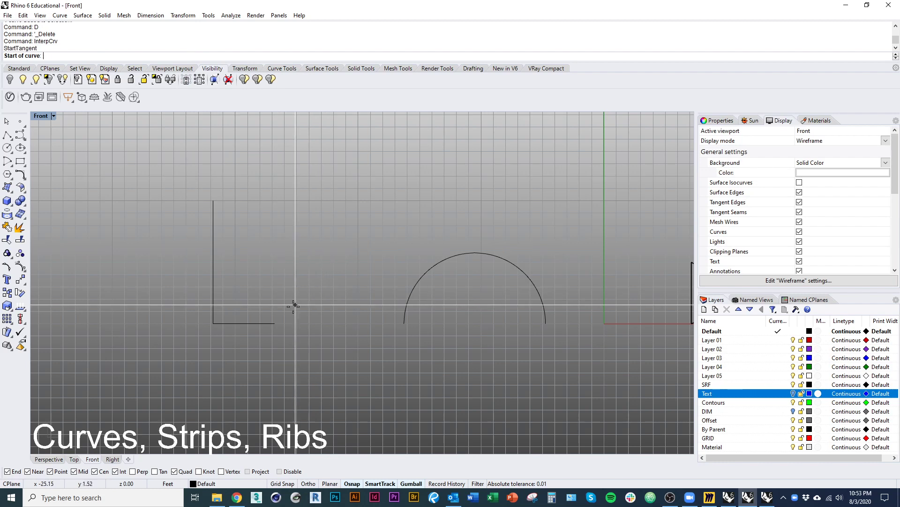
pyautogui.click(76, 56)
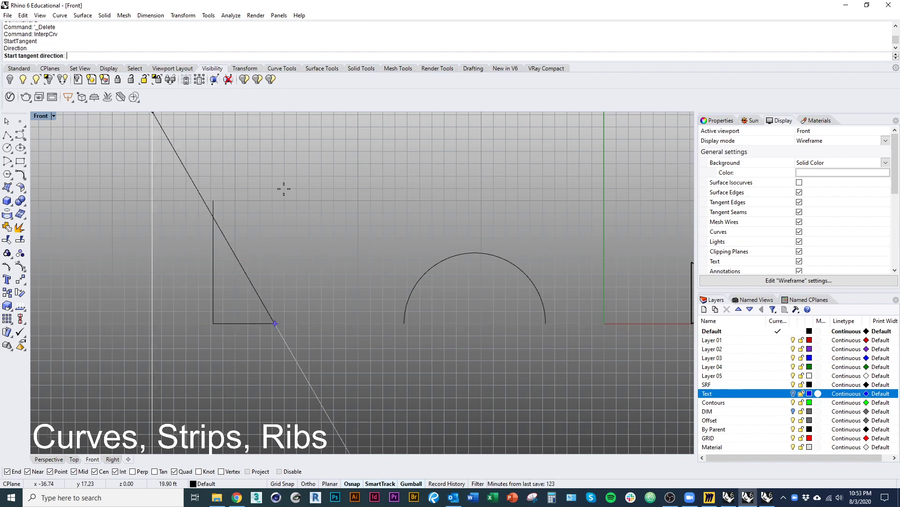
pyautogui.click(295, 190)
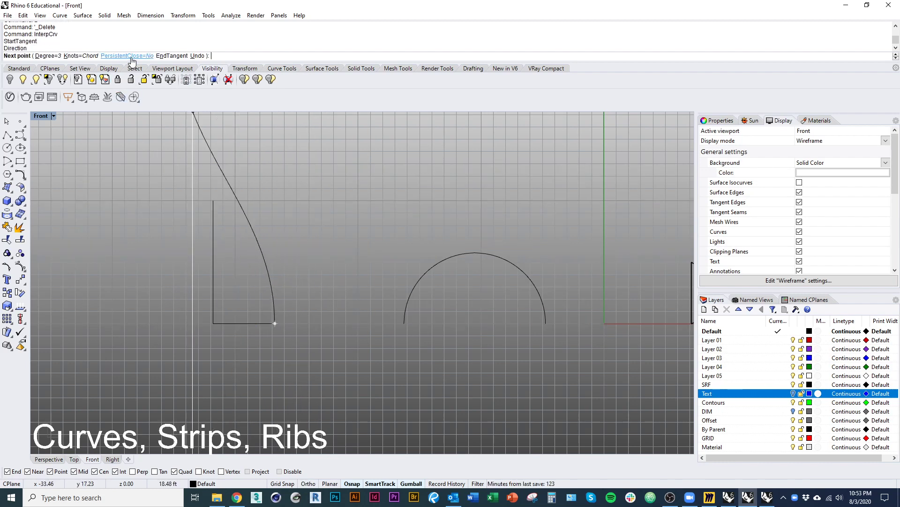
pyautogui.click(168, 56)
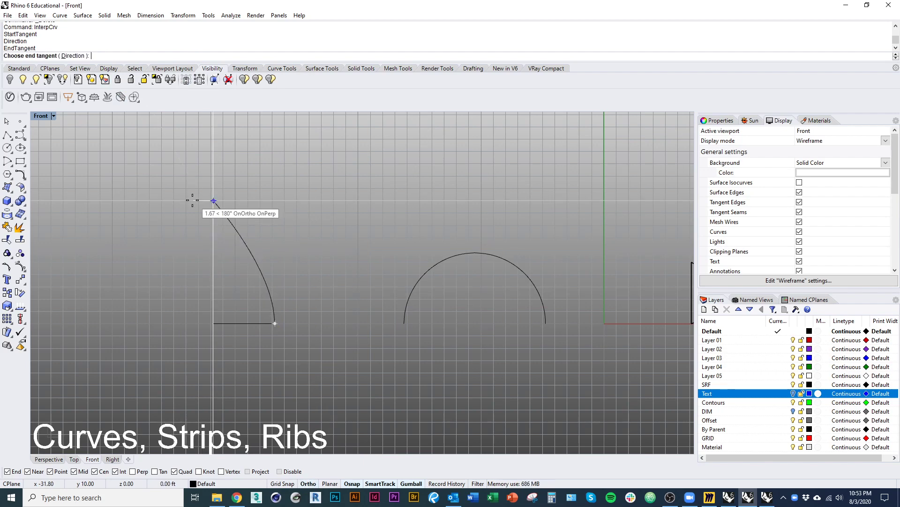
pyautogui.click(73, 56)
pyautogui.click(213, 201)
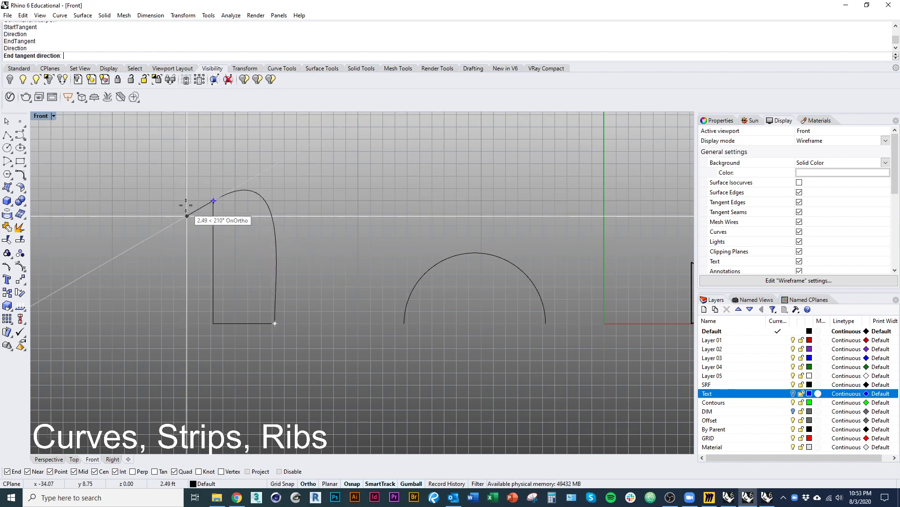
pyautogui.keyDown('shift'); pyautogui.click(186, 204); pyautogui.keyUp('shift')
# Step: Move the half curve's upper outer control point horizontally toward the vertical line
pyautogui.moveTo(248, 208); pyautogui.dragTo(224, 215, button='right')
pyautogui.click(224, 215)
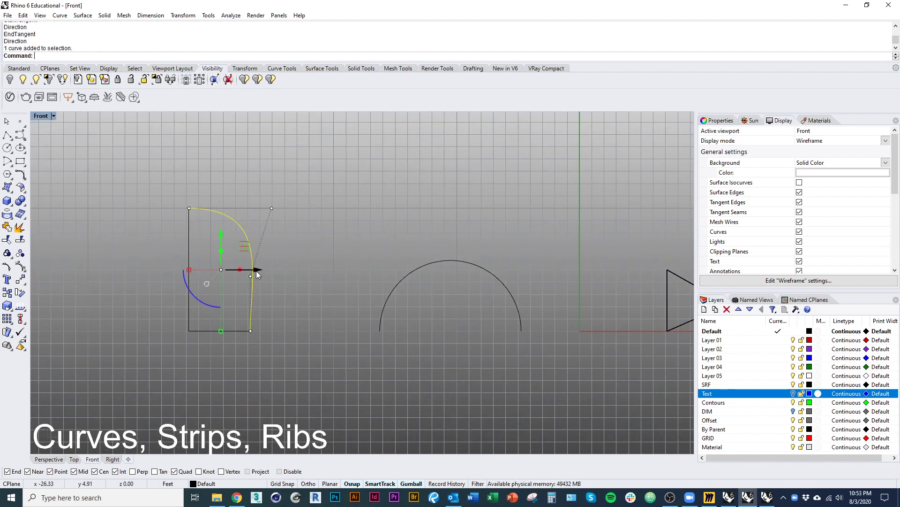
pyautogui.moveTo(257, 270); pyautogui.dragTo(258, 337, button='right')
pyautogui.click(258, 337)
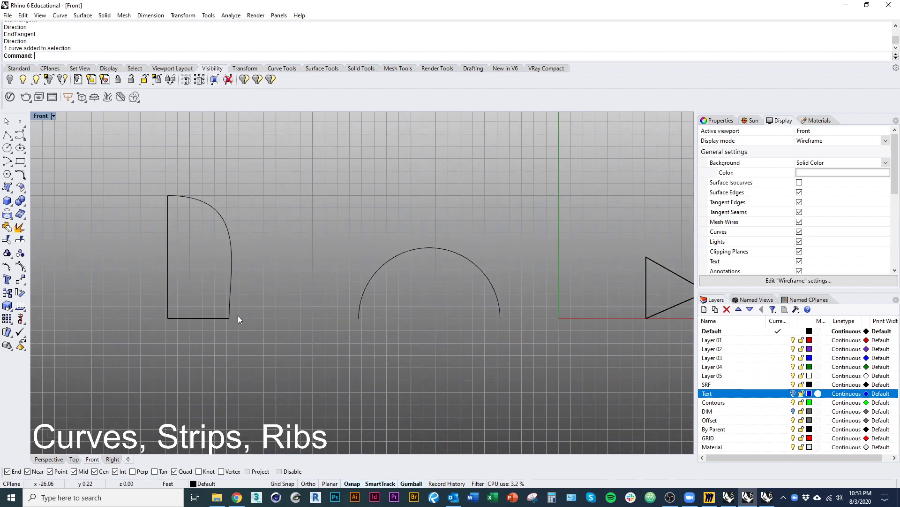
pyautogui.click(228, 305)
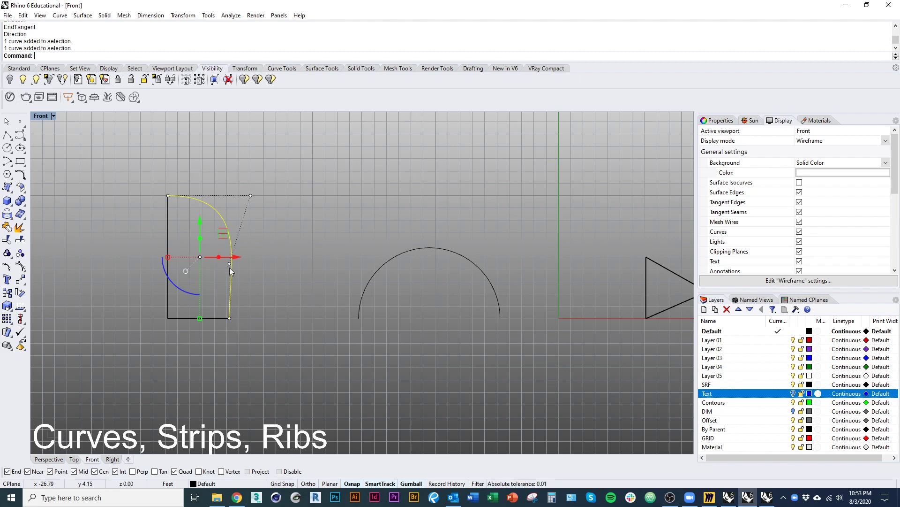
pyautogui.click(253, 196)
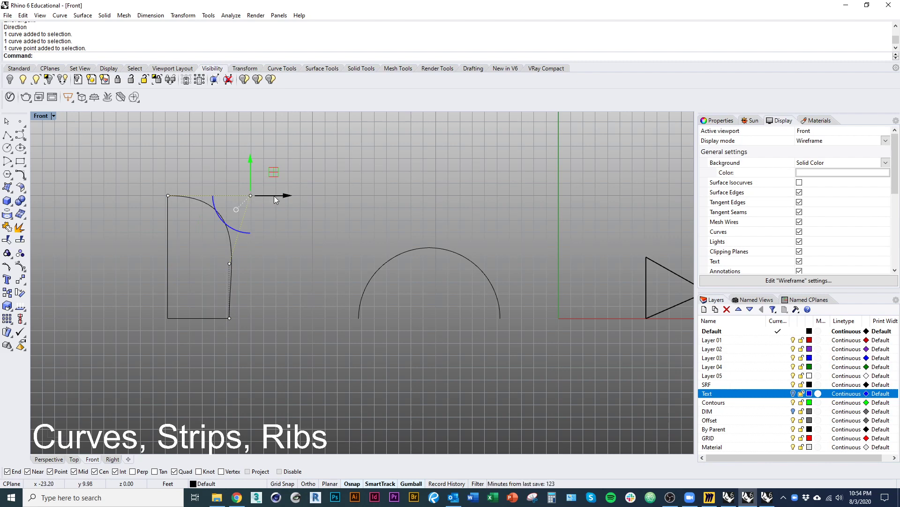
pyautogui.moveTo(281, 195); pyautogui.dragTo(237, 196)
# Step: Raise the control point above the base's end vertically, and shift the upper outer control point slightly toward positive X
pyautogui.click(232, 266)
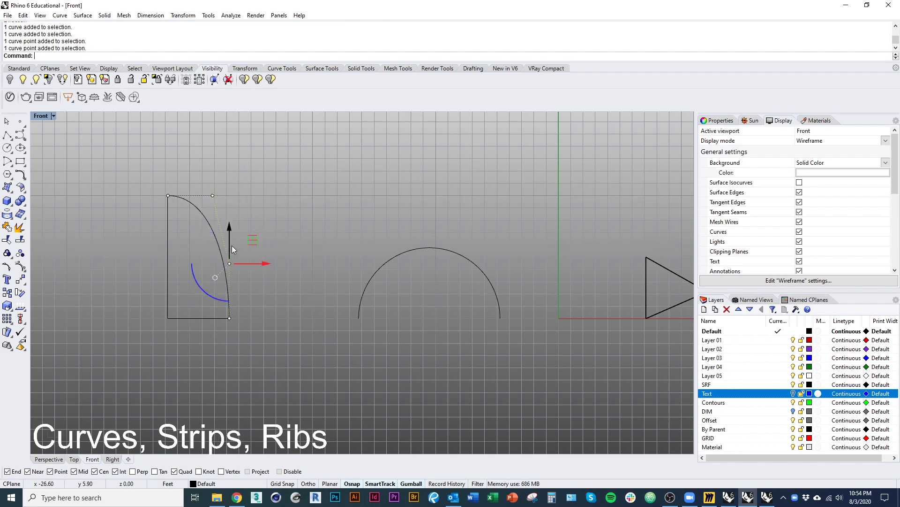
pyautogui.moveTo(232, 249)
pyautogui.mouseDown()
pyautogui.moveTo(232, 216)
pyautogui.moveTo(237, 232)
pyautogui.mouseUp()
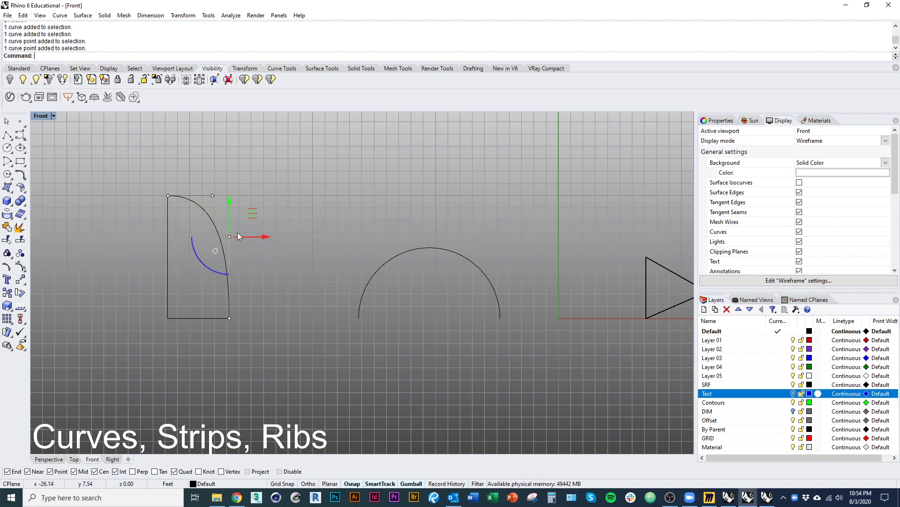
pyautogui.click(214, 196)
pyautogui.moveTo(246, 197)
pyautogui.mouseDown()
pyautogui.moveTo(217, 196)
pyautogui.moveTo(254, 200)
pyautogui.mouseUp()
pyautogui.click(264, 226)
# Step: Mirror the reshaped half curve across the vertical line to the negative X side, and select the positive X half
pyautogui.moveTo(244, 261); pyautogui.dragTo(293, 255, button='right')
pyautogui.click(232, 222)
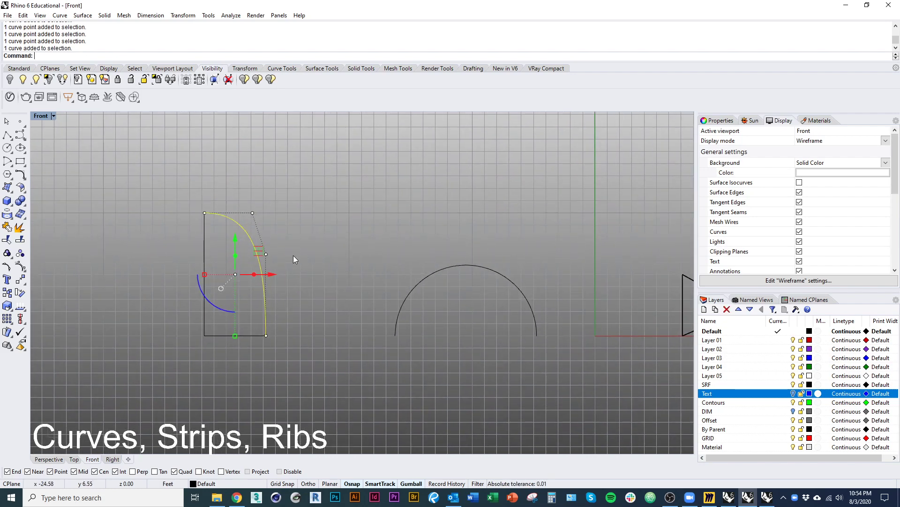
pyautogui.write('mirror')
pyautogui.press('Return')
pyautogui.click(205, 265)
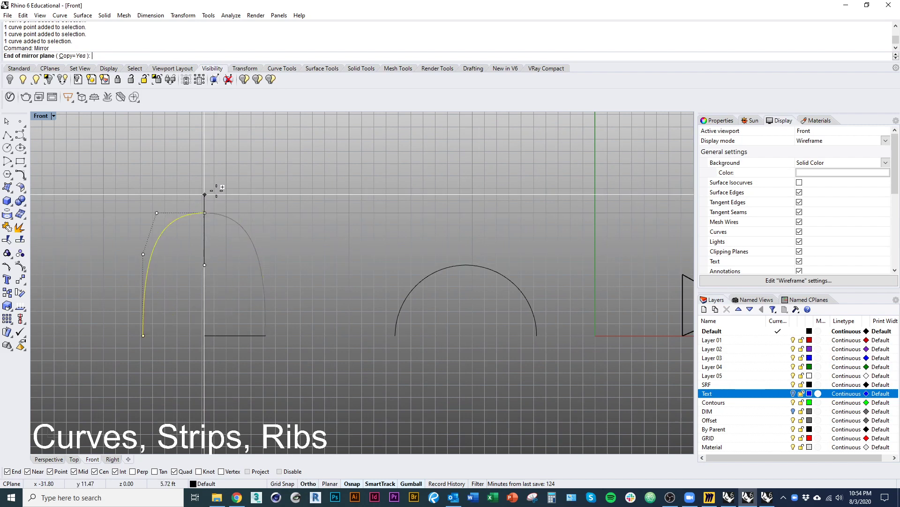
pyautogui.click(217, 190)
pyautogui.click(280, 236)
pyautogui.click(247, 227)
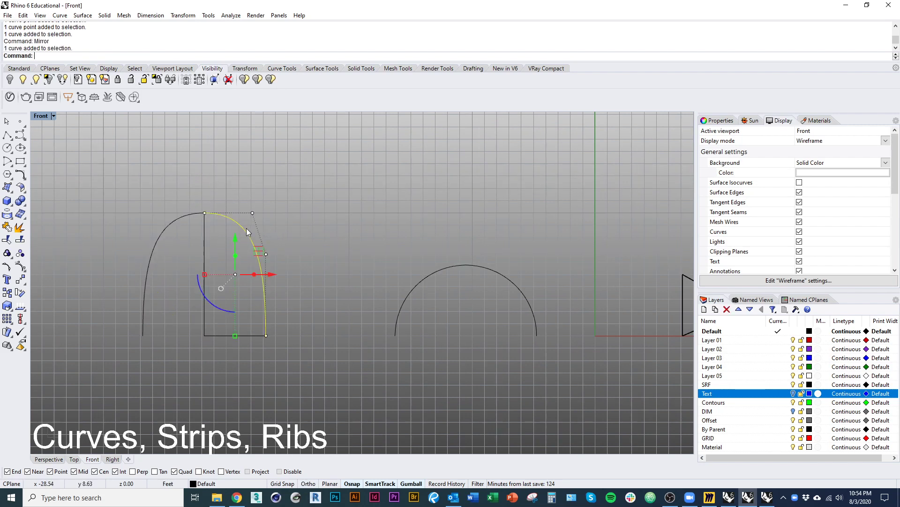
# Step: Join the two mirrored half curves into one open curve, and delete the joined arch
pyautogui.keyDown('shift'); pyautogui.click(176, 222); pyautogui.keyUp('shift')
pyautogui.press('Return')
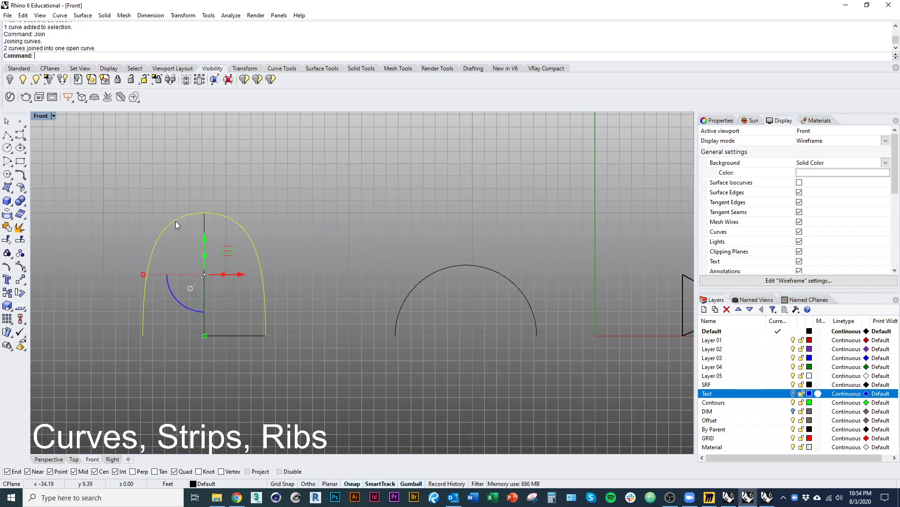
pyautogui.press('Escape')
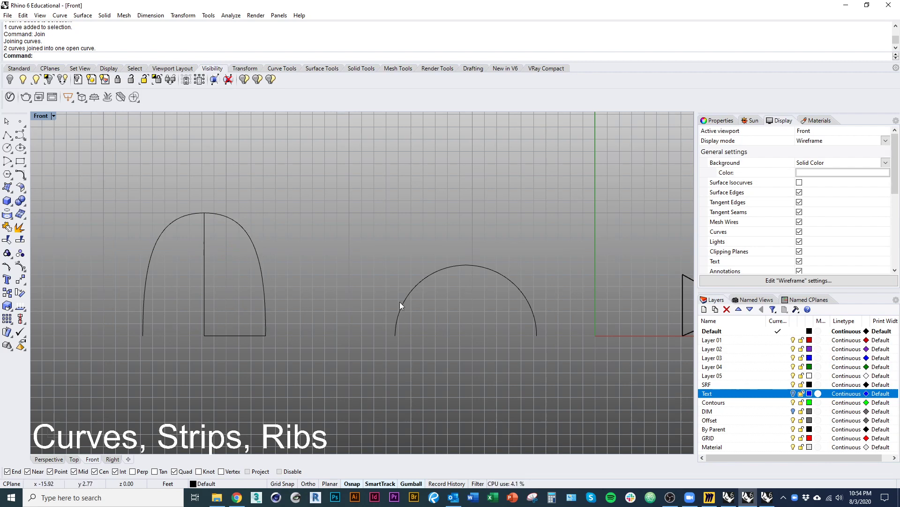
pyautogui.click(263, 288)
pyautogui.press('Delete')
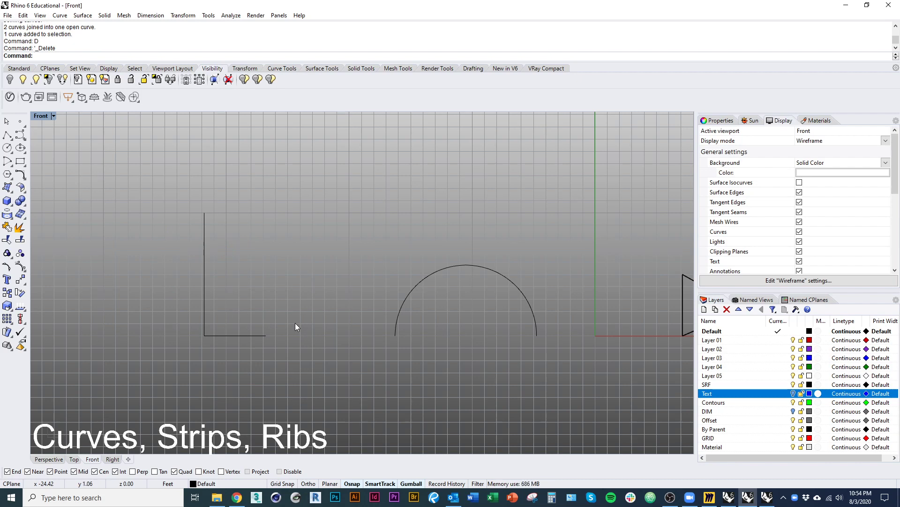
pyautogui.write('rabola')
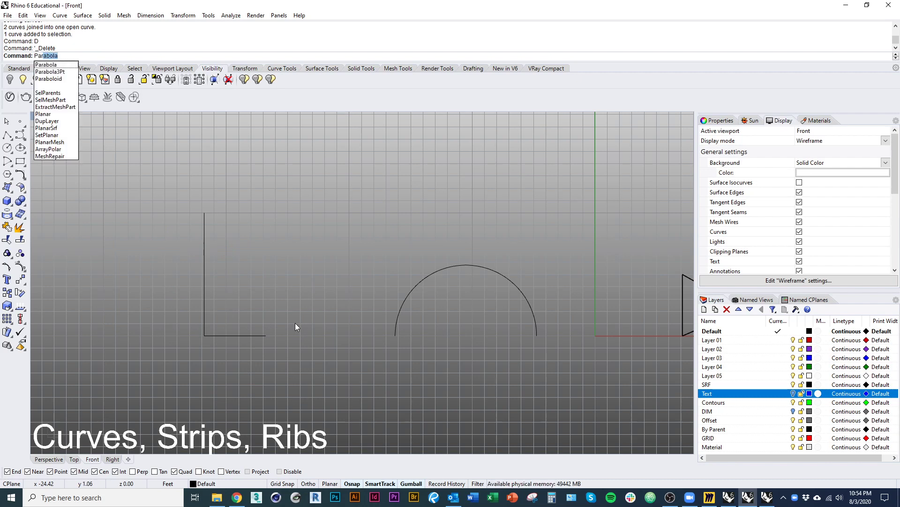
pyautogui.press('Return')
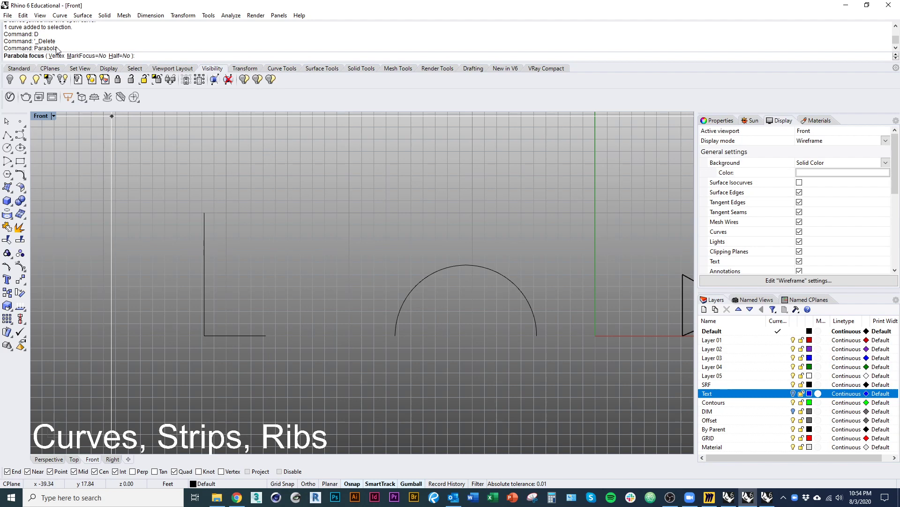
pyautogui.click(204, 336)
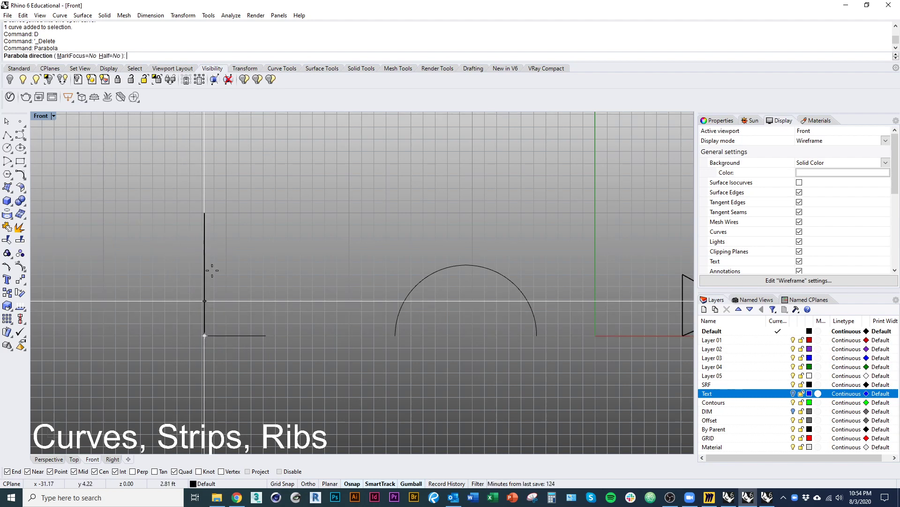
pyautogui.click(205, 212)
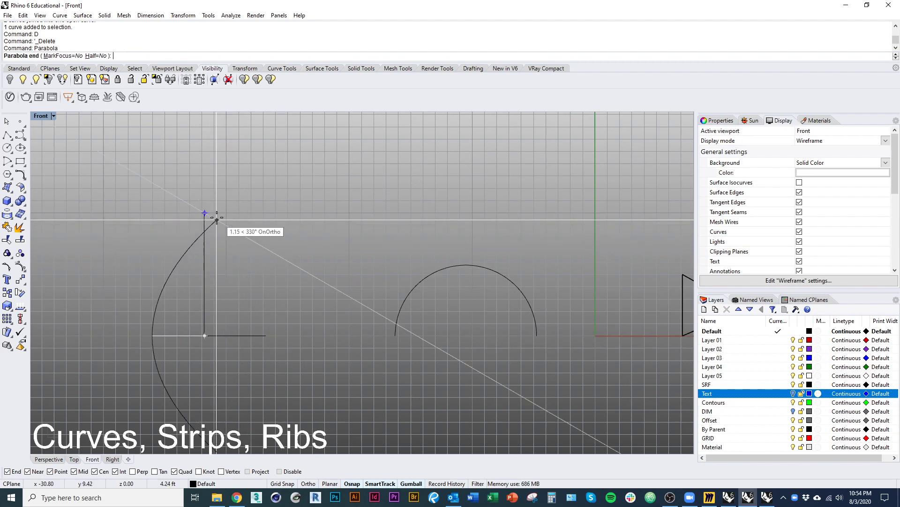
pyautogui.press('Escape')
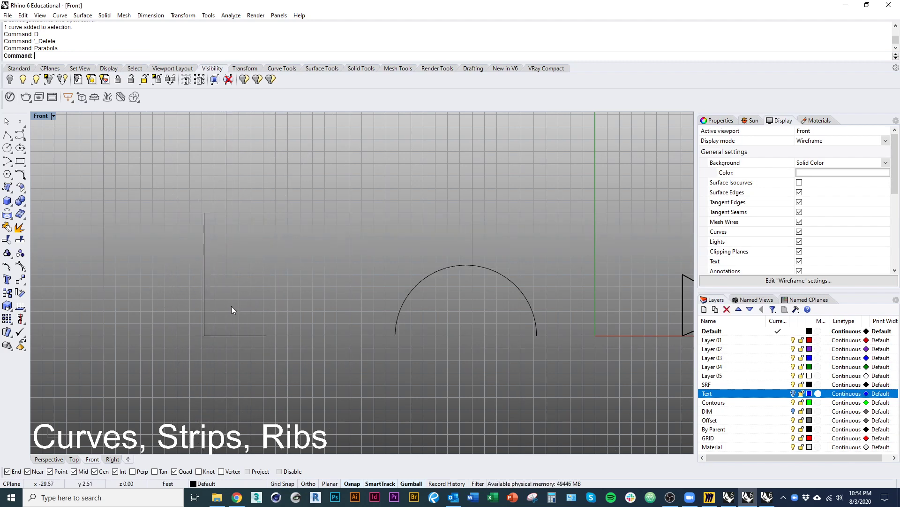
pyautogui.press('Return')
pyautogui.click(204, 212)
pyautogui.click(204, 336)
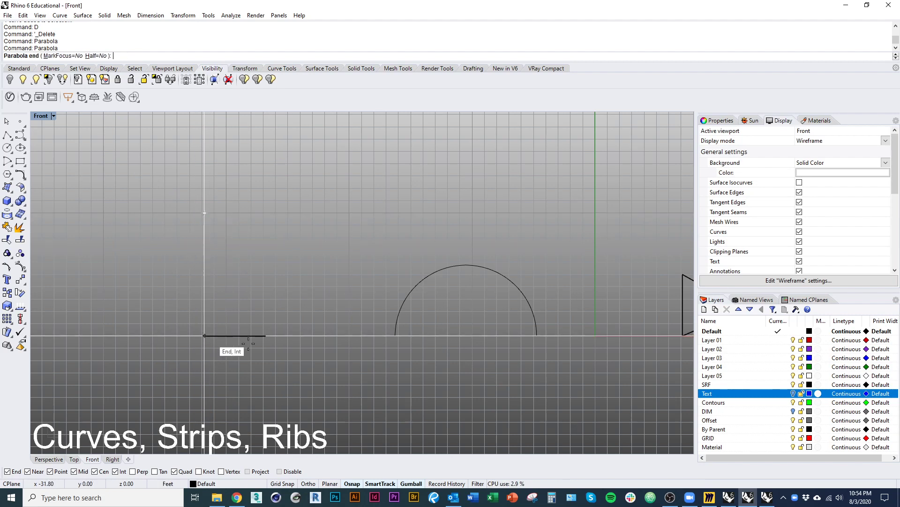
pyautogui.press('Escape')
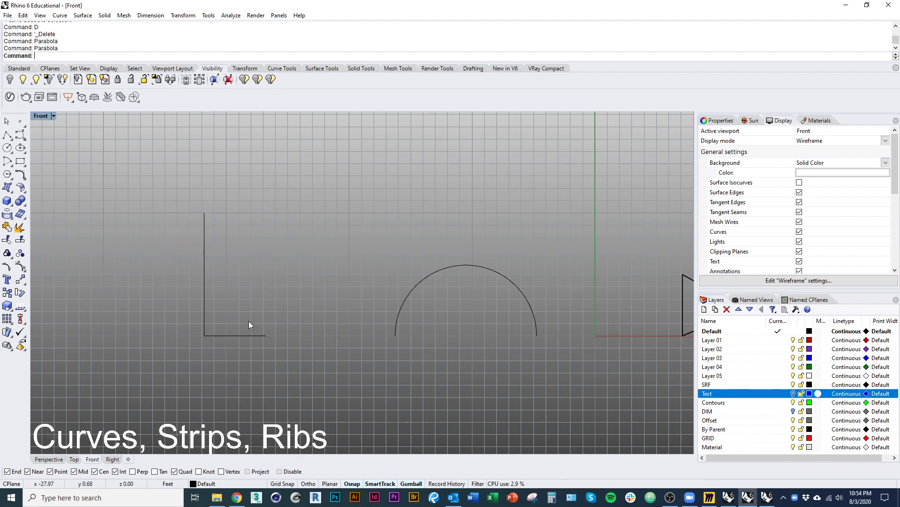
# Step: Draw a parabola with its focus at the vertical line's top, directed down to its foot and ending at the base's positive X end
pyautogui.press('Return')
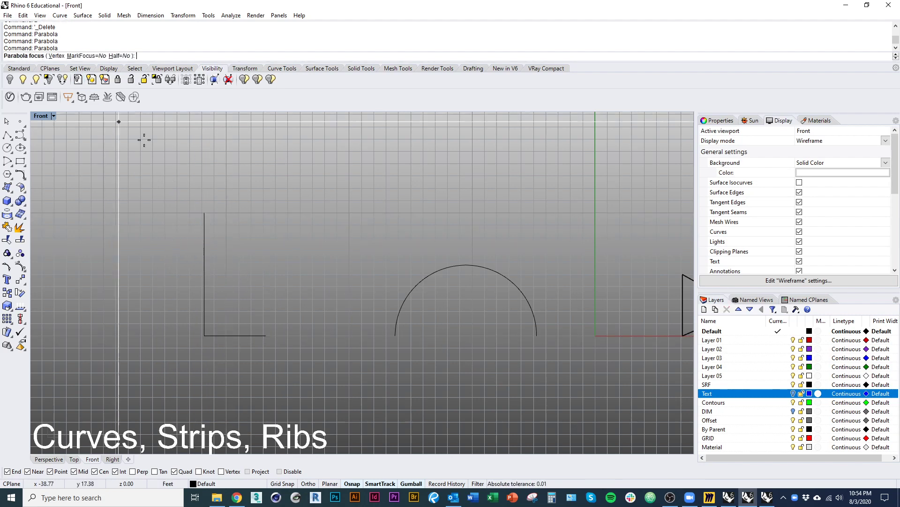
pyautogui.click(204, 212)
pyautogui.click(204, 336)
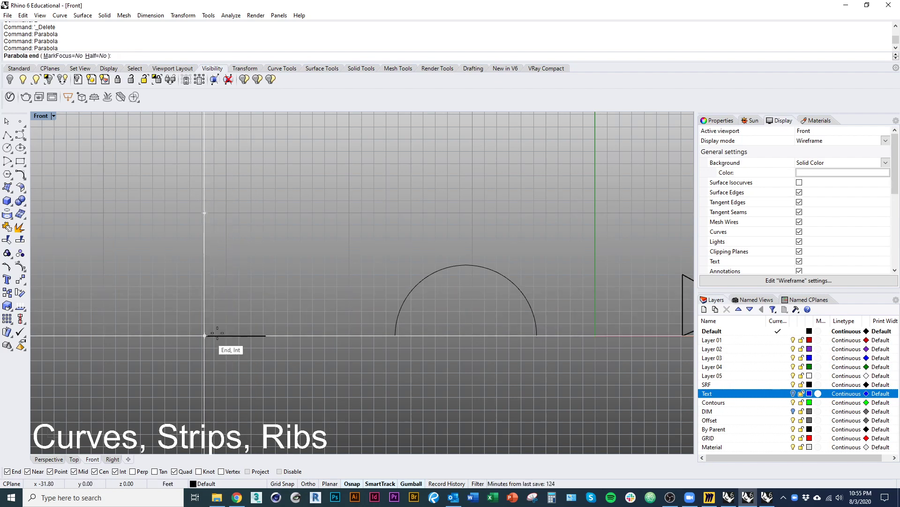
pyautogui.click(266, 335)
pyautogui.click(258, 312)
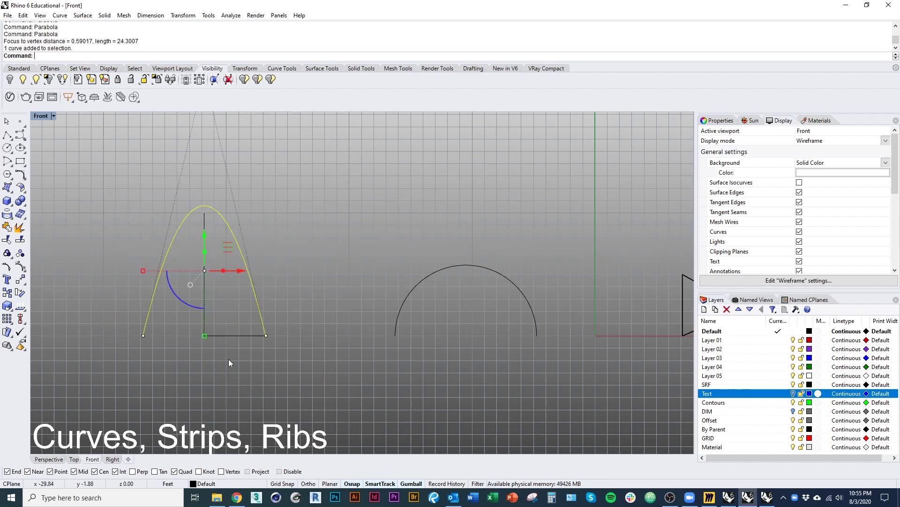
# Step: Scale the parabola in one dimension from the base corner so its apex meets the vertical line's top end
pyautogui.write('Scale')
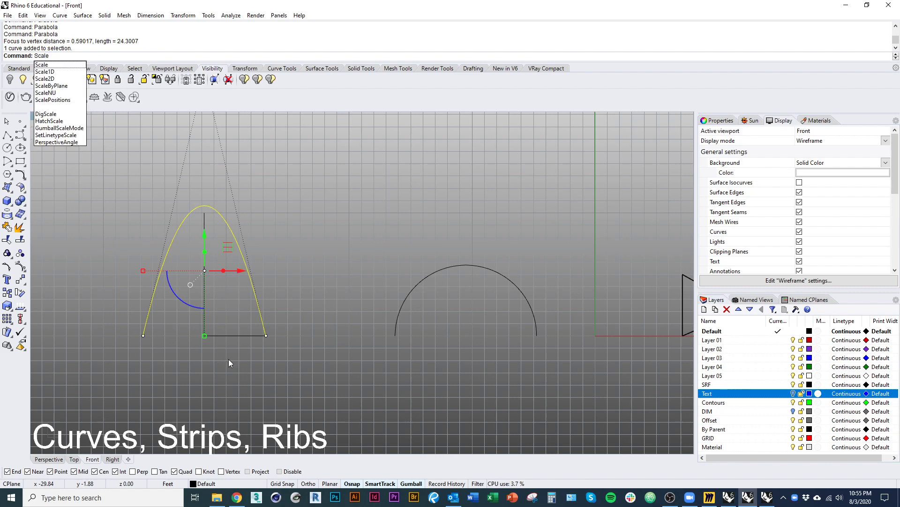
pyautogui.click(44, 71)
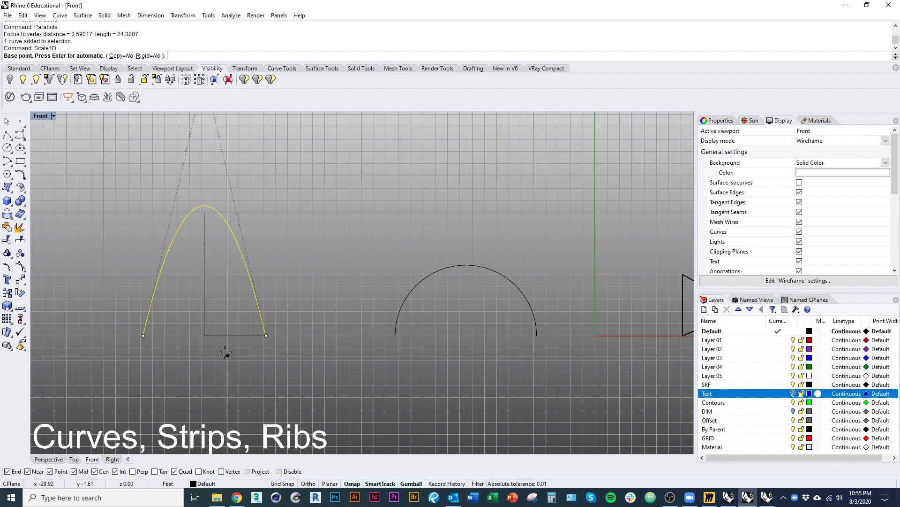
pyautogui.click(202, 205)
pyautogui.click(203, 212)
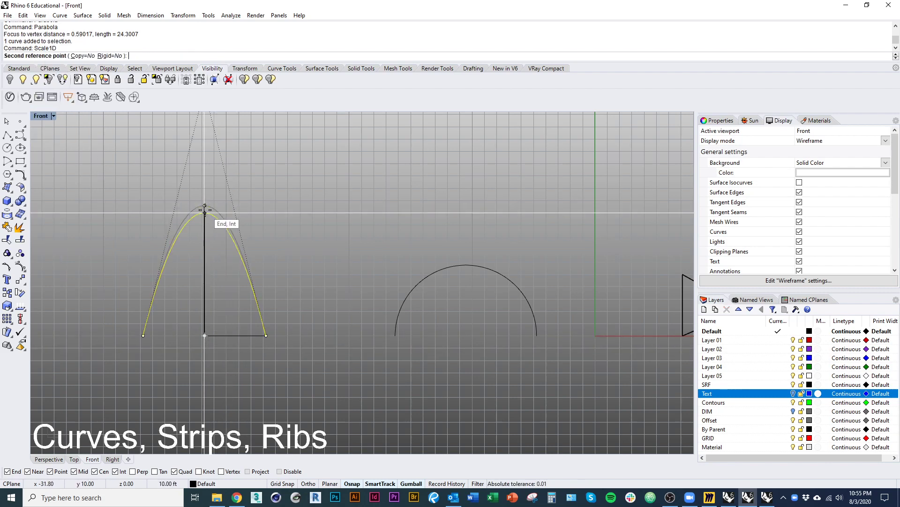
pyautogui.click(221, 290)
pyautogui.scroll(-5, 224, 296)
pyautogui.click(234, 348)
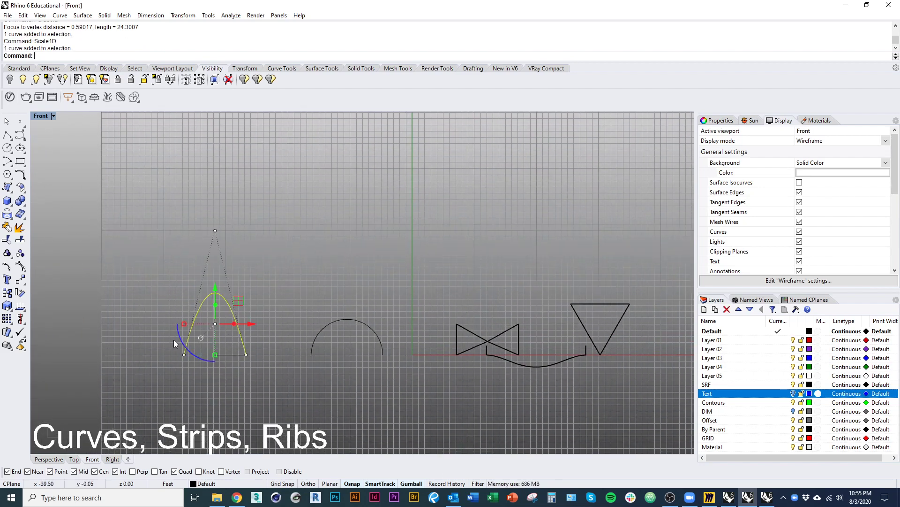
# Step: Delete the scaled parabola, keeping the vertical and base construction lines
pyautogui.moveTo(216, 396); pyautogui.dragTo(220, 357, button='right')
pyautogui.scroll(5, 219, 357)
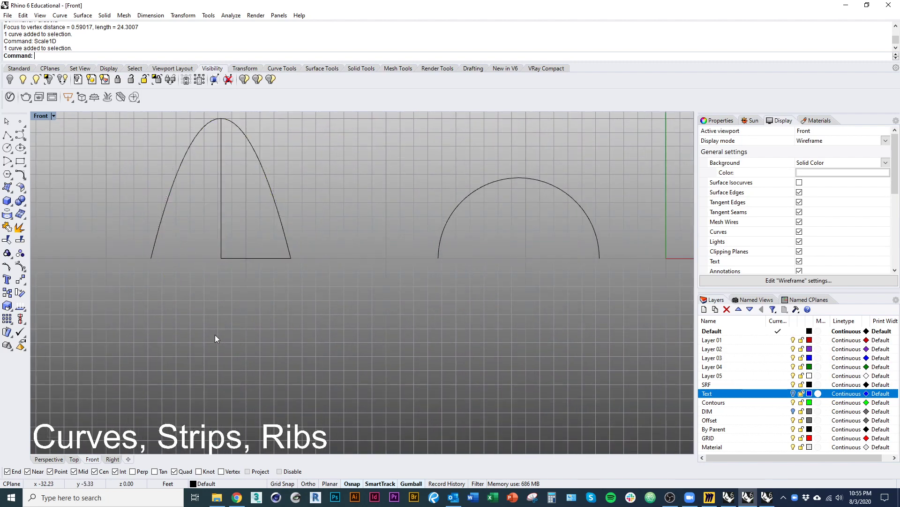
pyautogui.moveTo(257, 231); pyautogui.dragTo(268, 283, button='right')
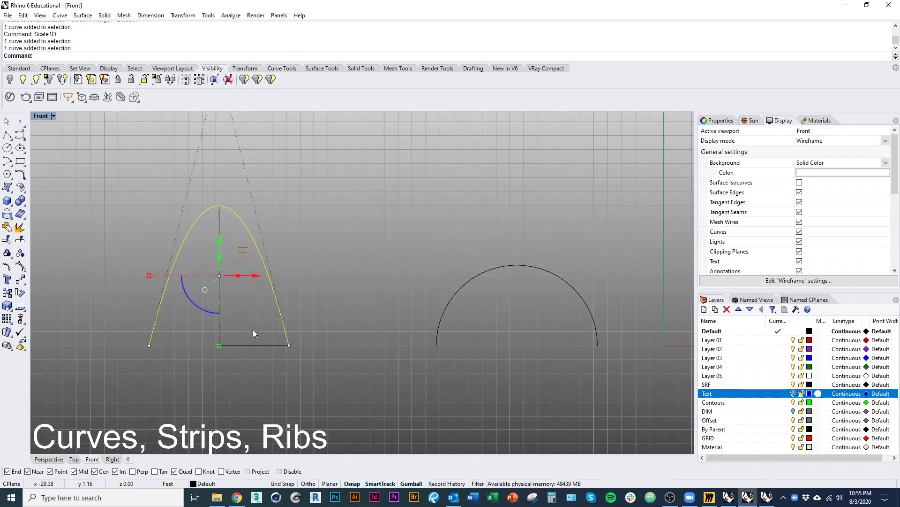
pyautogui.write('D')
pyautogui.press('Return')
pyautogui.moveTo(164, 298); pyautogui.dragTo(173, 287, button='right')
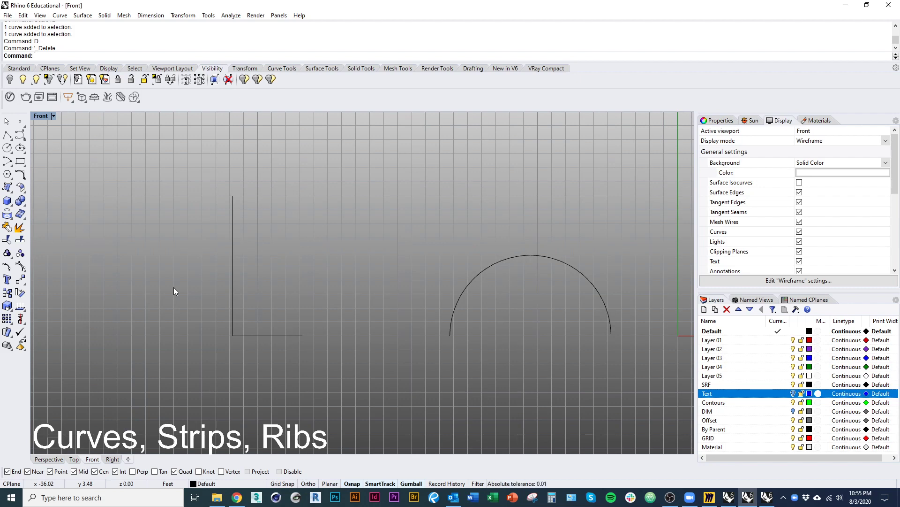
pyautogui.write('Catenar')
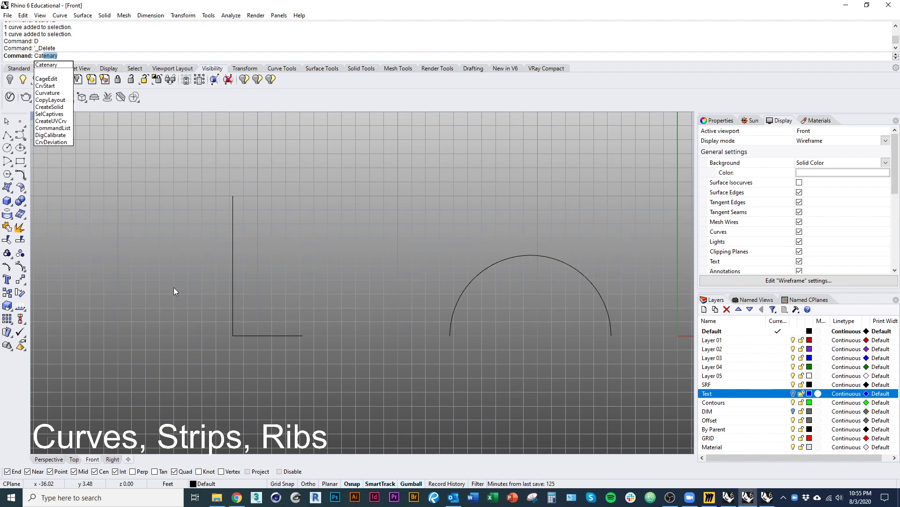
pyautogui.write('y')
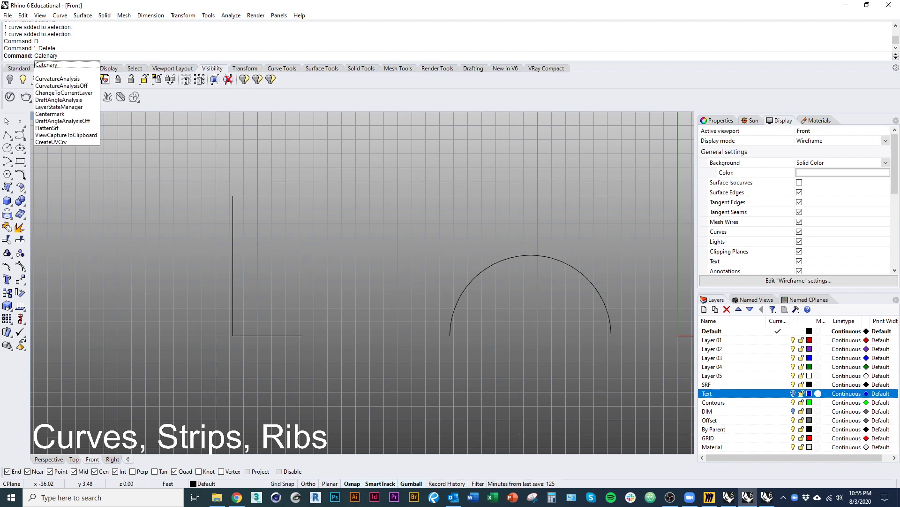
pyautogui.press('Return')
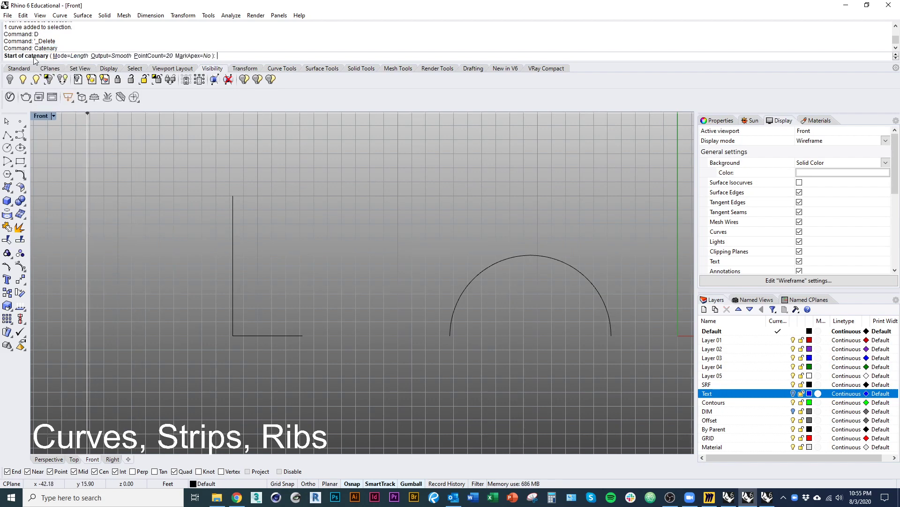
pyautogui.press('Escape')
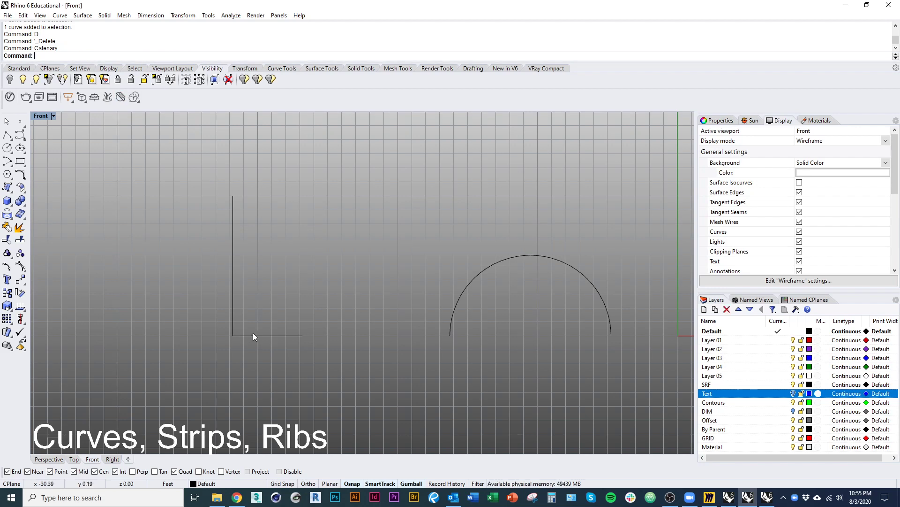
# Step: Try to mirror the base line using its two endpoints as the mirror plane, and delete the overlapping duplicate
pyautogui.click(253, 335)
pyautogui.write('Mirror')
pyautogui.press('Return')
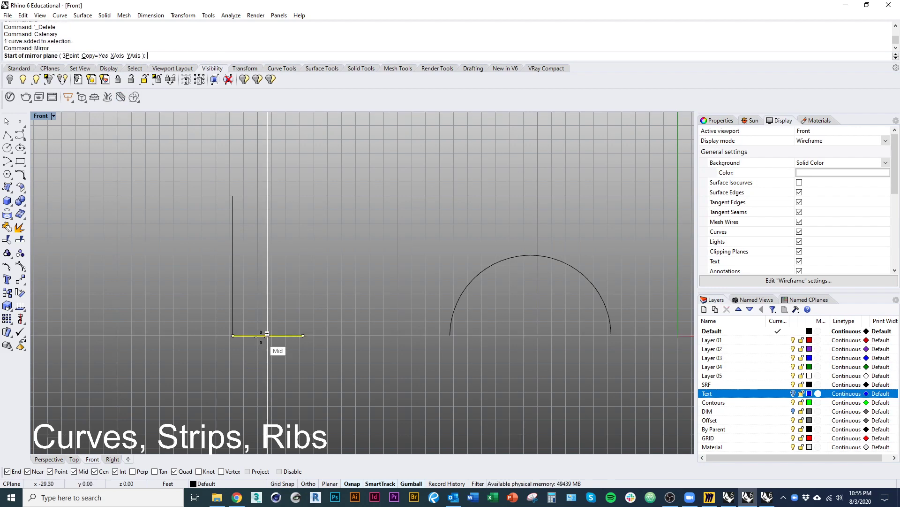
pyautogui.click(303, 336)
pyautogui.click(233, 335)
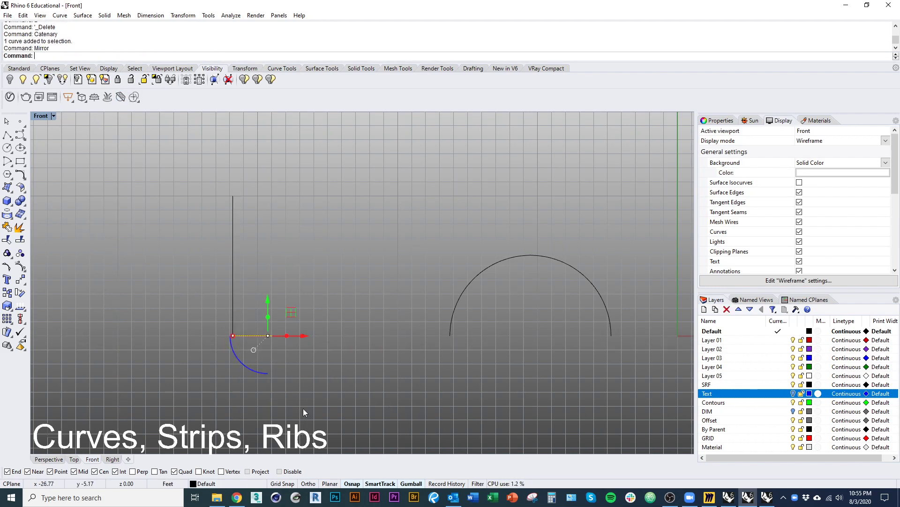
pyautogui.click(303, 408)
pyautogui.click(281, 336)
pyautogui.click(311, 366)
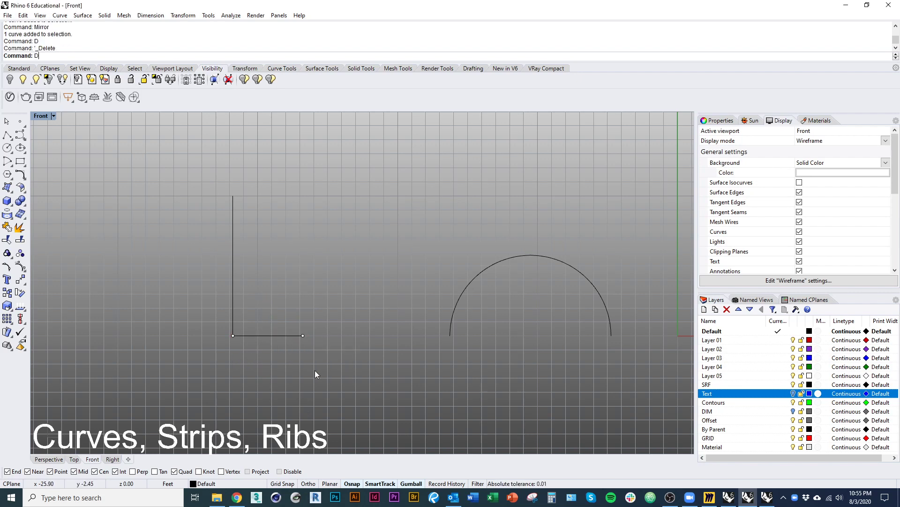
pyautogui.press('Delete')
# Step: Copy the base line from its positive X end to the vertical line's foot, extending the base to the negative X side
pyautogui.click(285, 336)
pyautogui.write('co')
pyautogui.press('Return')
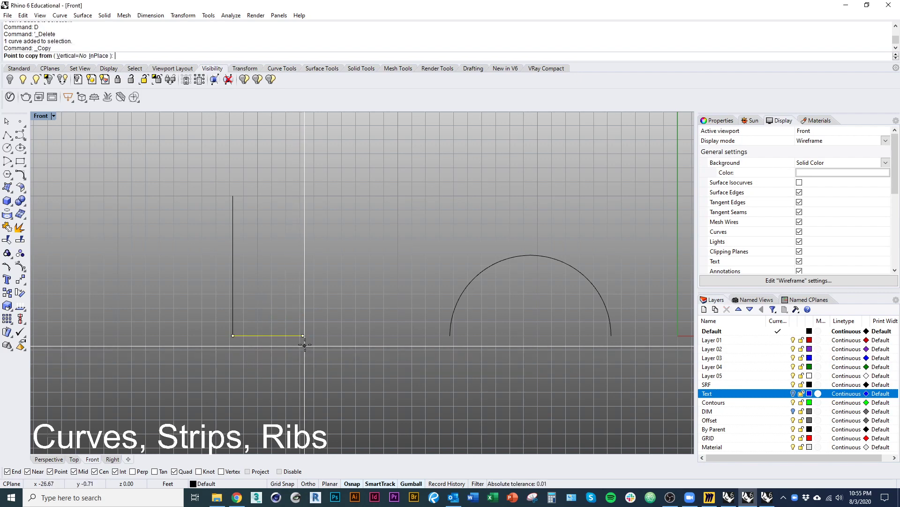
pyautogui.press('Escape')
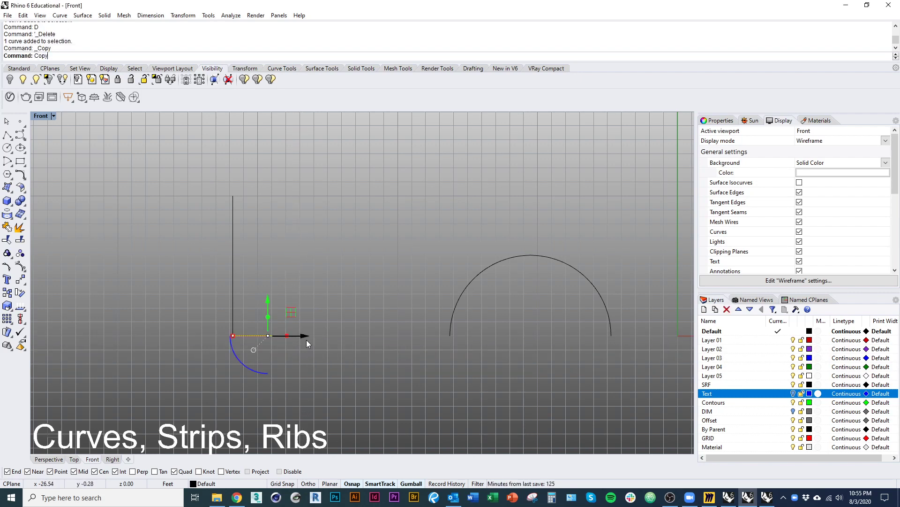
pyautogui.write('Copy')
pyautogui.press('Return')
pyautogui.click(302, 335)
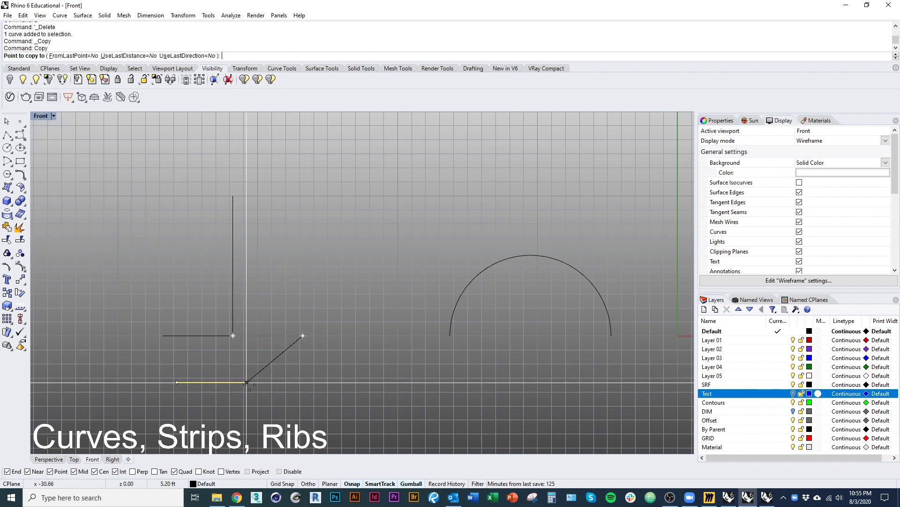
pyautogui.press('Escape')
pyautogui.press('Escape')
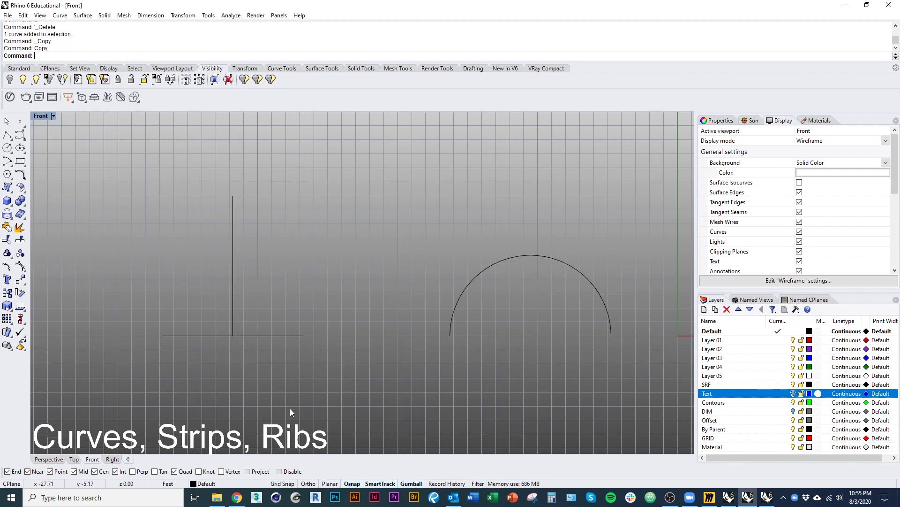
# Step: Start a catenary from the base line's positive X end to its negative X end, with the axis direction pointing straight up
pyautogui.write('Catenary')
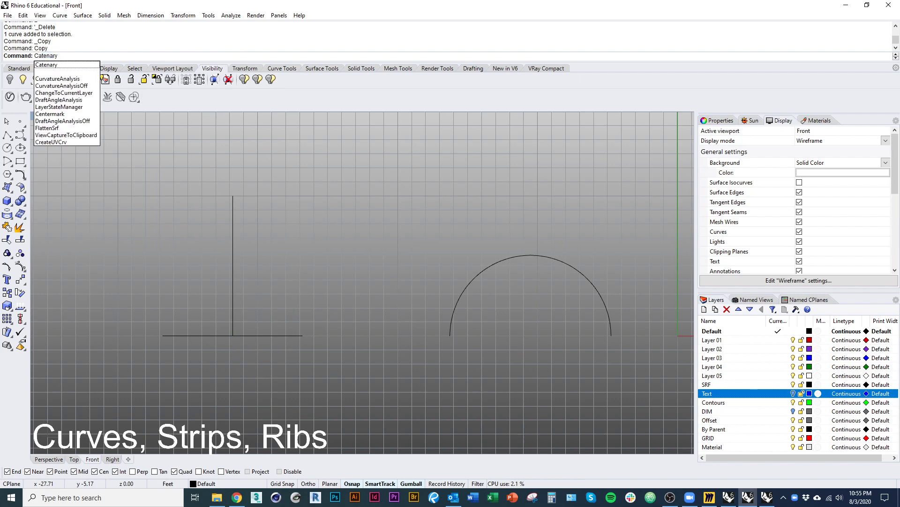
pyautogui.press('Return')
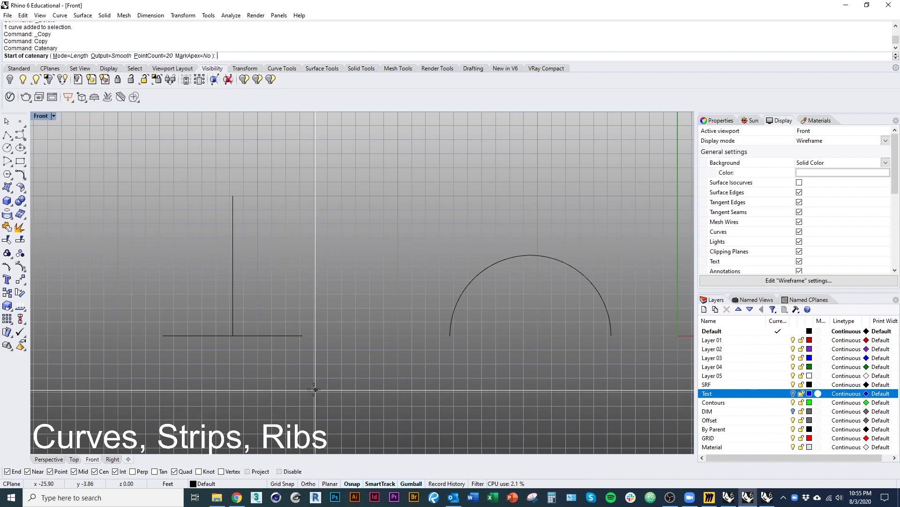
pyautogui.click(303, 336)
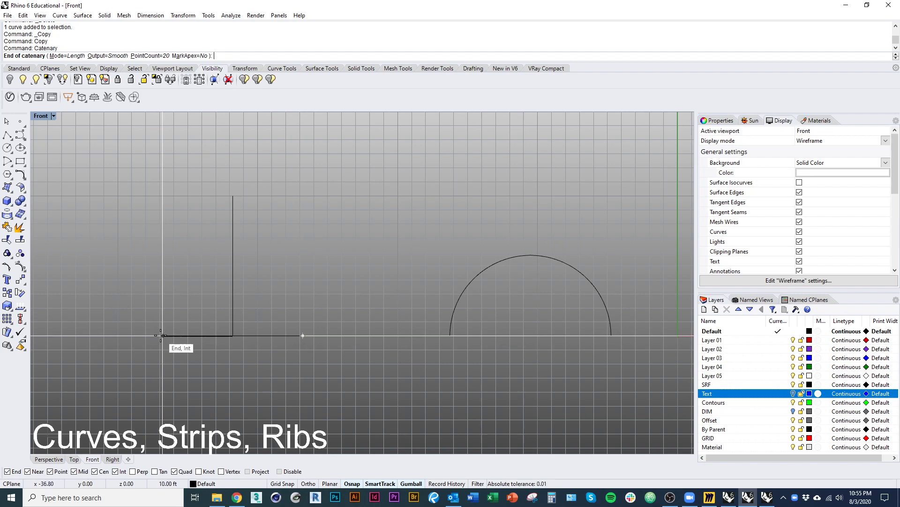
pyautogui.click(163, 336)
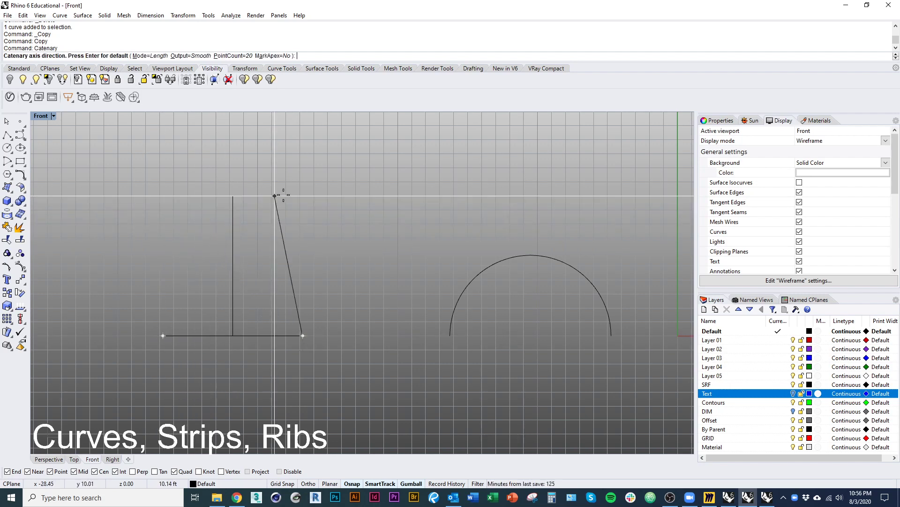
pyautogui.press('shift')
pyautogui.click(302, 197)
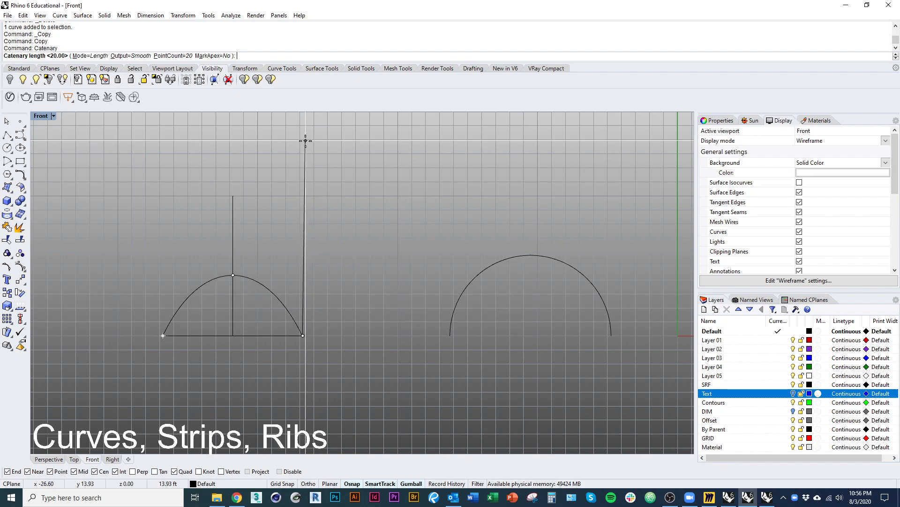
# Step: Turn on apex marking and pick a length that makes the catenary about 9.2 ft high, peaking just below the vertical line's top
pyautogui.moveTo(302, 155); pyautogui.dragTo(297, 246, button='right')
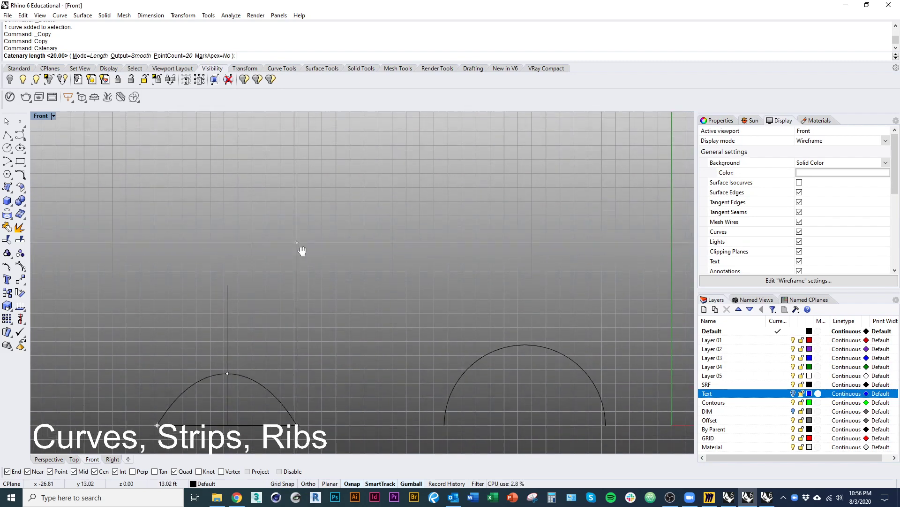
pyautogui.click(223, 56)
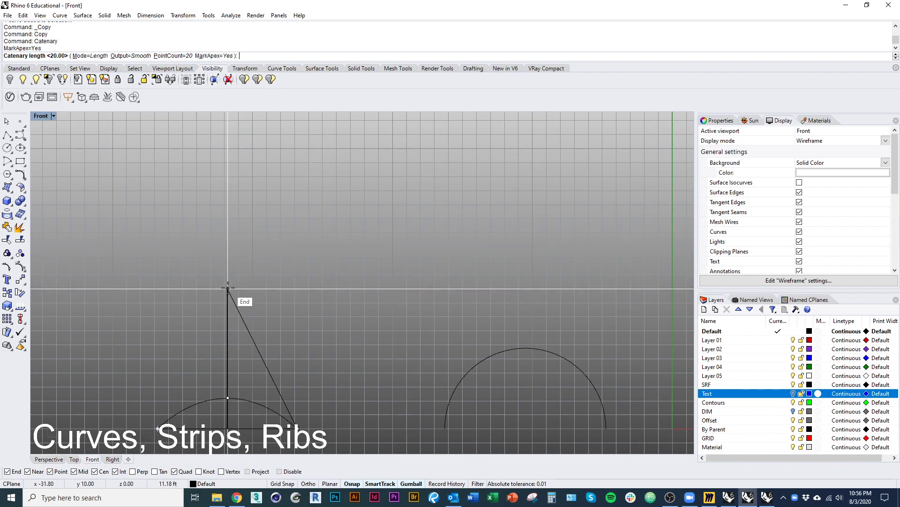
pyautogui.keyDown('shift'); pyautogui.click(286, 119); pyautogui.keyUp('shift')
pyautogui.moveTo(297, 305); pyautogui.dragTo(316, 253, button='right')
pyautogui.click(277, 264)
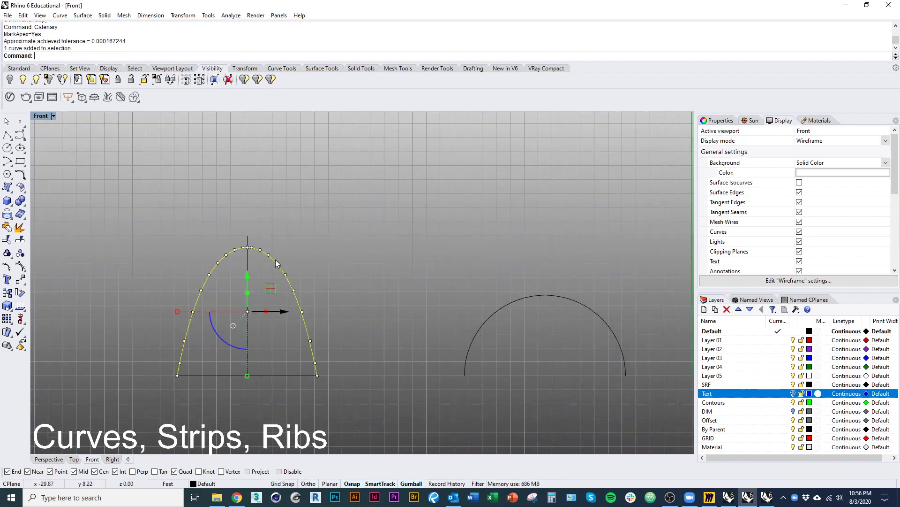
# Step: Delete the marked apex point from the catenary, keeping the curve and the construction lines
pyautogui.click(266, 238)
pyautogui.moveTo(265, 268); pyautogui.dragTo(278, 283, button='right')
pyautogui.click(261, 214)
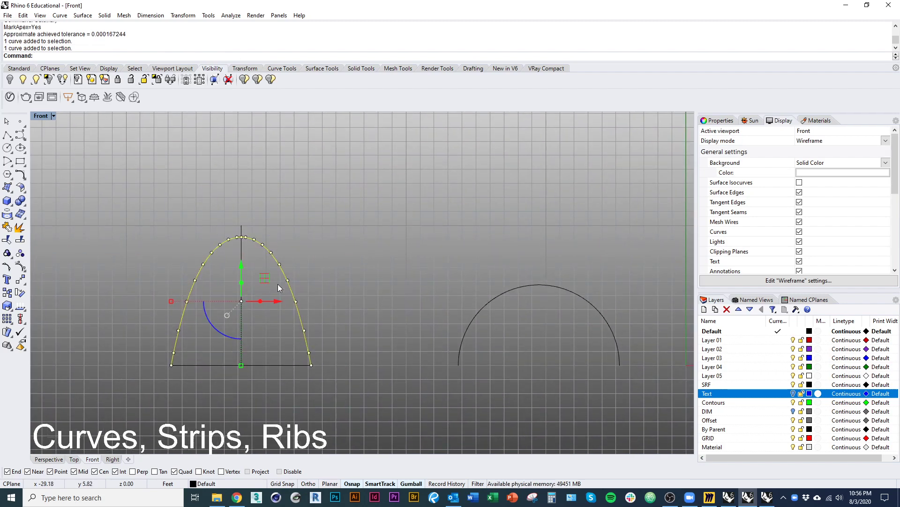
pyautogui.press('Escape')
pyautogui.press('Escape')
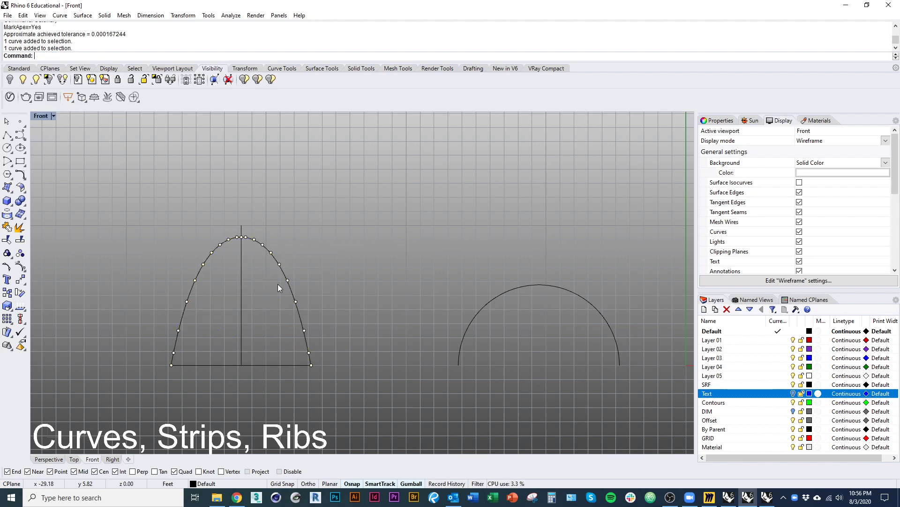
pyautogui.scroll(8, 265, 260)
pyautogui.click(189, 190)
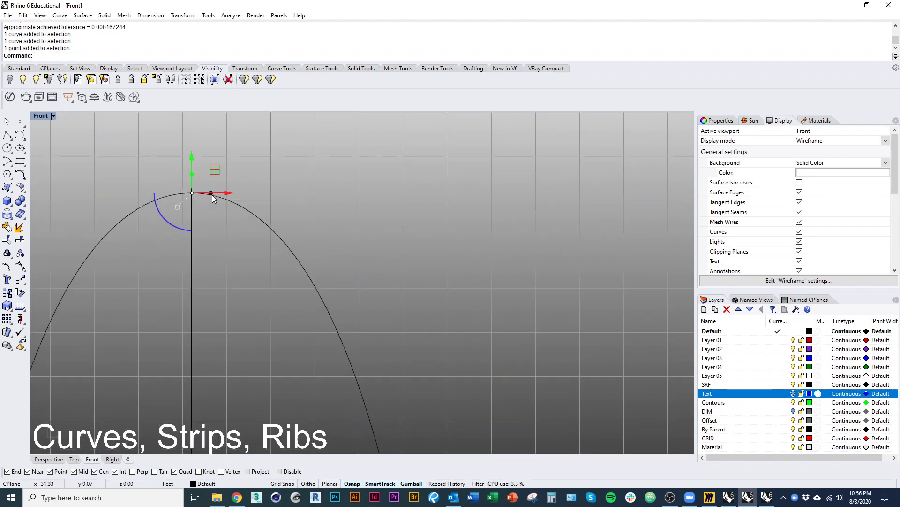
pyautogui.press('Return')
pyautogui.scroll(-5, 230, 254)
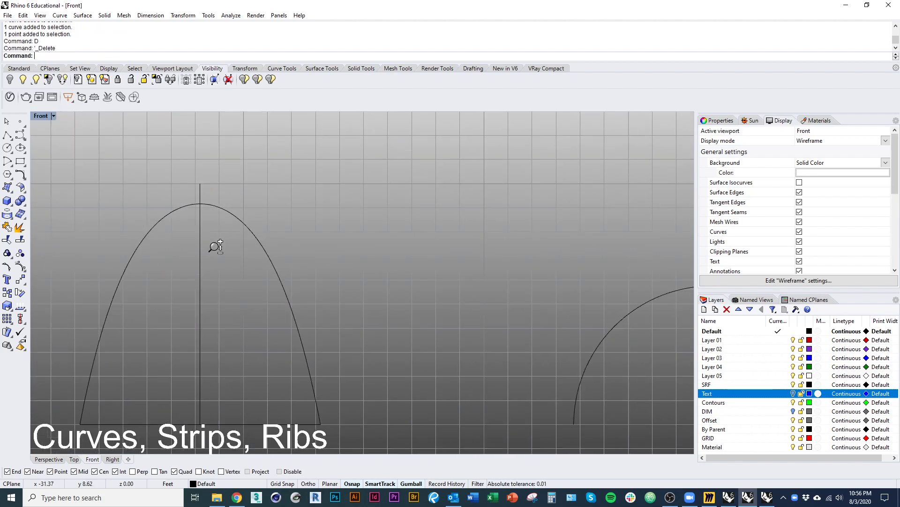
# Step: Scale the catenary in one dimension from the vertical line's foot so its apex meets the line's top end
pyautogui.click(236, 220)
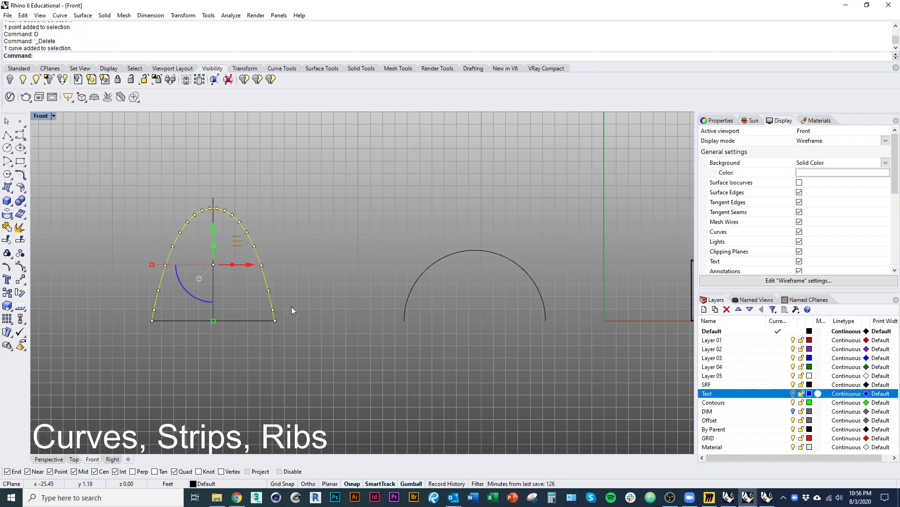
pyautogui.write('Scale1D')
pyautogui.press('Return')
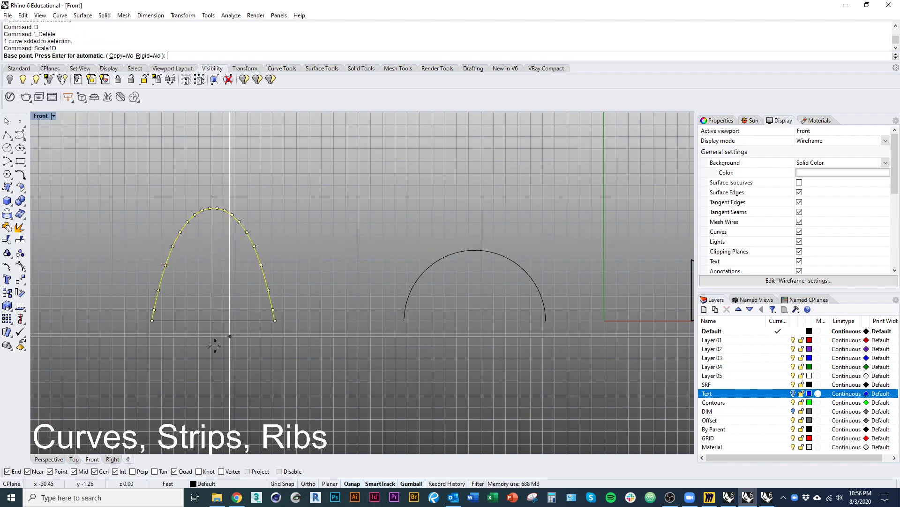
pyautogui.click(212, 320)
pyautogui.scroll(5, 197, 136)
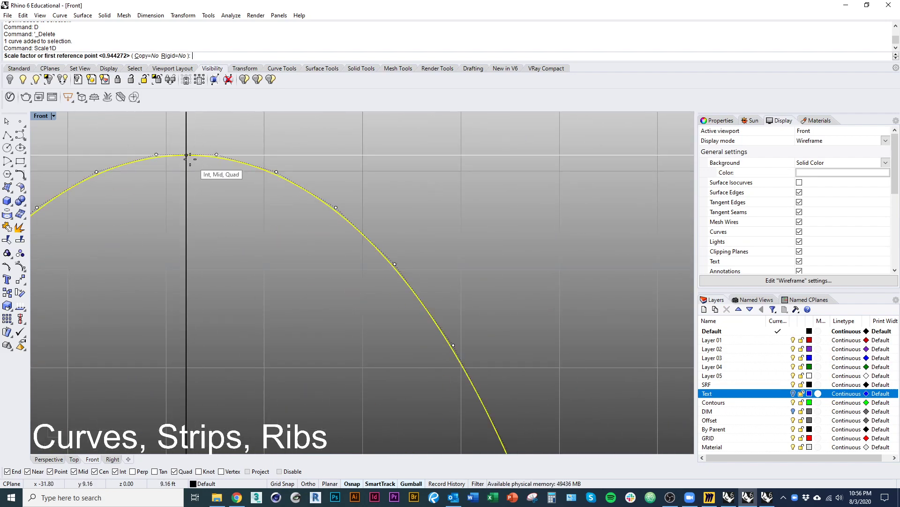
pyautogui.click(187, 155)
pyautogui.scroll(-3, 187, 155)
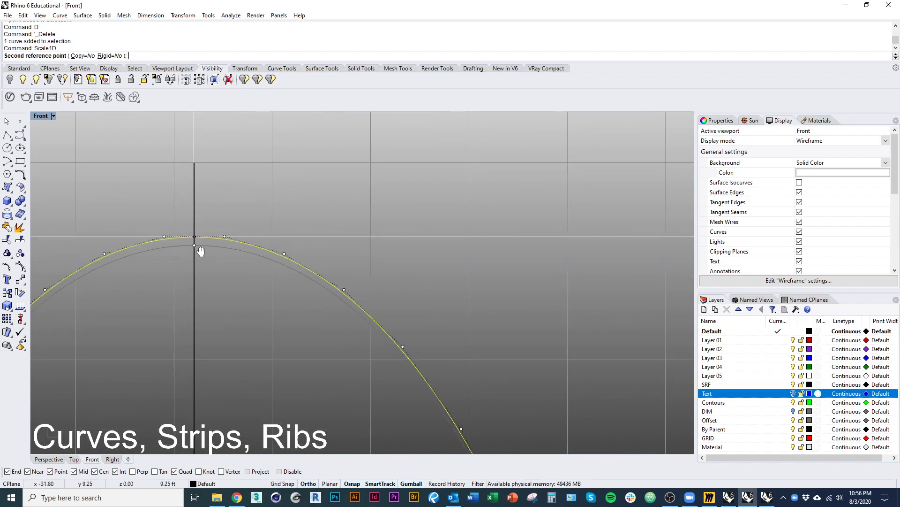
pyautogui.click(201, 212)
pyautogui.scroll(-3, 209, 284)
pyautogui.moveTo(209, 284); pyautogui.dragTo(210, 261, button='right')
pyautogui.click(232, 287)
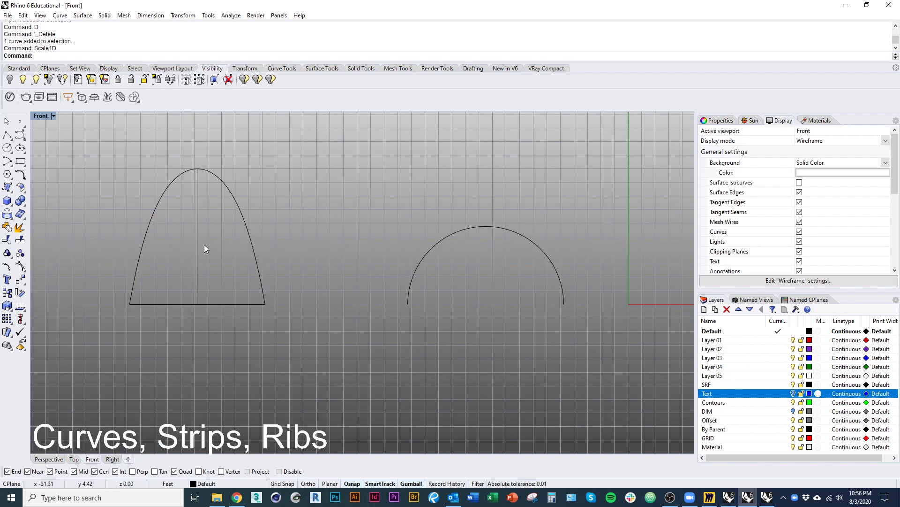
# Step: Draw a parabola with its focus at the vertical line's top, directed toward the foot and ending at the base's positive X end
pyautogui.press('Return')
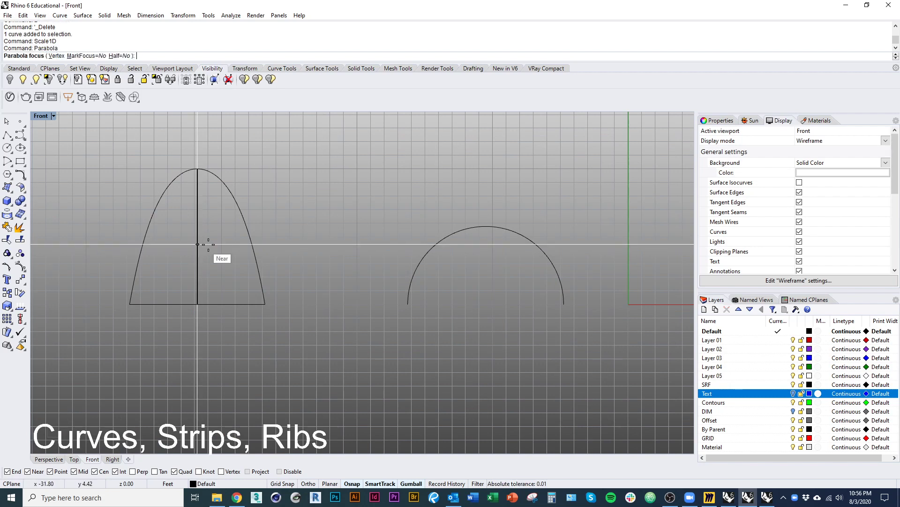
pyautogui.click(198, 170)
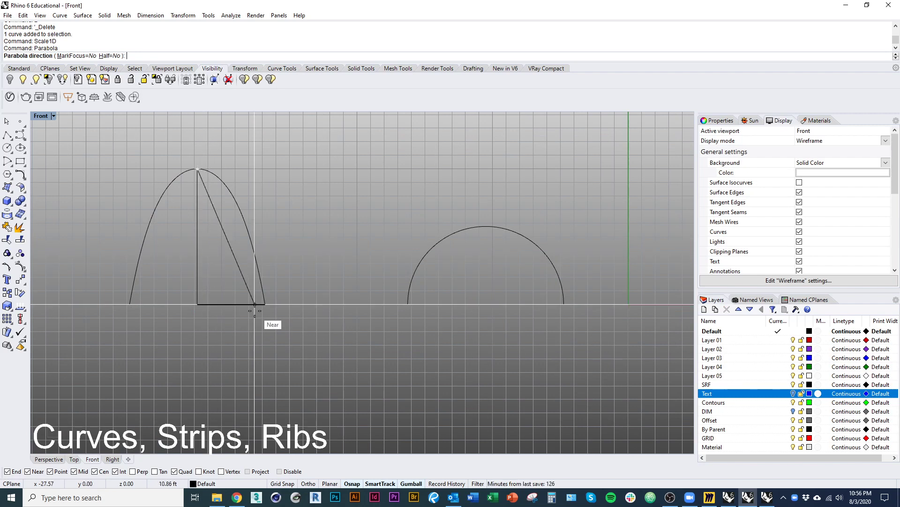
pyautogui.click(197, 303)
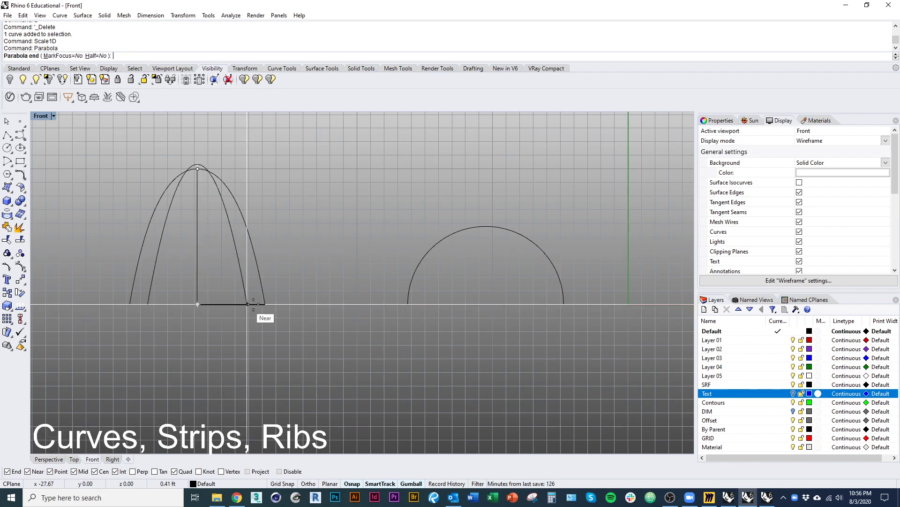
pyautogui.click(265, 304)
# Step: Scale the parabola in one dimension from the vertical line's foot so its apex matches the line's top end
pyautogui.click(197, 163)
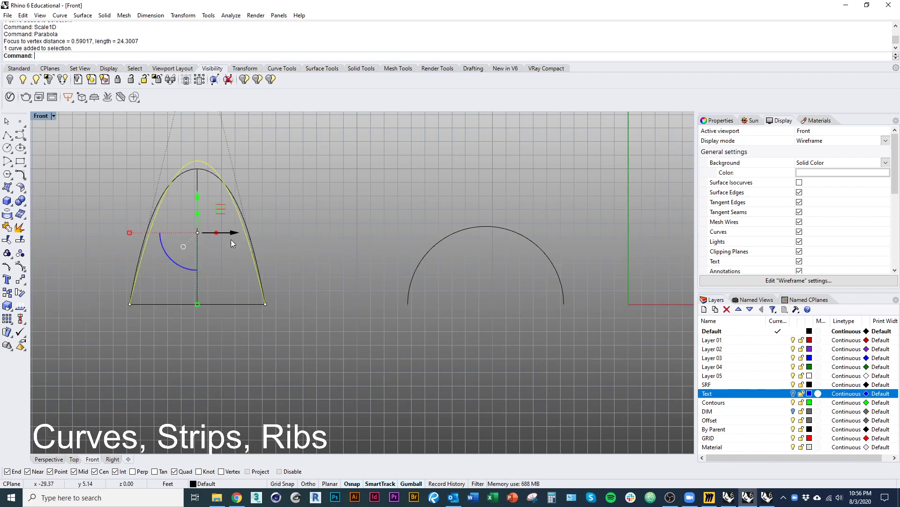
pyautogui.press('Return')
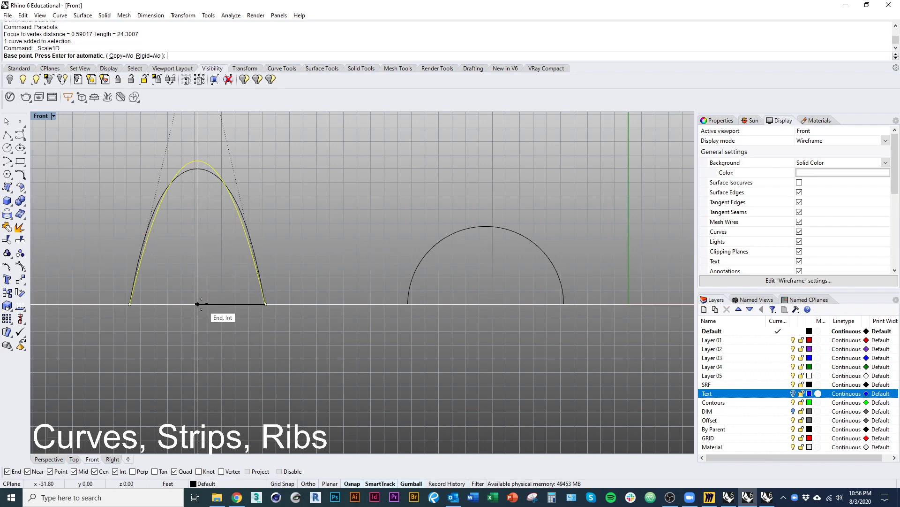
pyautogui.click(197, 304)
pyautogui.click(197, 160)
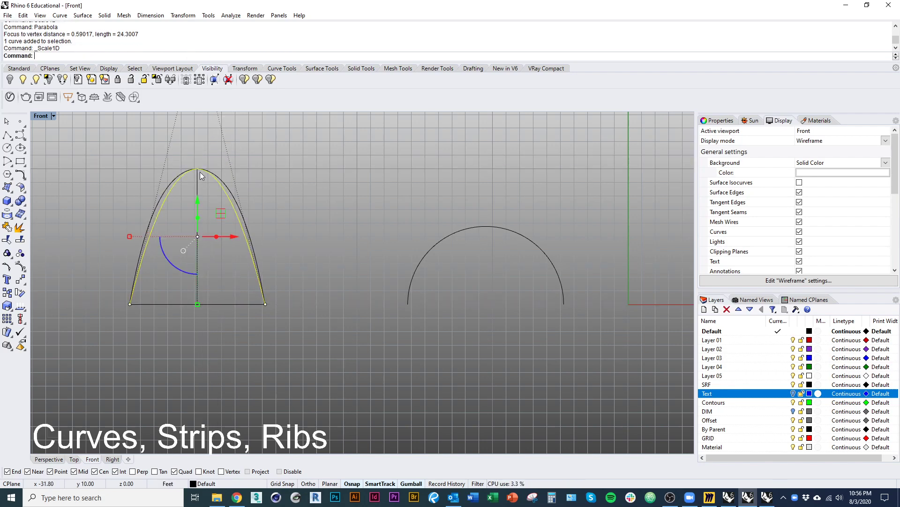
pyautogui.click(198, 169)
# Step: Compare the parabola with the catenary by selecting each curve, and delete the parabola
pyautogui.scroll(3, 236, 232)
pyautogui.click(203, 239)
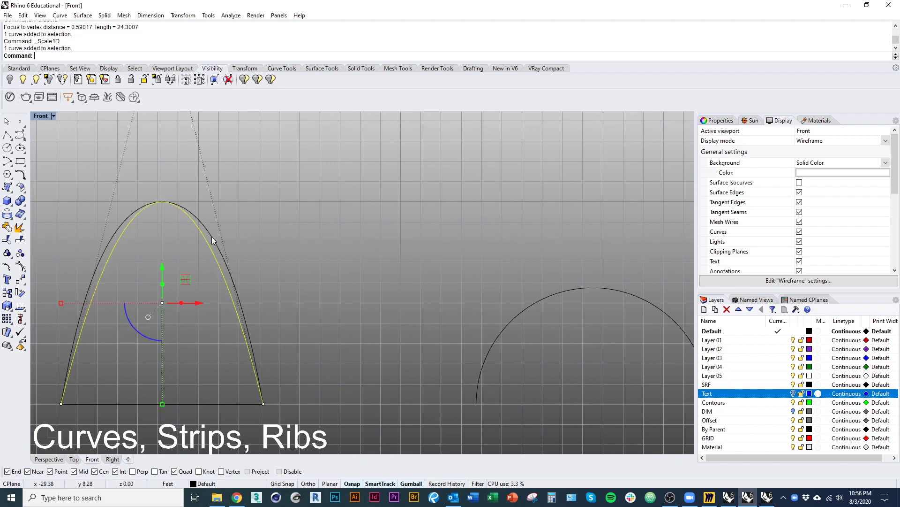
pyautogui.click(212, 237)
pyautogui.click(190, 258)
pyautogui.scroll(-9, 193, 258)
pyautogui.moveTo(205, 304); pyautogui.dragTo(194, 298, button='right')
pyautogui.click(194, 258)
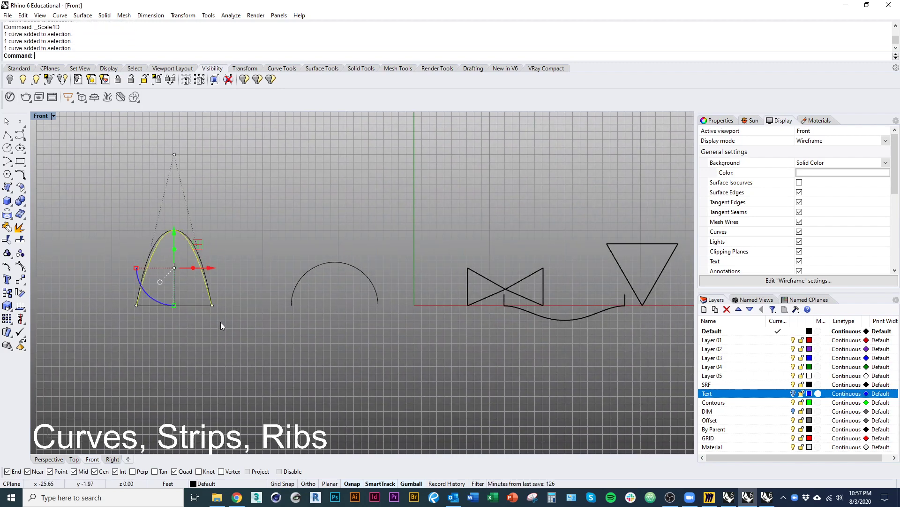
pyautogui.write('d')
pyautogui.press('Return')
pyautogui.scroll(1, 189, 237)
pyautogui.scroll(8, 191, 244)
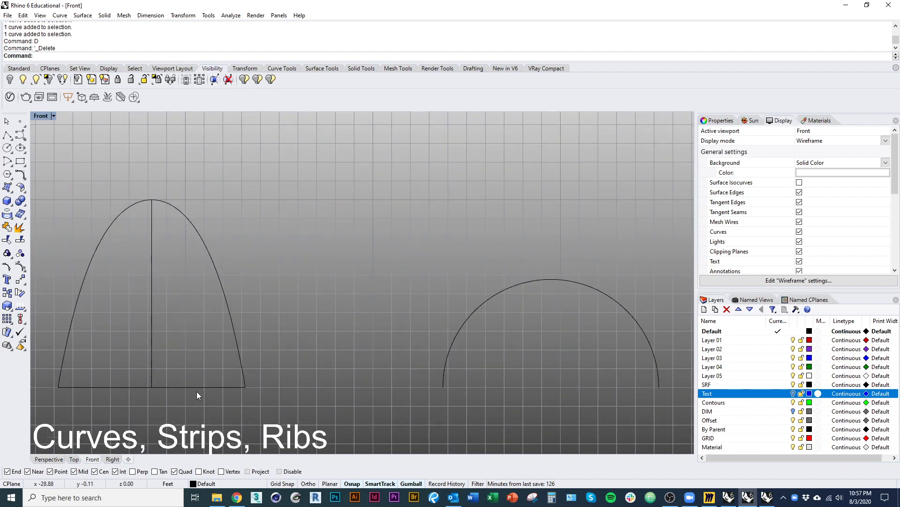
pyautogui.moveTo(197, 396); pyautogui.dragTo(200, 373, button='right')
pyautogui.moveTo(140, 433); pyautogui.dragTo(221, 411, button='right')
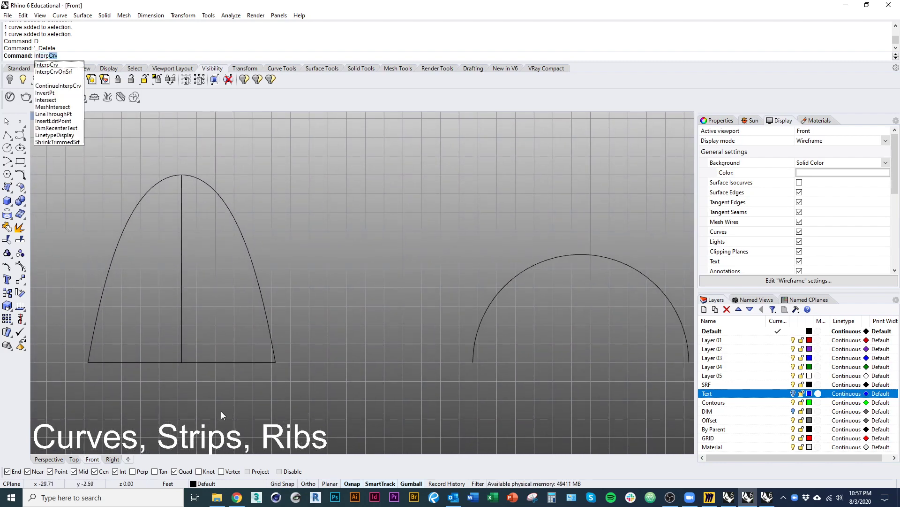
pyautogui.press('Return')
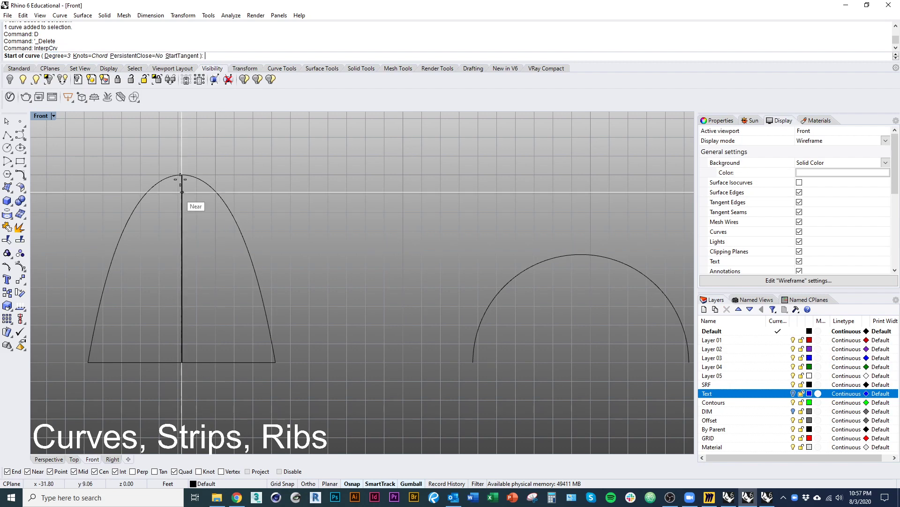
pyautogui.click(188, 55)
pyautogui.click(275, 362)
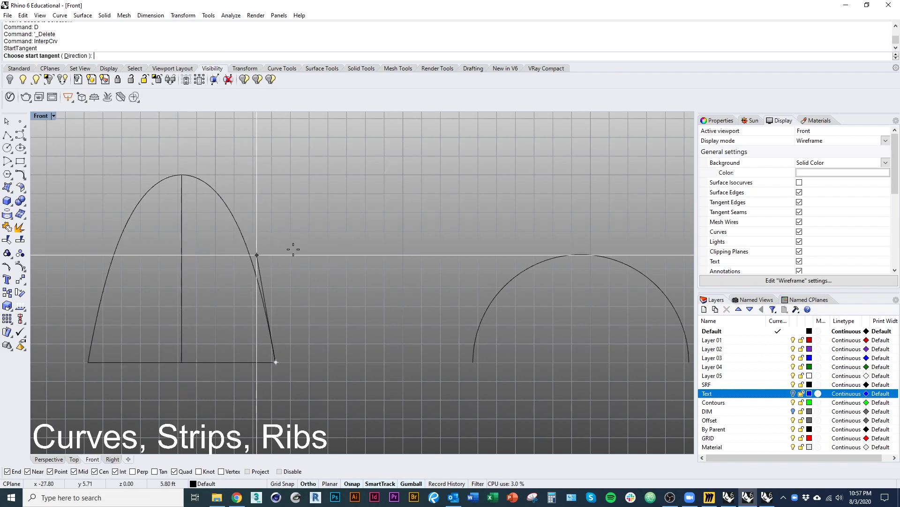
pyautogui.press('Escape')
pyautogui.press('Return')
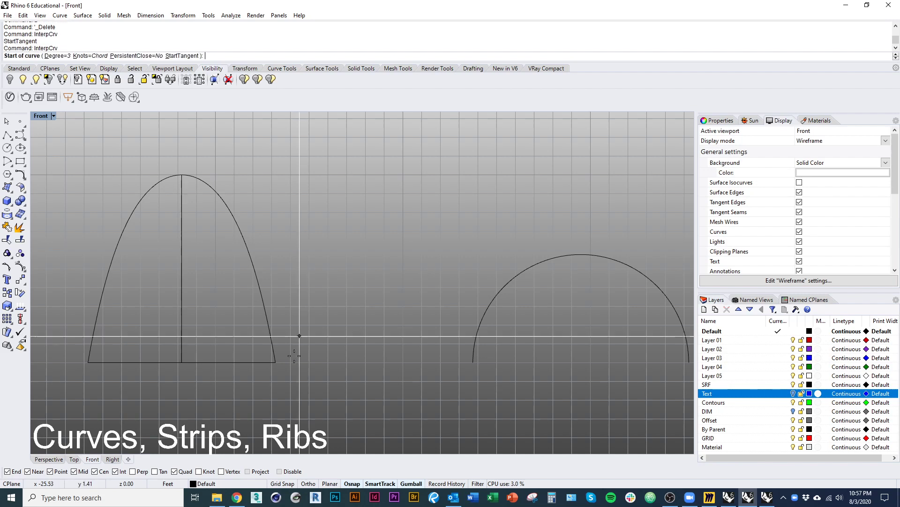
pyautogui.click(275, 361)
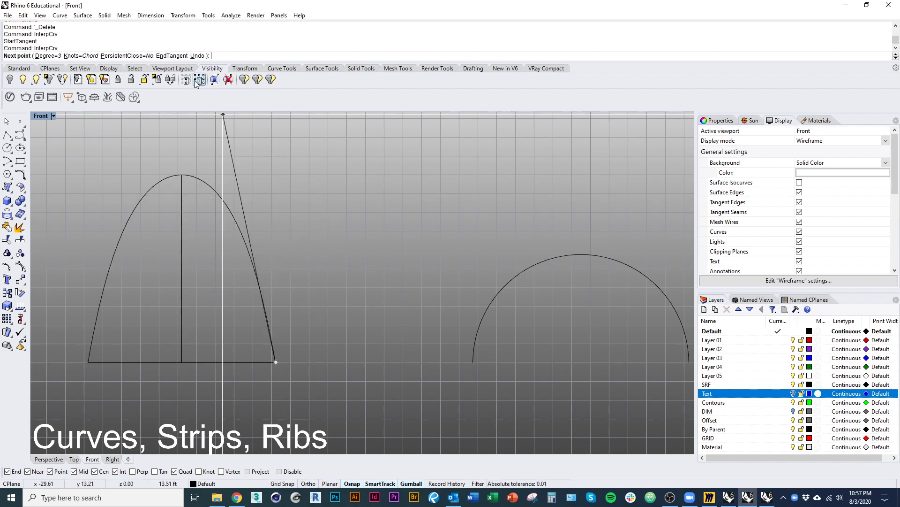
pyautogui.press('Escape')
# Step: Draw an interpolated curve from the base's positive X end to the vertical line's top, with a vertical start tangent and horizontal end tangent
pyautogui.press('Return')
pyautogui.click(184, 57)
pyautogui.click(275, 362)
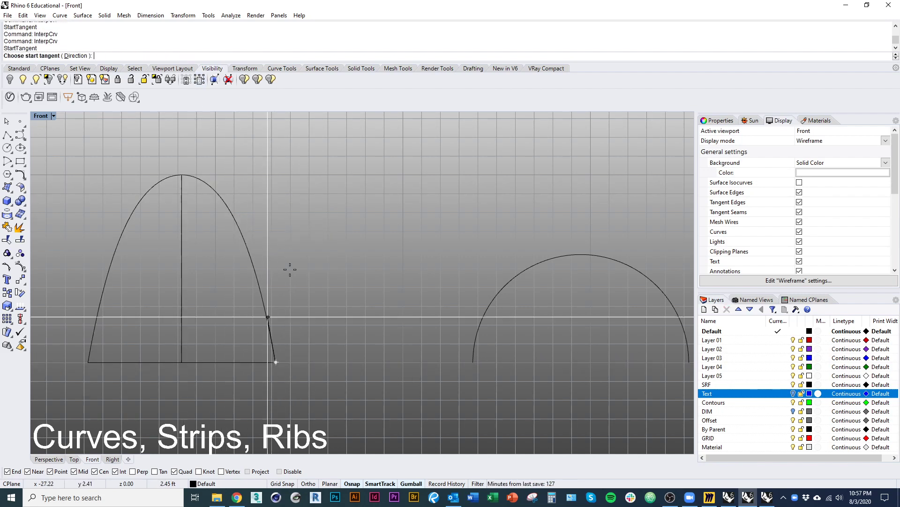
pyautogui.click(75, 56)
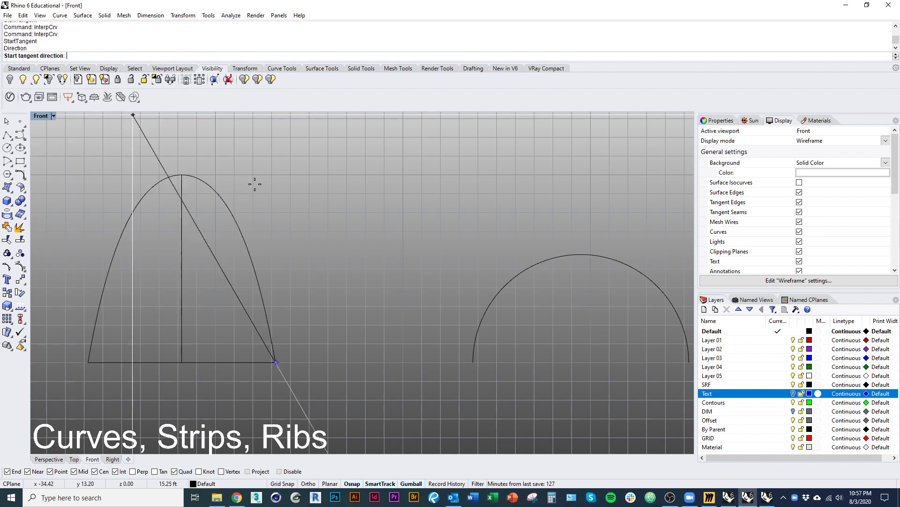
pyautogui.click(282, 201)
pyautogui.click(182, 174)
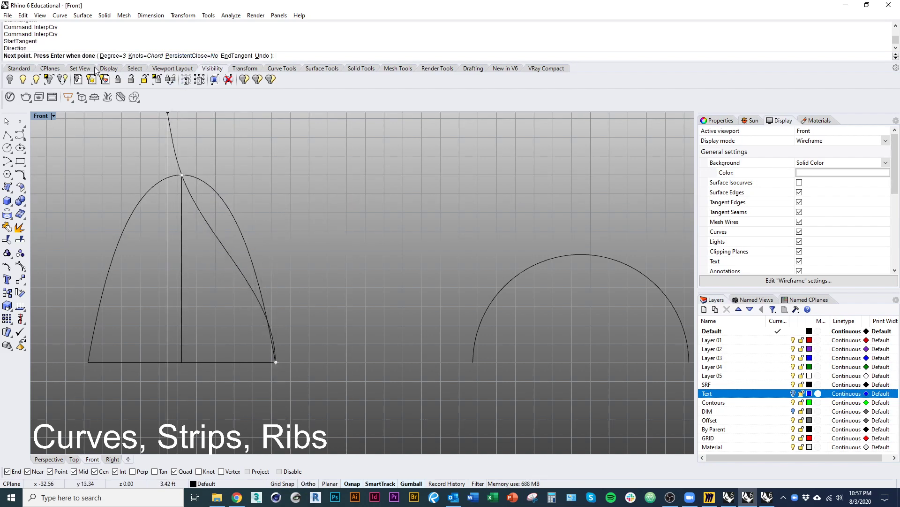
pyautogui.click(261, 56)
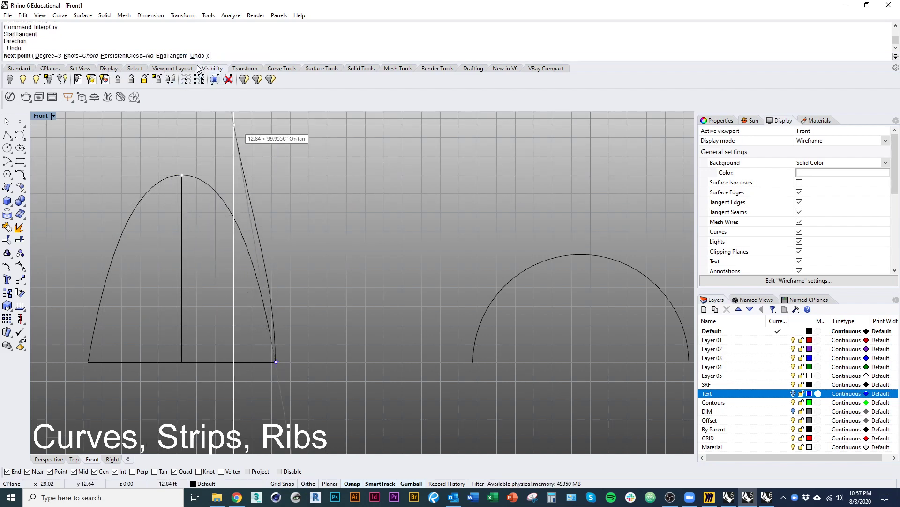
pyautogui.click(174, 56)
pyautogui.click(182, 175)
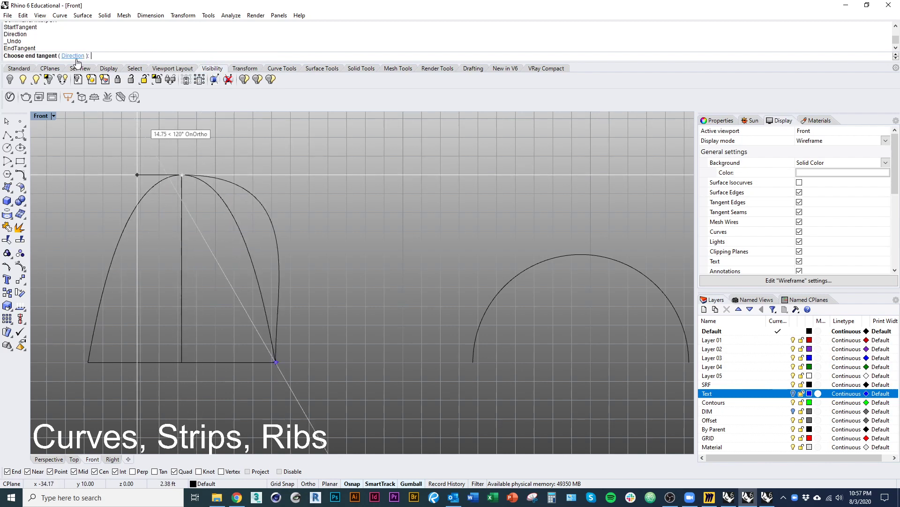
pyautogui.click(85, 177)
# Step: Move the interpolated curve's outer upper control point horizontally inward, bringing the curve close to the catenary
pyautogui.click(246, 188)
pyautogui.click(307, 175)
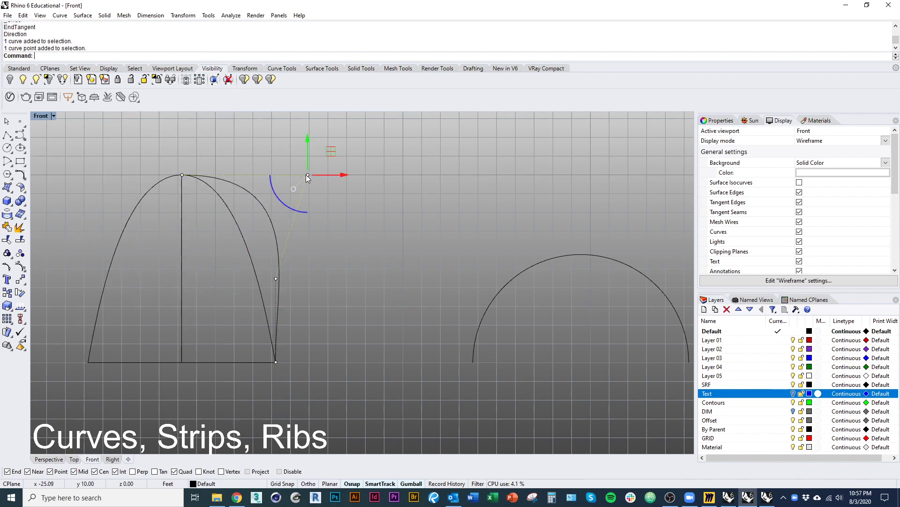
pyautogui.keyDown('shift'); pyautogui.moveTo(307, 175); pyautogui.dragTo(237, 175); pyautogui.keyUp('shift')
pyautogui.click(303, 269)
# Step: Mirror the interpolated half arch about the vertical line and join both halves into one curve
pyautogui.click(266, 278)
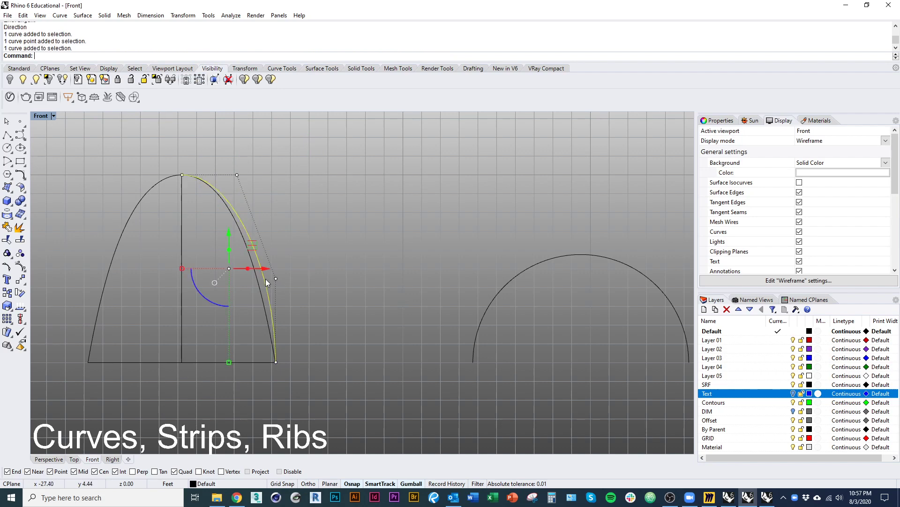
pyautogui.write('mi')
pyautogui.press('Return')
pyautogui.click(182, 241)
pyautogui.click(187, 224)
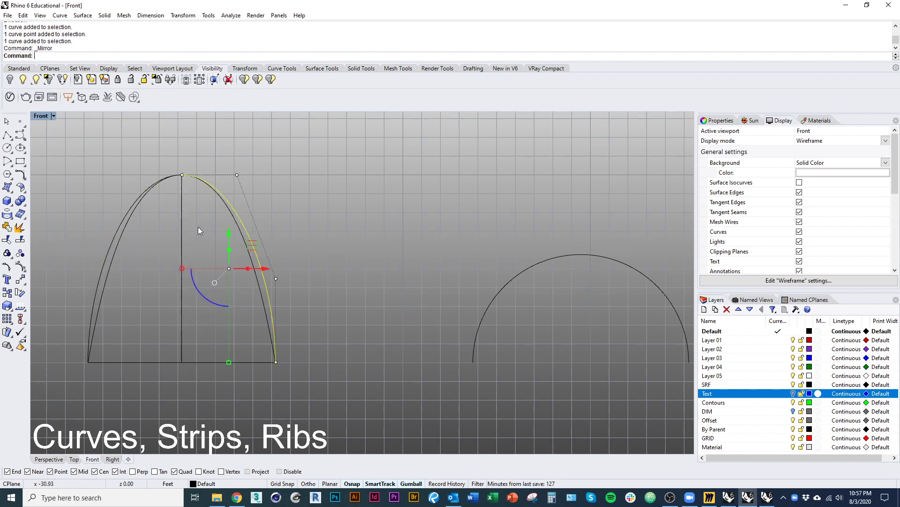
pyautogui.scroll(-1, 198, 226)
pyautogui.hotkey('ctrl', 'j')
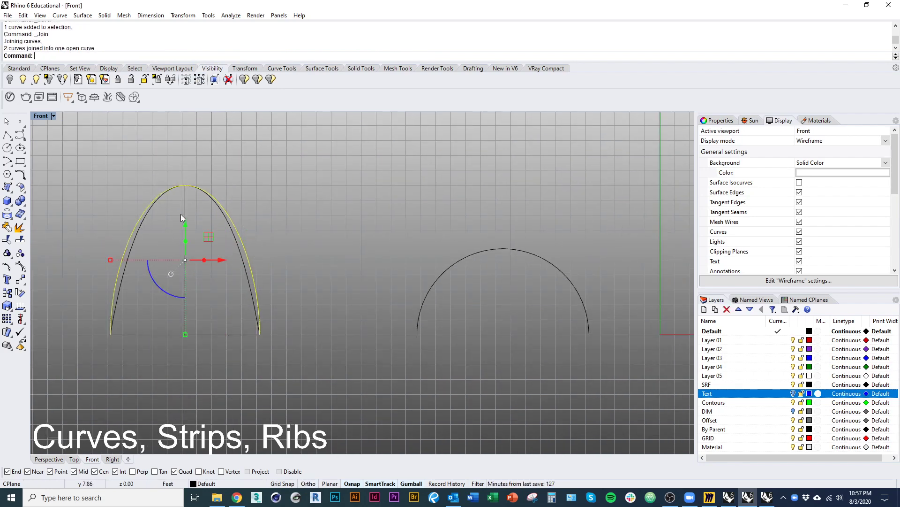
# Step: Switch to the Top viewport in an orbited view and move the interpolated arch along positive Y, away from the construction lines
pyautogui.scroll(-1, 181, 214)
pyautogui.click(73, 460)
pyautogui.moveTo(190, 274)
pyautogui.keyDown('ctrl'); pyautogui.mouseDown(button='right')
pyautogui.moveTo(218, 367)
pyautogui.moveTo(271, 357)
pyautogui.mouseUp(button='right'); pyautogui.keyUp('ctrl')
pyautogui.press('Escape')
pyautogui.scroll(3, 171, 321)
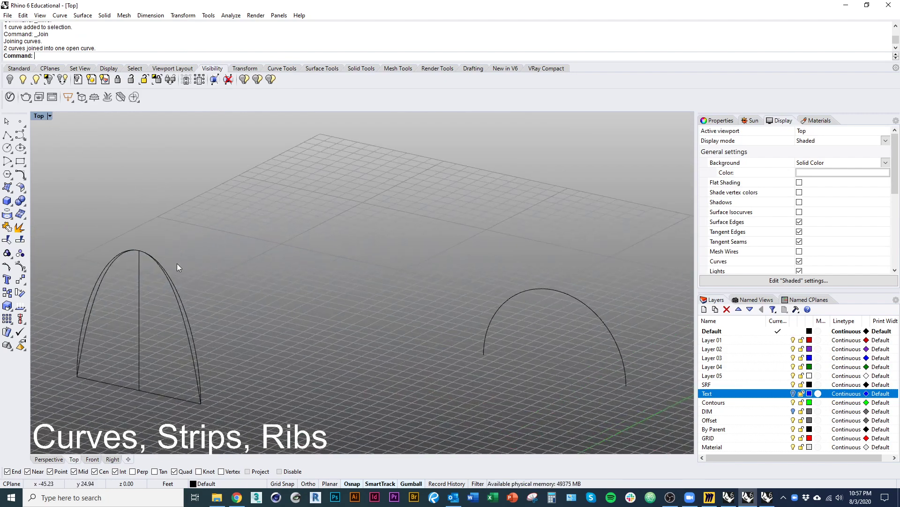
pyautogui.click(111, 263)
pyautogui.scroll(2, 121, 264)
pyautogui.click(92, 263)
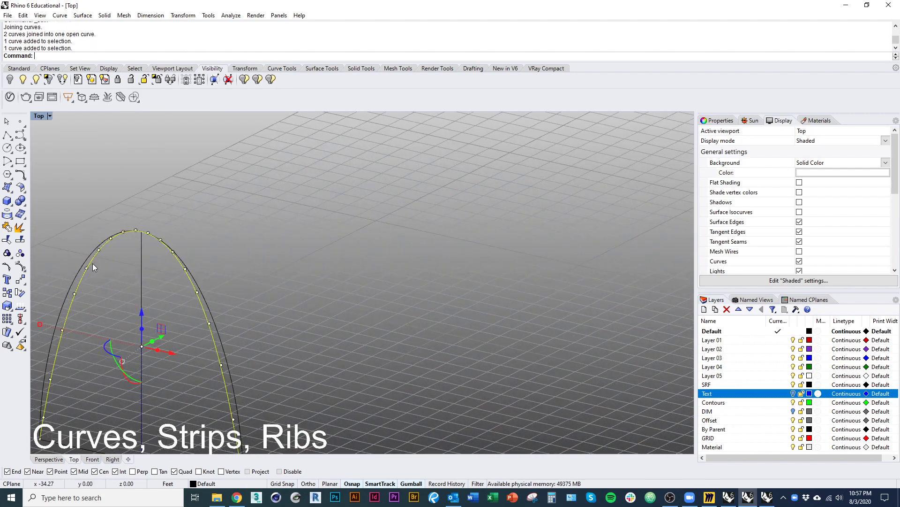
pyautogui.click(86, 257)
pyautogui.scroll(-3, 114, 254)
pyautogui.moveTo(145, 286); pyautogui.dragTo(230, 240)
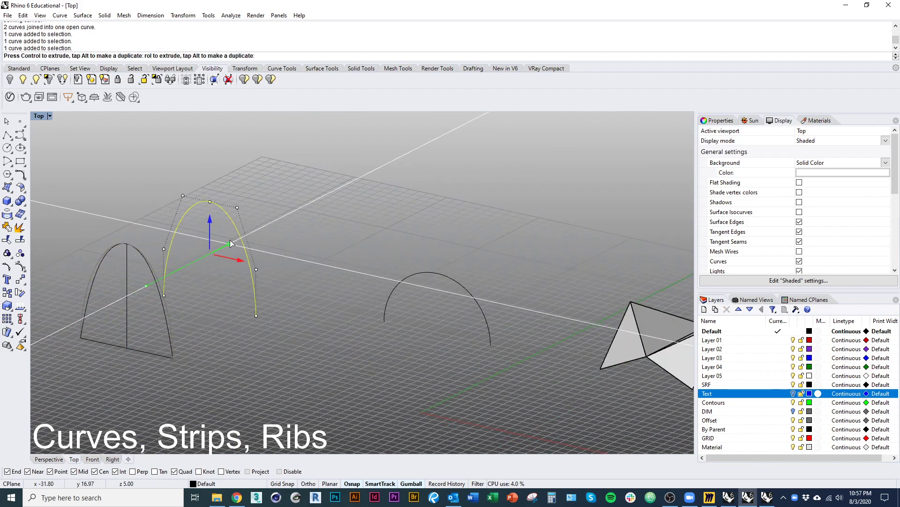
pyautogui.press('Escape')
# Step: Move the catenary arch along positive Y beyond the interpolated arch, leaving only the construction lines behind
pyautogui.keyDown('shift'); pyautogui.moveTo(270, 350); pyautogui.dragTo(220, 368, button='right'); pyautogui.keyUp('shift')
pyautogui.moveTo(162, 284); pyautogui.dragTo(279, 337, button='right')
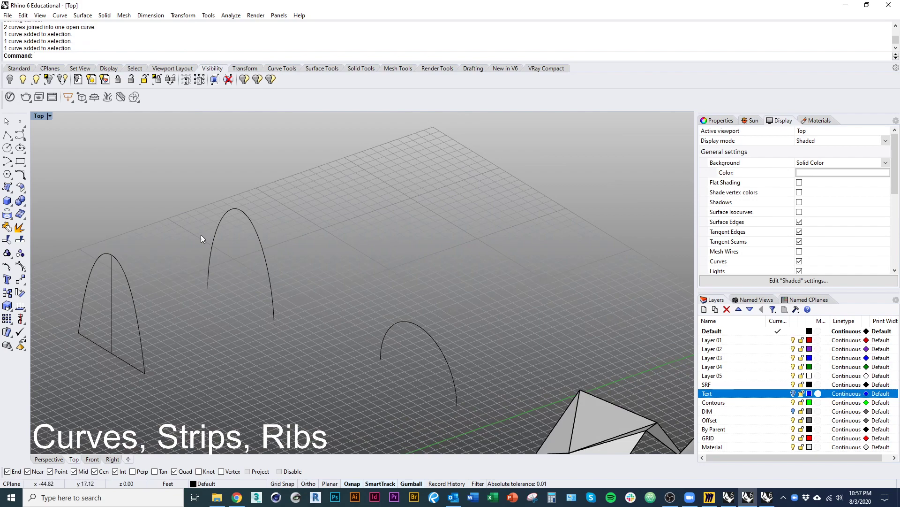
pyautogui.moveTo(190, 240); pyautogui.dragTo(251, 287, button='right')
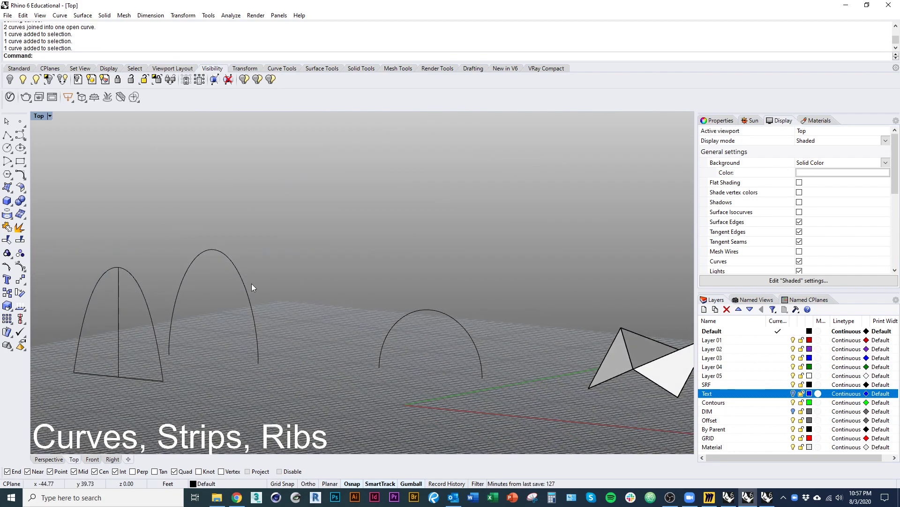
pyautogui.click(251, 329)
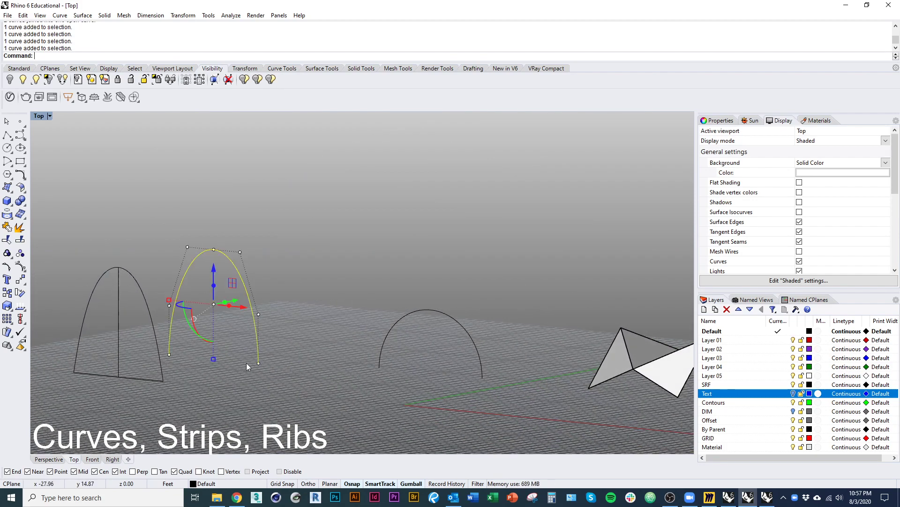
pyautogui.keyDown('shift'); pyautogui.moveTo(249, 361); pyautogui.dragTo(206, 349, button='right'); pyautogui.keyUp('shift')
pyautogui.click(214, 392)
pyautogui.moveTo(219, 397); pyautogui.dragTo(182, 408, button='right')
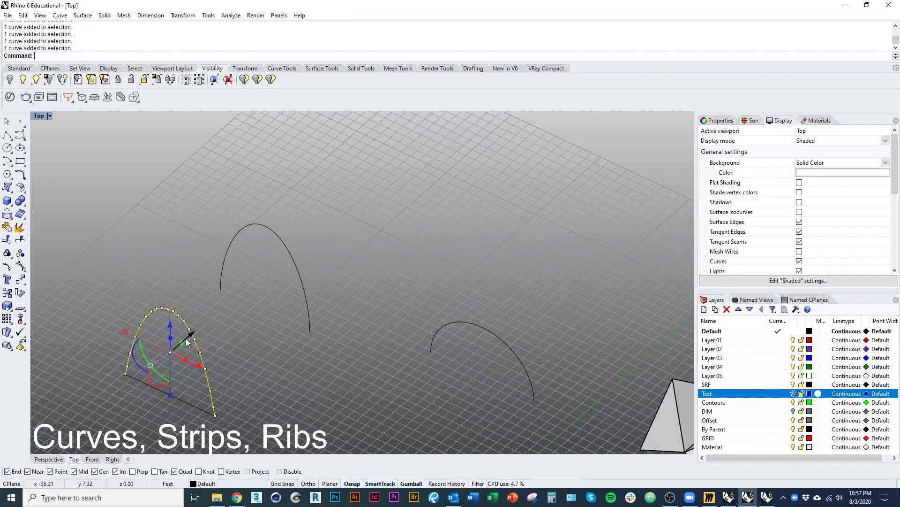
pyautogui.moveTo(190, 336); pyautogui.dragTo(341, 211)
pyautogui.keyDown('shift'); pyautogui.moveTo(342, 211); pyautogui.dragTo(276, 323, button='right'); pyautogui.keyUp('shift')
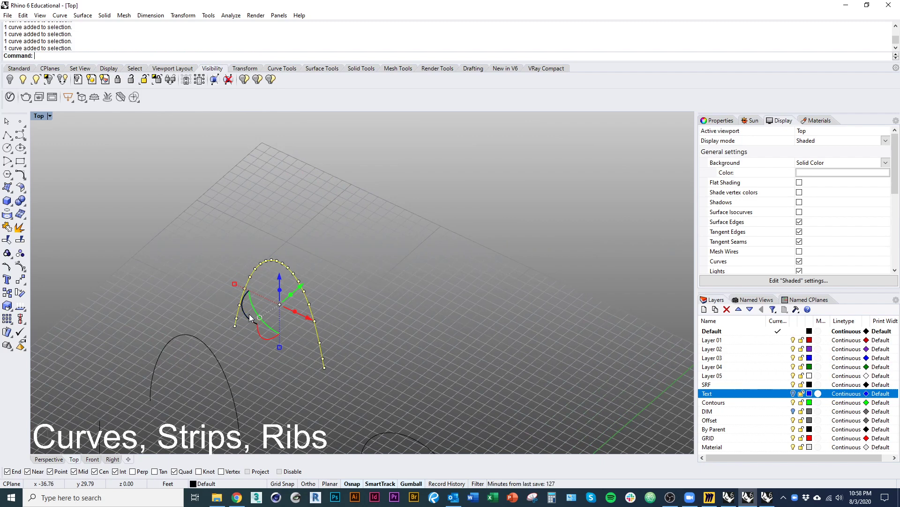
pyautogui.keyDown('shift'); pyautogui.moveTo(288, 398); pyautogui.dragTo(269, 364, button='right'); pyautogui.keyUp('shift')
pyautogui.press('Escape')
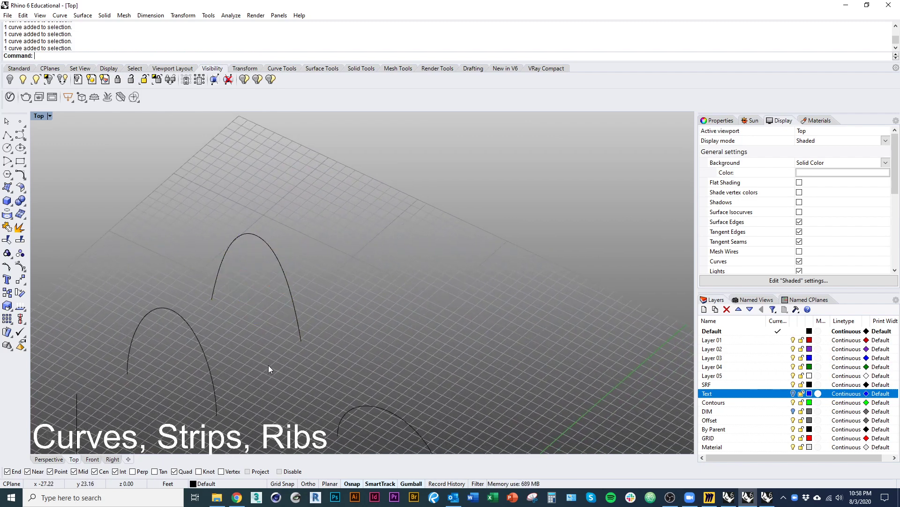
# Step: Try to extrude the catenary arch into a strip with ExtrudeCrv
pyautogui.click(297, 327)
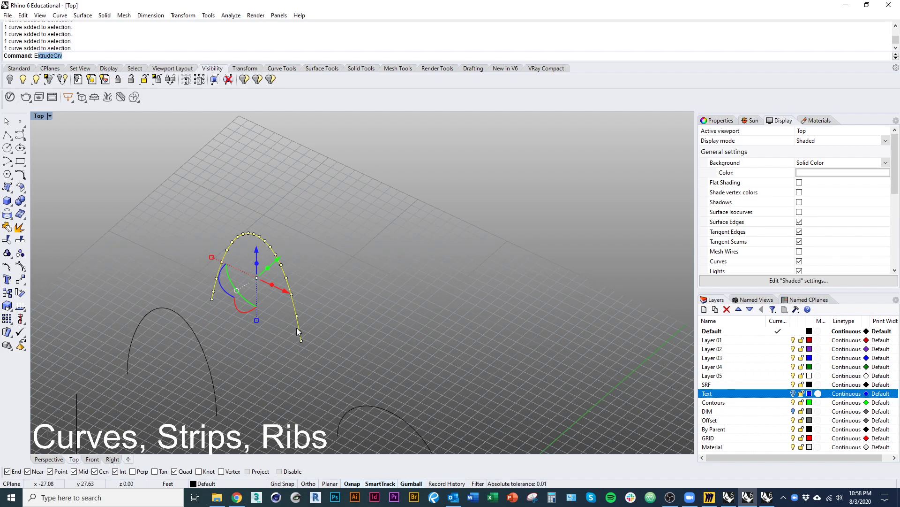
pyautogui.write('Extru')
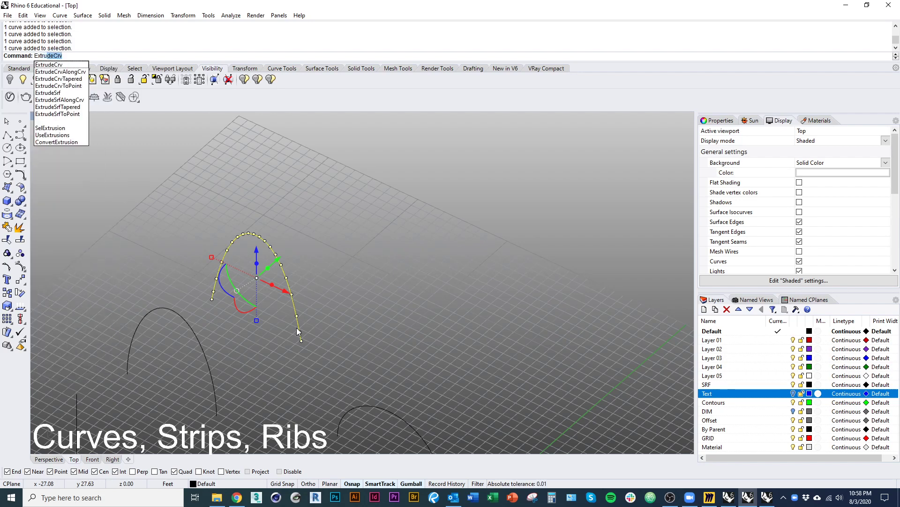
pyautogui.press('Escape')
pyautogui.press('Escape')
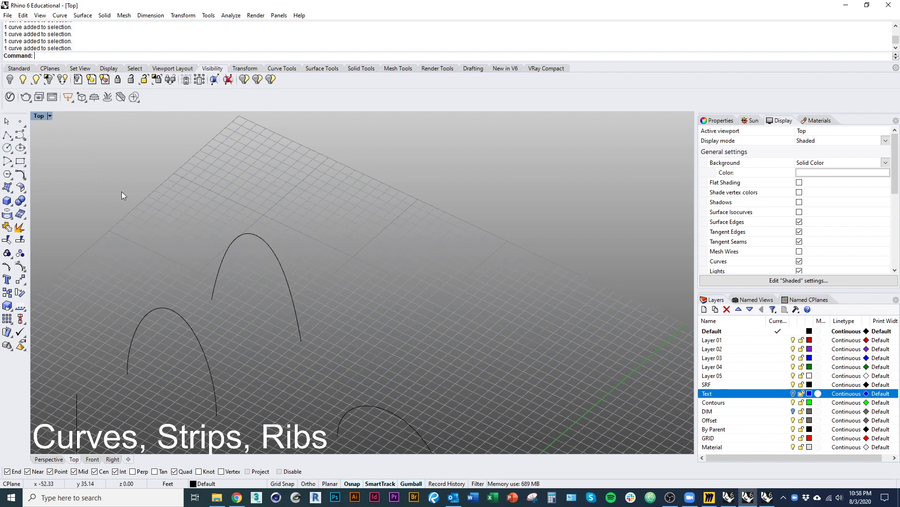
pyautogui.write('ExtrudeCrv')
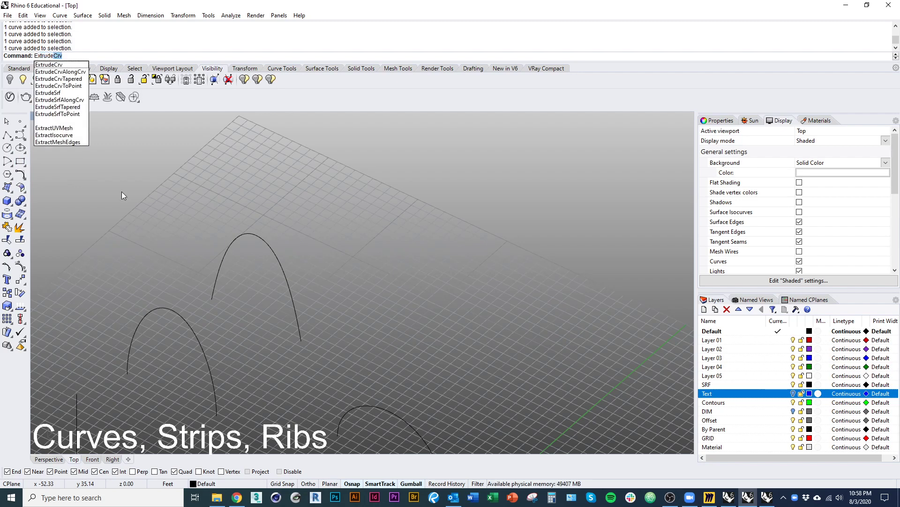
pyautogui.press('Return')
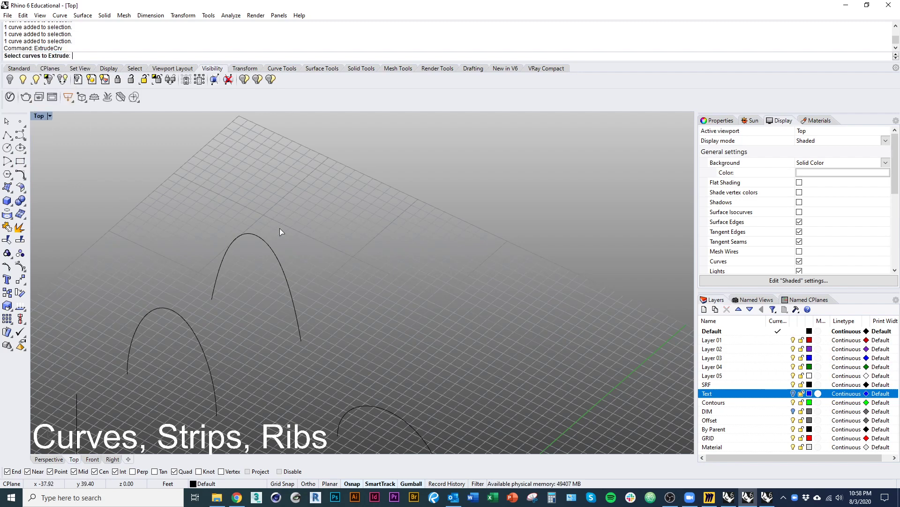
pyautogui.click(267, 242)
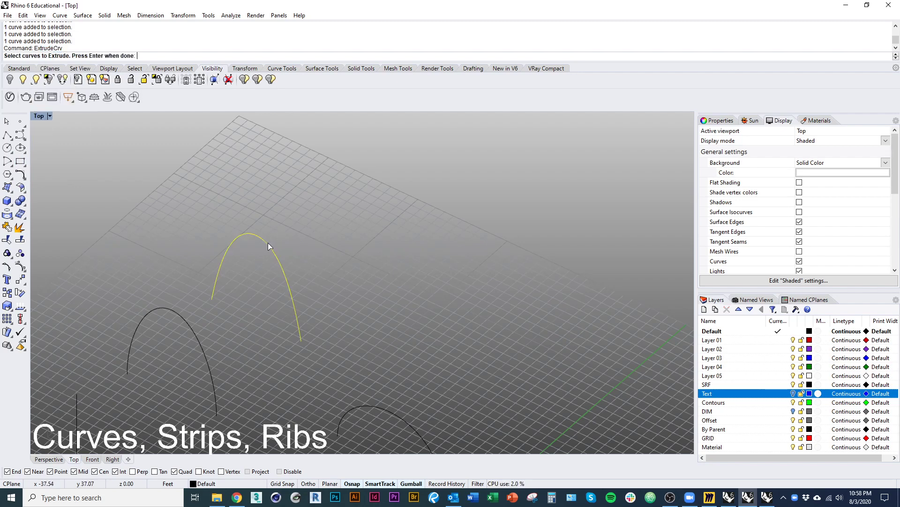
pyautogui.press('Return')
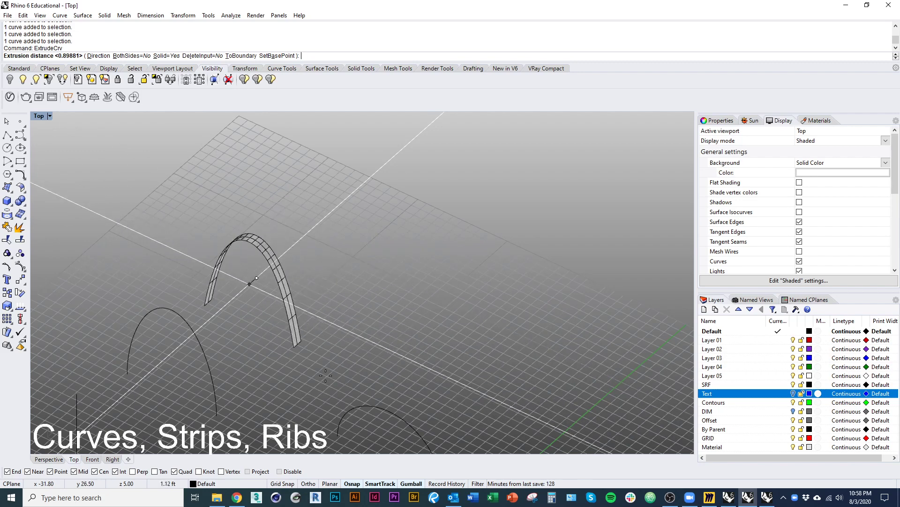
pyautogui.press('Escape')
pyautogui.write('1')
pyautogui.hotkey('ctrl', 'Up')
pyautogui.hotkey('ctrl', 'Left')
pyautogui.hotkey('ctrl', 'Up')
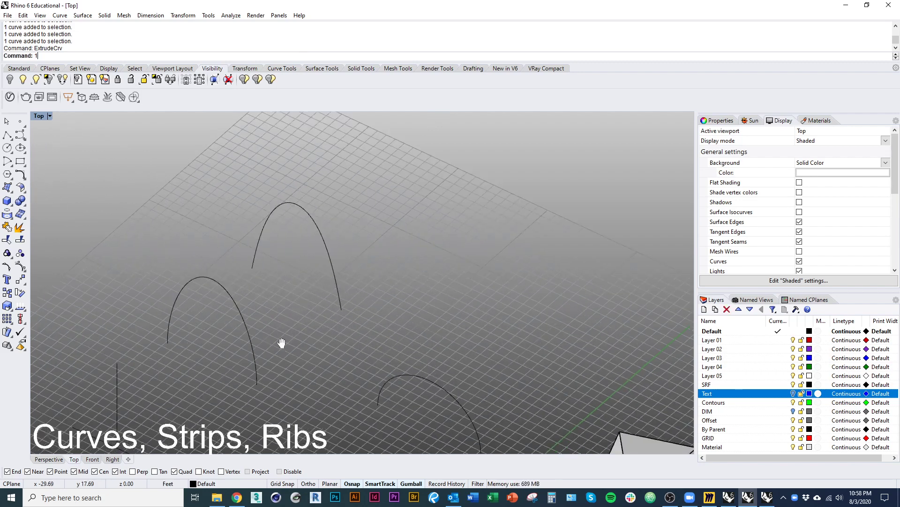
# Step: Try to extrude the positive X half of the base line vertically
pyautogui.click(260, 331)
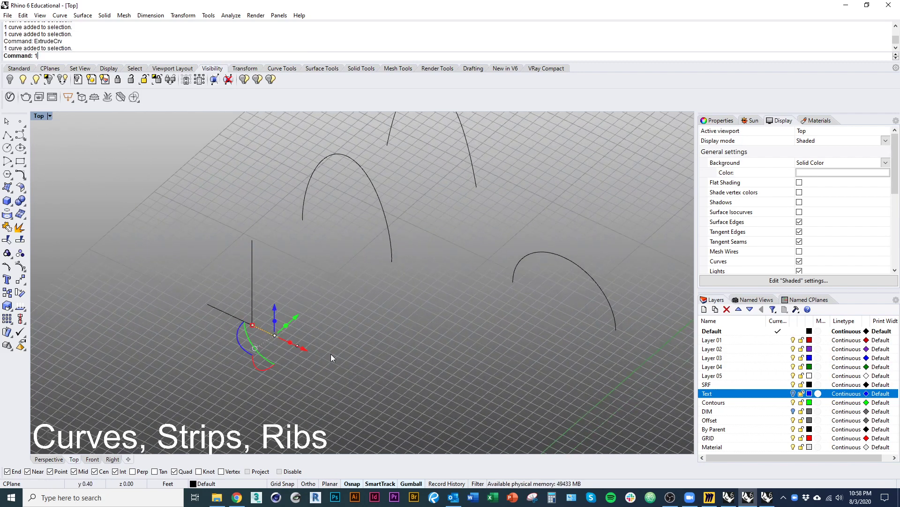
pyautogui.press('Return')
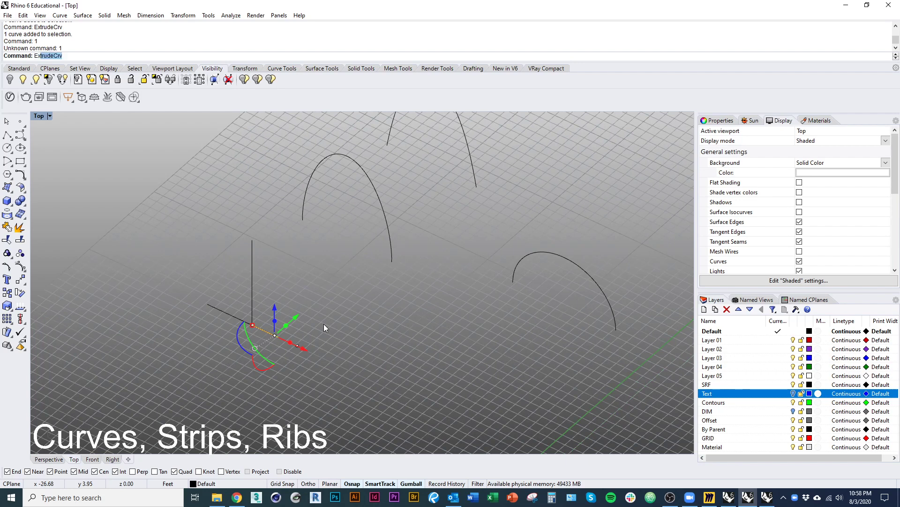
pyautogui.write('Extrude')
pyautogui.press('Return')
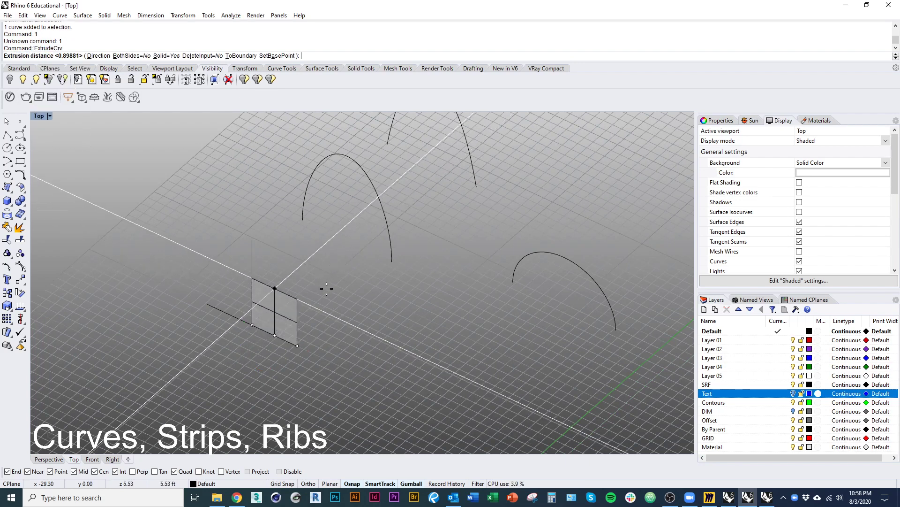
pyautogui.scroll(-3, 327, 290)
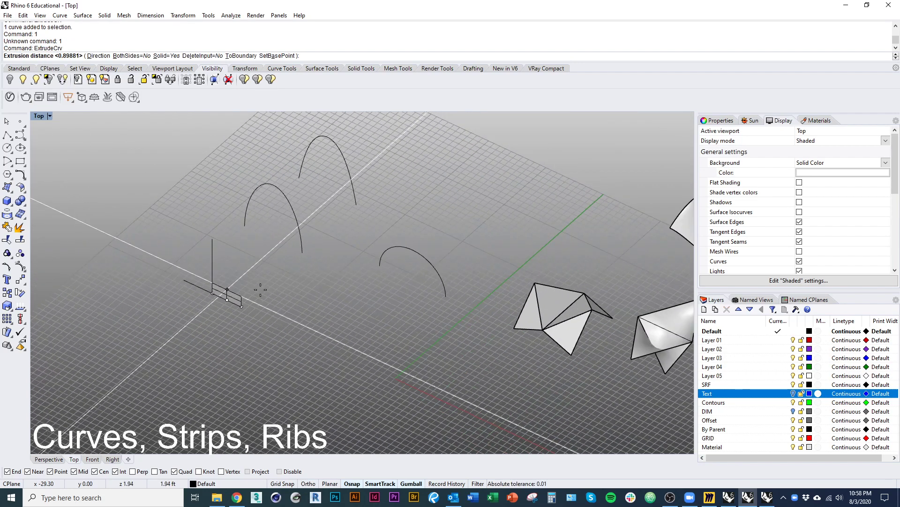
pyautogui.press('Escape')
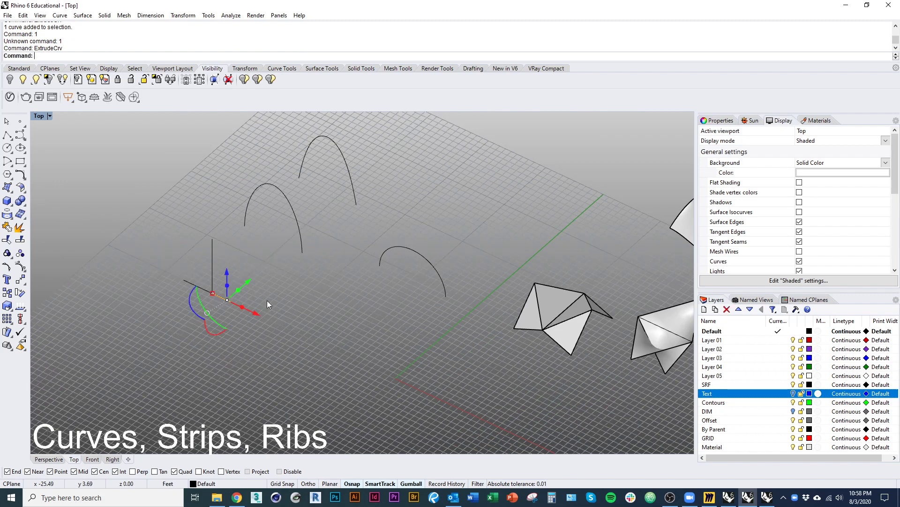
# Step: Draw a single-segment polyline diagonally across the ground plane beside the base line's positive X end
pyautogui.click(20, 136)
pyautogui.click(290, 288)
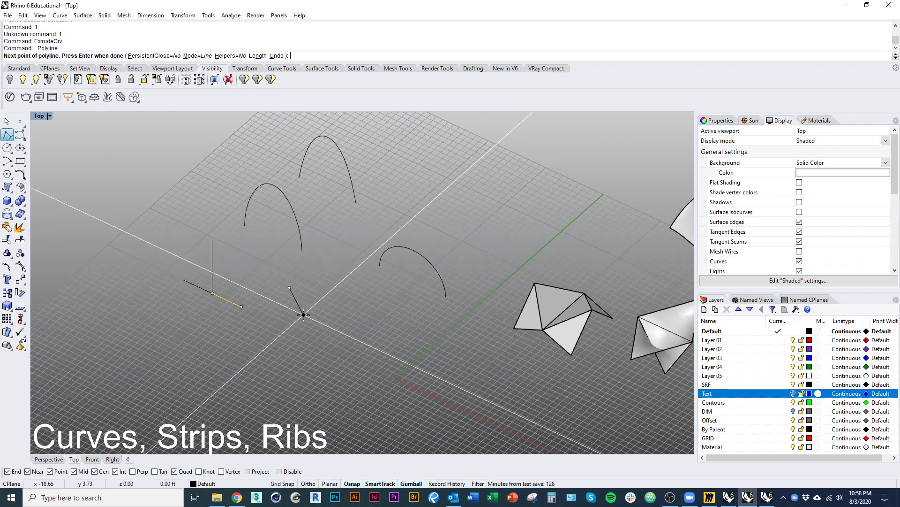
pyautogui.click(303, 315)
pyautogui.press('Return')
pyautogui.click(304, 316)
pyautogui.moveTo(305, 317); pyautogui.dragTo(320, 345, button='right')
pyautogui.press('Escape')
# Step: Extrude the diagonal line vertically about 12.5 ft into a surface with ExtrudeCrv
pyautogui.click(314, 333)
pyautogui.write('E')
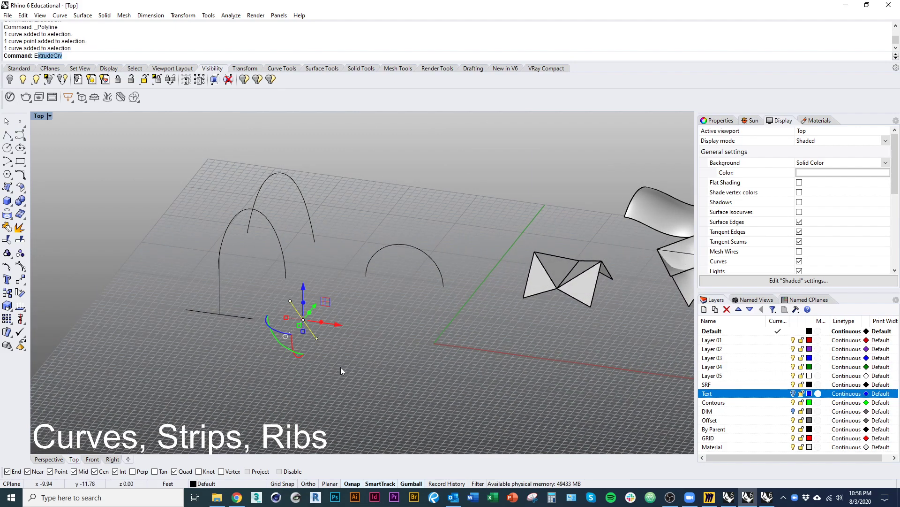
pyautogui.write('xtrude')
pyautogui.press('Return')
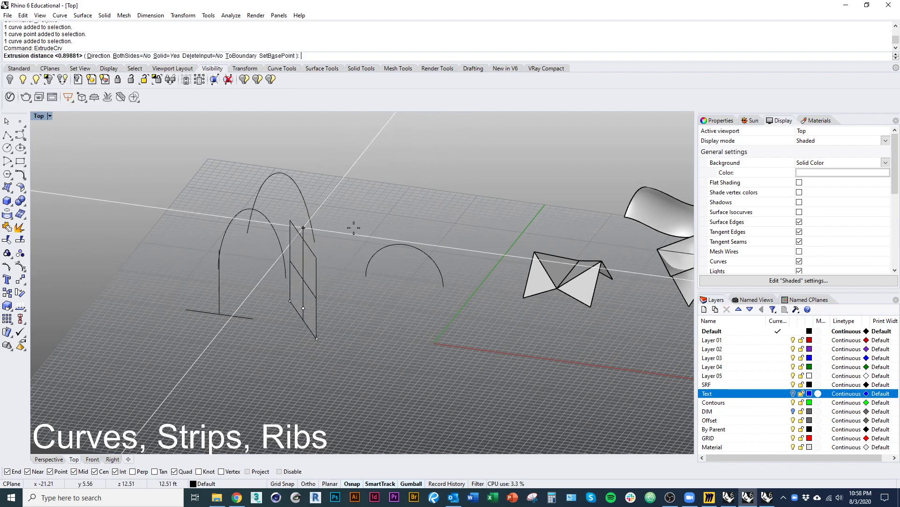
pyautogui.click(354, 227)
pyautogui.moveTo(352, 263); pyautogui.dragTo(331, 369, button='right')
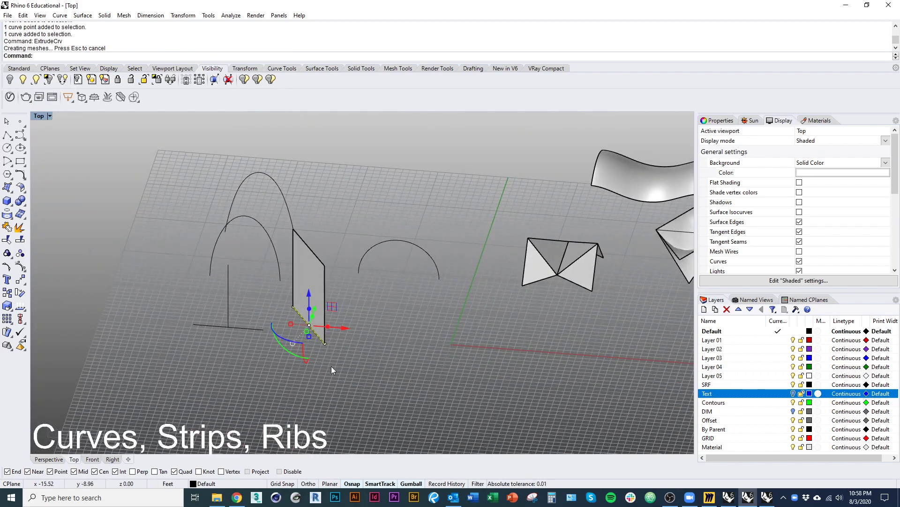
# Step: Delete the vertical extruded surface and the diagonal line beneath it
pyautogui.write('d')
pyautogui.press('Return')
pyautogui.click(323, 340)
pyautogui.write('d')
pyautogui.press('Return')
pyautogui.keyDown('shift'); pyautogui.moveTo(308, 287); pyautogui.dragTo(270, 356, button='right'); pyautogui.keyUp('shift')
pyautogui.click(232, 358)
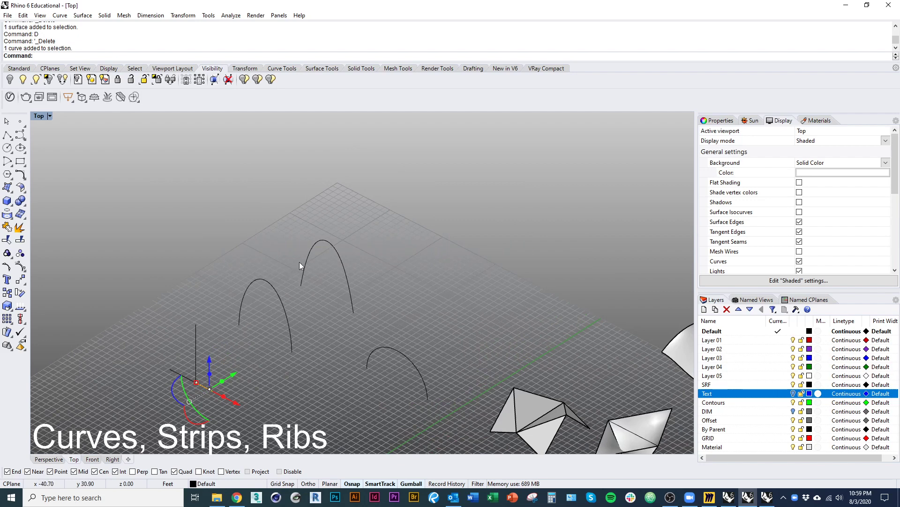
pyautogui.keyDown('shift'); pyautogui.moveTo(240, 410); pyautogui.dragTo(283, 375, button='right'); pyautogui.keyUp('shift')
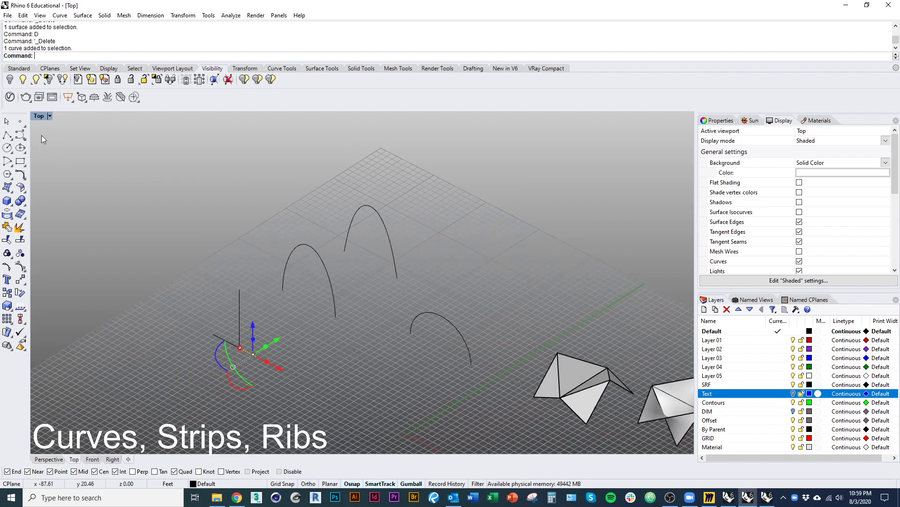
# Step: Draw a free-form curve with four control points on the ground plane beside the base line
pyautogui.click(20, 135)
pyautogui.click(306, 358)
pyautogui.click(328, 373)
pyautogui.click(343, 406)
pyautogui.click(396, 391)
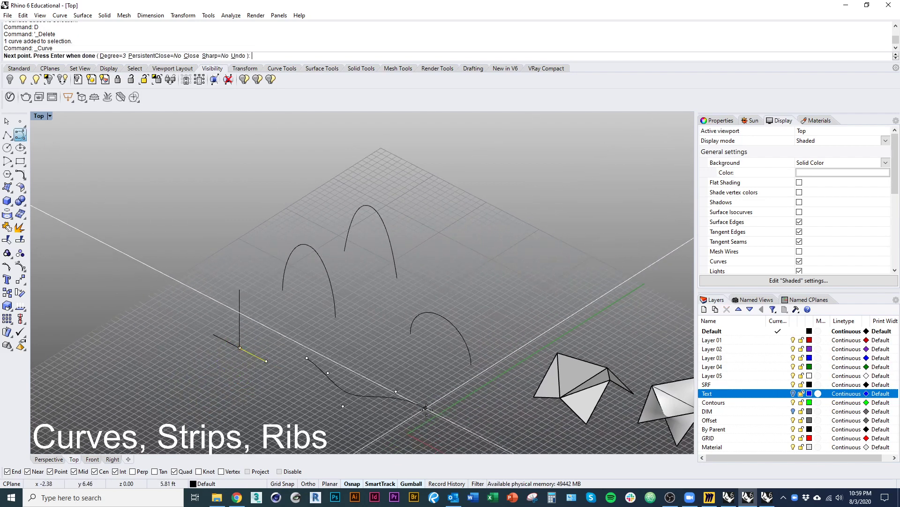
pyautogui.press('Return')
# Step: Raise the free-form curve slightly above the ground plane and select its third control point
pyautogui.click(375, 396)
pyautogui.click(345, 404)
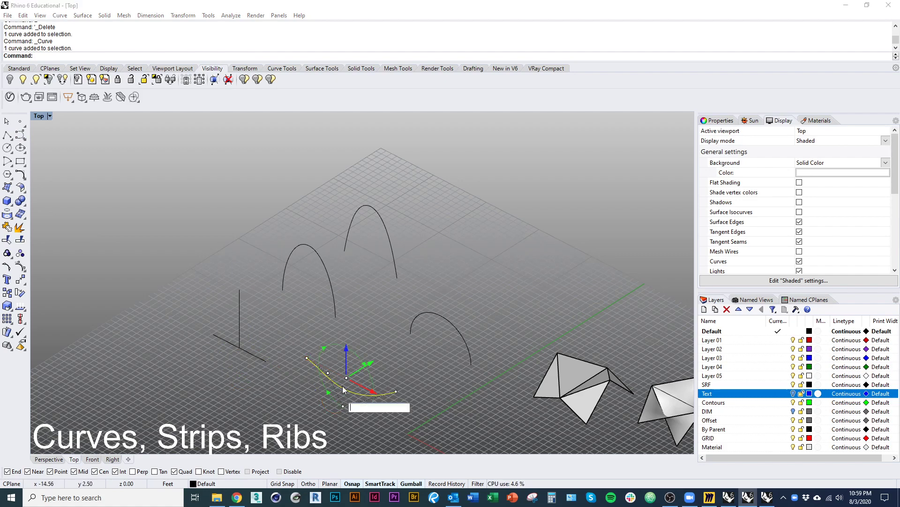
pyautogui.moveTo(346, 356); pyautogui.dragTo(345, 338)
pyautogui.moveTo(327, 419); pyautogui.dragTo(353, 384)
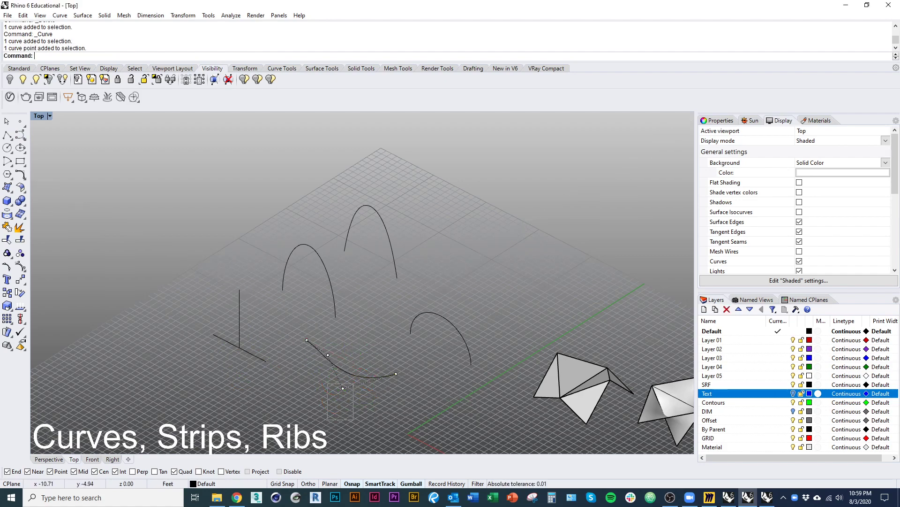
pyautogui.moveTo(343, 370)
pyautogui.mouseDown(button='right')
pyautogui.moveTo(357, 403)
pyautogui.moveTo(361, 370)
pyautogui.moveTo(355, 382)
pyautogui.mouseUp(button='right')
# Step: Try to extrude the free-form curve vertically with ExtrudeCrv
pyautogui.click(355, 382)
pyautogui.write('xtrudeCrv')
pyautogui.press('Return')
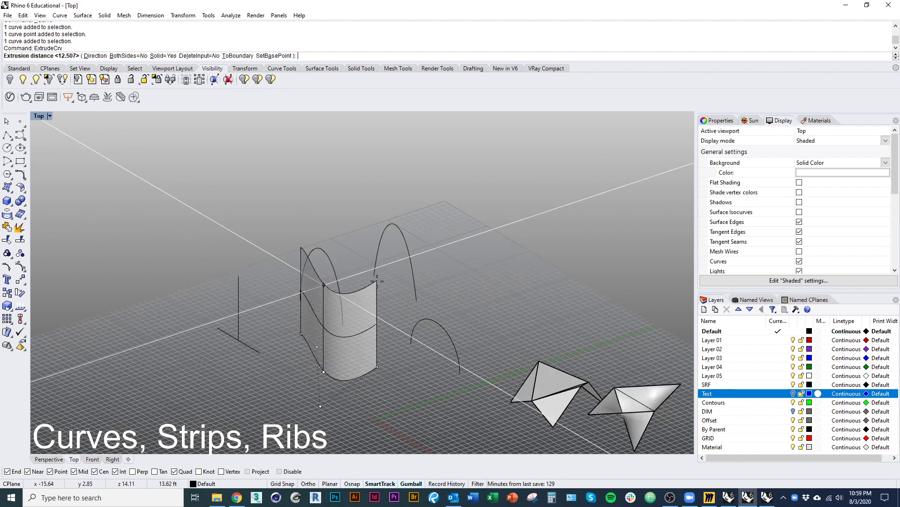
pyautogui.press('Escape')
pyautogui.press('Escape')
# Step: Extrude the free-form curve about 7.9 ft in the negative Y direction, defining a custom Direction from the curve's end
pyautogui.click(337, 376)
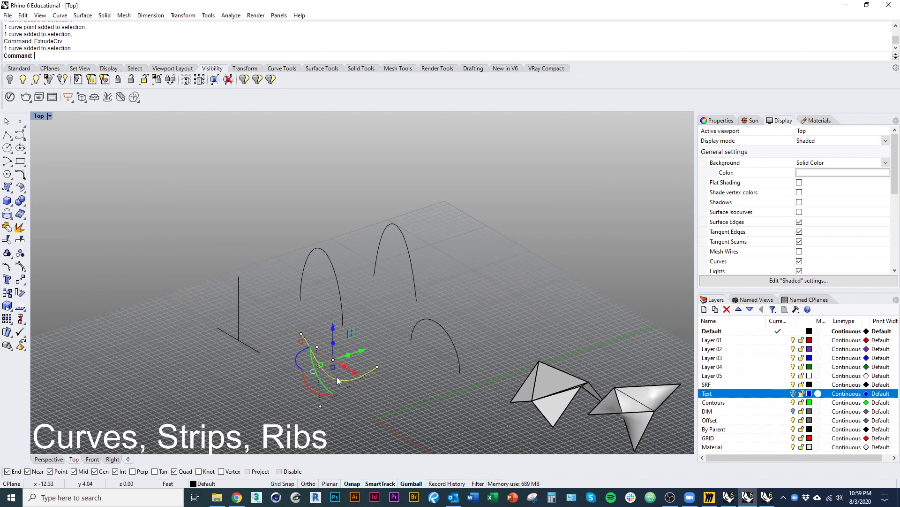
pyautogui.press('Return')
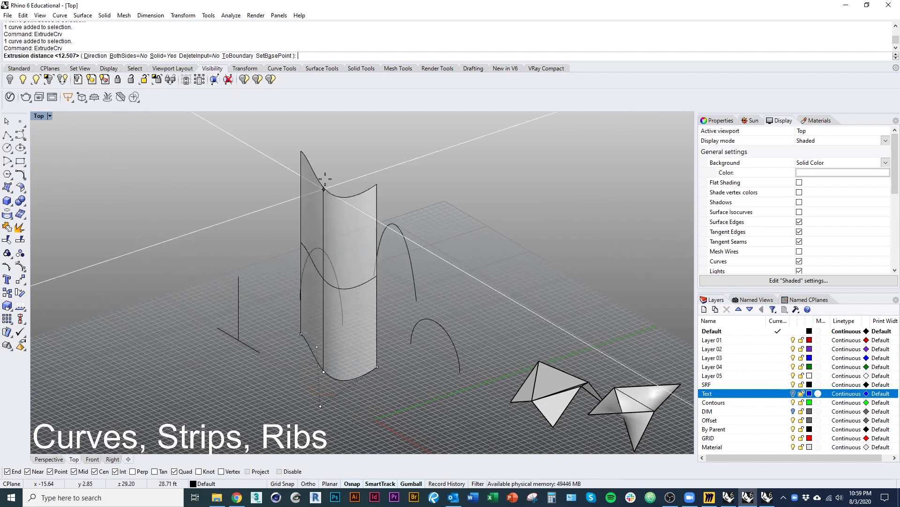
pyautogui.click(93, 56)
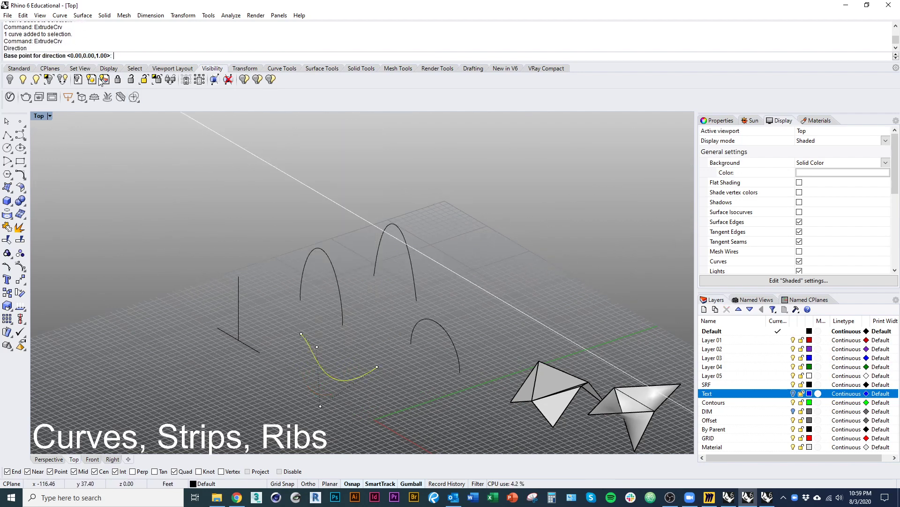
pyautogui.click(300, 334)
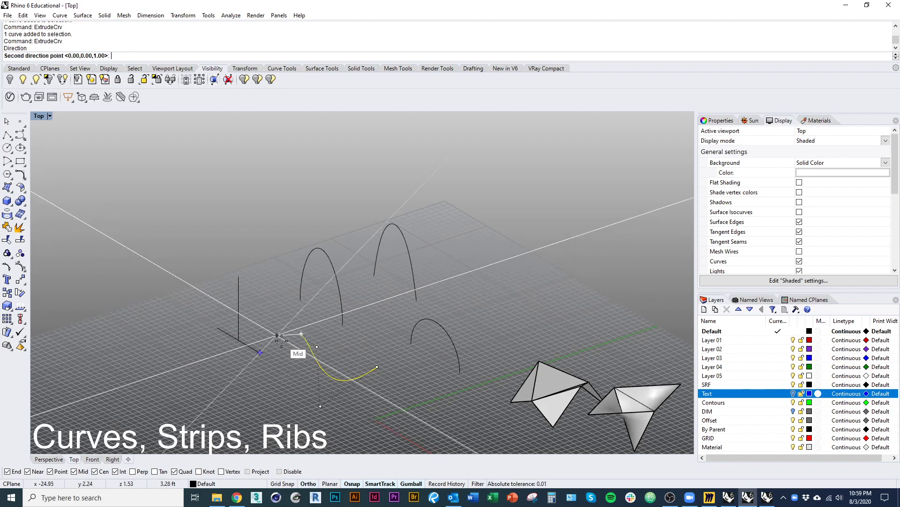
pyautogui.keyDown('shift'); pyautogui.click(277, 349); pyautogui.keyUp('shift')
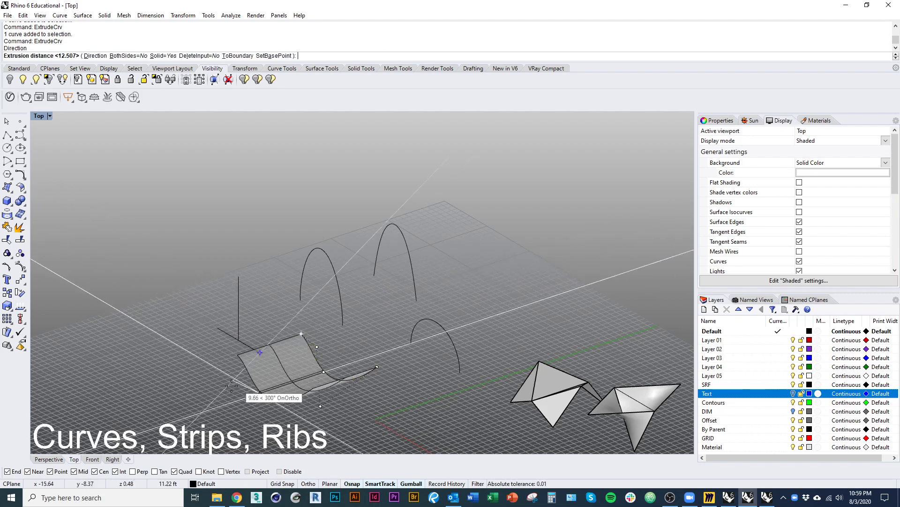
pyautogui.click(304, 331)
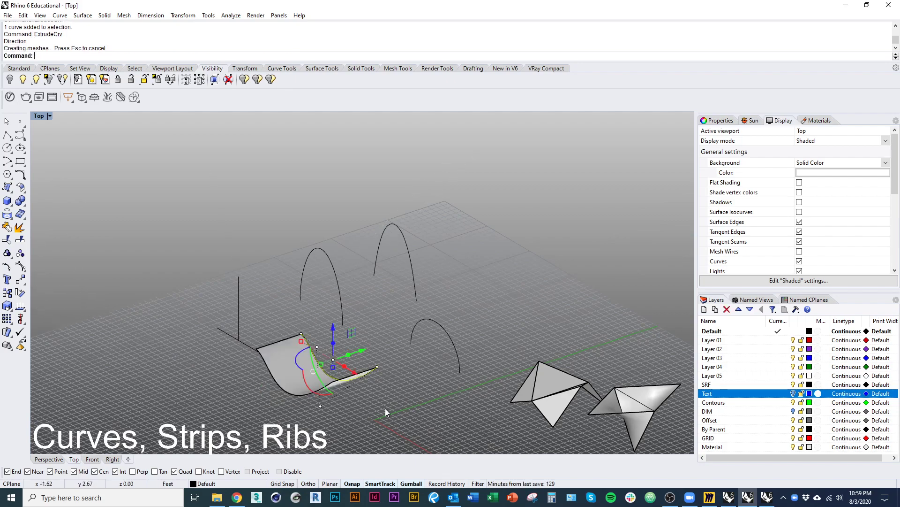
pyautogui.moveTo(385, 411); pyautogui.dragTo(398, 376, button='right')
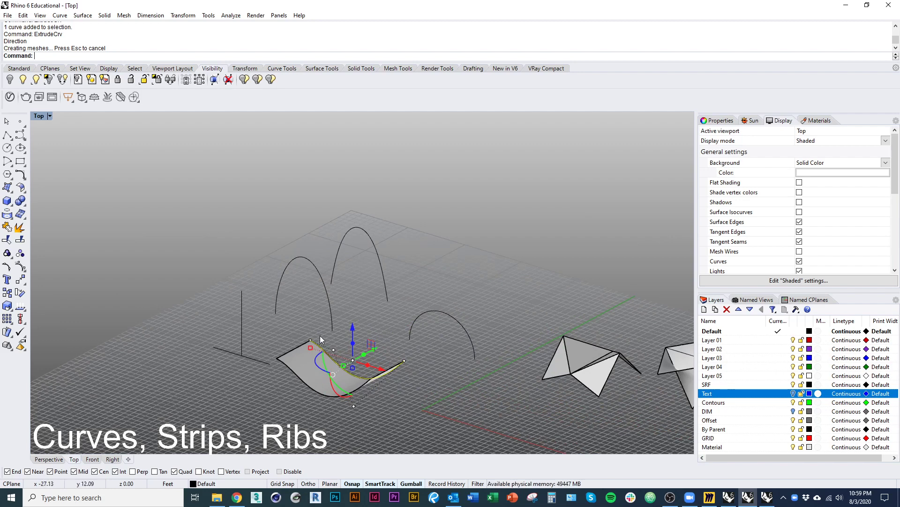
# Step: Delete the horizontally extruded surface and the free-form curve it came from
pyautogui.click(287, 356)
pyautogui.write('D')
pyautogui.press('Return')
pyautogui.click(348, 368)
pyautogui.write('D')
pyautogui.press('Return')
pyautogui.moveTo(358, 319); pyautogui.dragTo(341, 360, button='right')
# Step: Extrude the catenary arch about 2.3 ft horizontally along Y into a strip with ExtrudeCrv
pyautogui.click(365, 298)
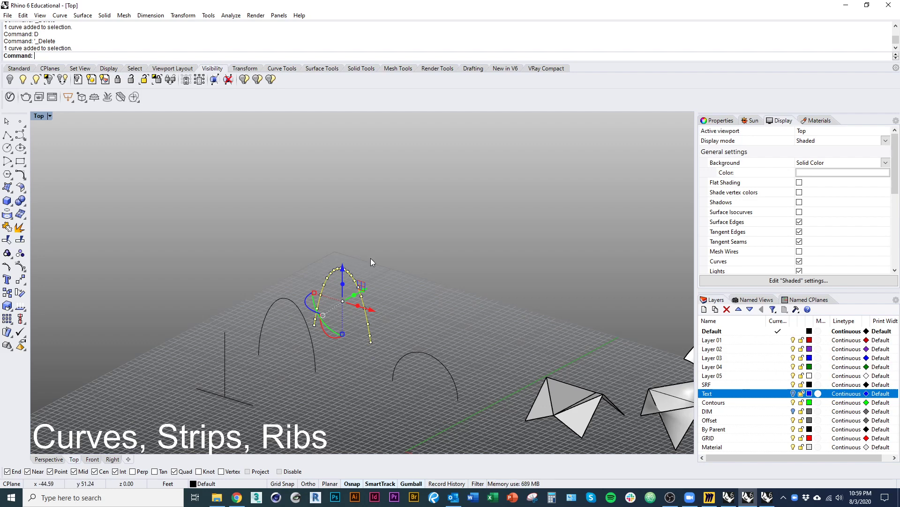
pyautogui.write('ExtrudeCrv')
pyautogui.press('Return')
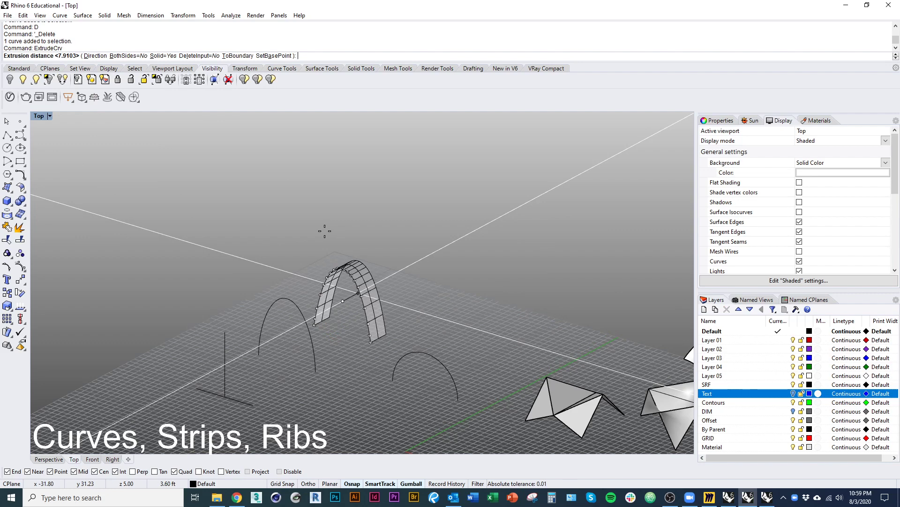
pyautogui.scroll(5, 325, 231)
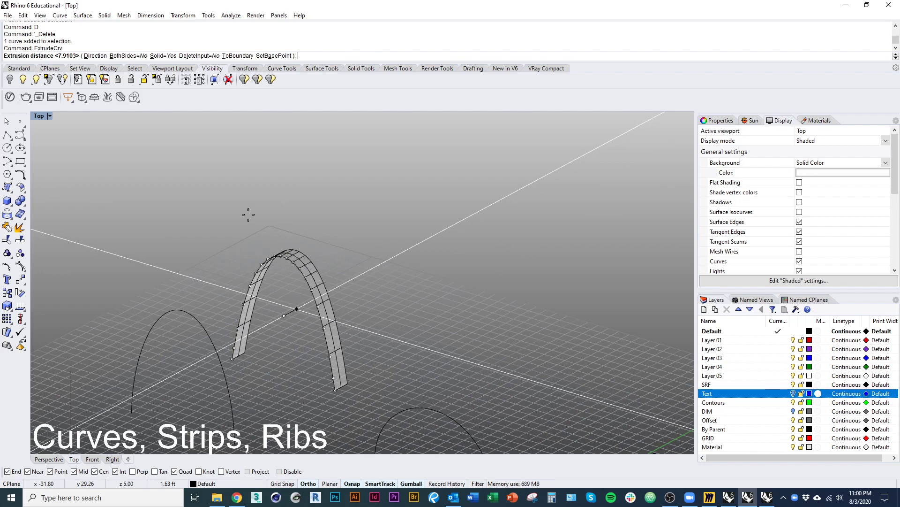
pyautogui.keyDown('shift'); pyautogui.click(252, 214); pyautogui.keyUp('shift')
pyautogui.click(222, 270)
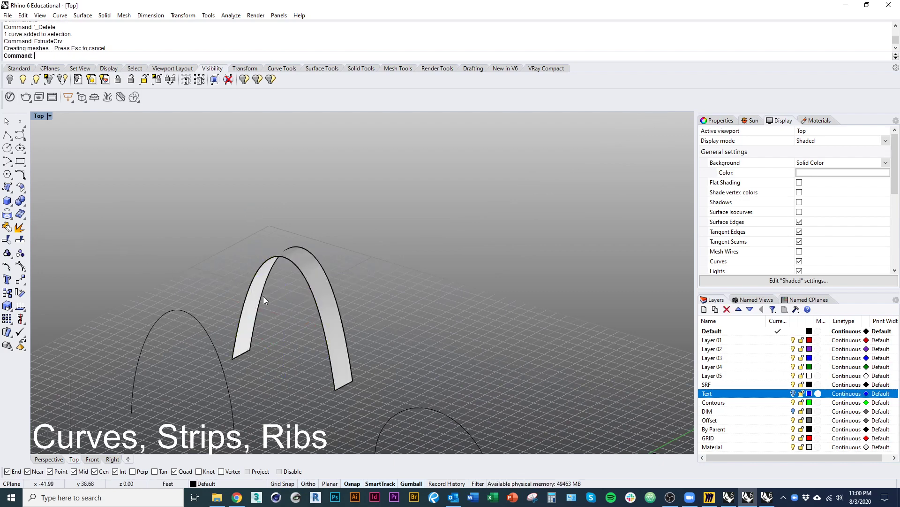
# Step: Extrude the neighbouring interpolated arch about 2.3 ft to each side along Y with BothSides set to Yes
pyautogui.scroll(-4, 263, 298)
pyautogui.moveTo(260, 290); pyautogui.dragTo(213, 294, button='right')
pyautogui.click(276, 286)
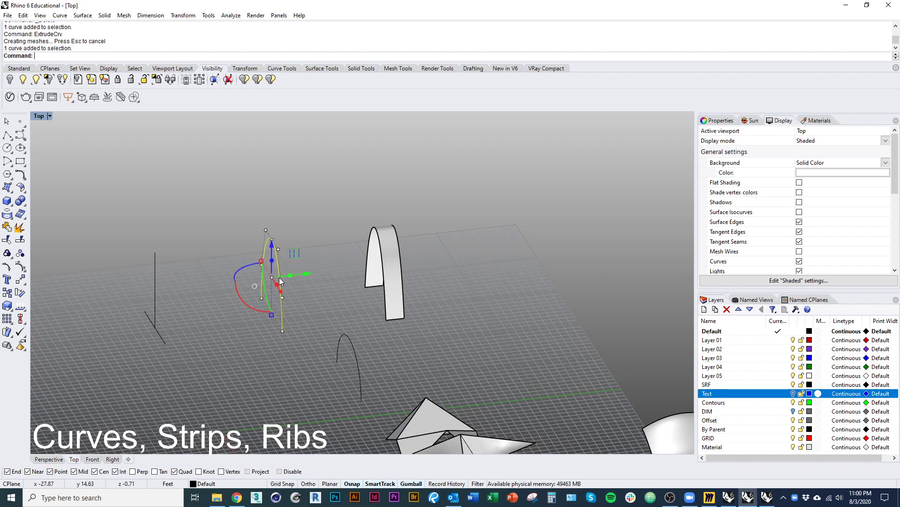
pyautogui.rightClick(319, 271)
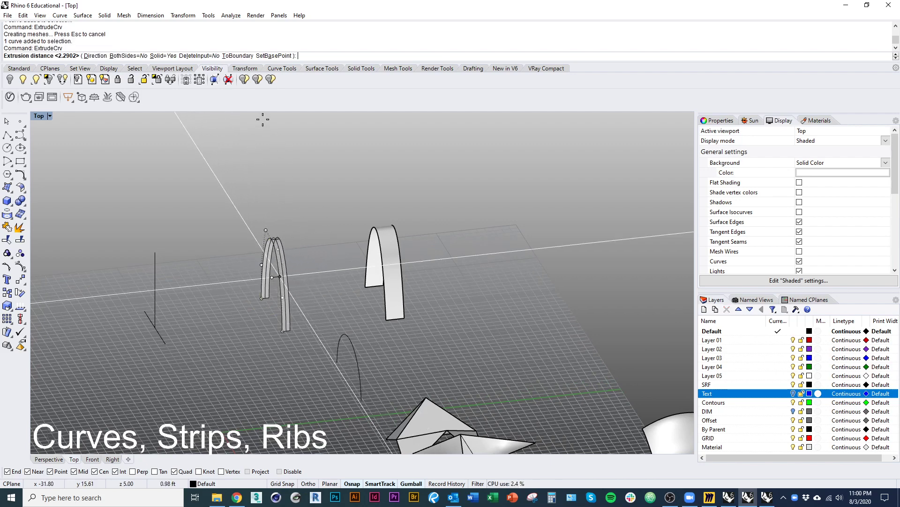
pyautogui.click(128, 56)
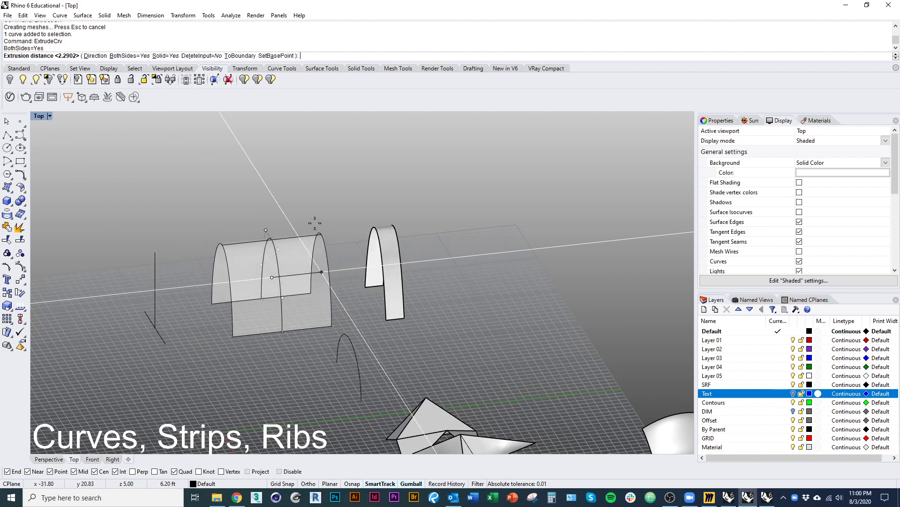
pyautogui.click(286, 235)
pyautogui.click(286, 326)
pyautogui.moveTo(340, 303); pyautogui.dragTo(211, 314, button='right')
# Step: Draw a rectangle on the ground plane beyond the catenary arch's strip
pyautogui.click(20, 160)
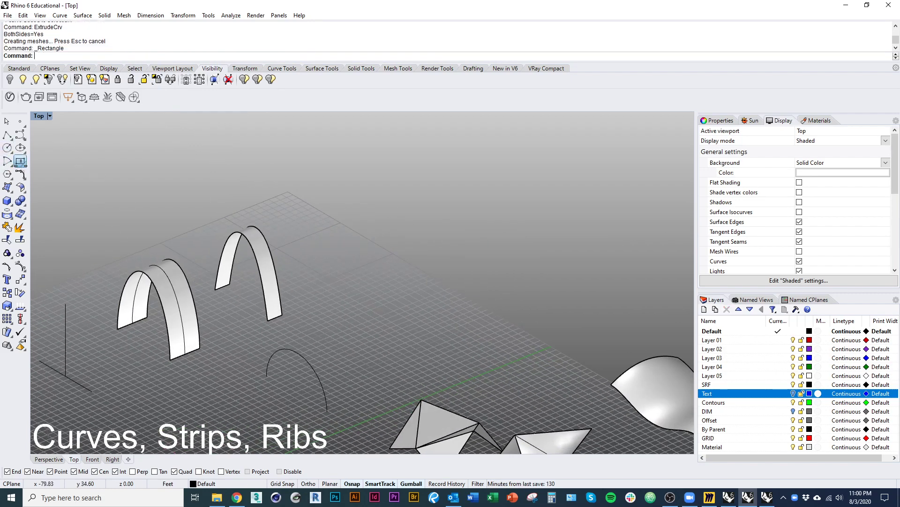
pyautogui.click(347, 261)
pyautogui.click(343, 297)
pyautogui.click(360, 291)
pyautogui.moveTo(402, 313); pyautogui.dragTo(400, 354, button='right')
pyautogui.rightClick(418, 345)
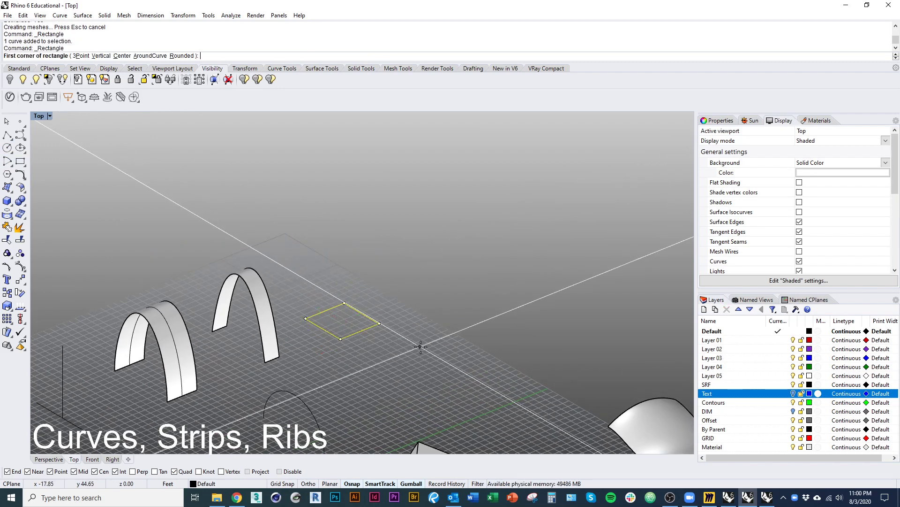
pyautogui.press('Escape')
# Step: Extrude the rectangle about 6.4 ft upward into a closed box, with BothSides set to No and Solid to Yes
pyautogui.write('ExtrudeCrv')
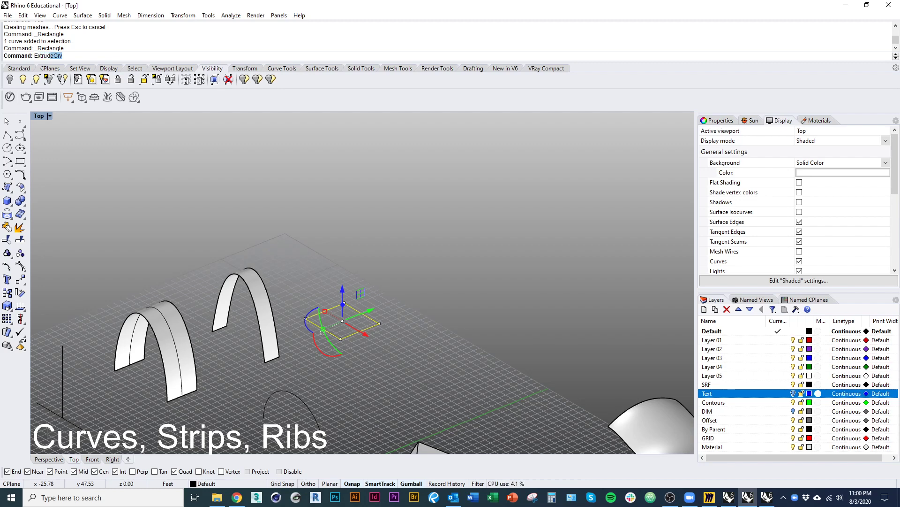
pyautogui.press('Return')
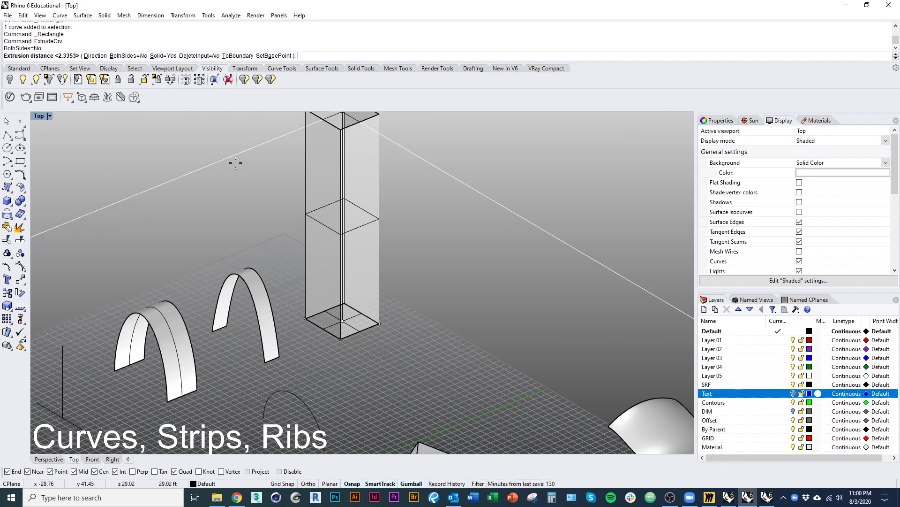
pyautogui.click(275, 275)
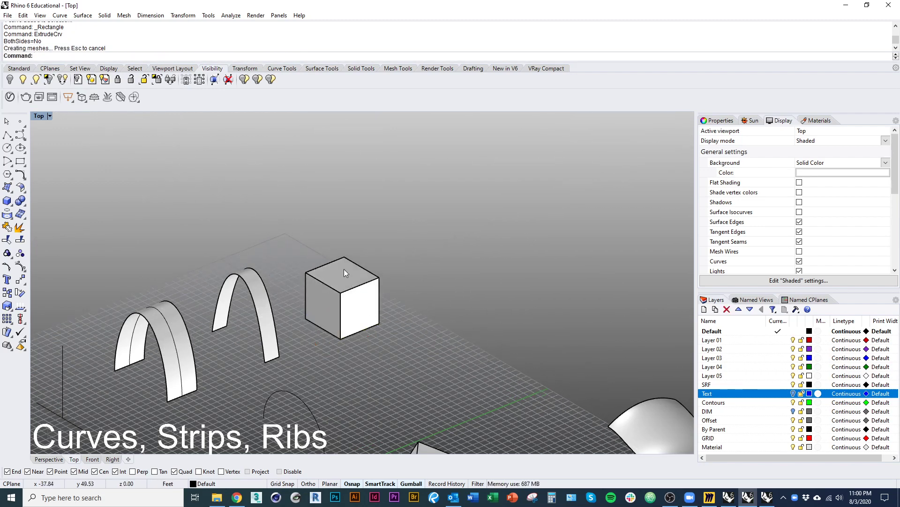
pyautogui.moveTo(339, 281); pyautogui.dragTo(374, 316, button='right')
pyautogui.keyDown('shift'); pyautogui.moveTo(345, 193); pyautogui.dragTo(365, 254, button='right'); pyautogui.keyUp('shift')
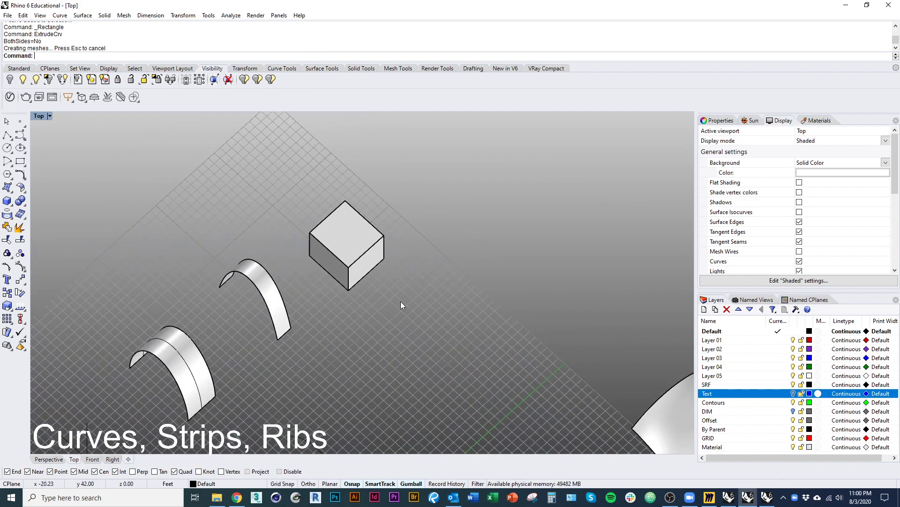
# Step: Undo the closed box and extrude the rectangle upward again with Solid set to No
pyautogui.hotkey('ctrl', 'z')
pyautogui.click(373, 272)
pyautogui.rightClick(372, 272)
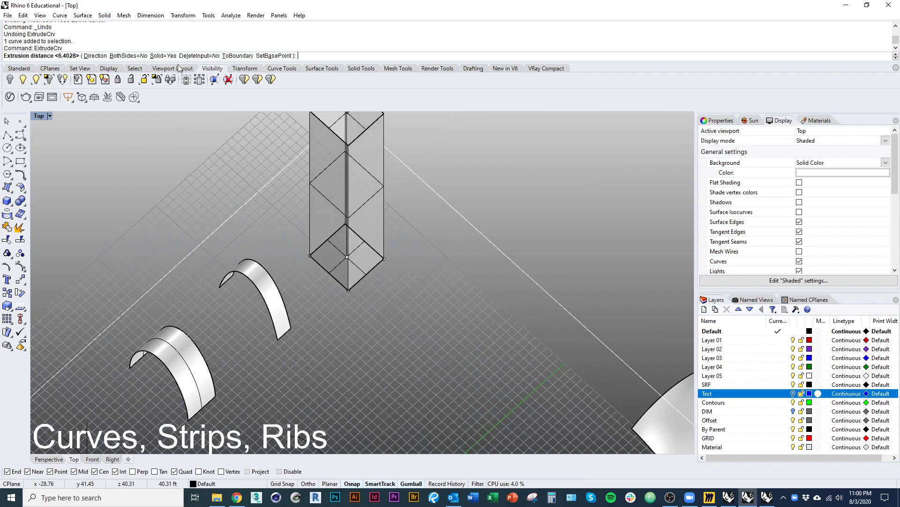
pyautogui.click(161, 55)
pyautogui.click(281, 227)
pyautogui.press('Escape')
pyautogui.moveTo(430, 305); pyautogui.dragTo(379, 301, button='right')
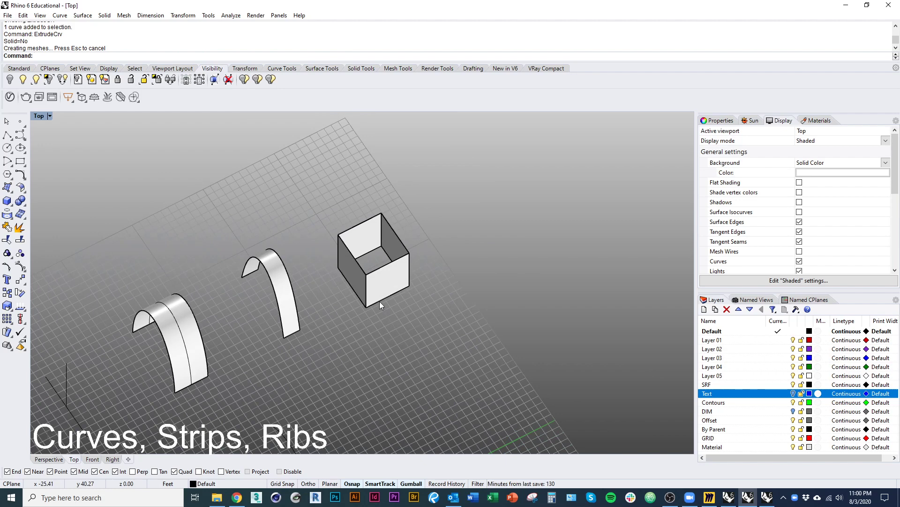
# Step: Delete the open box, its base rectangle and both arch strips, keeping the arch curves
pyautogui.click(379, 304)
pyautogui.press('Delete')
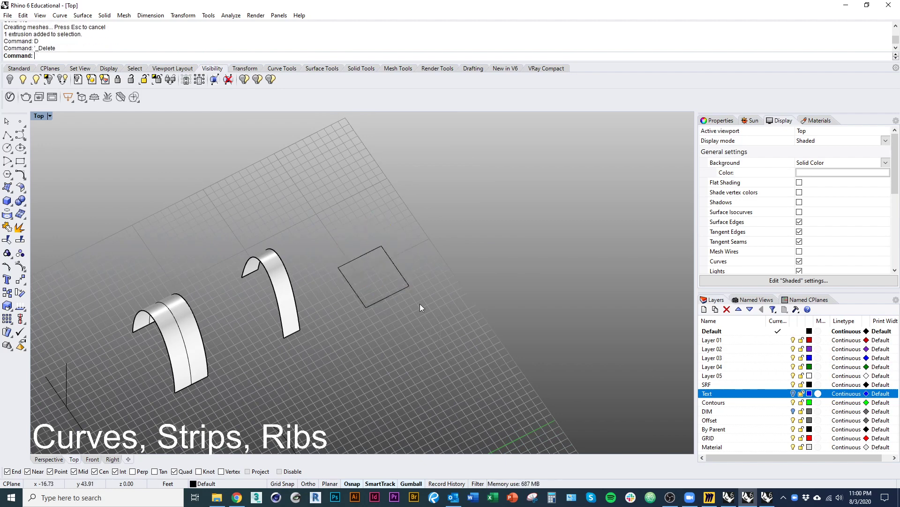
pyautogui.moveTo(421, 303); pyautogui.dragTo(263, 302, button='right')
pyautogui.click(262, 302)
pyautogui.press('Delete')
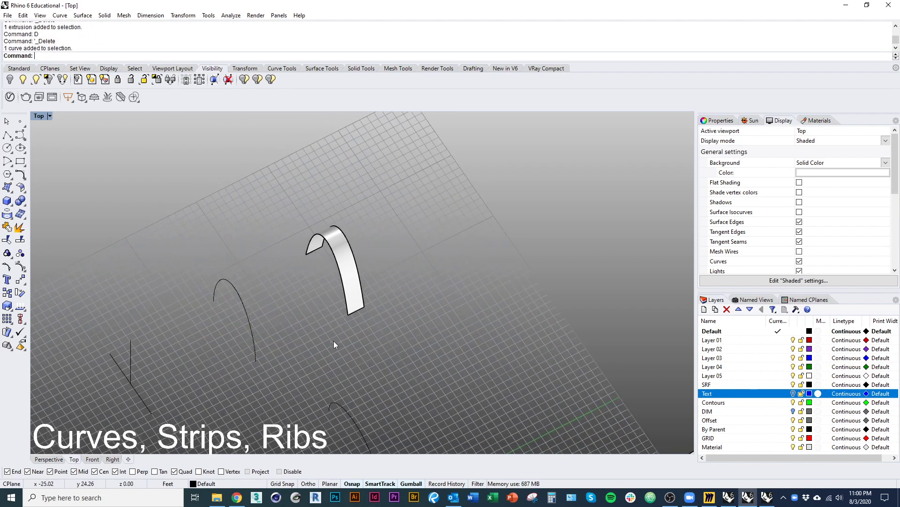
pyautogui.click(351, 279)
pyautogui.press('Delete')
pyautogui.moveTo(351, 279); pyautogui.dragTo(347, 331, button='right')
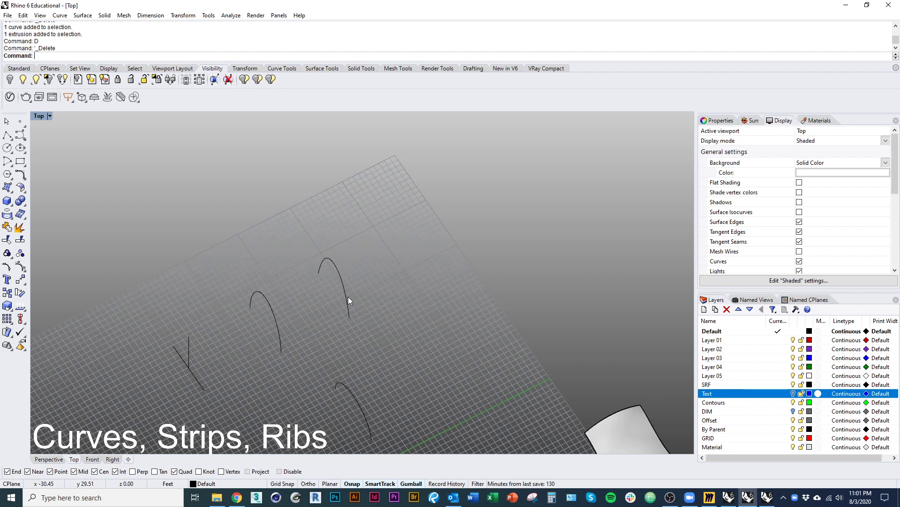
# Step: Draw a three-point interpolated curve starting at the catenary arch's near end and bending away from it
pyautogui.click(23, 137)
pyautogui.click(33, 150)
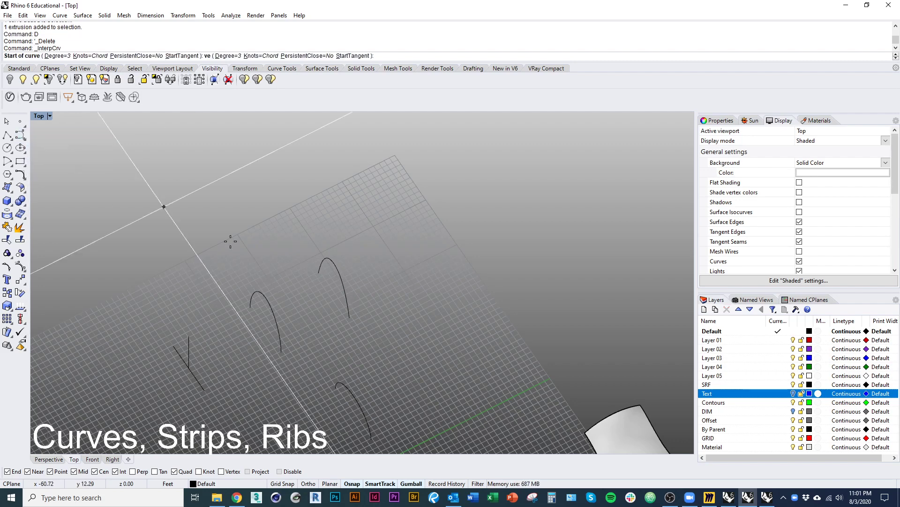
pyautogui.click(349, 318)
pyautogui.click(381, 301)
pyautogui.keyDown('shift'); pyautogui.click(438, 304); pyautogui.keyUp('shift')
pyautogui.rightClick(389, 334)
pyautogui.moveTo(385, 338); pyautogui.dragTo(376, 382, button='right')
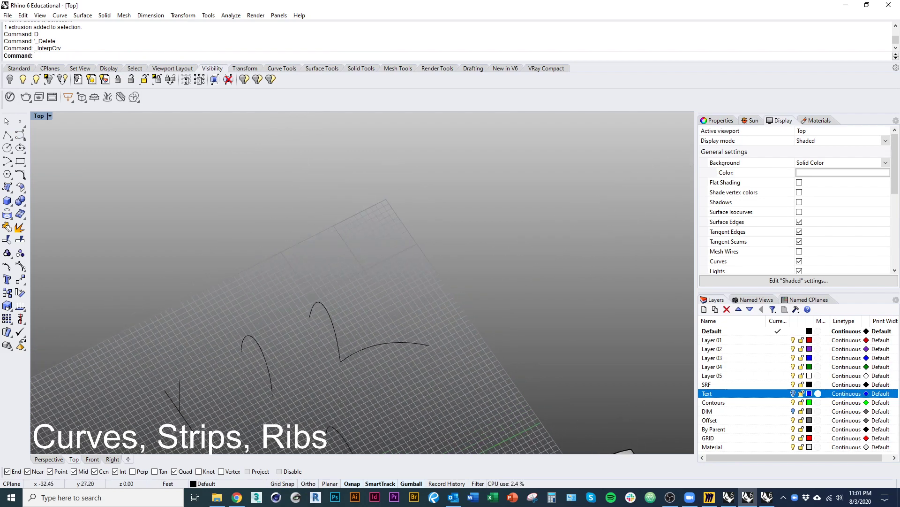
# Step: Array the catenary arch along the interpolated curve with ArrayCrv, using 8 items and Freeform orientation
pyautogui.write('Array')
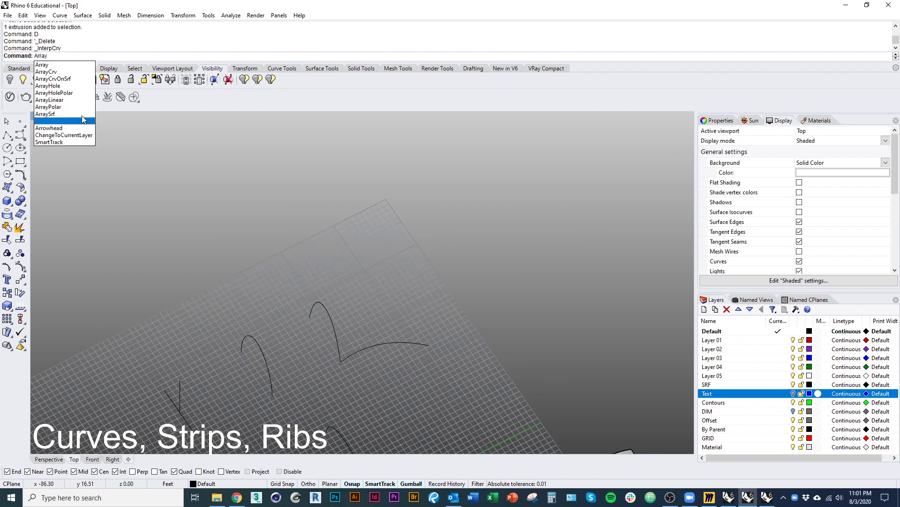
pyautogui.click(53, 72)
pyautogui.moveTo(150, 209); pyautogui.dragTo(300, 257, button='right')
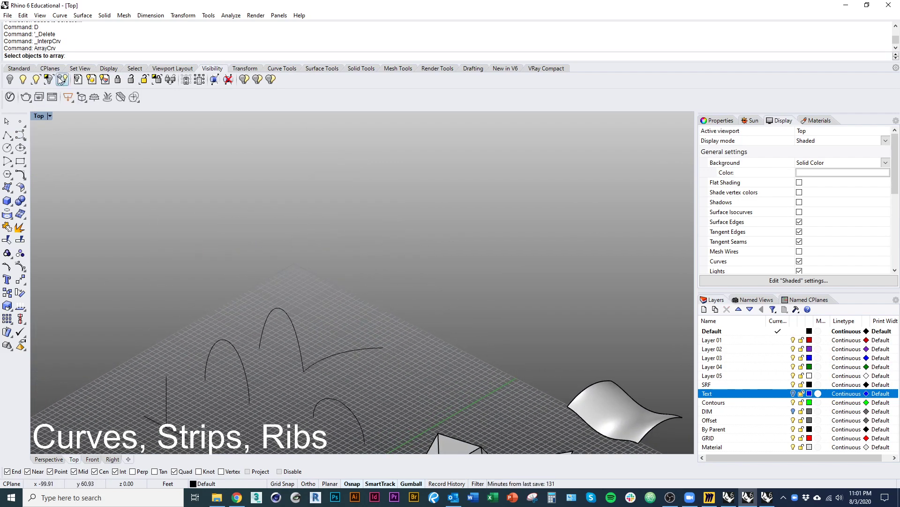
pyautogui.click(294, 327)
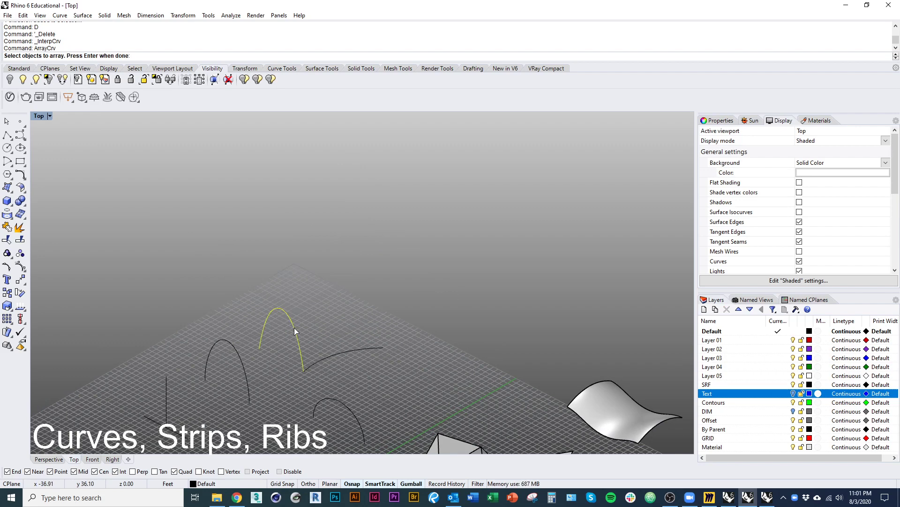
pyautogui.press('Return')
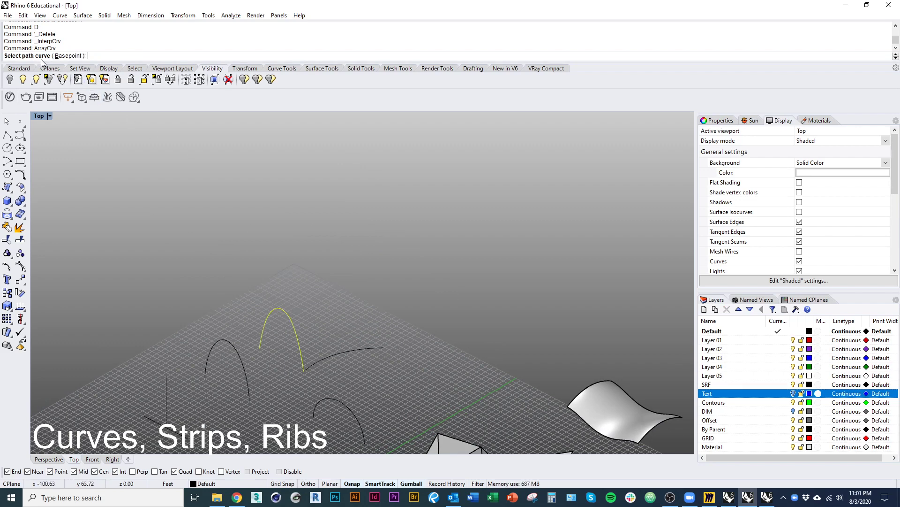
pyautogui.click(311, 368)
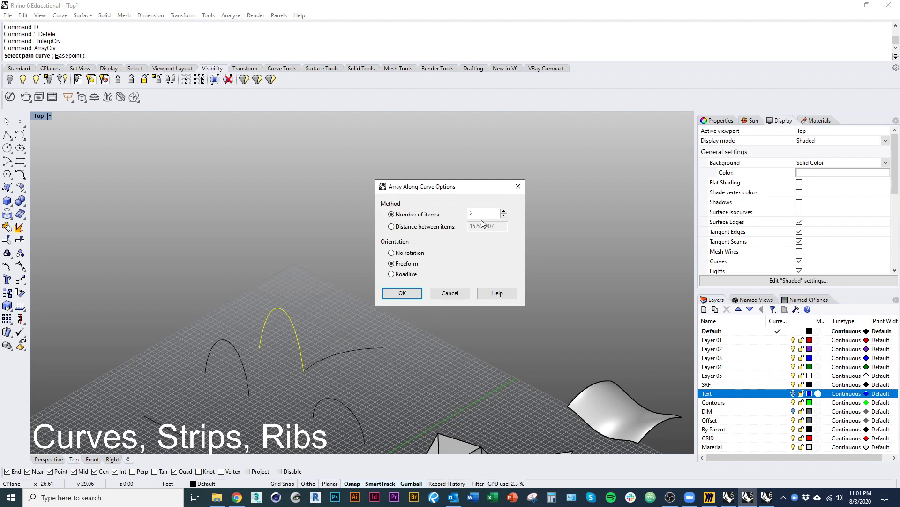
pyautogui.scroll(6, 486, 212)
pyautogui.scroll(4, 486, 213)
pyautogui.scroll(-4, 486, 212)
pyautogui.click(402, 293)
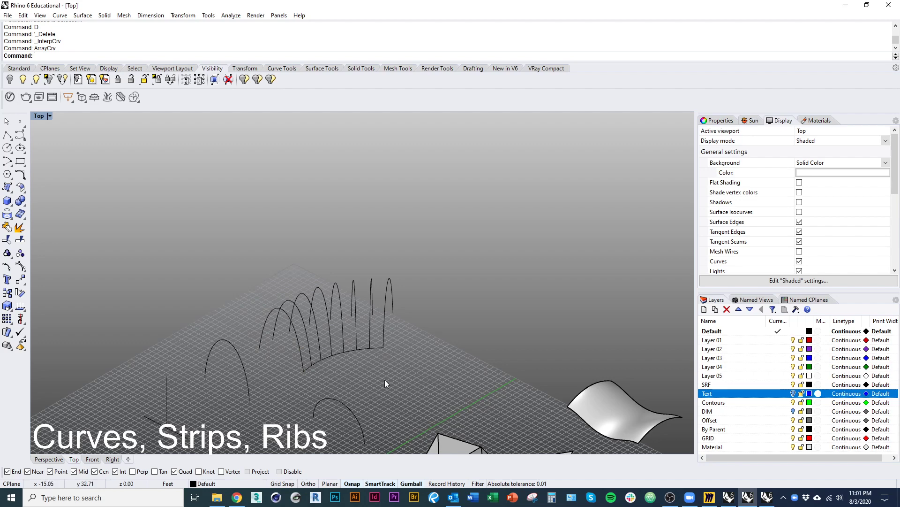
pyautogui.moveTo(384, 381); pyautogui.dragTo(309, 328, button='right')
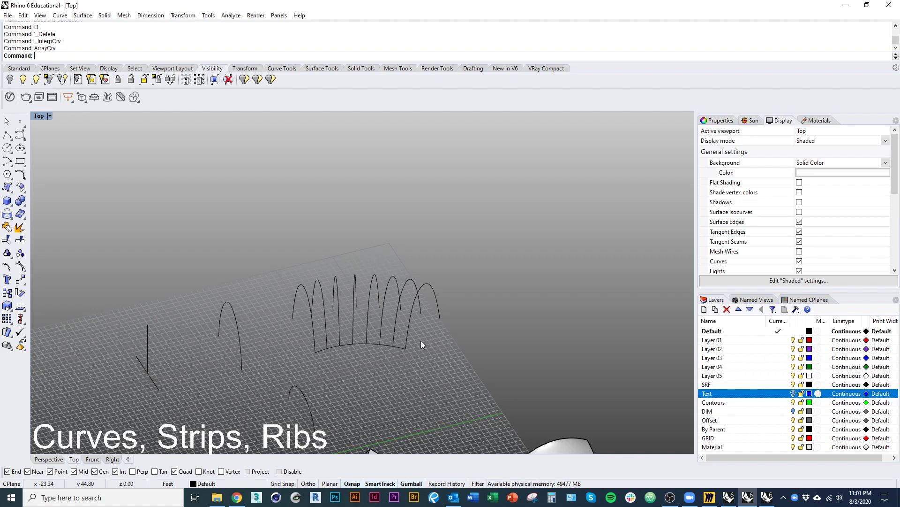
# Step: Try extruding the first arch 5 ft with BothSides set to Yes, and undo the extrusion
pyautogui.click(308, 311)
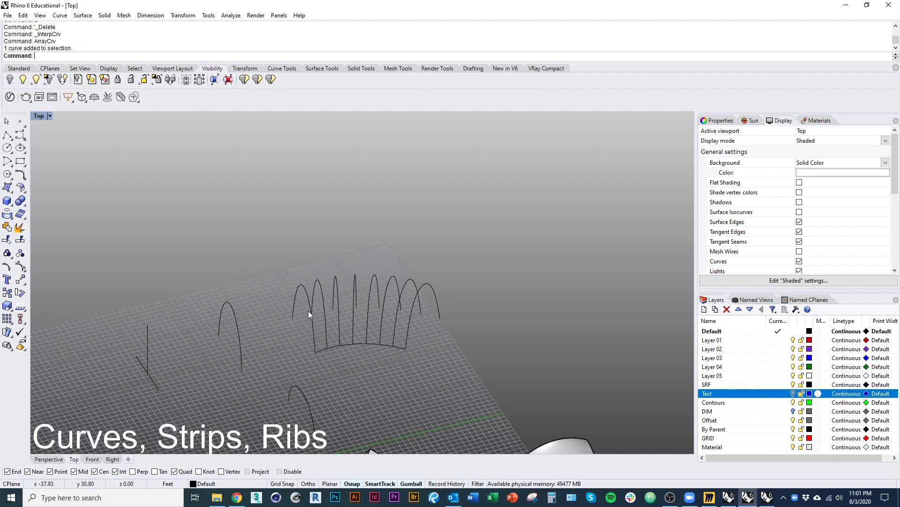
pyautogui.write('ExtrudeCrv')
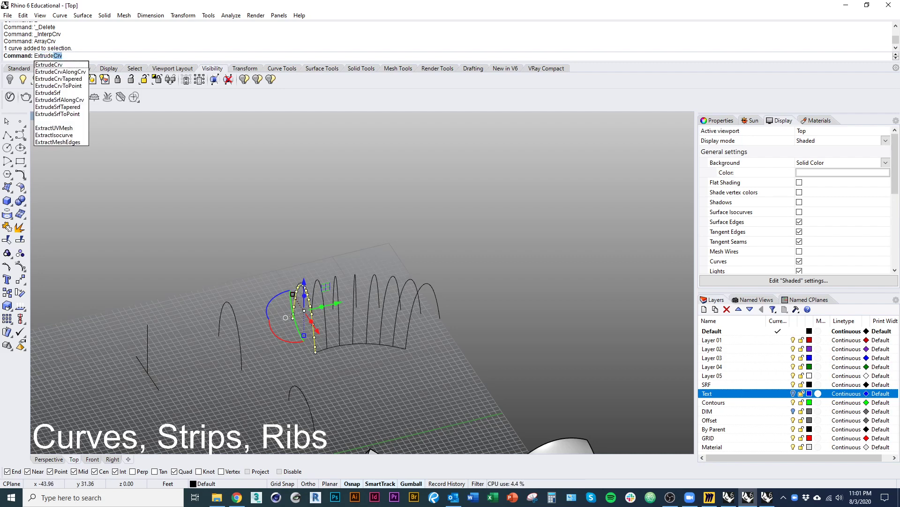
pyautogui.press('Return')
pyautogui.scroll(3, 303, 273)
pyautogui.keyDown('shift'); pyautogui.moveTo(302, 272); pyautogui.dragTo(242, 231, button='right'); pyautogui.keyUp('shift')
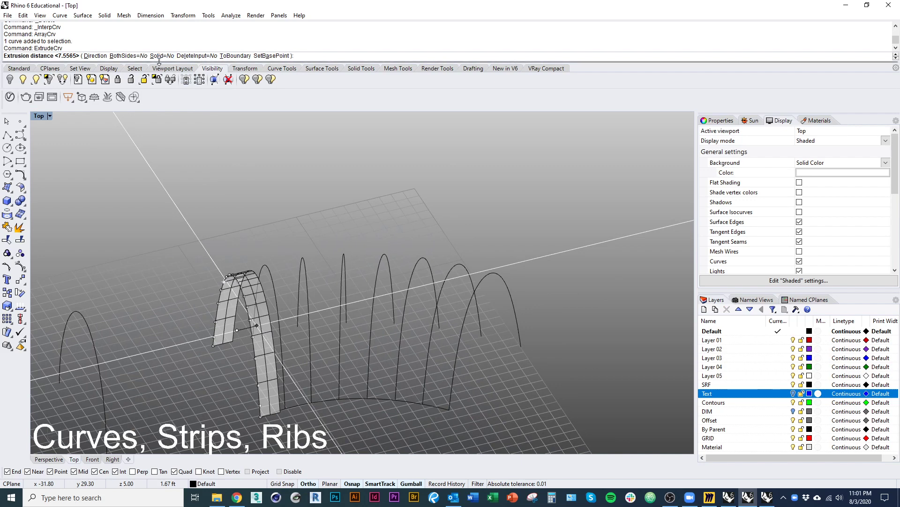
pyautogui.click(134, 56)
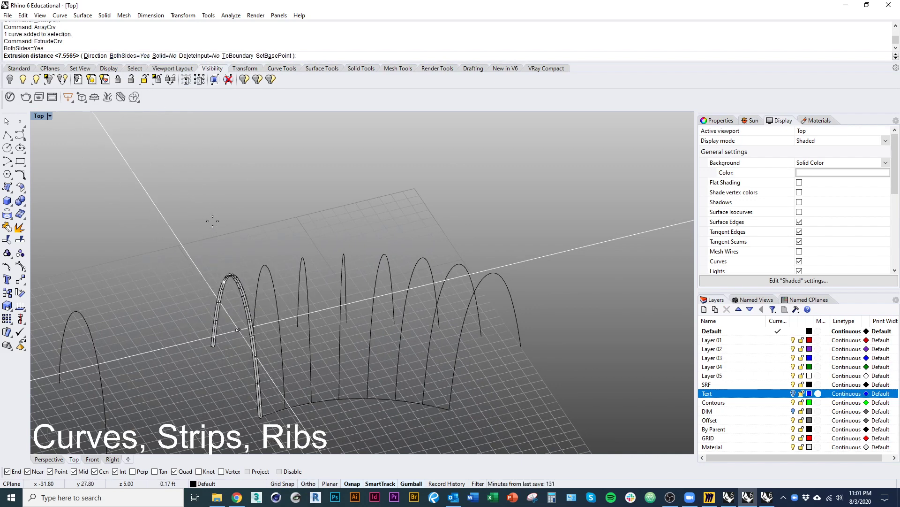
pyautogui.write('5')
pyautogui.press('Return')
pyautogui.hotkey('ctrl', 'z')
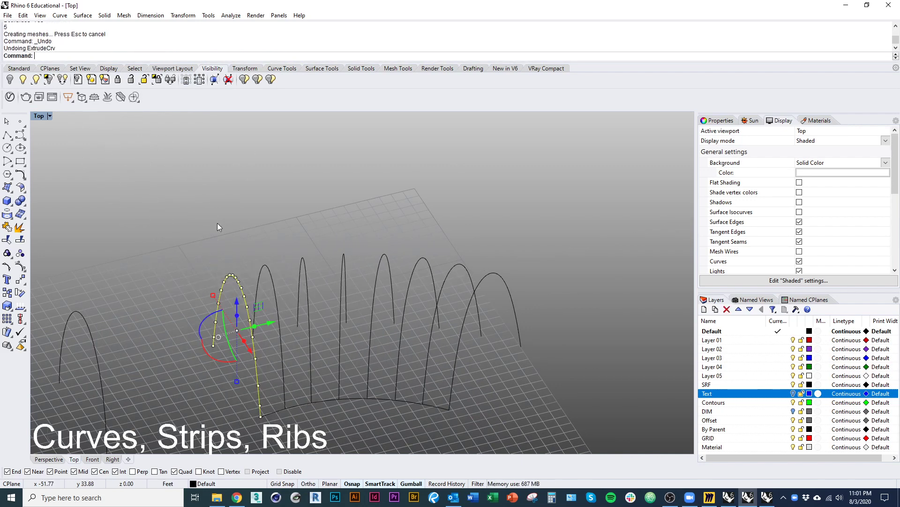
# Step: Extrude the first arch 1 ft to both sides as an open strip
pyautogui.press('Return')
pyautogui.write('1')
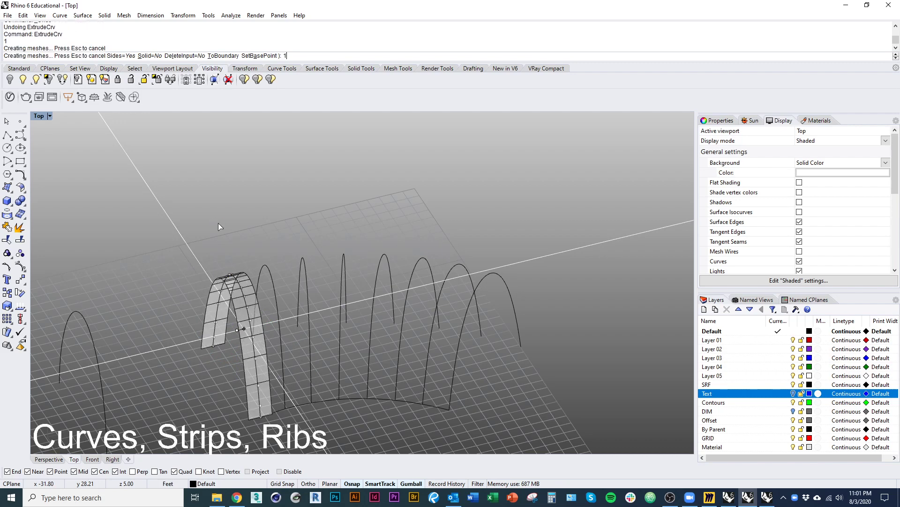
pyautogui.press('Return')
# Step: Extrude each of the seven remaining arrayed arches into strips, 1 ft to both sides
pyautogui.click(271, 277)
pyautogui.press('Return')
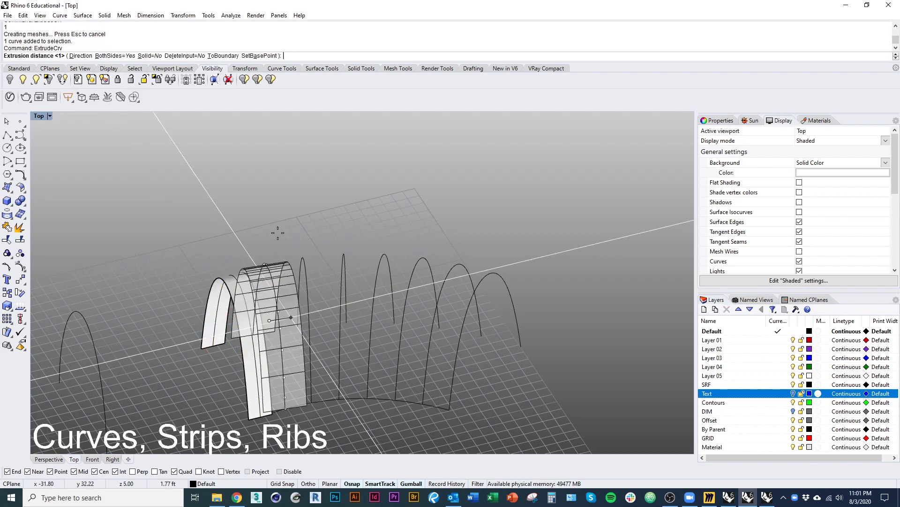
pyautogui.press('Return')
pyautogui.click(306, 273)
pyautogui.press('Return')
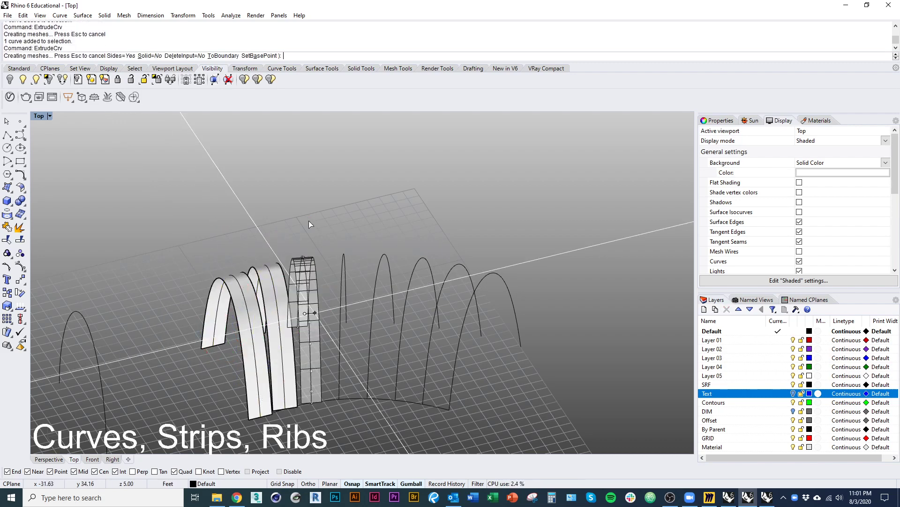
pyautogui.press('Return')
pyautogui.click(344, 263)
pyautogui.press('Return')
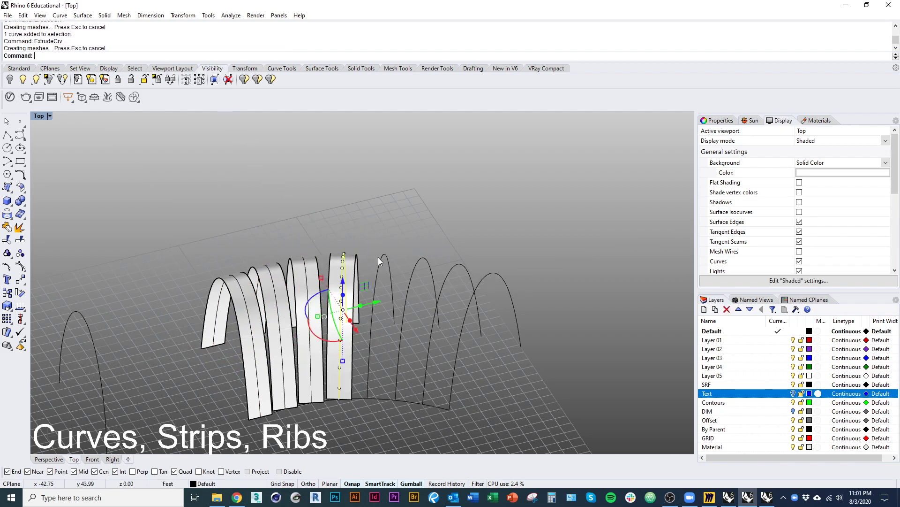
pyautogui.press('Return')
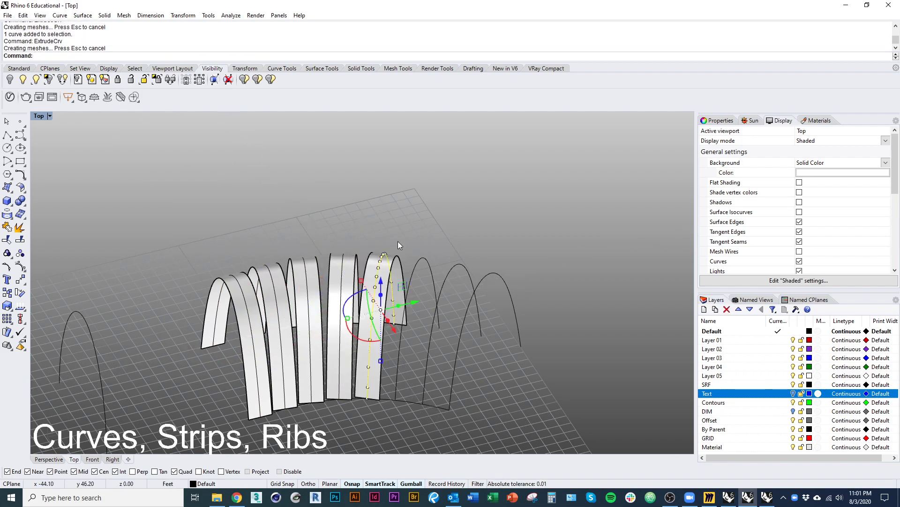
pyautogui.click(417, 260)
pyautogui.press('Return')
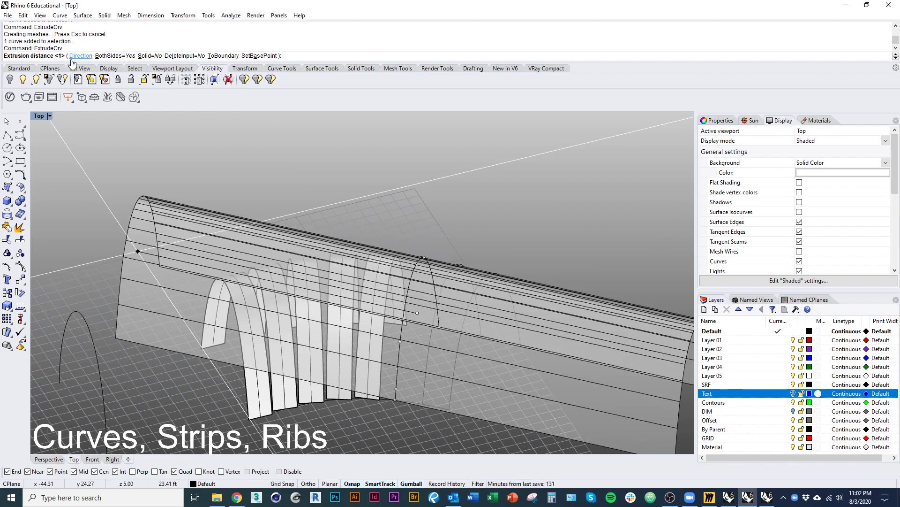
pyautogui.press('Return')
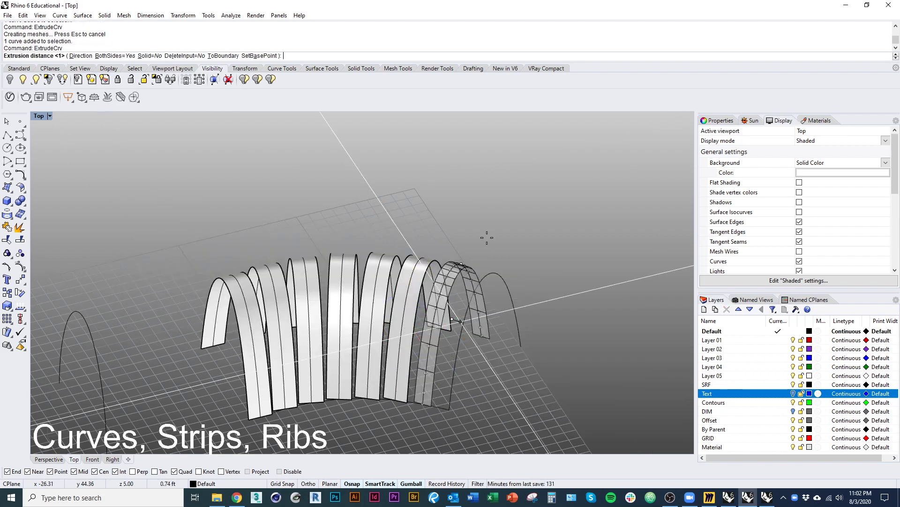
pyautogui.click(492, 273)
pyautogui.press('Return')
pyautogui.press('Return')
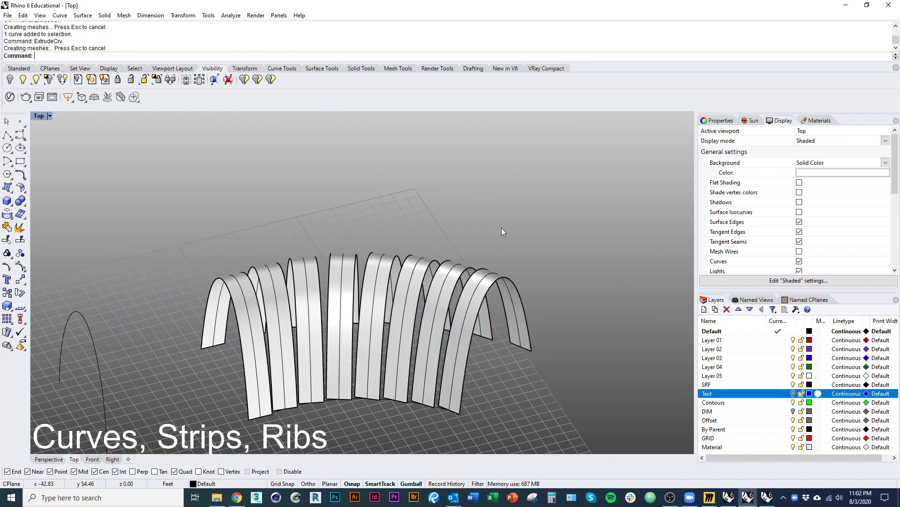
# Step: Draw a polyline across the first strip's near bottom edge, from corner to corner, to check the strip's width
pyautogui.moveTo(327, 209); pyautogui.dragTo(422, 220, button='right')
pyautogui.scroll(5, 502, 233)
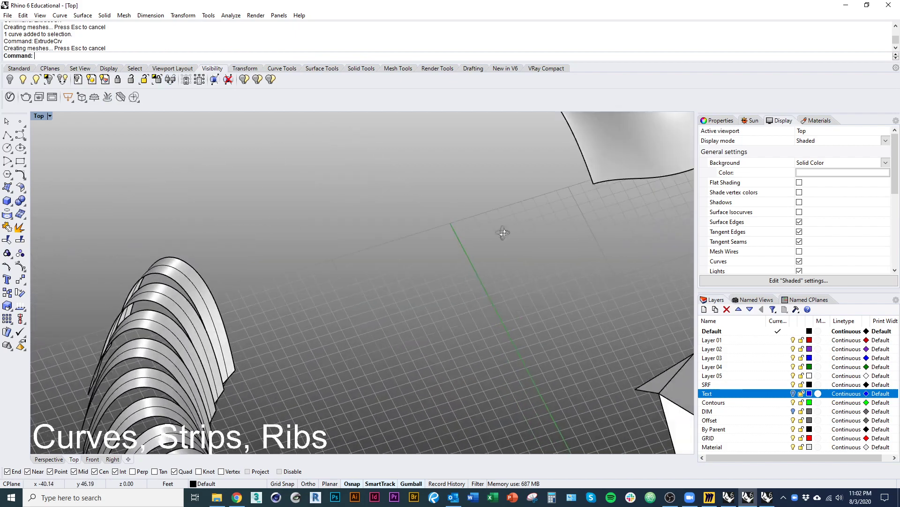
pyautogui.moveTo(480, 324); pyautogui.dragTo(164, 193, button='right')
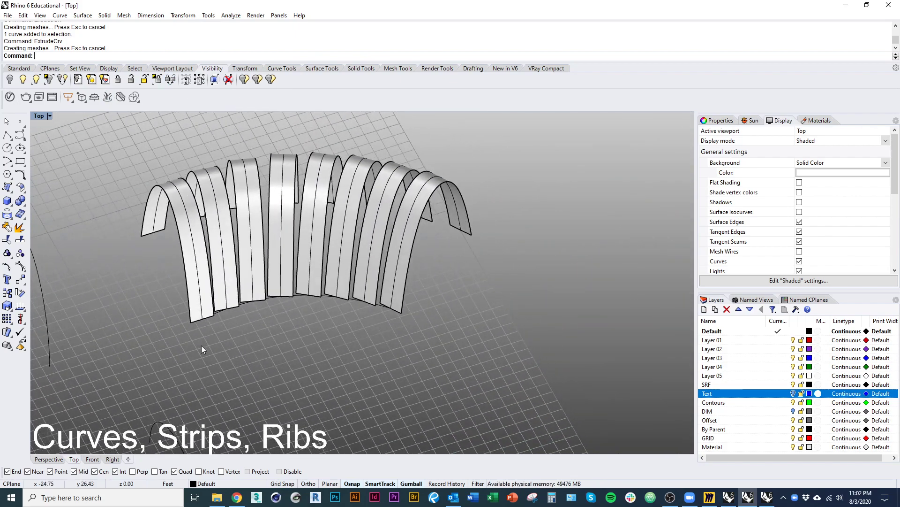
pyautogui.scroll(5, 194, 315)
pyautogui.press('p')
pyautogui.click(189, 317)
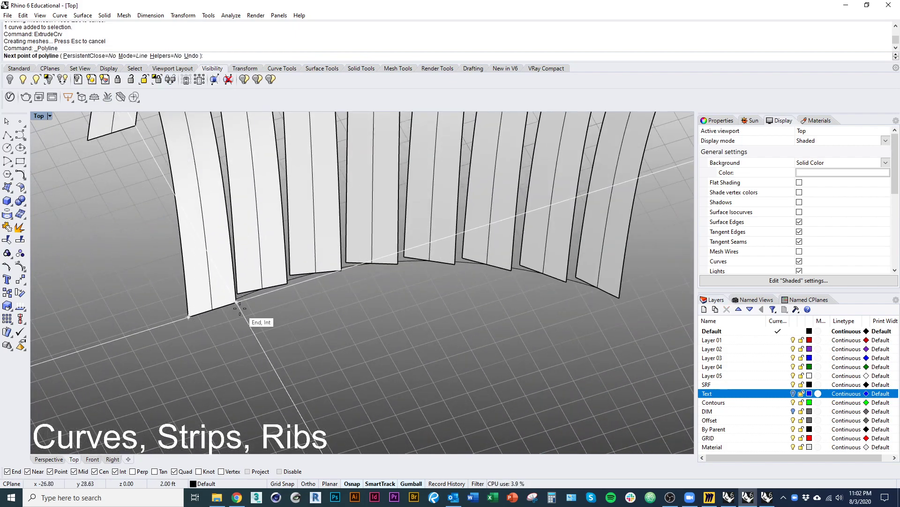
pyautogui.click(240, 308)
pyautogui.press('Return')
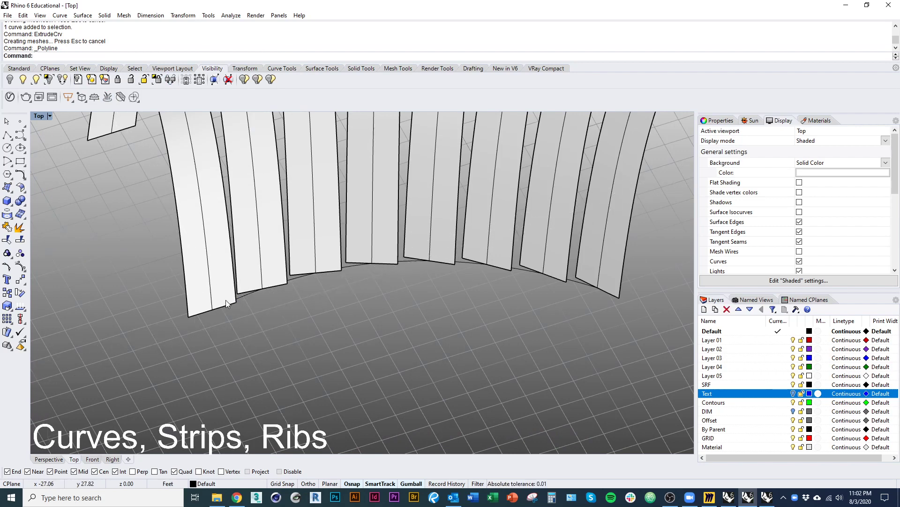
# Step: Undo the polyline and all the strip extrusions, back to the arrayed arch curves
pyautogui.scroll(-5, 235, 324)
pyautogui.hotkey('ctrl', 'z')
pyautogui.hotkey('ctrl', 'z')
pyautogui.hotkey('ctrl', 'z')
pyautogui.hotkey('ctrl', 'z')
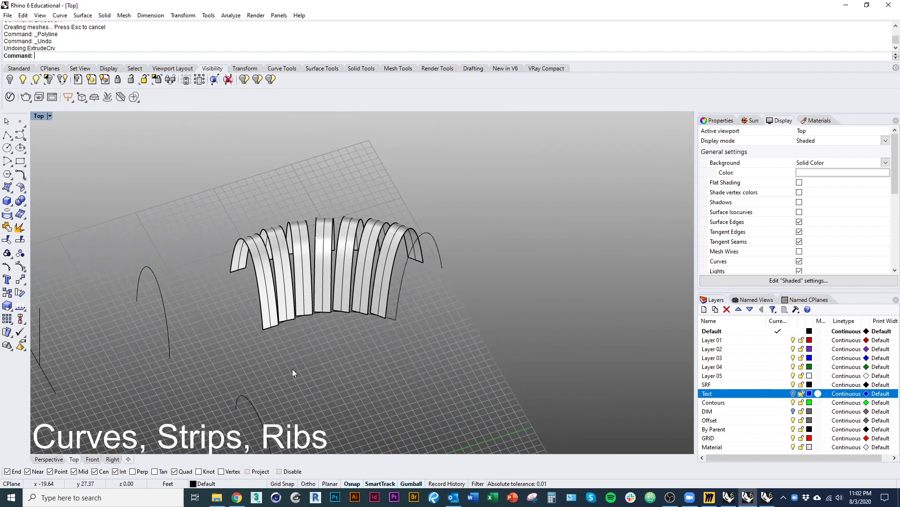
pyautogui.hotkey('ctrl', 'z')
pyautogui.hotkey('ctrl', 'z')
pyautogui.hotkey('ctrl', 'z')
pyautogui.hotkey('ctrl', 'z')
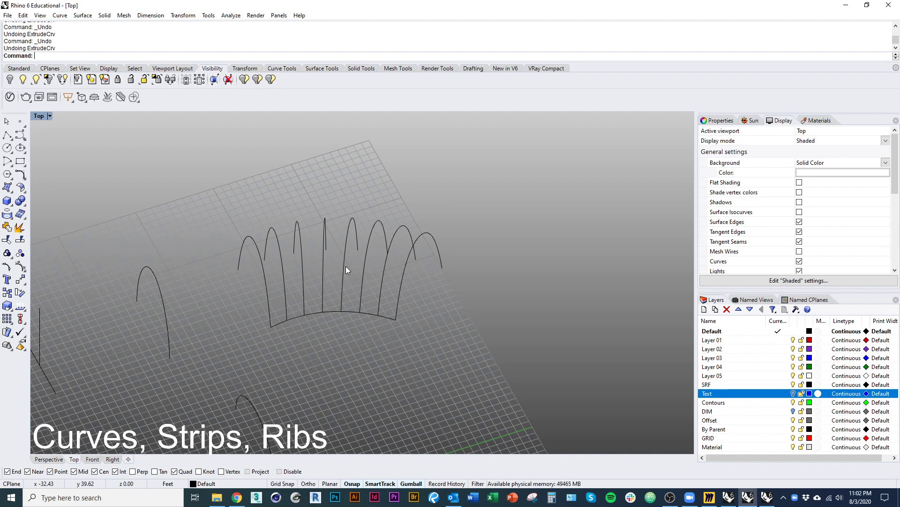
# Step: Delete the intermediate arches, keeping only the first and last arches and the path curve
pyautogui.moveTo(339, 274); pyautogui.dragTo(333, 358, button='right')
pyautogui.click(398, 319)
pyautogui.keyDown('shift'); pyautogui.click(327, 370); pyautogui.keyUp('shift')
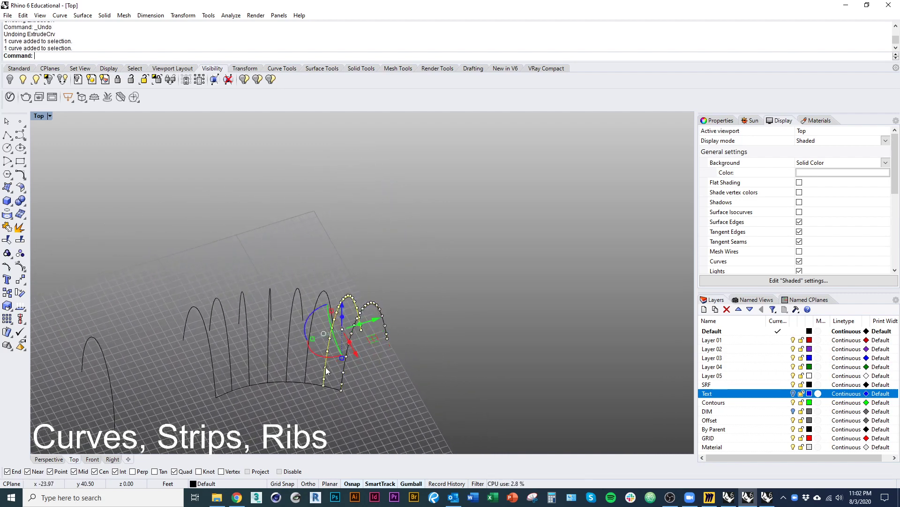
pyautogui.write('D')
pyautogui.press('Return')
pyautogui.click(306, 365)
pyautogui.write('D')
pyautogui.press('Return')
pyautogui.click(258, 351)
pyautogui.write('D')
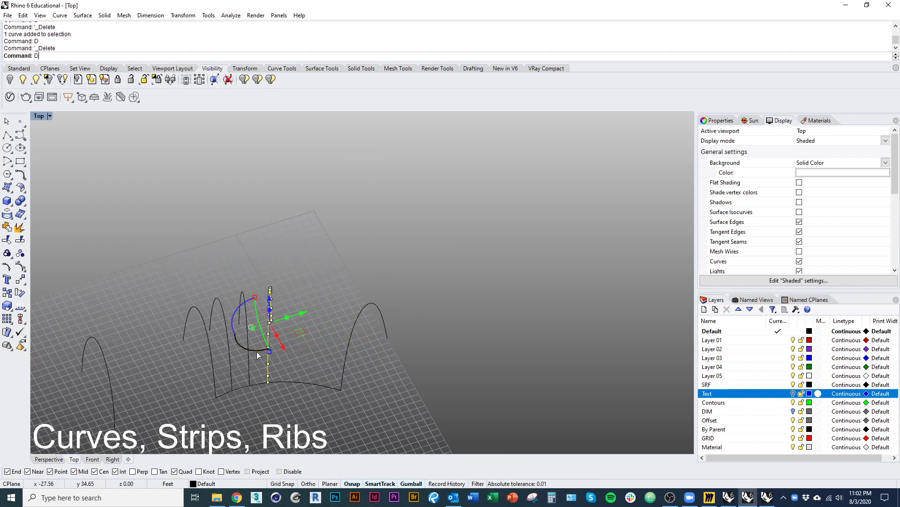
pyautogui.press('Return')
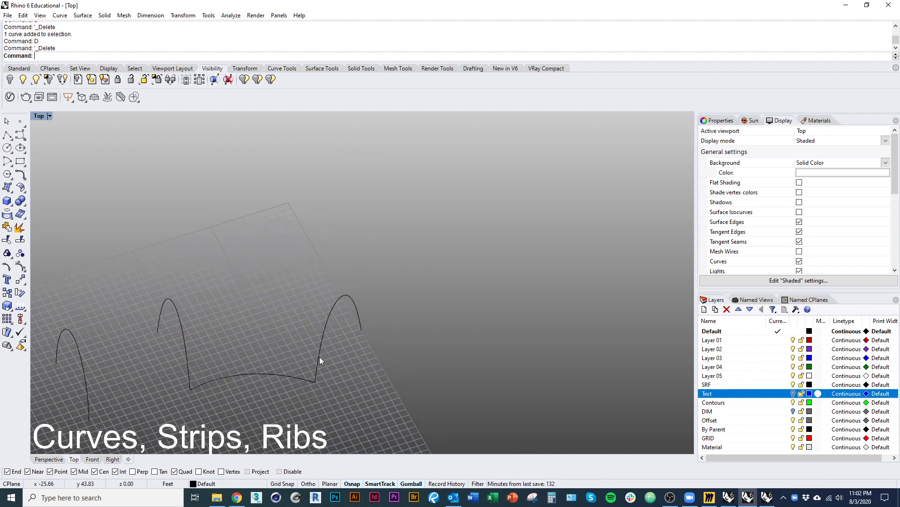
# Step: Undo the deletions of the intermediate arches and clear the selection
pyautogui.click(320, 357)
pyautogui.moveTo(317, 377); pyautogui.dragTo(345, 311, button='right')
pyautogui.hotkey('ctrl', 'z')
pyautogui.hotkey('ctrl', 'z')
pyautogui.press('Escape')
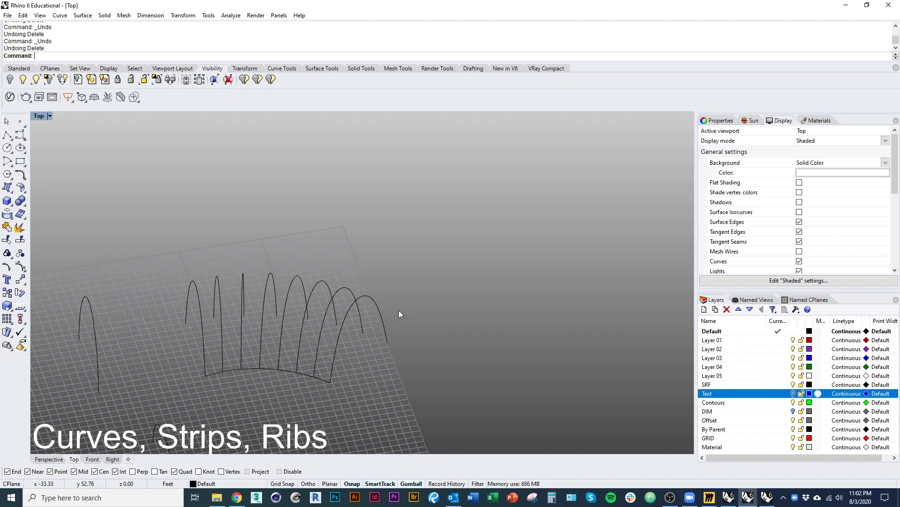
# Step: Offset the last arch inward with a distance of 1 and flat caps to form a closed rib outline
pyautogui.click(383, 316)
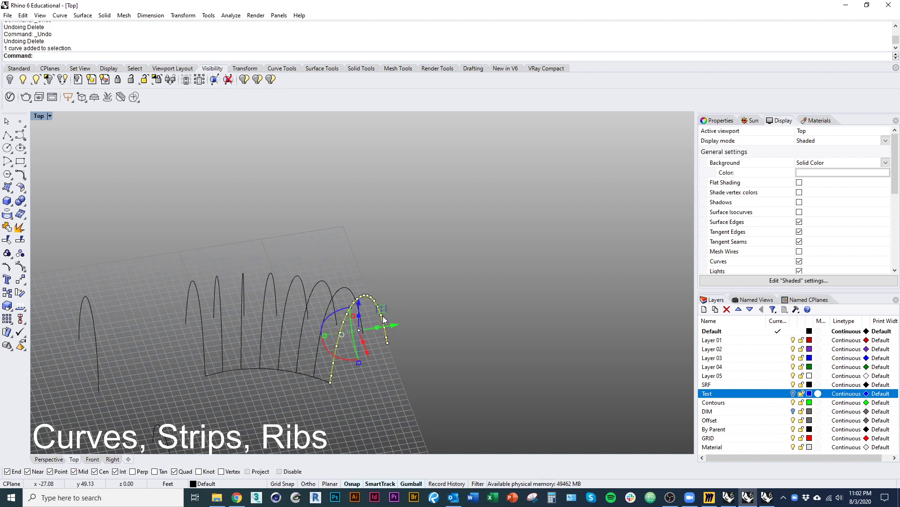
pyautogui.write('Offset')
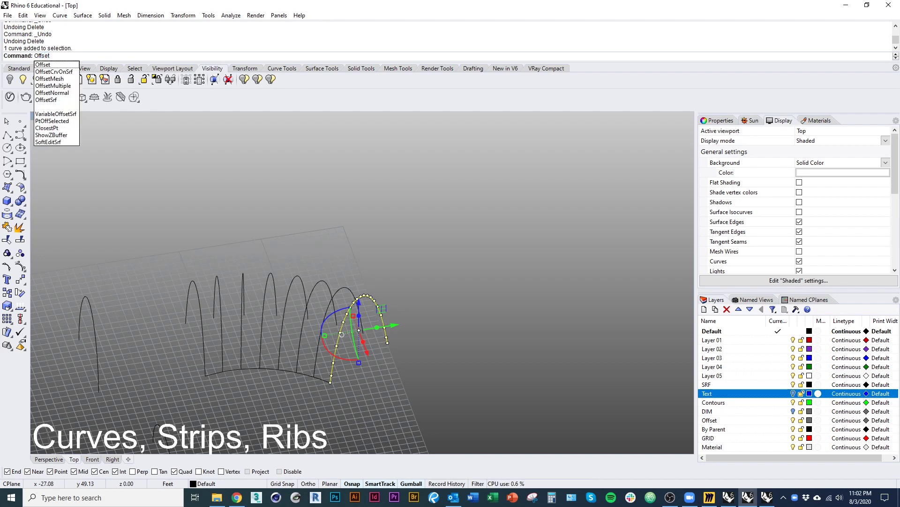
pyautogui.press('Return')
pyautogui.scroll(9, 415, 296)
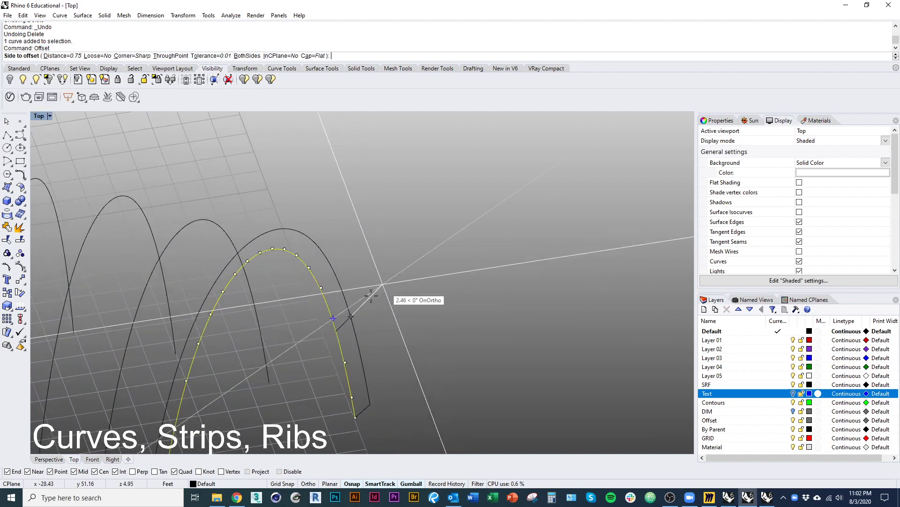
pyautogui.moveTo(374, 291); pyautogui.dragTo(395, 231, button='right')
pyautogui.scroll(-4, 397, 229)
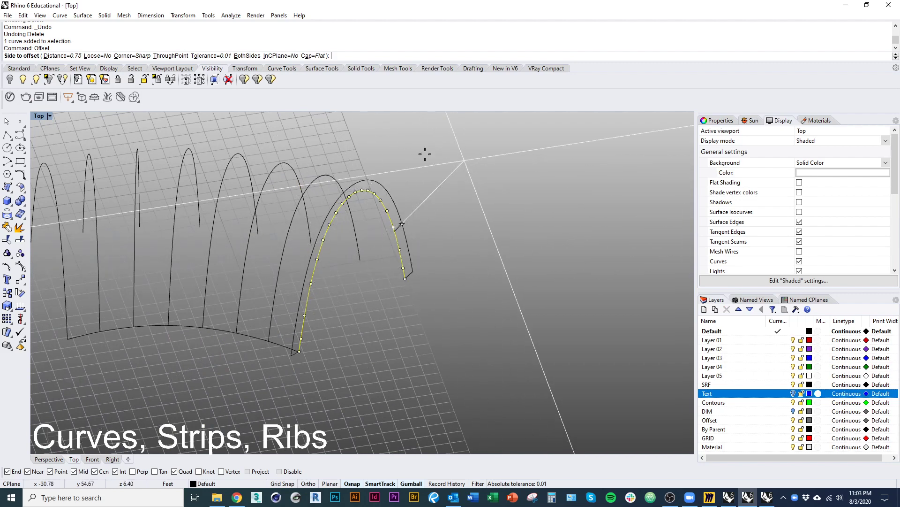
pyautogui.click(60, 55)
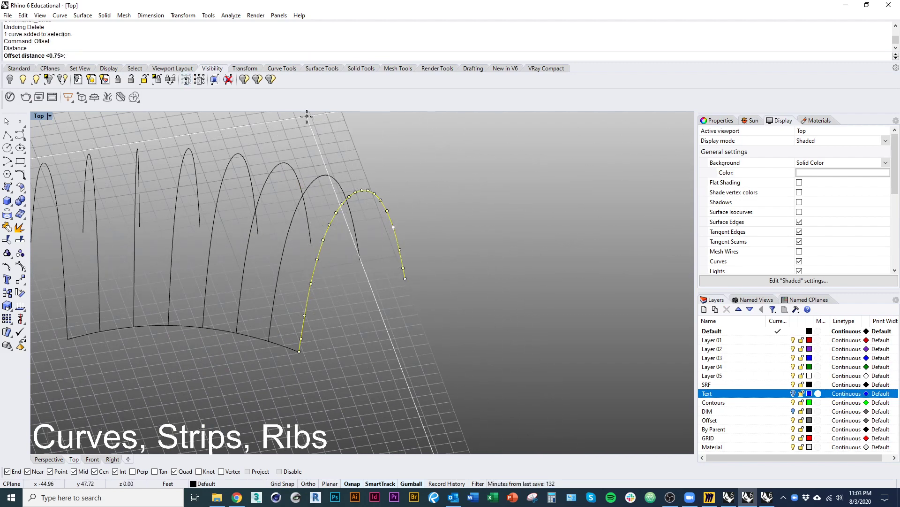
pyautogui.write('1')
pyautogui.press('Return')
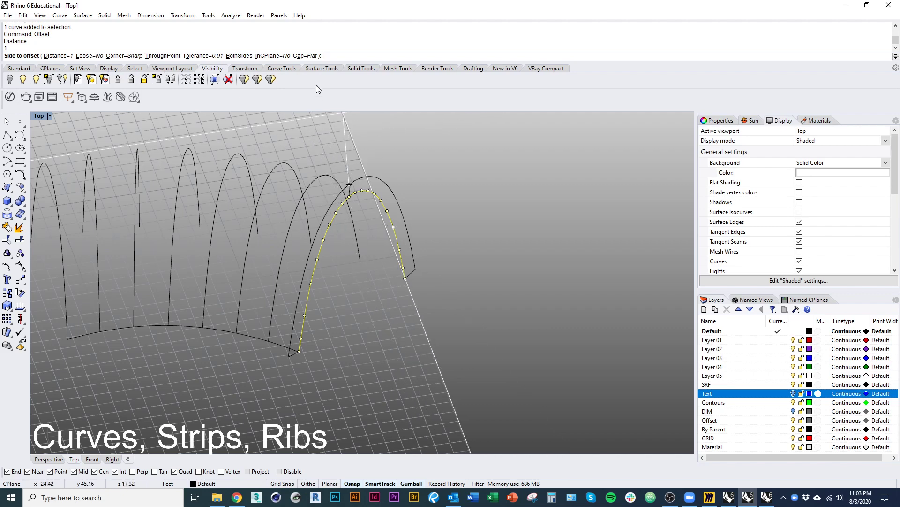
pyautogui.click(311, 56)
pyautogui.click(42, 56)
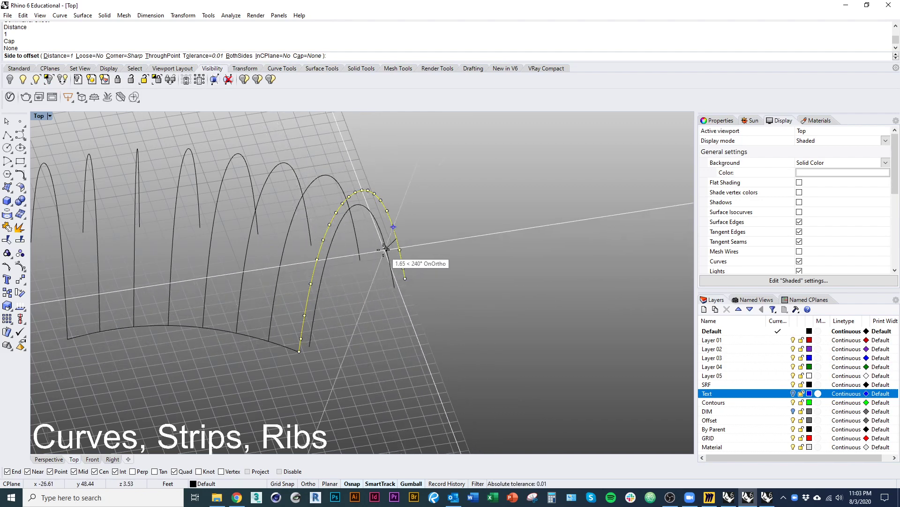
pyautogui.click(313, 56)
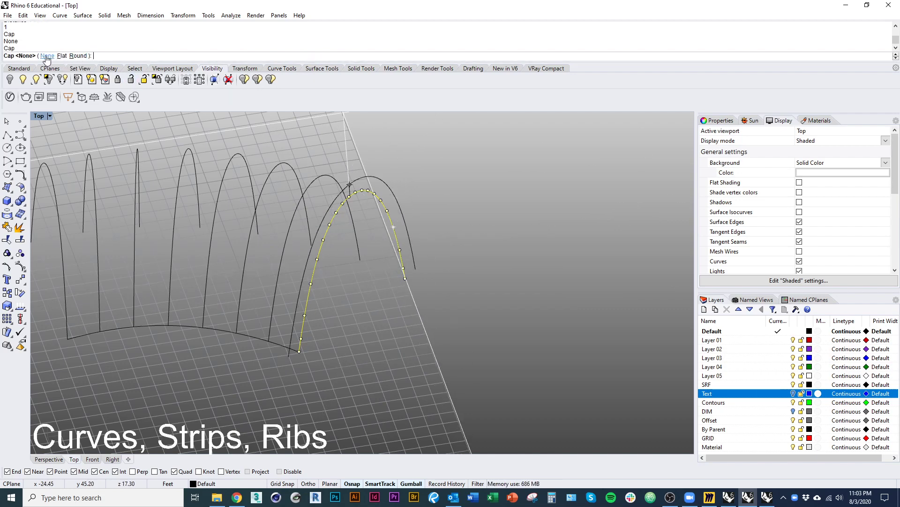
pyautogui.click(62, 56)
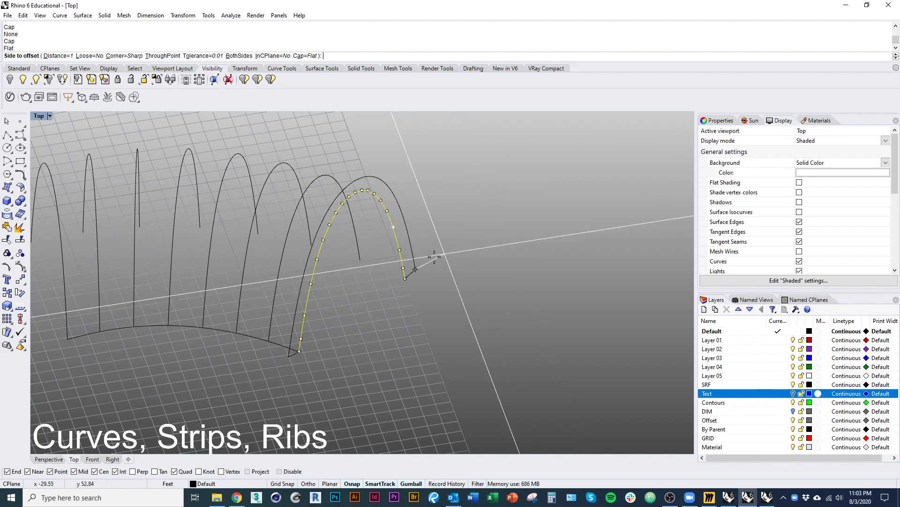
pyautogui.click(364, 315)
# Step: Offset the two arches next to the last one inward by 1 with flat caps
pyautogui.moveTo(317, 295); pyautogui.dragTo(277, 280)
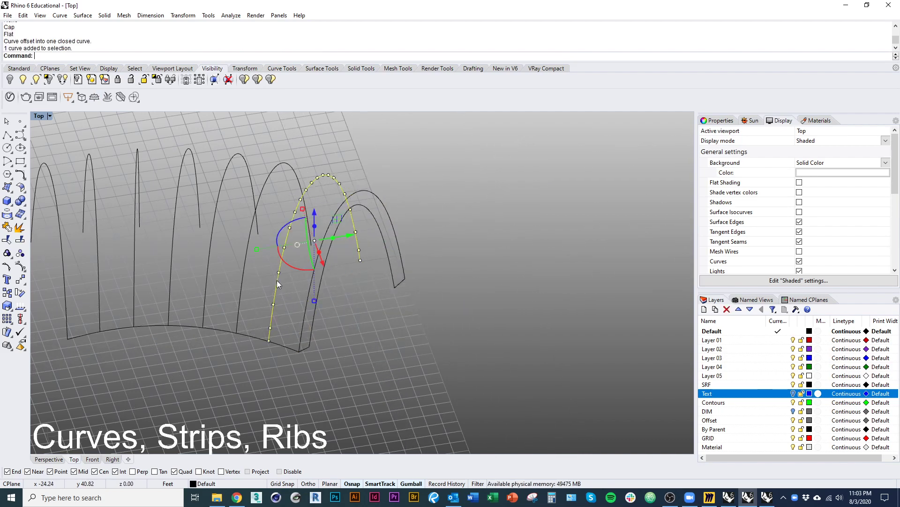
pyautogui.moveTo(341, 323); pyautogui.dragTo(360, 381, button='right')
pyautogui.rightClick(373, 357)
pyautogui.click(375, 358)
pyautogui.click(360, 381)
# Step: Fill the last arch's closed rib outline with a planar surface and clear the selection
pyautogui.moveTo(322, 352); pyautogui.dragTo(349, 279, button='right')
pyautogui.click(346, 276)
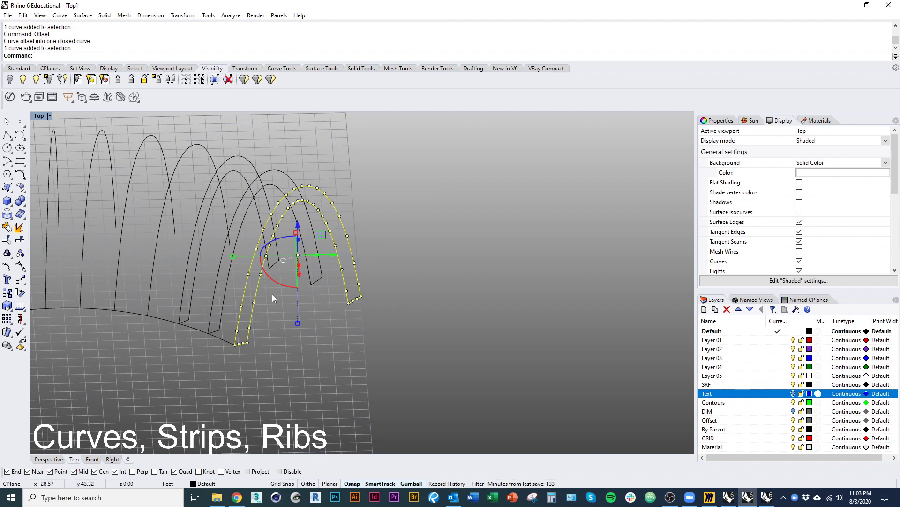
pyautogui.click(13, 191)
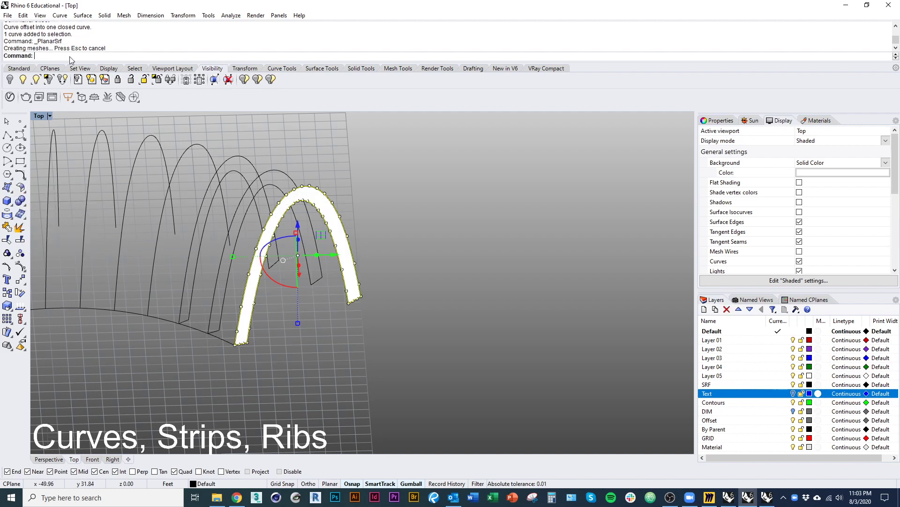
pyautogui.click(328, 133)
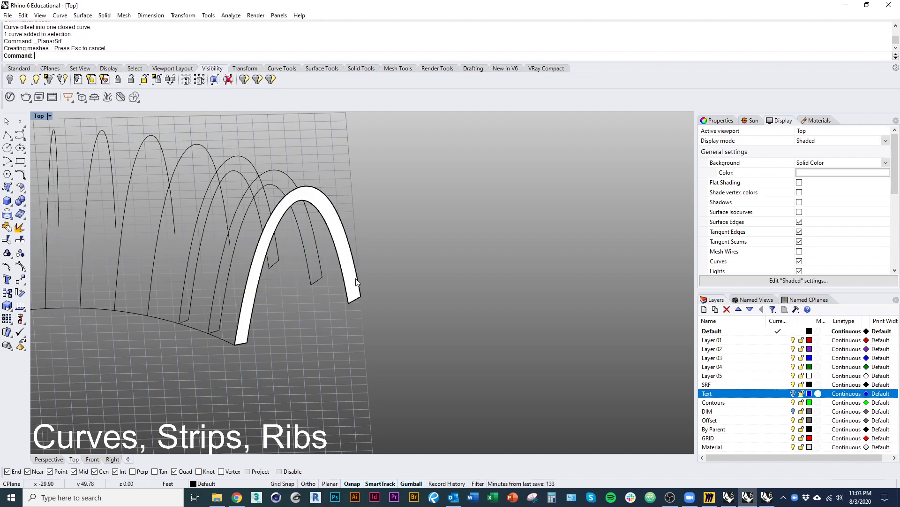
# Step: Draw a small rectangle on the ground in front of the arches and fill it with a planar surface
pyautogui.moveTo(357, 281); pyautogui.dragTo(247, 357, button='right')
pyautogui.scroll(-7, 246, 356)
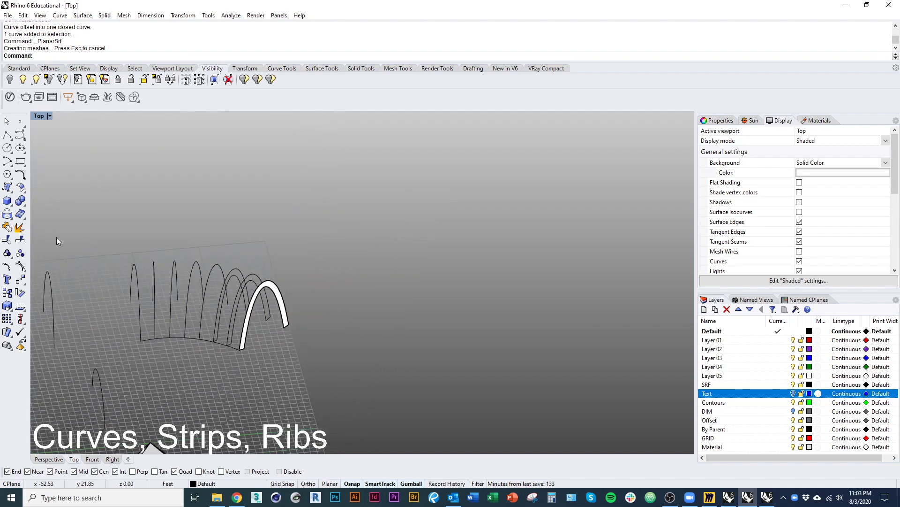
pyautogui.click(20, 161)
pyautogui.click(178, 372)
pyautogui.click(217, 395)
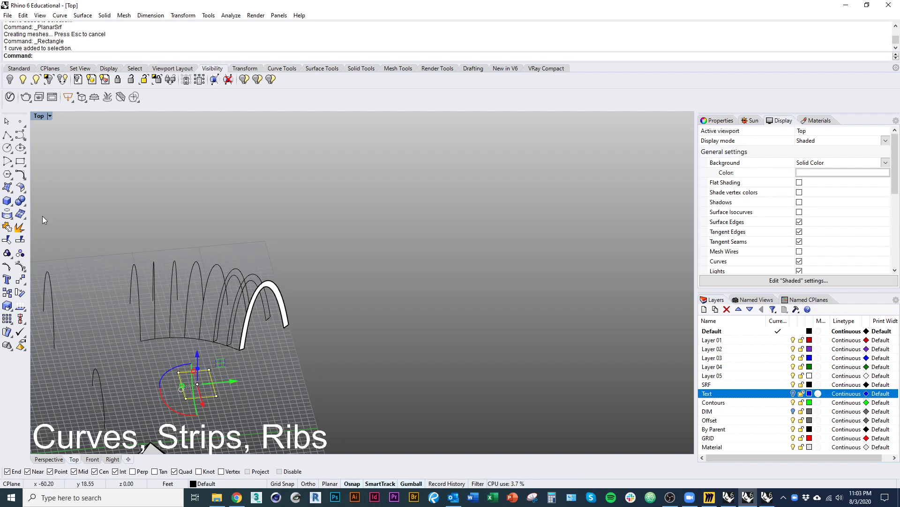
pyautogui.write('PlanarSrf')
pyautogui.press('Return')
pyautogui.moveTo(207, 311); pyautogui.dragTo(216, 284, button='right')
pyautogui.click(244, 375)
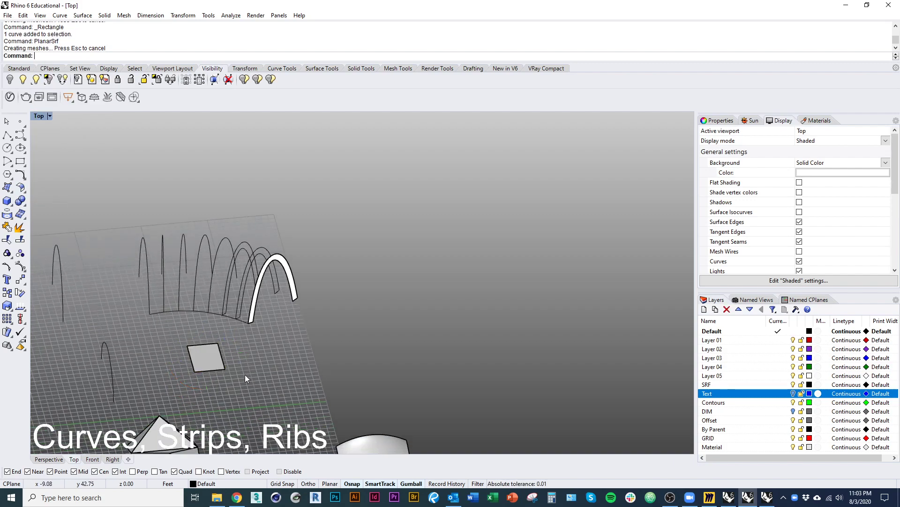
# Step: Fill the other two closed rib outlines with planar surfaces and clear the selection
pyautogui.scroll(6, 235, 293)
pyautogui.click(248, 287)
pyautogui.press('Return')
pyautogui.click(220, 294)
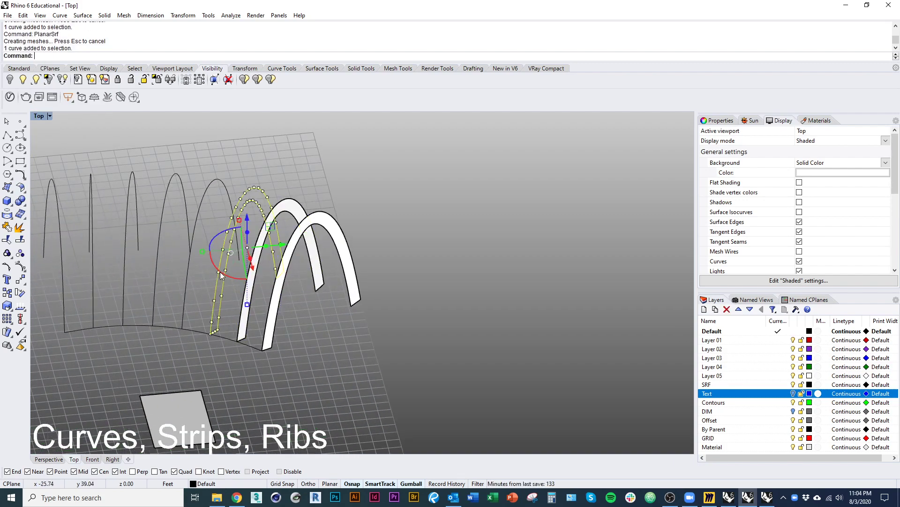
pyautogui.press('Return')
pyautogui.moveTo(186, 293); pyautogui.dragTo(196, 307, button='right')
pyautogui.click(197, 303)
pyautogui.moveTo(359, 366)
pyautogui.mouseDown(button='right')
pyautogui.moveTo(389, 361)
pyautogui.moveTo(359, 373)
pyautogui.mouseUp(button='right')
pyautogui.click(234, 398)
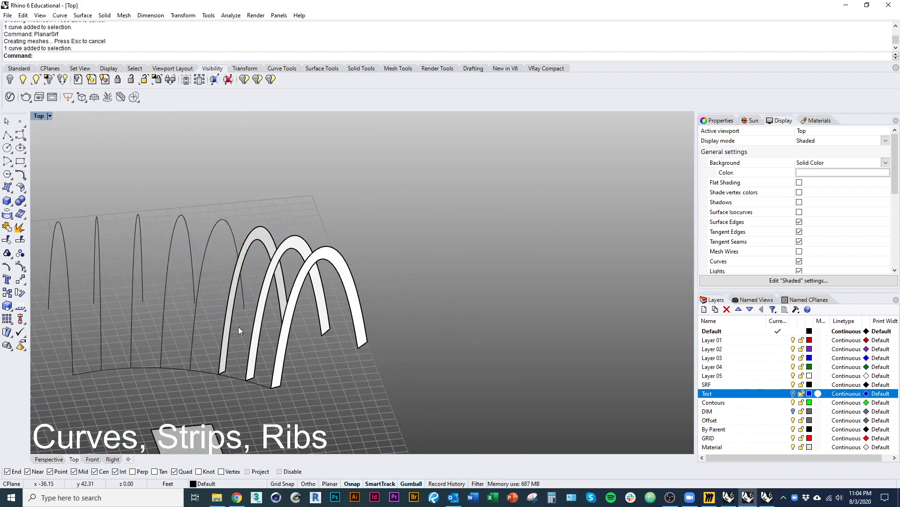
# Step: Delete the intermediate arches and ribs between the first arch and the last rib, keeping the path curve
pyautogui.moveTo(238, 326); pyautogui.dragTo(398, 312, button='right')
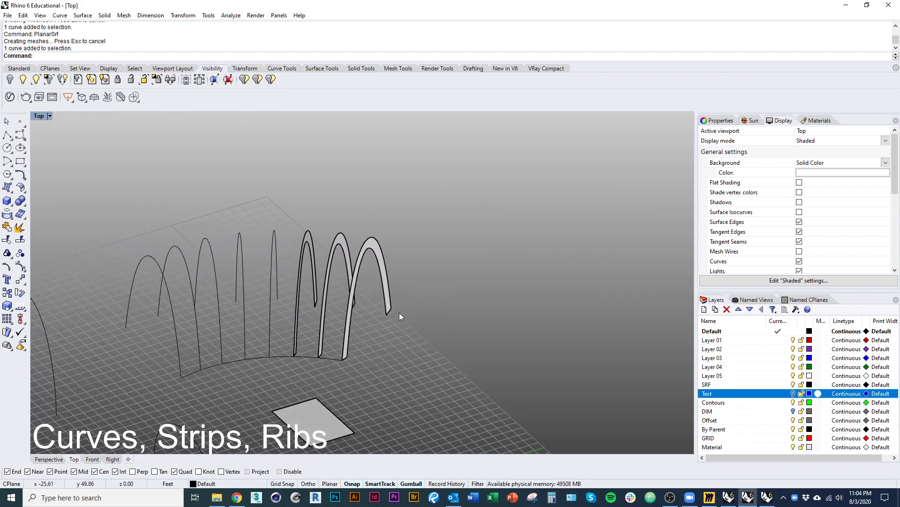
pyautogui.moveTo(271, 276); pyautogui.dragTo(187, 265)
pyautogui.write('d')
pyautogui.press('Return')
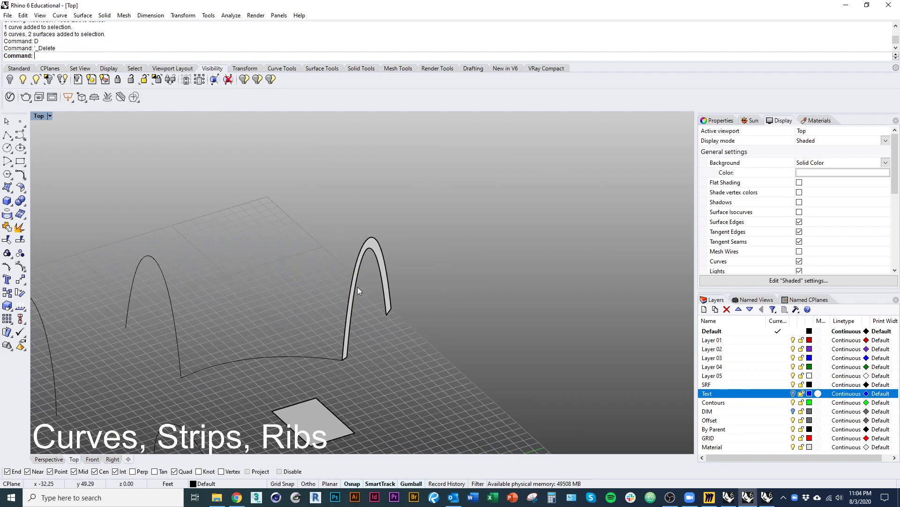
# Step: Delete the last rib's surface and its closed outline, leaving only the first arch on the path curve
pyautogui.scroll(6, 356, 283)
pyautogui.click(353, 263)
pyautogui.write('d')
pyautogui.press('Return')
pyautogui.scroll(-3, 356, 322)
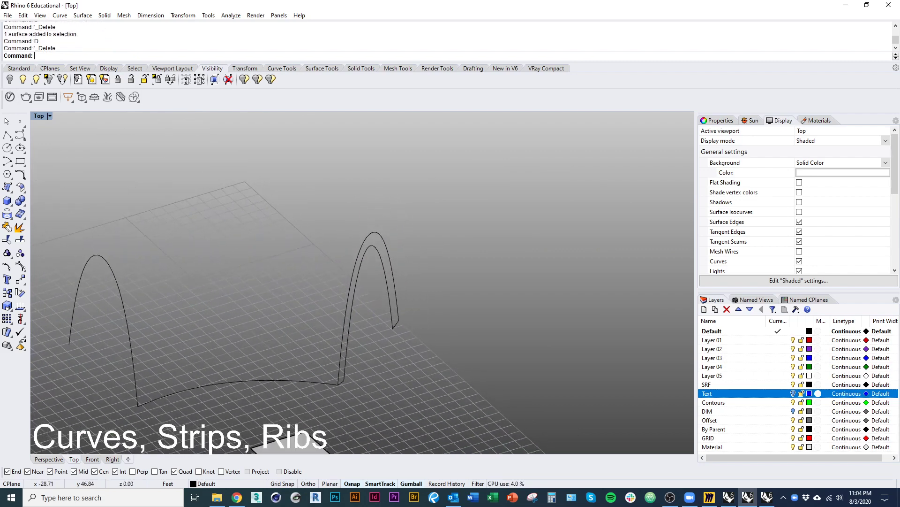
pyautogui.click(347, 323)
pyautogui.write('Dd')
pyautogui.press('Return')
pyautogui.scroll(-3, 331, 328)
pyautogui.write('D')
pyautogui.press('Return')
pyautogui.scroll(1, 335, 342)
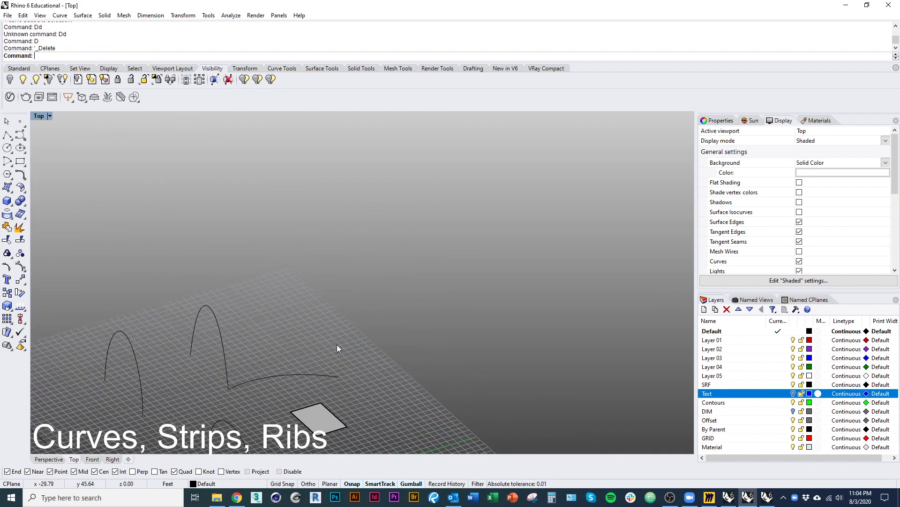
# Step: Orient a copy of the arch by its two base endpoints onto the path curve's far end, with Copy=Yes and Scale=3D
pyautogui.click(227, 362)
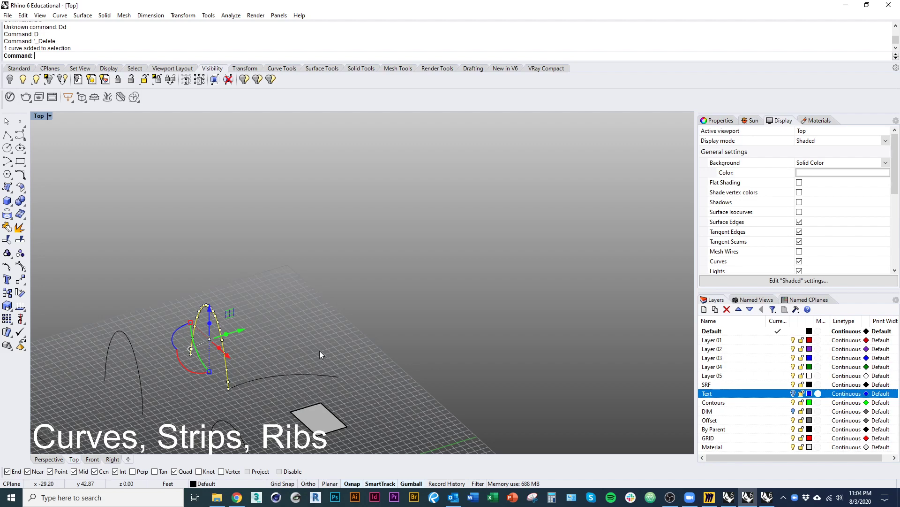
pyautogui.write('Orient')
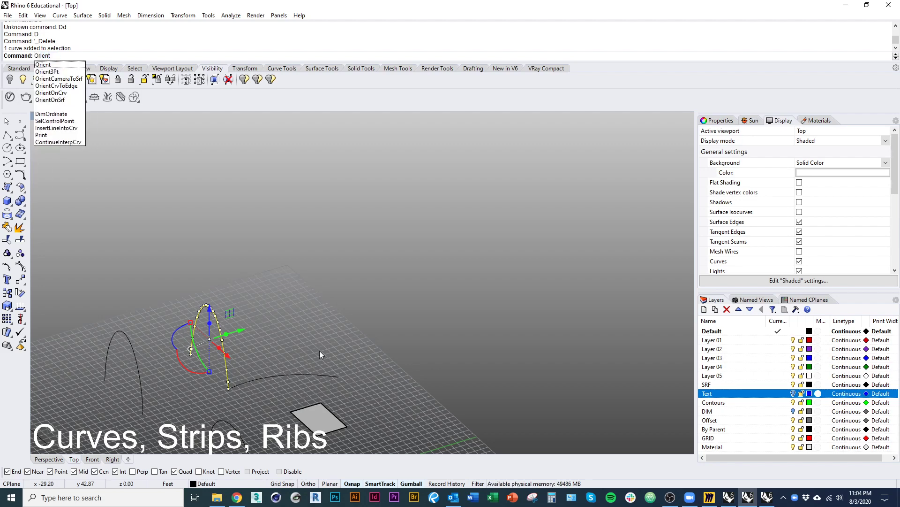
pyautogui.press('Return')
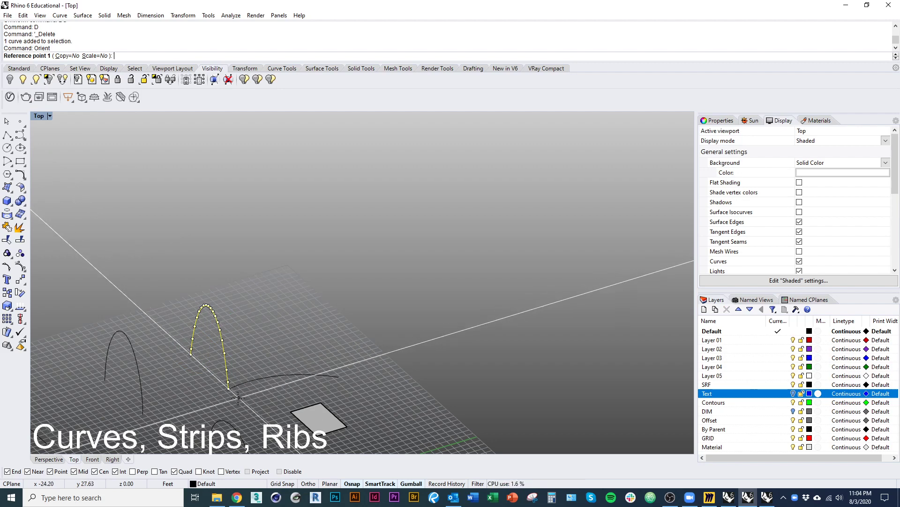
pyautogui.click(229, 389)
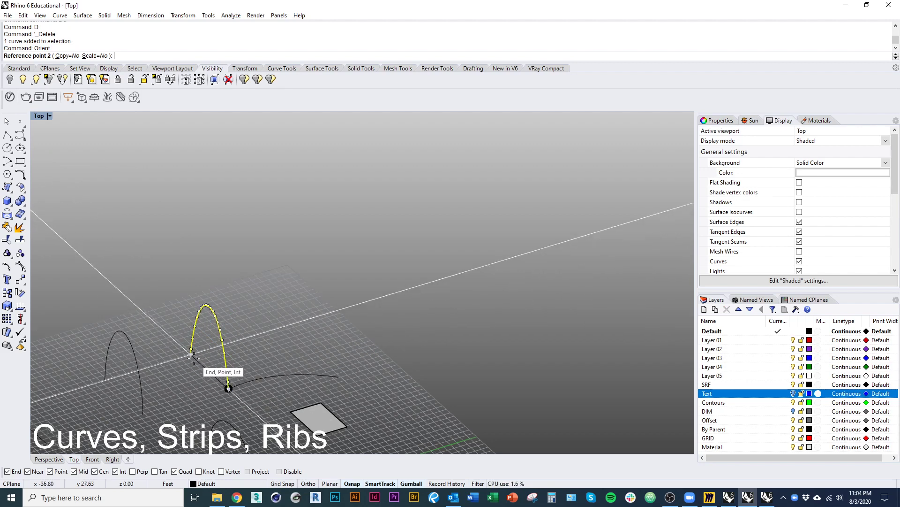
pyautogui.click(193, 358)
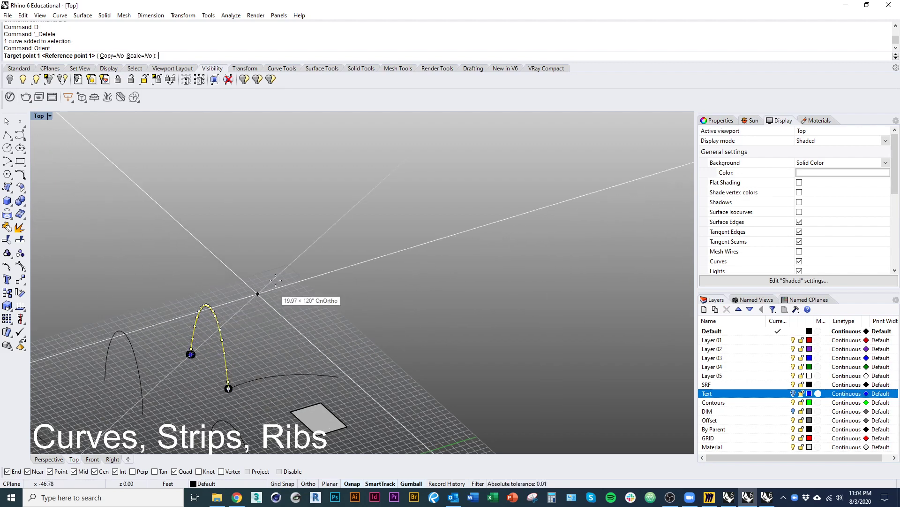
pyautogui.click(115, 56)
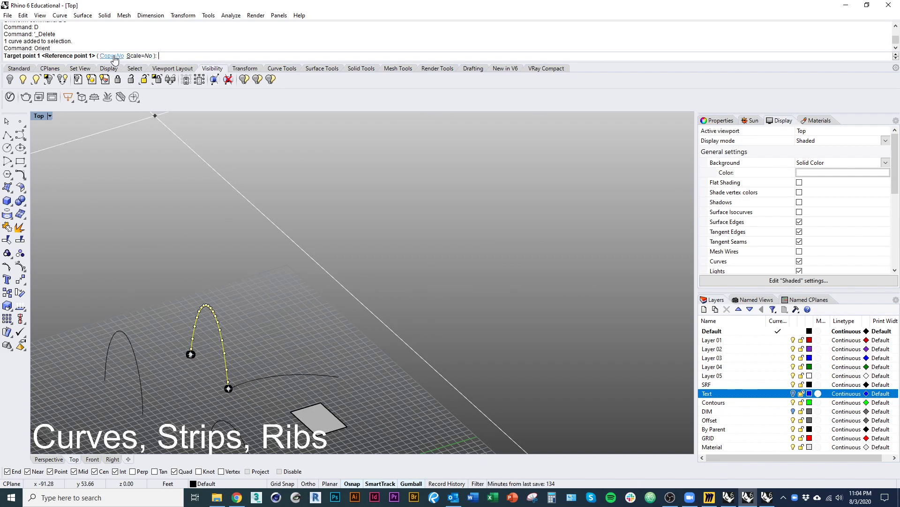
pyautogui.click(140, 56)
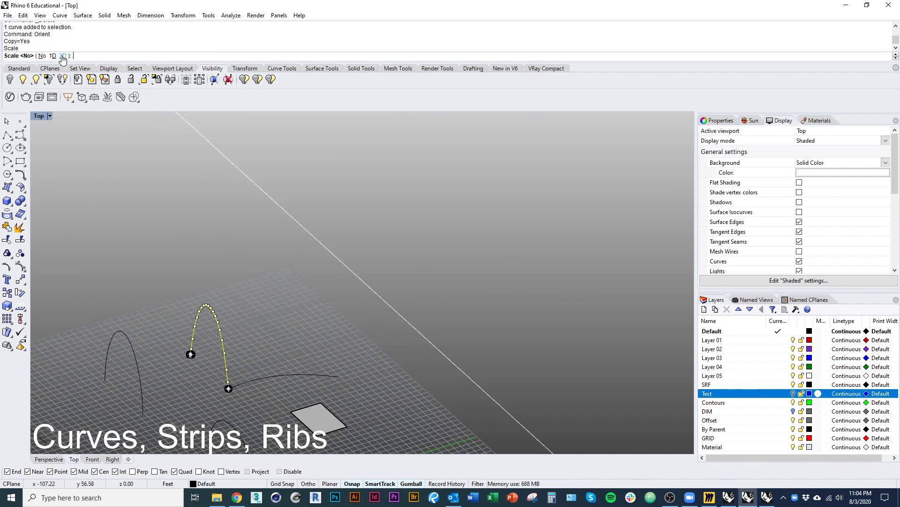
pyautogui.click(63, 56)
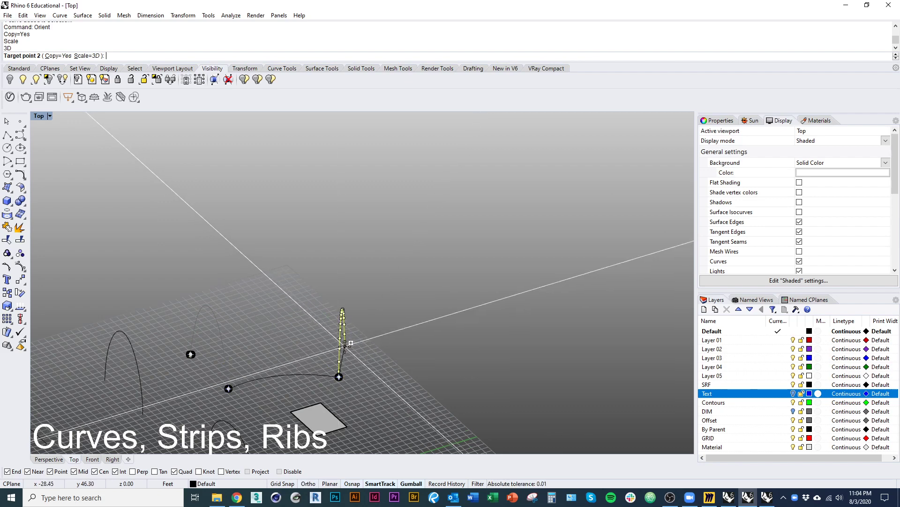
pyautogui.click(351, 344)
# Step: Stretch the copied arch wider along its base with Scale1D, from its endpoint on the path curve
pyautogui.moveTo(350, 344); pyautogui.dragTo(453, 409, button='right')
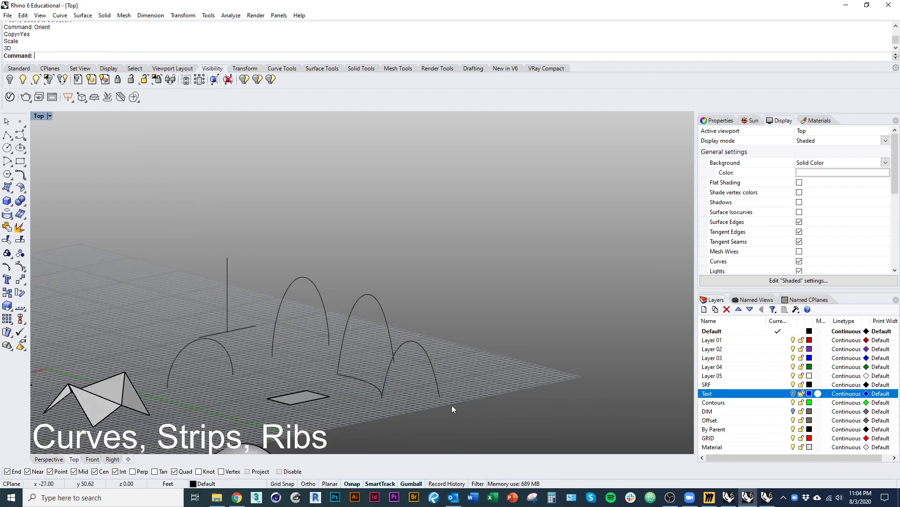
pyautogui.click(392, 372)
pyautogui.write('Scale1')
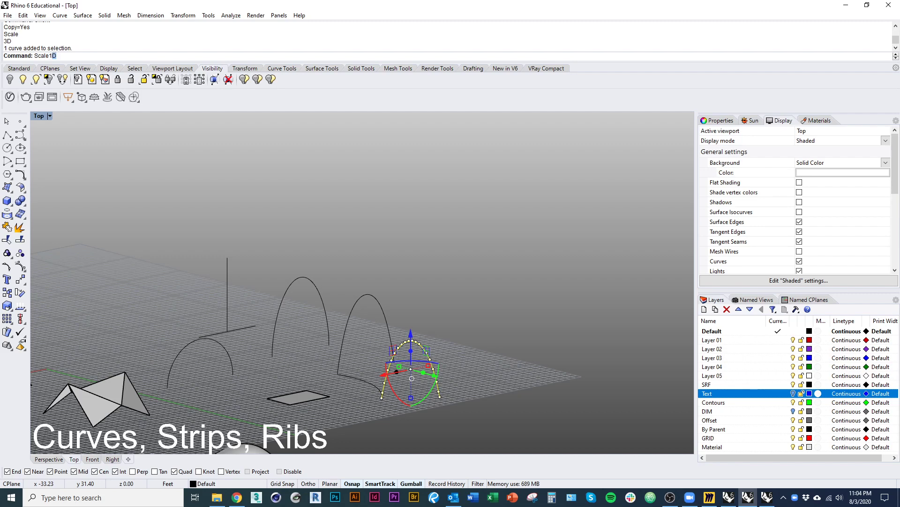
pyautogui.press('Return')
pyautogui.click(440, 397)
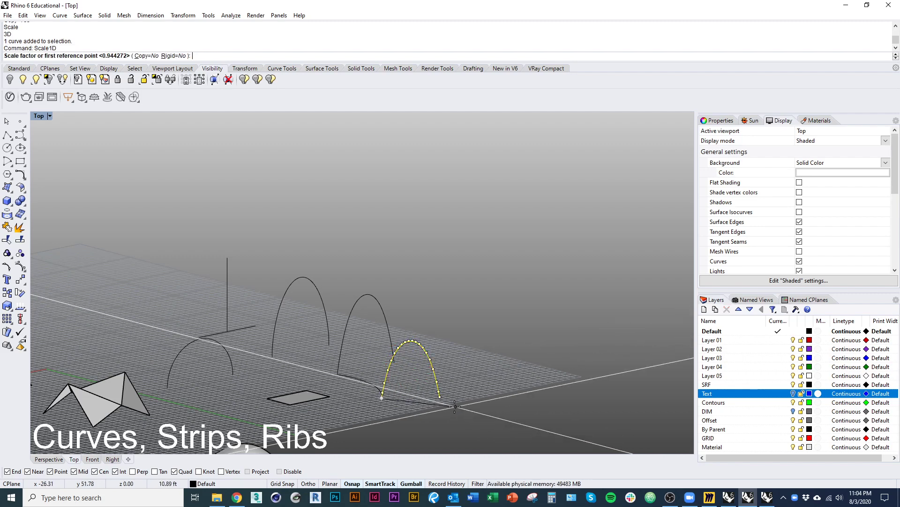
pyautogui.click(442, 402)
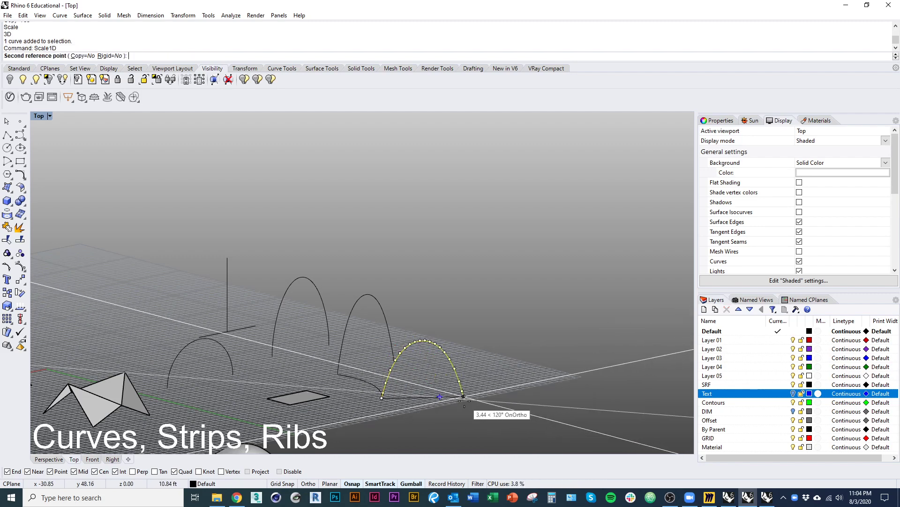
pyautogui.click(455, 399)
pyautogui.press('Escape')
pyautogui.moveTo(450, 399); pyautogui.dragTo(328, 398, button='right')
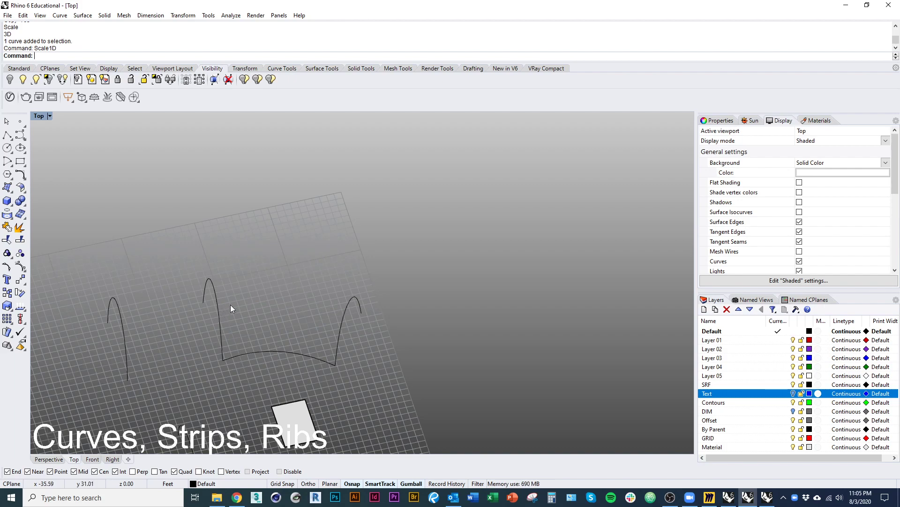
# Step: Try a one-rail sweep (Sweep1) of the first arch along the path curve with the Freeform frame style
pyautogui.moveTo(340, 311); pyautogui.dragTo(335, 360, button='right')
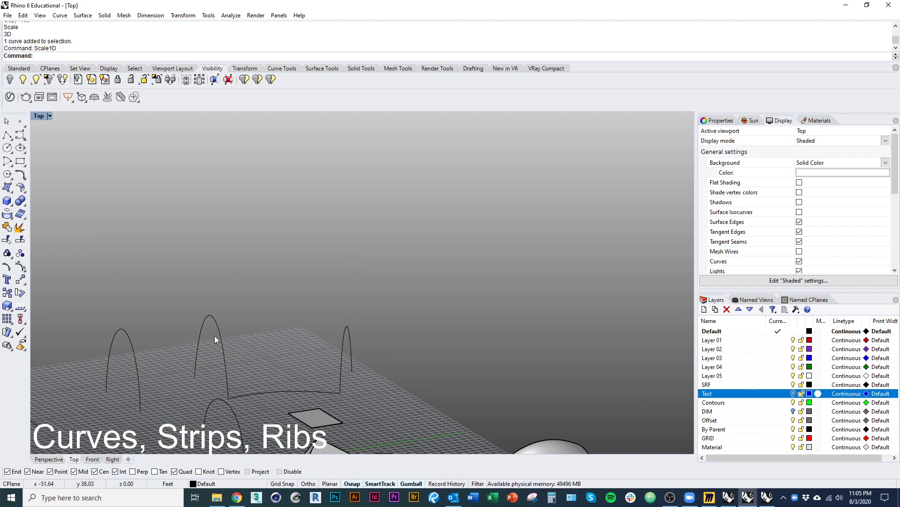
pyautogui.moveTo(266, 364)
pyautogui.keyDown('shift'); pyautogui.mouseDown(button='right')
pyautogui.moveTo(327, 339)
pyautogui.moveTo(287, 345)
pyautogui.moveTo(327, 346)
pyautogui.moveTo(353, 362)
pyautogui.moveTo(274, 349)
pyautogui.mouseUp(button='right'); pyautogui.keyUp('shift')
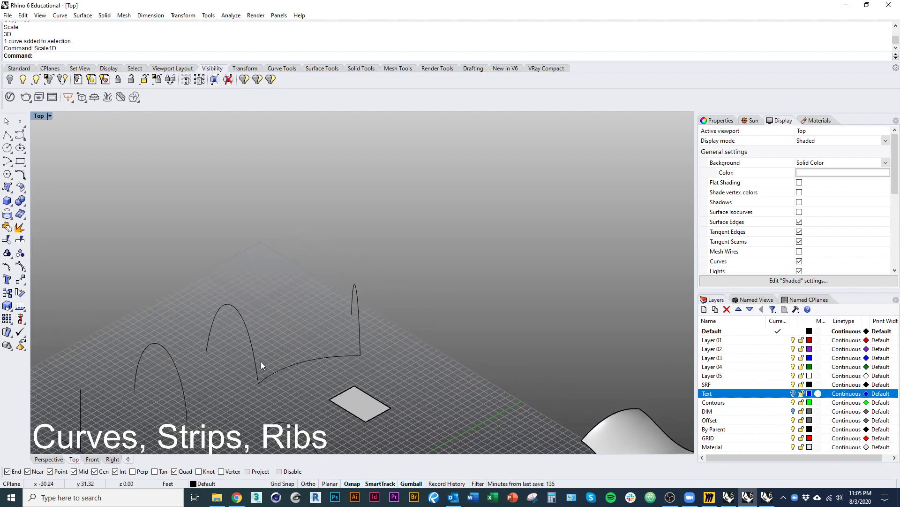
pyautogui.write('Sweep1')
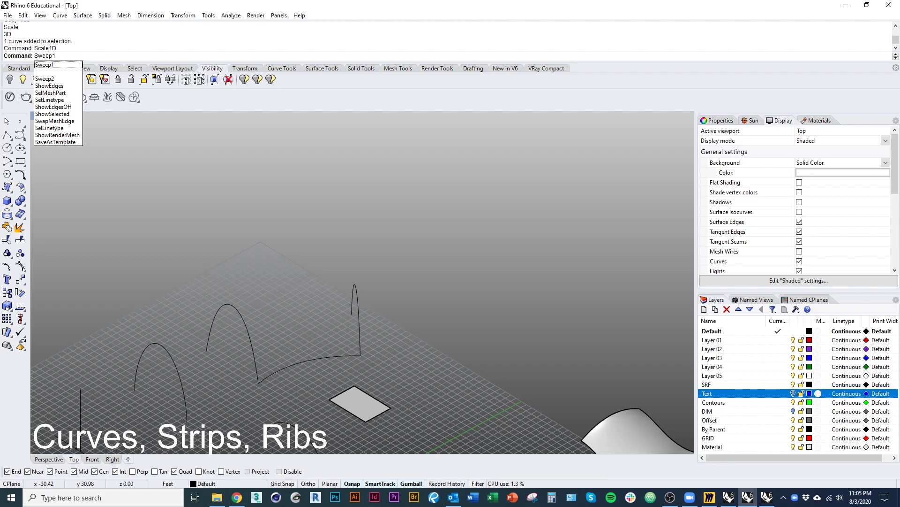
pyautogui.press('Return')
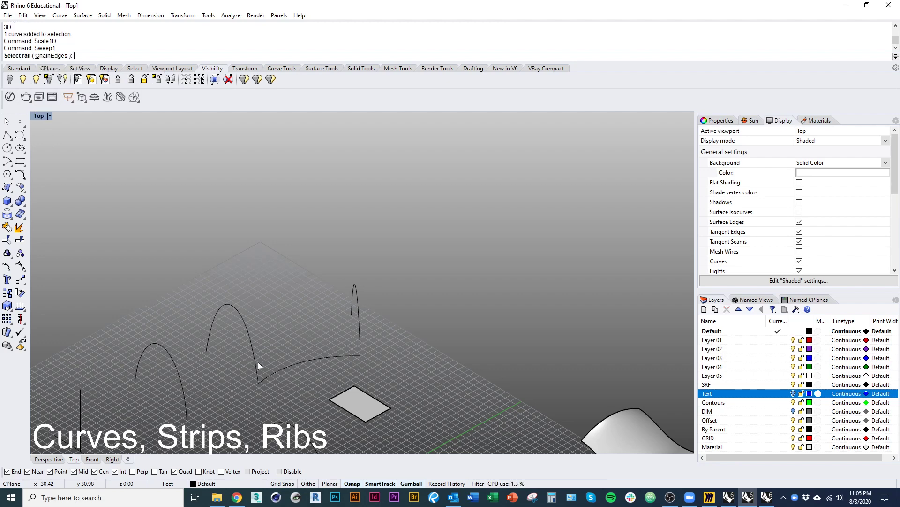
pyautogui.click(262, 382)
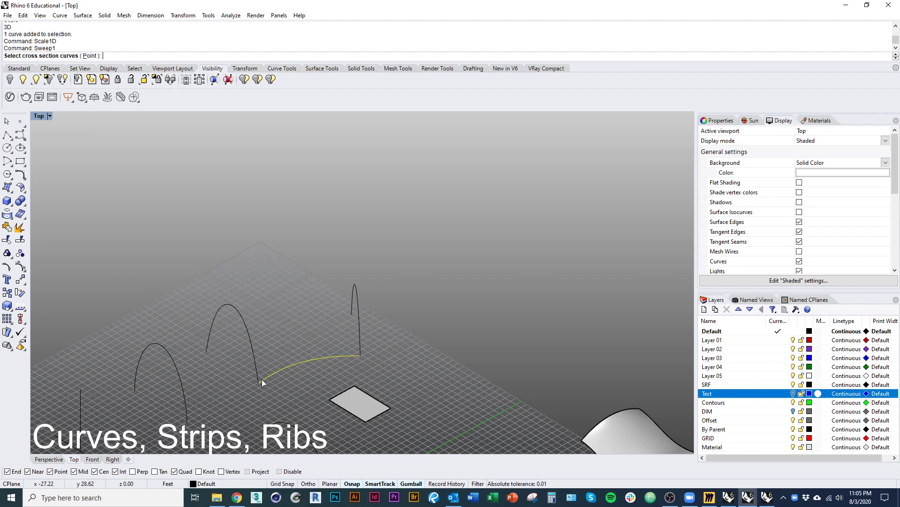
pyautogui.moveTo(370, 372); pyautogui.dragTo(327, 365, button='right')
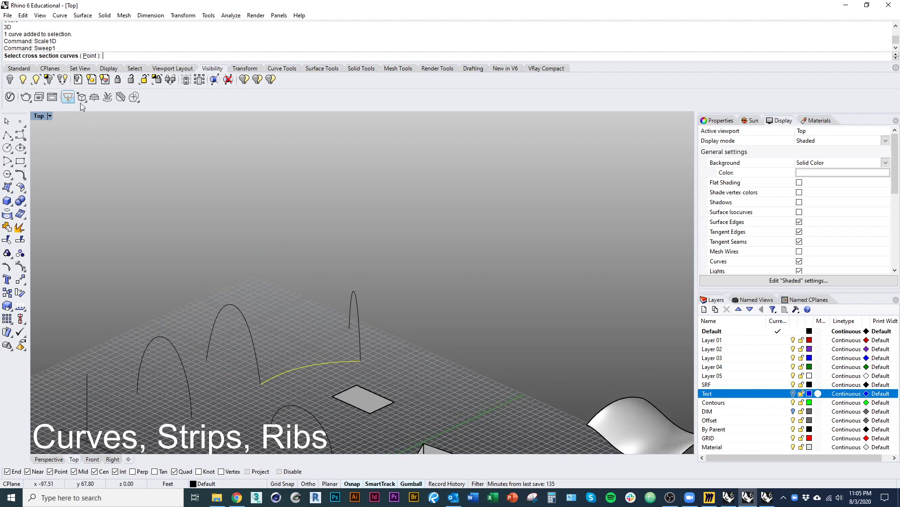
pyautogui.click(253, 336)
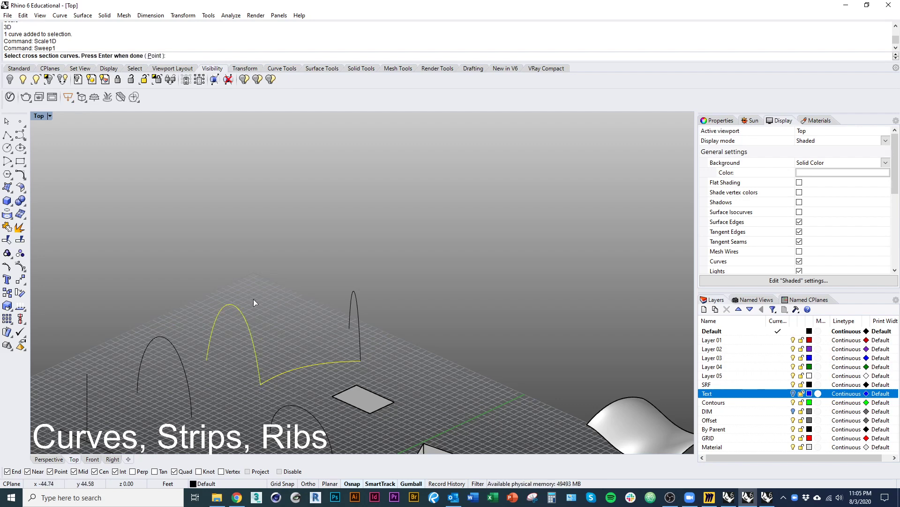
pyautogui.press('Return')
pyautogui.keyDown('shift'); pyautogui.moveTo(404, 330); pyautogui.dragTo(156, 334, button='right'); pyautogui.keyUp('shift')
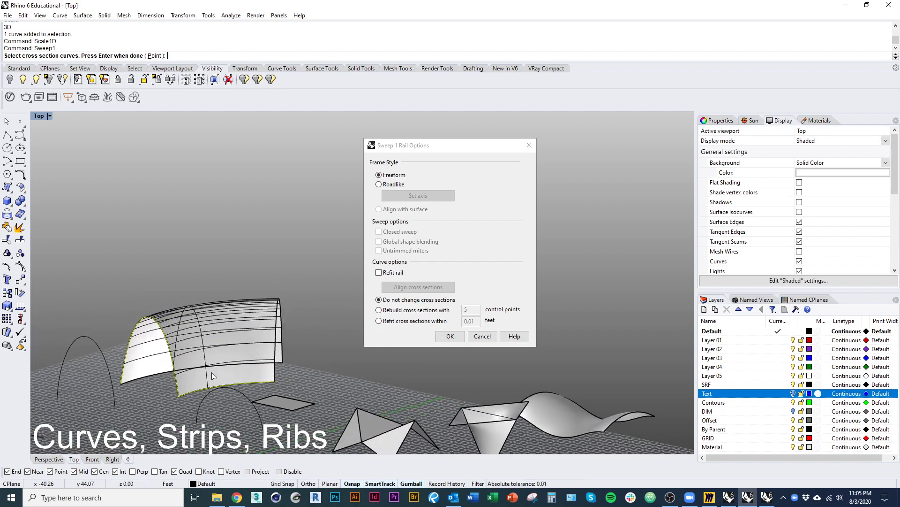
pyautogui.moveTo(243, 392); pyautogui.dragTo(161, 252, button='right')
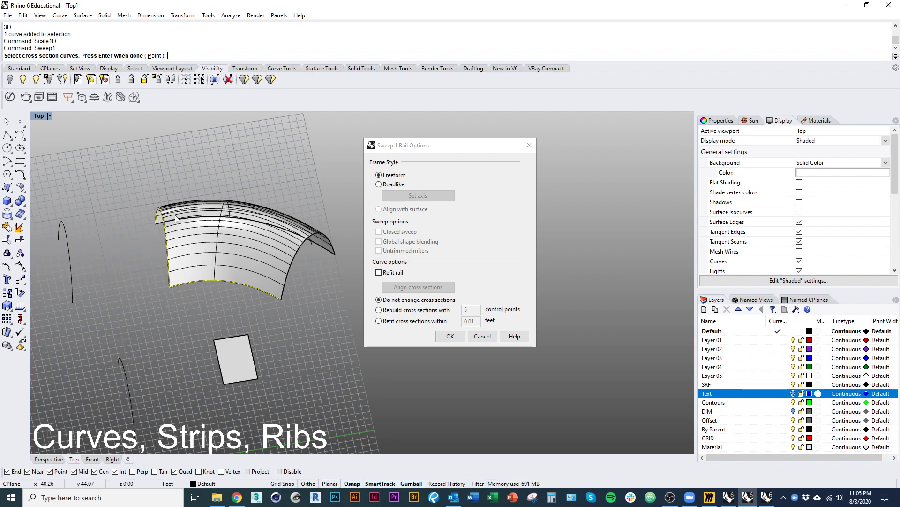
pyautogui.click(480, 339)
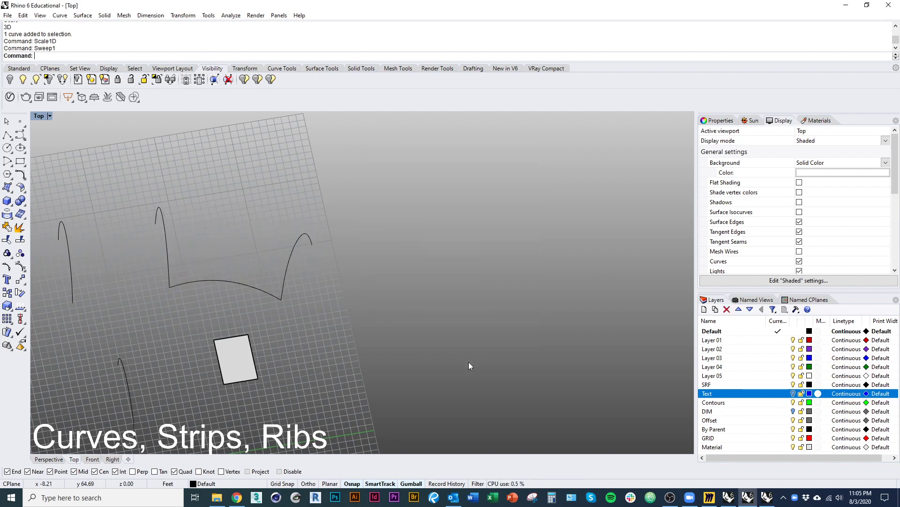
# Step: Extrude the first arch along the path curve with ExtrudeCrvAlongCrv, starting from the arch's end of the path
pyautogui.moveTo(294, 329); pyautogui.dragTo(329, 347, button='right')
pyautogui.write('Ex')
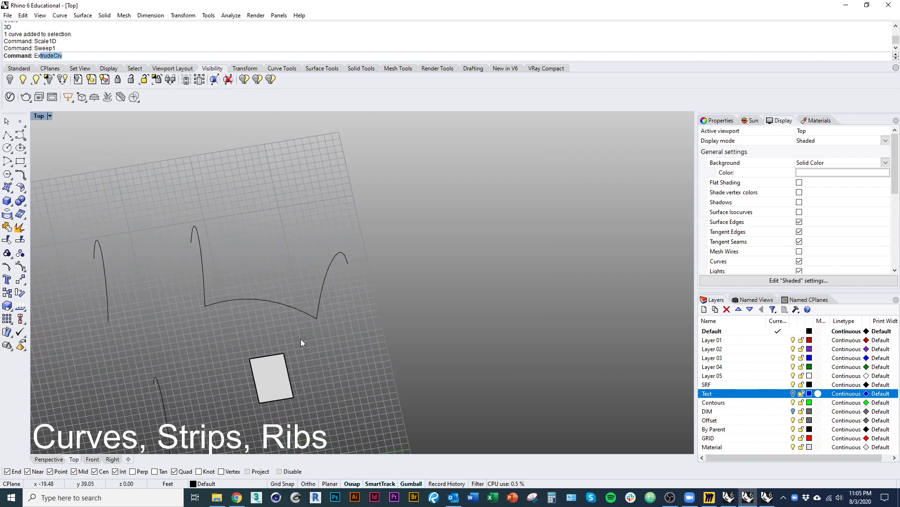
pyautogui.write('trude')
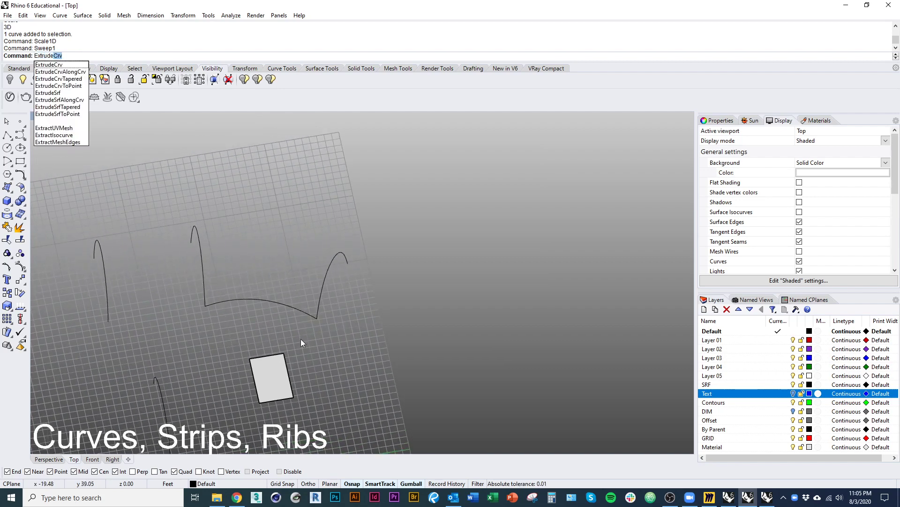
pyautogui.write('CrvAlongCrv')
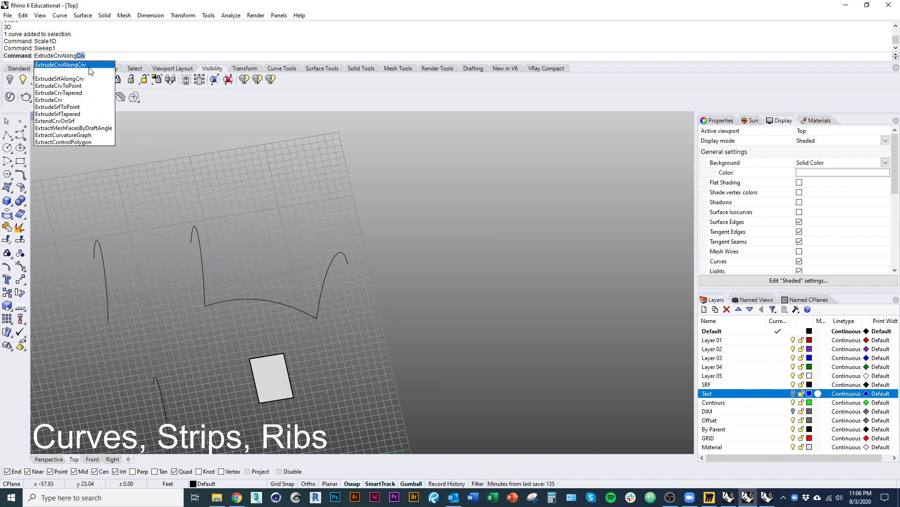
pyautogui.press('Return')
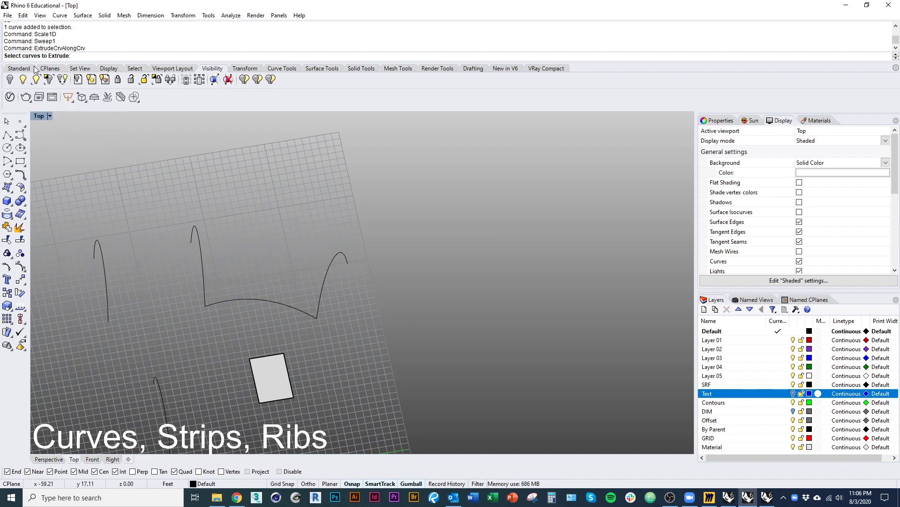
pyautogui.click(202, 270)
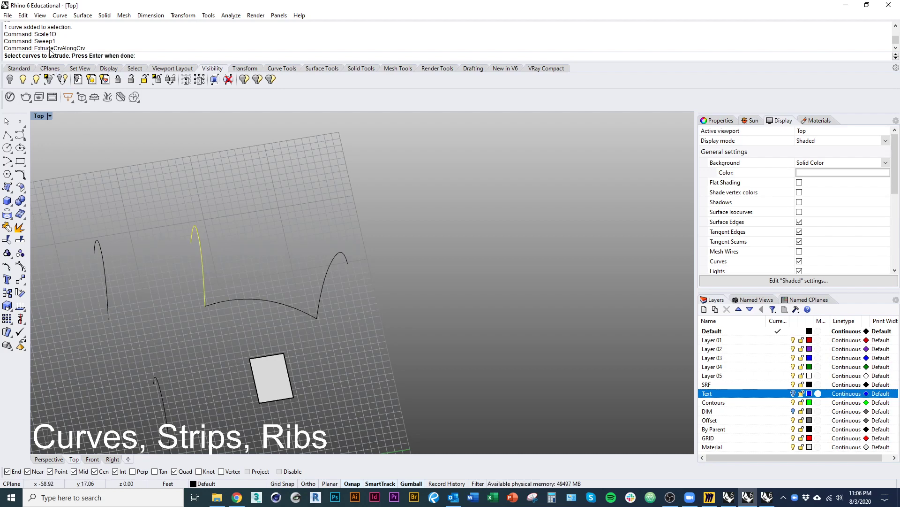
pyautogui.press('Return')
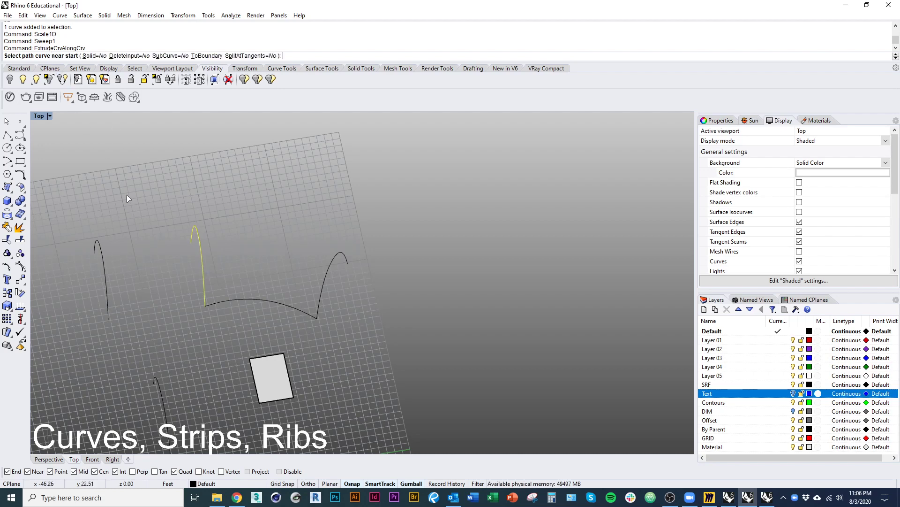
pyautogui.click(220, 305)
pyautogui.moveTo(342, 315); pyautogui.dragTo(280, 271, button='right')
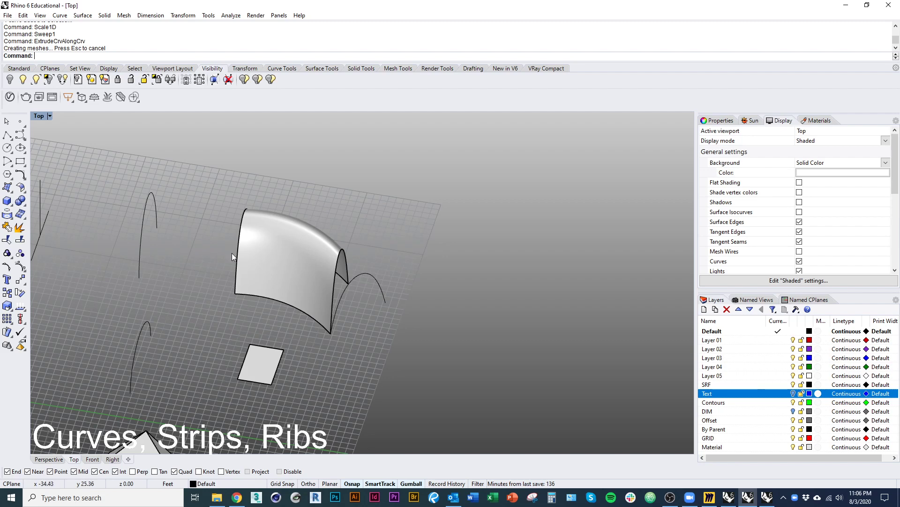
# Step: Delete the surface extruded along the path curve, keeping the two arches and the path
pyautogui.click(337, 262)
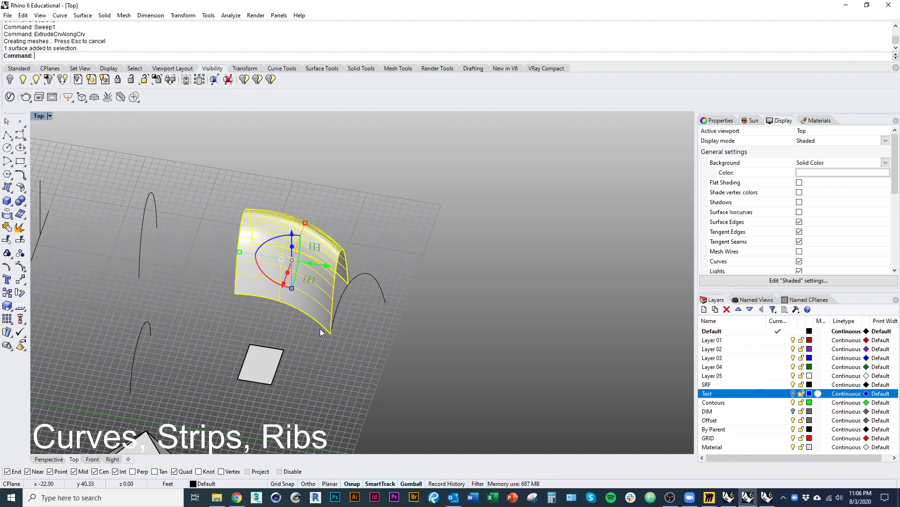
pyautogui.click(324, 362)
pyautogui.moveTo(324, 362); pyautogui.dragTo(279, 325, button='right')
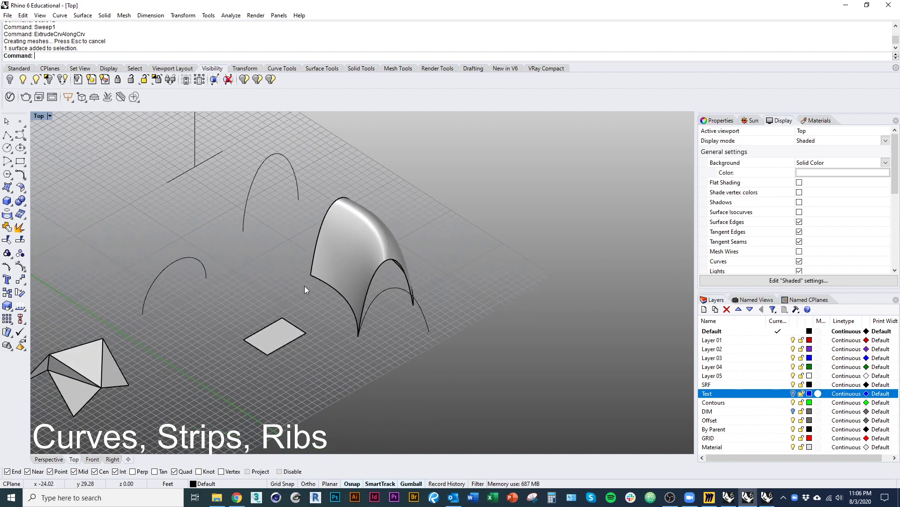
pyautogui.click(351, 307)
pyautogui.write('d')
pyautogui.press('space')
pyautogui.moveTo(322, 358); pyautogui.dragTo(271, 267, button='right')
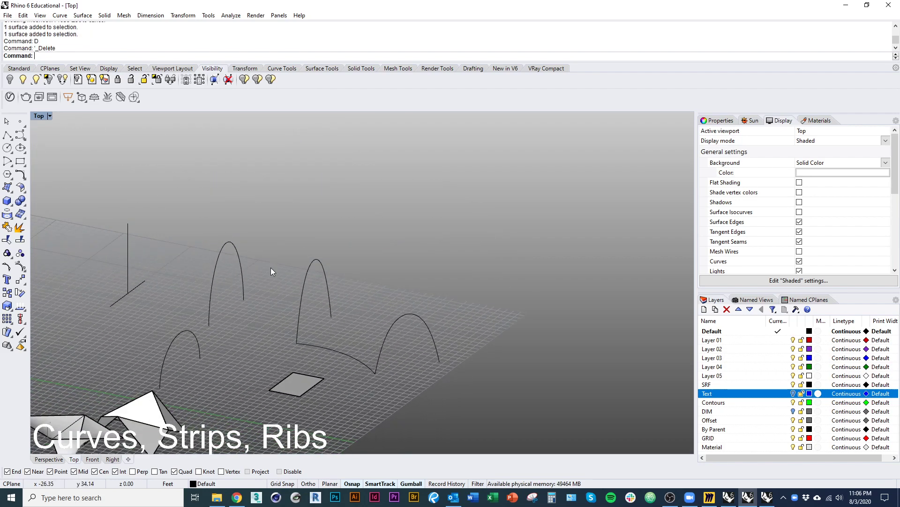
pyautogui.click(309, 269)
pyautogui.click(392, 331)
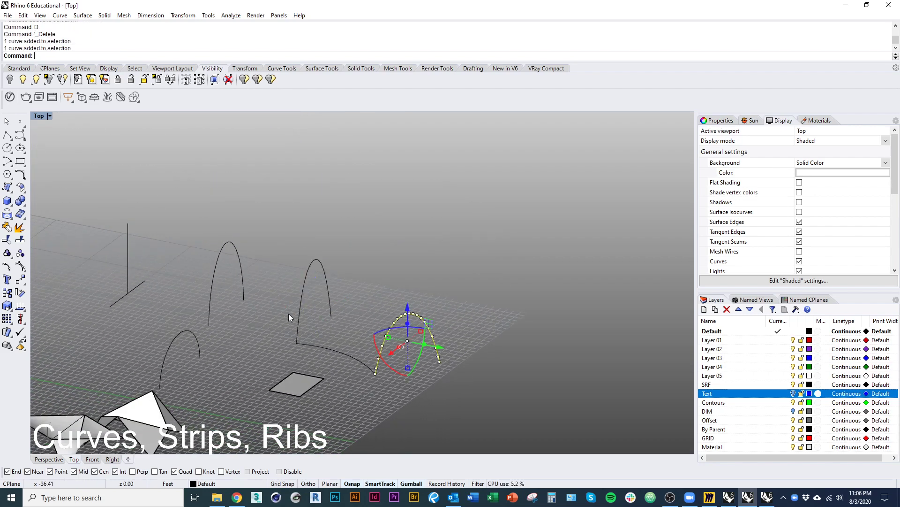
pyautogui.click(423, 282)
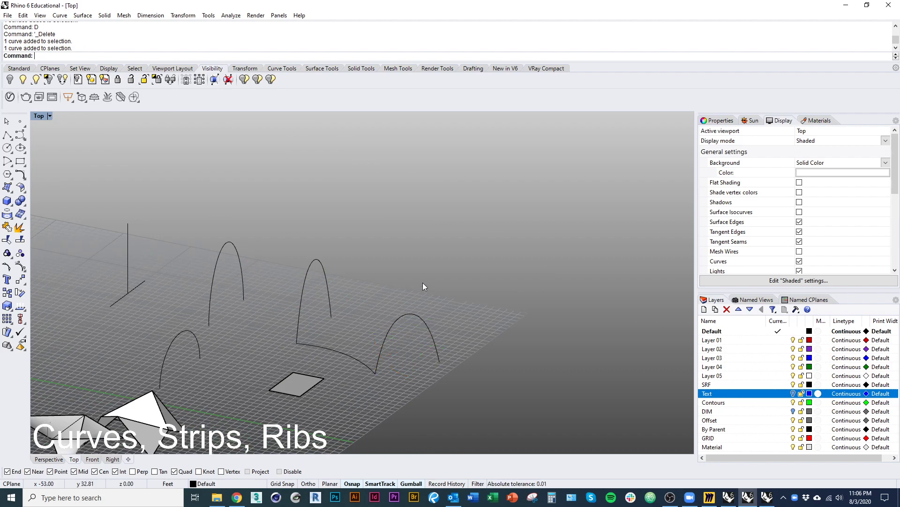
pyautogui.write('Sweep')
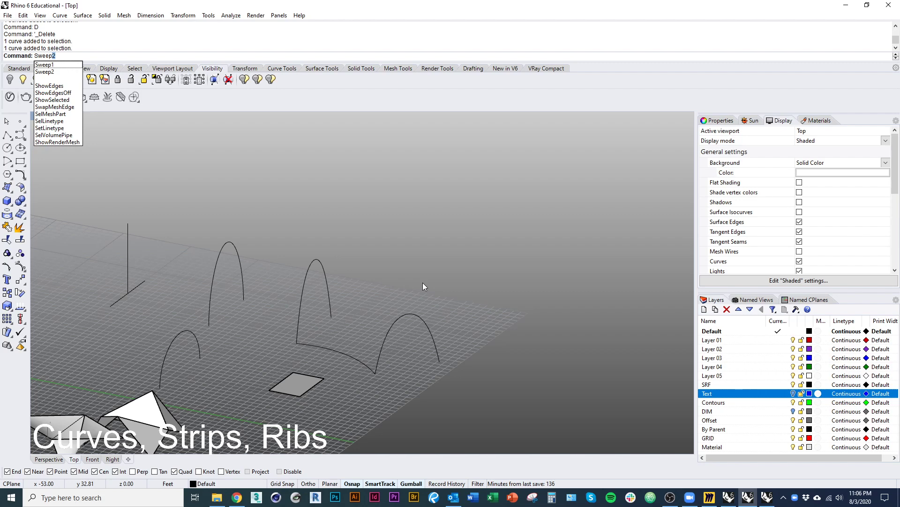
pyautogui.write('2')
pyautogui.press('Return')
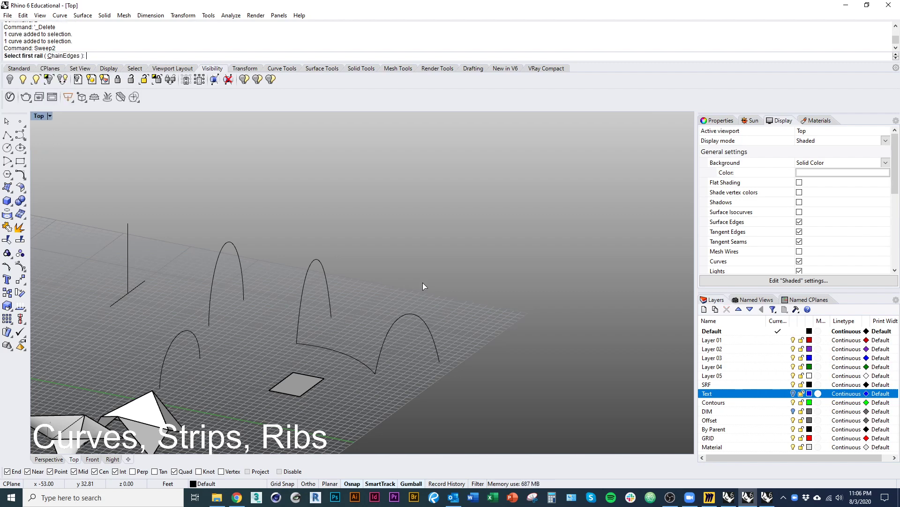
pyautogui.moveTo(423, 282); pyautogui.dragTo(308, 331, button='right')
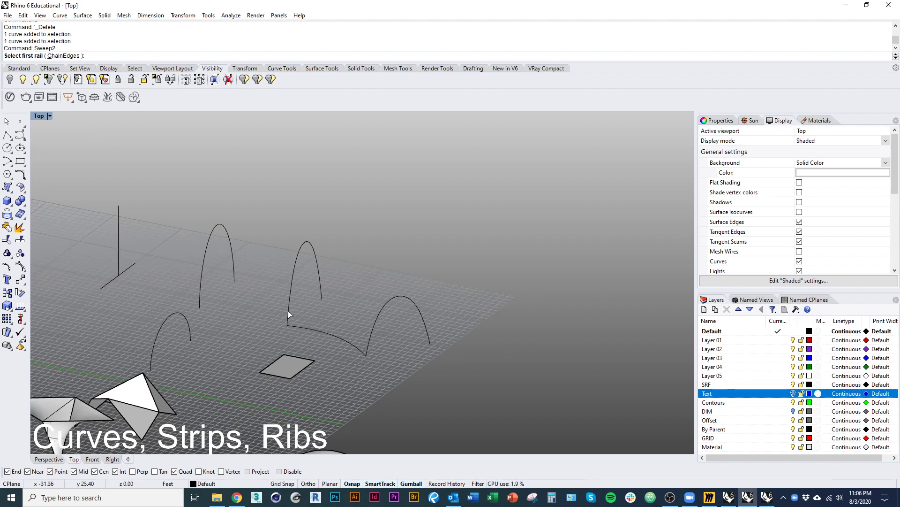
pyautogui.press('Escape')
# Step: Sweep both arches along the path curve with Sweep1, using the Freeform frame style and unchanged cross sections
pyautogui.write('Sweep1')
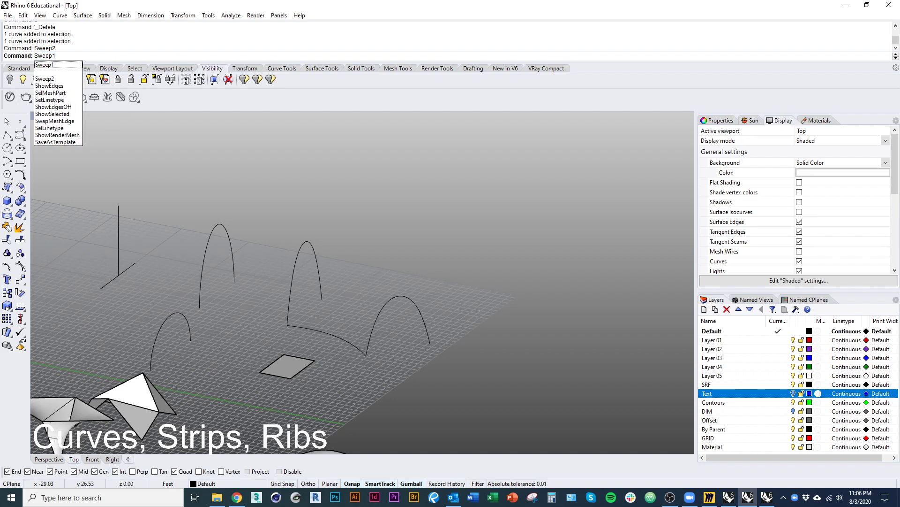
pyautogui.press('Return')
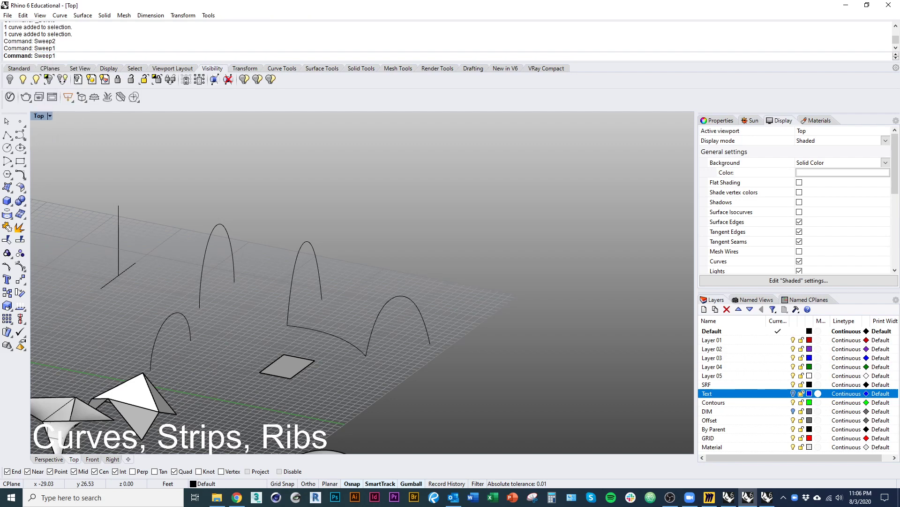
pyautogui.click(294, 331)
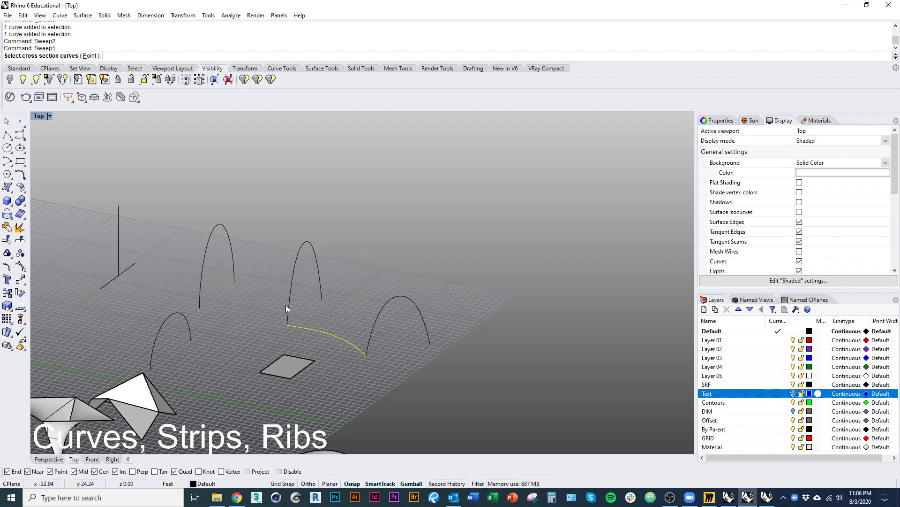
pyautogui.click(286, 308)
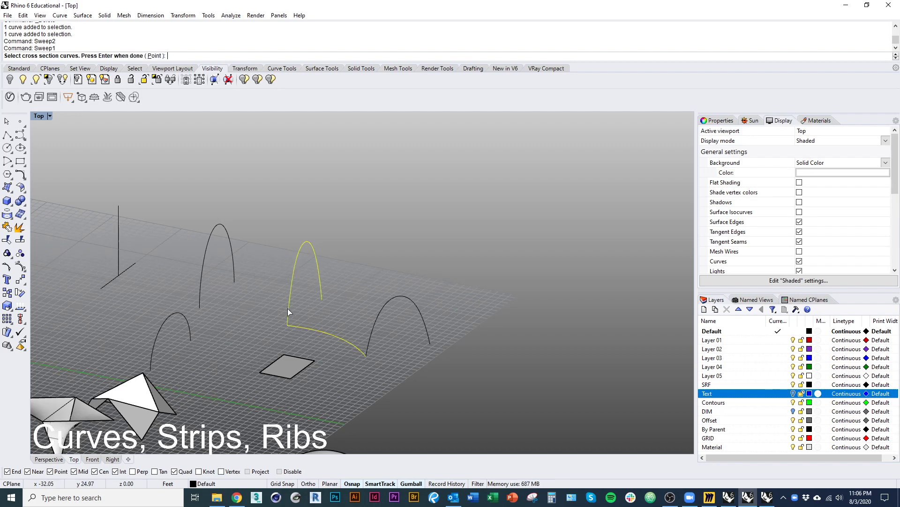
pyautogui.click(371, 333)
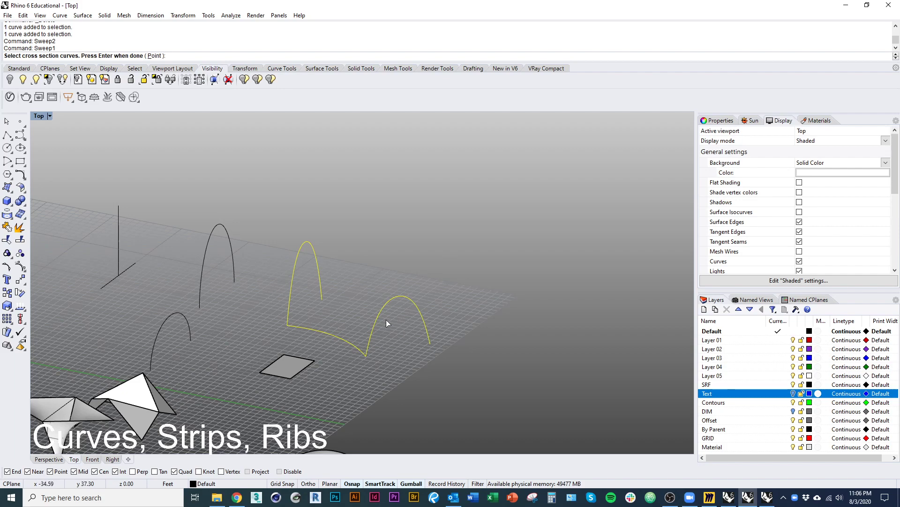
pyautogui.press('Return')
pyautogui.moveTo(387, 371); pyautogui.dragTo(280, 320, button='right')
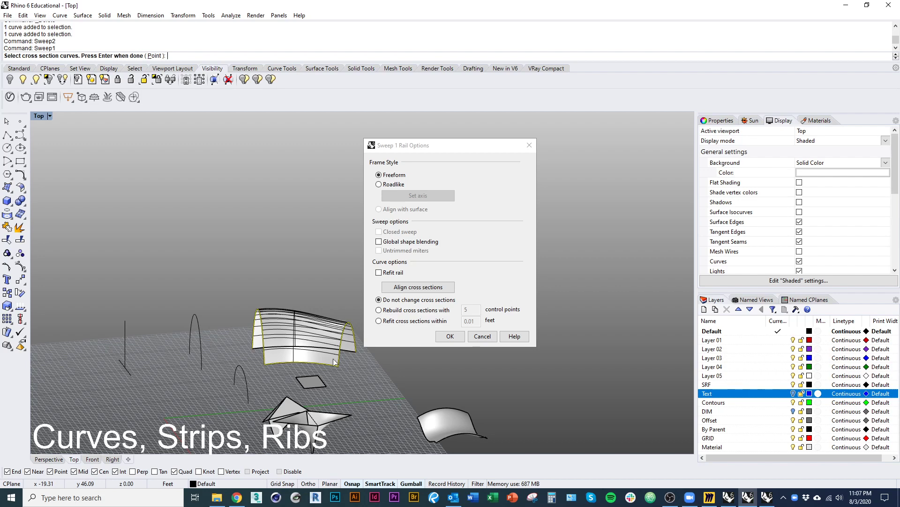
pyautogui.click(450, 337)
pyautogui.moveTo(398, 380); pyautogui.dragTo(360, 347, button='right')
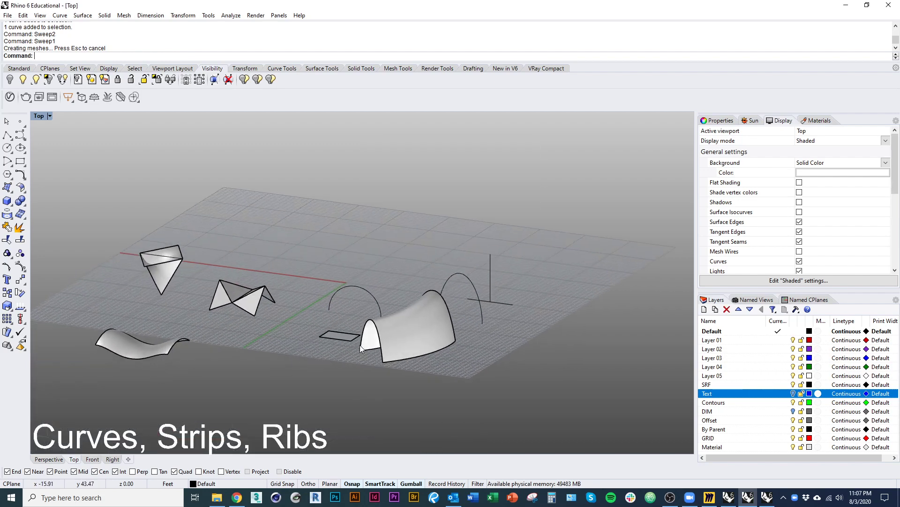
# Step: Delete the swept surface between the two arches, leaving the arches and the path curve
pyautogui.scroll(5, 393, 331)
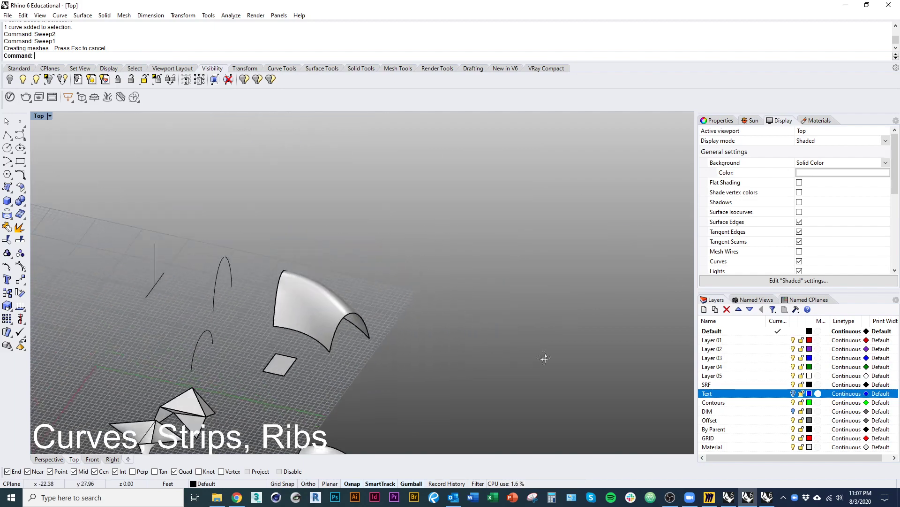
pyautogui.scroll(3, 319, 330)
pyautogui.click(277, 286)
pyautogui.write('d')
pyautogui.press('Return')
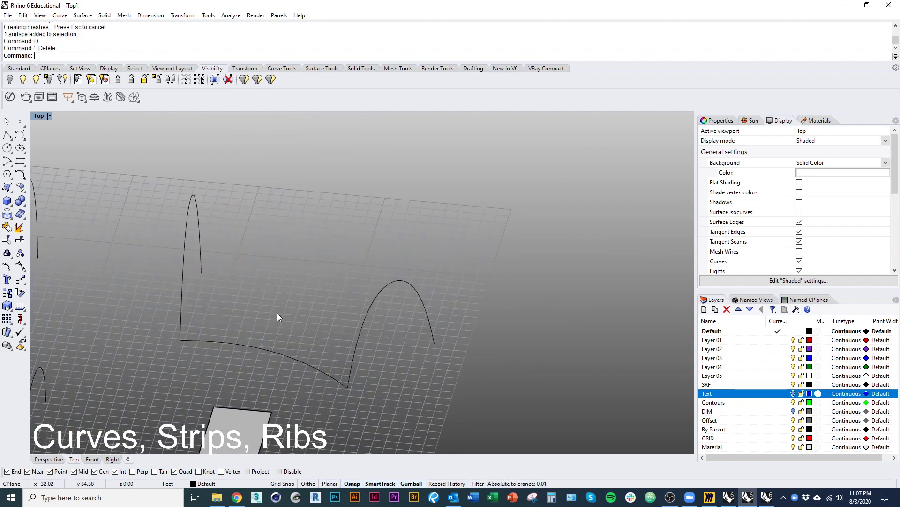
# Step: Draw an interpolated curve joining the free ends of the two arches, bowed outward through one middle point
pyautogui.scroll(-3, 313, 337)
pyautogui.click(20, 135)
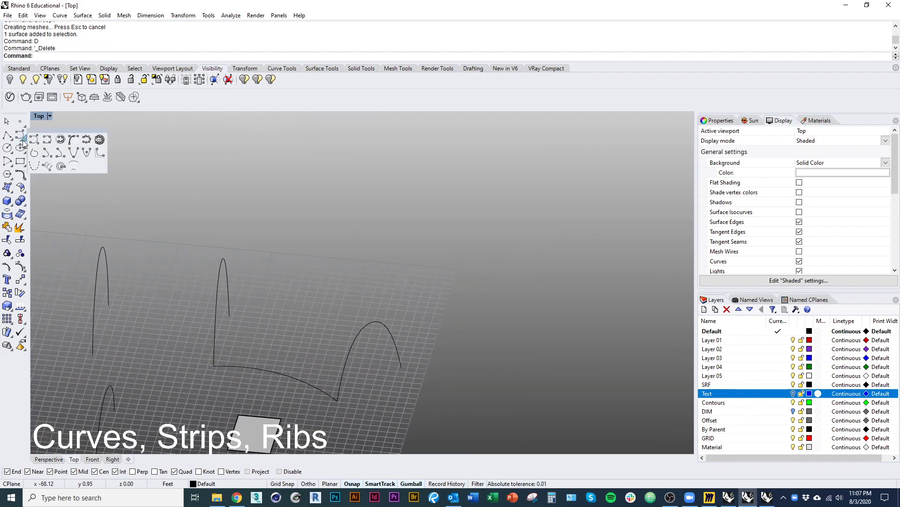
pyautogui.click(46, 140)
pyautogui.click(249, 329)
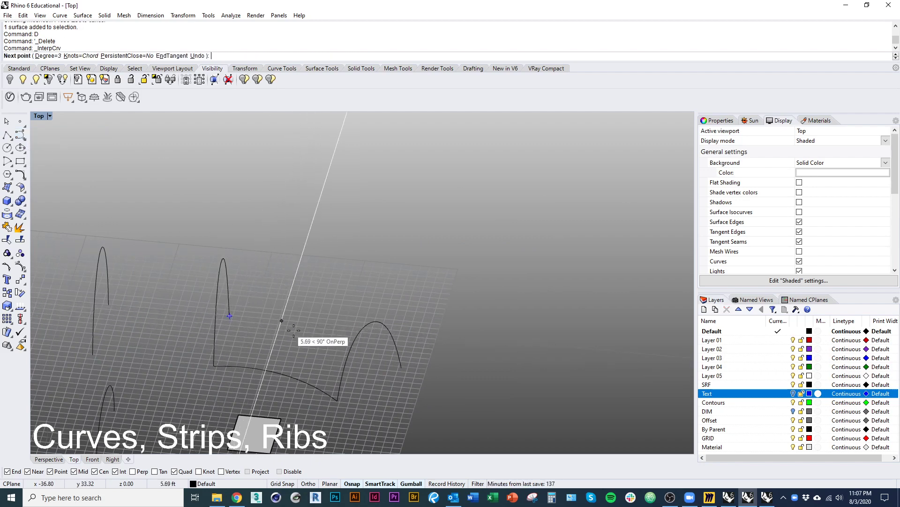
pyautogui.scroll(3, 300, 358)
pyautogui.click(225, 358)
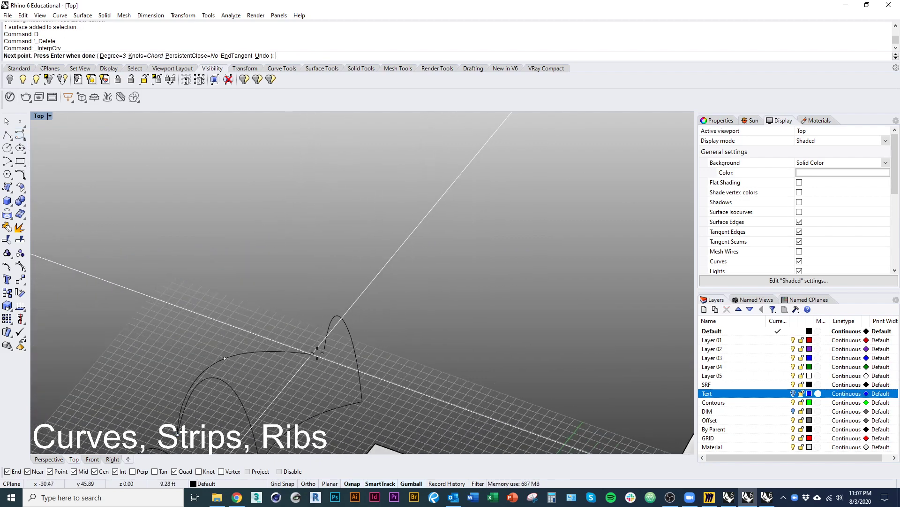
pyautogui.click(326, 349)
pyautogui.press('Return')
# Step: Sweep both arches along the new curve and the original path with Sweep2, using unchanged cross sections, and select the resulting surface
pyautogui.moveTo(312, 370); pyautogui.dragTo(268, 397, button='right')
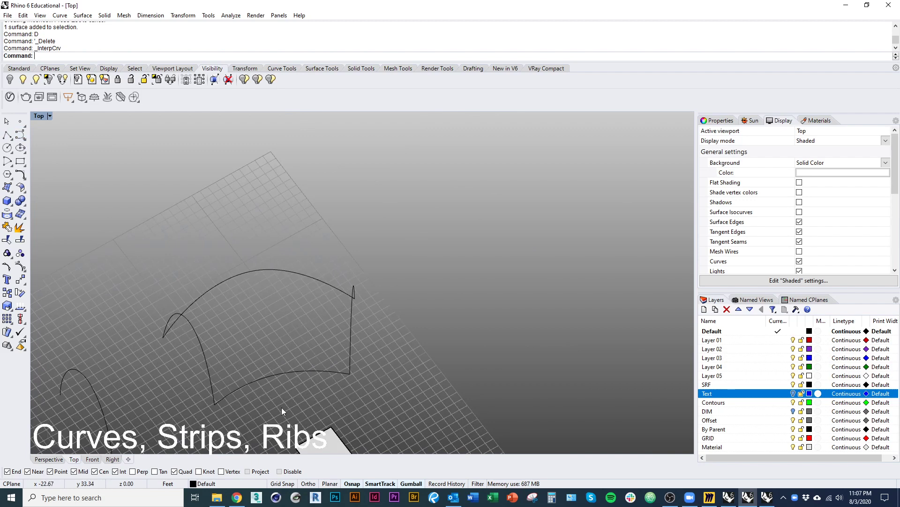
pyautogui.write('Sweep2')
pyautogui.press('Return')
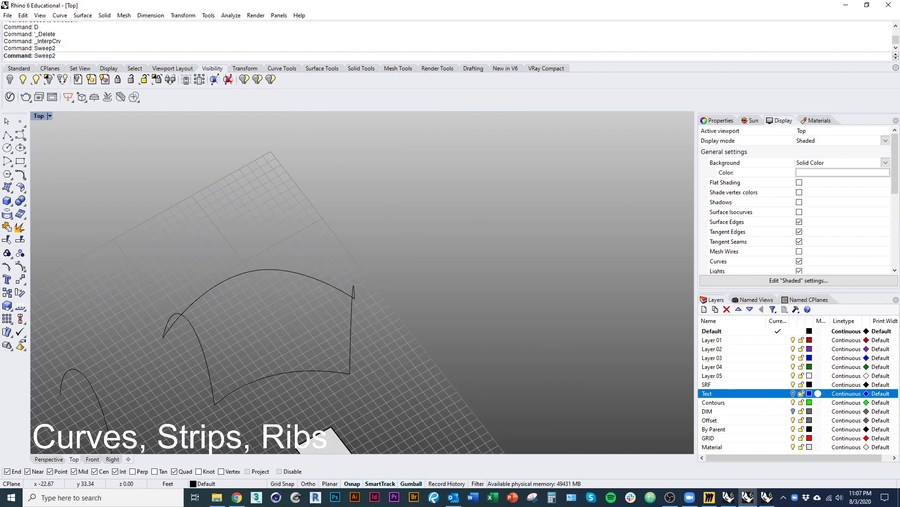
pyautogui.moveTo(280, 408); pyautogui.dragTo(216, 345, button='right')
pyautogui.click(206, 317)
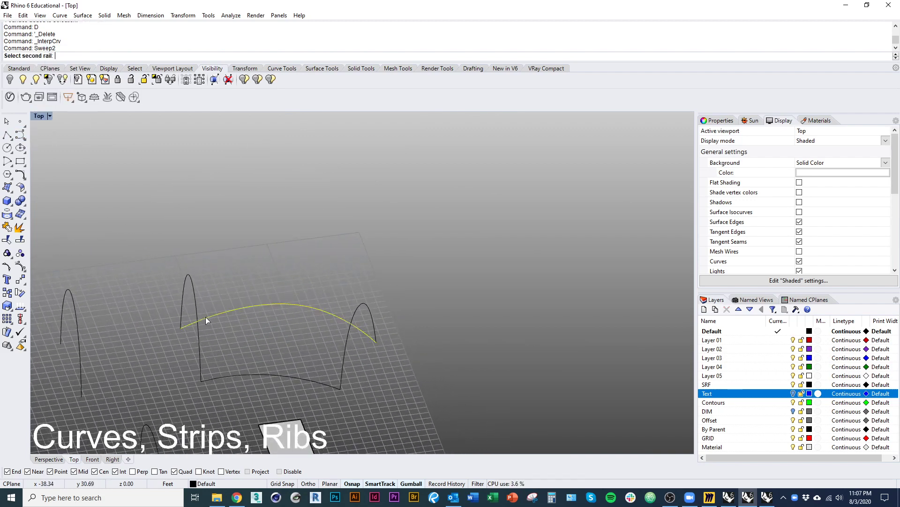
pyautogui.click(255, 374)
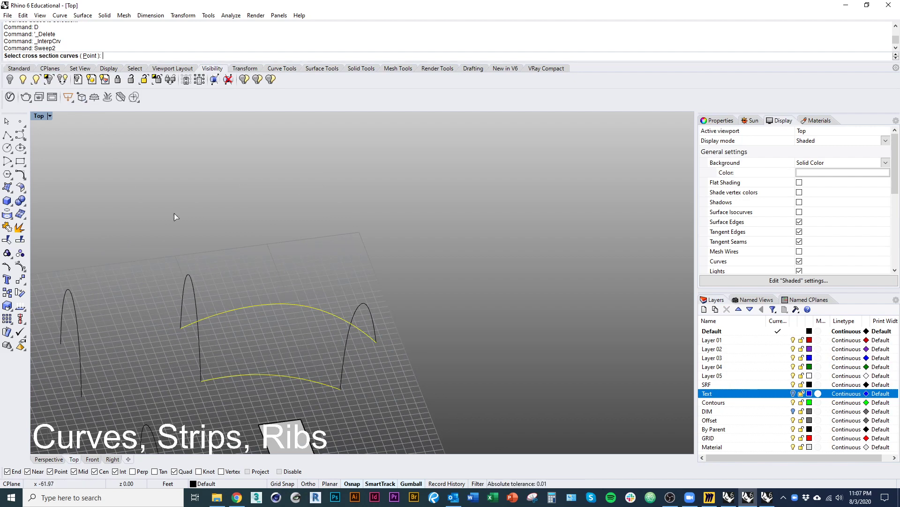
pyautogui.click(181, 304)
pyautogui.click(370, 315)
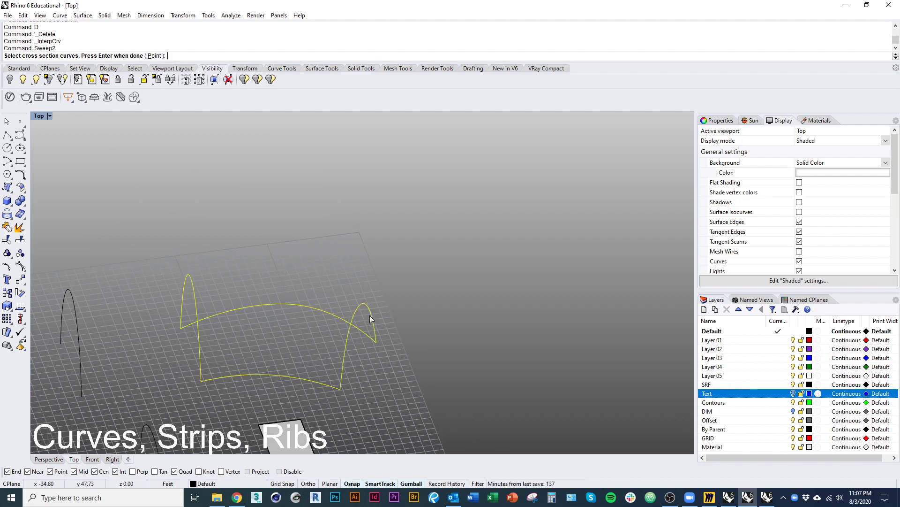
pyautogui.rightClick(370, 397)
pyautogui.moveTo(365, 402); pyautogui.dragTo(577, 372, button='right')
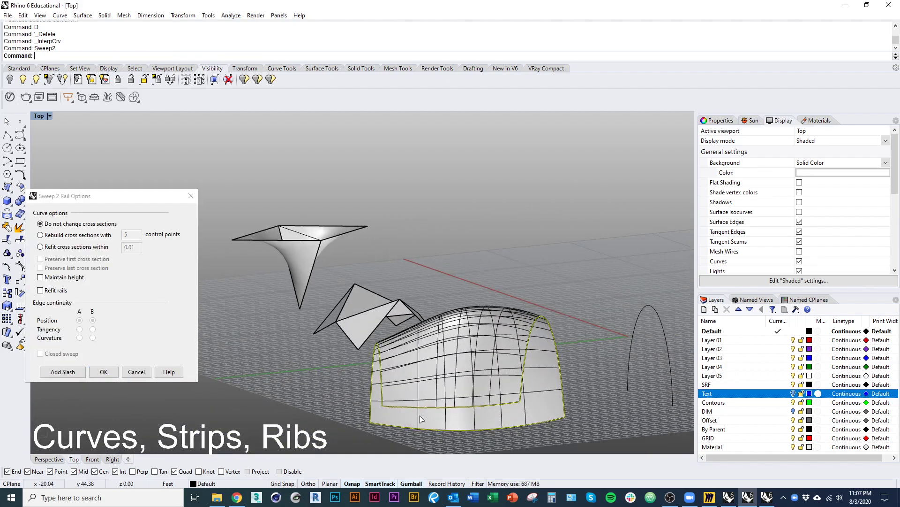
pyautogui.moveTo(475, 377)
pyautogui.mouseDown(button='right')
pyautogui.moveTo(414, 374)
pyautogui.moveTo(526, 401)
pyautogui.moveTo(346, 362)
pyautogui.mouseUp(button='right')
pyautogui.press('Return')
pyautogui.click(241, 291)
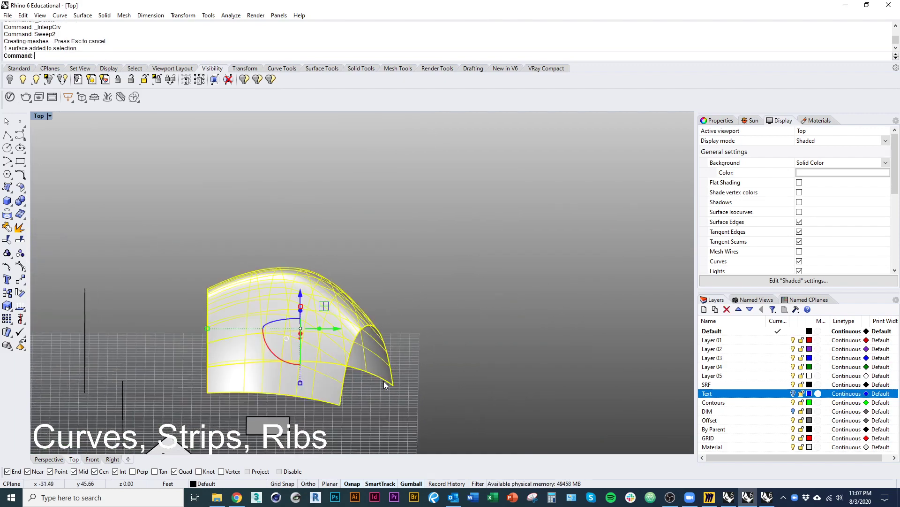
# Step: Undo the recent edits back past the Sweep2 surface and interpolated curve to restore the earlier vault surface
pyautogui.moveTo(241, 291); pyautogui.dragTo(336, 326, button='right')
pyautogui.write('d')
pyautogui.press('Return')
pyautogui.hotkey('ctrl', 'z')
pyautogui.hotkey('ctrl', 'z')
pyautogui.hotkey('ctrl', 'z')
pyautogui.hotkey('ctrl', 'z')
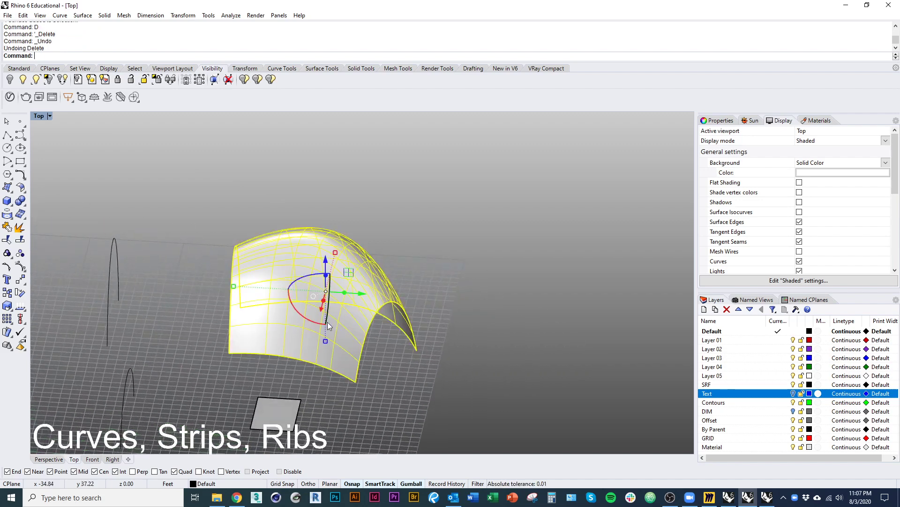
# Step: Preview isocurve extraction on the vault surface in the V direction and in the U direction
pyautogui.click(402, 415)
pyautogui.moveTo(401, 415); pyautogui.dragTo(339, 367, button='right')
pyautogui.click(337, 362)
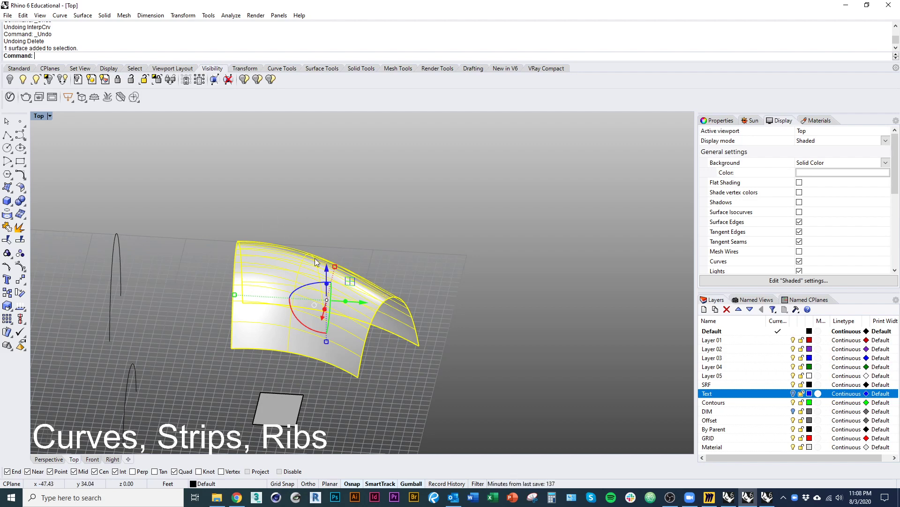
pyautogui.write('Extr')
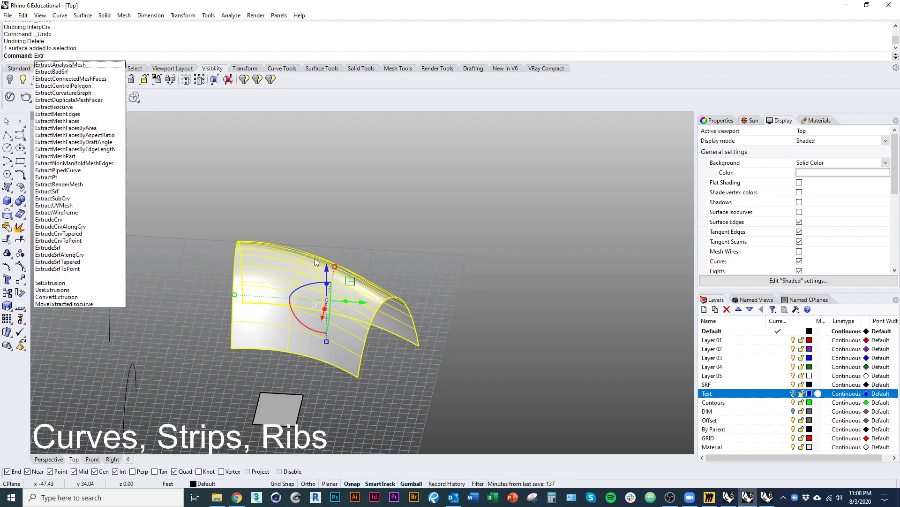
pyautogui.write('actIsocurve')
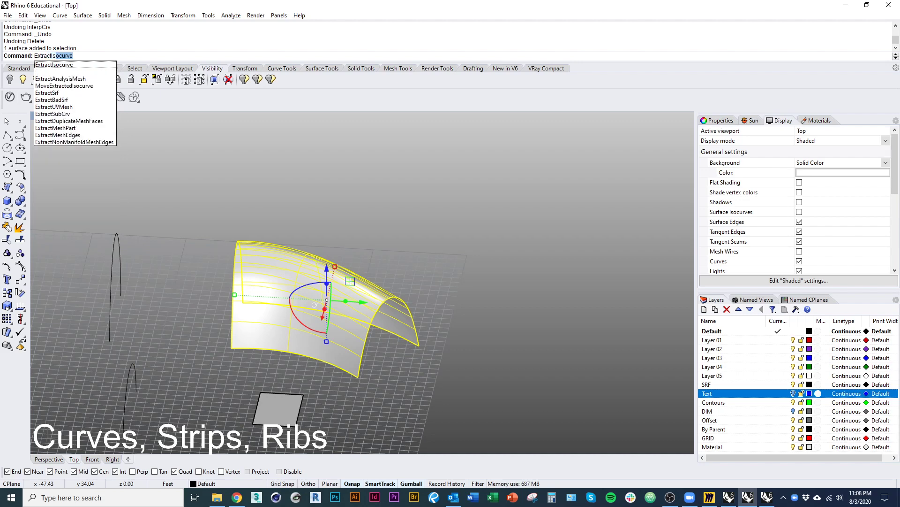
pyautogui.press('Return')
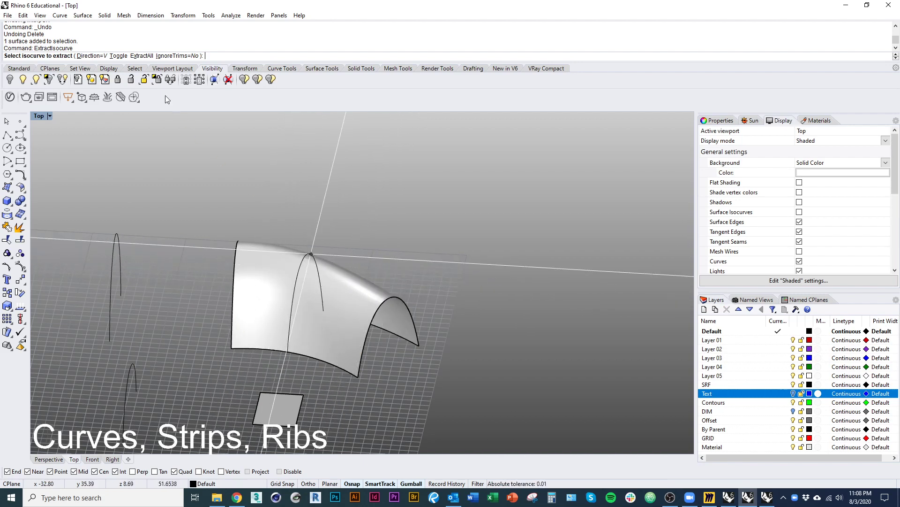
pyautogui.click(87, 56)
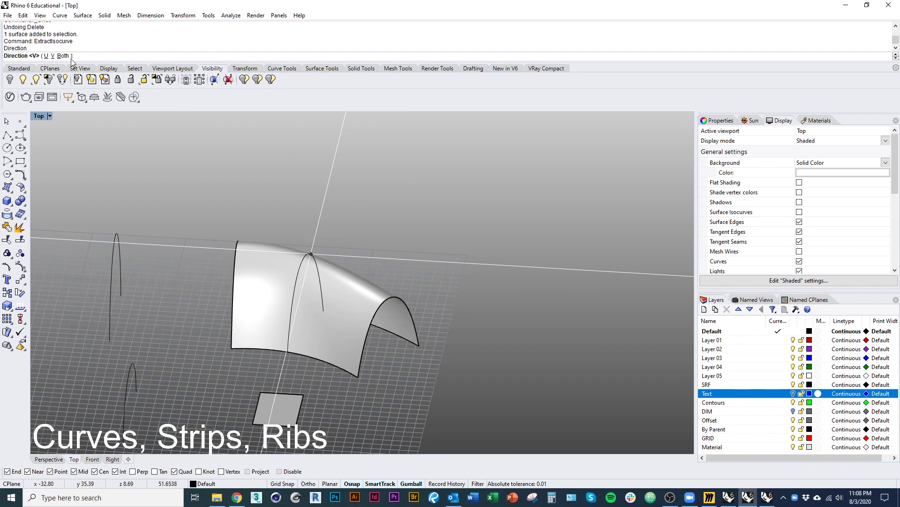
pyautogui.click(53, 56)
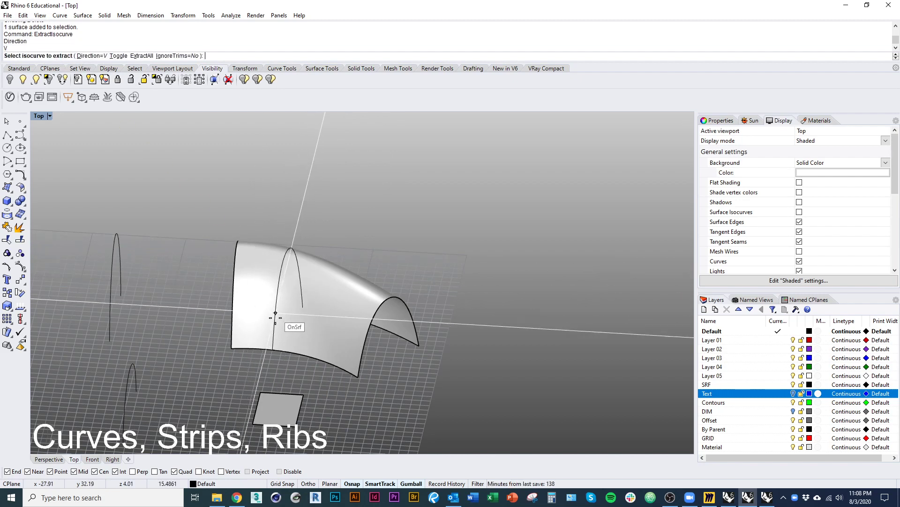
pyautogui.click(91, 55)
pyautogui.click(45, 56)
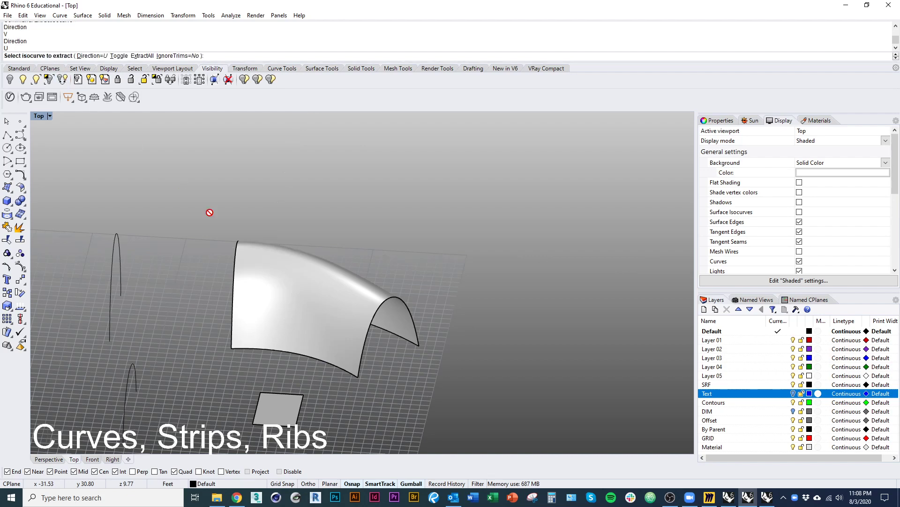
pyautogui.moveTo(322, 298); pyautogui.dragTo(476, 305, button='right')
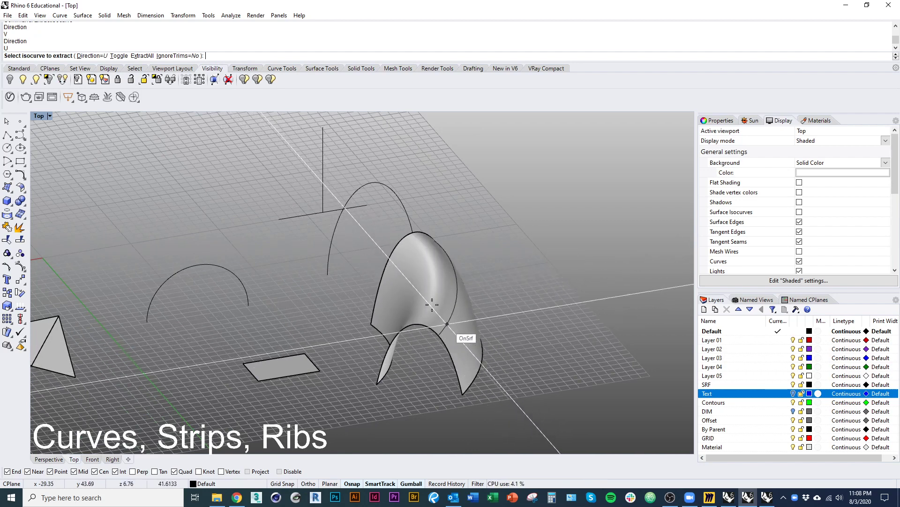
pyautogui.moveTo(413, 296); pyautogui.dragTo(429, 314, button='right')
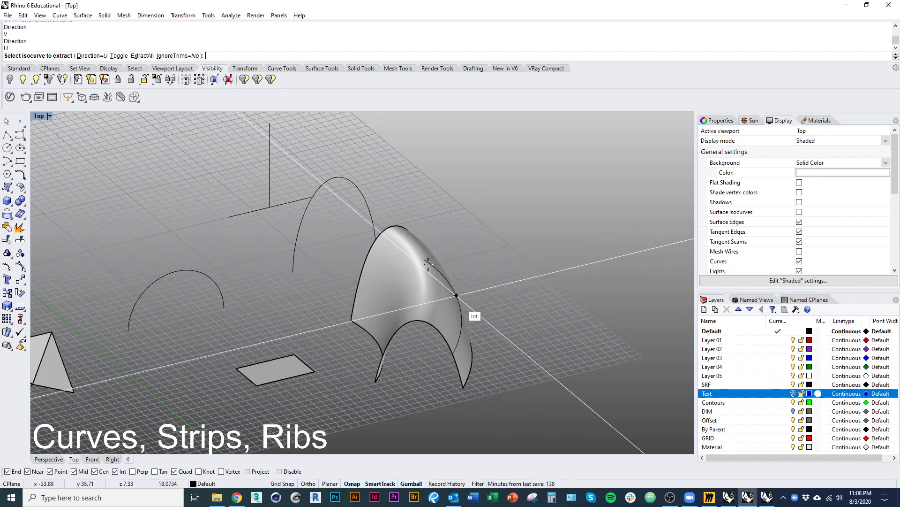
pyautogui.press('Escape')
# Step: Divide the vault's near base curve into 6 segments with points at the divisions
pyautogui.moveTo(392, 298); pyautogui.dragTo(458, 337, button='right')
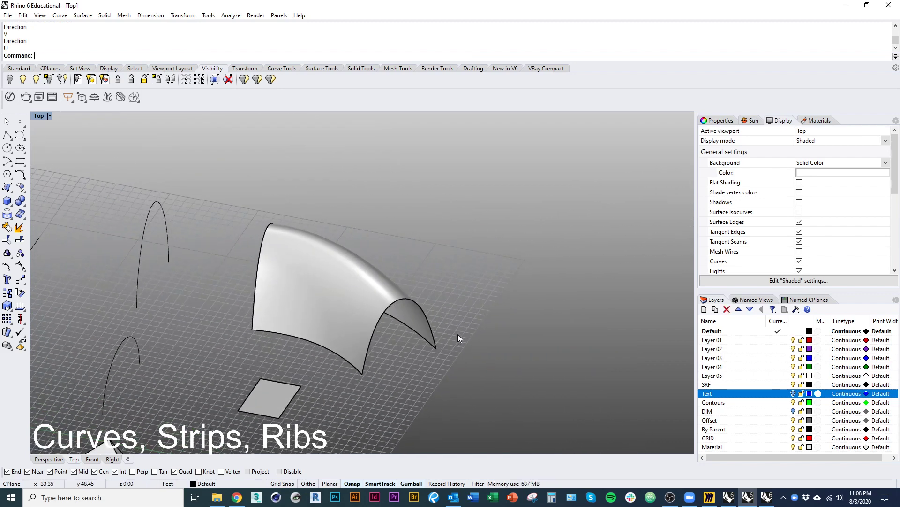
pyautogui.write('Divide')
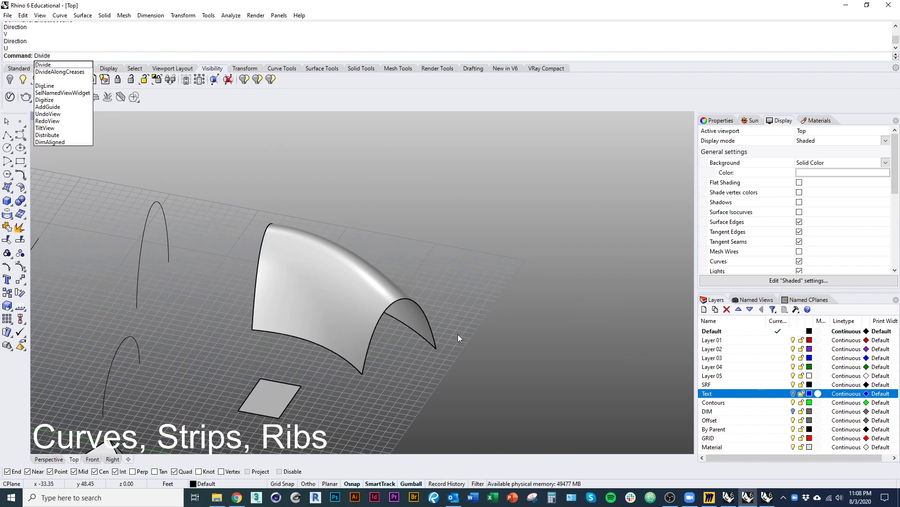
pyautogui.press('Return')
pyautogui.click(270, 332)
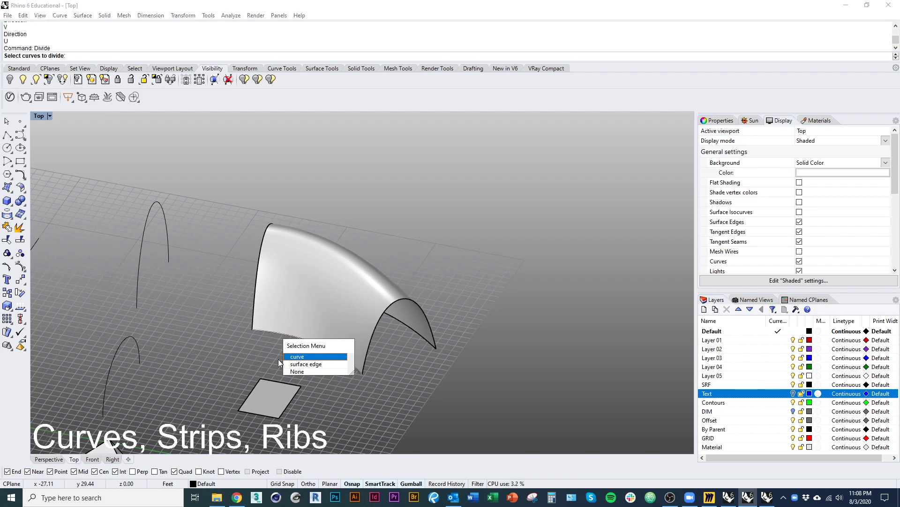
pyautogui.click(278, 358)
pyautogui.press('Return')
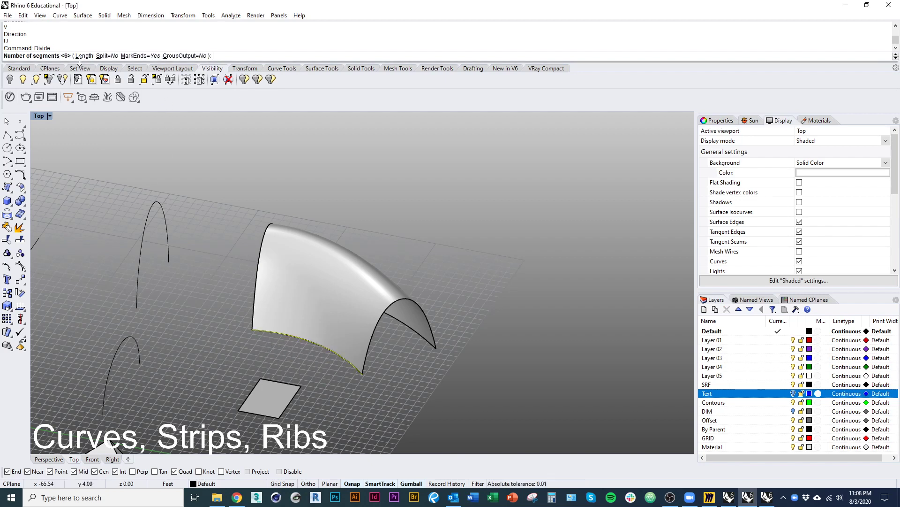
pyautogui.press('Return')
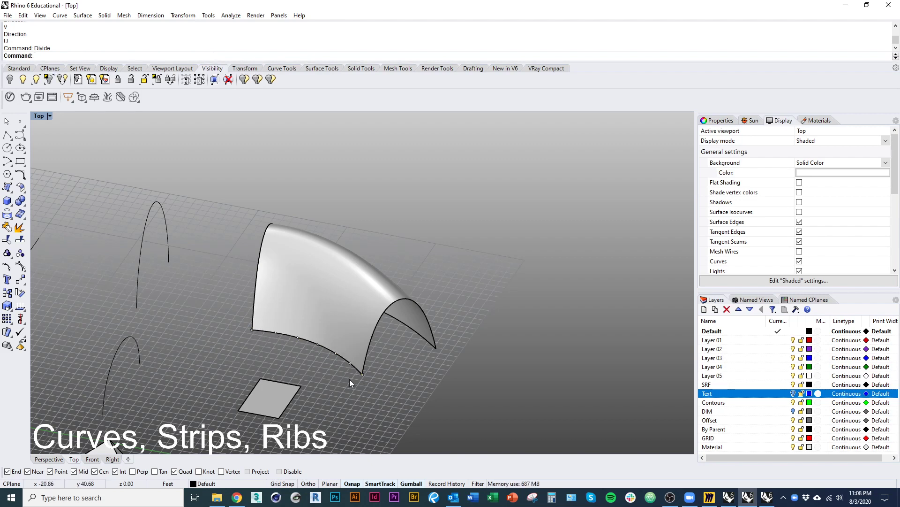
# Step: Divide the arch curve at the vault's open end into 6 segments
pyautogui.press('Return')
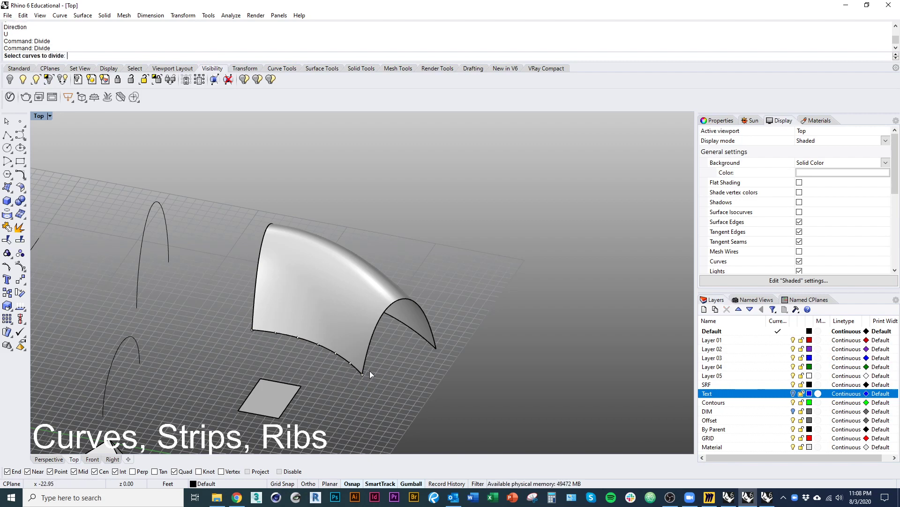
pyautogui.click(368, 358)
pyautogui.click(399, 379)
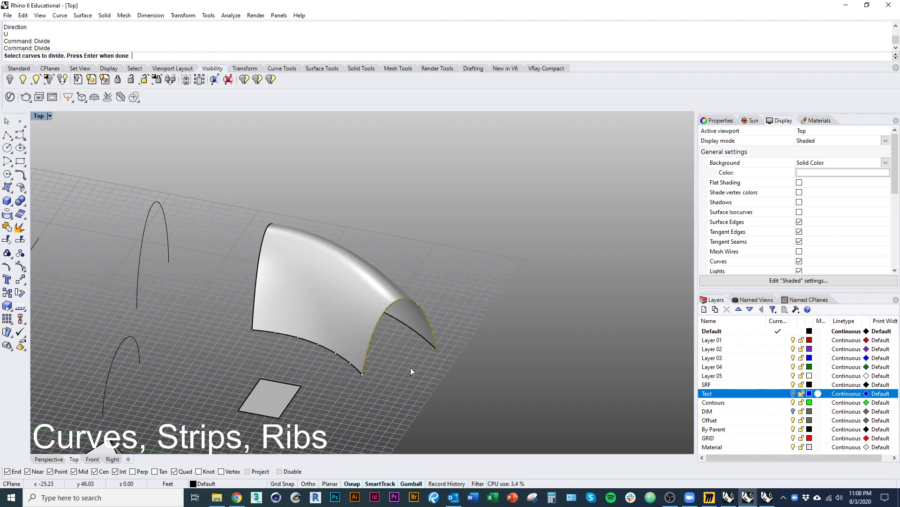
pyautogui.press('Return')
pyautogui.press('Return')
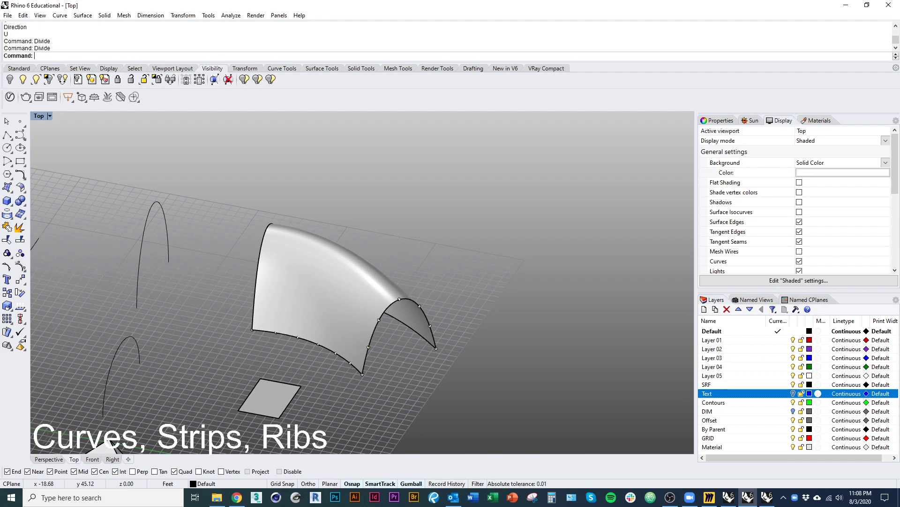
# Step: Pick U-direction isocurves on the vault surface at each inner division point of the end arch, with the Int snap off
pyautogui.write('ExtractIsocurve')
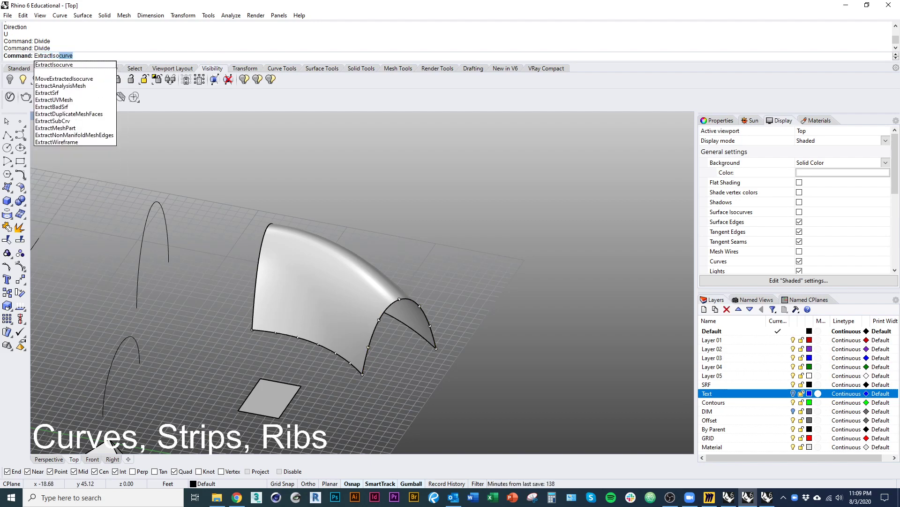
pyautogui.press('Return')
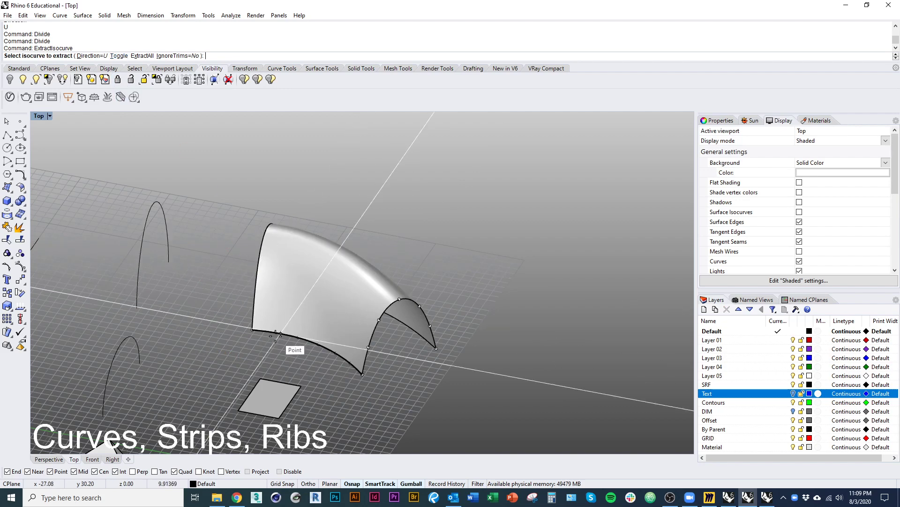
pyautogui.click(370, 348)
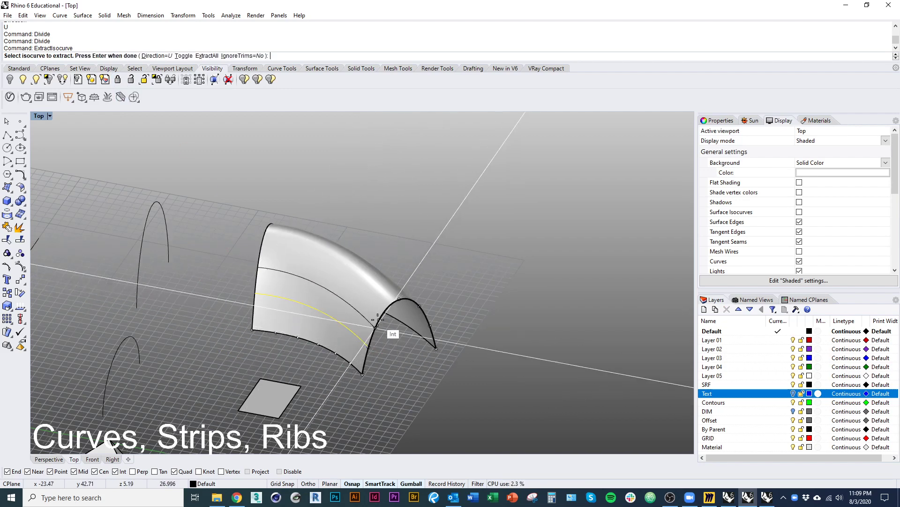
pyautogui.click(401, 298)
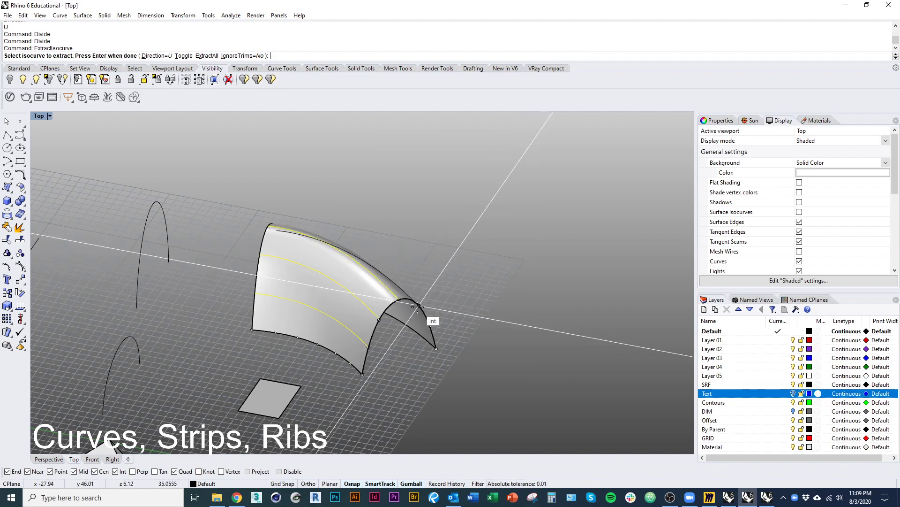
pyautogui.moveTo(418, 306); pyautogui.dragTo(406, 381, button='right')
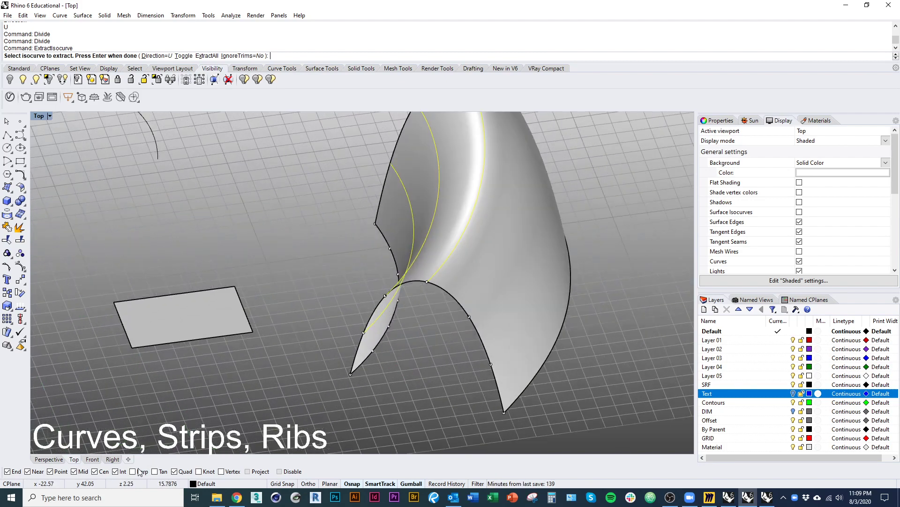
pyautogui.click(115, 471)
pyautogui.click(491, 364)
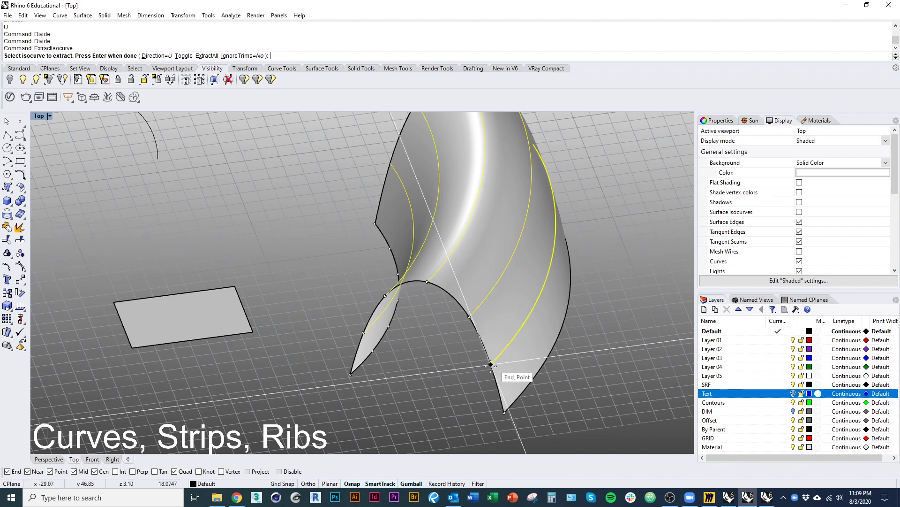
# Step: Add V-direction isocurves at the five inner division points of the base curve and finish the extraction
pyautogui.moveTo(342, 368); pyautogui.dragTo(488, 366, button='right')
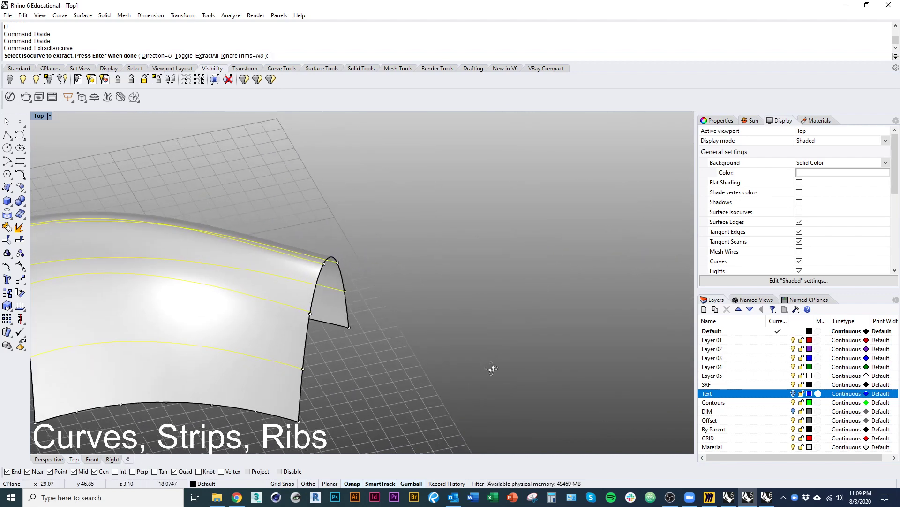
pyautogui.click(157, 56)
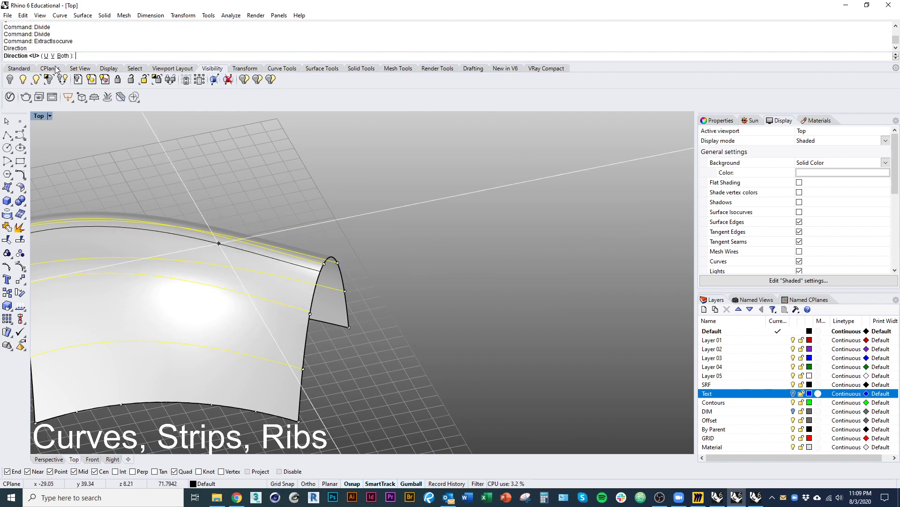
pyautogui.click(53, 55)
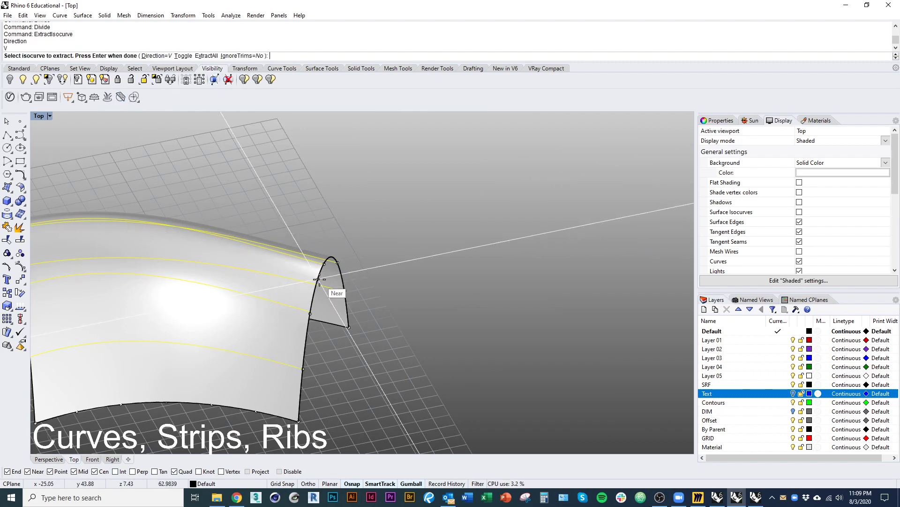
pyautogui.click(257, 409)
pyautogui.click(212, 404)
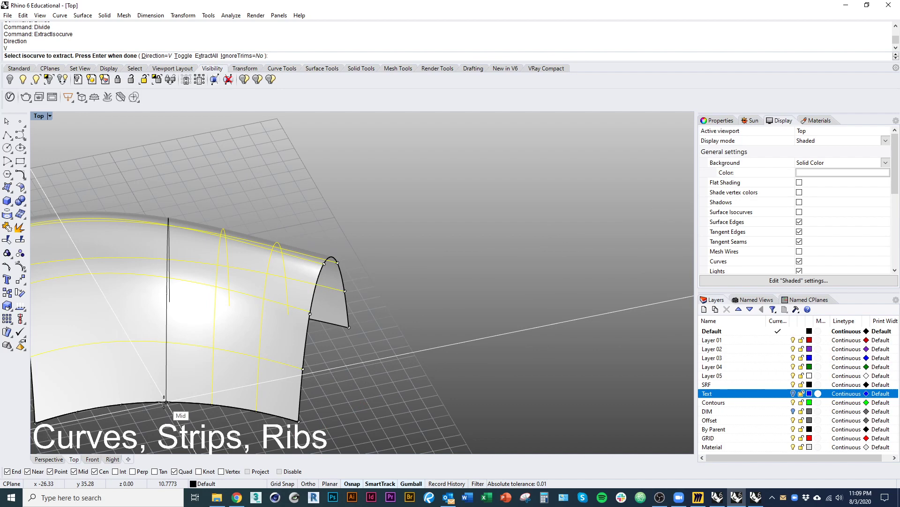
pyautogui.click(166, 402)
pyautogui.click(121, 404)
pyautogui.click(77, 411)
pyautogui.press('Return')
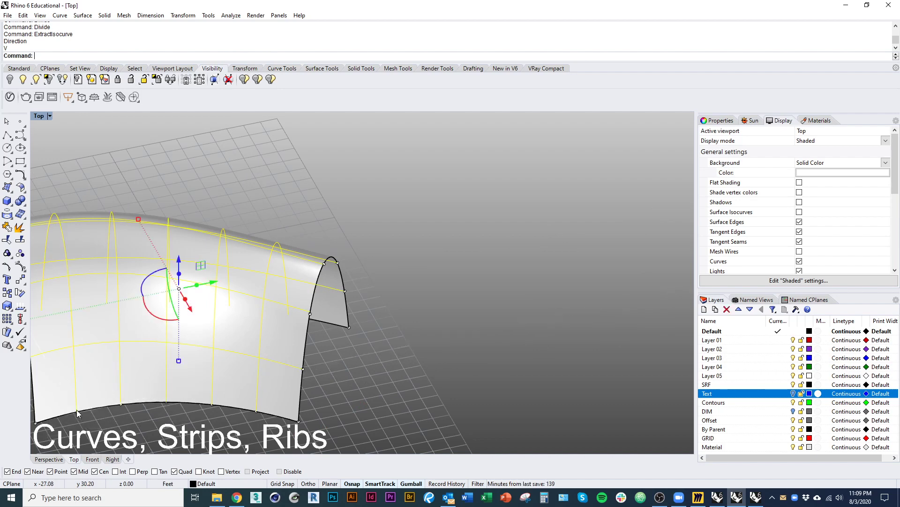
# Step: Delete the vault surface, keeping only the extracted rib curves and division points
pyautogui.press('Escape')
pyautogui.click(99, 395)
pyautogui.write('d')
pyautogui.press('Return')
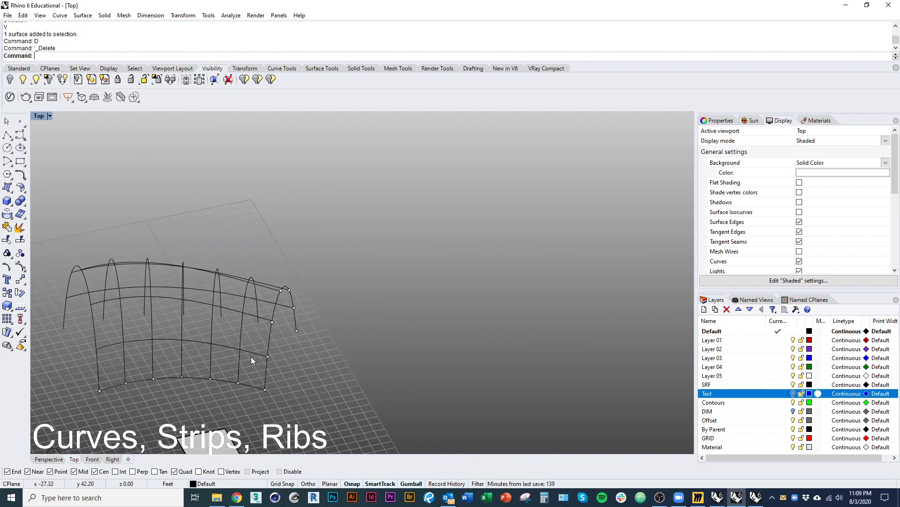
# Step: Copy the front end arch of the rib grid from its base endpoint to the empty area beyond the shell surfaces
pyautogui.moveTo(252, 356); pyautogui.dragTo(138, 326, button='right')
pyautogui.moveTo(289, 401); pyautogui.dragTo(364, 212, button='right')
pyautogui.moveTo(346, 110); pyautogui.dragTo(365, 401, button='right')
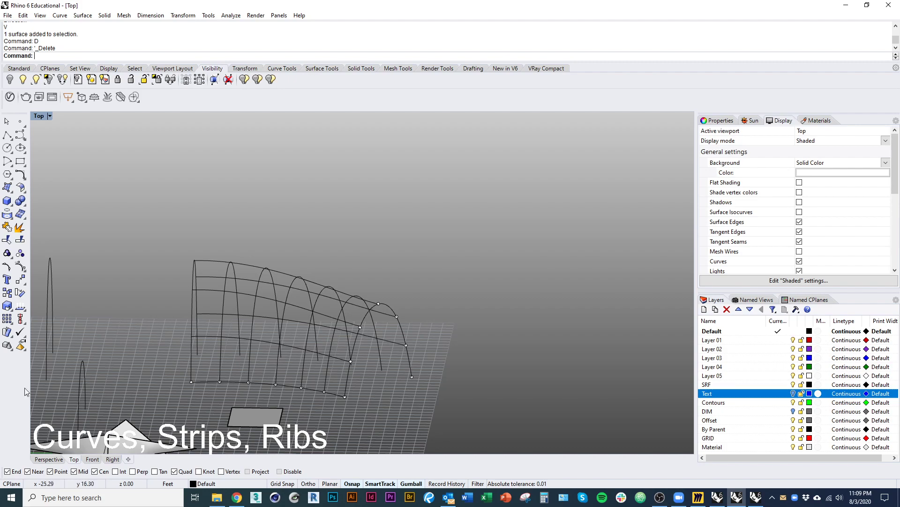
pyautogui.keyDown('shift'); pyautogui.moveTo(241, 351); pyautogui.dragTo(489, 248, button='right'); pyautogui.keyUp('shift')
pyautogui.scroll(-7, 465, 279)
pyautogui.moveTo(441, 302); pyautogui.dragTo(540, 356, button='right')
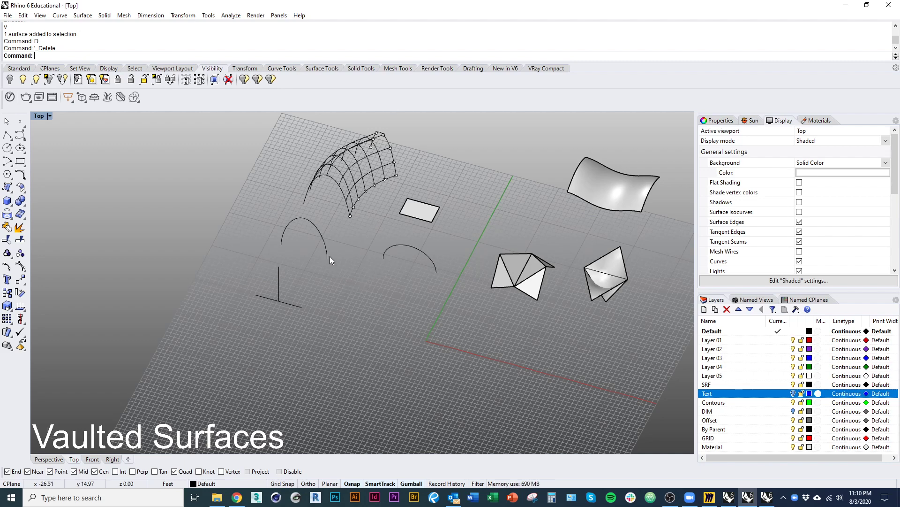
pyautogui.click(342, 197)
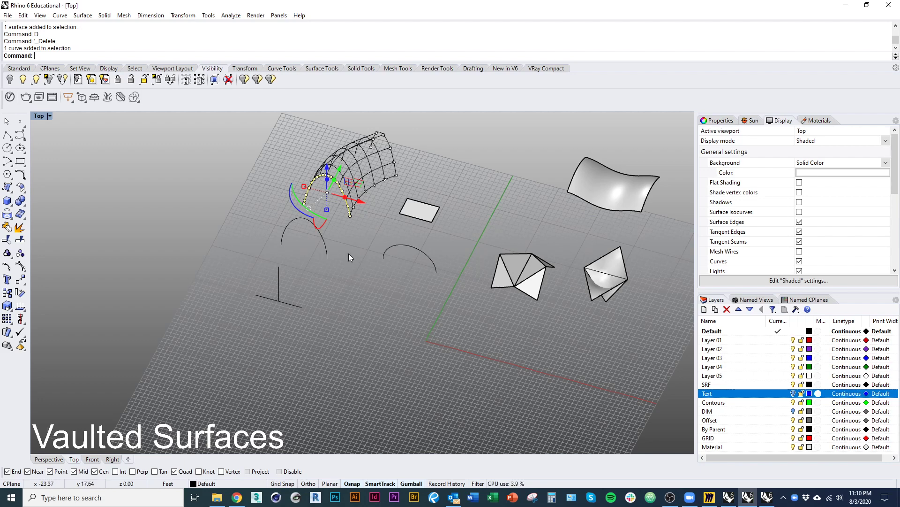
pyautogui.write('copy')
pyautogui.press('Return')
pyautogui.click(350, 216)
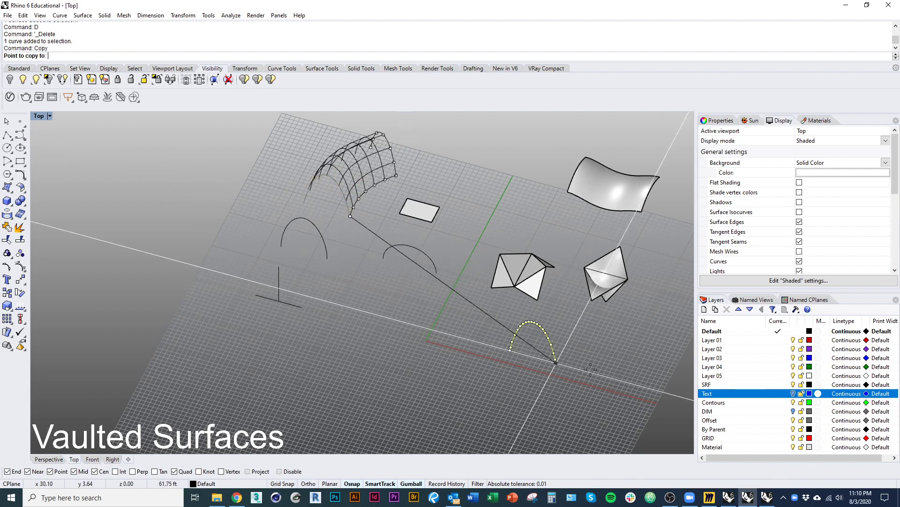
pyautogui.keyDown('shift'); pyautogui.moveTo(579, 367); pyautogui.dragTo(359, 328, button='right'); pyautogui.keyUp('shift')
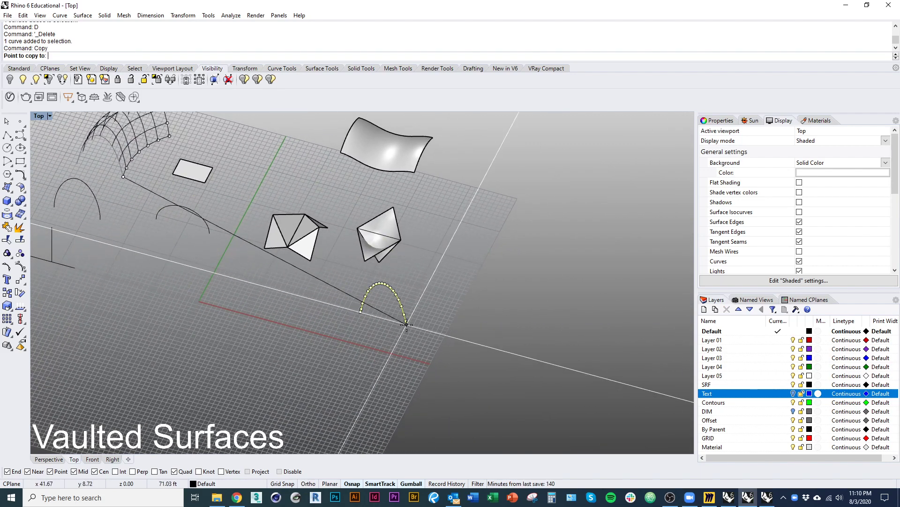
pyautogui.click(487, 334)
pyautogui.press('Return')
# Step: Rotate a copy of the new arch 90 degrees about its base endpoint farthest from the shell surfaces, keeping the original
pyautogui.keyDown('ctrl'); pyautogui.keyDown('shift'); pyautogui.moveTo(485, 396); pyautogui.dragTo(251, 392, button='right'); pyautogui.keyUp('shift'); pyautogui.keyUp('ctrl')
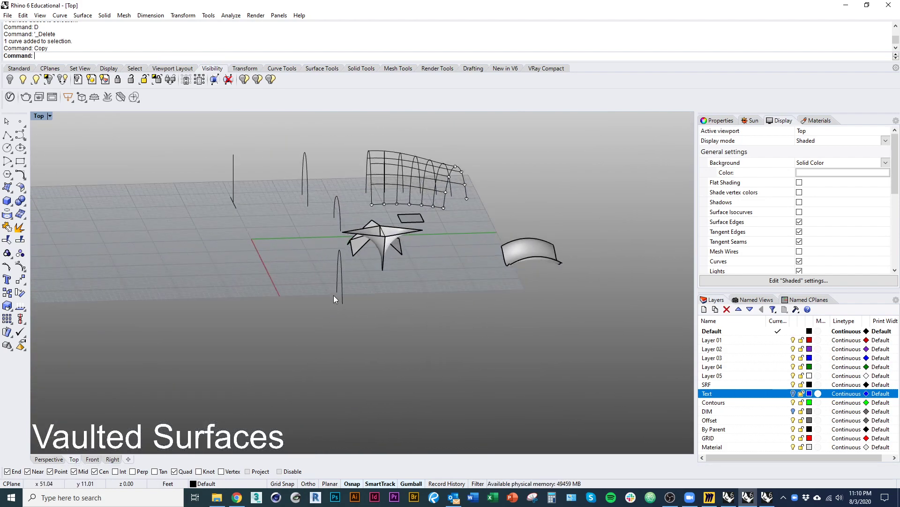
pyautogui.keyDown('ctrl'); pyautogui.keyDown('shift'); pyautogui.moveTo(333, 295); pyautogui.dragTo(370, 308, button='right'); pyautogui.keyUp('shift'); pyautogui.keyUp('ctrl')
pyautogui.click(371, 309)
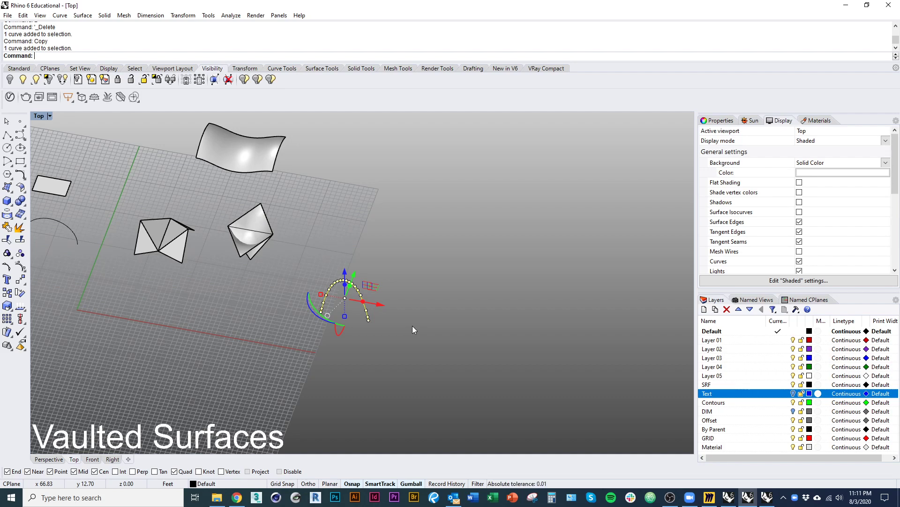
pyautogui.write('rotate')
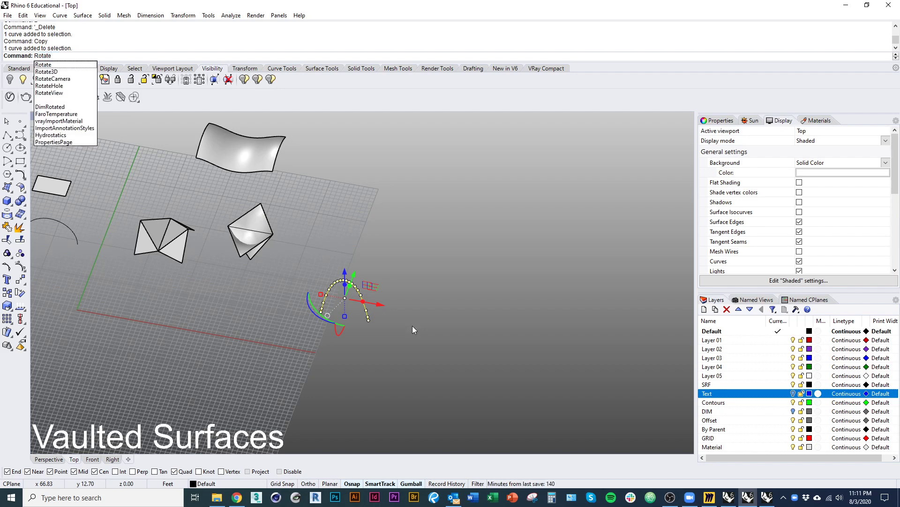
pyautogui.press('Return')
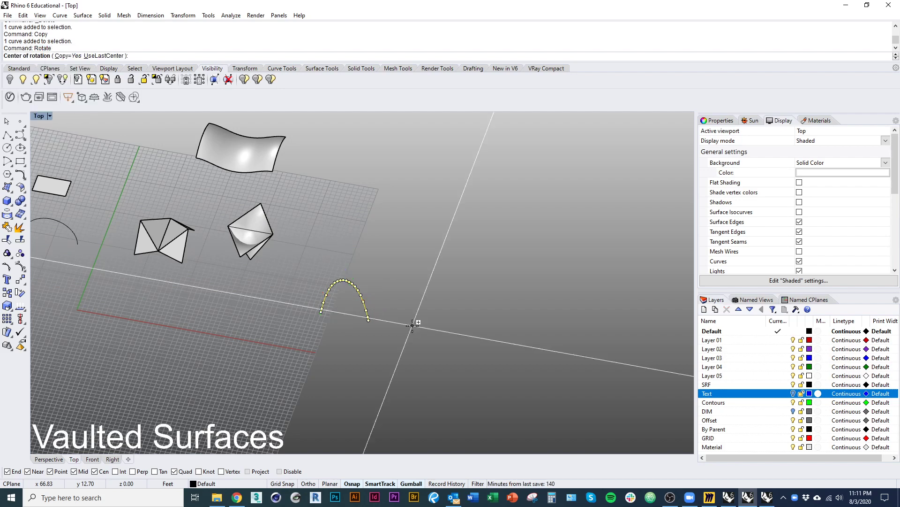
pyautogui.click(368, 319)
pyautogui.click(274, 303)
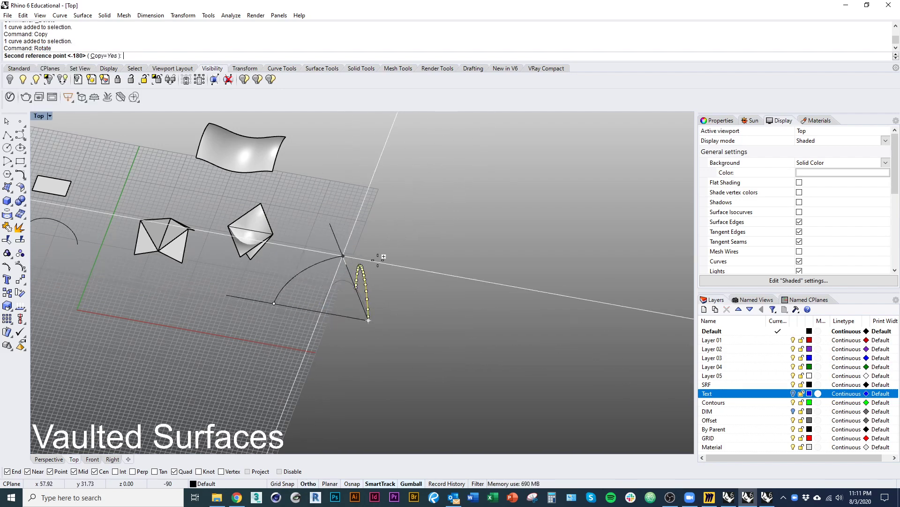
pyautogui.click(410, 257)
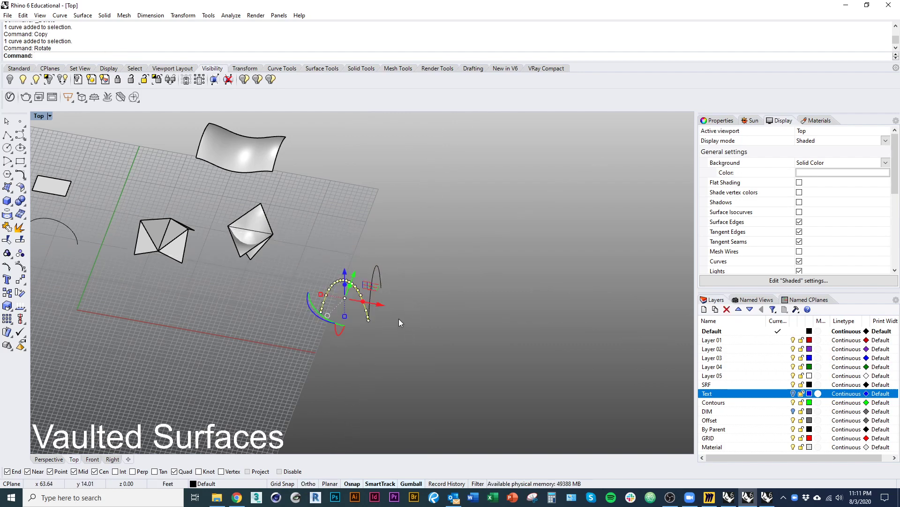
# Step: Rotate another copy of the original arch 90 degrees about its opposite base endpoint to form the parallel side arch
pyautogui.scroll(3, 399, 319)
pyautogui.click(328, 289)
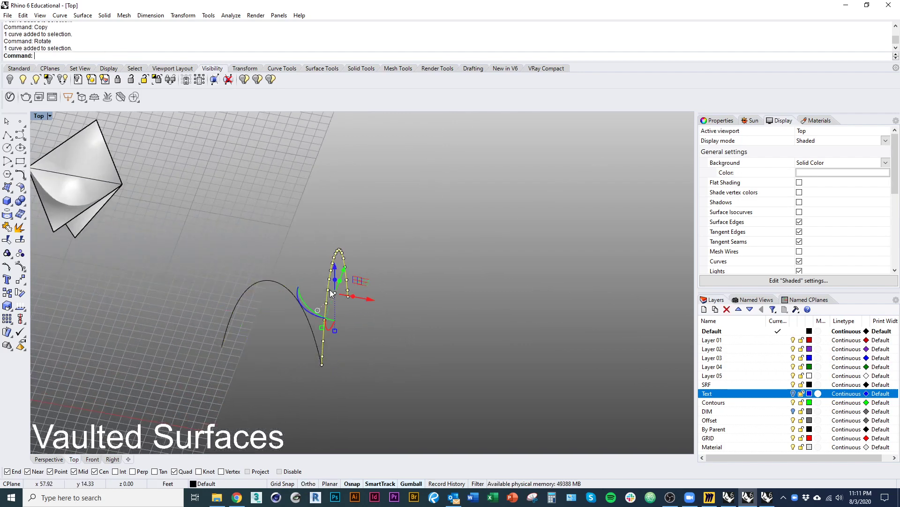
pyautogui.click(229, 327)
pyautogui.rightClick(229, 348)
pyautogui.click(224, 347)
pyautogui.click(426, 378)
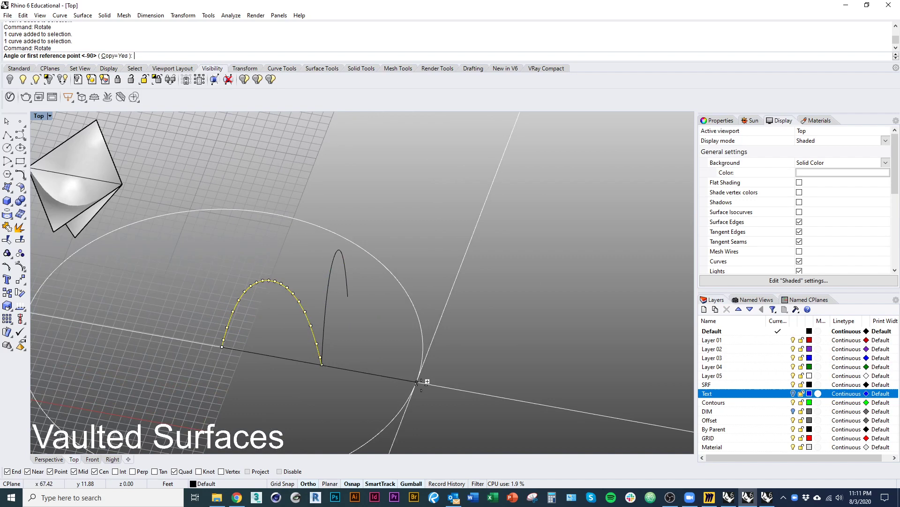
pyautogui.click(281, 227)
pyautogui.press('Return')
# Step: Rotate a copy of the first side arch 90 degrees about its free endpoint to close the four-arch square
pyautogui.rightClick(320, 278)
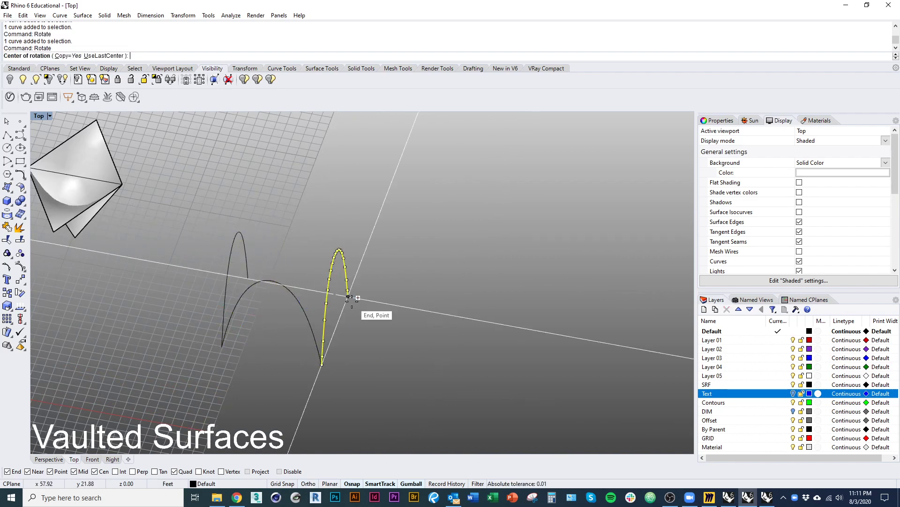
pyautogui.click(362, 332)
pyautogui.click(401, 306)
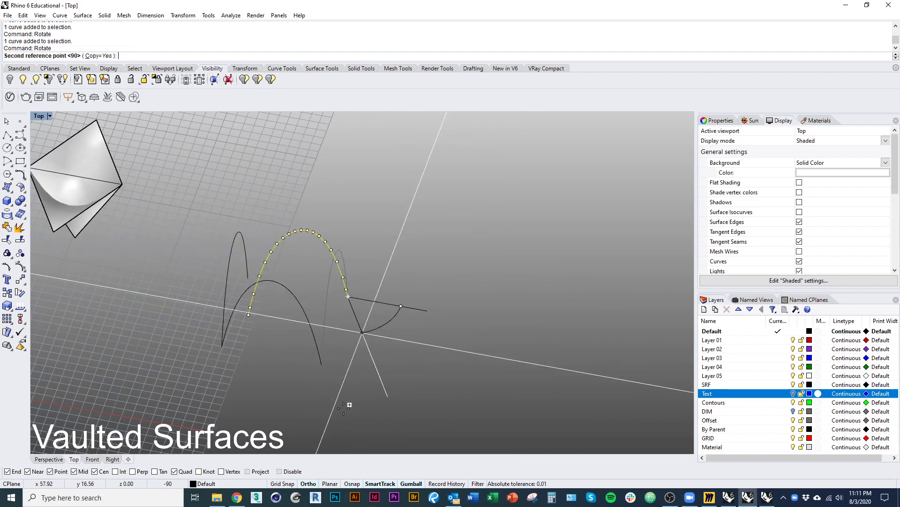
pyautogui.click(368, 405)
# Step: Examine the square four-arch layout in the Top view and from oblique angles
pyautogui.moveTo(395, 326); pyautogui.dragTo(230, 269, button='right')
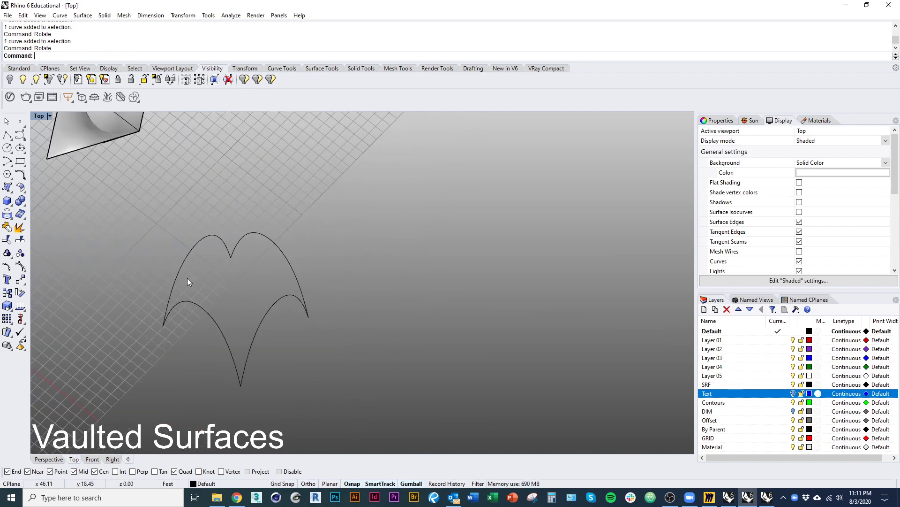
pyautogui.moveTo(170, 281); pyautogui.dragTo(322, 235, button='right')
pyautogui.write('Top')
pyautogui.press('Return')
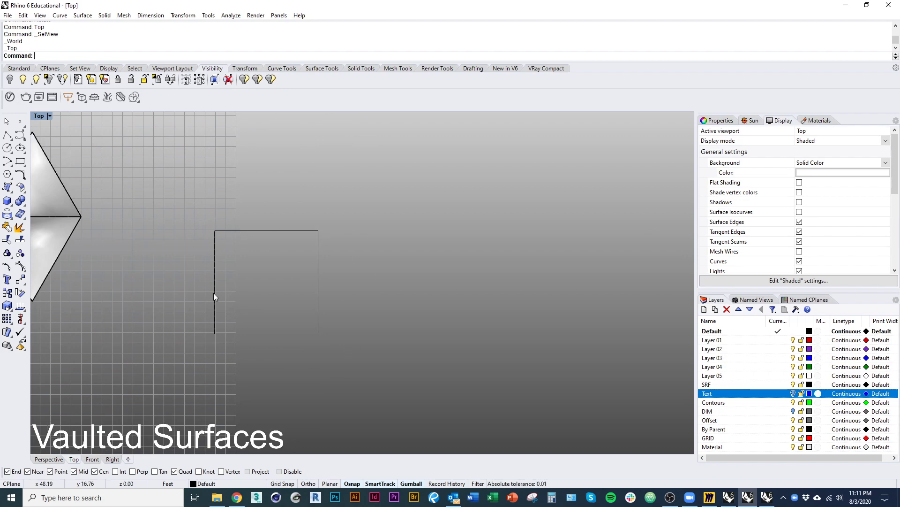
pyautogui.moveTo(327, 373); pyautogui.dragTo(285, 345, button='right')
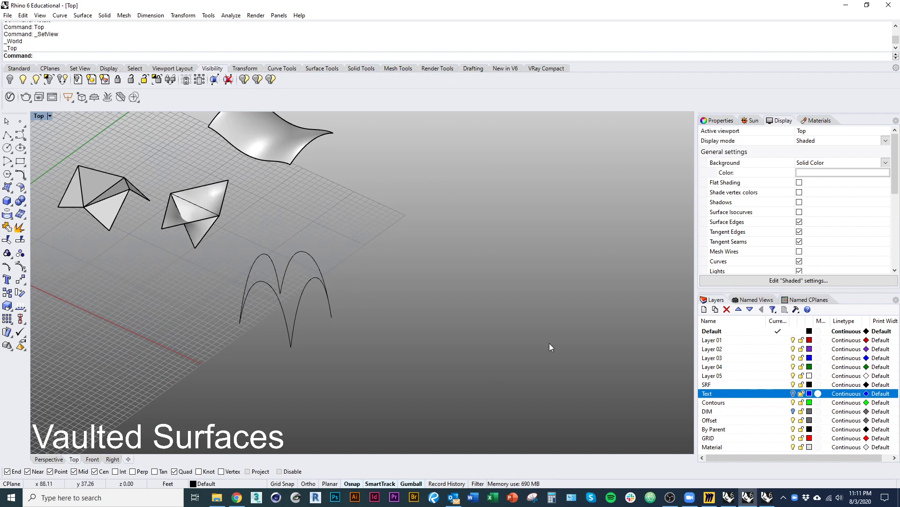
pyautogui.scroll(10, 283, 297)
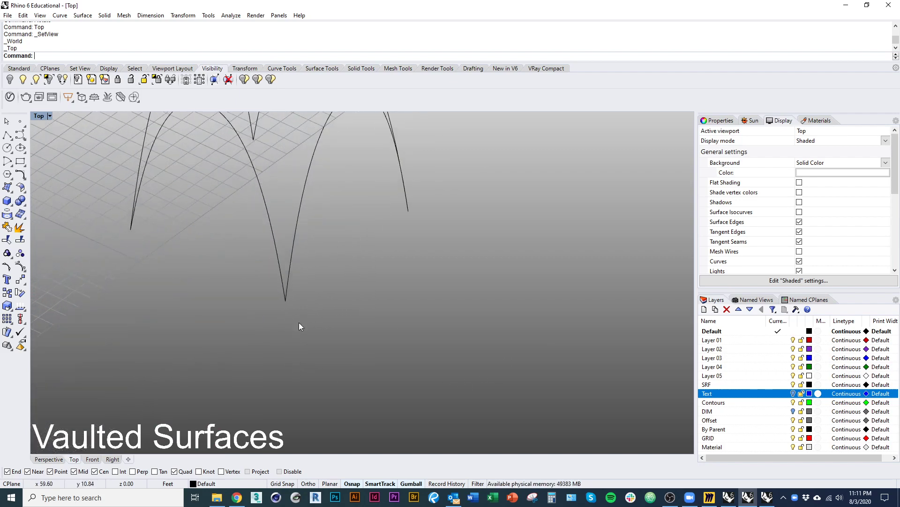
pyautogui.scroll(-8, 280, 281)
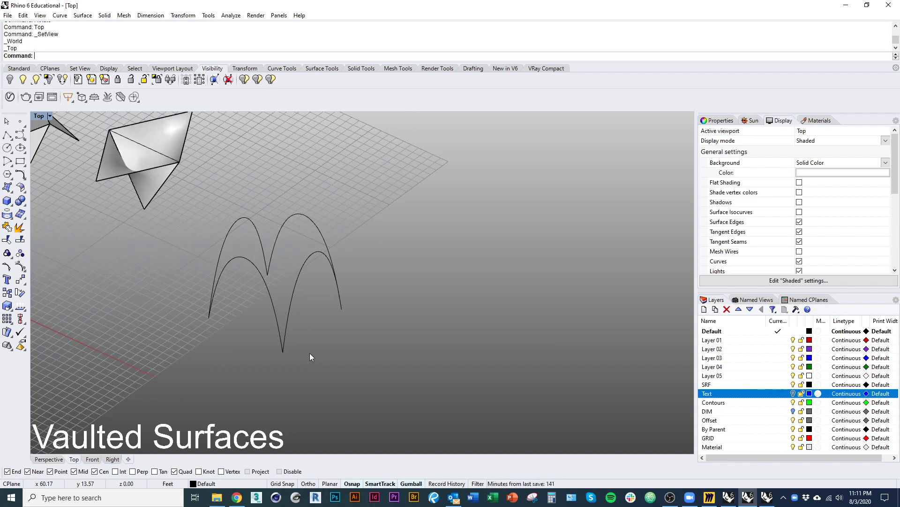
# Step: Create a network surface from the four arches with Position edge matching on all four edges
pyautogui.write('NetworkSrf')
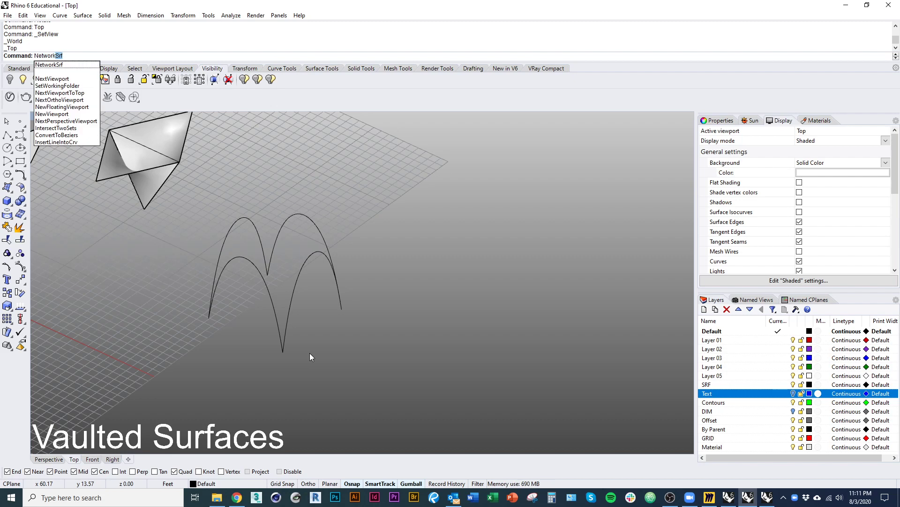
pyautogui.press('Return')
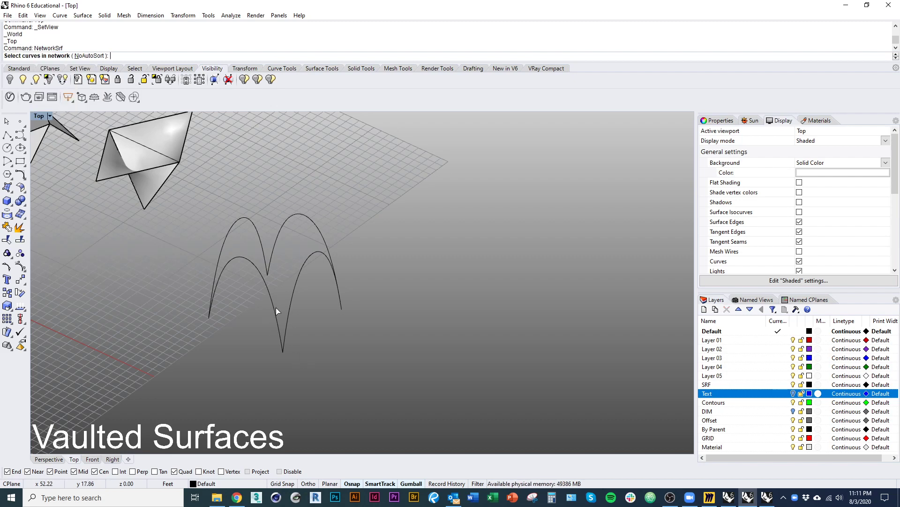
pyautogui.moveTo(395, 384); pyautogui.dragTo(240, 268)
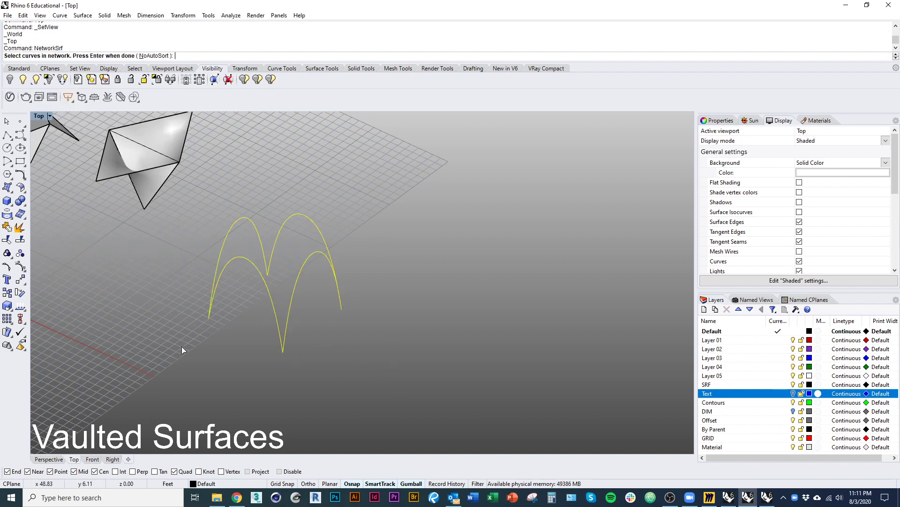
pyautogui.press('Return')
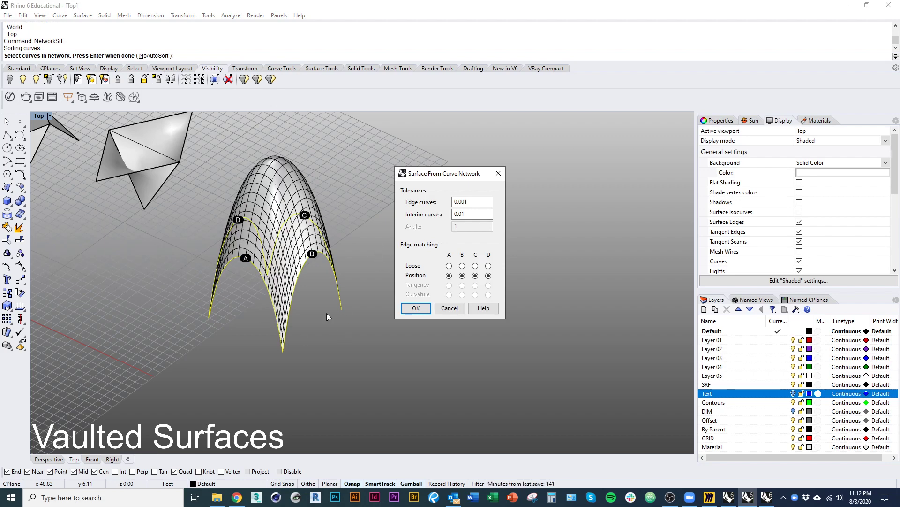
pyautogui.click(415, 308)
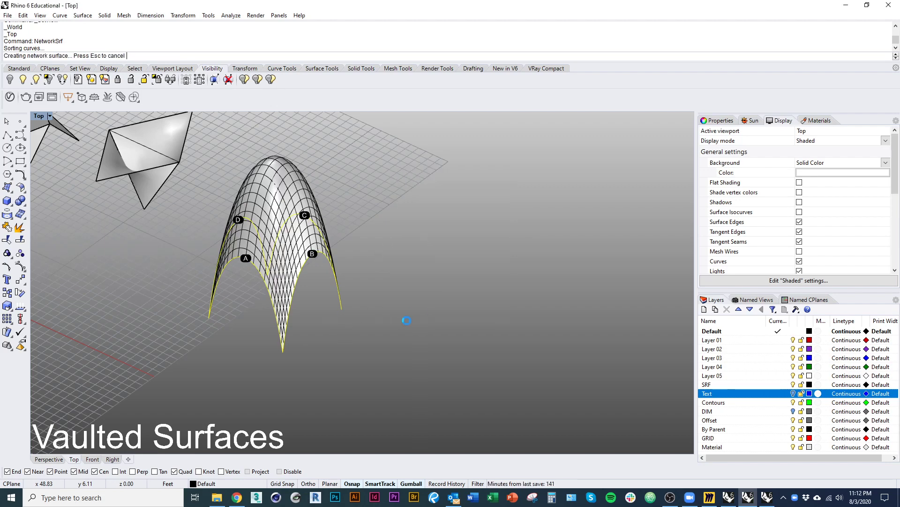
pyautogui.moveTo(330, 322); pyautogui.dragTo(309, 232, button='right')
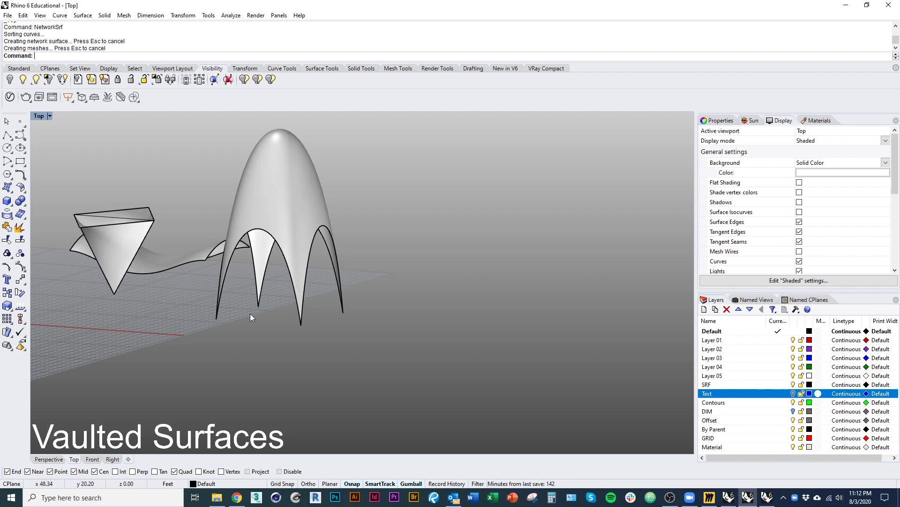
# Step: Delete the network surface and check the four remaining arch curves by selecting them
pyautogui.click(304, 183)
pyautogui.press('Delete')
pyautogui.click(308, 259)
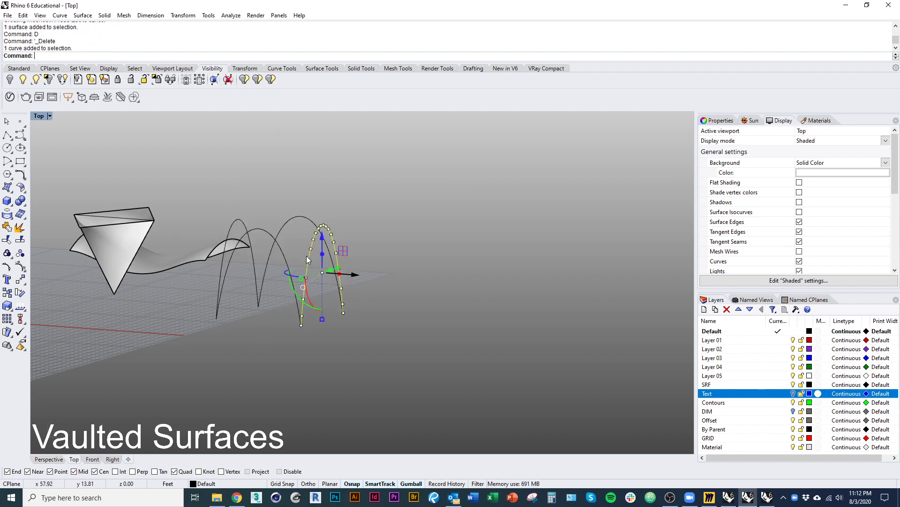
pyautogui.keyDown('shift'); pyautogui.click(237, 219); pyautogui.keyUp('shift')
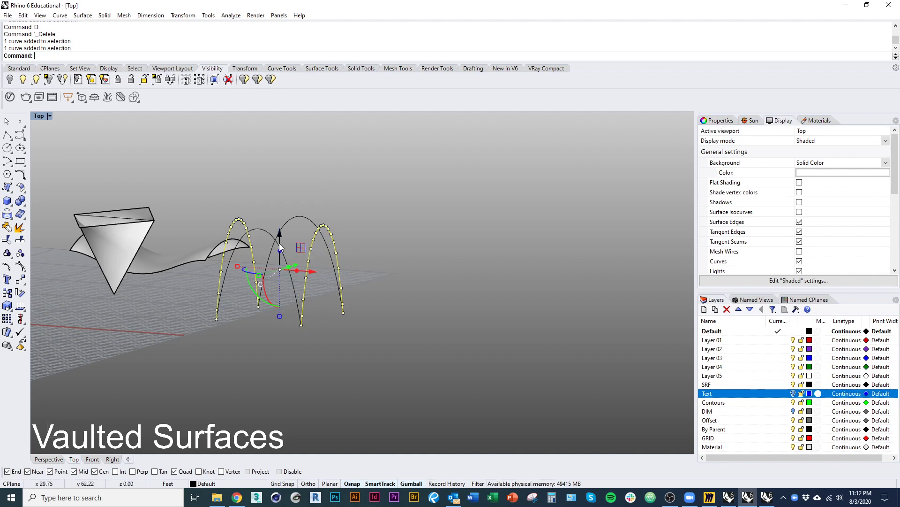
pyautogui.keyDown('shift'); pyautogui.click(292, 281); pyautogui.keyUp('shift')
pyautogui.keyDown('shift'); pyautogui.click(342, 291); pyautogui.keyUp('shift')
pyautogui.moveTo(343, 294); pyautogui.dragTo(284, 360, button='right')
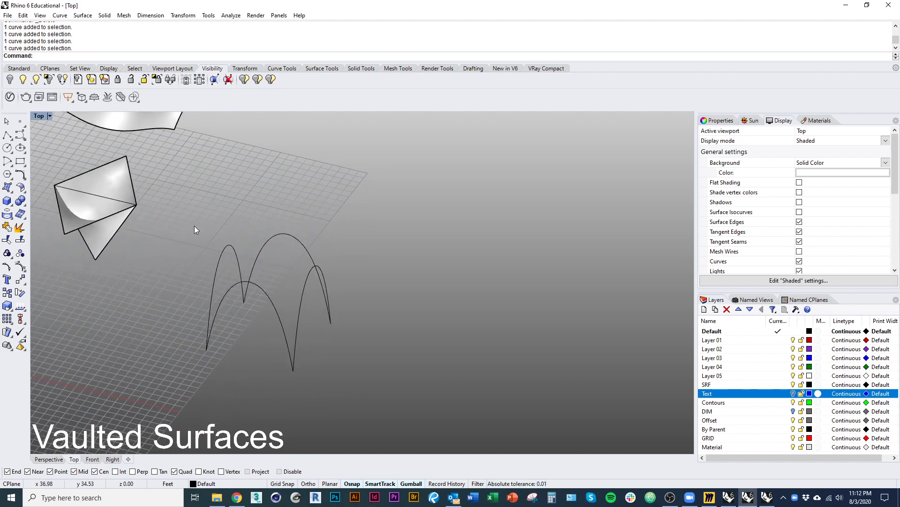
# Step: Copy the front arch from its base endpoint shared with the side arch up to that side arch's apex
pyautogui.click(289, 342)
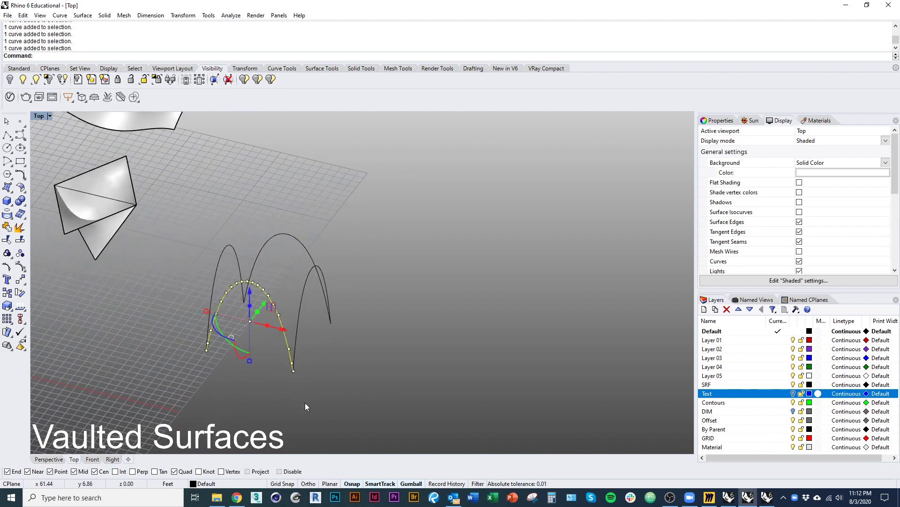
pyautogui.write('copy')
pyautogui.press('Return')
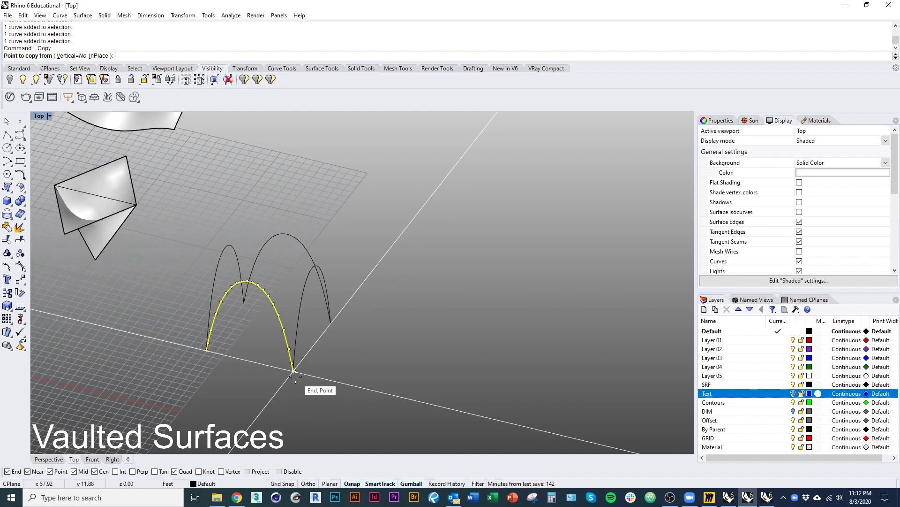
pyautogui.click(293, 371)
pyautogui.moveTo(382, 342); pyautogui.dragTo(320, 324, button='right')
pyautogui.click(306, 285)
pyautogui.press('Return')
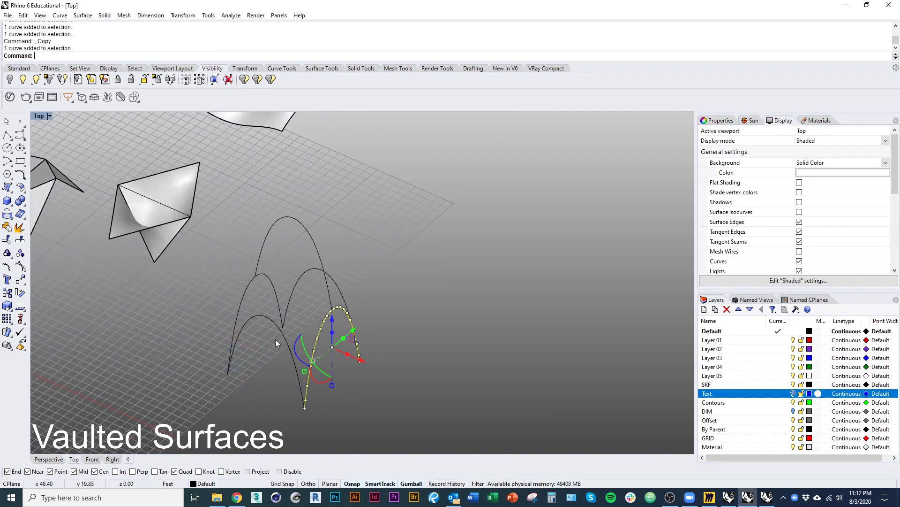
pyautogui.press('Escape')
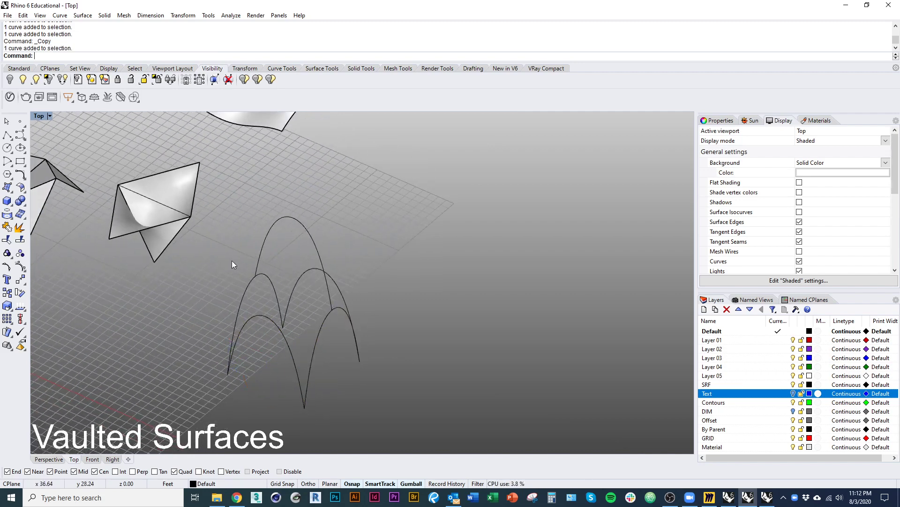
# Step: Lower the raised middle arch vertically with Scale1D in the Front view, using its endpoint on the side arch as the base point
pyautogui.click(318, 248)
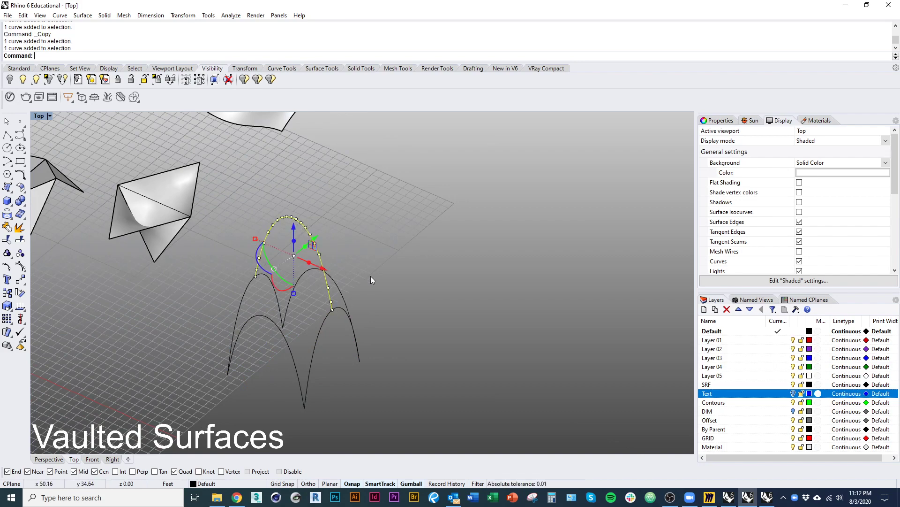
pyautogui.click(92, 459)
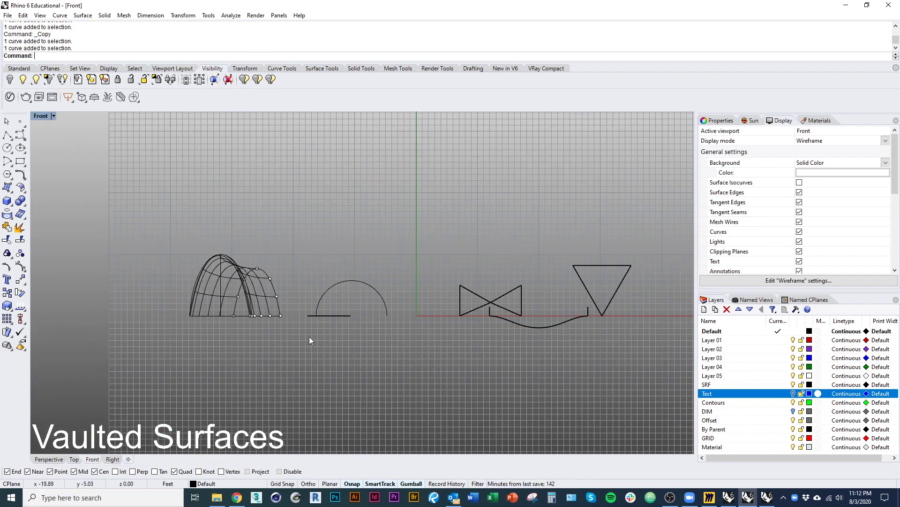
pyautogui.keyDown('ctrl'); pyautogui.keyDown('shift'); pyautogui.moveTo(309, 340); pyautogui.dragTo(401, 339, button='right'); pyautogui.keyUp('shift'); pyautogui.keyUp('ctrl')
pyautogui.write('S')
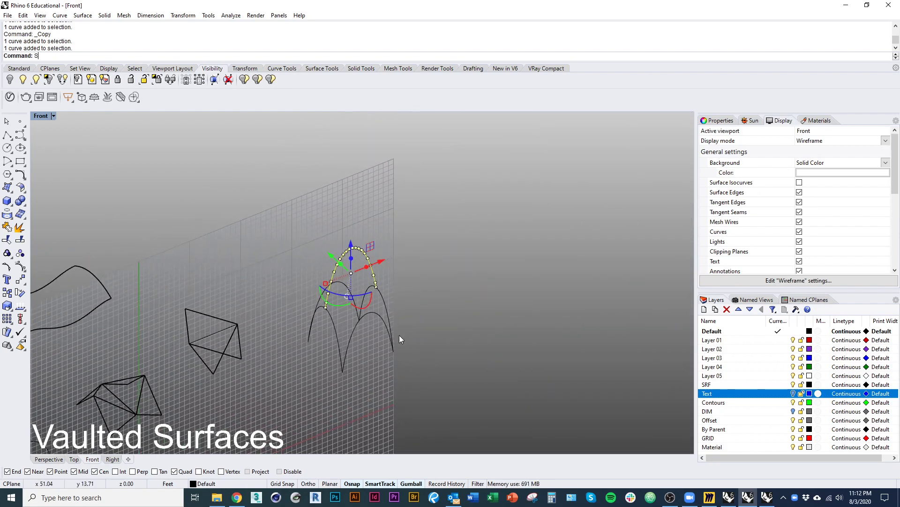
pyautogui.write('cale1D')
pyautogui.press('Return')
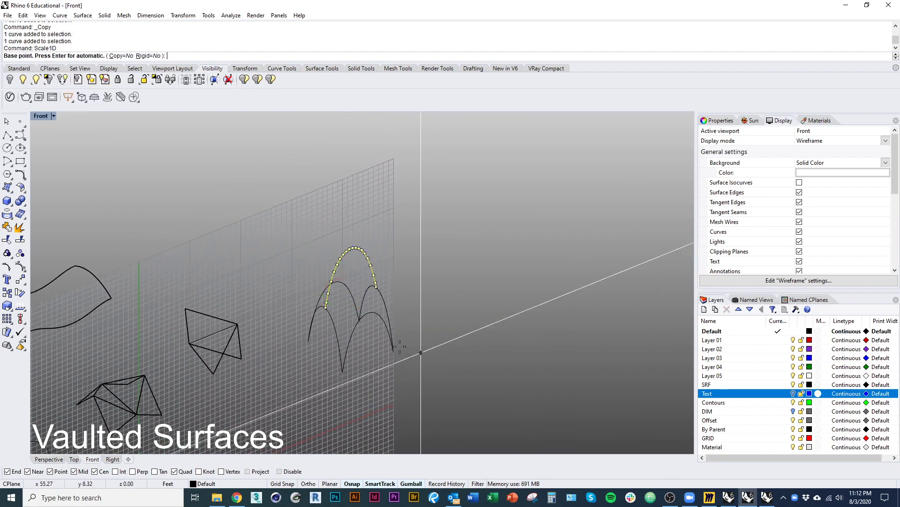
pyautogui.keyDown('ctrl'); pyautogui.keyDown('shift'); pyautogui.moveTo(400, 346); pyautogui.dragTo(368, 316, button='right'); pyautogui.keyUp('shift'); pyautogui.keyUp('ctrl')
pyautogui.click(300, 292)
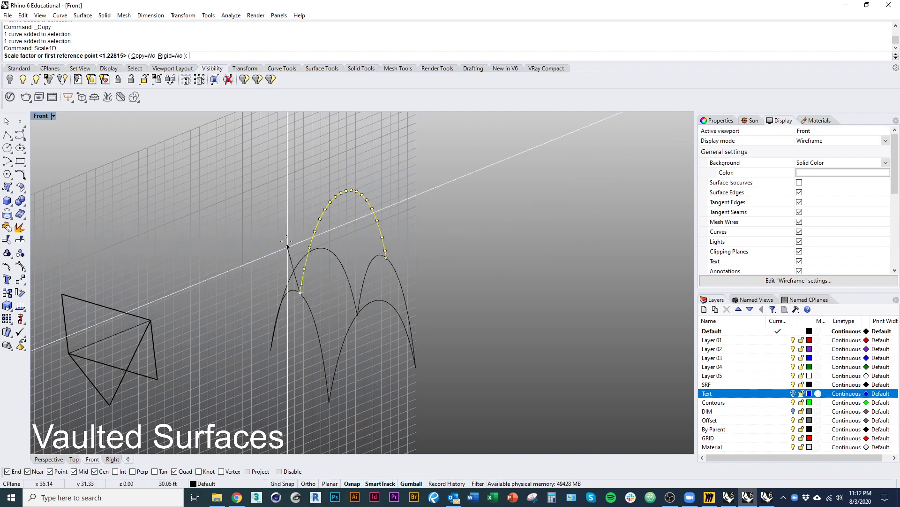
pyautogui.keyDown('shift'); pyautogui.click(300, 191); pyautogui.keyUp('shift')
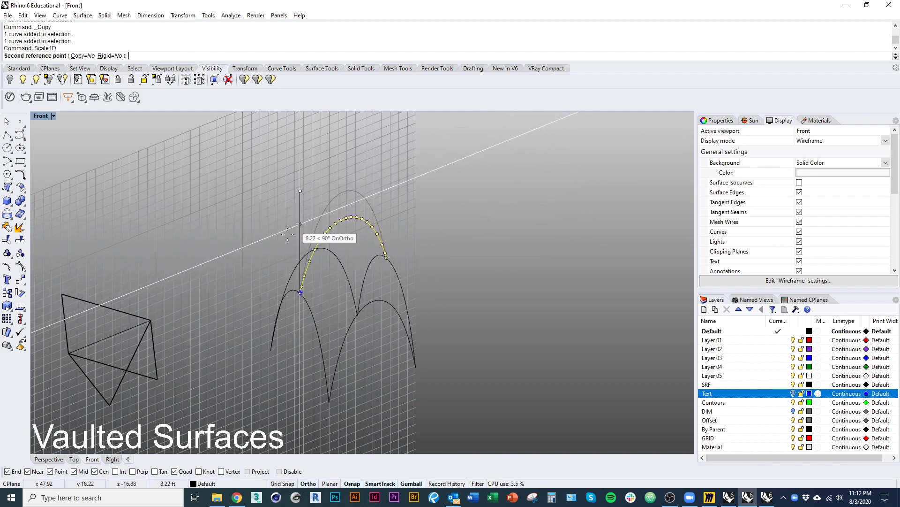
pyautogui.click(270, 267)
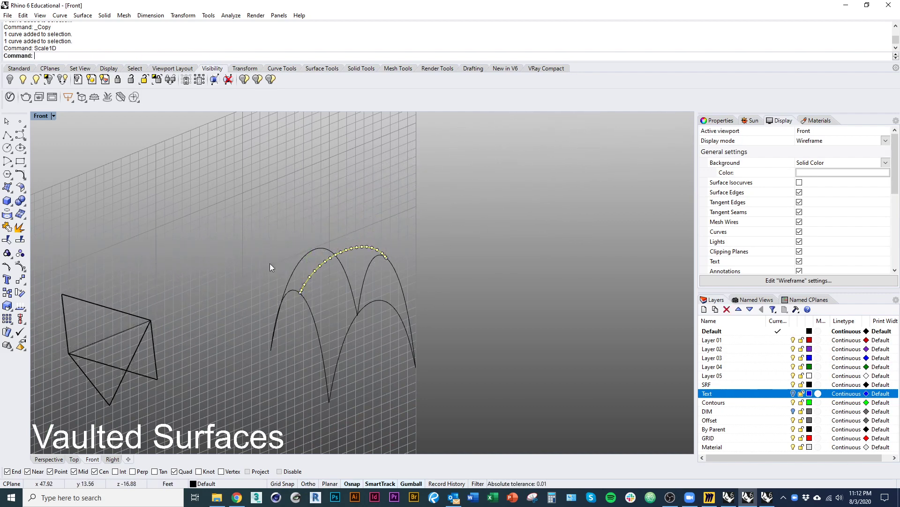
pyautogui.press('Escape')
# Step: Rotate a copy of the flattened middle arch 90 degrees about its midpoint so the two middle arches cross
pyautogui.click(73, 459)
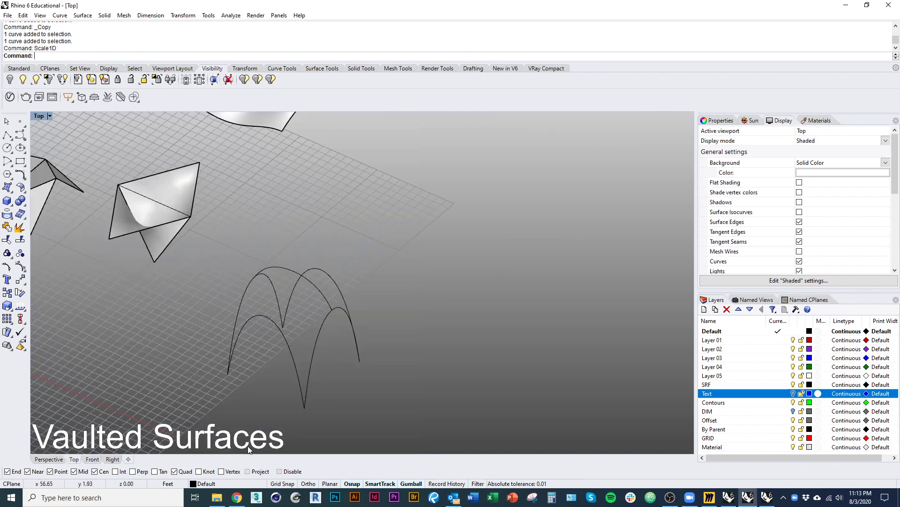
pyautogui.moveTo(348, 346); pyautogui.dragTo(339, 326, button='right')
pyautogui.click(339, 325)
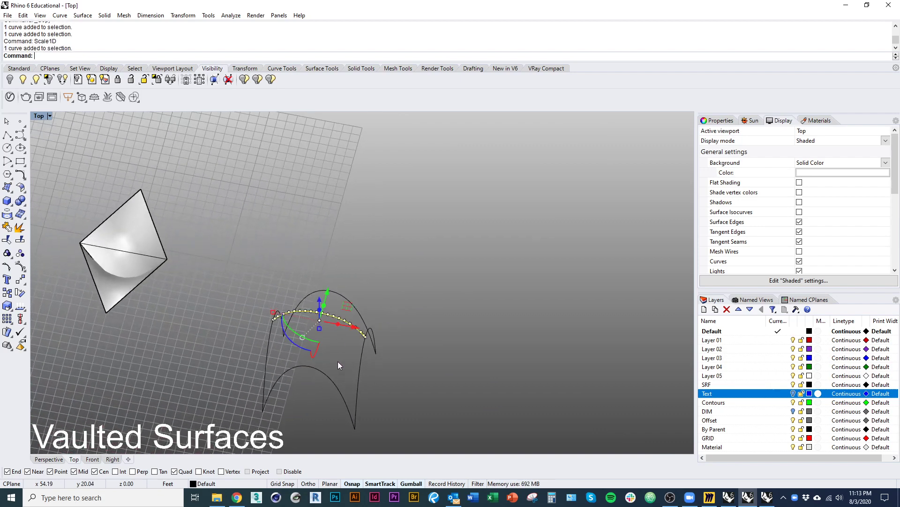
pyautogui.write('ro')
pyautogui.press('Return')
pyautogui.press('Escape')
pyautogui.write('rotate')
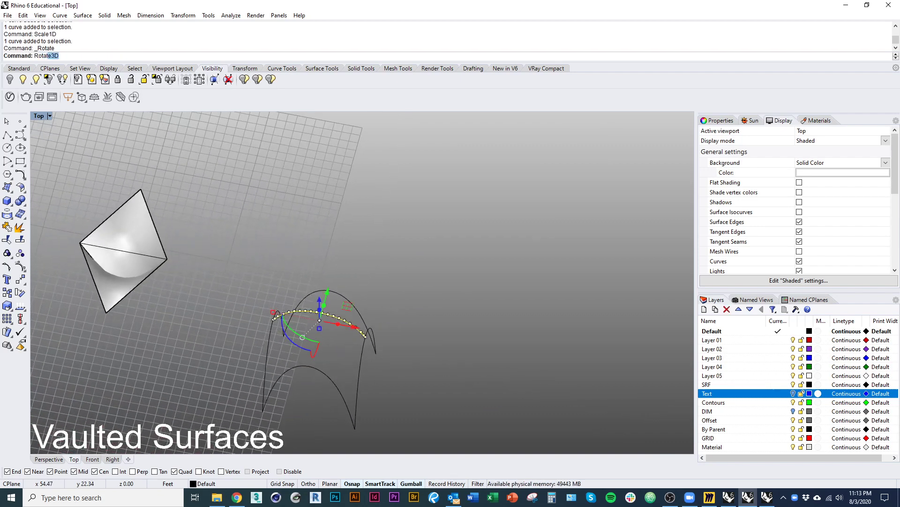
pyautogui.press('Return')
pyautogui.scroll(5, 345, 344)
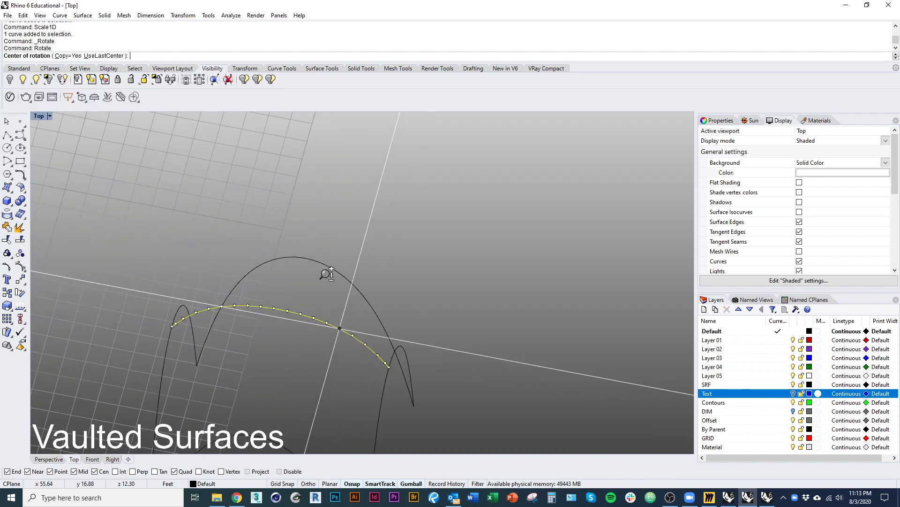
pyautogui.click(219, 304)
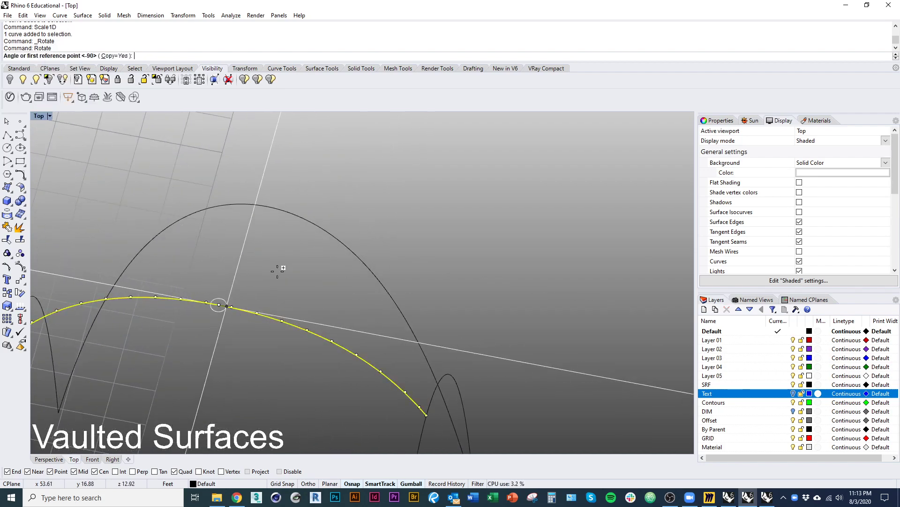
pyautogui.scroll(-5, 312, 262)
pyautogui.click(457, 309)
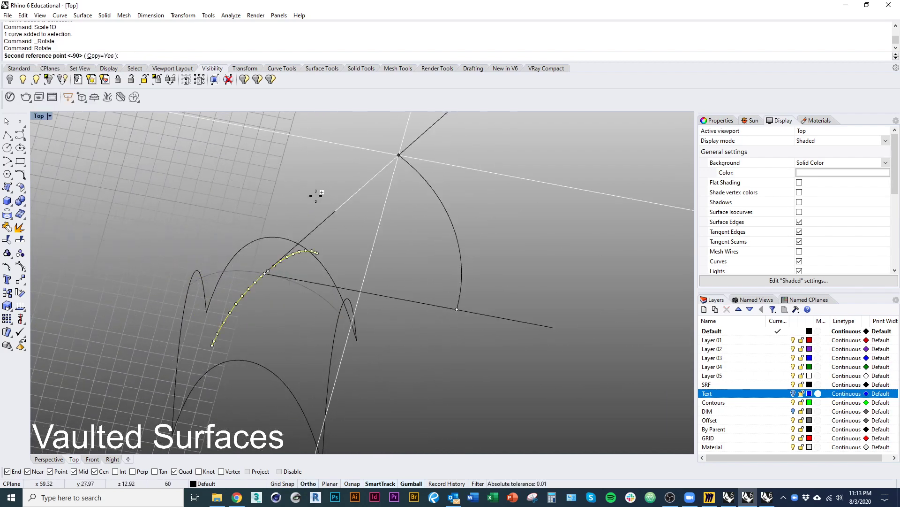
pyautogui.click(291, 182)
pyautogui.click(327, 230)
pyautogui.scroll(-3, 350, 251)
pyautogui.scroll(-3, 351, 270)
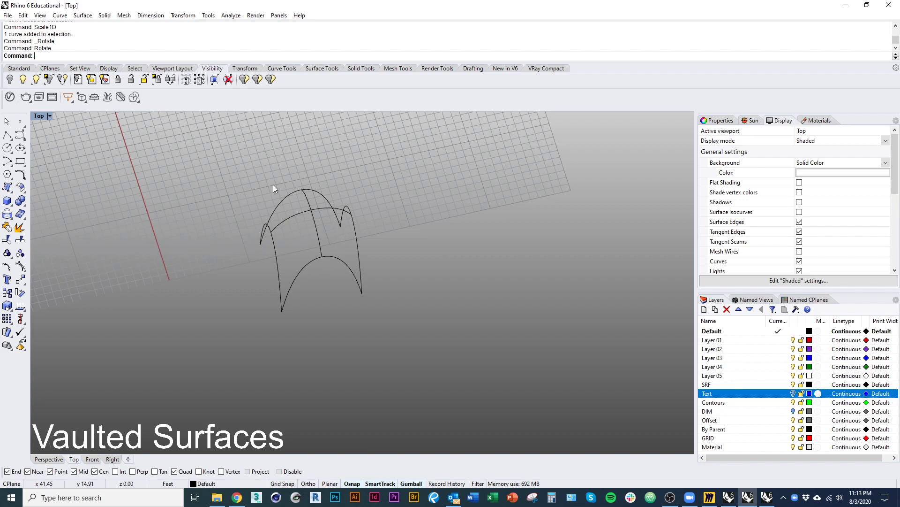
# Step: Check how the crossing middle arches meet the front and back arches by selecting the curves one by one
pyautogui.moveTo(340, 283); pyautogui.dragTo(372, 330, button='right')
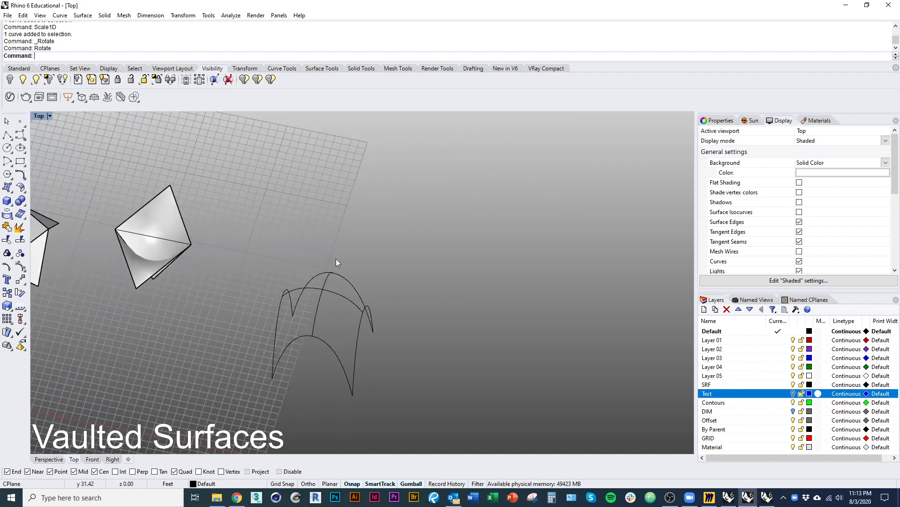
pyautogui.scroll(5, 294, 348)
pyautogui.click(339, 303)
pyautogui.click(325, 314)
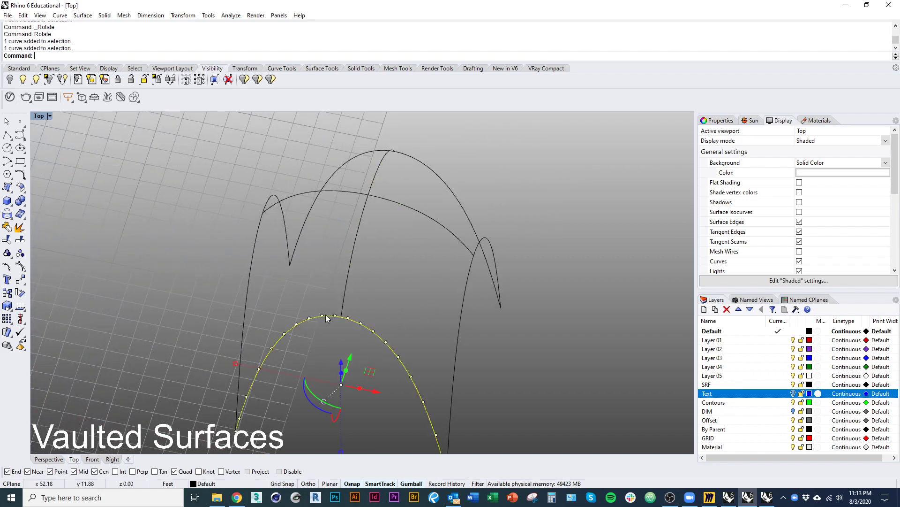
pyautogui.click(346, 296)
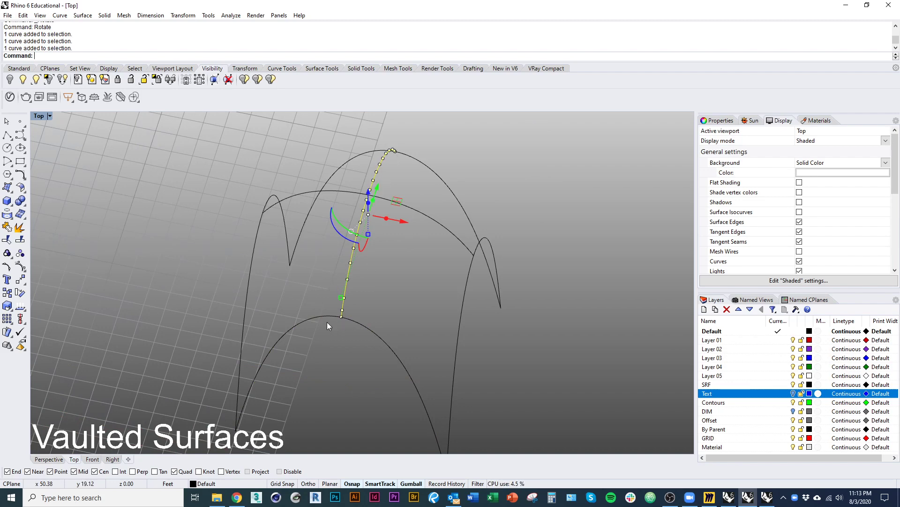
pyautogui.click(348, 314)
pyautogui.click(442, 176)
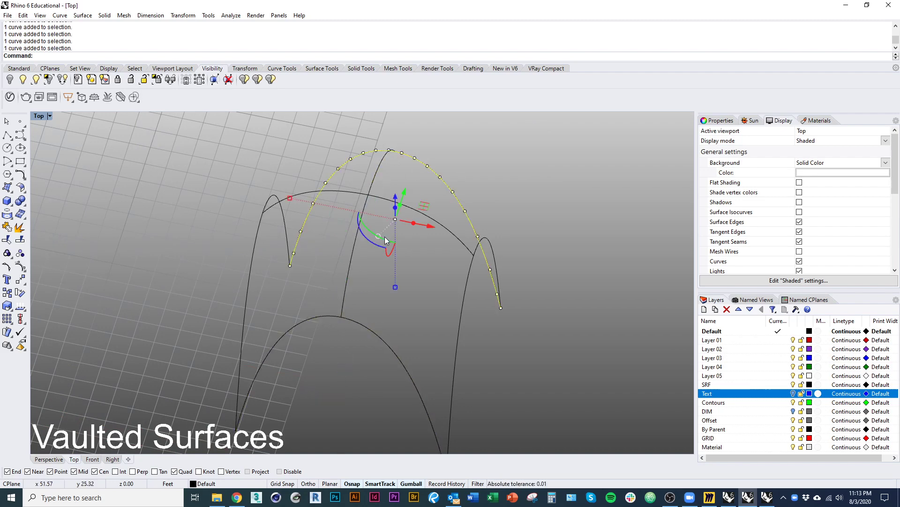
pyautogui.scroll(-7, 363, 281)
pyautogui.press('Escape')
# Step: Create a network surface from the six arch curves with Position edge matching on all four edges
pyautogui.moveTo(390, 351); pyautogui.dragTo(368, 198, button='right')
pyautogui.moveTo(488, 385); pyautogui.dragTo(224, 193)
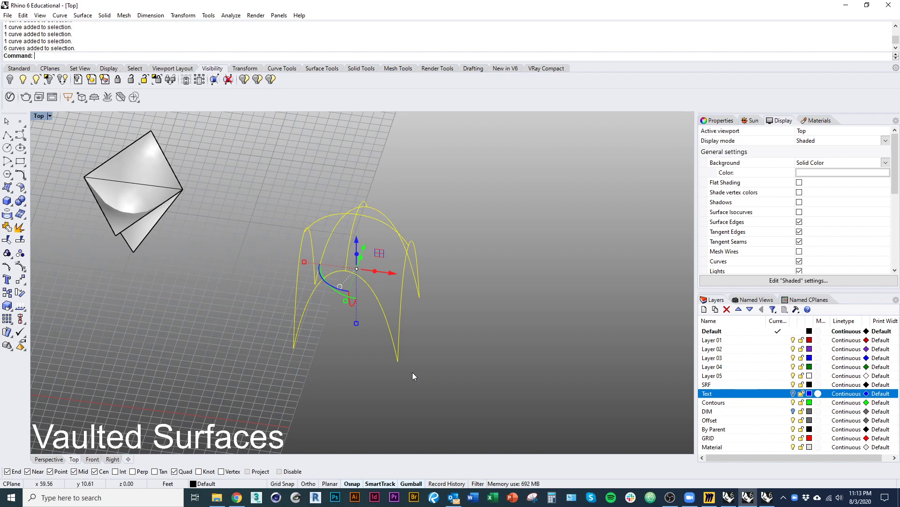
pyautogui.write('NetworkSrf')
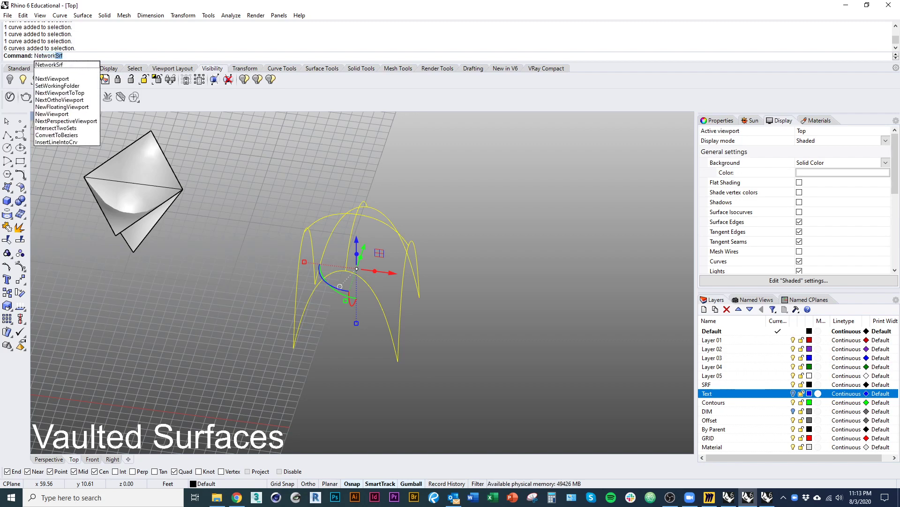
pyautogui.press('Return')
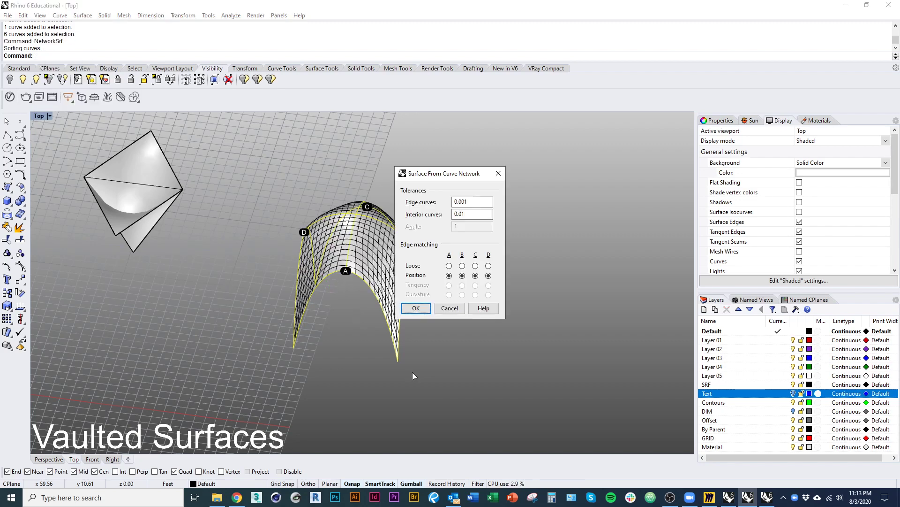
pyautogui.click(416, 309)
# Step: Delete the network surface spanning the six arches, keeping its curves
pyautogui.moveTo(456, 355); pyautogui.dragTo(411, 346, button='right')
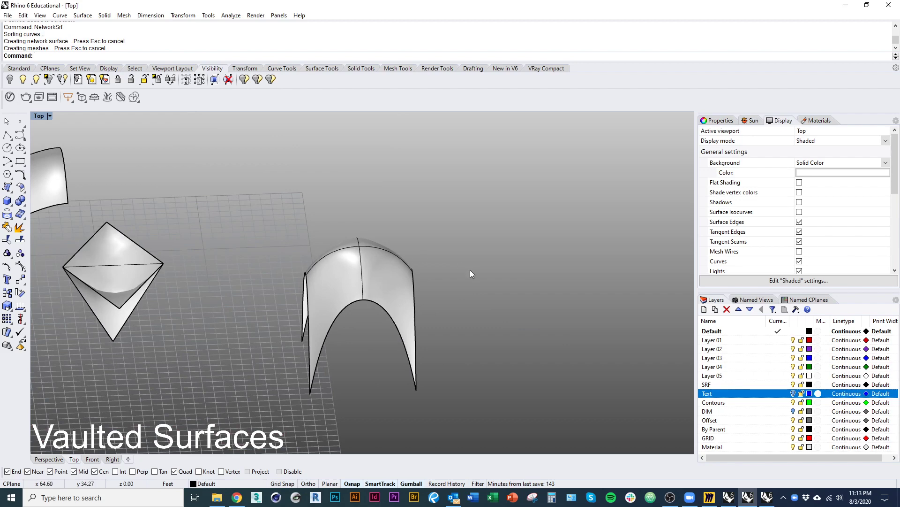
pyautogui.moveTo(470, 270); pyautogui.dragTo(342, 274, button='right')
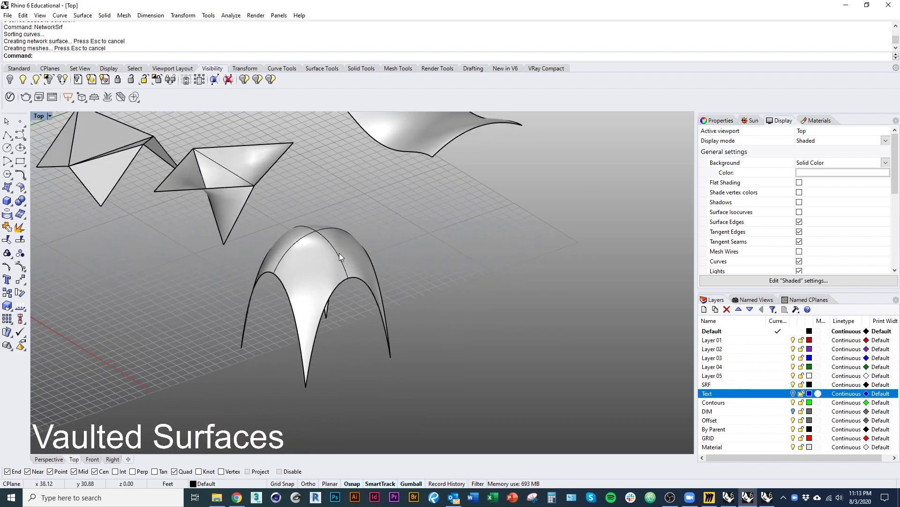
pyautogui.scroll(-4, 363, 286)
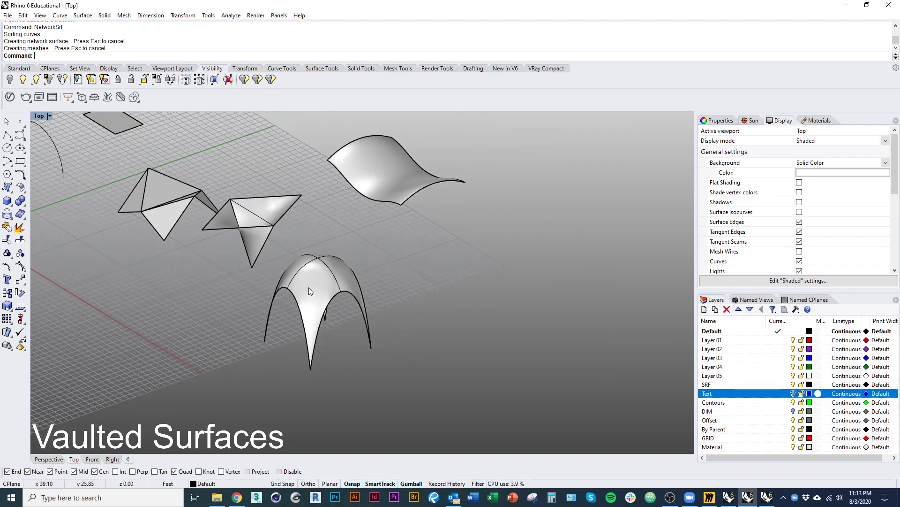
pyautogui.moveTo(309, 287); pyautogui.dragTo(386, 390, button='right')
pyautogui.keyDown('ctrl'); pyautogui.moveTo(386, 390); pyautogui.dragTo(386, 318, button='right'); pyautogui.keyUp('ctrl')
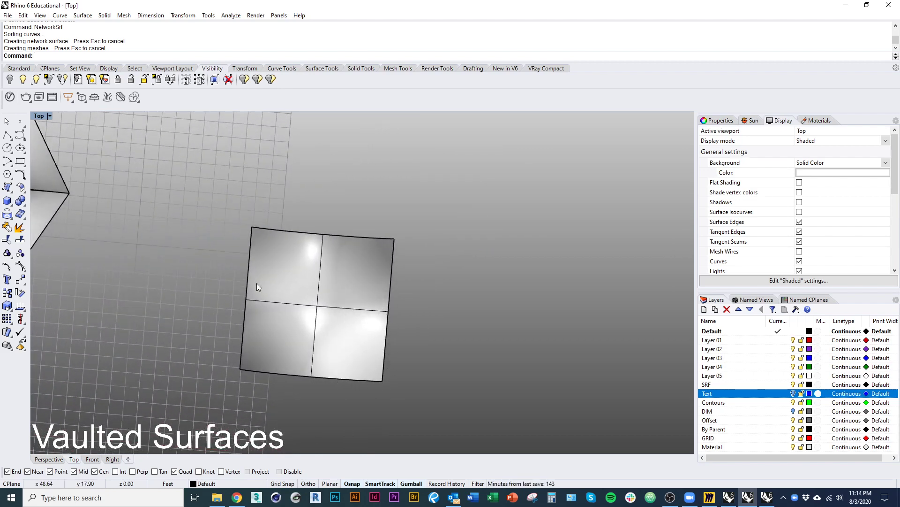
pyautogui.click(373, 358)
pyautogui.moveTo(403, 422); pyautogui.dragTo(317, 319, button='right')
pyautogui.write('d')
pyautogui.press('space')
# Step: Delete the middle arch that spans between the two side arches
pyautogui.scroll(-2, 335, 339)
pyautogui.click(318, 280)
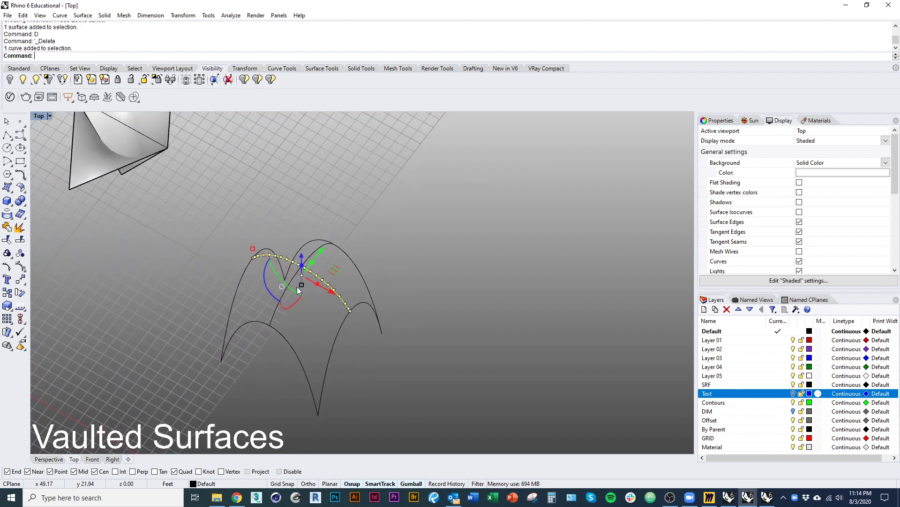
pyautogui.write('d')
pyautogui.press('space')
# Step: Rotate a copy of the remaining middle arch 45 degrees about its midpoint
pyautogui.click(291, 287)
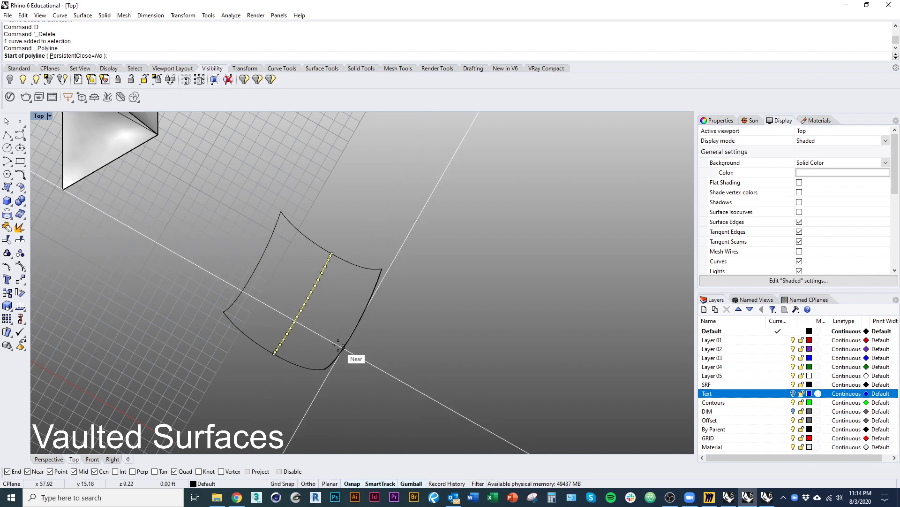
pyautogui.moveTo(340, 339); pyautogui.dragTo(265, 196, button='right')
pyautogui.write('ro')
pyautogui.press('space')
pyautogui.scroll(6, 327, 315)
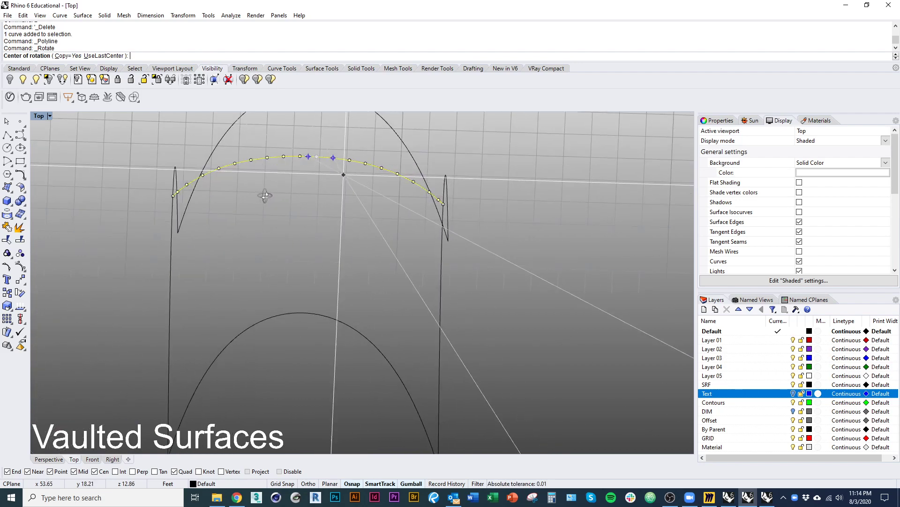
pyautogui.press('Escape')
pyautogui.press('space')
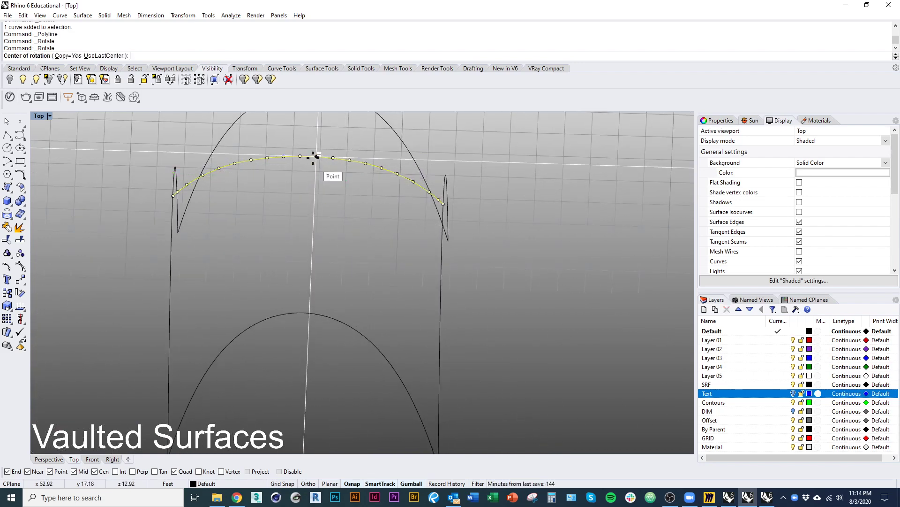
pyautogui.click(318, 156)
pyautogui.scroll(-3, 312, 155)
pyautogui.click(483, 177)
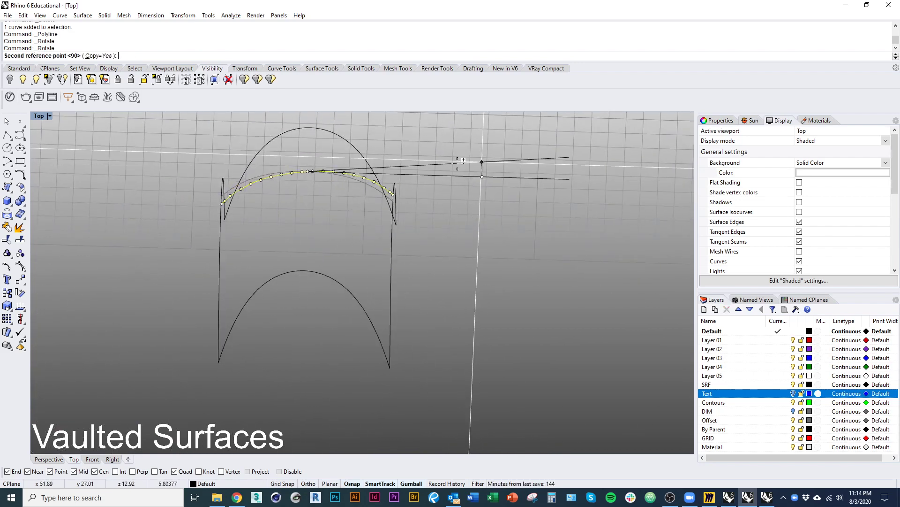
pyautogui.write('45')
pyautogui.press('Return')
pyautogui.press('Return')
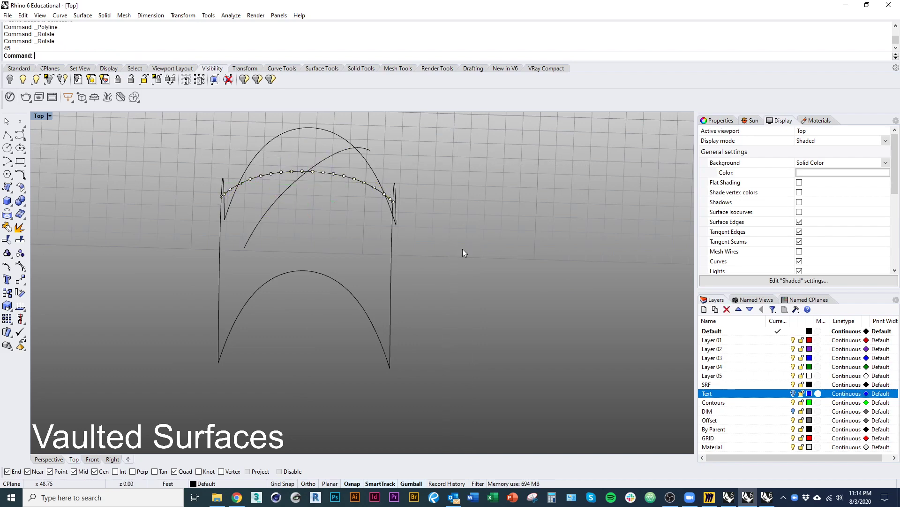
# Step: Delete the 45-degree arch copy and the remaining middle arch, leaving only the four outer arches
pyautogui.moveTo(340, 194); pyautogui.dragTo(339, 253, button='right')
pyautogui.click(287, 245)
pyautogui.write('d')
pyautogui.press('Return')
pyautogui.click(303, 229)
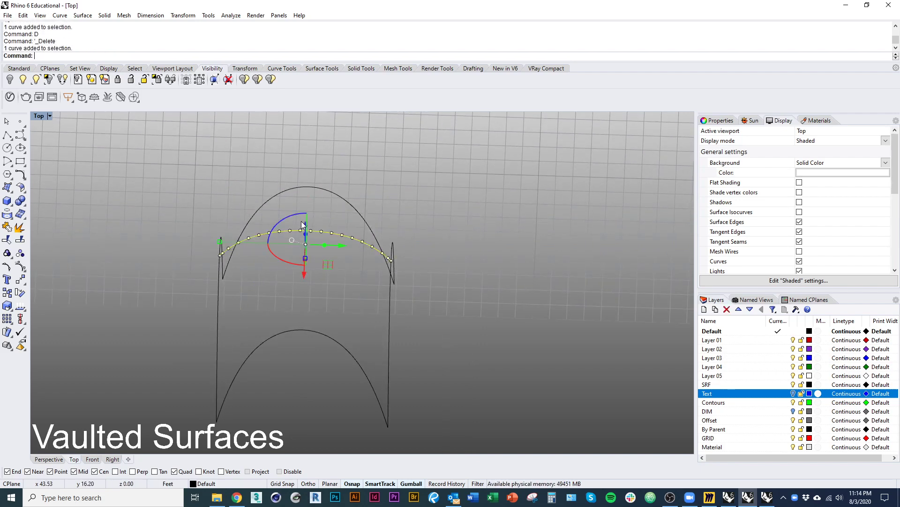
pyautogui.write('d')
pyautogui.press('Return')
# Step: Rotate a copy of the back arch about its base endpoint toward the diagonally opposite corner, and select the diagonal copy
pyautogui.moveTo(261, 211); pyautogui.dragTo(261, 243, button='right')
pyautogui.click(261, 243)
pyautogui.press('Return')
pyautogui.click(225, 312)
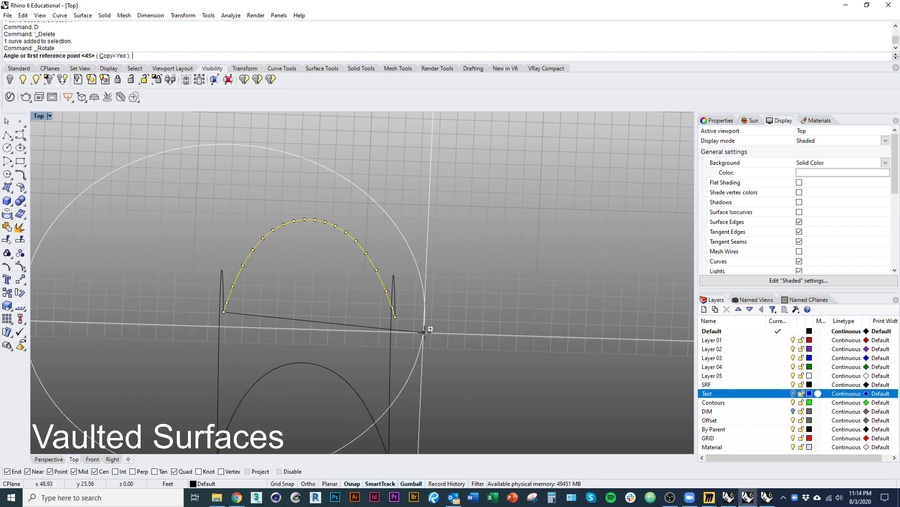
pyautogui.moveTo(425, 328); pyautogui.dragTo(412, 214, button='right')
pyautogui.click(407, 333)
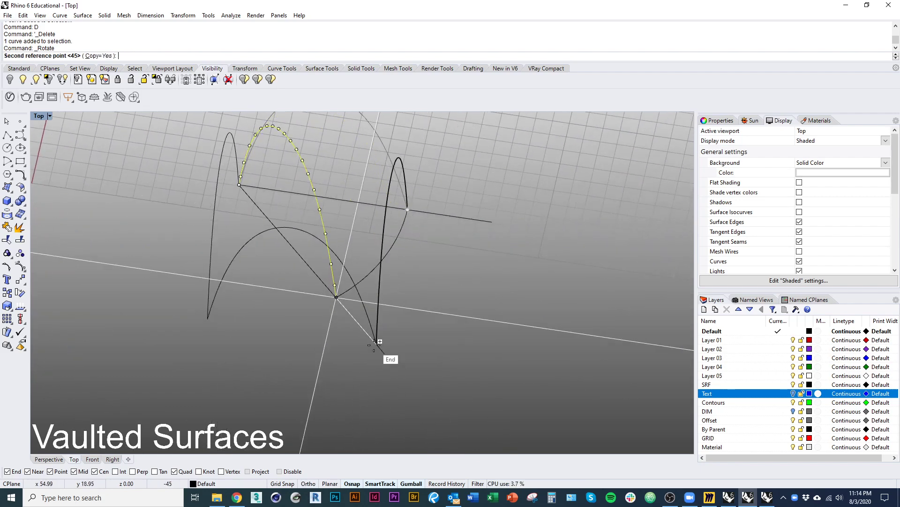
pyautogui.click(374, 345)
pyautogui.moveTo(309, 315); pyautogui.dragTo(332, 373, button='right')
pyautogui.press('Return')
pyautogui.click(345, 282)
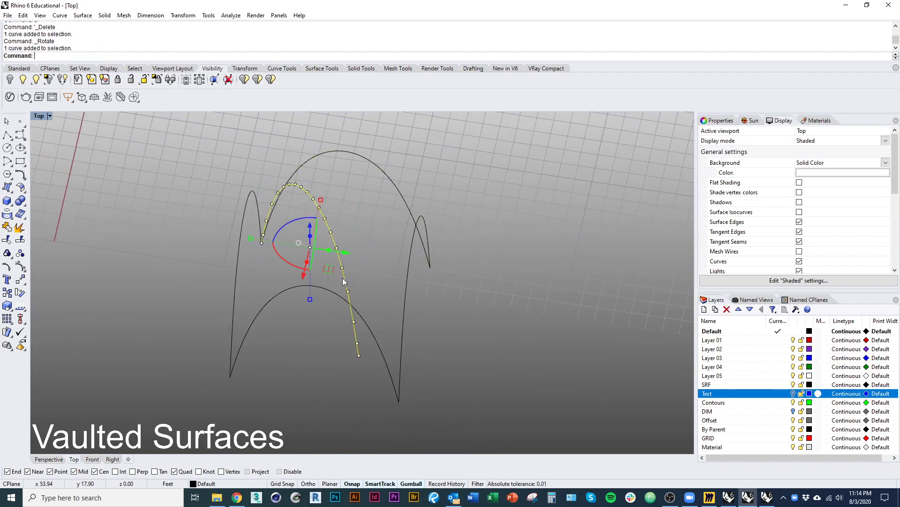
# Step: Scale the diagonal arch copy in one direction from its back base endpoint so it reaches the diagonally opposite corner
pyautogui.write('s1')
pyautogui.press('Return')
pyautogui.click(261, 243)
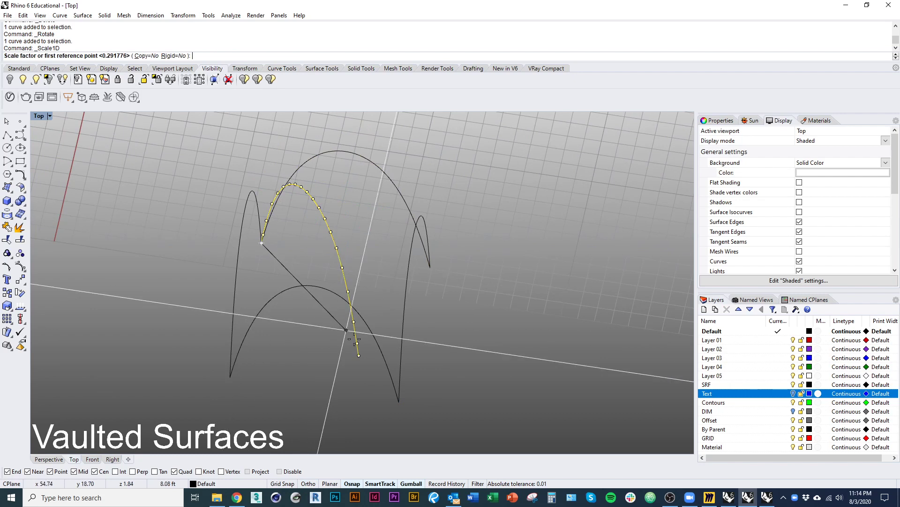
pyautogui.click(359, 355)
pyautogui.click(398, 402)
pyautogui.click(476, 399)
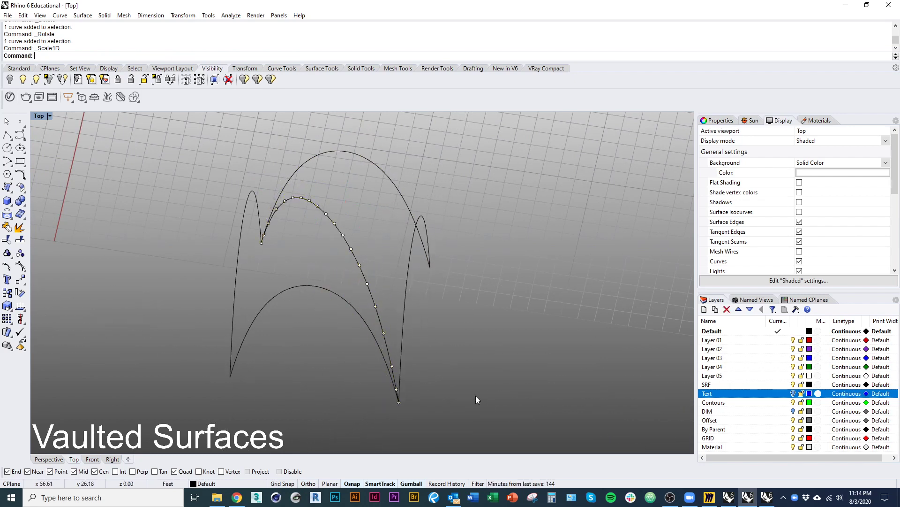
# Step: Rotate a copy of the diagonal arch about its midpoint onto the other diagonal of the square layout
pyautogui.click(372, 304)
pyautogui.write('ro')
pyautogui.press('Return')
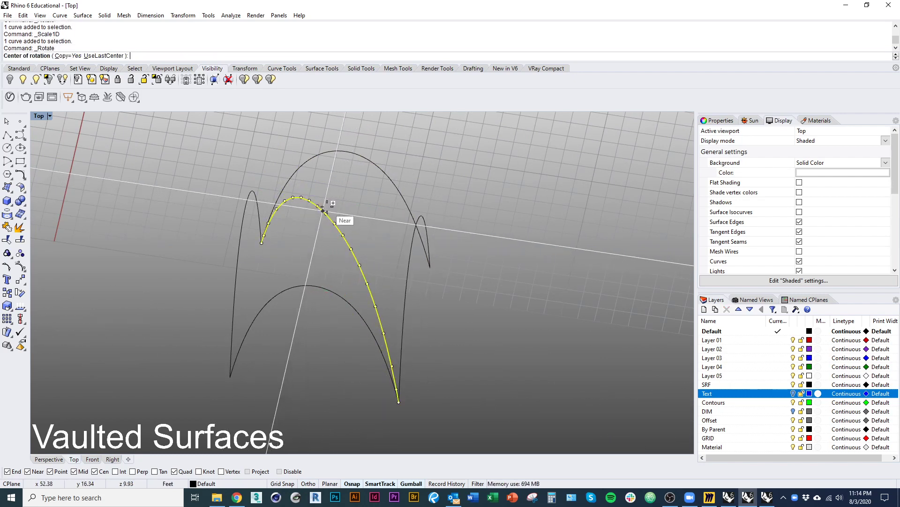
pyautogui.moveTo(333, 213); pyautogui.dragTo(394, 220, button='right')
pyautogui.scroll(5, 332, 213)
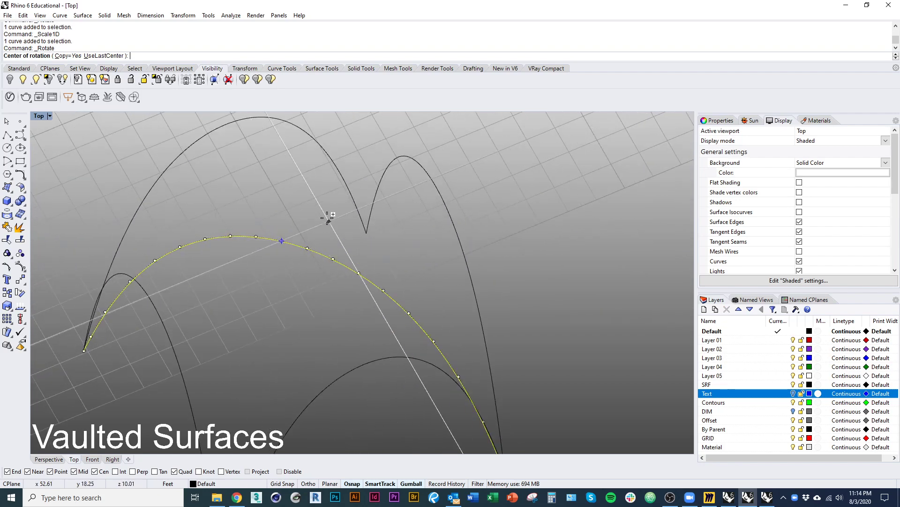
pyautogui.click(294, 243)
pyautogui.scroll(-7, 334, 263)
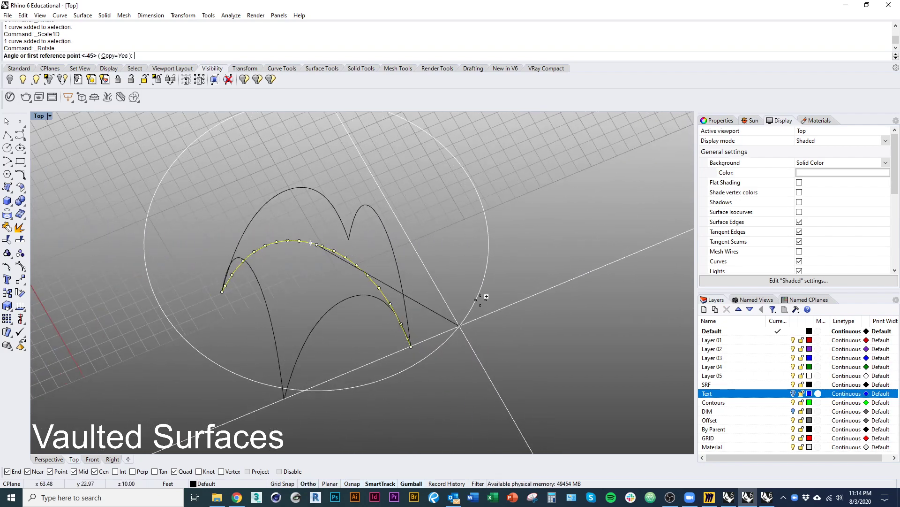
pyautogui.keyDown('shift'); pyautogui.click(484, 297); pyautogui.keyUp('shift')
pyautogui.keyDown('shift'); pyautogui.click(360, 185); pyautogui.keyUp('shift')
pyautogui.press('Return')
pyautogui.click(453, 249)
# Step: Scale the two crossing diagonal arches vertically in one direction in the Front view, and return to the Top view
pyautogui.moveTo(452, 251); pyautogui.dragTo(351, 317, button='right')
pyautogui.click(350, 318)
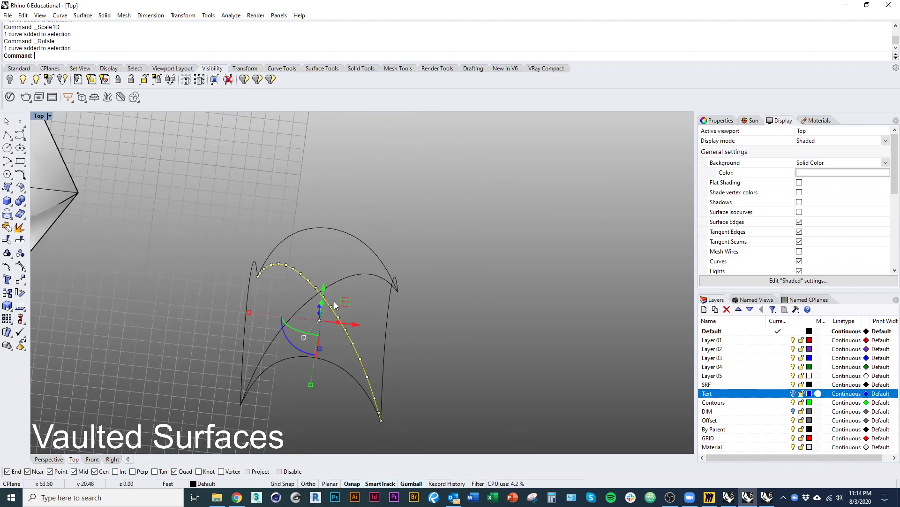
pyautogui.keyDown('shift'); pyautogui.click(237, 407); pyautogui.keyUp('shift')
pyautogui.hotkey('ctrl', 'Tab')
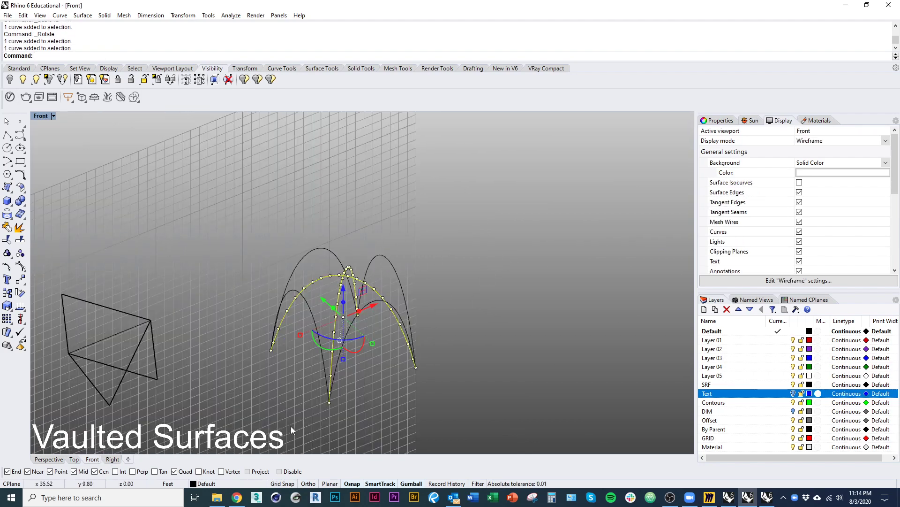
pyautogui.write('s1')
pyautogui.press('Return')
pyautogui.click(329, 401)
pyautogui.moveTo(332, 337); pyautogui.dragTo(366, 332, button='right')
pyautogui.keyDown('shift'); pyautogui.click(367, 336); pyautogui.keyUp('shift')
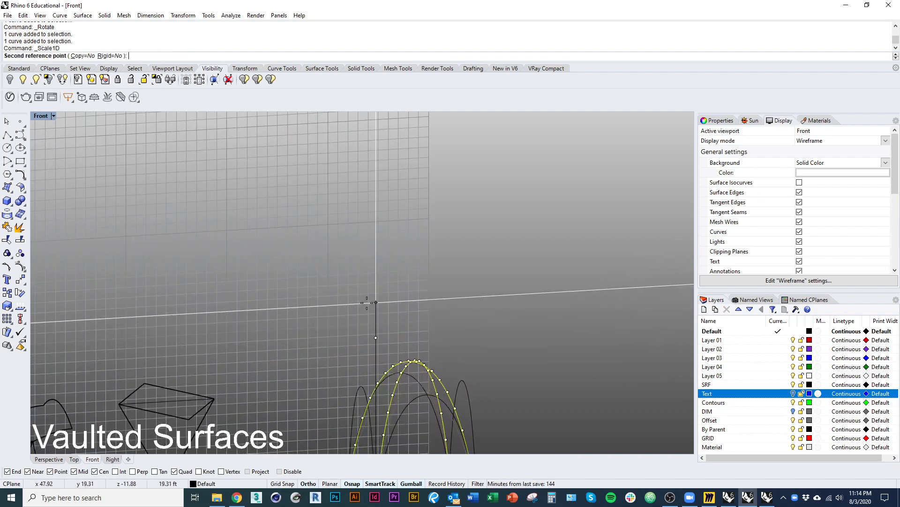
pyautogui.keyDown('shift'); pyautogui.click(367, 302); pyautogui.keyUp('shift')
pyautogui.click(311, 347)
pyautogui.moveTo(300, 369); pyautogui.dragTo(284, 388, button='right')
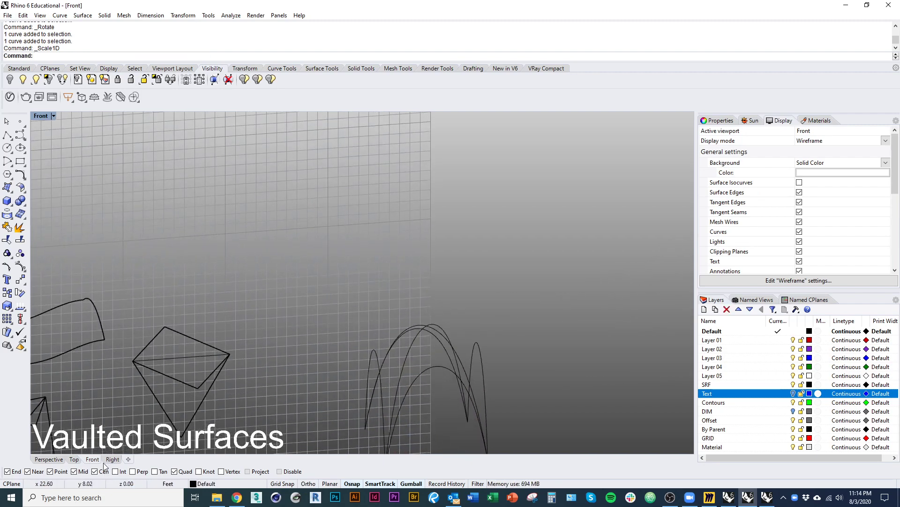
pyautogui.click(74, 458)
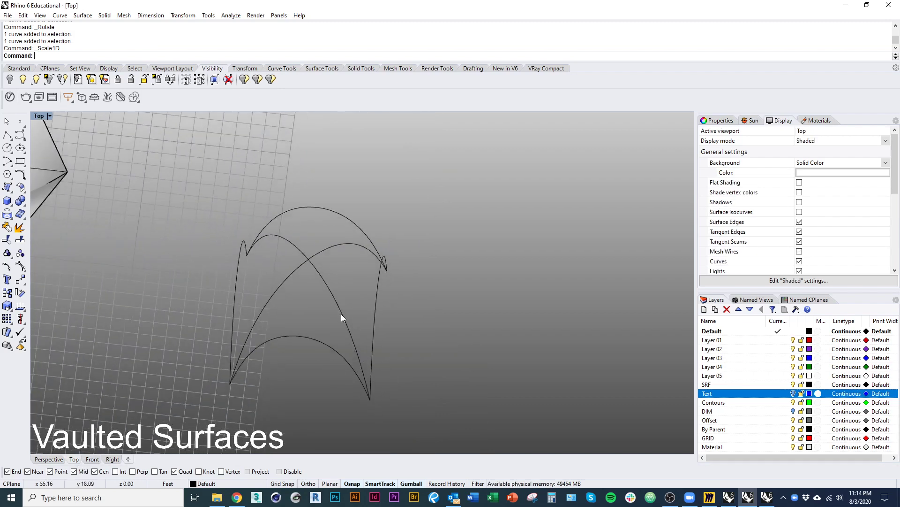
# Step: Try to create a network surface from all six arches at once
pyautogui.click(348, 366)
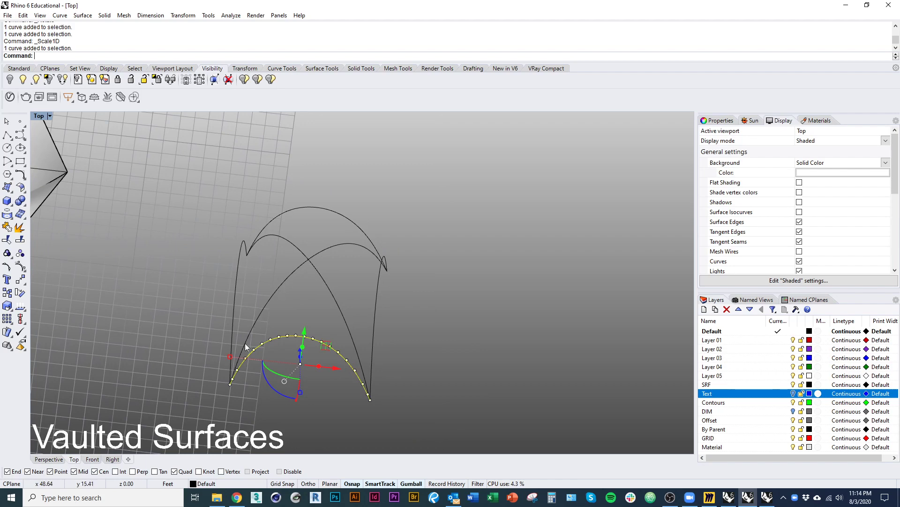
pyautogui.click(325, 313)
pyautogui.keyDown('ctrl'); pyautogui.keyDown('shift'); pyautogui.moveTo(349, 334); pyautogui.dragTo(462, 407, button='right'); pyautogui.keyUp('shift'); pyautogui.keyUp('ctrl')
pyautogui.moveTo(466, 410); pyautogui.dragTo(233, 212)
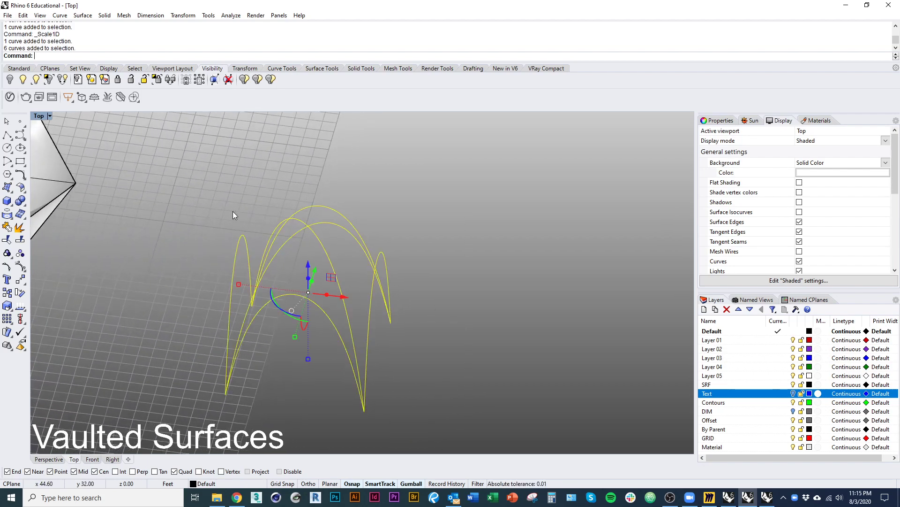
pyautogui.write('NetworkSrf')
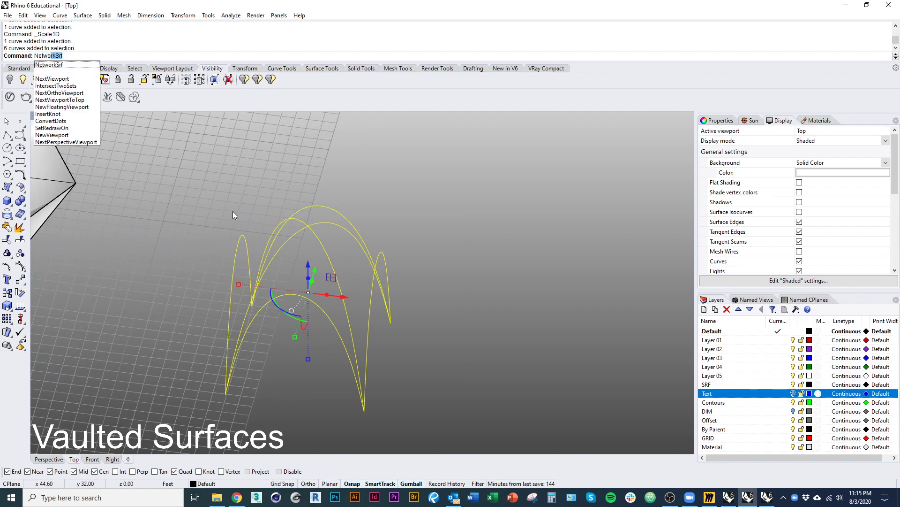
pyautogui.press('Return')
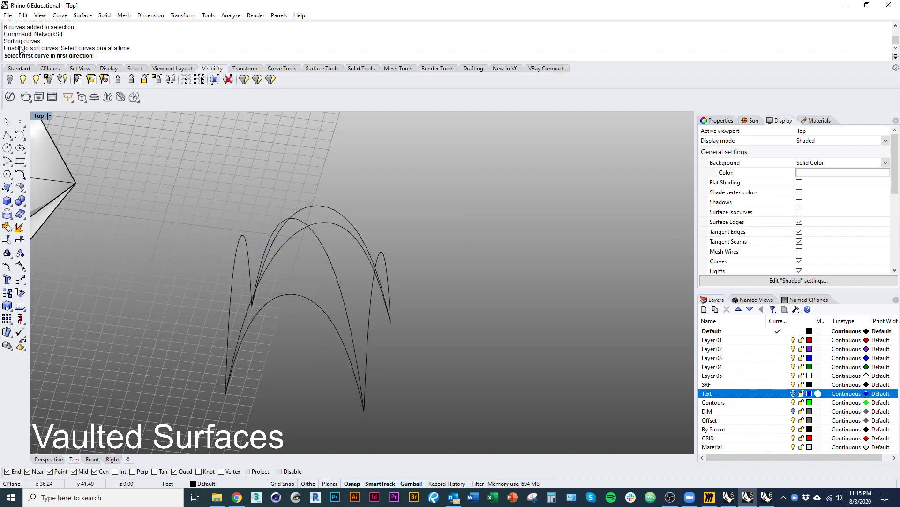
# Step: Try to build the network surface with front, diagonal and back arches in one direction, side and other diagonal arches in the second
pyautogui.click(317, 297)
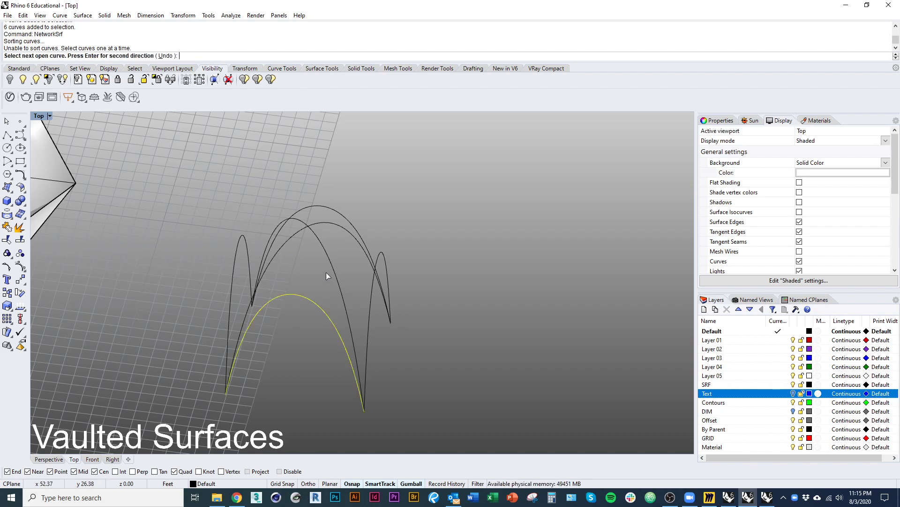
pyautogui.click(331, 261)
pyautogui.click(355, 220)
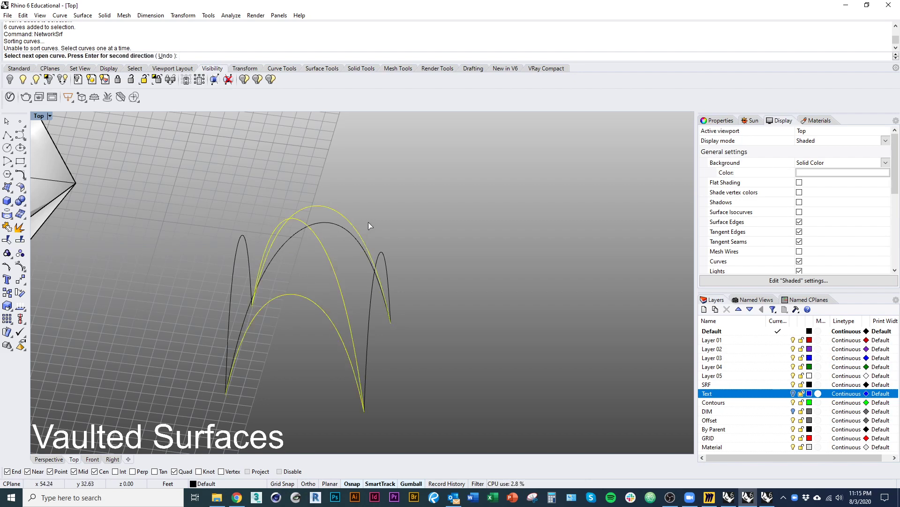
pyautogui.press('Return')
pyautogui.click(378, 255)
pyautogui.click(362, 240)
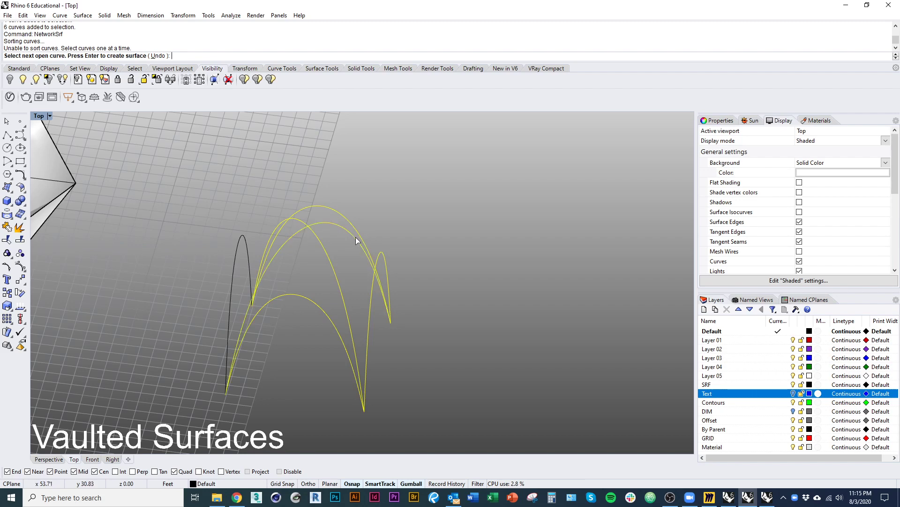
pyautogui.press('Return')
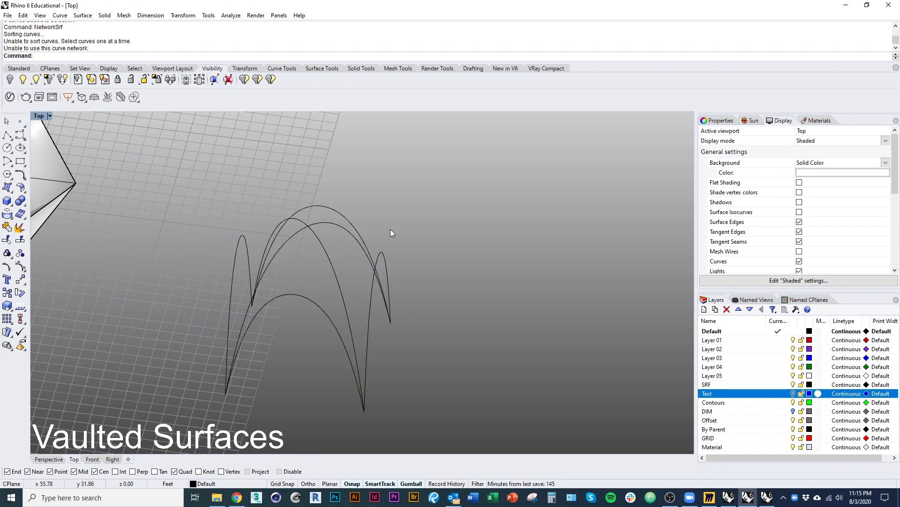
# Step: Undo the diagonal arch operations and the earlier deletions, back to the two perpendicular middle arches
pyautogui.moveTo(390, 230); pyautogui.dragTo(342, 282, button='right')
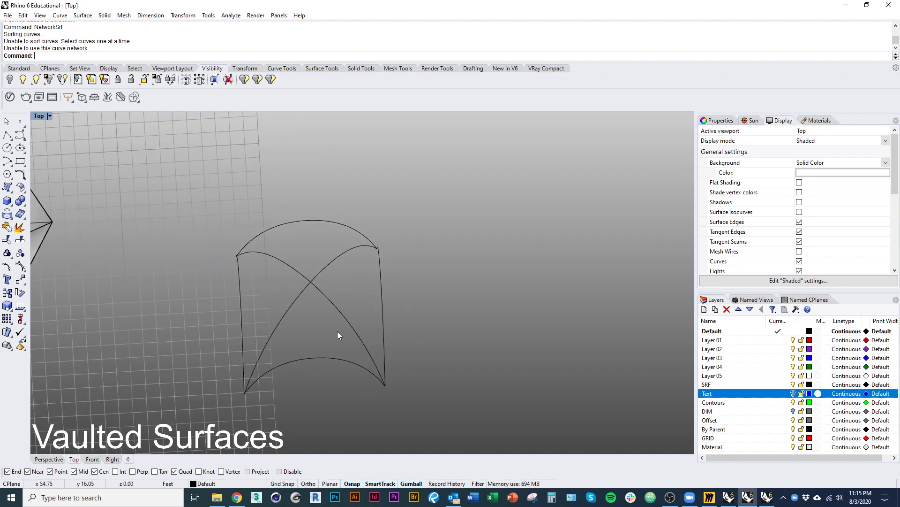
pyautogui.hotkey('ctrl', 'z')
pyautogui.hotkey('ctrl', 'z')
pyautogui.hotkey('ctrl', 'z')
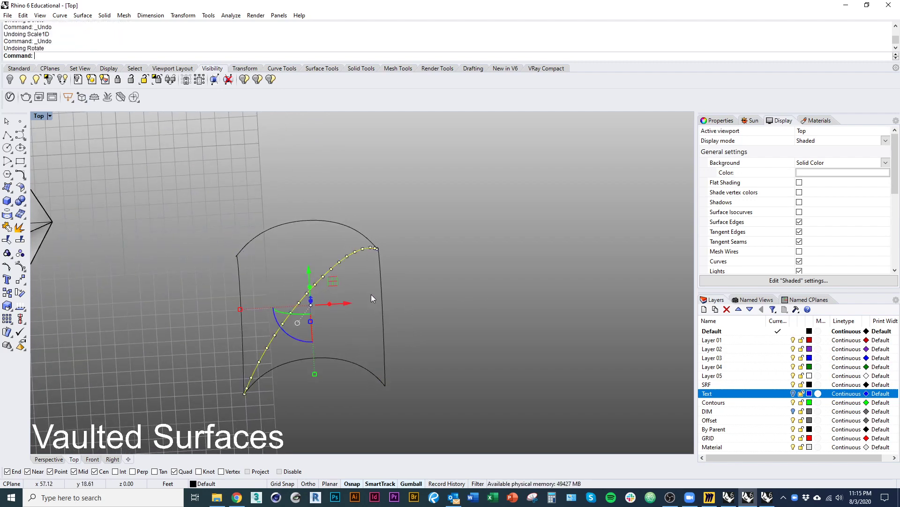
pyautogui.hotkey('ctrl', 'z')
pyautogui.hotkey('ctrl', 'z')
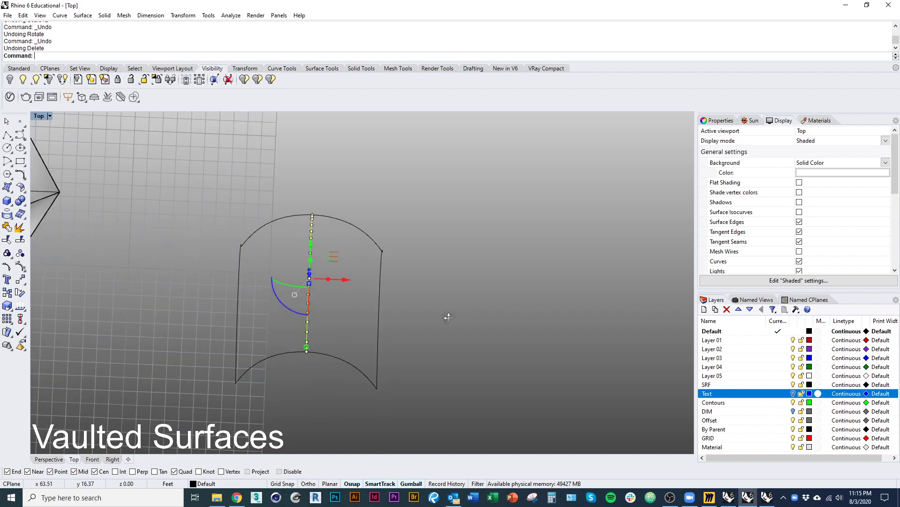
pyautogui.keyDown('ctrl'); pyautogui.keyDown('shift'); pyautogui.moveTo(448, 318); pyautogui.dragTo(429, 308, button='right'); pyautogui.keyUp('shift'); pyautogui.keyUp('ctrl')
pyautogui.hotkey('ctrl', 'z')
pyautogui.hotkey('ctrl', 'z')
pyautogui.hotkey('ctrl', 'z')
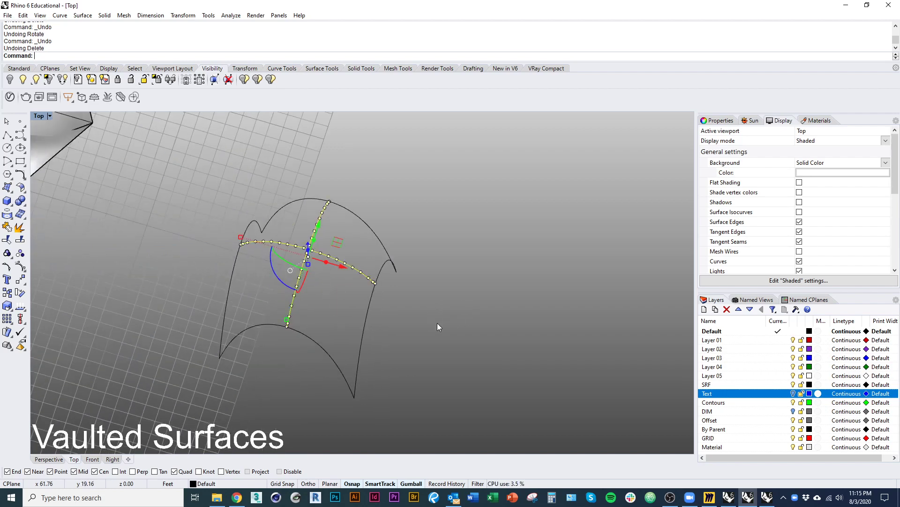
pyautogui.press('Escape')
# Step: Copy the front arch to the empty area beside the arch layout
pyautogui.scroll(-3, 427, 360)
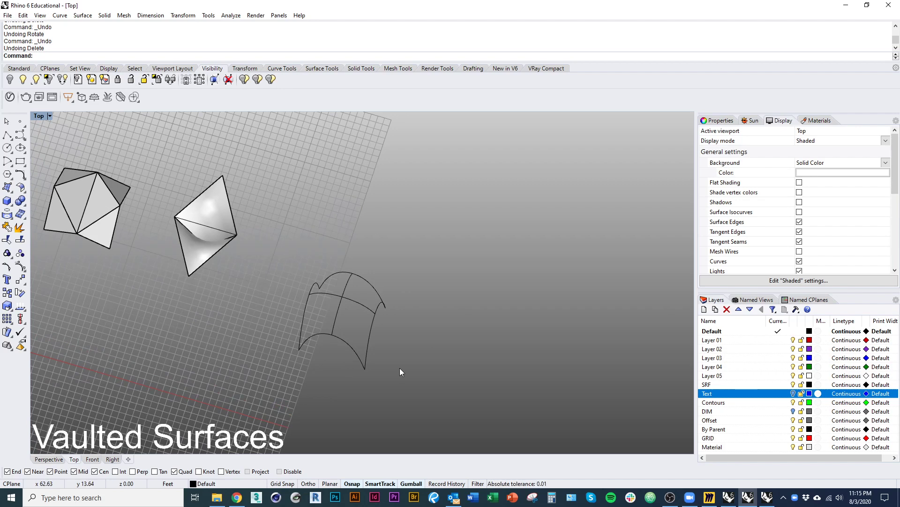
pyautogui.click(360, 356)
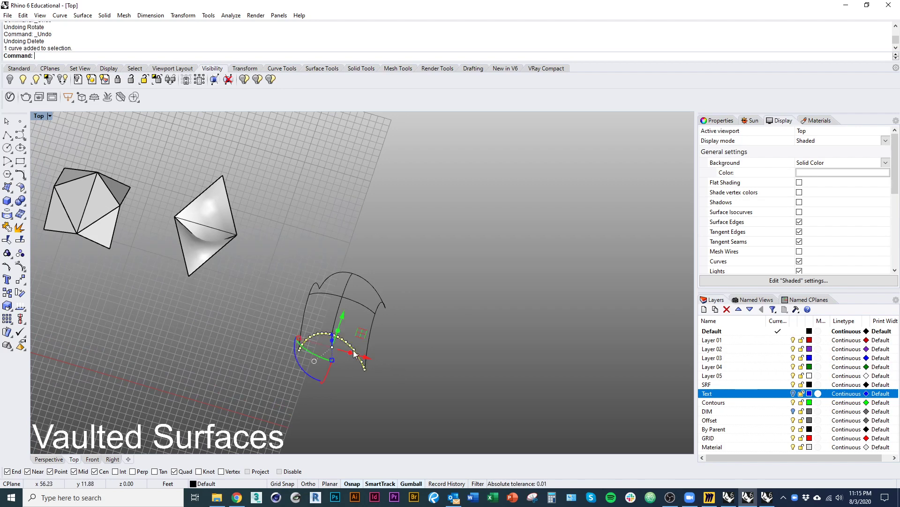
pyautogui.moveTo(371, 362); pyautogui.dragTo(360, 322, button='right')
pyautogui.moveTo(361, 322); pyautogui.dragTo(521, 370)
pyautogui.click(530, 415)
pyautogui.moveTo(507, 376); pyautogui.dragTo(407, 415, button='right')
pyautogui.click(463, 353)
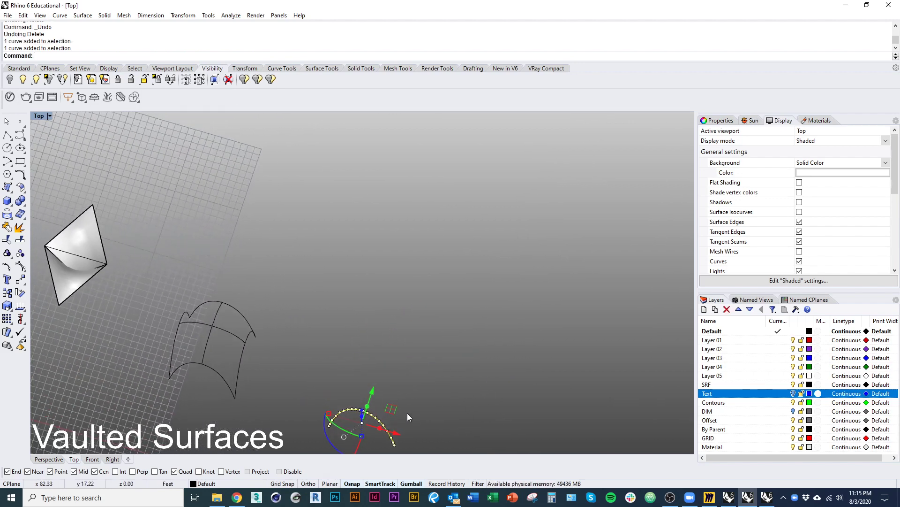
pyautogui.hotkey('ctrl', 'r')
pyautogui.press('Escape')
pyautogui.hotkey('ctrl', 'e')
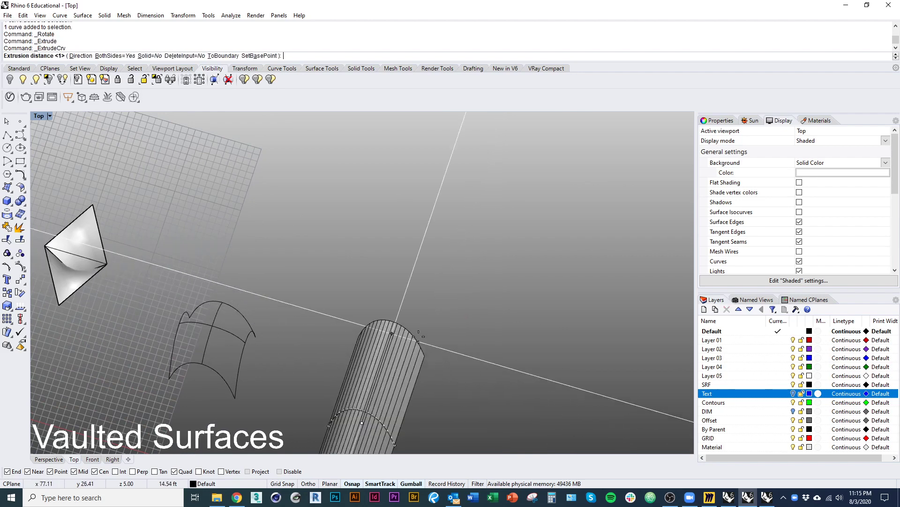
pyautogui.moveTo(412, 356); pyautogui.dragTo(410, 271, button='right')
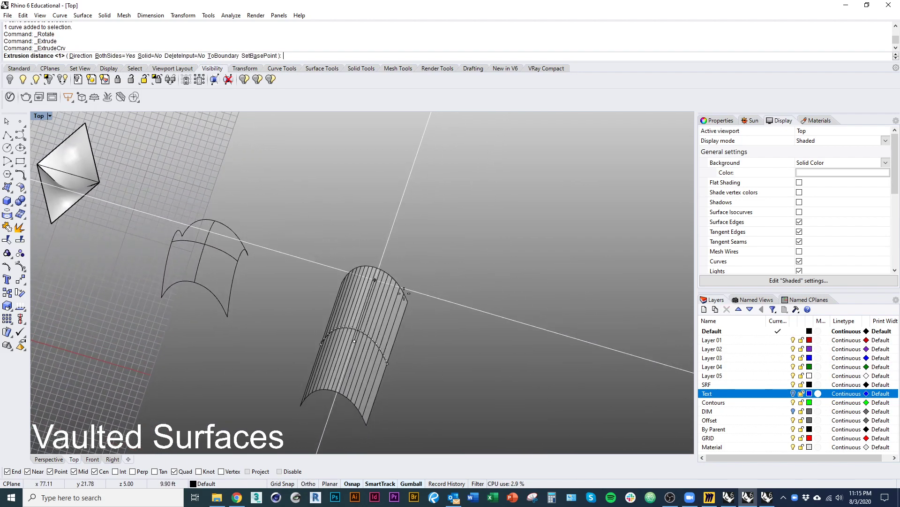
pyautogui.press('Escape')
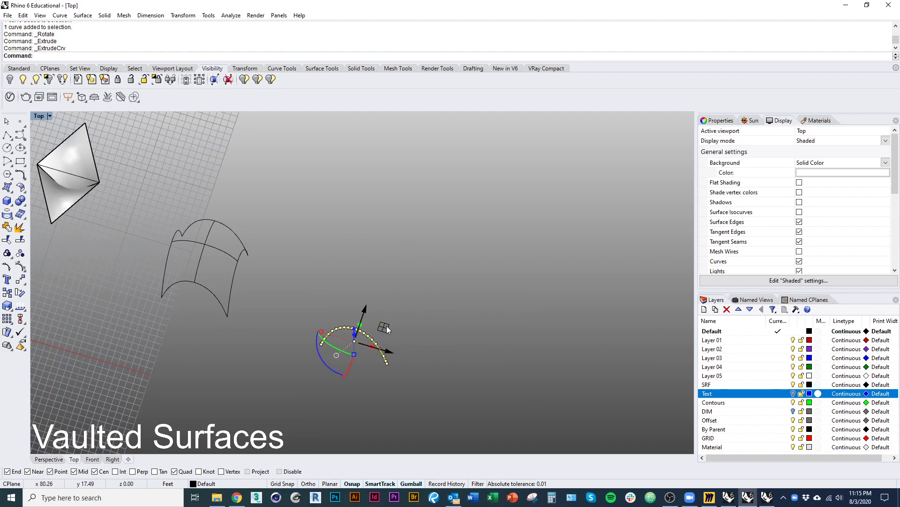
# Step: Extrude the copied arch to both sides as an open barrel vault surface with ExtrudeCrv
pyautogui.write('Extyrudec')
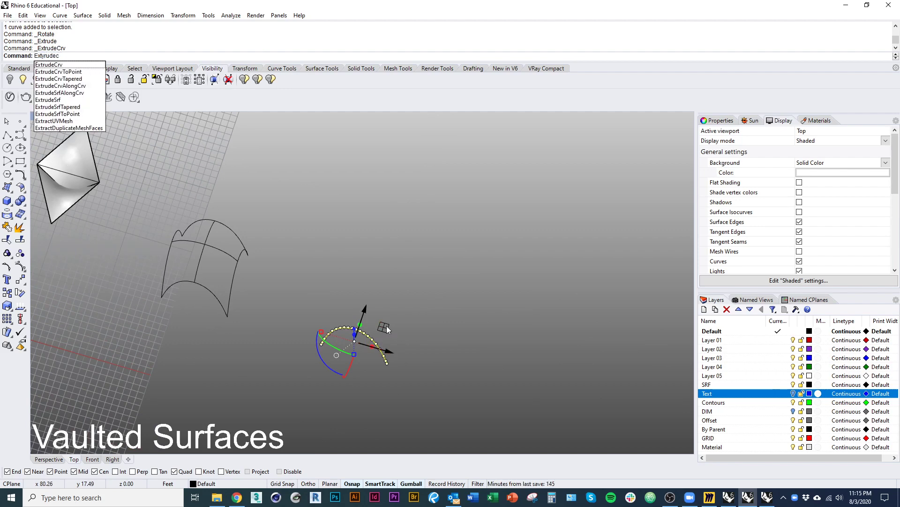
pyautogui.press('Return')
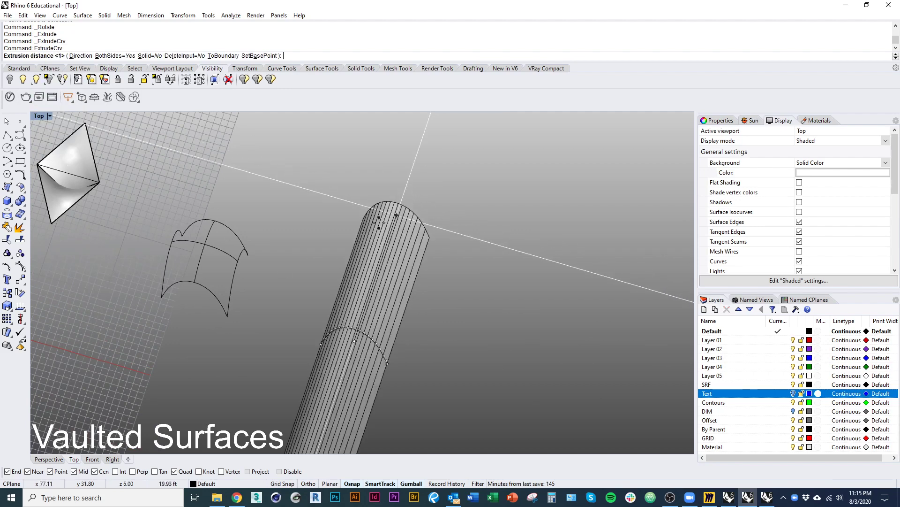
pyautogui.click(371, 289)
# Step: Rotate a copy of the barrel vault about its center so it crosses the original perpendicularly
pyautogui.moveTo(394, 302); pyautogui.dragTo(390, 344, button='right')
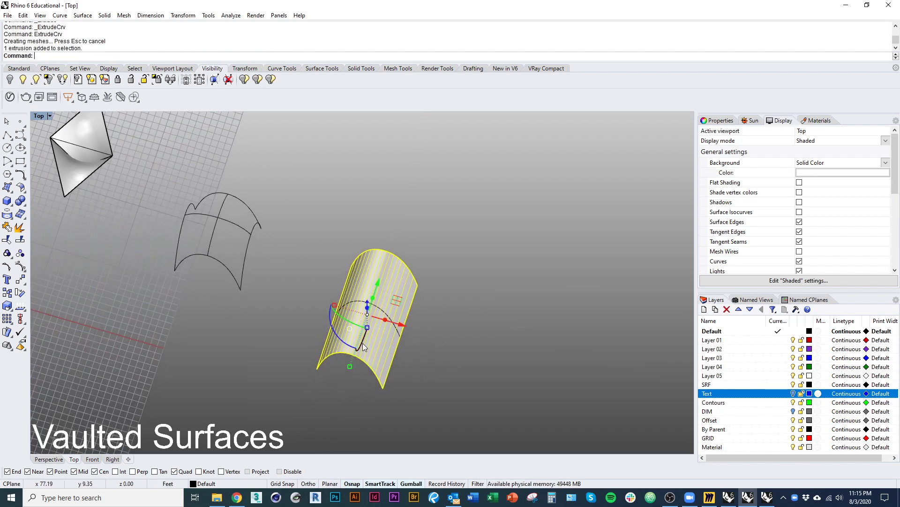
pyautogui.moveTo(362, 342); pyautogui.dragTo(297, 277)
pyautogui.click(293, 305)
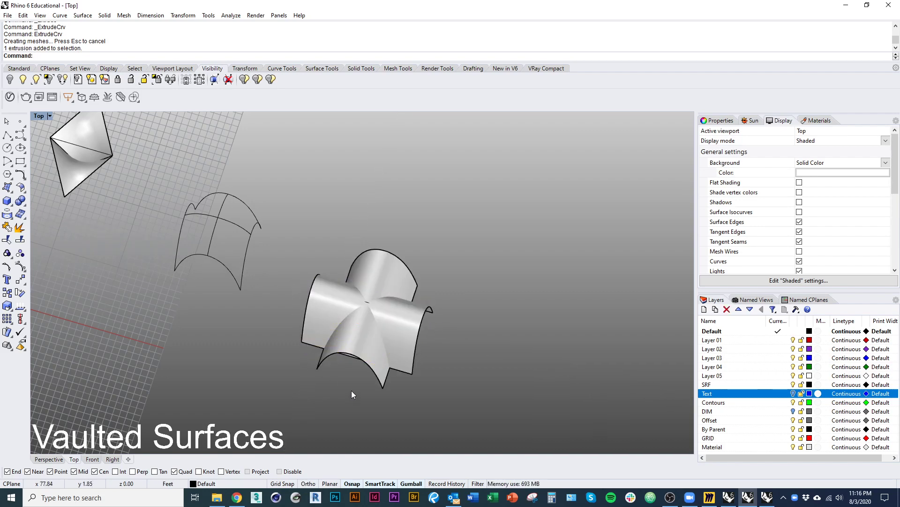
# Step: Trim away the middle part of one barrel vault, using the crossing barrel vault as the cutting object
pyautogui.moveTo(351, 390); pyautogui.dragTo(427, 328, button='right')
pyautogui.click(375, 296)
pyautogui.click(365, 297)
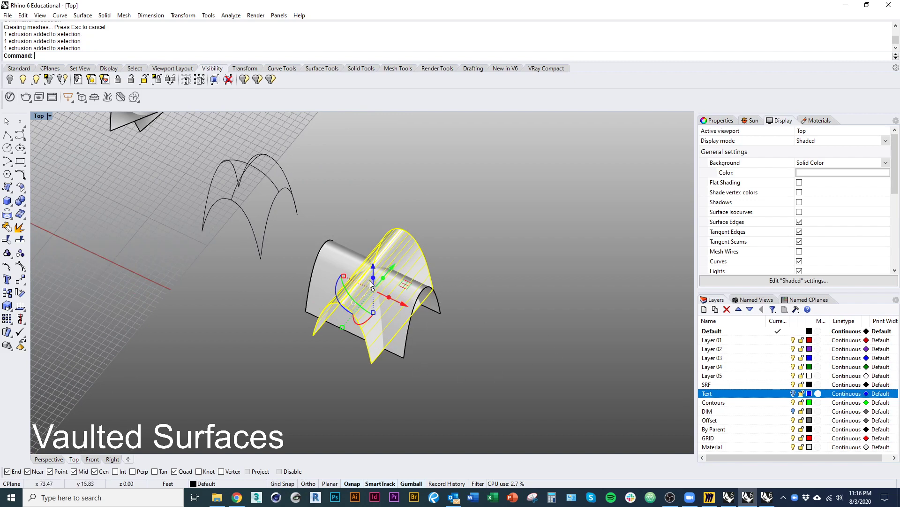
pyautogui.keyDown('shift'); pyautogui.moveTo(443, 346); pyautogui.dragTo(458, 358, button='right'); pyautogui.keyUp('shift')
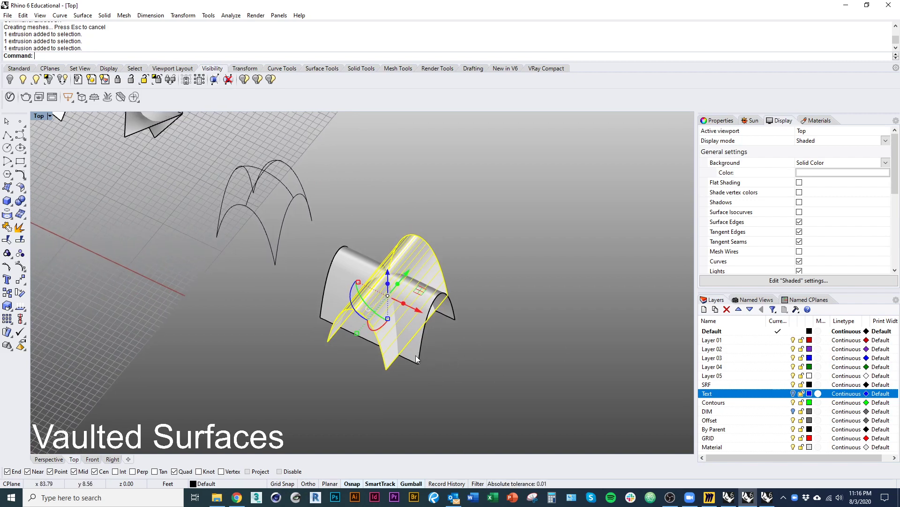
pyautogui.press('Return')
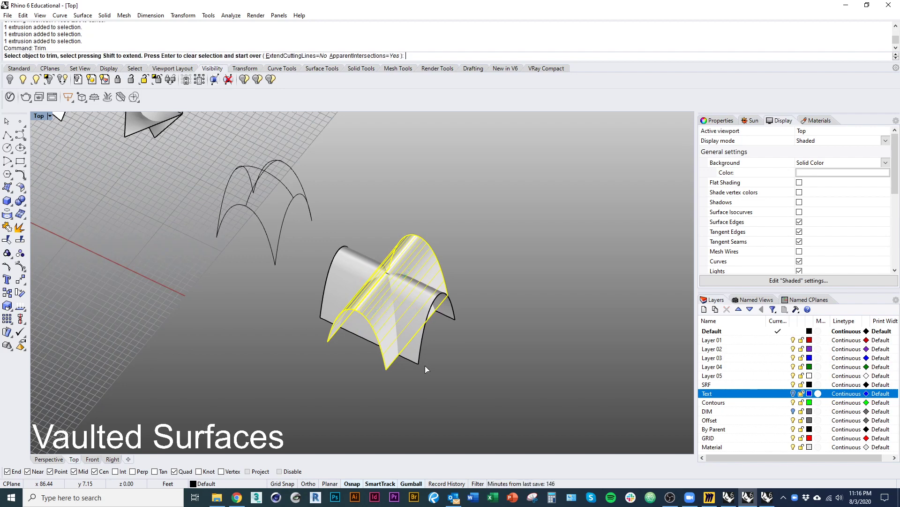
pyautogui.moveTo(425, 365); pyautogui.dragTo(413, 317, button='right')
pyautogui.click(400, 302)
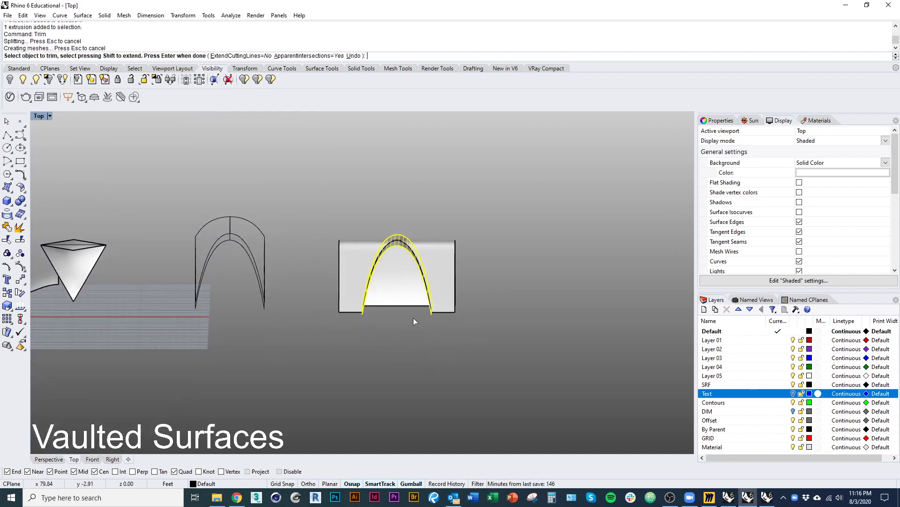
pyautogui.press('Return')
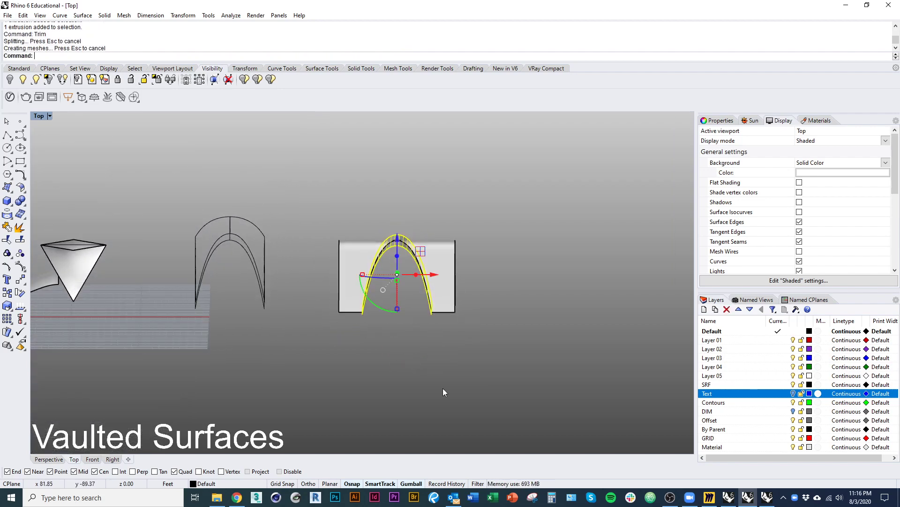
# Step: Trim the remaining barrel vault's middle part with the two separated vault pieces as cutting objects
pyautogui.click(444, 389)
pyautogui.moveTo(459, 370); pyautogui.dragTo(367, 360, button='right')
pyautogui.click(413, 299)
pyautogui.keyDown('shift'); pyautogui.click(358, 250); pyautogui.keyUp('shift')
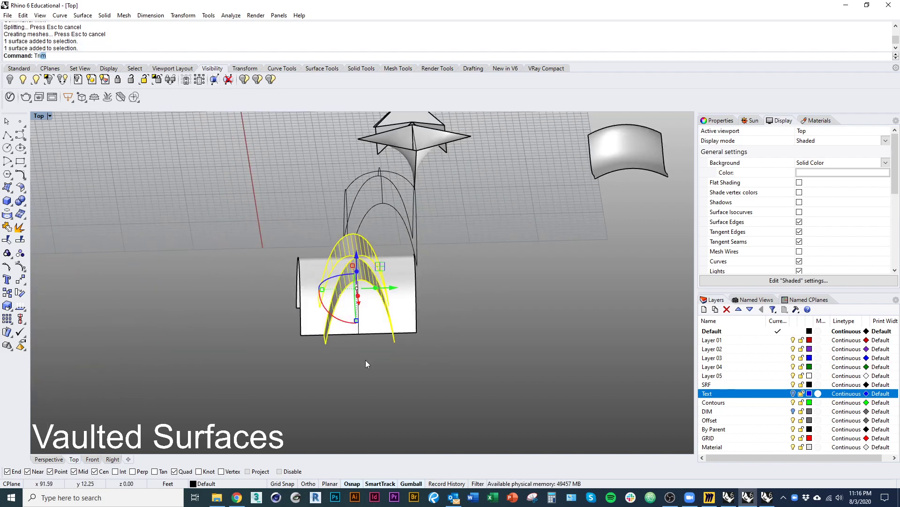
pyautogui.press('Return')
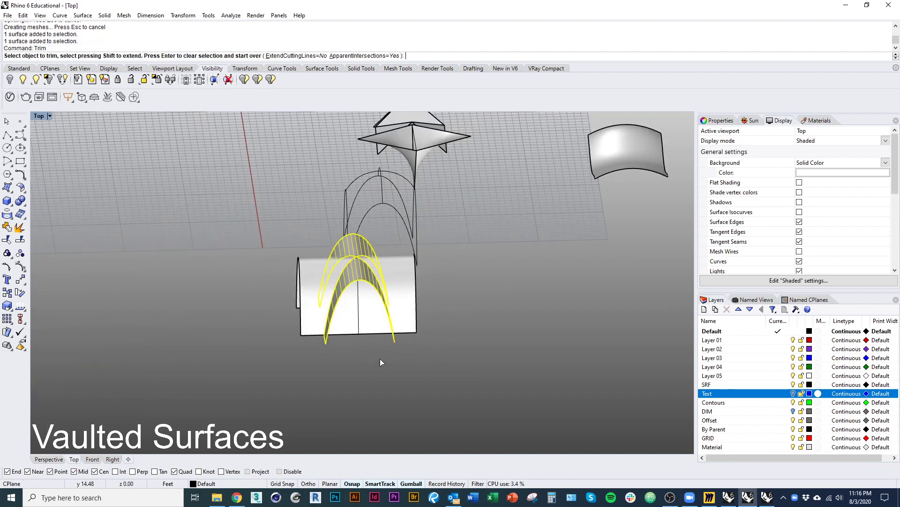
pyautogui.click(378, 328)
pyautogui.moveTo(384, 361); pyautogui.dragTo(429, 328, button='right')
pyautogui.press('Return')
# Step: Join the four trimmed vault surfaces into one polysurface
pyautogui.click(439, 332)
pyautogui.keyDown('shift'); pyautogui.click(407, 278); pyautogui.keyUp('shift')
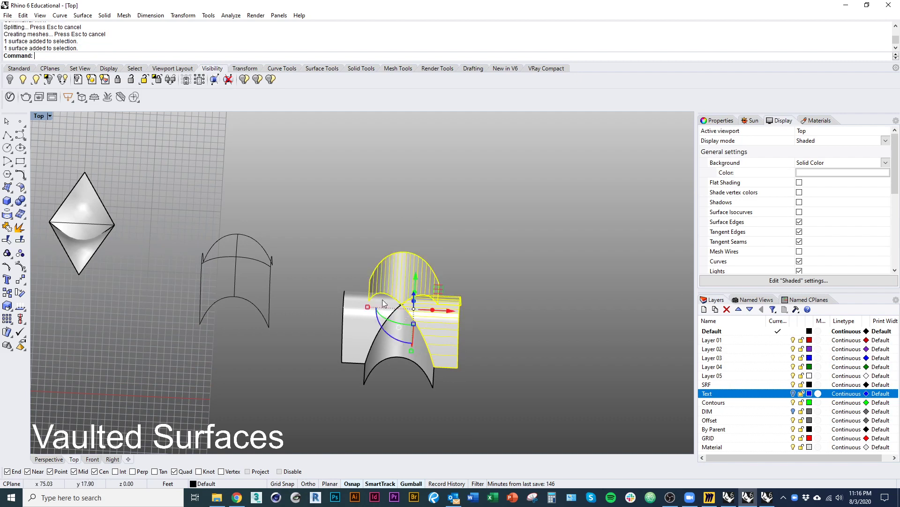
pyautogui.keyDown('shift'); pyautogui.click(367, 307); pyautogui.keyUp('shift')
pyautogui.keyDown('shift'); pyautogui.click(389, 353); pyautogui.keyUp('shift')
pyautogui.keyDown('shift'); pyautogui.click(354, 323); pyautogui.keyUp('shift')
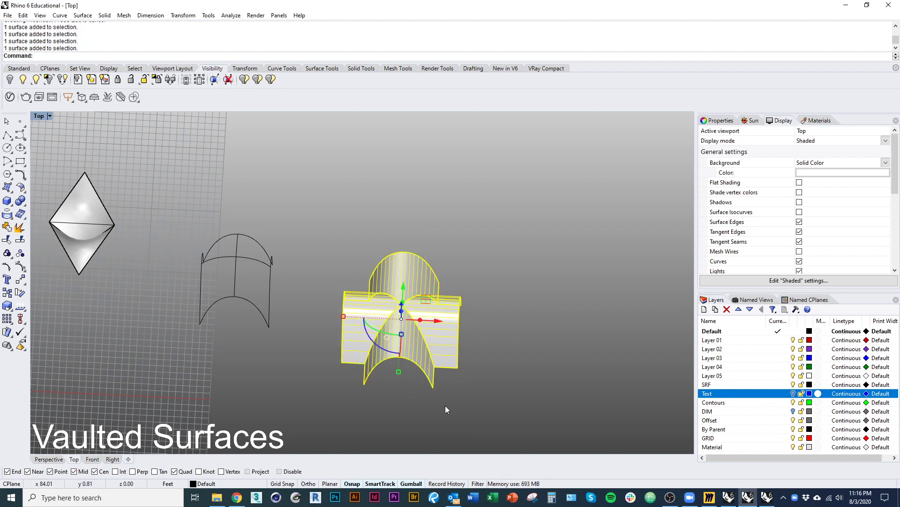
pyautogui.press('Return')
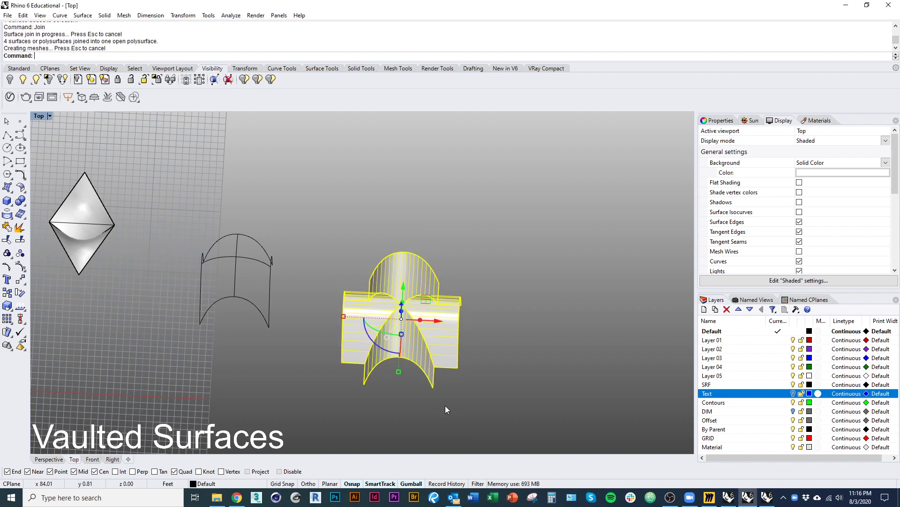
# Step: Create a network surface from the six arch curves with NetworkSrf, keeping the default tolerances and Position edge matching
pyautogui.keyDown('ctrl'); pyautogui.keyDown('shift'); pyautogui.moveTo(468, 393); pyautogui.dragTo(444, 376, button='right'); pyautogui.keyUp('shift'); pyautogui.keyUp('ctrl')
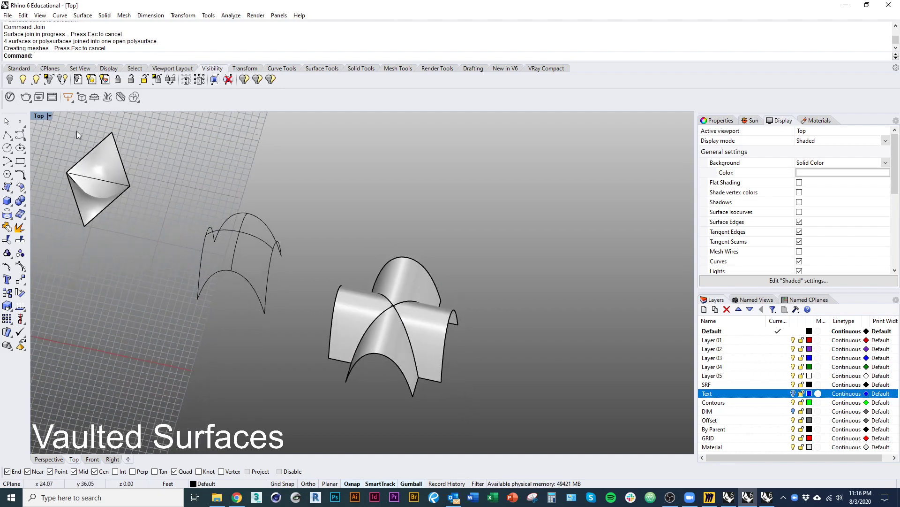
pyautogui.moveTo(264, 294); pyautogui.dragTo(158, 181)
pyautogui.write('etworkSrf')
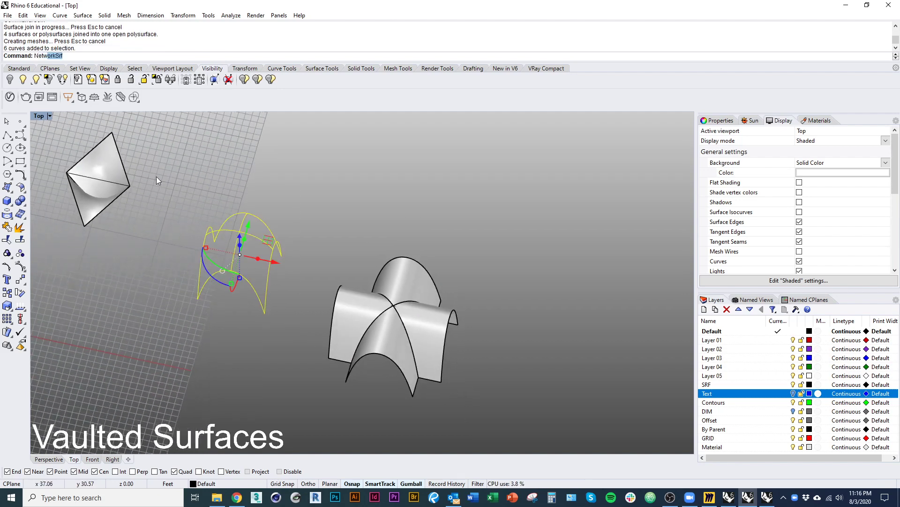
pyautogui.press('Return')
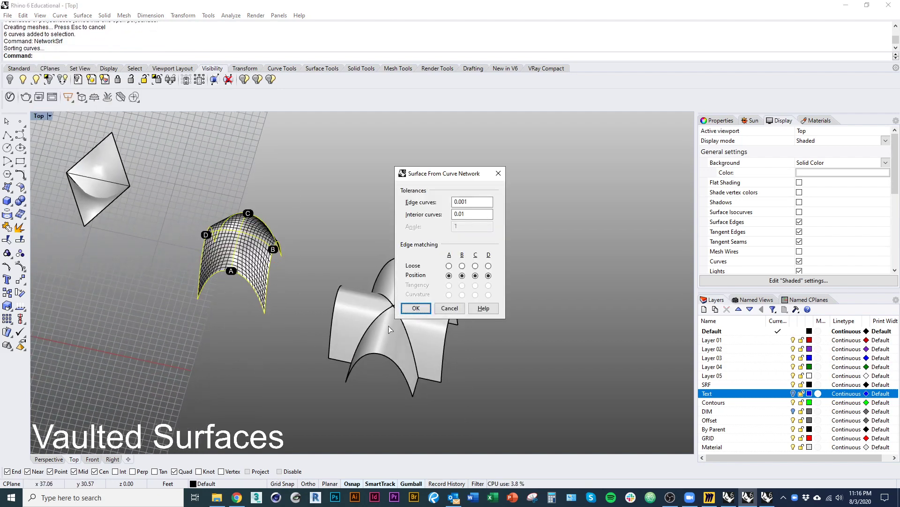
pyautogui.click(416, 308)
# Step: Set the viewport to Rendered display and examine the shapes of the network surface and the joined groin vault
pyautogui.click(49, 116)
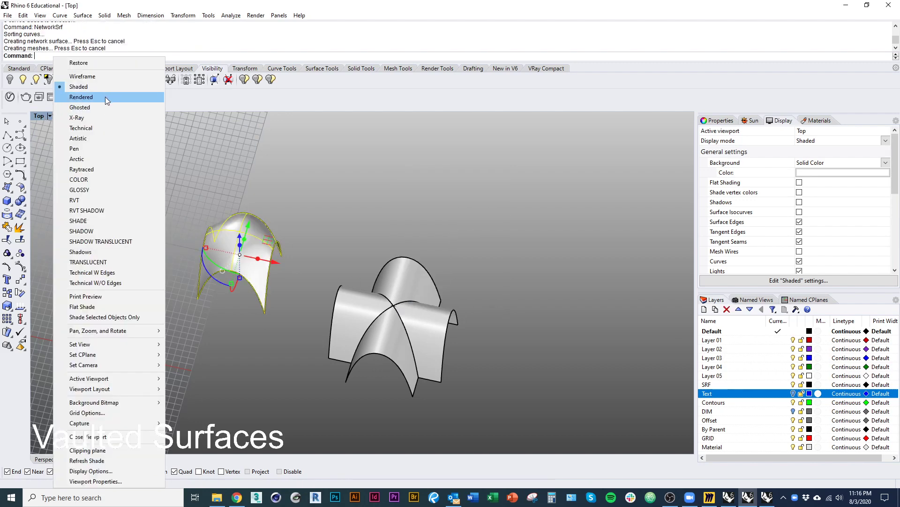
pyautogui.click(108, 101)
pyautogui.moveTo(357, 244)
pyautogui.keyDown('ctrl'); pyautogui.keyDown('shift'); pyautogui.mouseDown(button='right')
pyautogui.moveTo(375, 231)
pyautogui.moveTo(365, 269)
pyautogui.moveTo(352, 251)
pyautogui.mouseUp(button='right'); pyautogui.keyUp('shift'); pyautogui.keyUp('ctrl')
pyautogui.scroll(7, 271, 254)
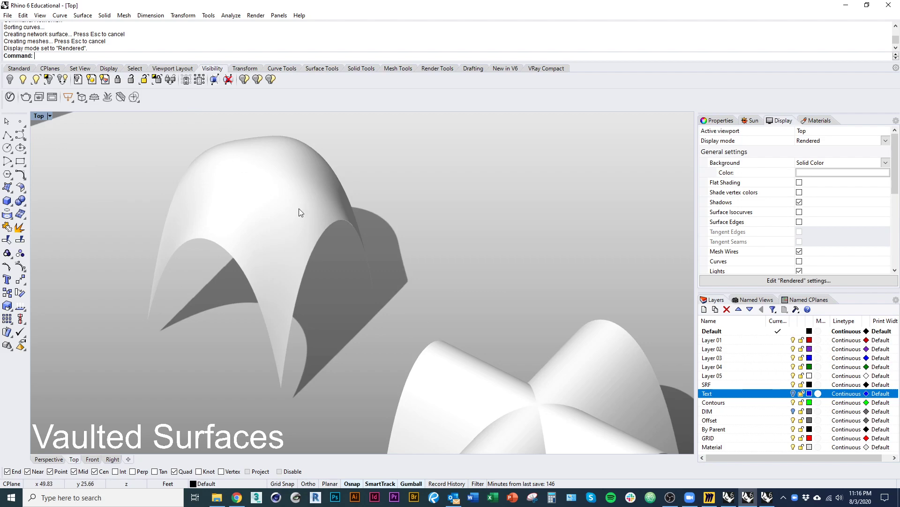
pyautogui.keyDown('ctrl'); pyautogui.keyDown('shift'); pyautogui.moveTo(299, 208); pyautogui.dragTo(328, 245, button='right'); pyautogui.keyUp('shift'); pyautogui.keyUp('ctrl')
pyautogui.click(282, 253)
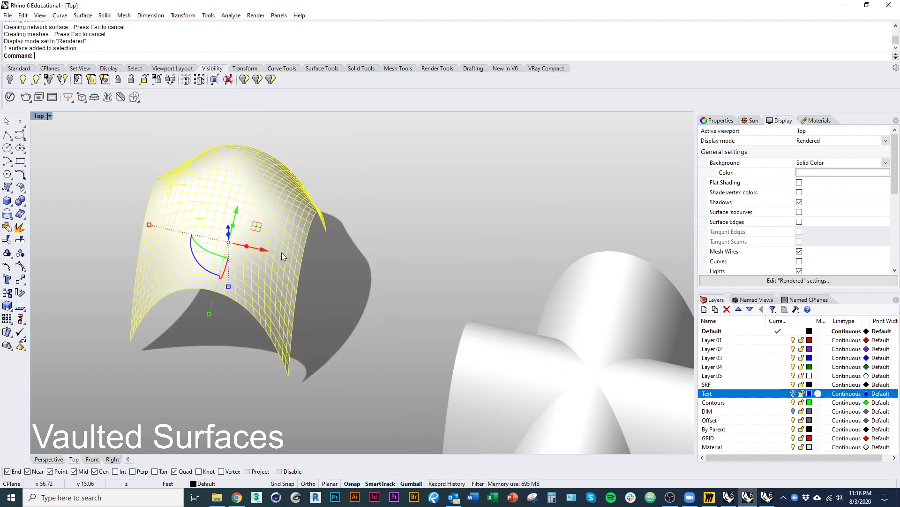
pyautogui.keyDown('ctrl'); pyautogui.keyDown('shift'); pyautogui.moveTo(187, 251); pyautogui.dragTo(420, 171, button='right'); pyautogui.keyUp('shift'); pyautogui.keyUp('ctrl')
pyautogui.press('Escape')
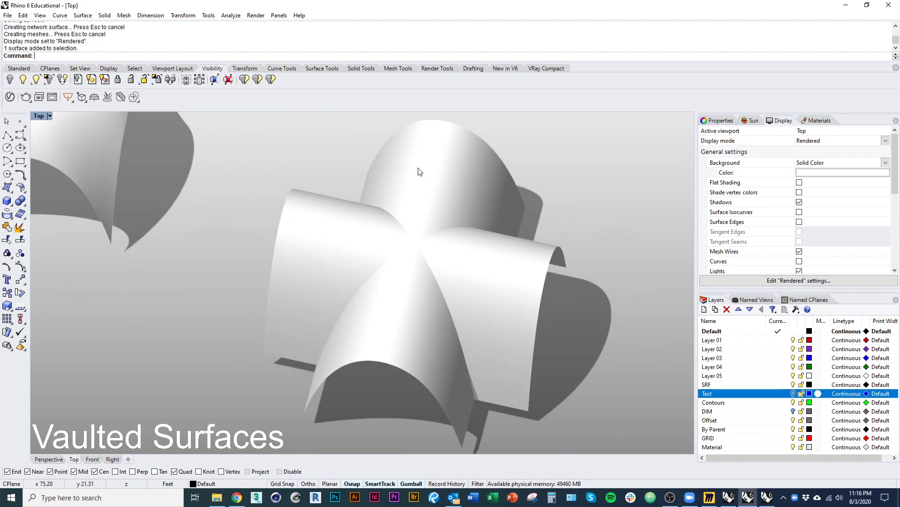
pyautogui.click(412, 187)
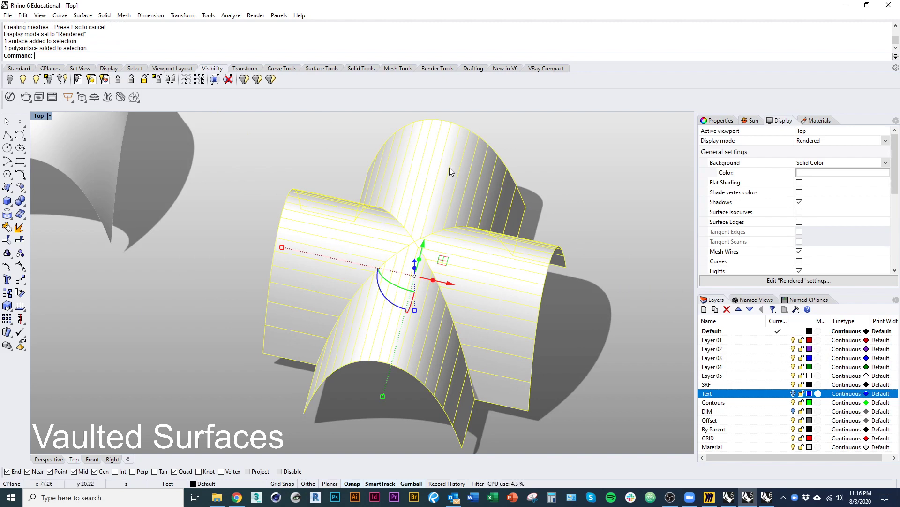
pyautogui.click(575, 319)
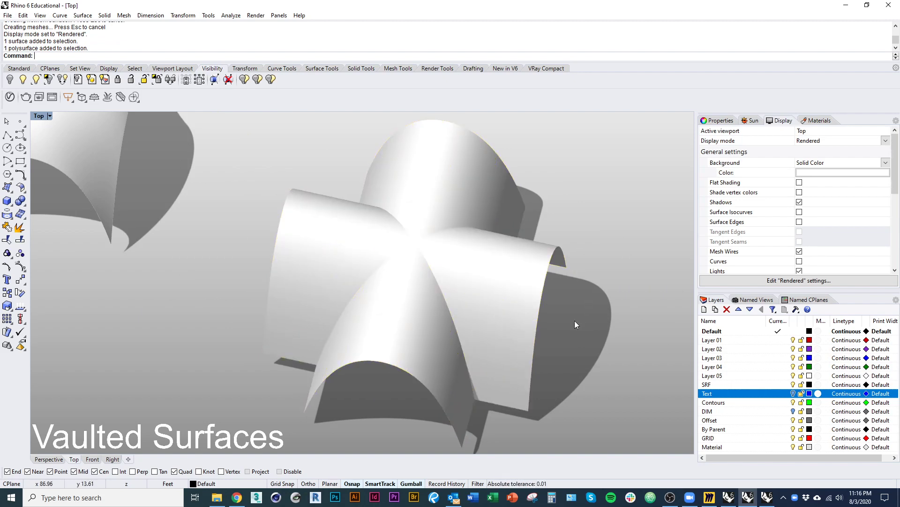
pyautogui.moveTo(504, 300); pyautogui.dragTo(416, 306, button='right')
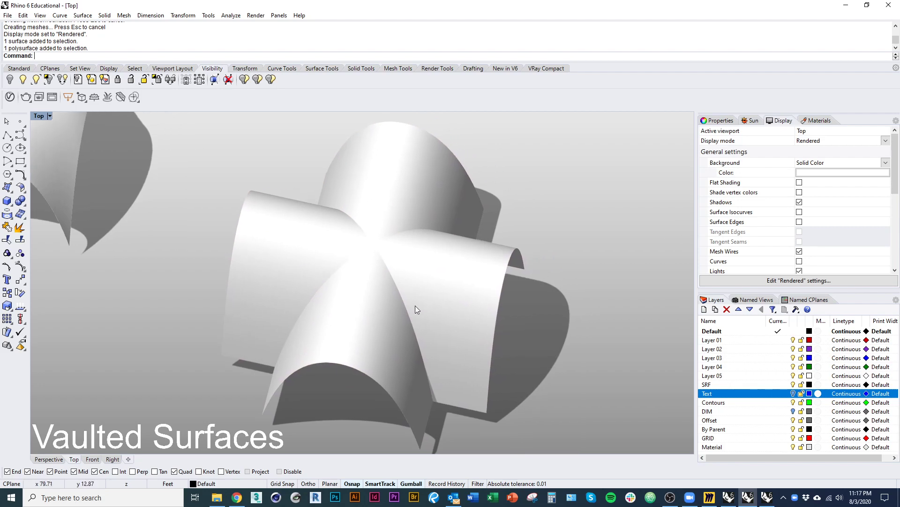
# Step: Return the viewport to Shaded display to show both vaults with their edges
pyautogui.click(33, 119)
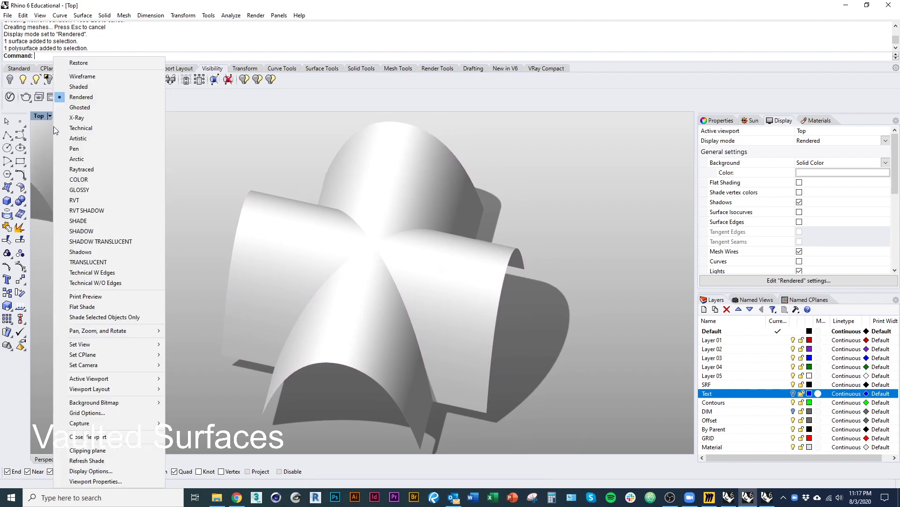
pyautogui.click(87, 86)
pyautogui.moveTo(323, 236); pyautogui.dragTo(398, 269, button='right')
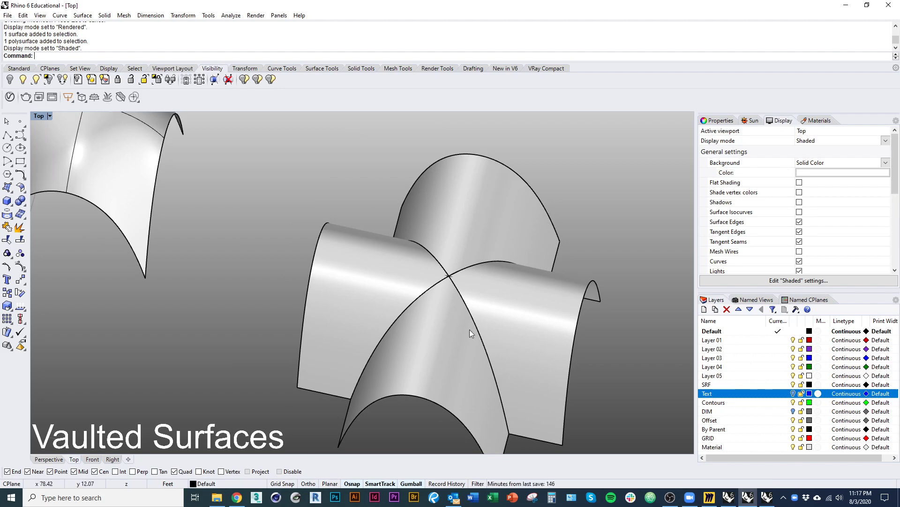
pyautogui.moveTo(469, 330); pyautogui.dragTo(516, 431, button='right')
pyautogui.moveTo(286, 342); pyautogui.dragTo(367, 317, button='right')
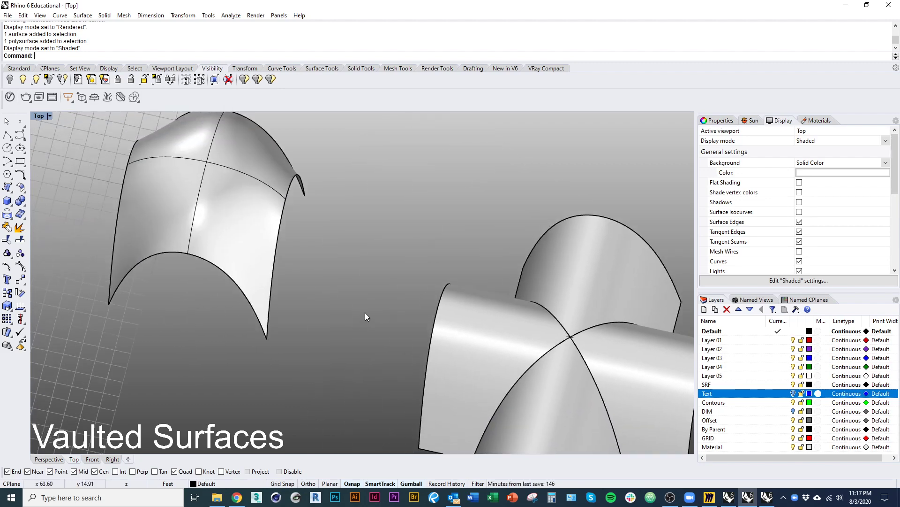
# Step: Hide the two crossing middle arch curves of the network surface using Wireframe display, and restore Shaded display
pyautogui.hotkey('ctrl', 'alt', 'w')
pyautogui.moveTo(218, 201); pyautogui.dragTo(190, 158)
pyautogui.hotkey('ctrl', 'h')
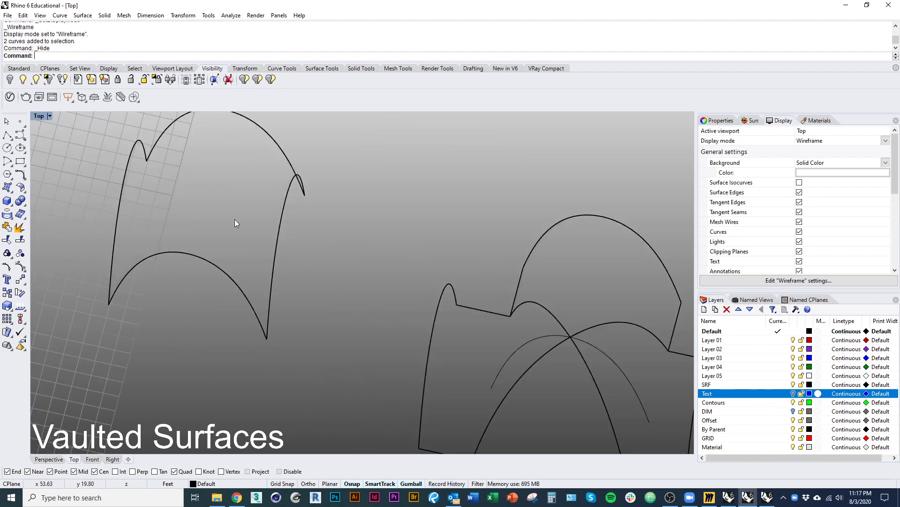
pyautogui.hotkey('ctrl', 'alt', 's')
pyautogui.moveTo(361, 311)
pyautogui.keyDown('ctrl'); pyautogui.keyDown('shift'); pyautogui.mouseDown(button='right')
pyautogui.moveTo(302, 317)
pyautogui.moveTo(402, 305)
pyautogui.mouseUp(button='right'); pyautogui.keyUp('shift'); pyautogui.keyUp('ctrl')
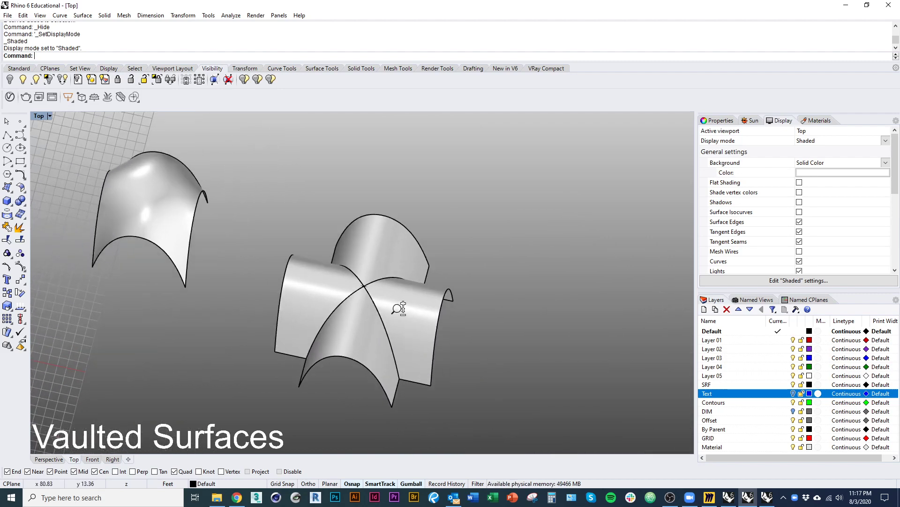
# Step: Start FilletEdge on the joined groin vault and select its four diagonal groin edges with a radius of 1
pyautogui.click(402, 305)
pyautogui.click(469, 383)
pyautogui.moveTo(485, 393)
pyautogui.keyDown('ctrl'); pyautogui.keyDown('shift'); pyautogui.mouseDown(button='right')
pyautogui.moveTo(369, 319)
pyautogui.moveTo(363, 352)
pyautogui.mouseUp(button='right'); pyautogui.keyUp('shift'); pyautogui.keyUp('ctrl')
pyautogui.hotkey('ctrl', 'alt', 's')
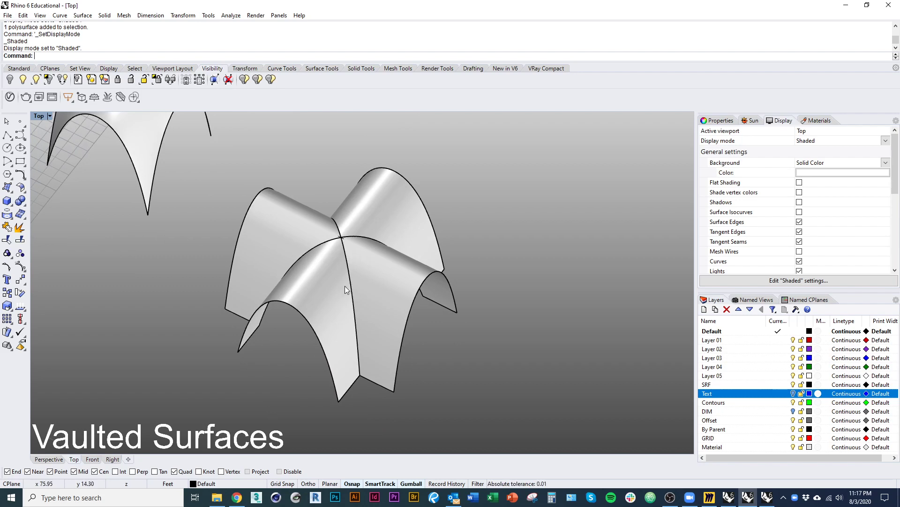
pyautogui.write('FilletEdge')
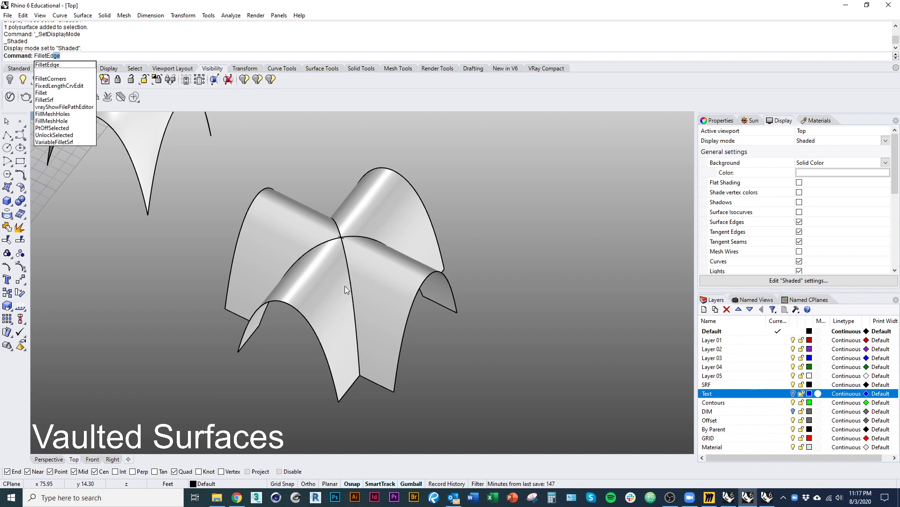
pyautogui.press('Return')
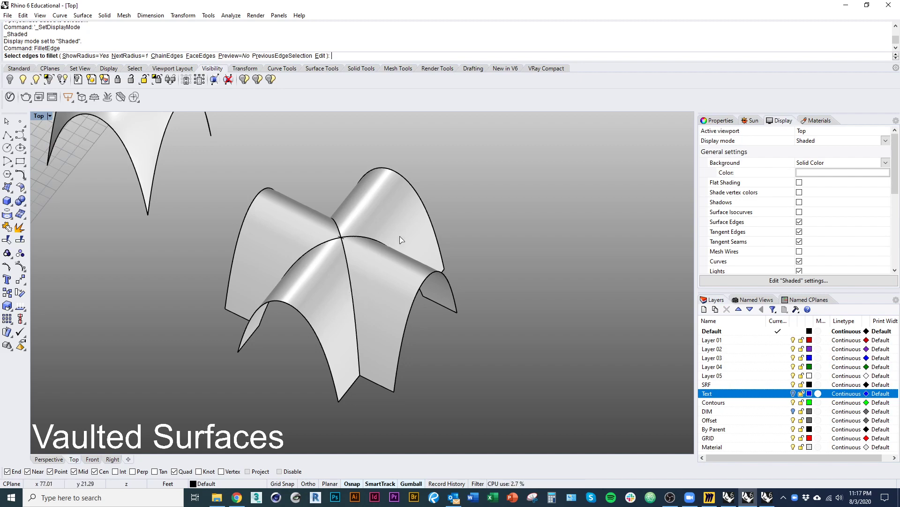
pyautogui.click(348, 266)
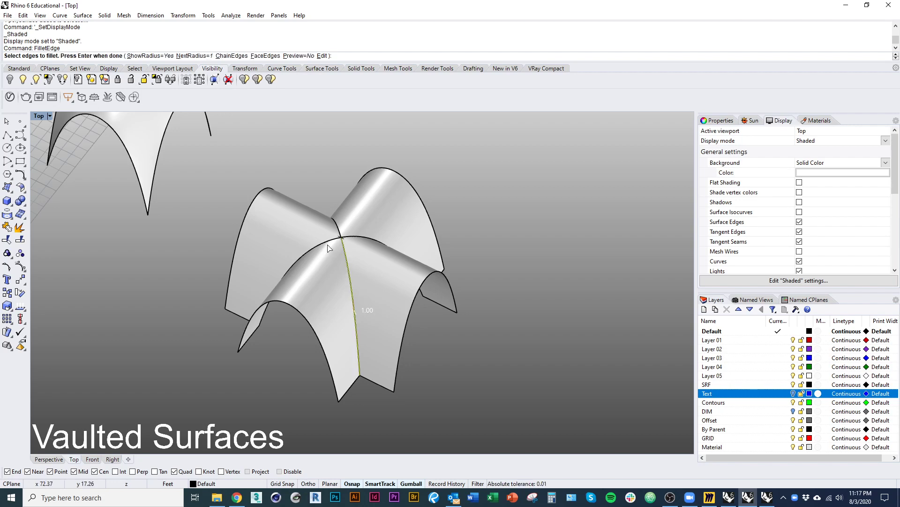
pyautogui.click(329, 243)
pyautogui.click(337, 230)
pyautogui.click(362, 239)
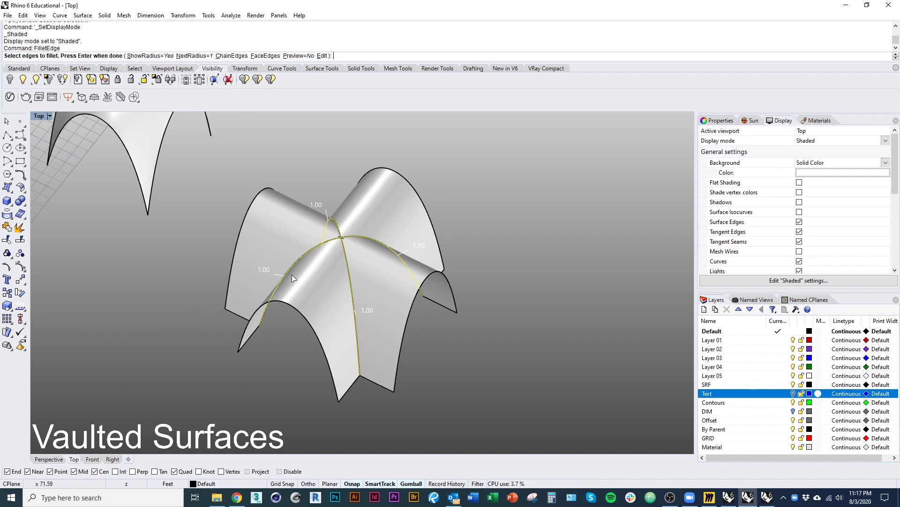
# Step: Enter 1.5 as the next radius, complete the fillet on the four selected groin edges, and inspect it up close
pyautogui.click(195, 56)
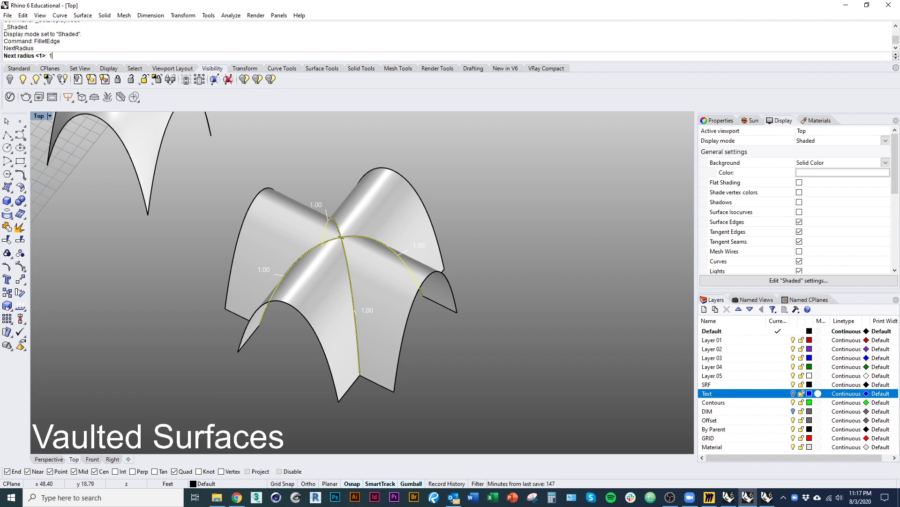
pyautogui.write('1.5')
pyautogui.press('Return')
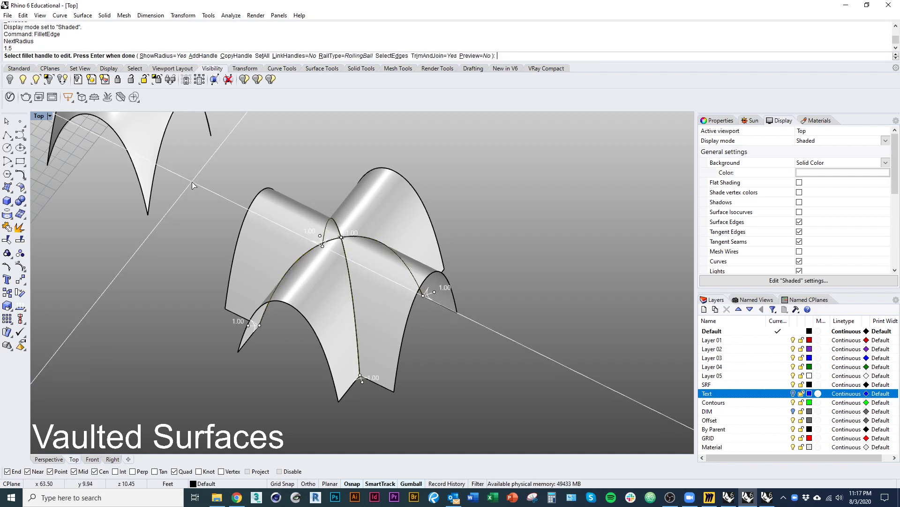
pyautogui.press('Return')
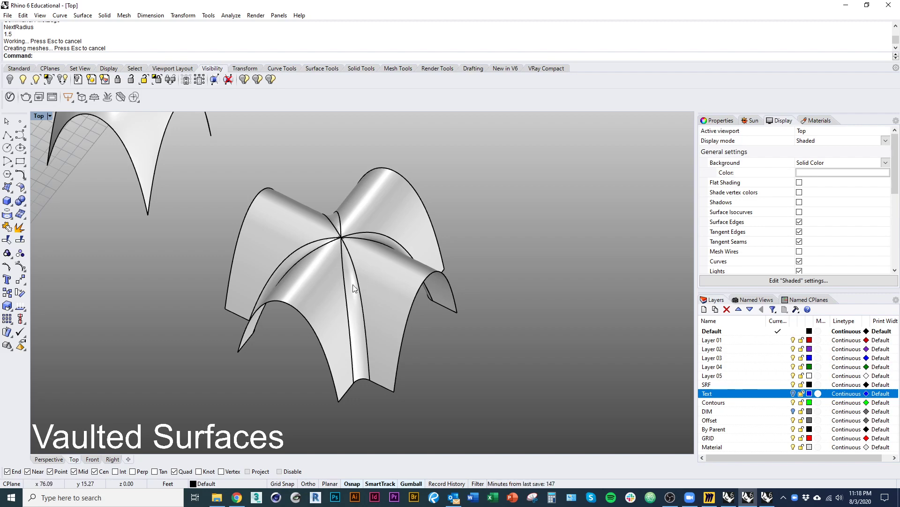
pyautogui.scroll(5, 370, 376)
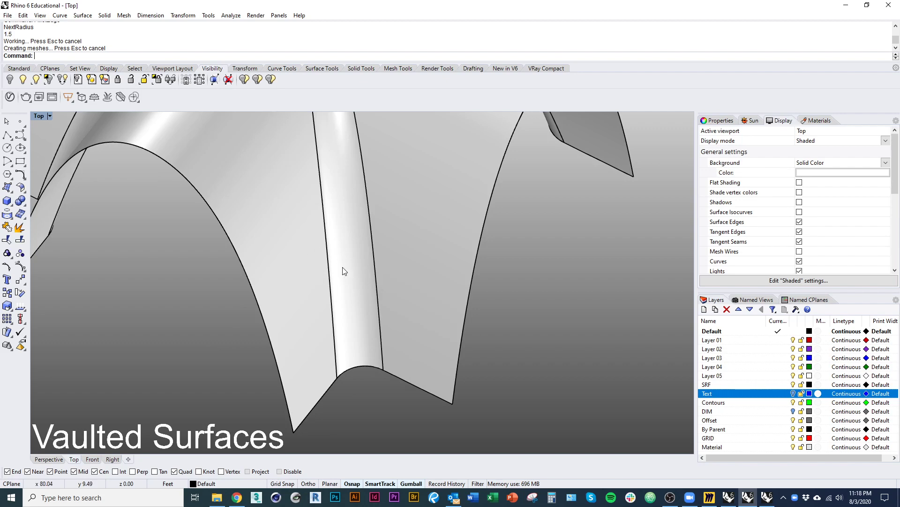
pyautogui.scroll(-5, 303, 328)
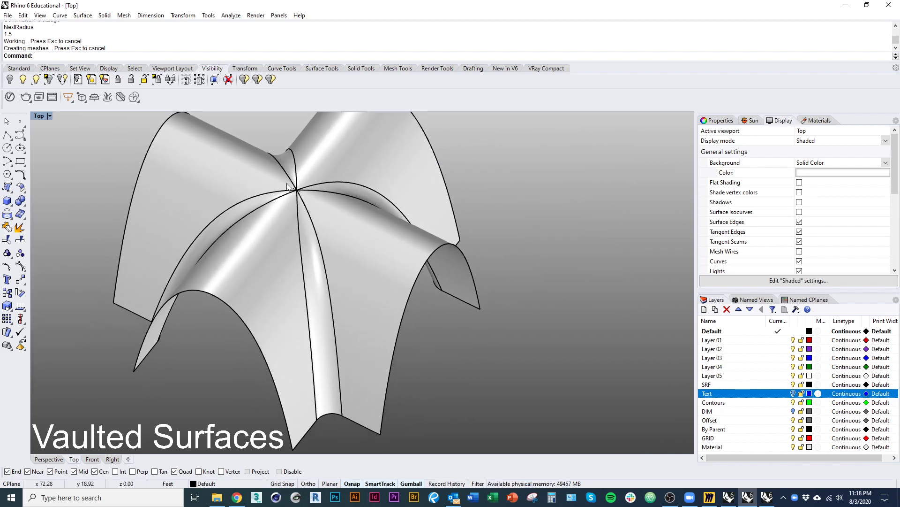
# Step: Inspect the filleted groin vault's softened creases in Rendered display from above and from the side
pyautogui.moveTo(329, 143); pyautogui.dragTo(335, 233, button='right')
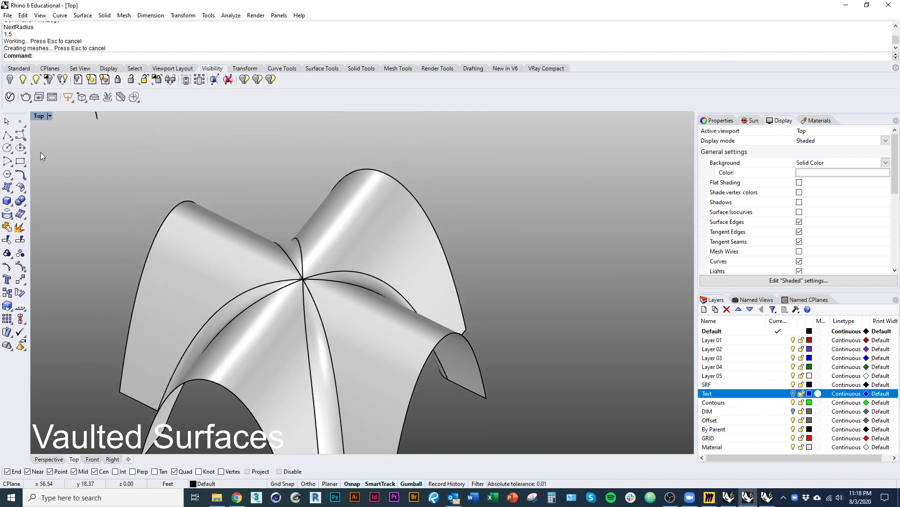
pyautogui.click(42, 117)
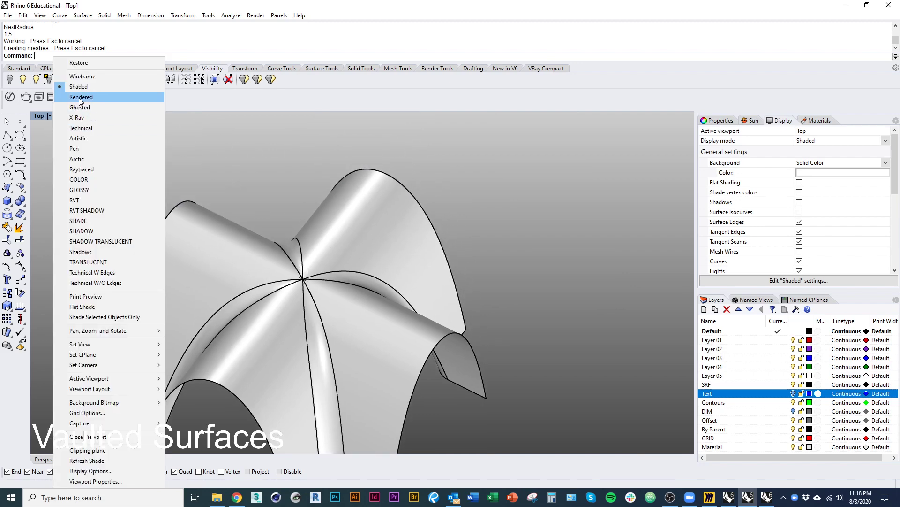
pyautogui.click(80, 97)
pyautogui.moveTo(216, 269); pyautogui.dragTo(269, 226, button='right')
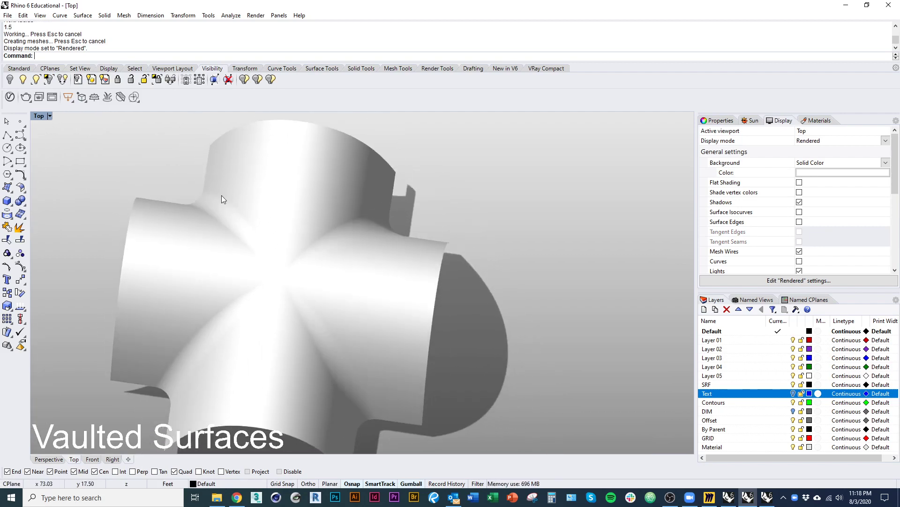
pyautogui.click(171, 224)
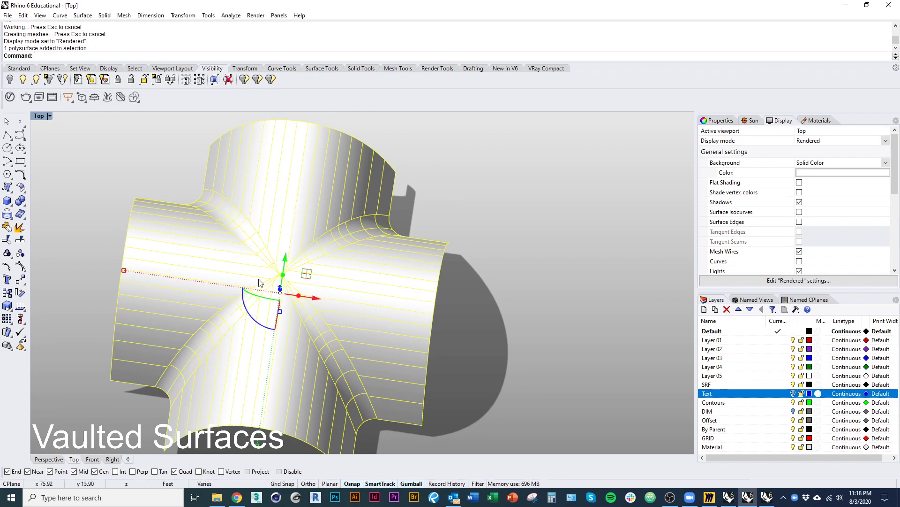
pyautogui.moveTo(261, 283)
pyautogui.mouseDown(button='right')
pyautogui.moveTo(261, 324)
pyautogui.moveTo(338, 277)
pyautogui.moveTo(406, 353)
pyautogui.moveTo(297, 316)
pyautogui.moveTo(347, 264)
pyautogui.moveTo(281, 277)
pyautogui.moveTo(356, 235)
pyautogui.moveTo(335, 362)
pyautogui.moveTo(363, 370)
pyautogui.moveTo(322, 392)
pyautogui.moveTo(303, 364)
pyautogui.moveTo(281, 356)
pyautogui.moveTo(269, 421)
pyautogui.moveTo(262, 417)
pyautogui.mouseUp(button='right')
pyautogui.press('Escape')
# Step: Restore Shaded display and delete the filleted groin vault polysurface
pyautogui.click(335, 362)
pyautogui.hotkey('ctrl', 'alt', 's')
pyautogui.press('Escape')
pyautogui.click(402, 342)
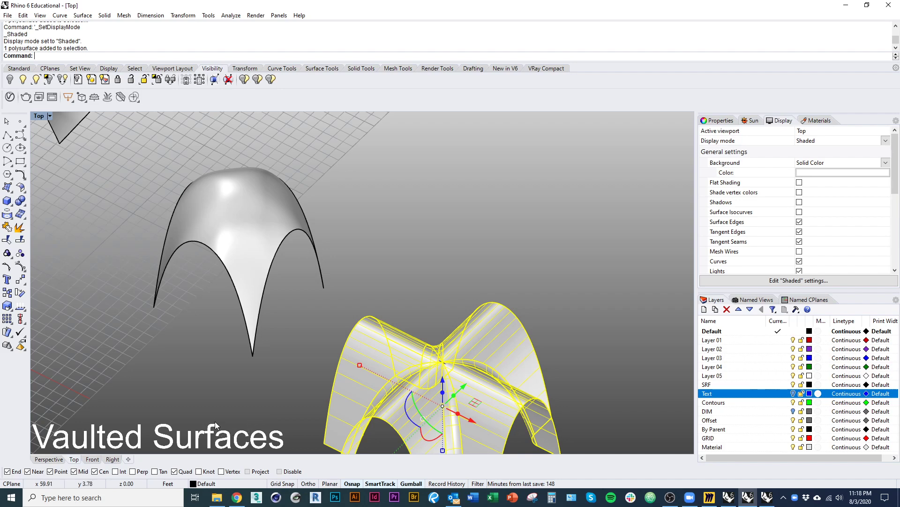
pyautogui.press('Delete')
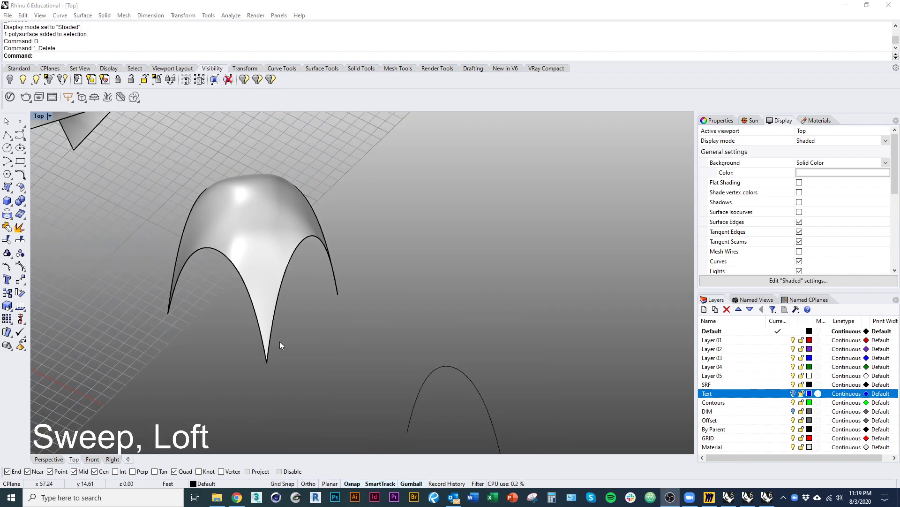
# Step: Delete the vertical line and the nearer segment of the base line beside the standing arch curves
pyautogui.scroll(-8, 280, 342)
pyautogui.moveTo(264, 371); pyautogui.dragTo(480, 448, button='right')
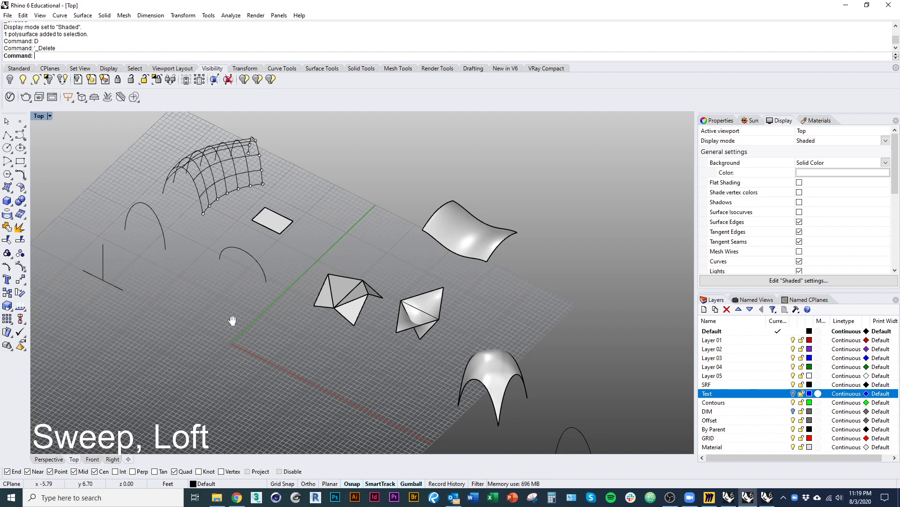
pyautogui.moveTo(232, 320); pyautogui.dragTo(322, 363, button='right')
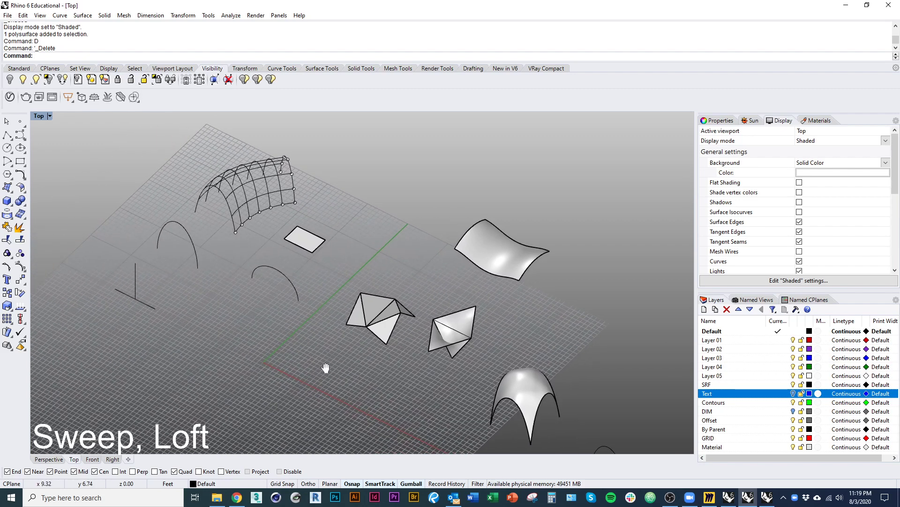
pyautogui.click(135, 282)
pyautogui.write('d')
pyautogui.rightClick(188, 305)
pyautogui.moveTo(187, 306); pyautogui.dragTo(292, 375, button='right')
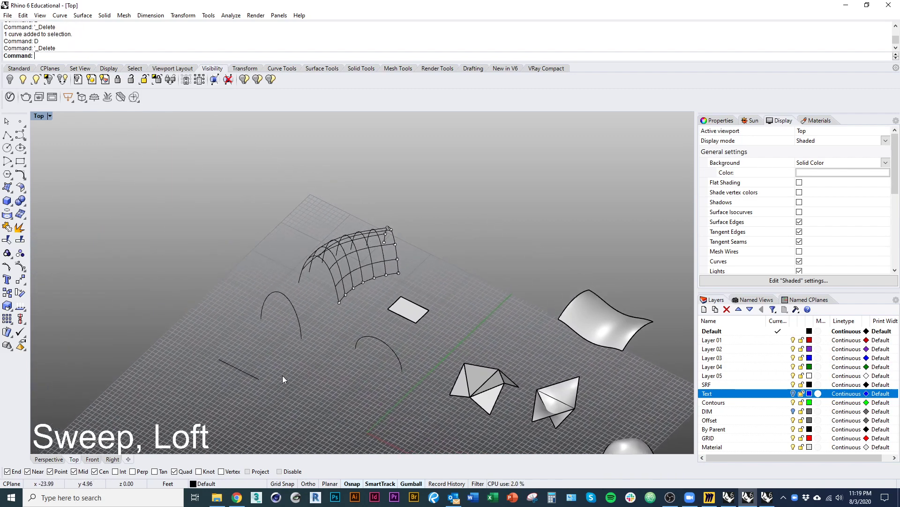
pyautogui.scroll(5, 264, 377)
pyautogui.click(244, 370)
pyautogui.write('d')
pyautogui.press('space')
# Step: Draw a straight polyline about 10 ft long parallel to the red axis, on the open grid near the arches
pyautogui.moveTo(226, 365); pyautogui.dragTo(93, 226, button='right')
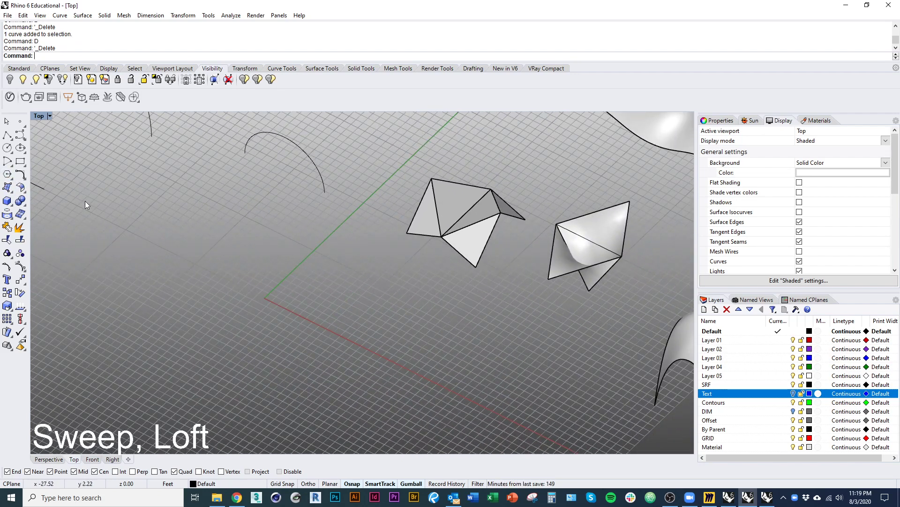
pyautogui.click(7, 134)
pyautogui.click(152, 246)
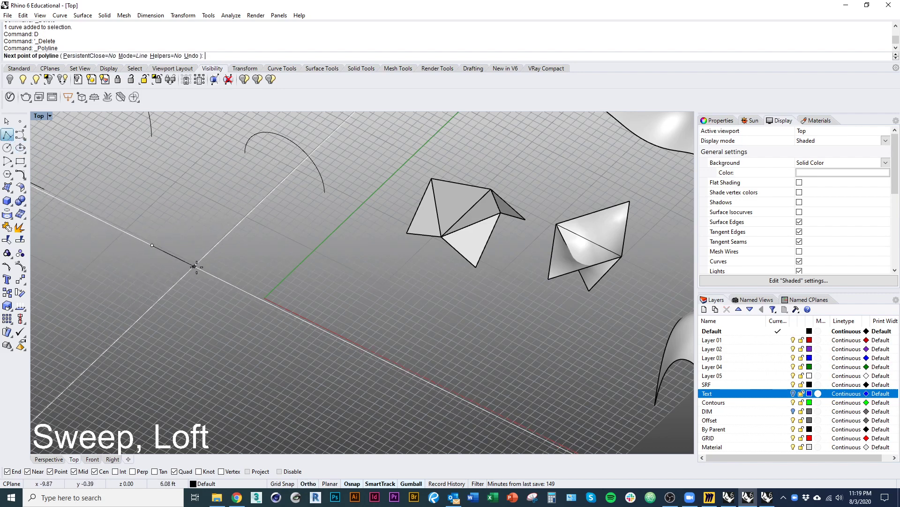
pyautogui.click(224, 282)
pyautogui.press('Return')
# Step: Copy the new line vertically 10 ft upward
pyautogui.keyDown('shift'); pyautogui.moveTo(219, 290); pyautogui.dragTo(230, 328, button='right'); pyautogui.keyUp('shift')
pyautogui.click(235, 325)
pyautogui.scroll(5, 217, 298)
pyautogui.write('copy')
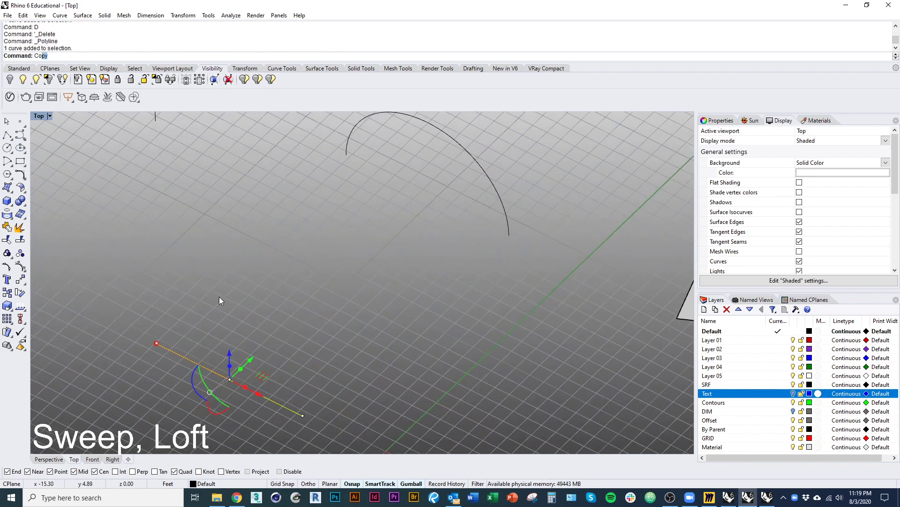
pyautogui.press('Return')
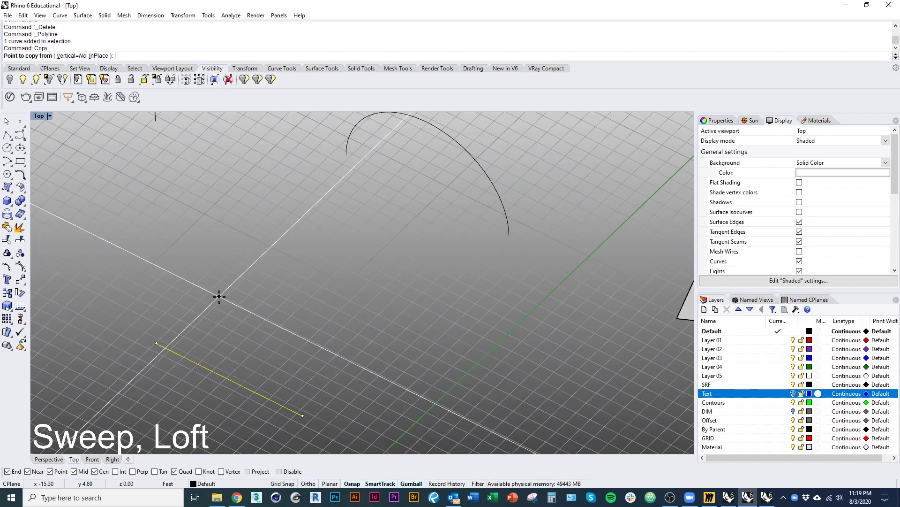
pyautogui.click(65, 55)
pyautogui.click(330, 360)
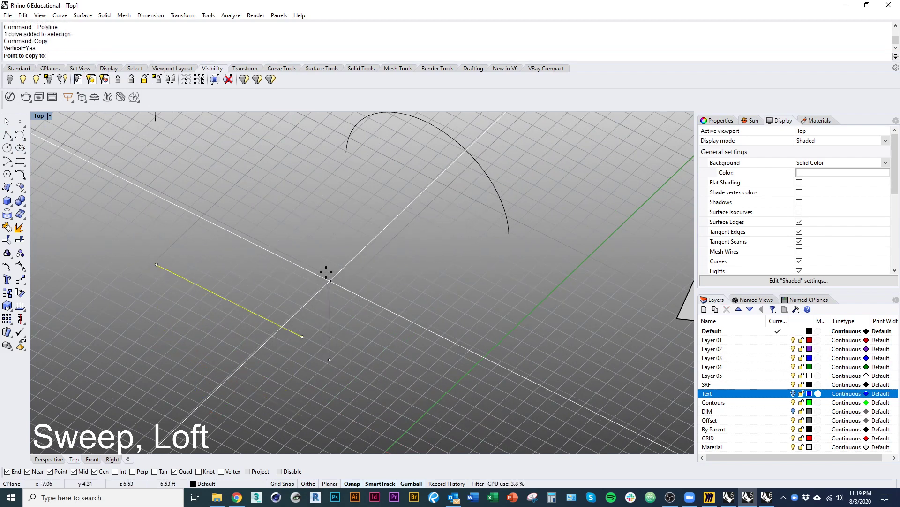
pyautogui.write('10')
pyautogui.press('Return')
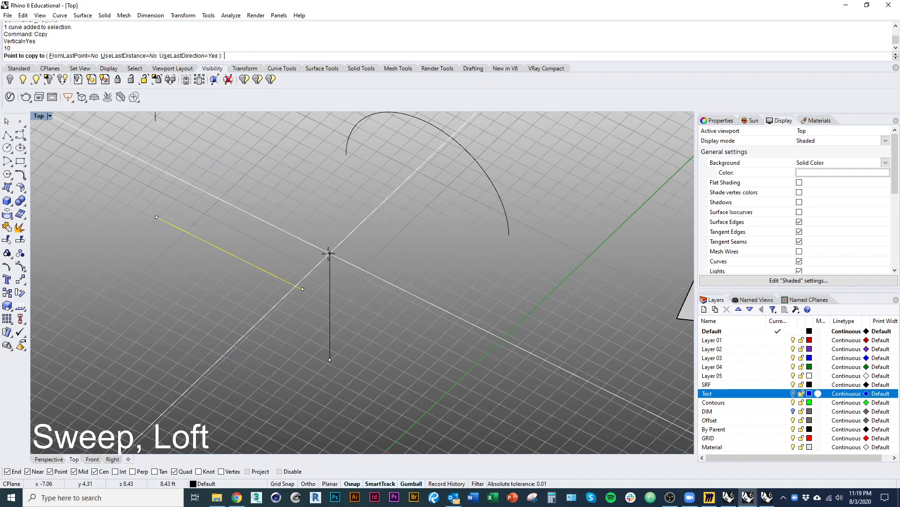
pyautogui.moveTo(328, 258); pyautogui.dragTo(320, 339, button='right')
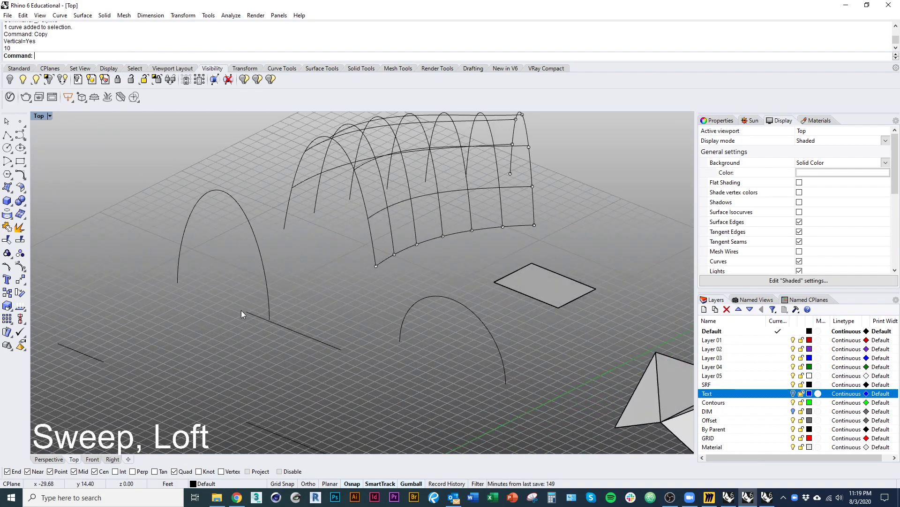
# Step: Select the base line and its raised copy, zoom to them, and view them from the side
pyautogui.moveTo(263, 368); pyautogui.dragTo(241, 310, button='right')
pyautogui.moveTo(320, 429); pyautogui.dragTo(278, 275)
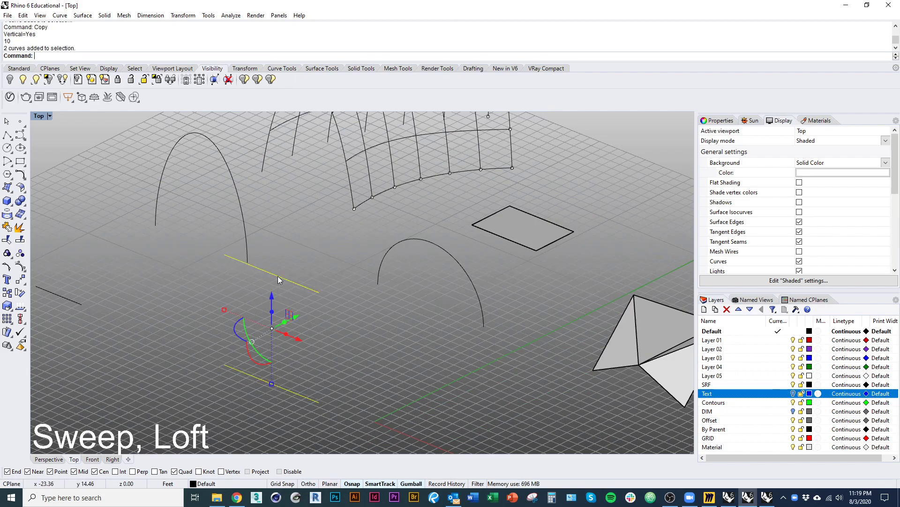
pyautogui.write('z')
pyautogui.press('Return')
pyautogui.write('s')
pyautogui.press('Return')
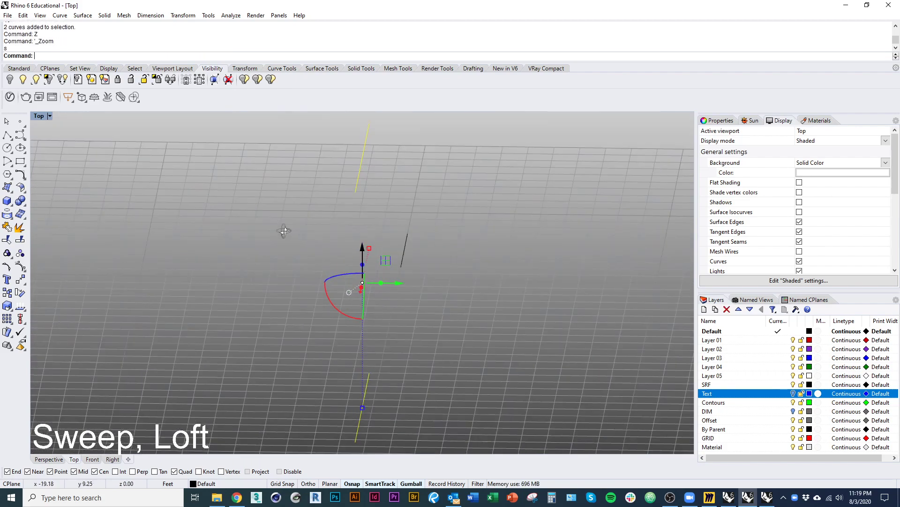
pyautogui.keyDown('ctrl'); pyautogui.keyDown('shift'); pyautogui.moveTo(285, 230); pyautogui.dragTo(366, 302, button='right'); pyautogui.keyUp('shift'); pyautogui.keyUp('ctrl')
pyautogui.press('Escape')
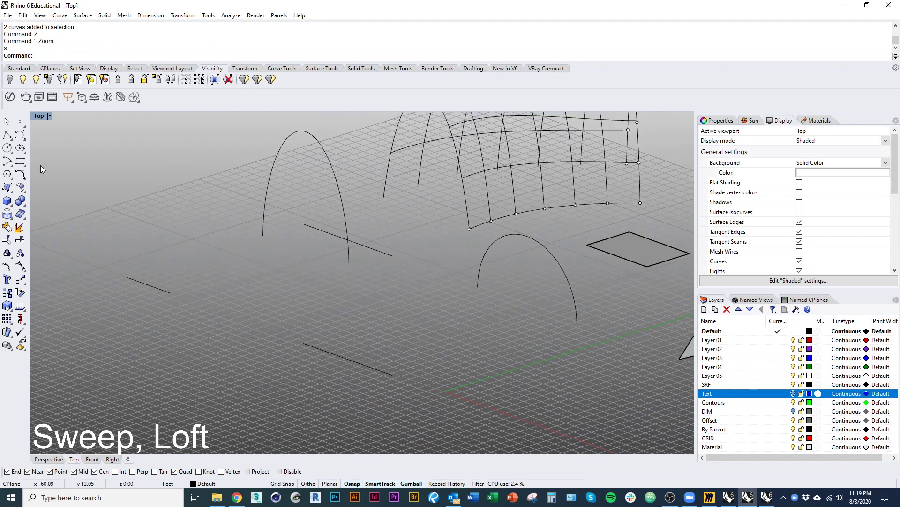
pyautogui.click(6, 136)
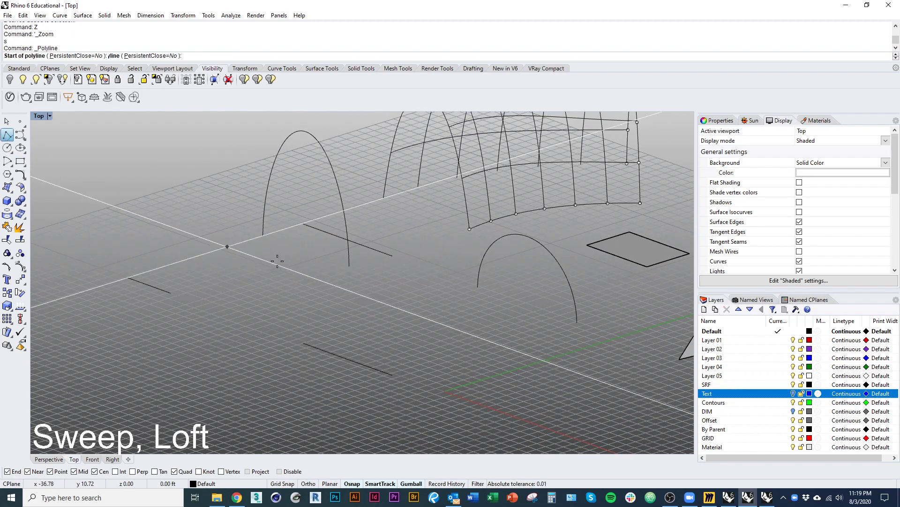
pyautogui.scroll(2, 410, 281)
pyautogui.press('Escape')
# Step: Divide the upper line and the lower line into 6 segments each, marking the ends with points
pyautogui.click(388, 256)
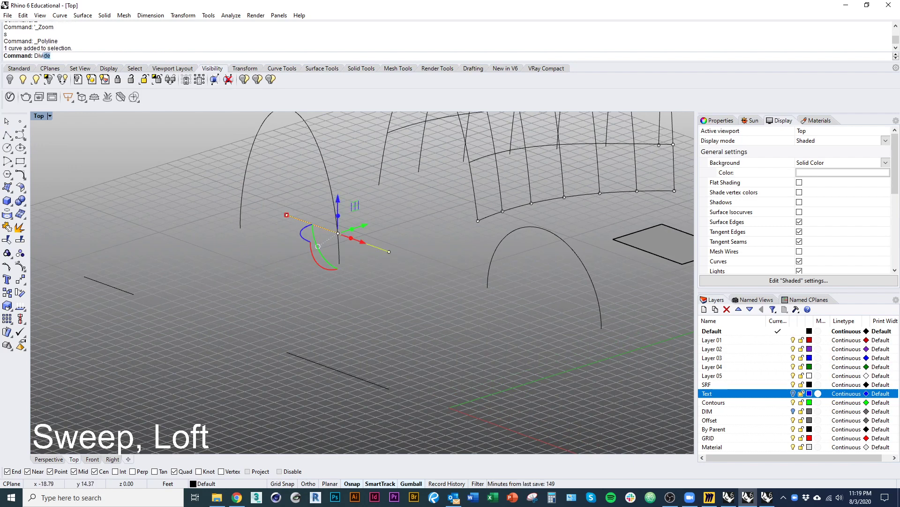
pyautogui.press('Return')
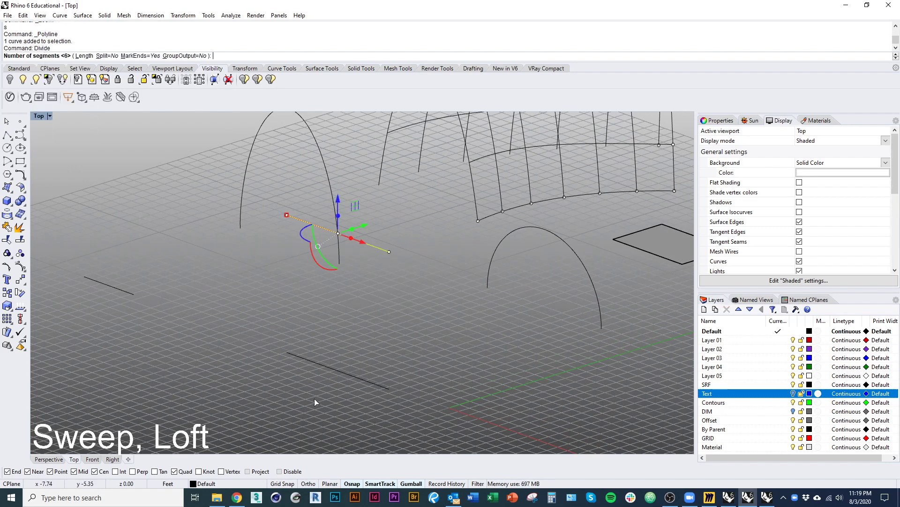
pyautogui.press('Return')
pyautogui.click(334, 369)
pyautogui.press('Return')
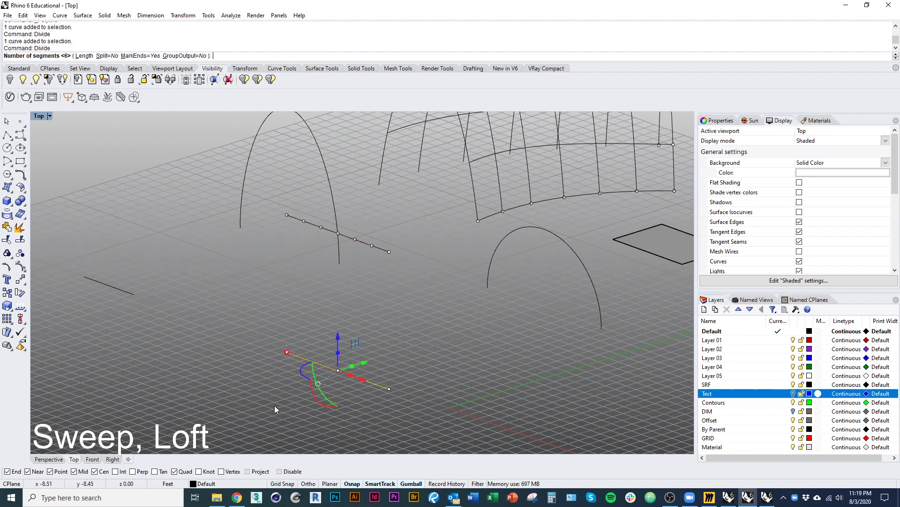
pyautogui.press('Return')
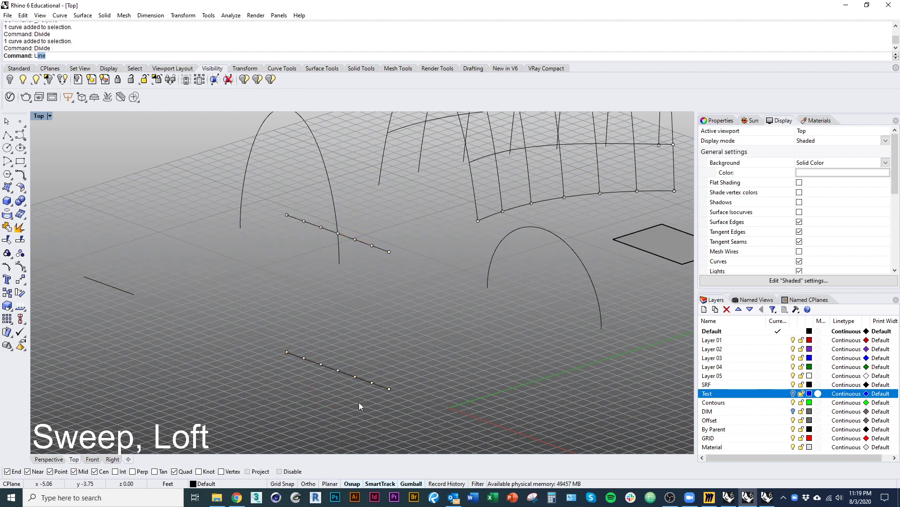
# Step: Delete the upper and lower lines, keeping only their division points
pyautogui.click(382, 386)
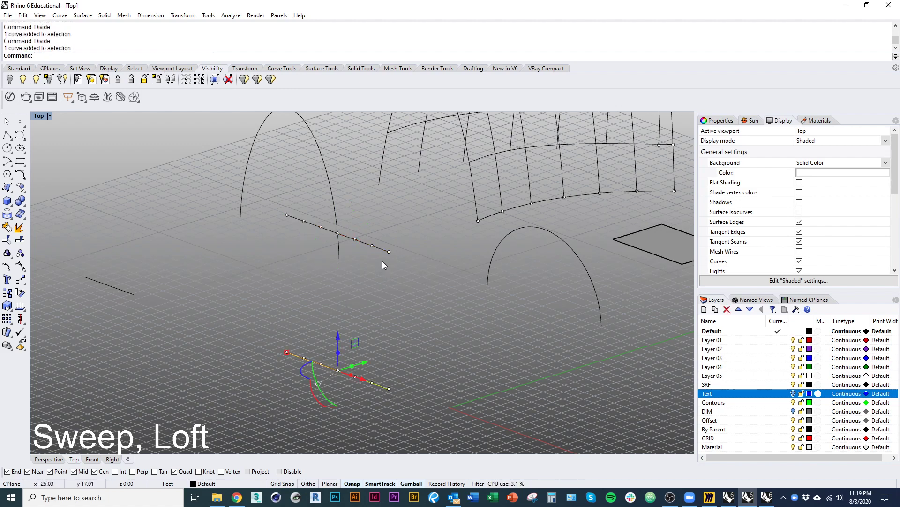
pyautogui.keyDown('shift'); pyautogui.click(380, 250); pyautogui.keyUp('shift')
pyautogui.press('Delete')
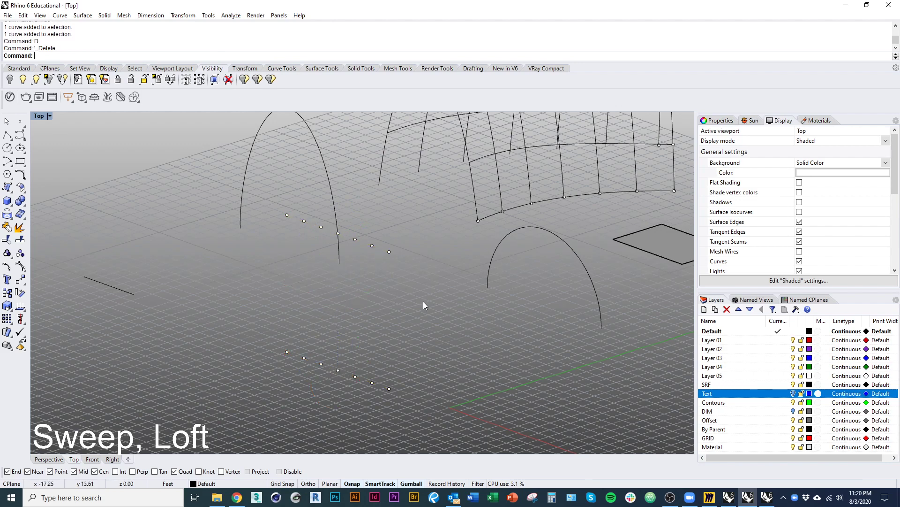
# Step: Draw a short line from each of the first two points of the lower row, angled in different directions
pyautogui.write('Line')
pyautogui.press('Return')
pyautogui.scroll(6, 423, 301)
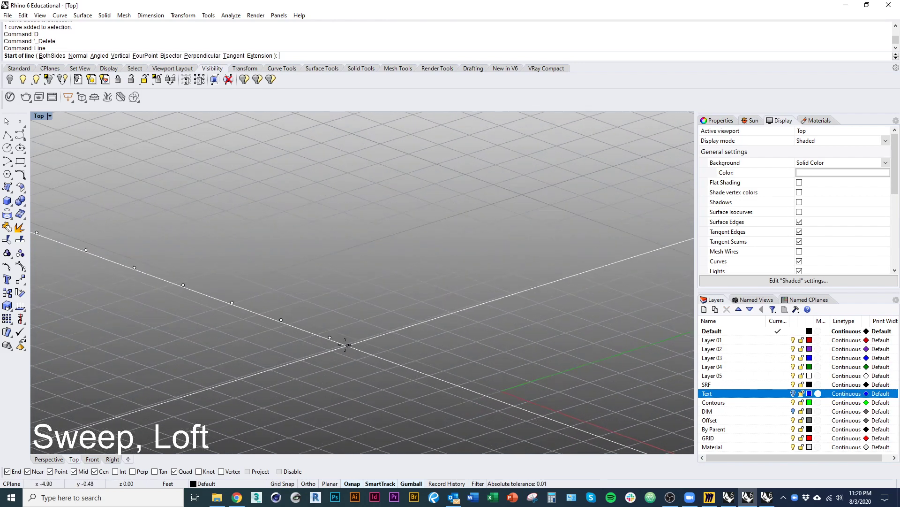
pyautogui.click(329, 337)
pyautogui.click(360, 328)
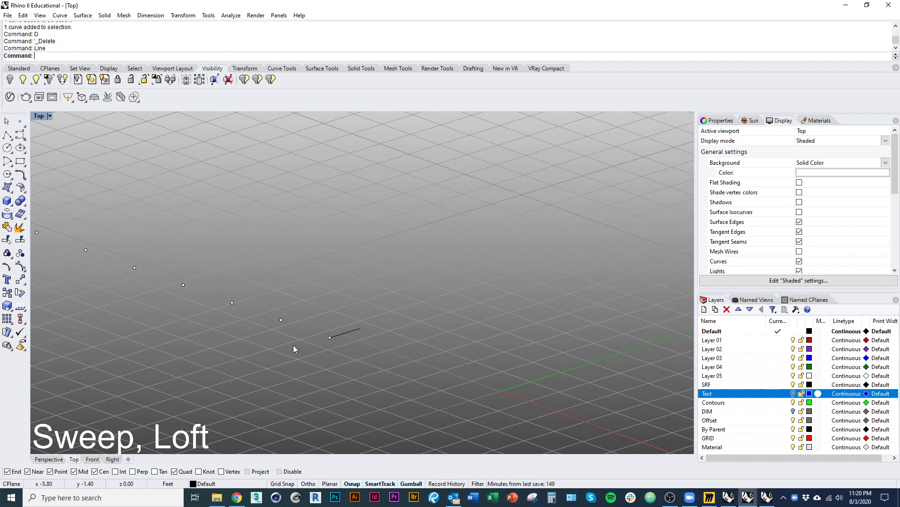
pyautogui.press('Return')
pyautogui.click(281, 320)
pyautogui.click(296, 303)
# Step: Draw short lines from the third and fourth lower points, the third angled backward and the fourth along the row
pyautogui.press('Return')
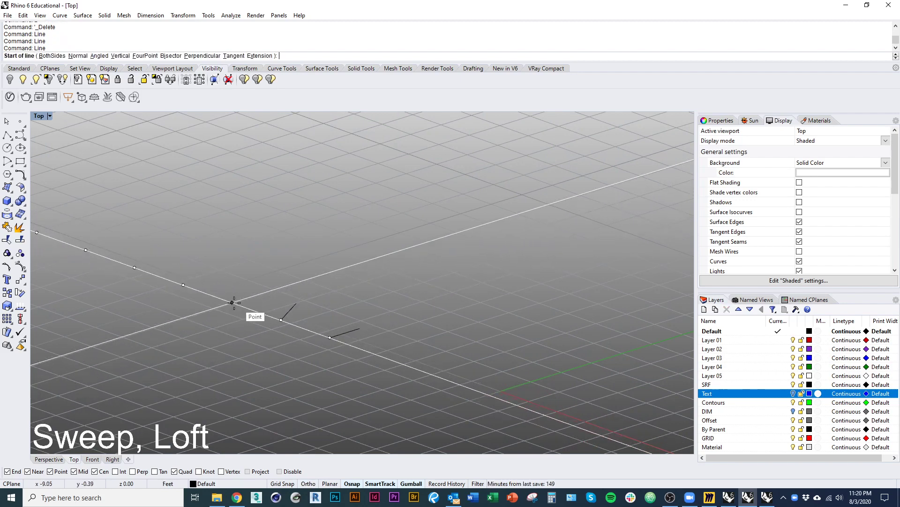
pyautogui.click(231, 302)
pyautogui.click(221, 286)
pyautogui.press('Return')
pyautogui.click(183, 284)
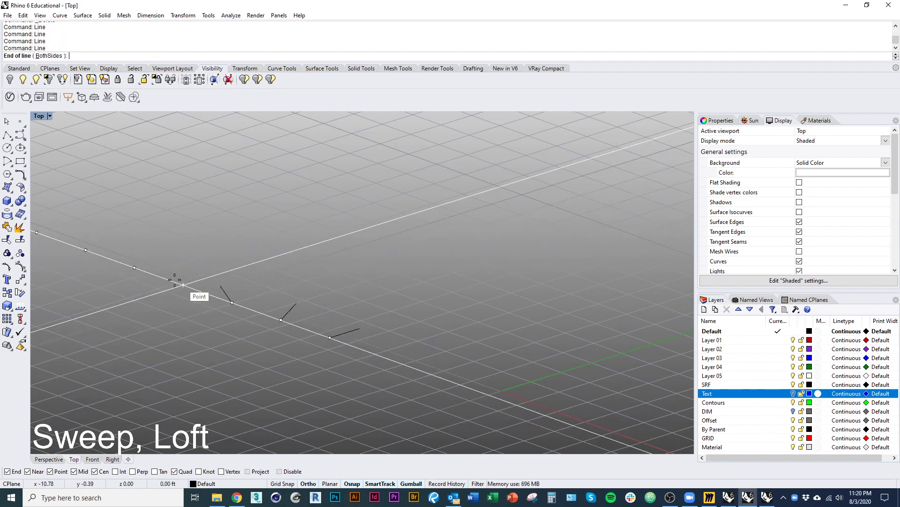
pyautogui.keyDown('shift'); pyautogui.click(156, 275); pyautogui.keyUp('shift')
pyautogui.press('Return')
pyautogui.scroll(-8, 203, 312)
pyautogui.press('Escape')
# Step: Draw short lines from the first two upper points, one running backward and the other angled diagonally from it
pyautogui.moveTo(260, 280); pyautogui.dragTo(287, 390, button='right')
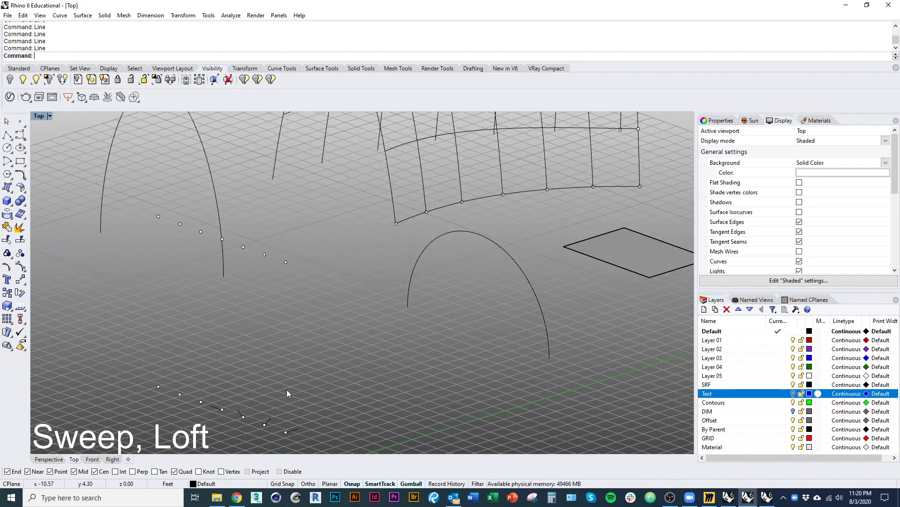
pyautogui.press('Return')
pyautogui.scroll(5, 328, 356)
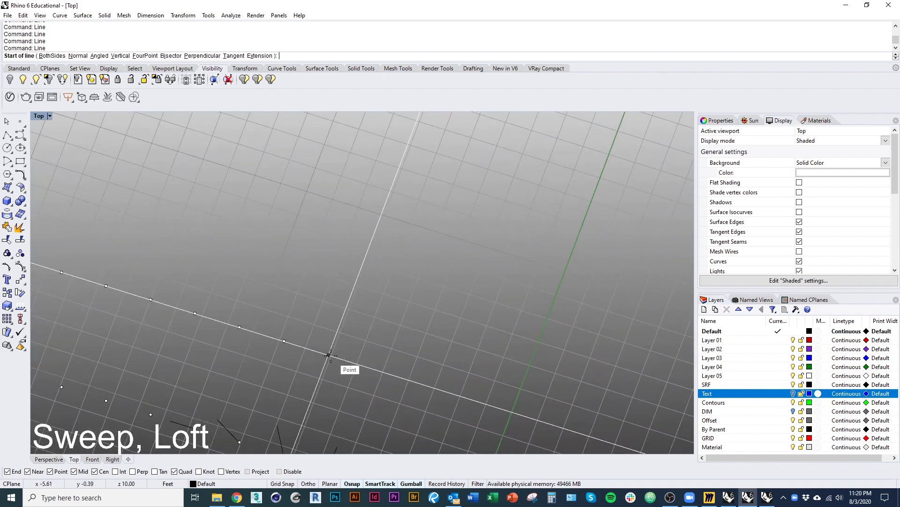
pyautogui.click(329, 355)
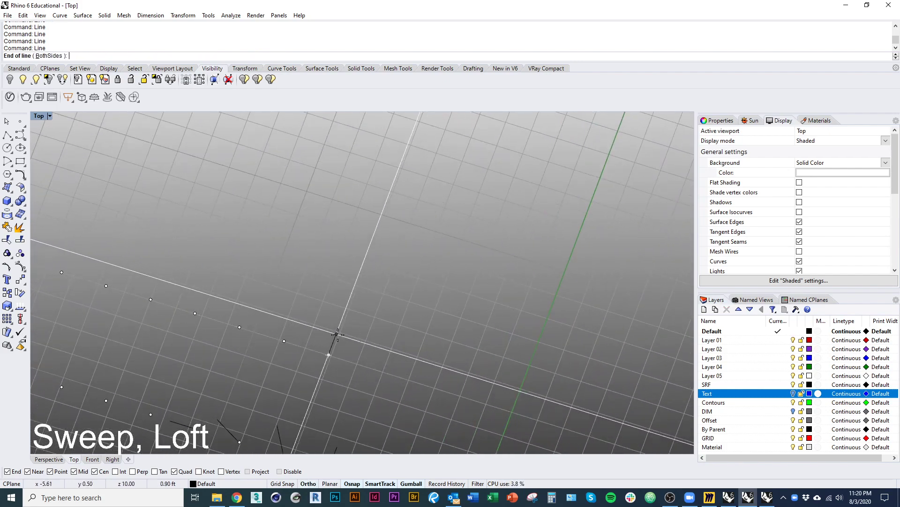
pyautogui.click(336, 335)
pyautogui.press('Return')
pyautogui.click(284, 340)
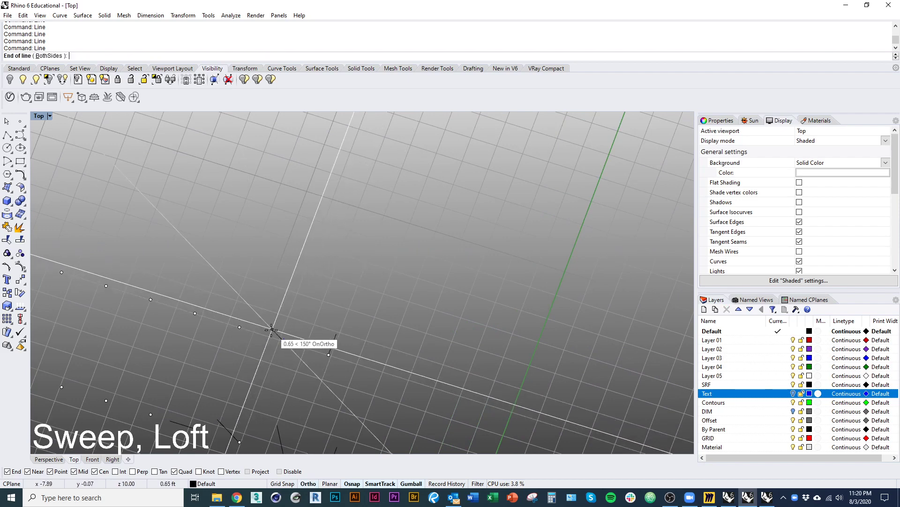
pyautogui.click(261, 318)
# Step: Draw short lines from the third and fourth upper points, each angled differently from the line below it
pyautogui.press('Return')
pyautogui.click(239, 327)
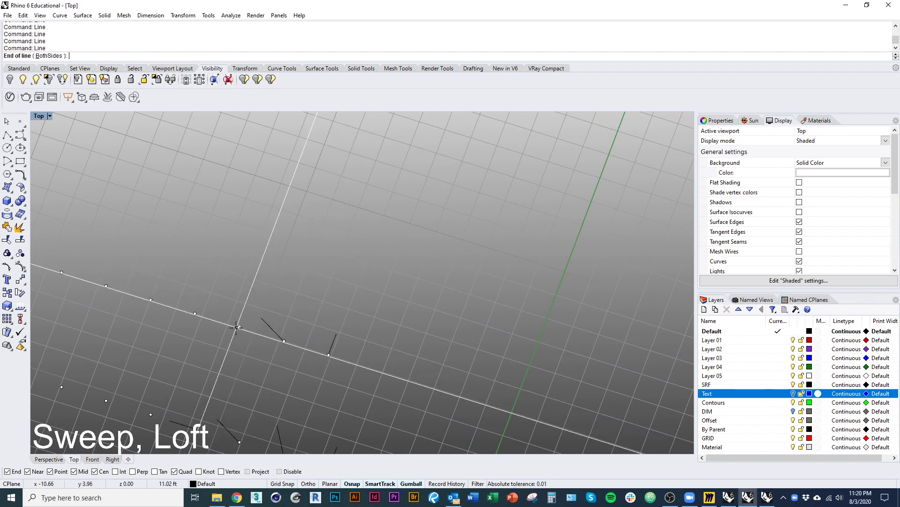
pyautogui.click(203, 334)
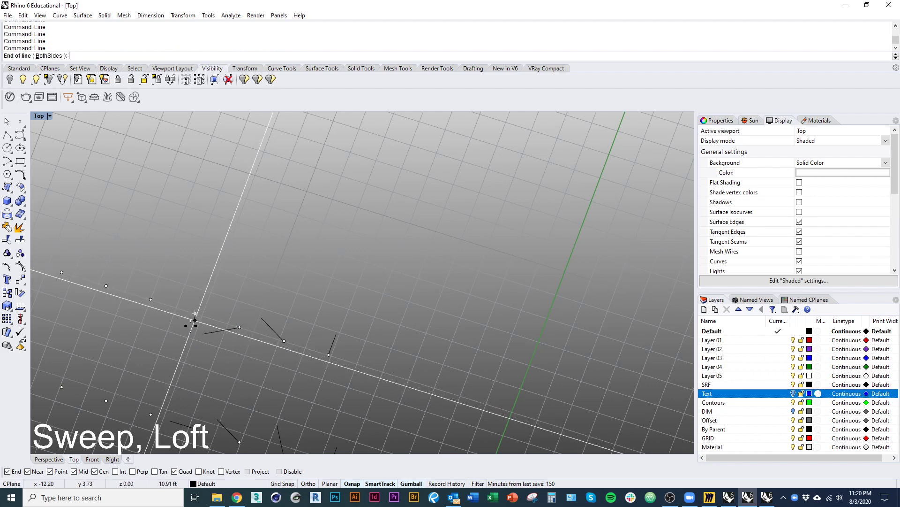
pyautogui.scroll(-7, 231, 357)
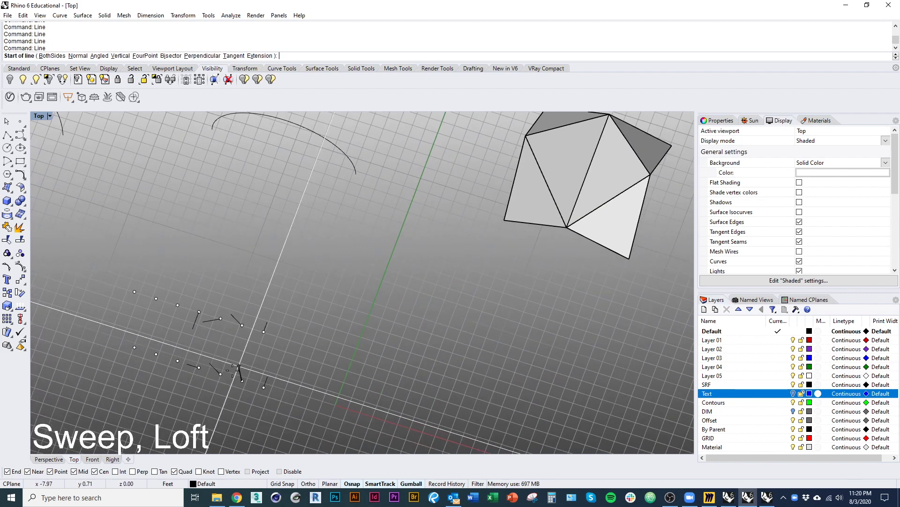
pyautogui.press('Escape')
pyautogui.keyDown('ctrl'); pyautogui.keyDown('shift'); pyautogui.moveTo(270, 392); pyautogui.dragTo(252, 350, button='right'); pyautogui.keyUp('shift'); pyautogui.keyUp('ctrl')
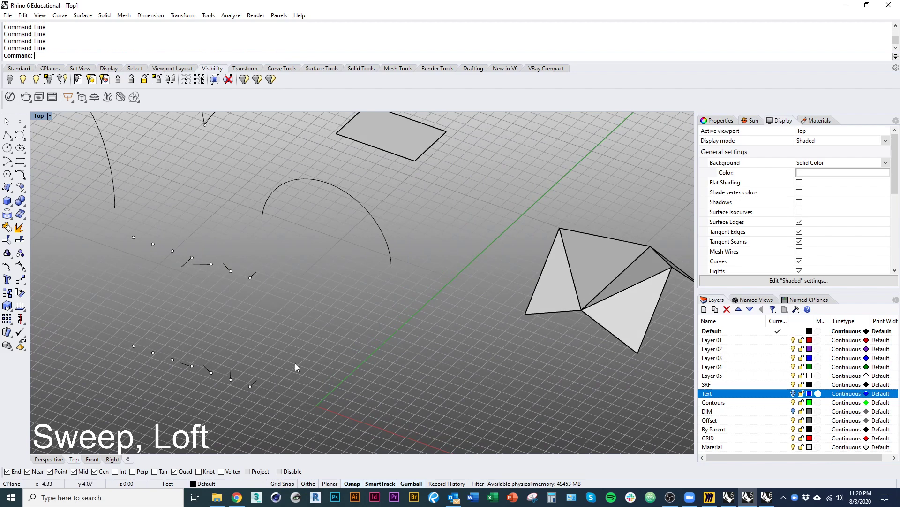
pyautogui.write('loft')
pyautogui.press('Return')
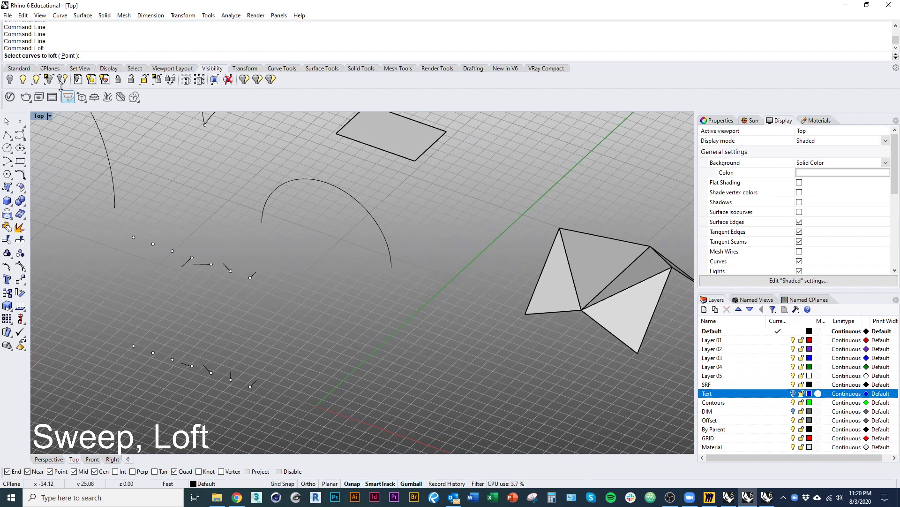
pyautogui.keyDown('shift'); pyautogui.moveTo(267, 182); pyautogui.dragTo(275, 300, button='right'); pyautogui.keyUp('shift')
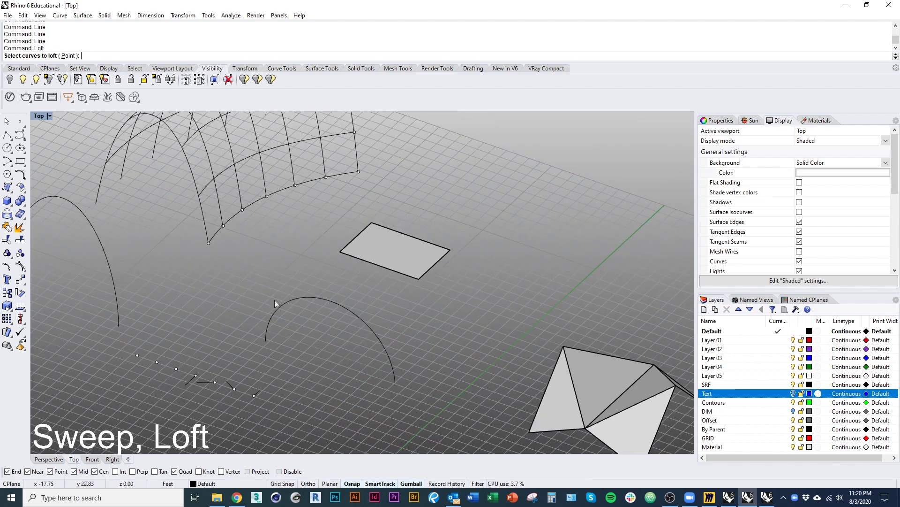
pyautogui.scroll(-7, 274, 299)
pyautogui.keyDown('shift'); pyautogui.moveTo(287, 332); pyautogui.dragTo(227, 297, button='right'); pyautogui.keyUp('shift')
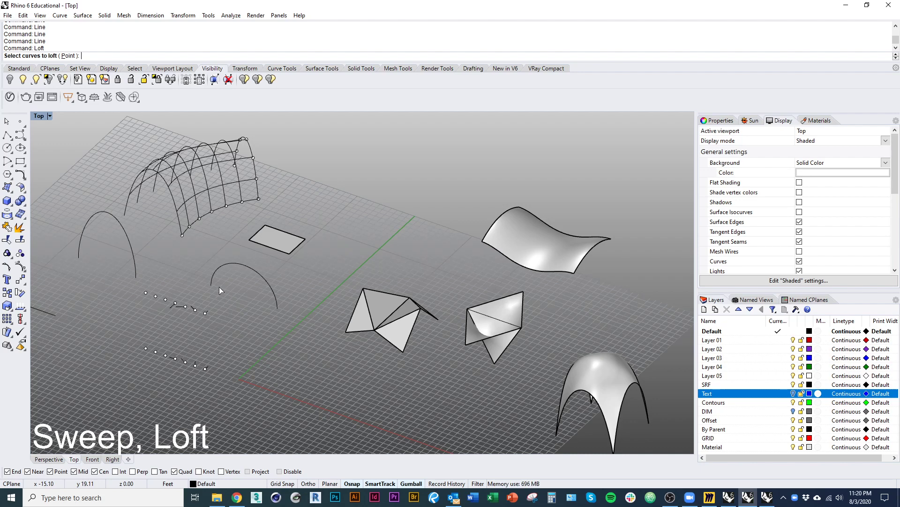
pyautogui.moveTo(162, 278); pyautogui.dragTo(241, 288, button='right')
pyautogui.click(240, 289)
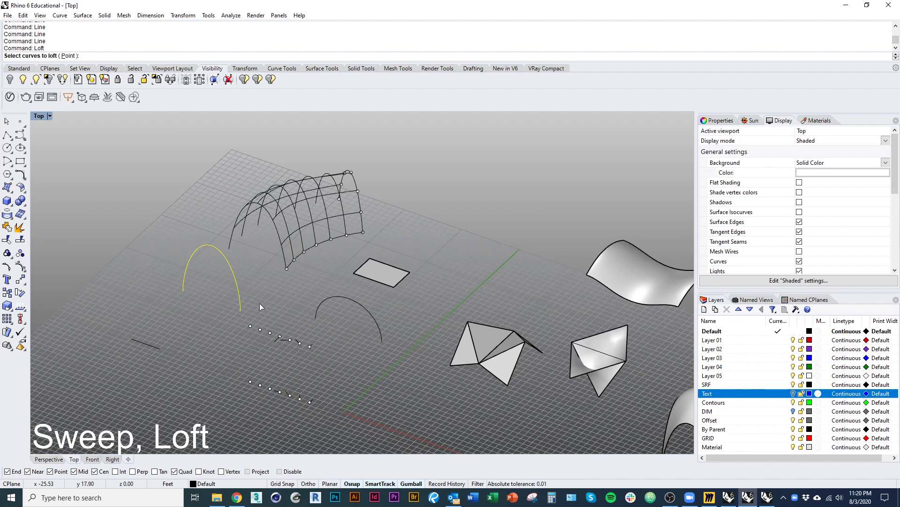
pyautogui.press('Escape')
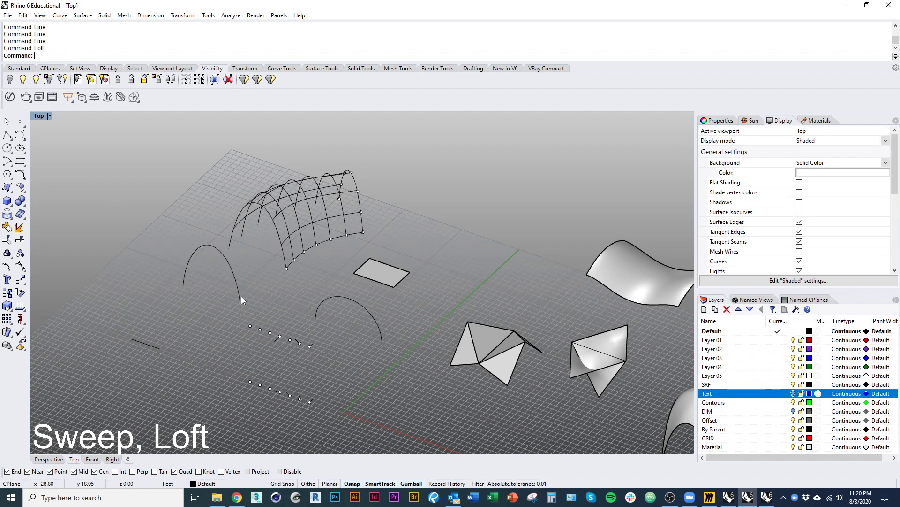
# Step: Move the free-standing arch out to empty space, copy it behind itself, and scale the copy to a different size
pyautogui.click(240, 296)
pyautogui.moveTo(249, 265); pyautogui.dragTo(241, 331, button='right')
pyautogui.moveTo(246, 158); pyautogui.dragTo(295, 315, button='right')
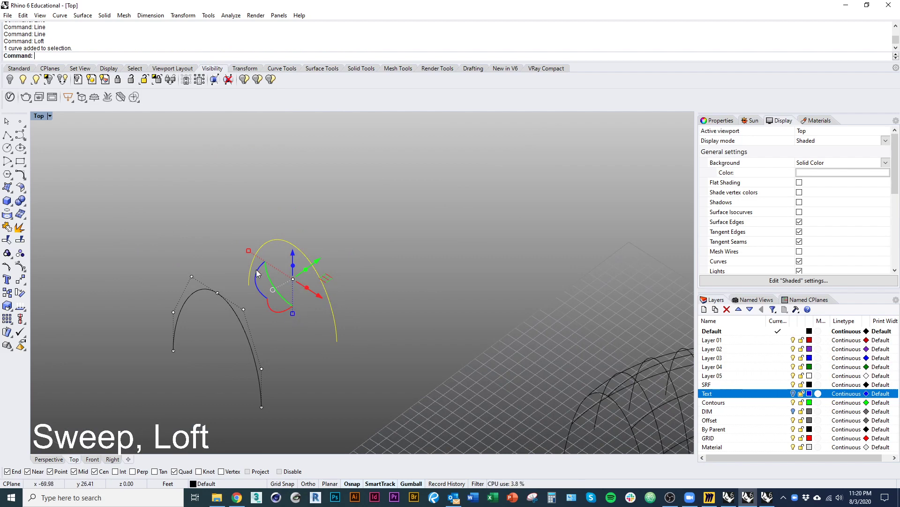
pyautogui.moveTo(249, 251); pyautogui.dragTo(252, 253)
pyautogui.moveTo(260, 289); pyautogui.dragTo(257, 284)
# Step: Copy the second arch farther back and adjust the new copy's width and height to differ from the others
pyautogui.keyDown('alt'); pyautogui.moveTo(319, 270); pyautogui.dragTo(433, 318); pyautogui.keyUp('alt')
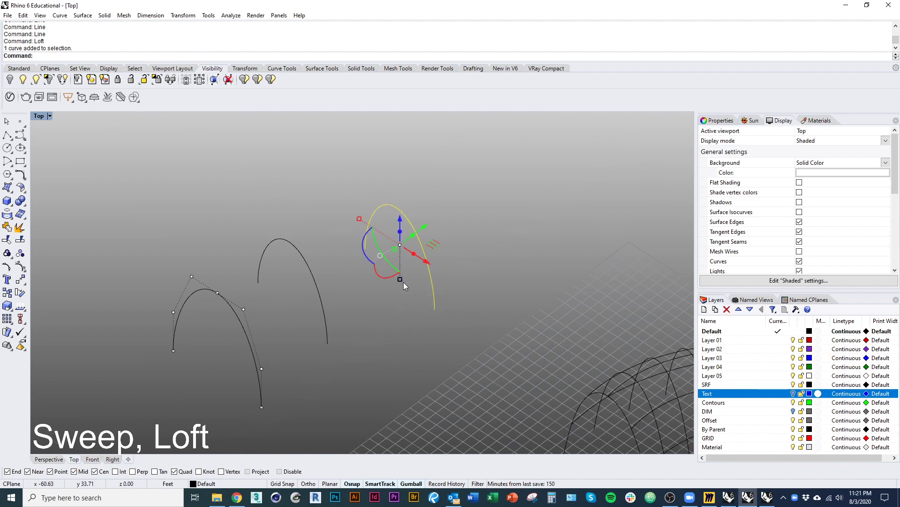
pyautogui.moveTo(360, 219); pyautogui.dragTo(353, 215)
pyautogui.moveTo(400, 280); pyautogui.dragTo(400, 276)
pyautogui.press('Escape')
pyautogui.press('Escape')
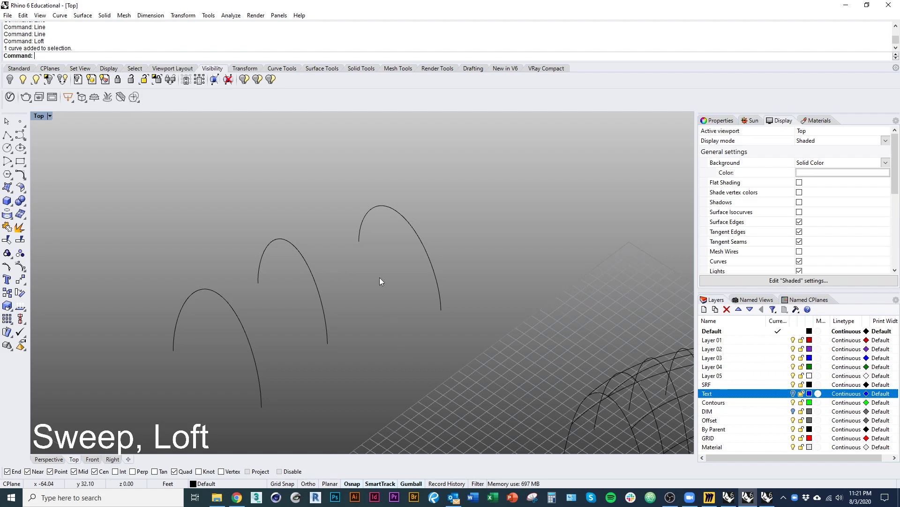
# Step: Loft a surface through the three arches in order, using the Normal style without simplifying the curves
pyautogui.click(421, 262)
pyautogui.scroll(-2, 364, 253)
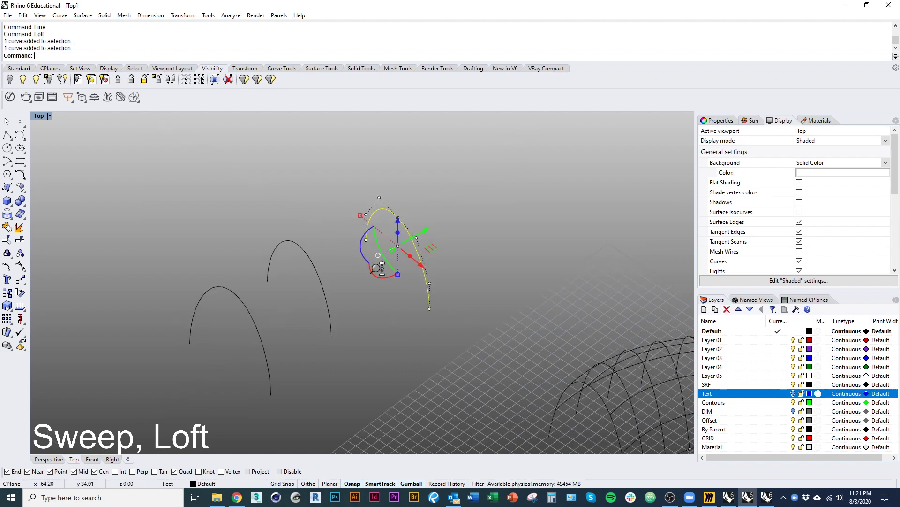
pyautogui.scroll(-5, 377, 268)
pyautogui.click(433, 301)
pyautogui.moveTo(433, 301)
pyautogui.mouseDown(button='right')
pyautogui.moveTo(430, 331)
pyautogui.moveTo(442, 310)
pyautogui.mouseUp(button='right')
pyautogui.click(292, 284)
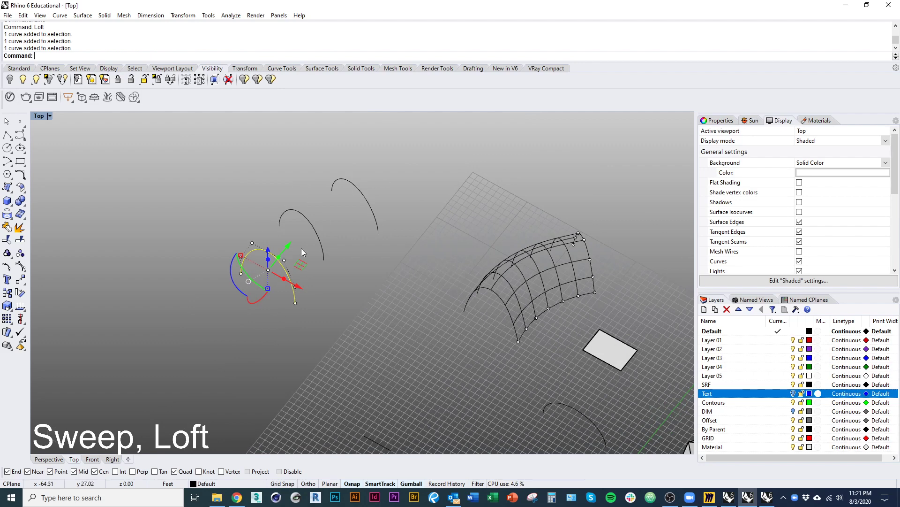
pyautogui.write('loft')
pyautogui.press('Return')
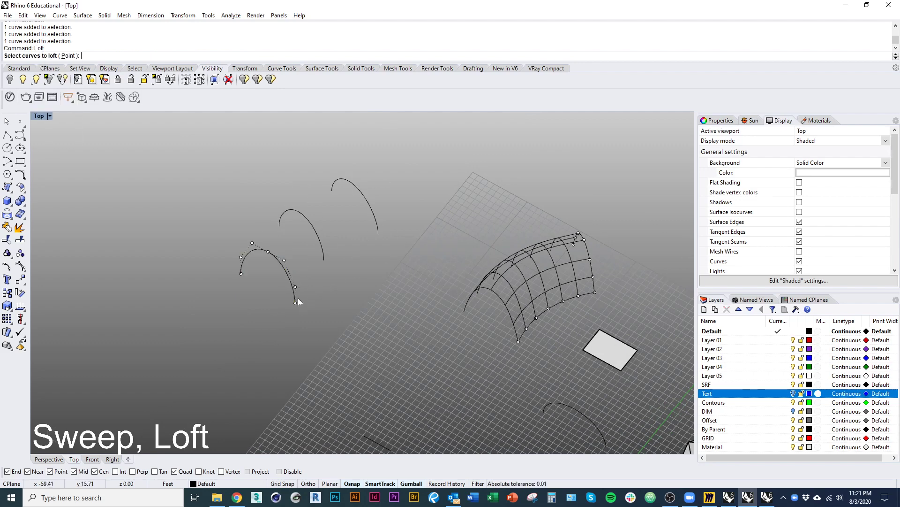
pyautogui.click(295, 297)
pyautogui.click(321, 246)
pyautogui.click(374, 224)
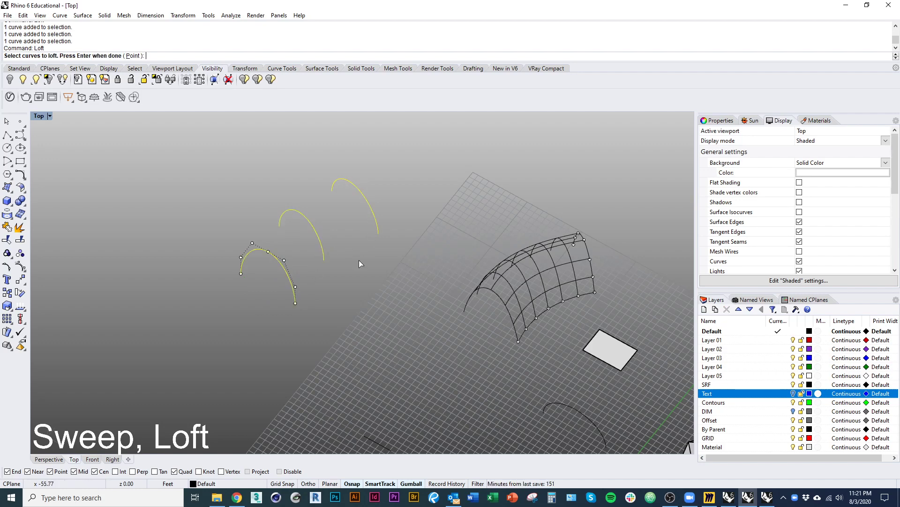
pyautogui.press('Return')
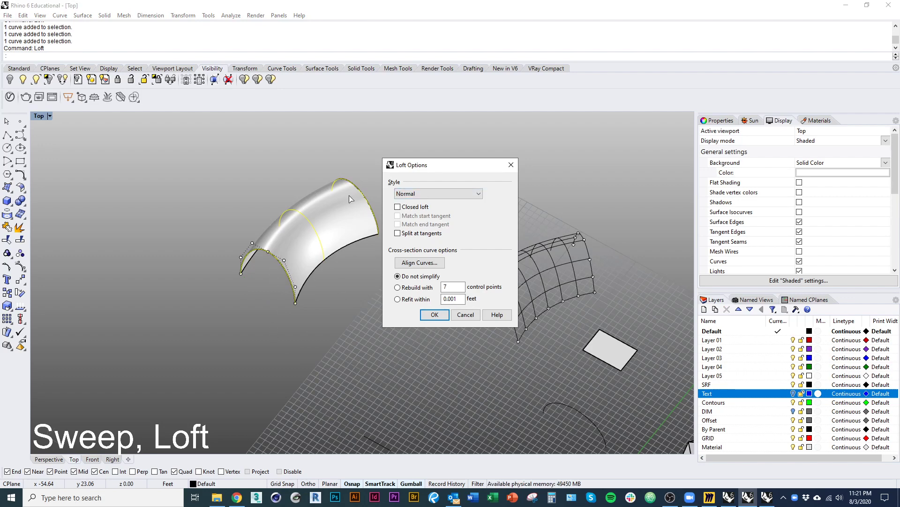
pyautogui.click(434, 314)
# Step: Loft a Normal-style surface between the first upper line and the first lower line
pyautogui.moveTo(359, 244); pyautogui.dragTo(367, 266, button='right')
pyautogui.moveTo(392, 399); pyautogui.dragTo(258, 172, button='right')
pyautogui.keyDown('ctrl'); pyautogui.moveTo(364, 282); pyautogui.dragTo(394, 276, button='right'); pyautogui.keyUp('ctrl')
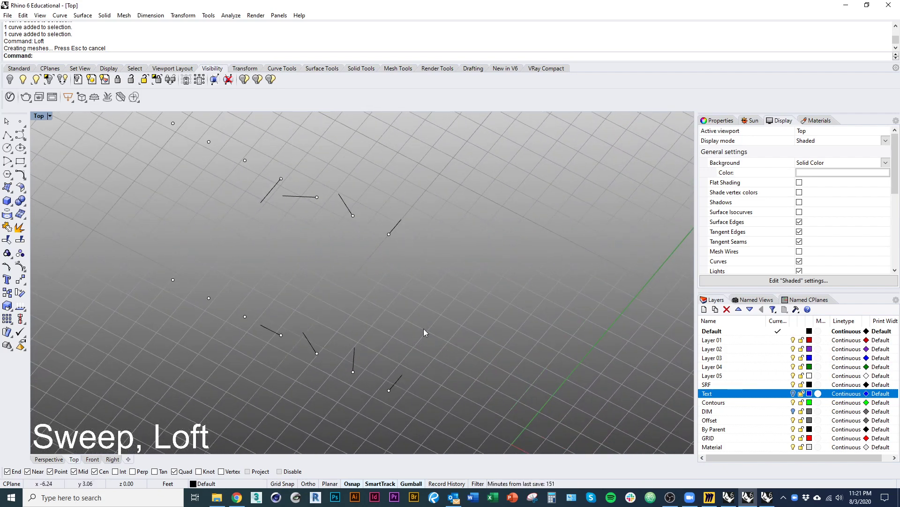
pyautogui.write('Loft')
pyautogui.press('Return')
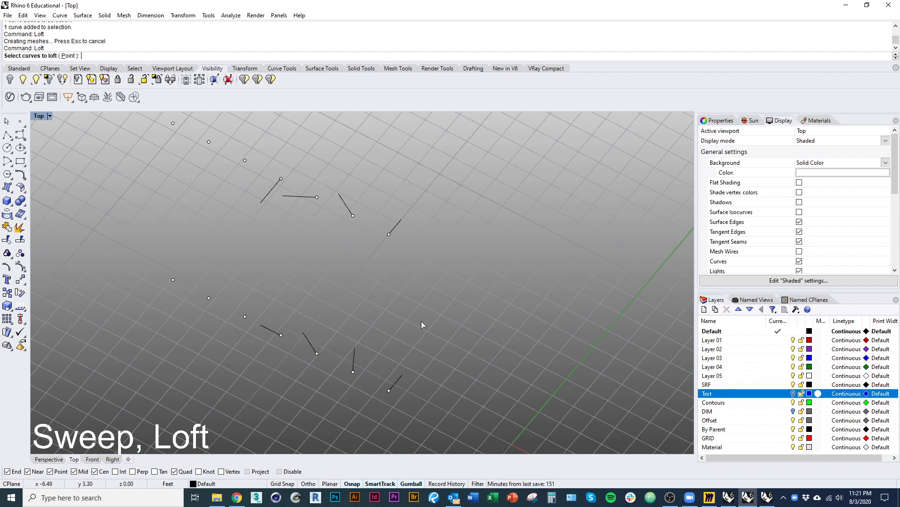
pyautogui.moveTo(420, 322); pyautogui.dragTo(430, 310, button='right')
pyautogui.click(409, 212)
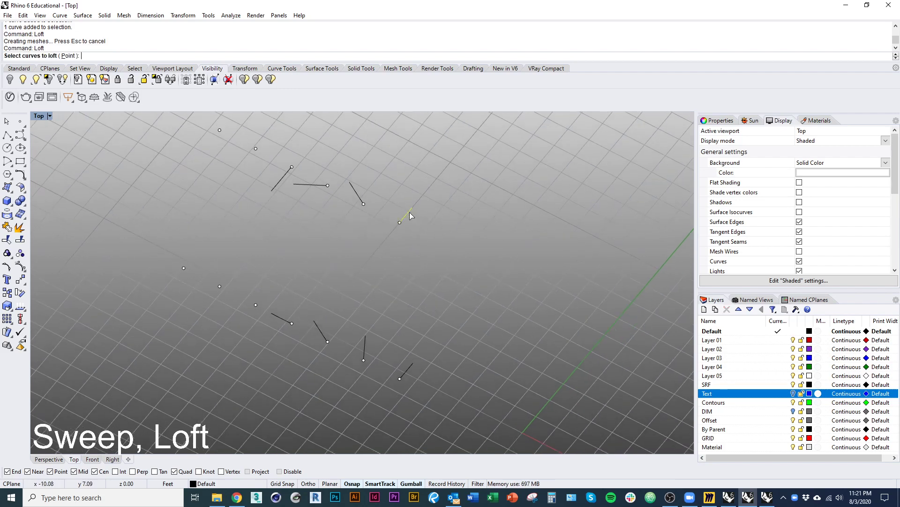
pyautogui.click(410, 370)
pyautogui.press('Return')
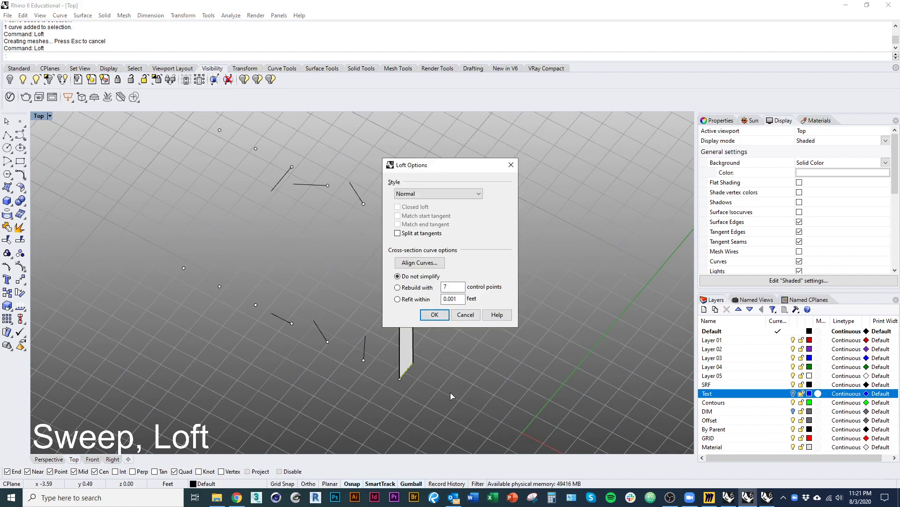
pyautogui.click(436, 316)
# Step: Loft a Normal-style surface between the second pair of upper and lower lines
pyautogui.moveTo(444, 321); pyautogui.dragTo(425, 309, button='right')
pyautogui.press('Return')
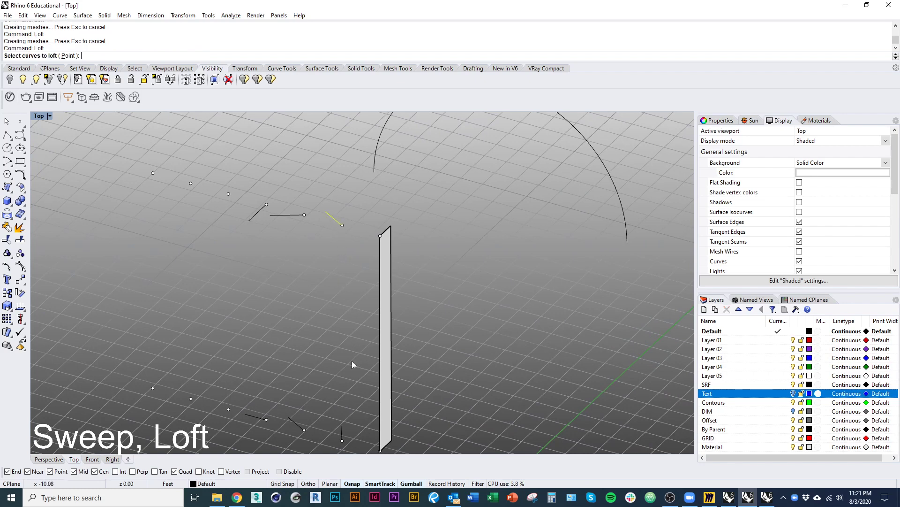
pyautogui.click(342, 427)
pyautogui.press('Return')
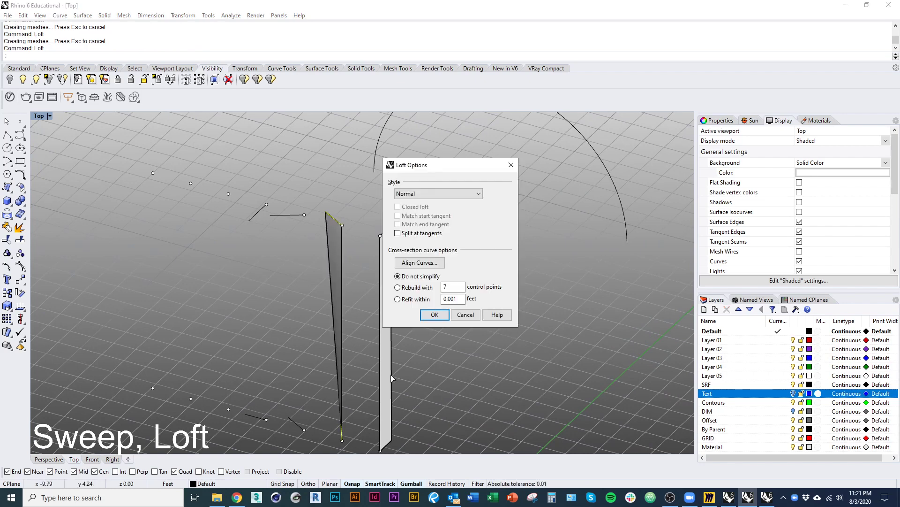
pyautogui.click(435, 315)
# Step: Loft the third upper line to the third lower line with the same options
pyautogui.press('Return')
pyautogui.click(286, 215)
pyautogui.click(304, 428)
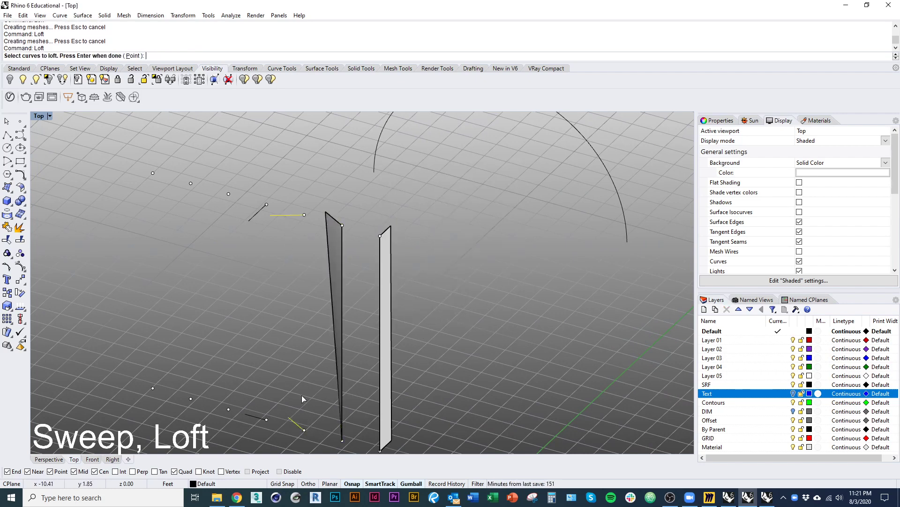
pyautogui.press('Return')
pyautogui.press('Return')
# Step: Try to loft a surface between the fourth pair of lines and undo it
pyautogui.press('Return')
pyautogui.click(257, 213)
pyautogui.click(253, 416)
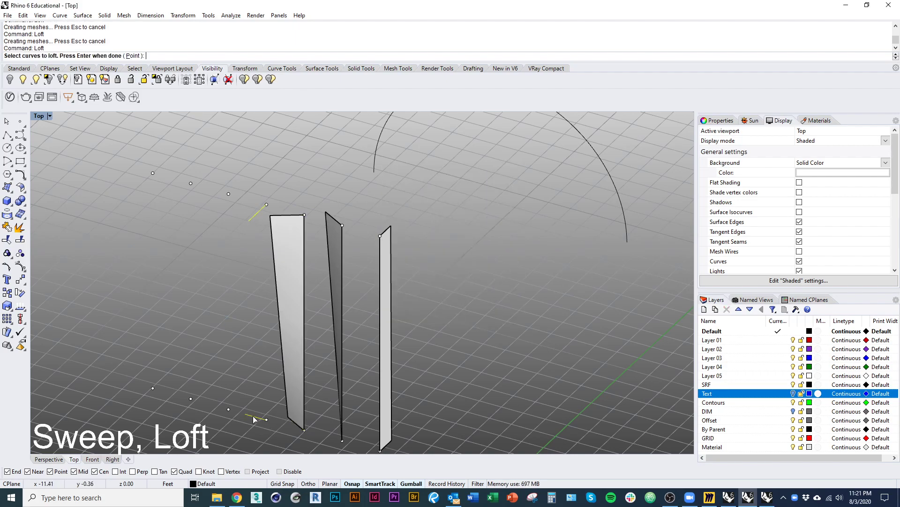
pyautogui.press('Return')
pyautogui.press('Return')
pyautogui.moveTo(150, 327); pyautogui.dragTo(215, 342, button='right')
pyautogui.hotkey('ctrl', 'z')
# Step: Copy the fourth upper and lower lines together from the fourth points to the fifth points of the rows
pyautogui.click(250, 287)
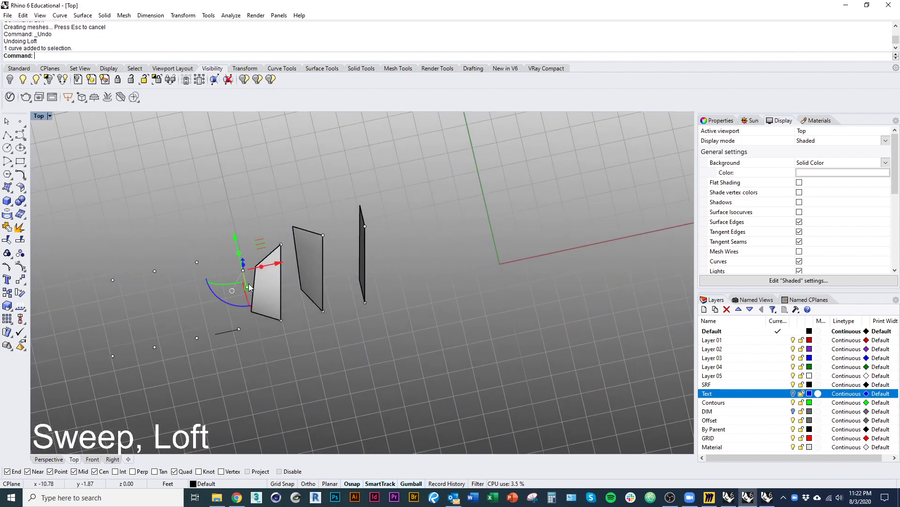
pyautogui.write('ro')
pyautogui.press('Return')
pyautogui.press('Escape')
pyautogui.keyDown('shift'); pyautogui.click(226, 335); pyautogui.keyUp('shift')
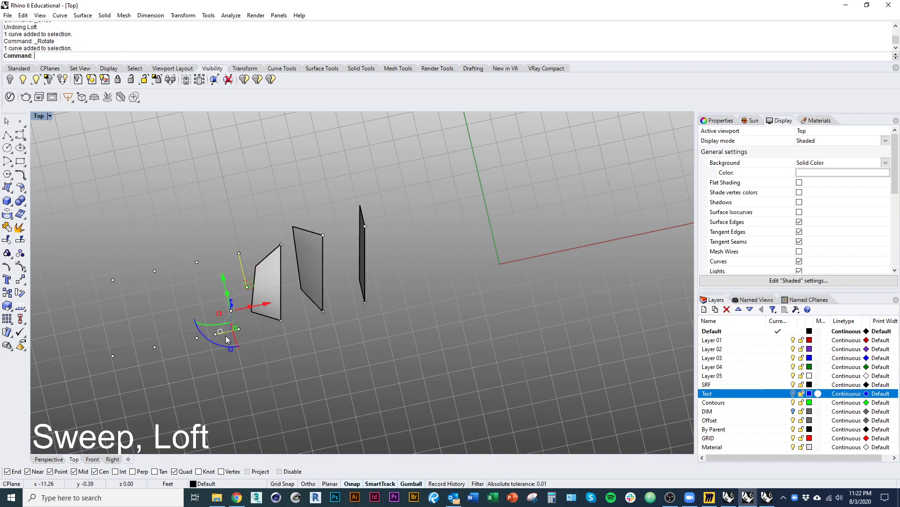
pyautogui.write('copy')
pyautogui.press('Return')
pyautogui.click(238, 253)
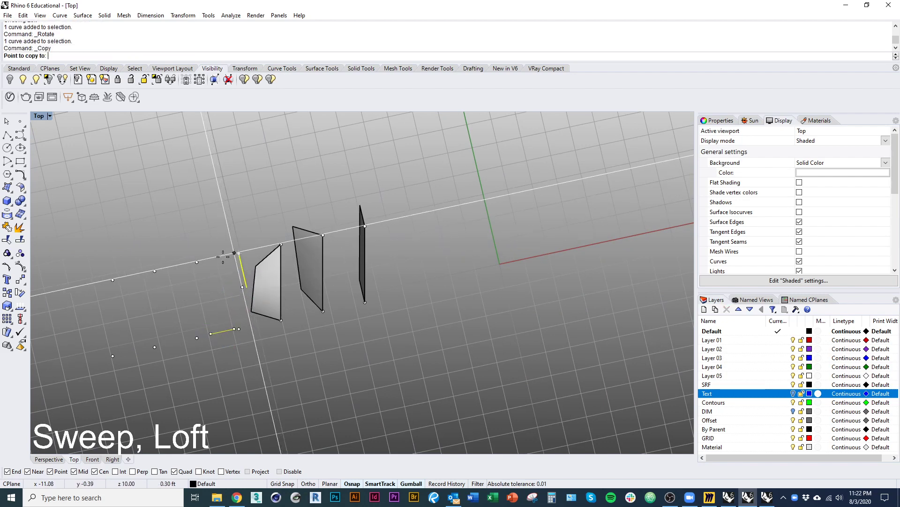
pyautogui.click(196, 261)
pyautogui.press('Return')
# Step: Loft the original fourth pair of lines into a twisted surface
pyautogui.write('loft')
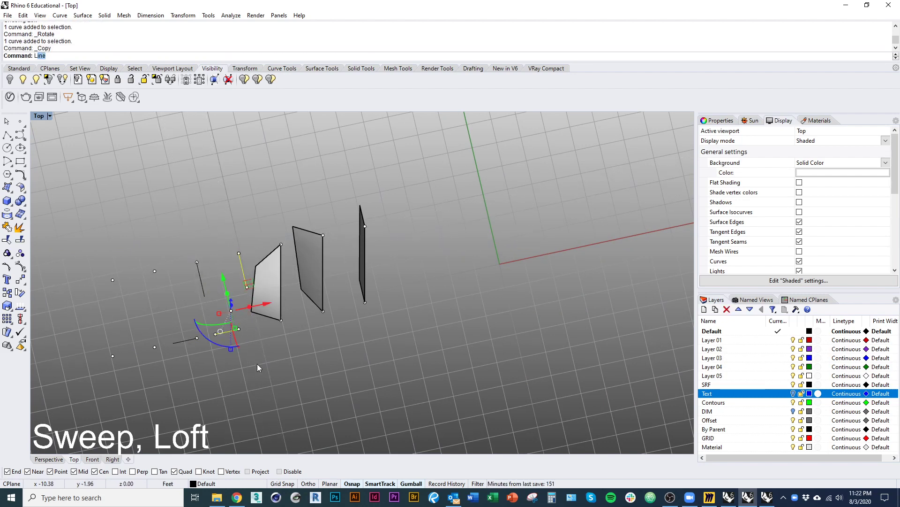
pyautogui.press('Return')
pyautogui.press('Return')
pyautogui.press('Escape')
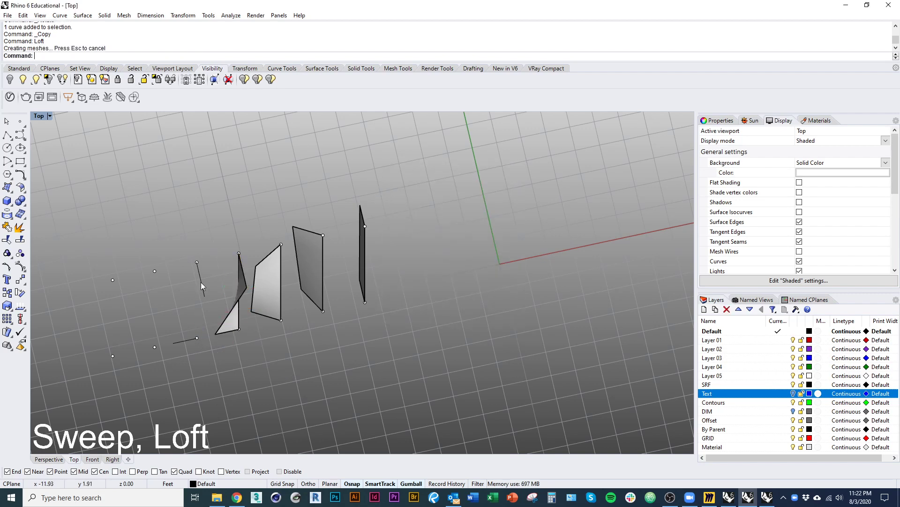
# Step: Rotate a copy of the fifth upper line about its row point toward the fourth fin
pyautogui.click(201, 283)
pyautogui.write('ro')
pyautogui.press('Return')
pyautogui.click(196, 263)
pyautogui.click(205, 296)
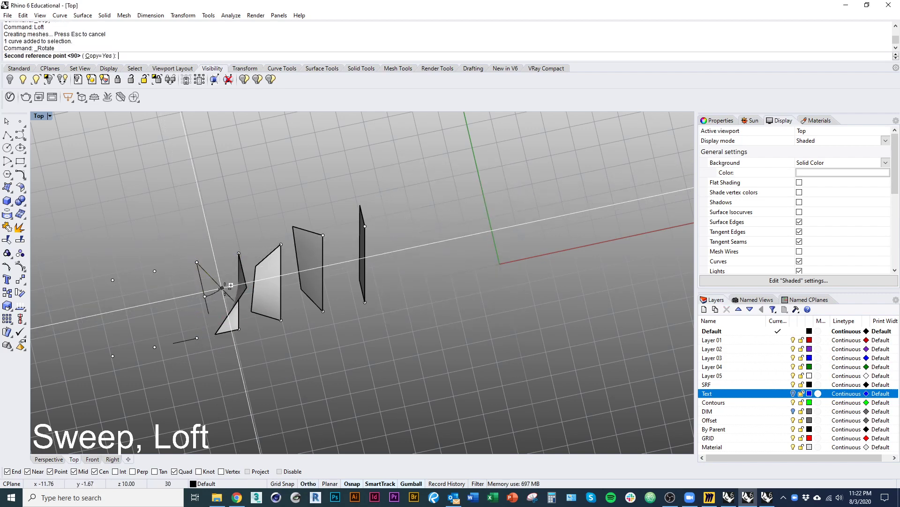
pyautogui.click(237, 274)
pyautogui.press('Return')
# Step: Delete the unrotated fifth upper line and the existing fifth lower line
pyautogui.click(248, 379)
pyautogui.moveTo(212, 353); pyautogui.dragTo(234, 345, button='right')
pyautogui.click(224, 275)
pyautogui.write('d')
pyautogui.press('Return')
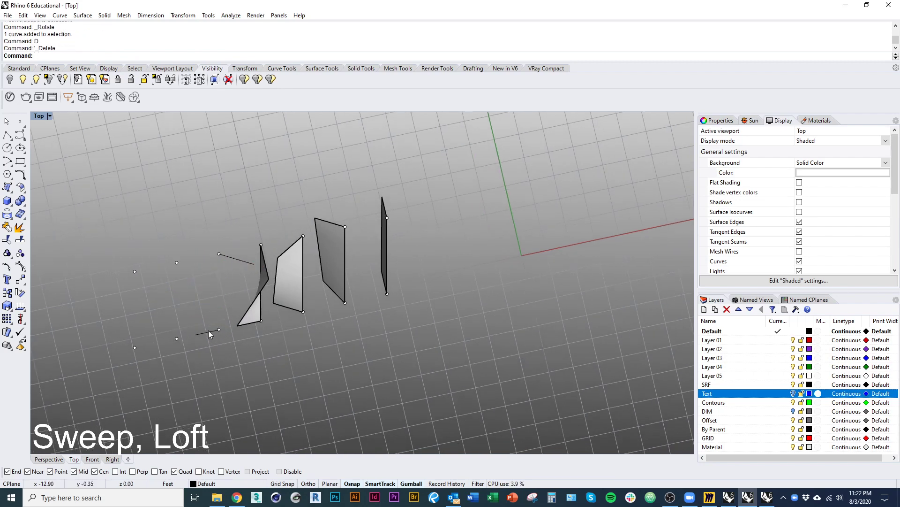
pyautogui.click(209, 333)
pyautogui.write('d')
pyautogui.press('Return')
# Step: Copy the rotated fifth upper line from its row point down to the fifth lower point
pyautogui.click(237, 259)
pyautogui.write('c')
pyautogui.press('Return')
pyautogui.click(219, 254)
pyautogui.click(218, 330)
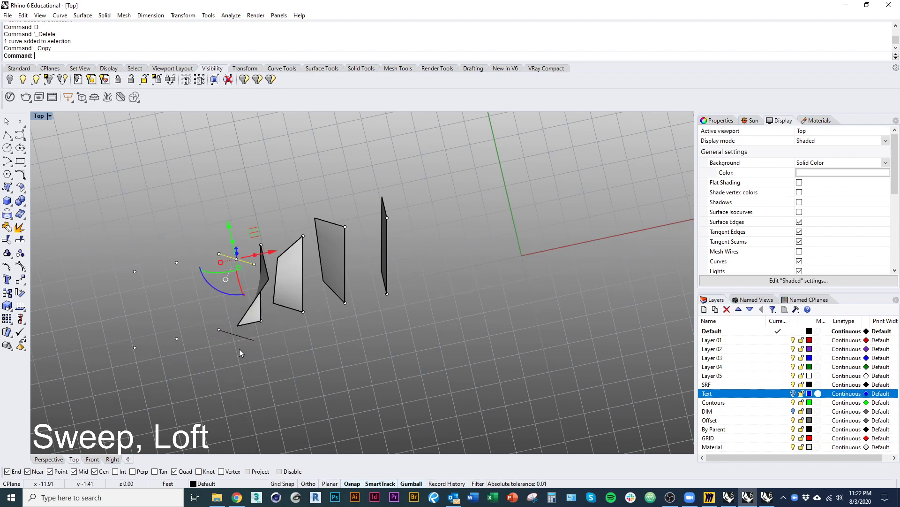
pyautogui.press('Return')
# Step: Rotate a copy of the fifth lower line about its row point toward the sixth lower point, and delete the unrotated line
pyautogui.write('r')
pyautogui.press('Return')
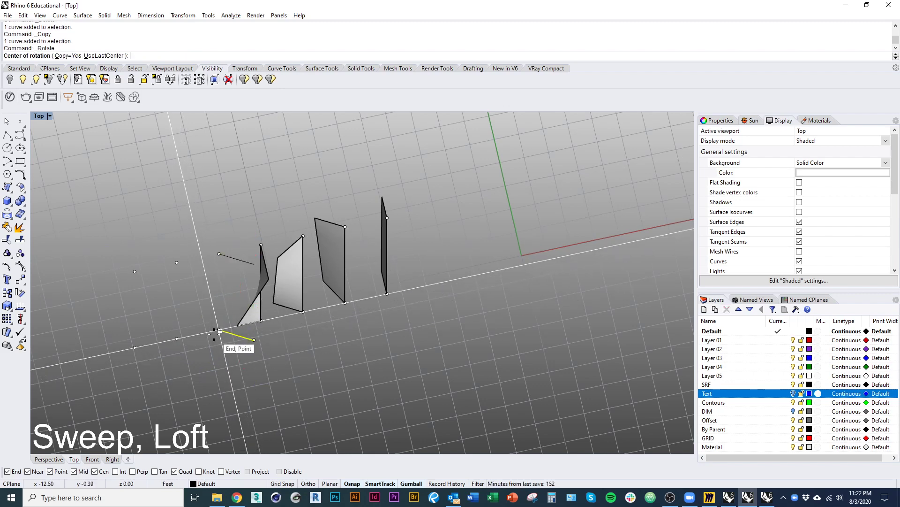
pyautogui.click(219, 329)
pyautogui.click(254, 340)
pyautogui.click(178, 339)
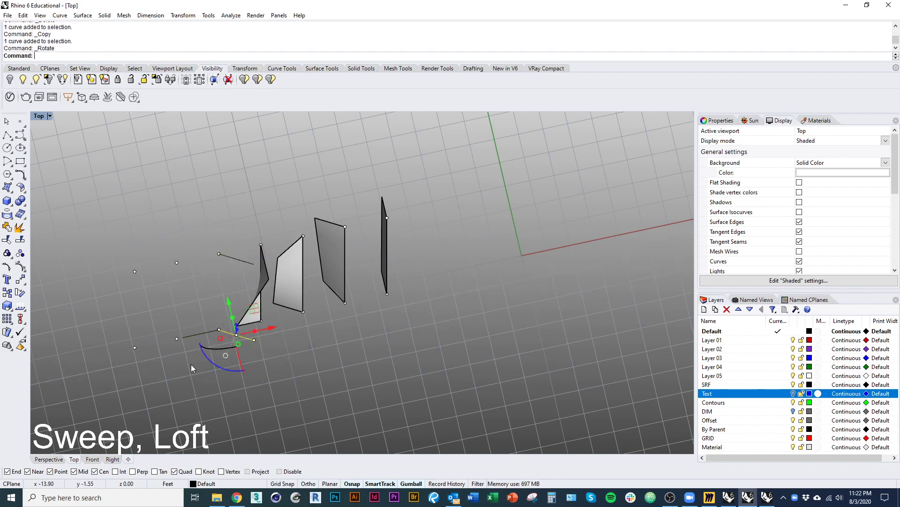
pyautogui.press('Return')
pyautogui.write('d')
pyautogui.press('Return')
# Step: Try a Normal-style loft between the fifth upper and lower lines, inspect it, and undo it
pyautogui.click(211, 333)
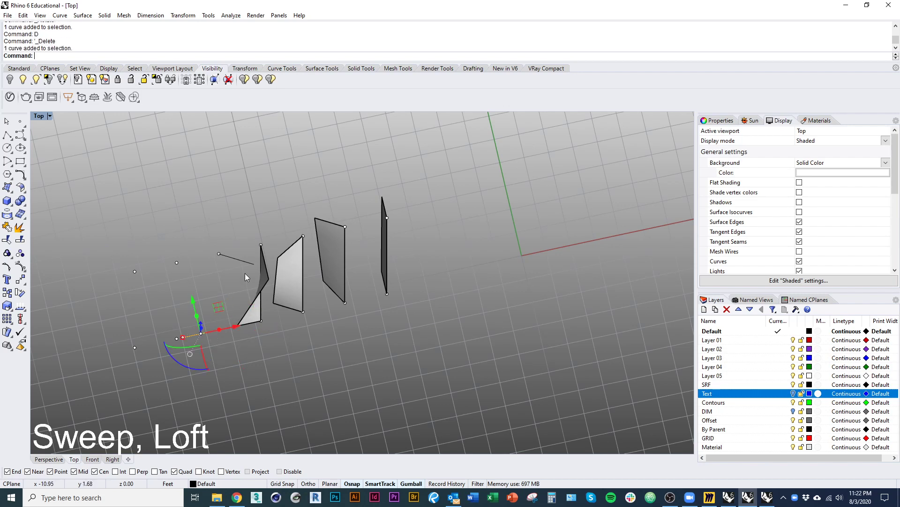
pyautogui.keyDown('shift'); pyautogui.click(244, 265); pyautogui.keyUp('shift')
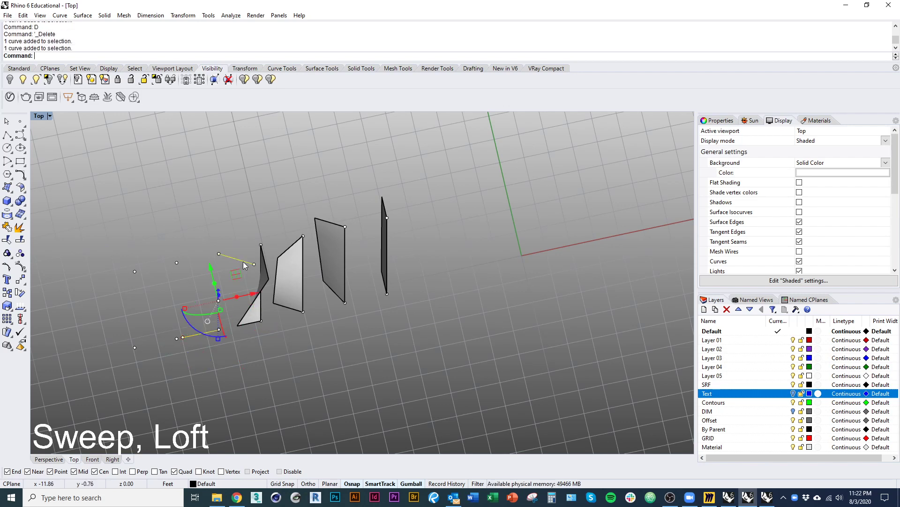
pyautogui.write('loft')
pyautogui.press('Return')
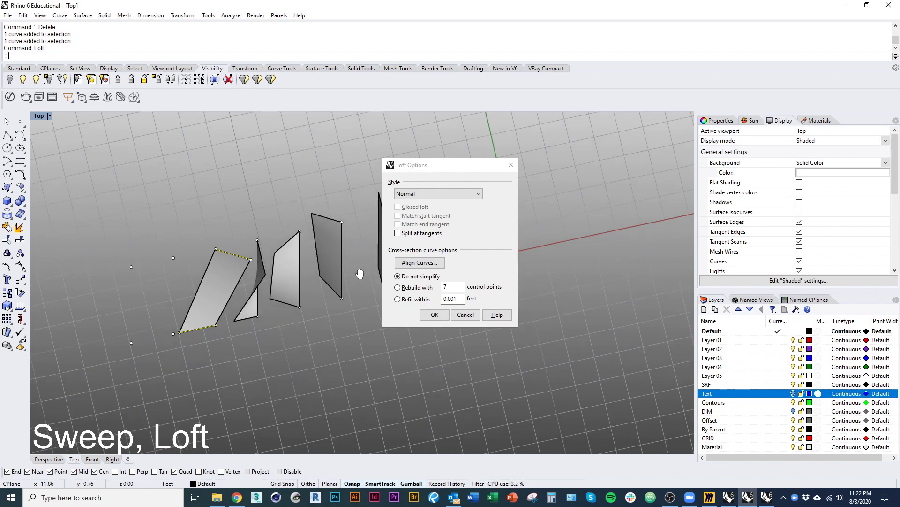
pyautogui.moveTo(360, 274); pyautogui.dragTo(348, 262, button='right')
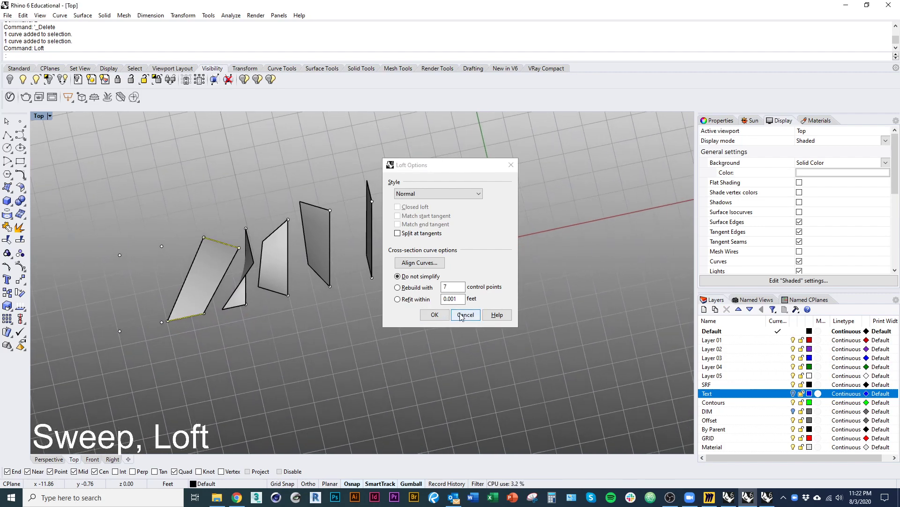
pyautogui.moveTo(205, 245); pyautogui.dragTo(250, 226, button='right')
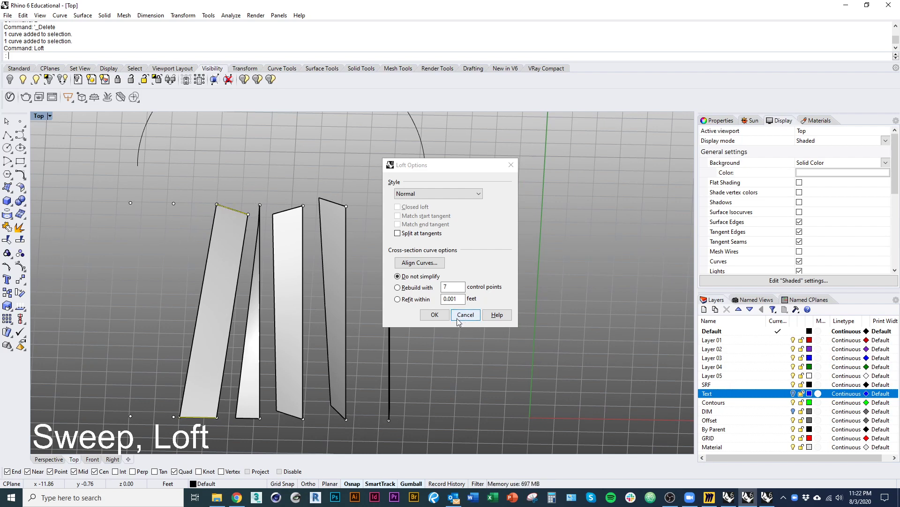
pyautogui.click(435, 314)
pyautogui.hotkey('ctrl', 'z')
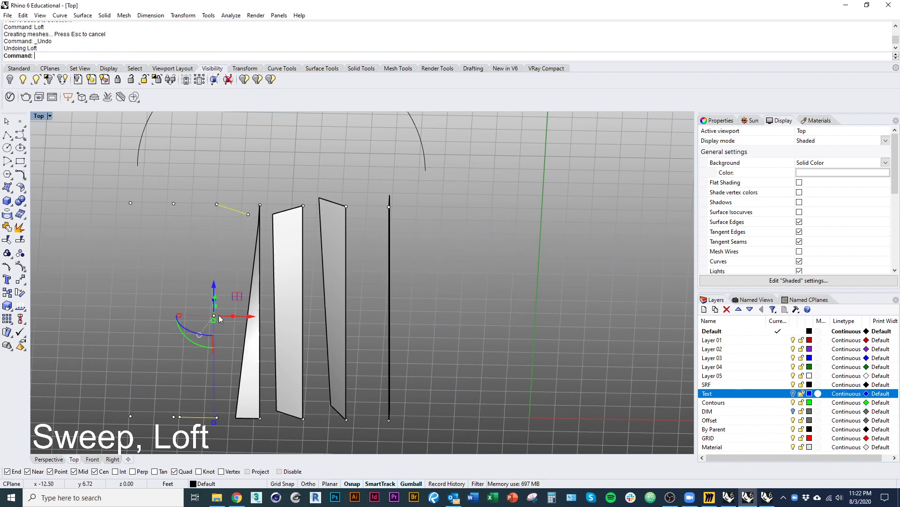
# Step: Delete the vaulted surface spanning the three separate arches, keeping the arch curves
pyautogui.click(201, 238)
pyautogui.scroll(-10, 229, 212)
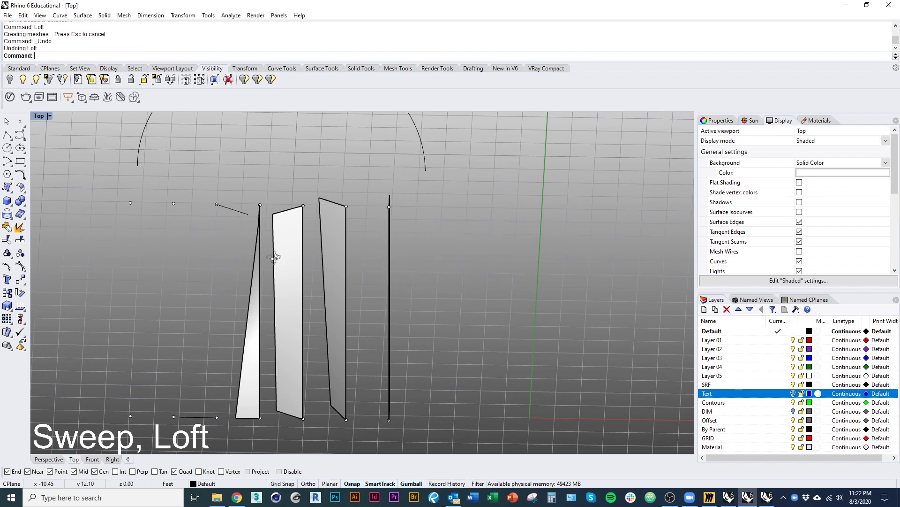
pyautogui.moveTo(294, 331); pyautogui.dragTo(342, 319, button='right')
pyautogui.click(220, 263)
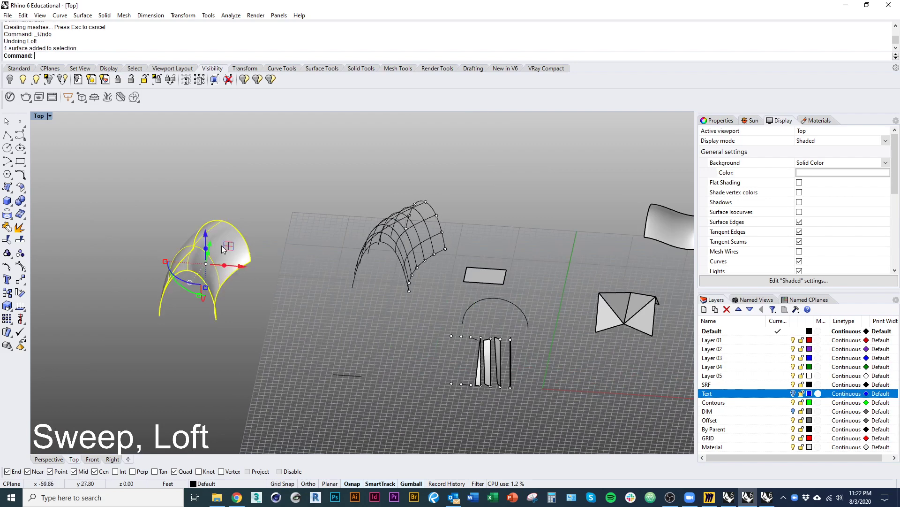
pyautogui.press('Delete')
pyautogui.moveTo(225, 272); pyautogui.dragTo(301, 334, button='right')
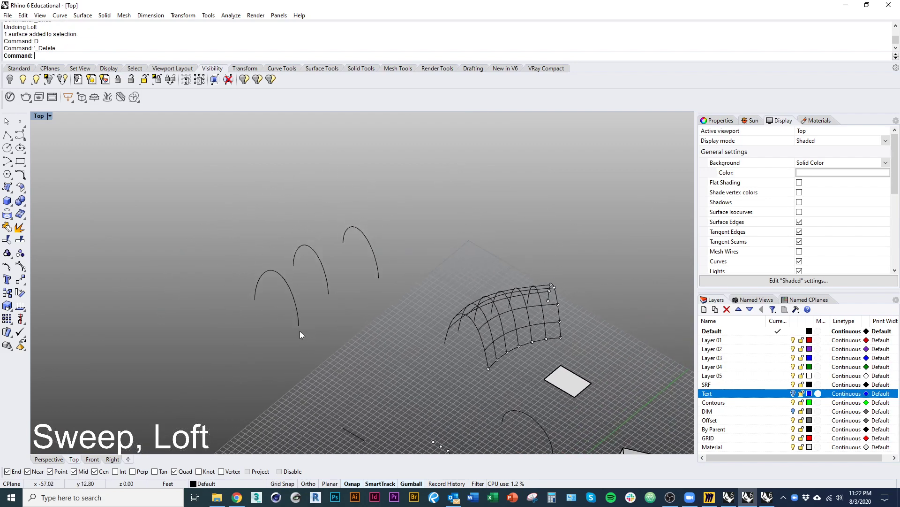
# Step: Try lofting the first two arches by picking them near matching ends, and undo the loft
pyautogui.click(297, 303)
pyautogui.press('Escape')
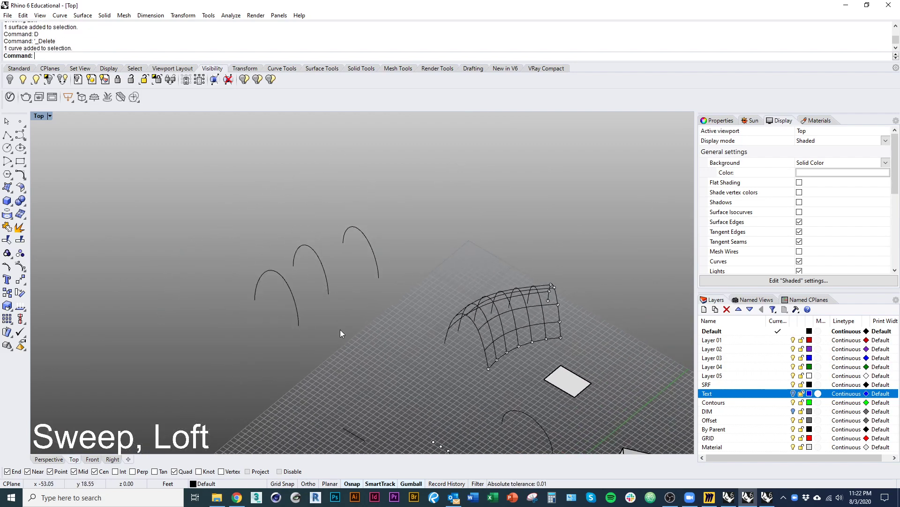
pyautogui.write('Loft')
pyautogui.press('Return')
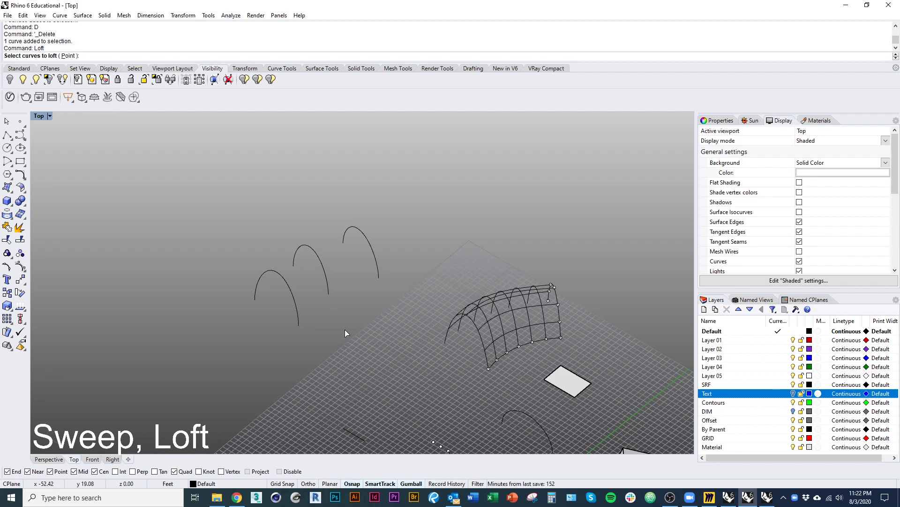
pyautogui.click(299, 320)
pyautogui.click(327, 292)
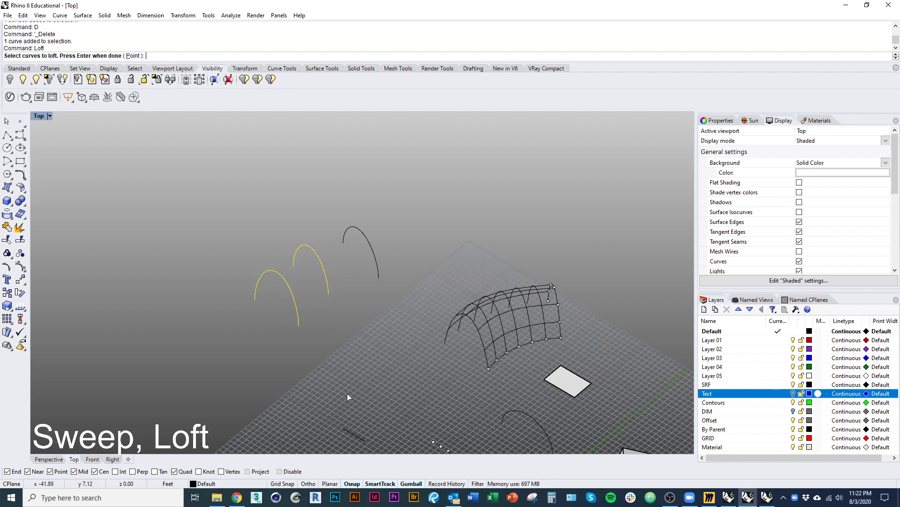
pyautogui.press('Return')
pyautogui.press('Return')
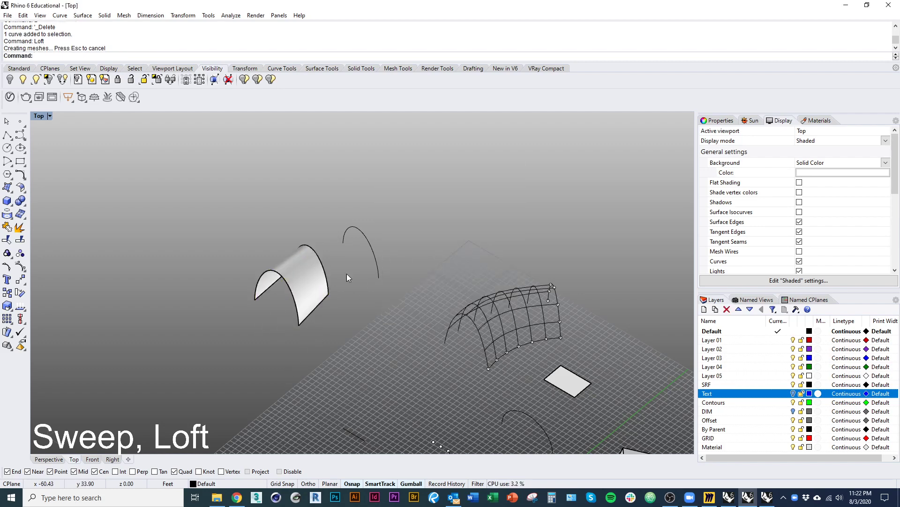
pyautogui.hotkey('ctrl', 'z')
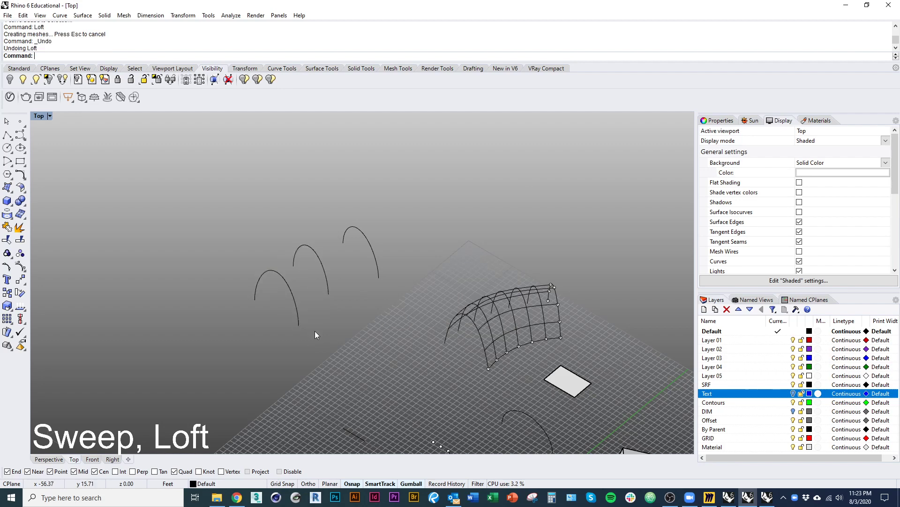
# Step: Try lofting the first two arches by picking them near opposite ends, inspect the twist, and undo it
pyautogui.press('Return')
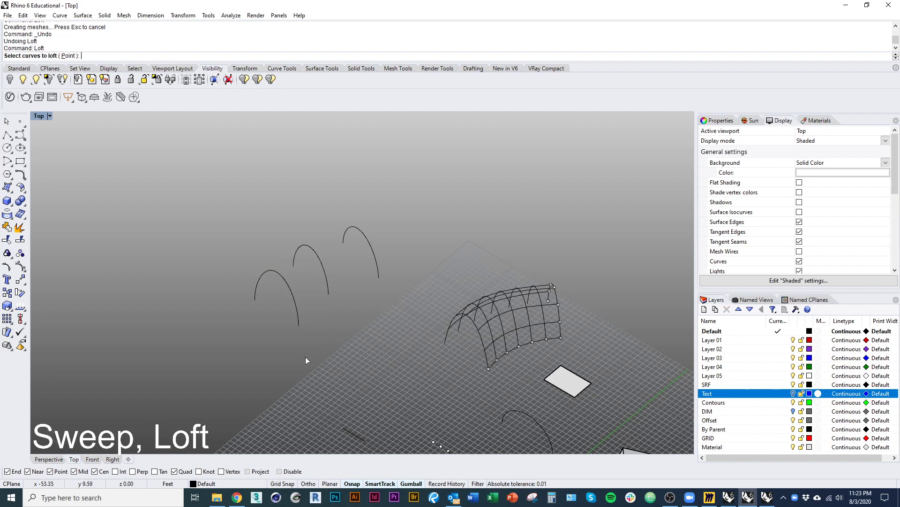
pyautogui.click(299, 321)
pyautogui.click(298, 259)
pyautogui.press('Return')
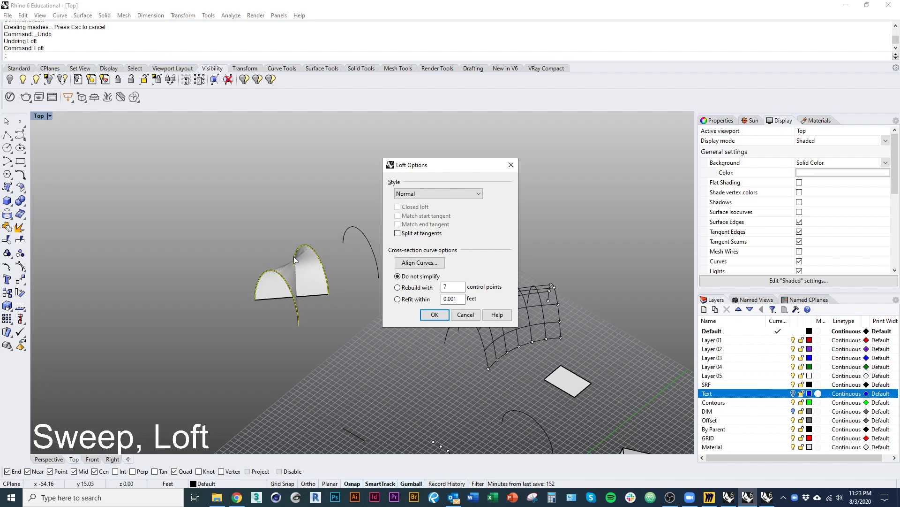
pyautogui.moveTo(295, 259); pyautogui.dragTo(274, 263, button='right')
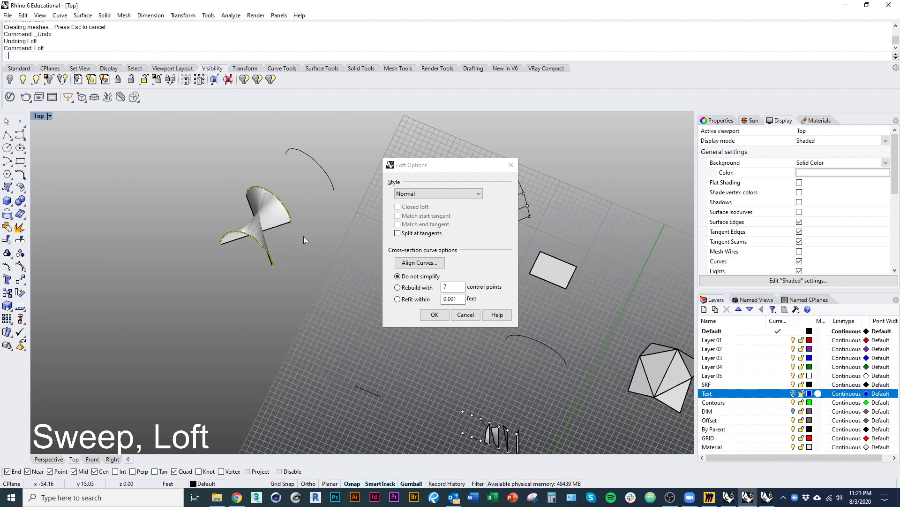
pyautogui.moveTo(303, 235); pyautogui.dragTo(291, 296, button='right')
pyautogui.press('Return')
pyautogui.hotkey('ctrl', 'z')
# Step: Try lofting all three arches with the middle one picked near its opposite end, and undo the loft
pyautogui.press('Return')
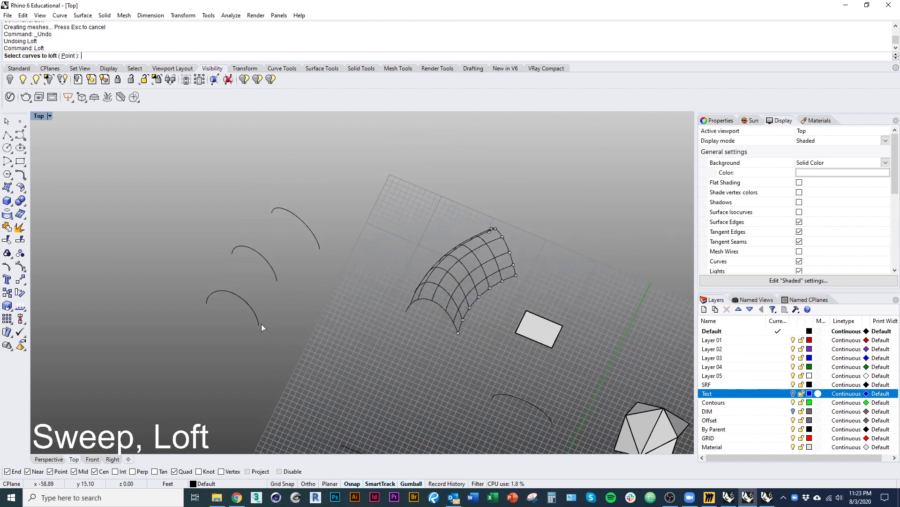
pyautogui.click(260, 324)
pyautogui.click(235, 253)
pyautogui.click(320, 247)
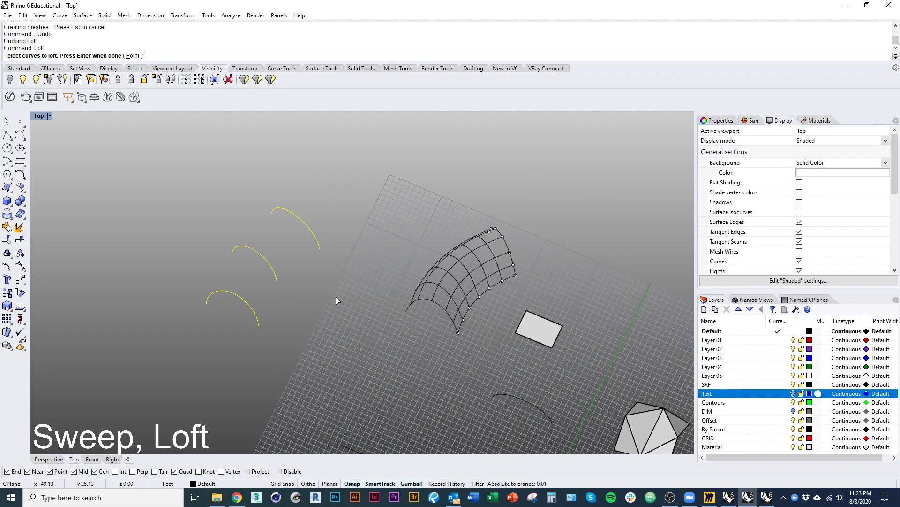
pyautogui.press('Return')
pyautogui.moveTo(322, 325); pyautogui.dragTo(324, 149, button='right')
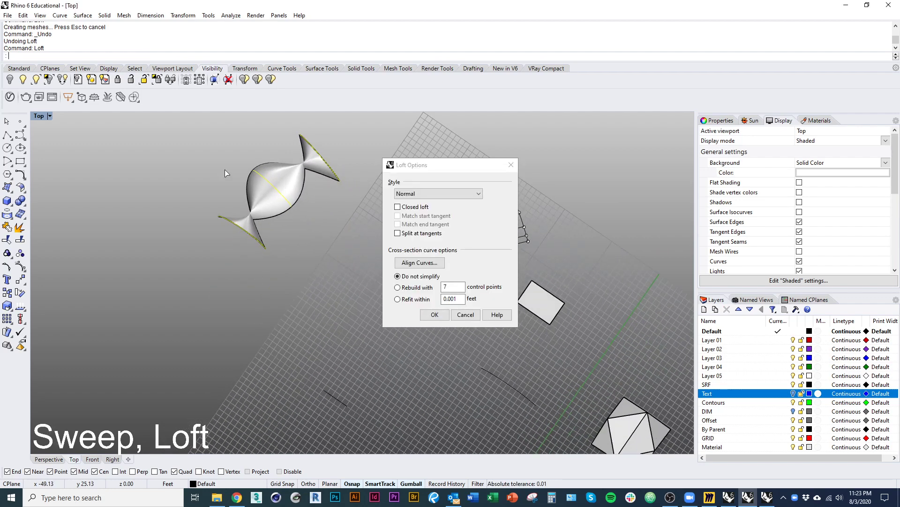
pyautogui.press('Return')
pyautogui.hotkey('ctrl', 'z')
# Step: Loft the fifth upper line to the fifth lower line, picking both near their row points
pyautogui.moveTo(246, 314); pyautogui.dragTo(283, 278, button='right')
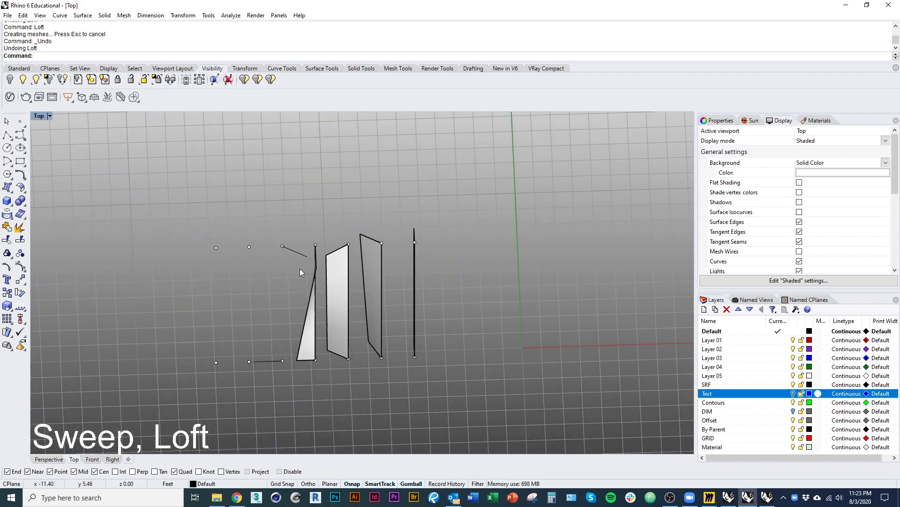
pyautogui.press('Return')
pyautogui.scroll(3, 283, 258)
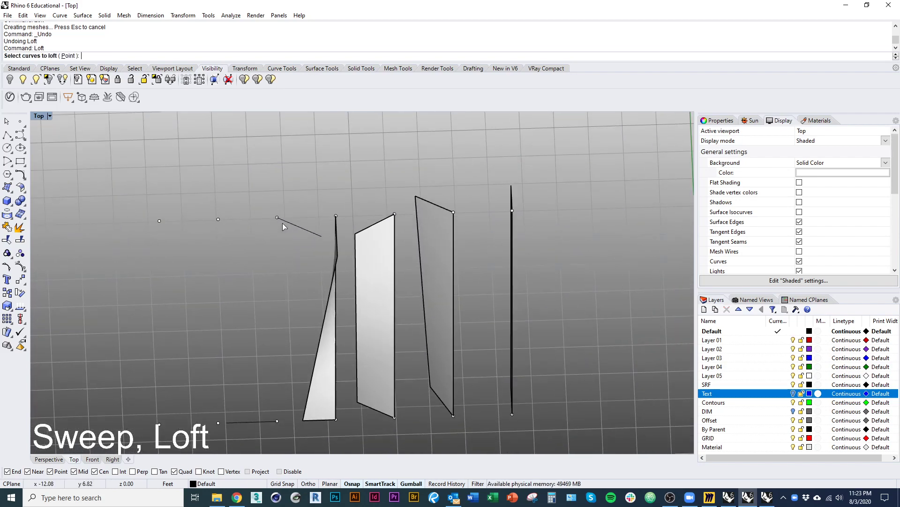
pyautogui.click(281, 220)
pyautogui.moveTo(290, 367); pyautogui.dragTo(283, 338, button='right')
pyautogui.click(262, 393)
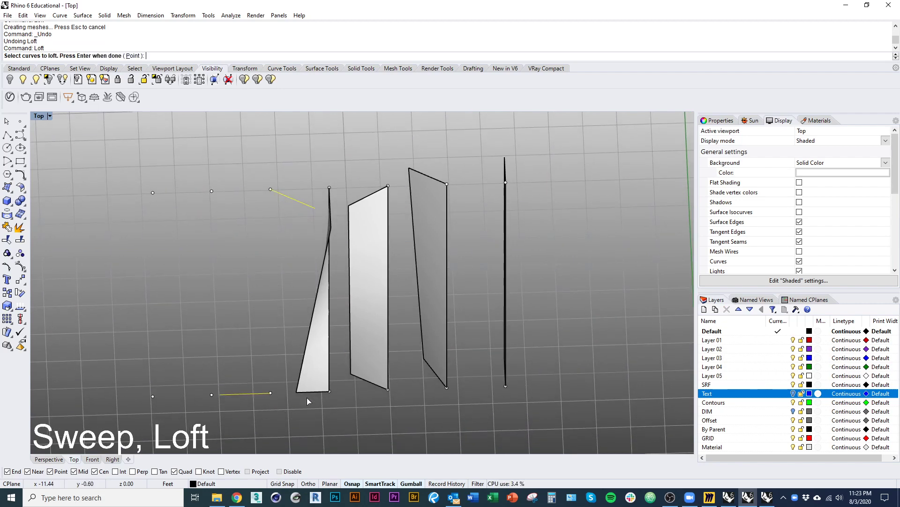
pyautogui.press('Return')
pyautogui.moveTo(299, 403); pyautogui.dragTo(403, 323, button='right')
pyautogui.click(435, 314)
# Step: Inspect the fin lofted between the fifth pair of lines from several angles and delete it
pyautogui.moveTo(268, 352); pyautogui.dragTo(271, 213, button='right')
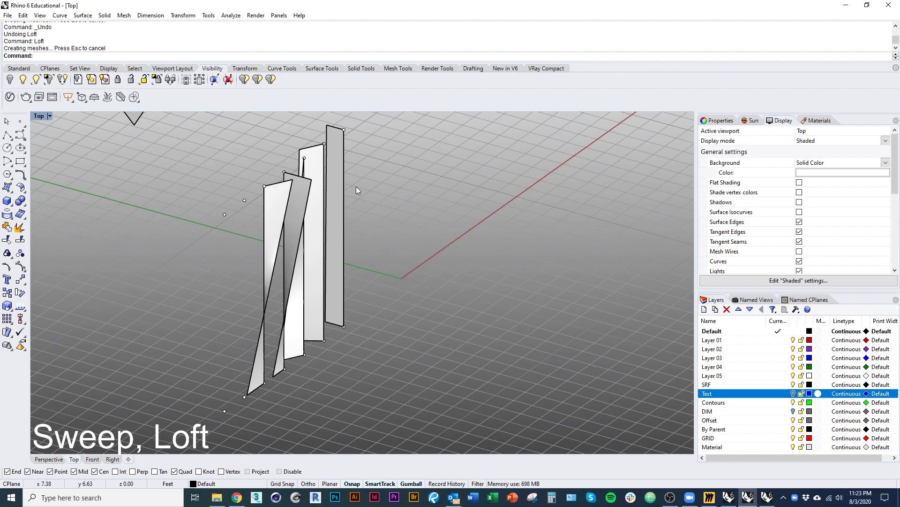
pyautogui.moveTo(357, 190); pyautogui.dragTo(379, 283, button='right')
pyautogui.moveTo(268, 312); pyautogui.dragTo(359, 255, button='right')
pyautogui.scroll(8, 239, 340)
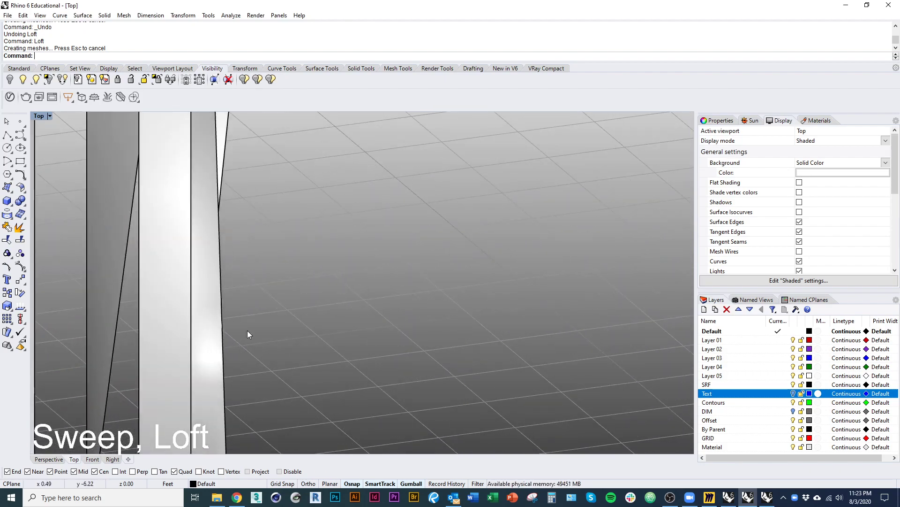
pyautogui.scroll(-3, 239, 347)
pyautogui.click(214, 333)
pyautogui.scroll(-3, 262, 319)
pyautogui.press('Delete')
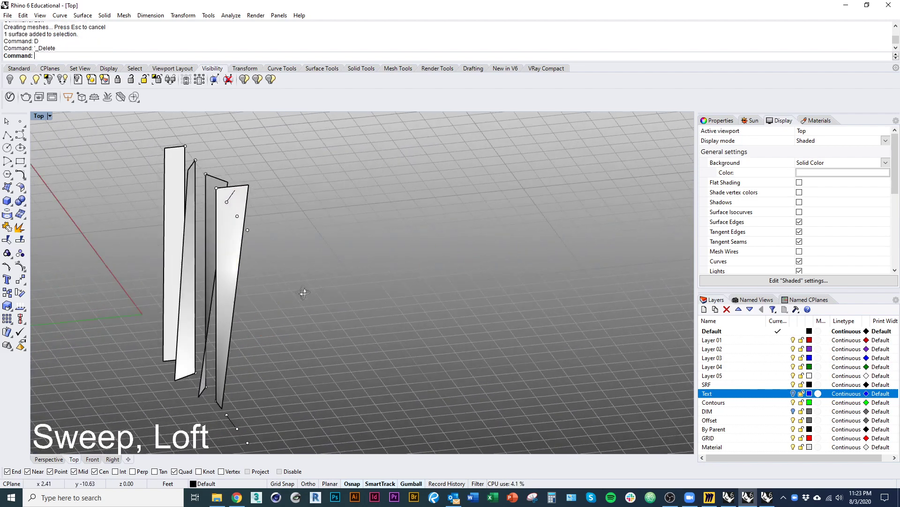
# Step: Draw a vertical polyline from the fifth lower point to the fifth upper point
pyautogui.moveTo(304, 292); pyautogui.dragTo(246, 333, button='right')
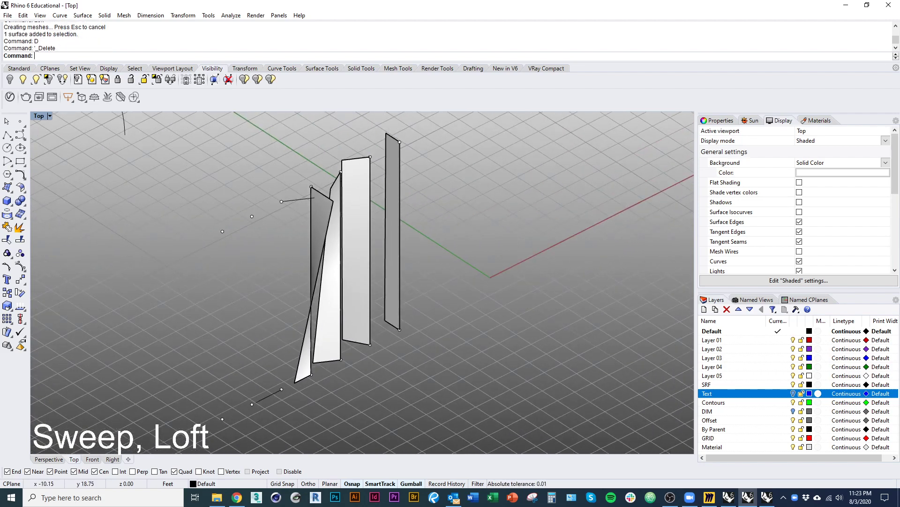
pyautogui.click(7, 135)
pyautogui.click(281, 389)
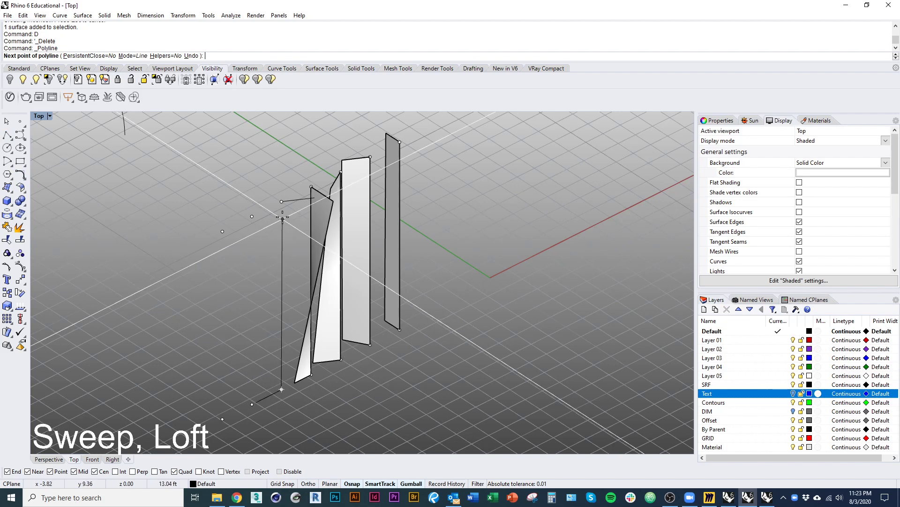
pyautogui.click(281, 201)
pyautogui.press('Return')
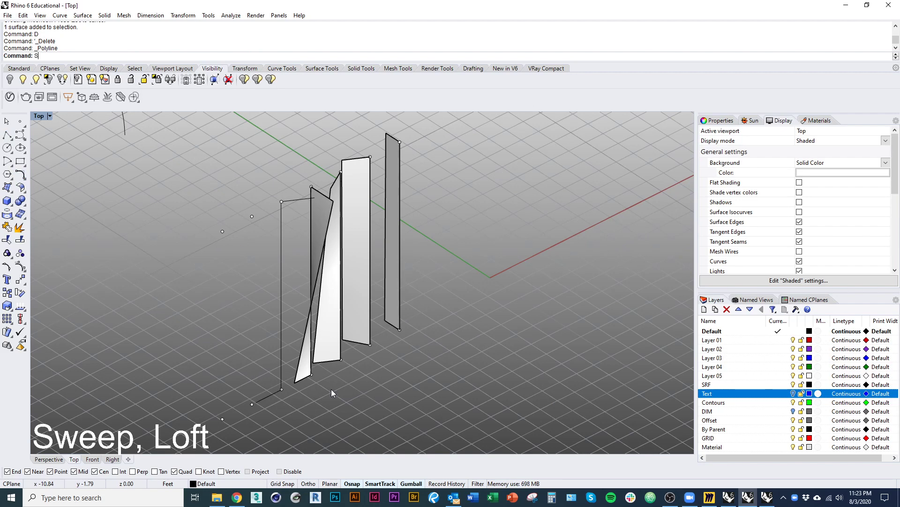
# Step: Try a one-rail sweep along the vertical line, using the fifth upper and lower lines as cross sections
pyautogui.write('Sweep1')
pyautogui.press('Return')
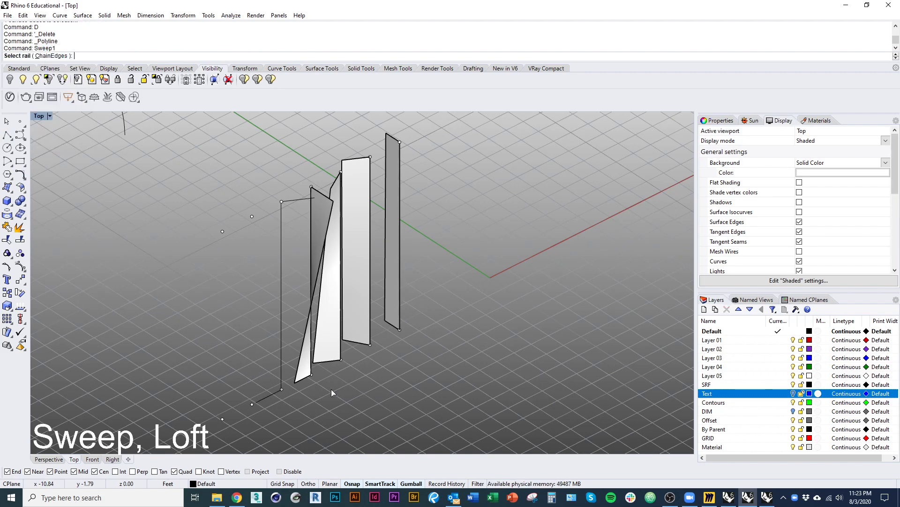
pyautogui.click(280, 215)
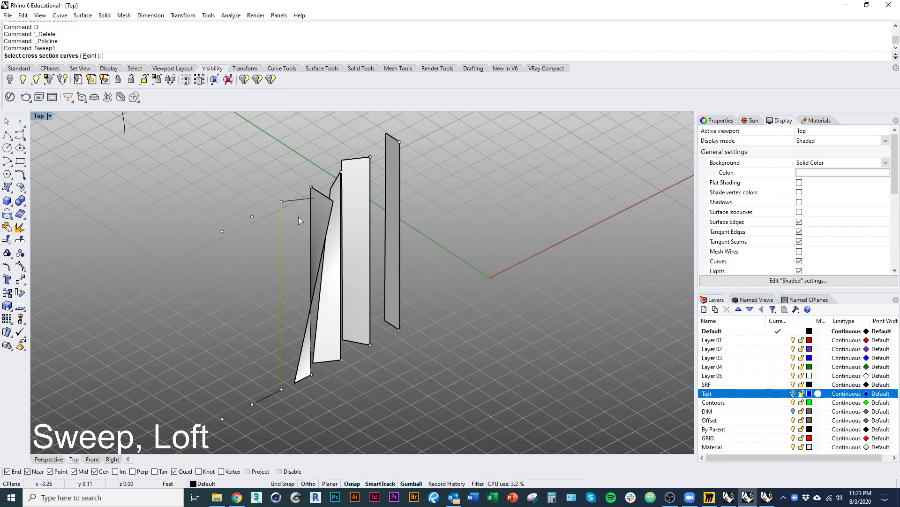
pyautogui.click(291, 201)
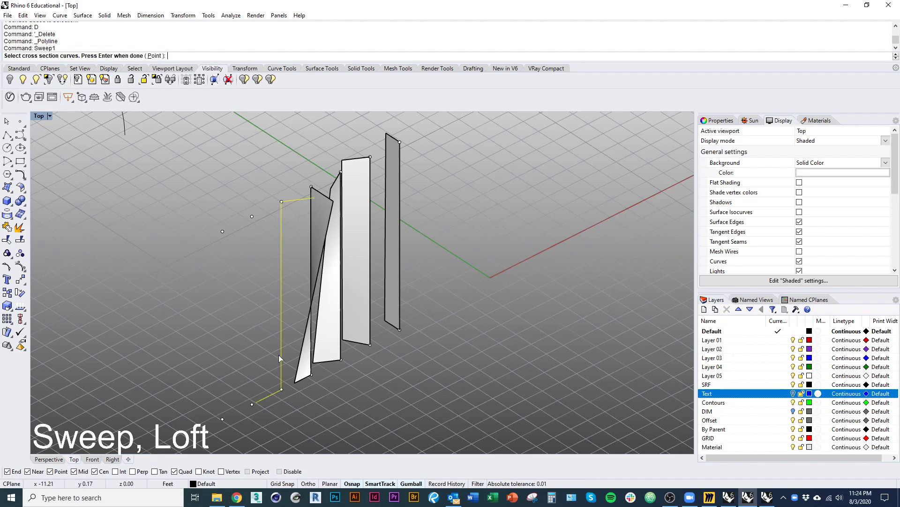
pyautogui.press('Return')
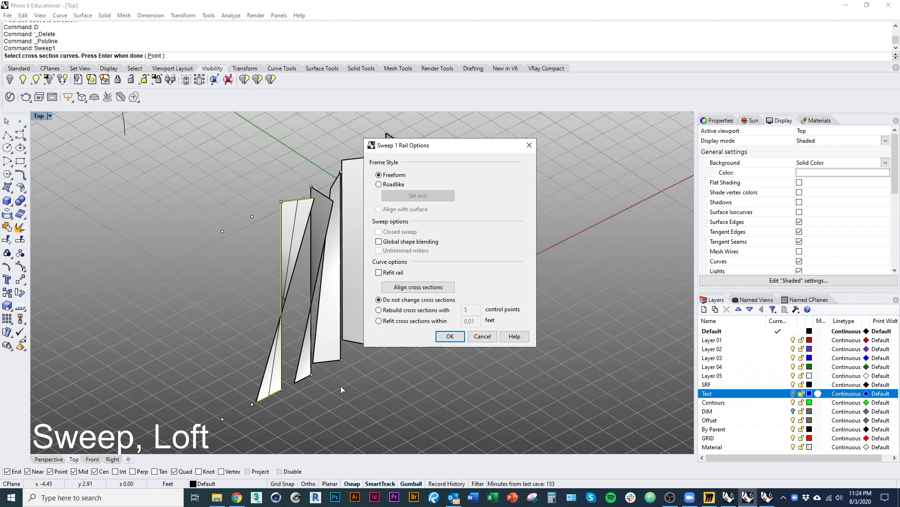
# Step: Compare the Freeform and Roadlike frame styles, global shape blending and rail refitting in the sweep preview, and cancel the sweep
pyautogui.moveTo(341, 386); pyautogui.dragTo(384, 269, button='right')
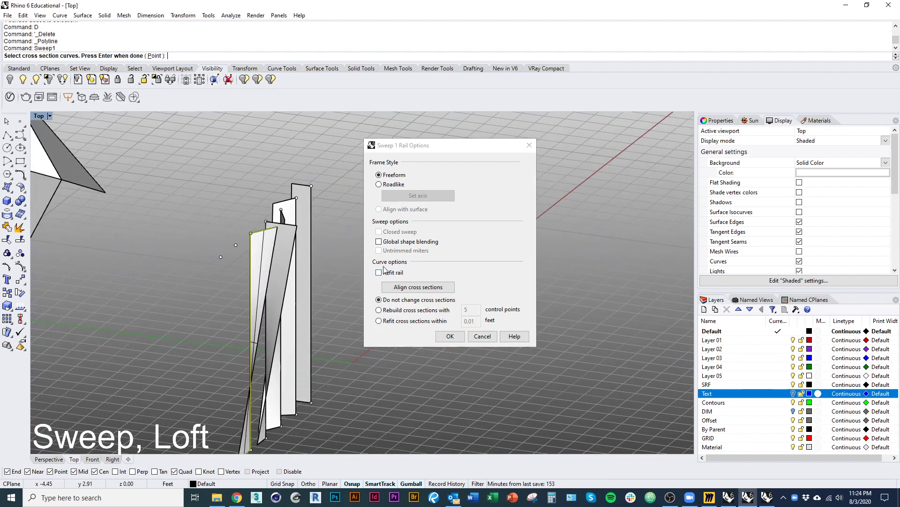
pyautogui.click(395, 185)
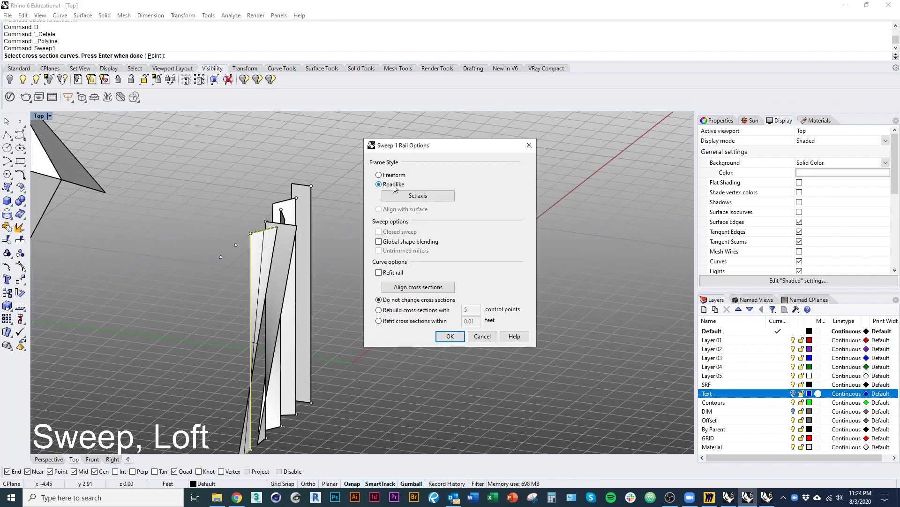
pyautogui.moveTo(441, 350); pyautogui.dragTo(291, 318, button='right')
pyautogui.click(402, 243)
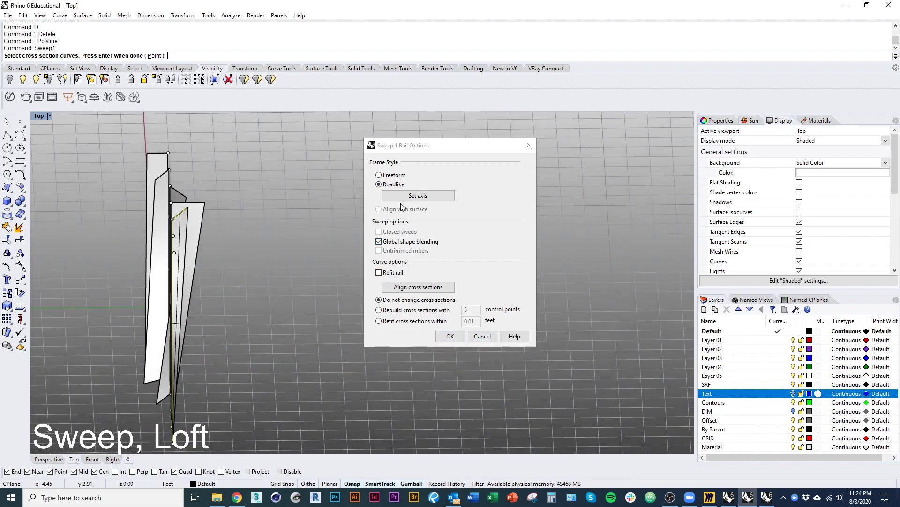
pyautogui.click(379, 175)
pyautogui.moveTo(316, 262); pyautogui.dragTo(361, 311, button='right')
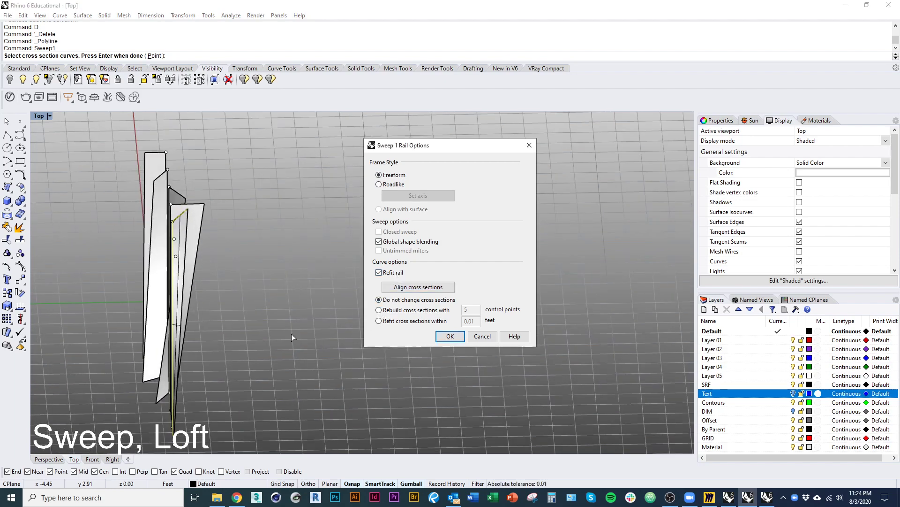
pyautogui.moveTo(291, 334); pyautogui.dragTo(244, 315, button='right')
pyautogui.click(405, 276)
pyautogui.click(405, 276)
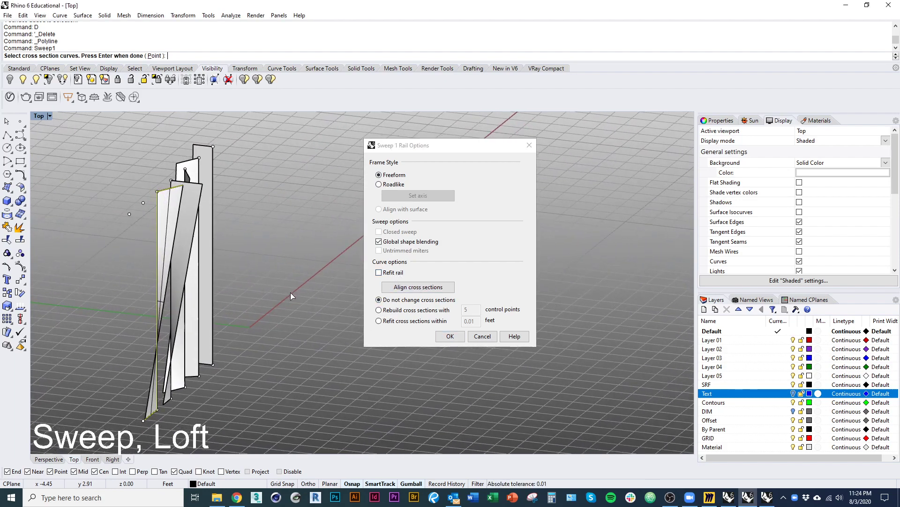
pyautogui.moveTo(290, 292); pyautogui.dragTo(239, 310, button='right')
pyautogui.moveTo(277, 373); pyautogui.dragTo(338, 376, button='right')
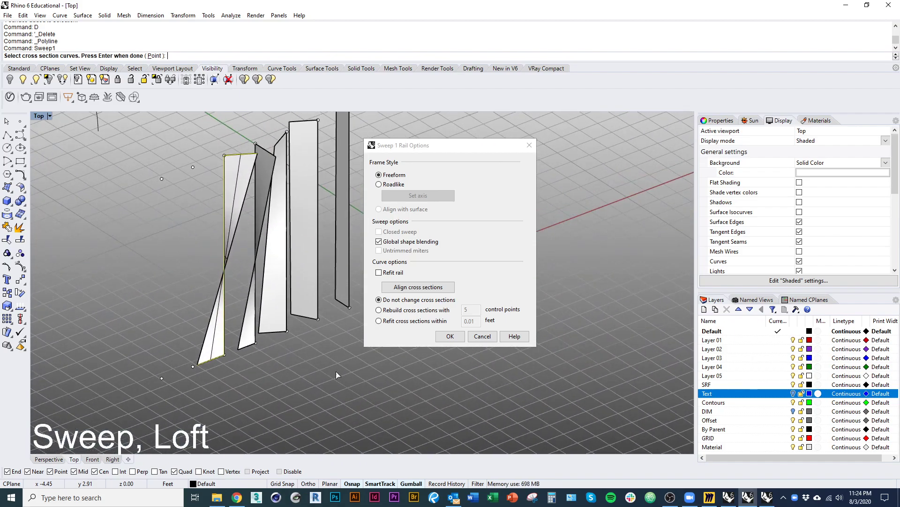
pyautogui.click(483, 336)
# Step: Copy the fifth lower line from its end on the vertical line up to that line's midpoint
pyautogui.moveTo(281, 354); pyautogui.dragTo(234, 372, button='right')
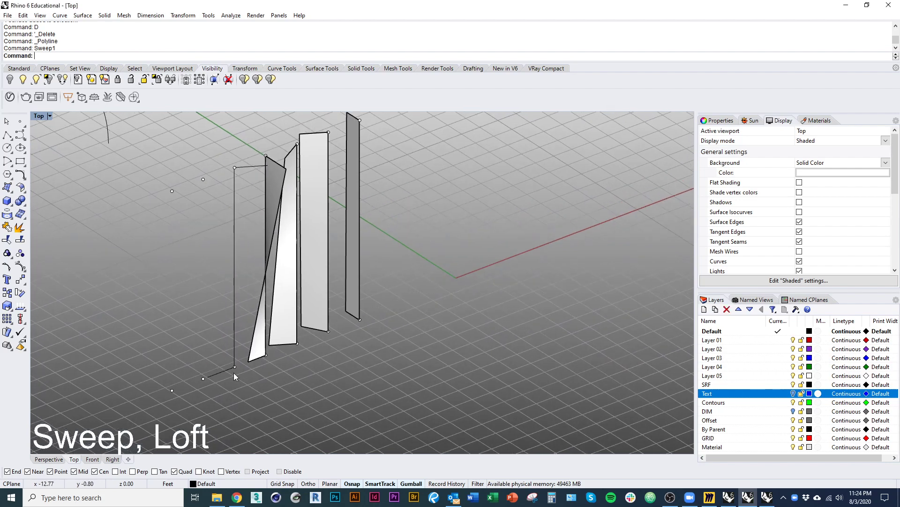
pyautogui.click(226, 370)
pyautogui.hotkey('ctrl', 'shift', 'c')
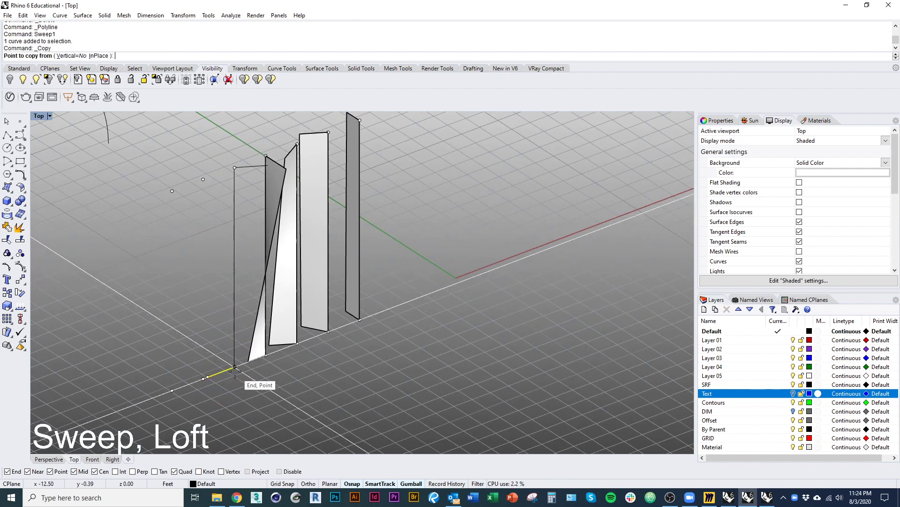
pyautogui.click(235, 366)
pyautogui.click(235, 267)
pyautogui.press('Escape')
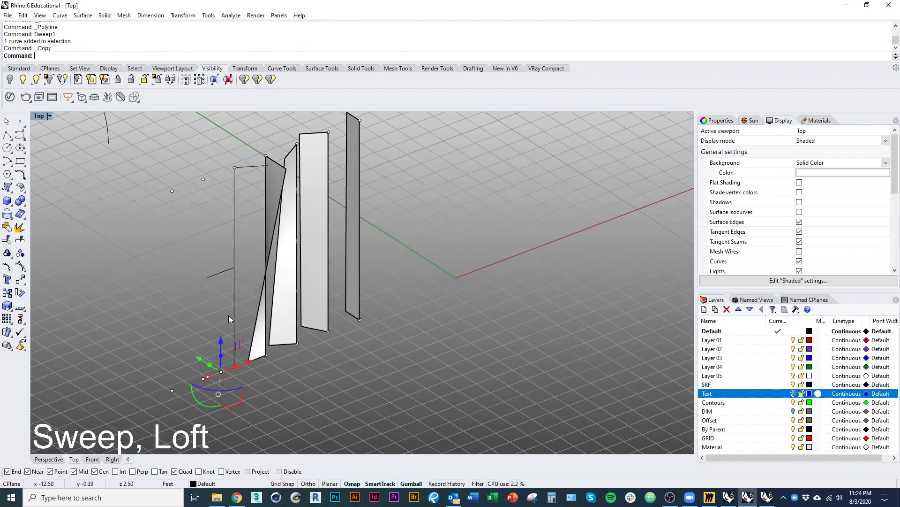
# Step: Rotate a copy of the middle line about its end on the vertical line, and delete the unrotated original
pyautogui.press('Escape')
pyautogui.click(216, 275)
pyautogui.write('ro')
pyautogui.press('space')
pyautogui.click(235, 267)
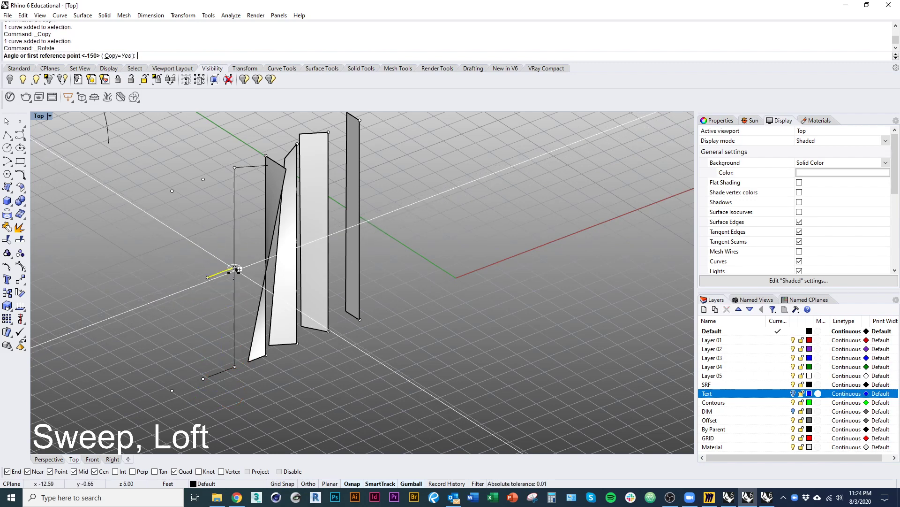
pyautogui.click(207, 277)
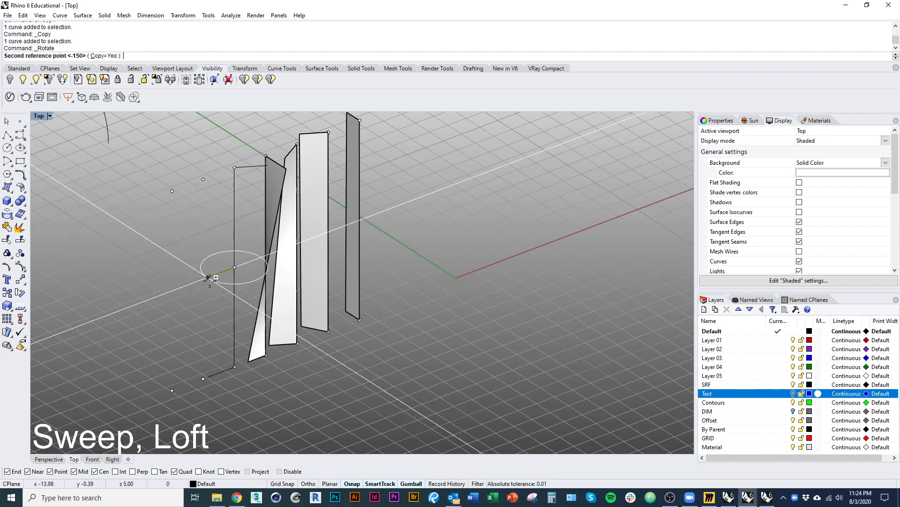
pyautogui.click(260, 367)
pyautogui.click(216, 275)
pyautogui.write('d')
pyautogui.press('space')
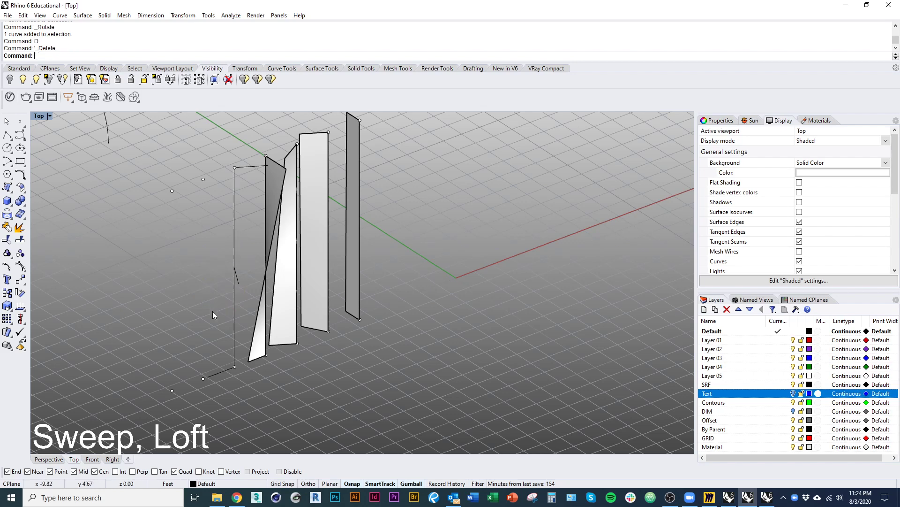
# Step: Try lofting the fifth lower line, middle line and upper line in Normal style, inspect the curved fin, and undo the loft
pyautogui.click(218, 374)
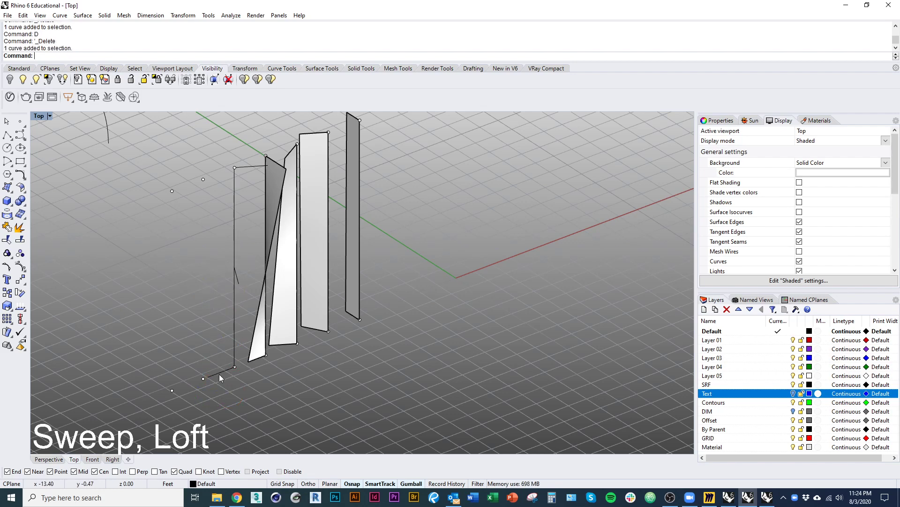
pyautogui.write('Loft')
pyautogui.press('Return')
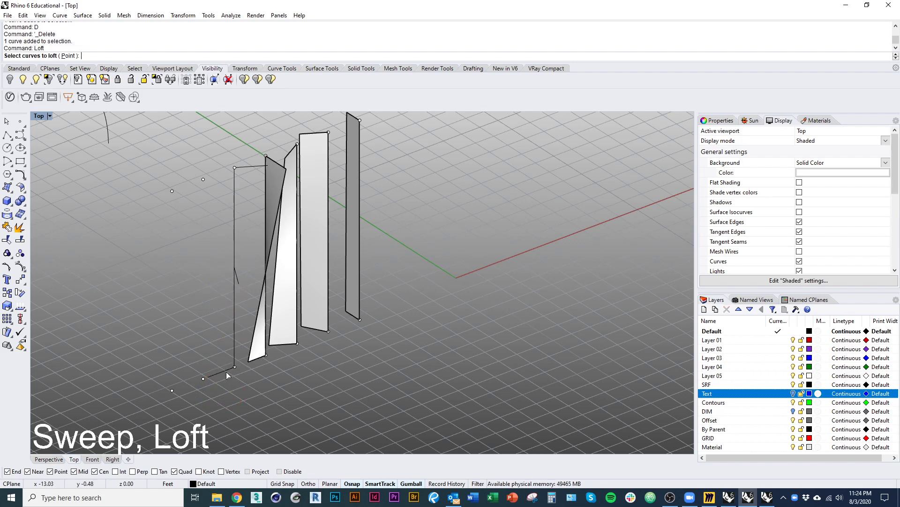
pyautogui.click(212, 376)
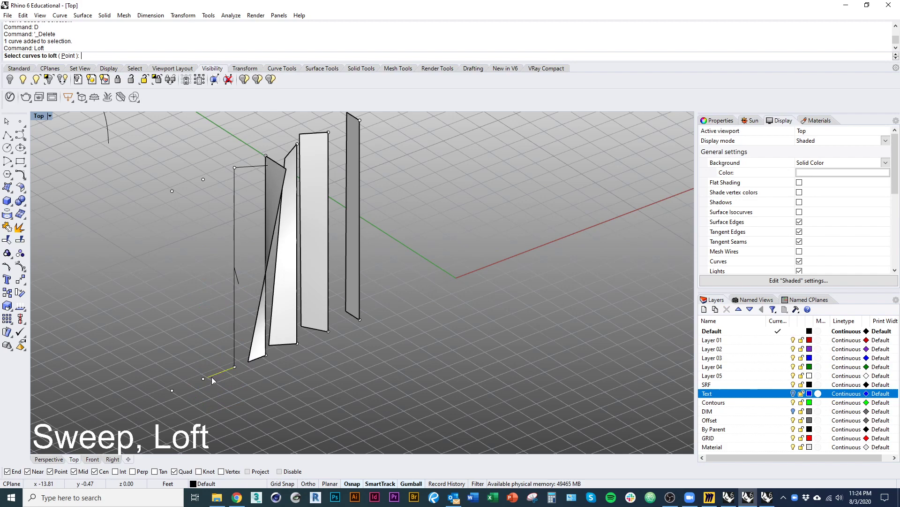
pyautogui.click(241, 282)
pyautogui.press('Return')
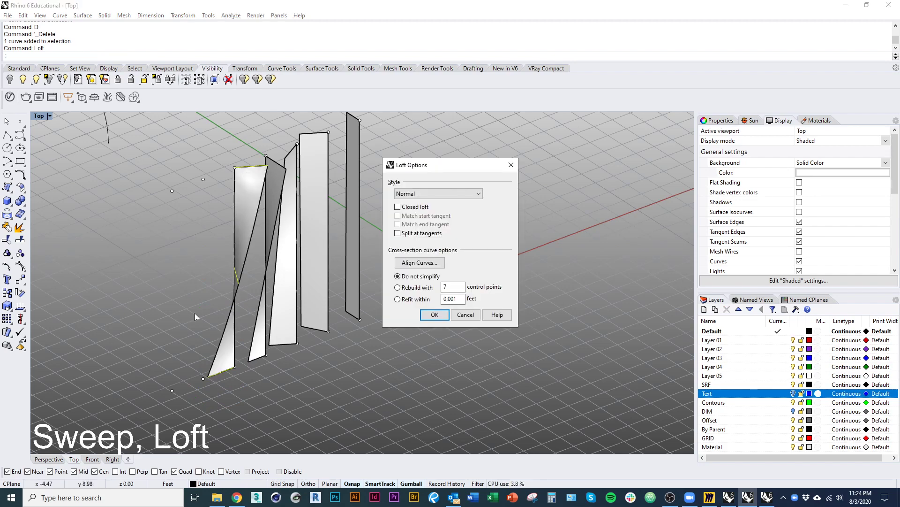
pyautogui.moveTo(195, 313); pyautogui.dragTo(234, 334, button='right')
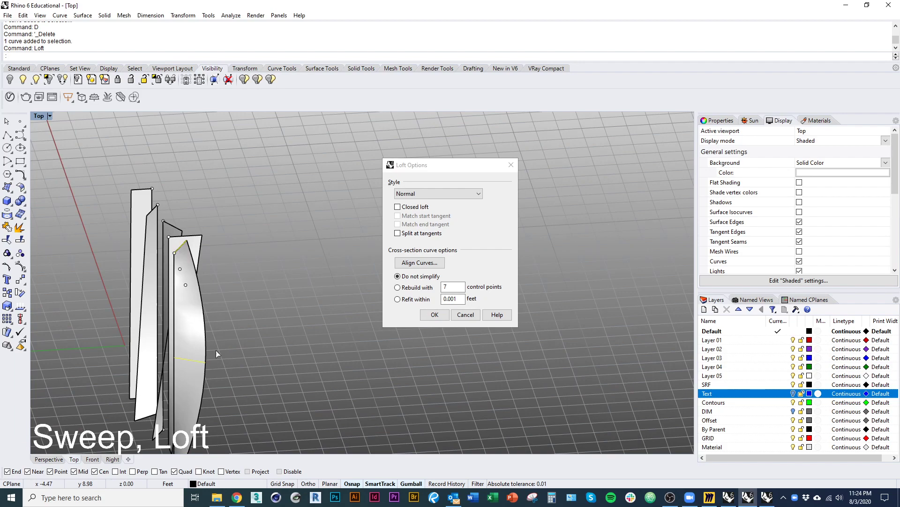
pyautogui.moveTo(184, 287); pyautogui.dragTo(406, 349, button='right')
pyautogui.click(435, 314)
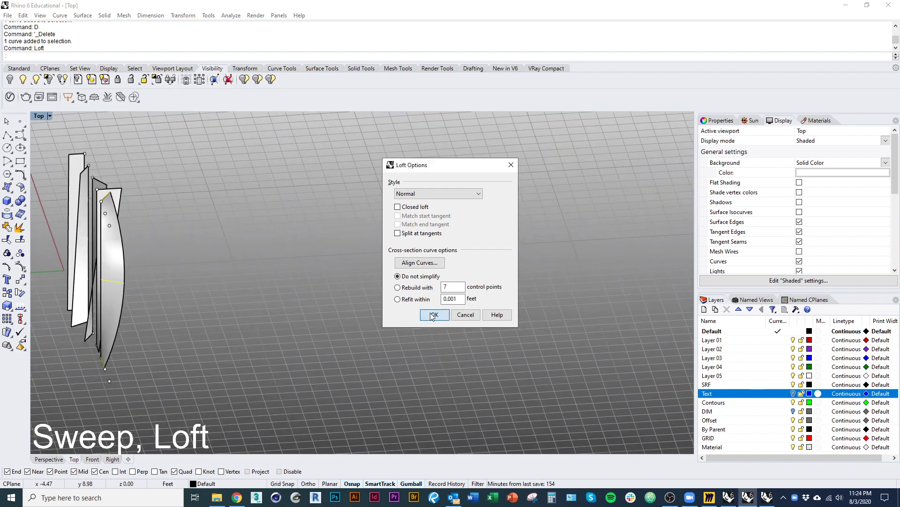
pyautogui.moveTo(281, 308); pyautogui.dragTo(222, 289, button='right')
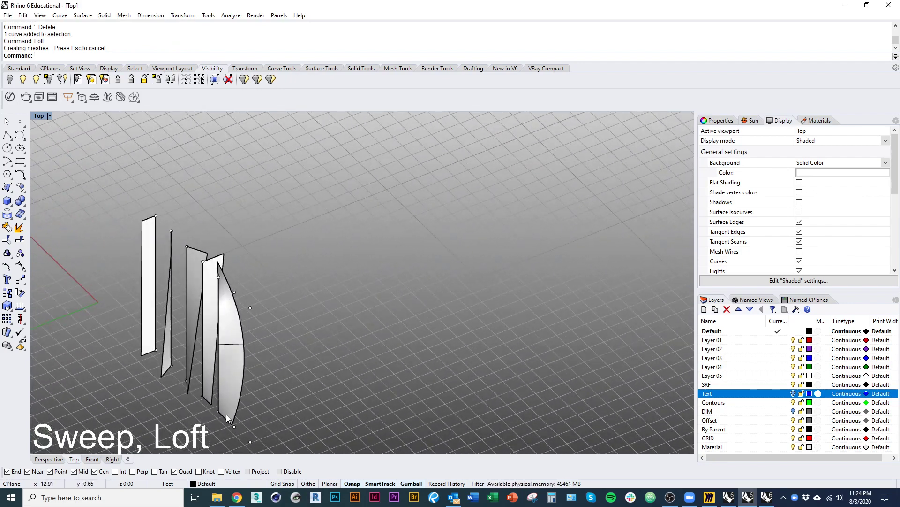
pyautogui.hotkey('ctrl', 'z')
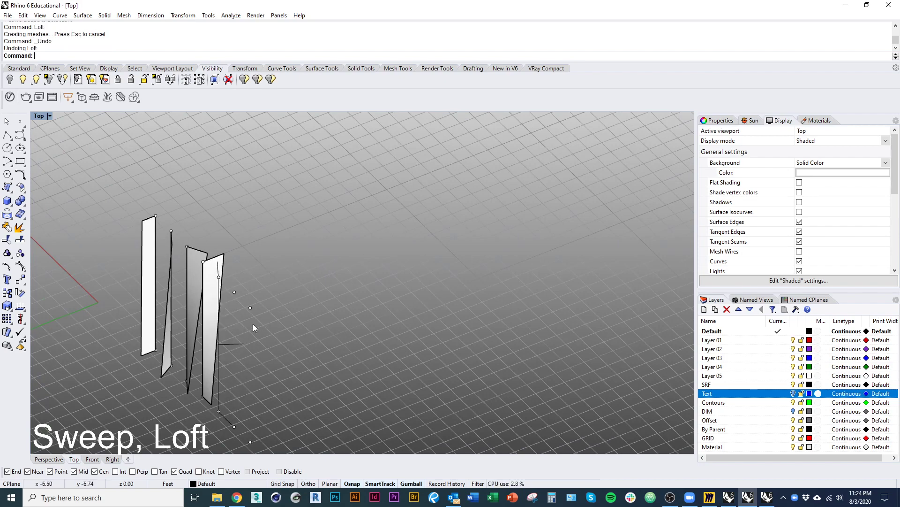
# Step: Move the middle line so that its midpoint sits on the vertical line
pyautogui.moveTo(253, 324); pyautogui.dragTo(240, 385, button='right')
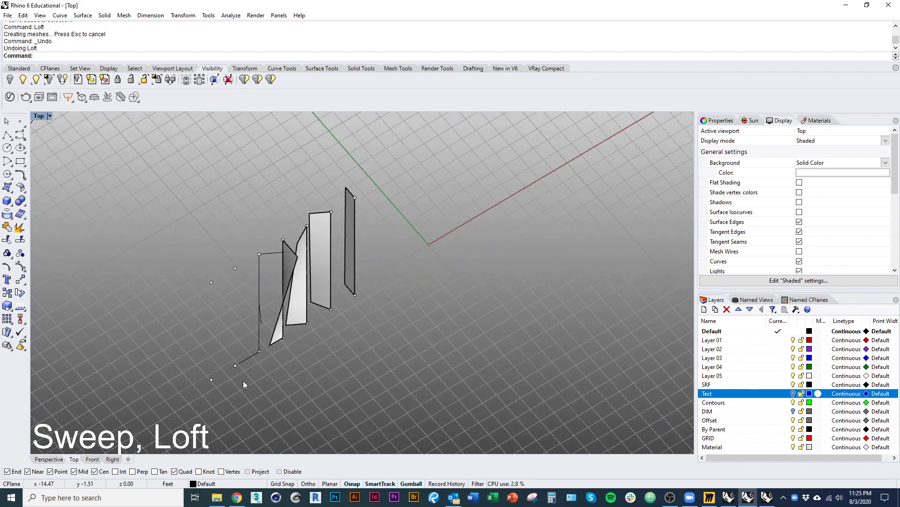
pyautogui.write('top')
pyautogui.press('Return')
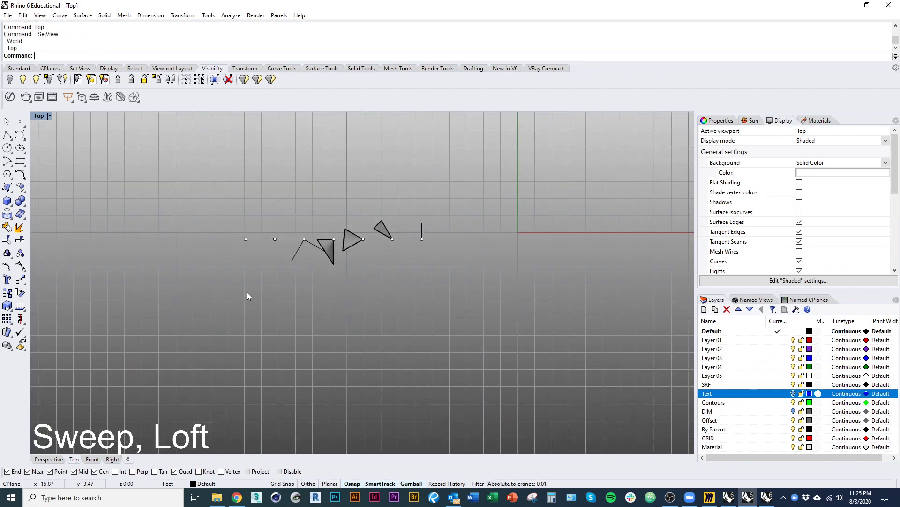
pyautogui.moveTo(247, 291); pyautogui.dragTo(300, 284, button='right')
pyautogui.click(300, 285)
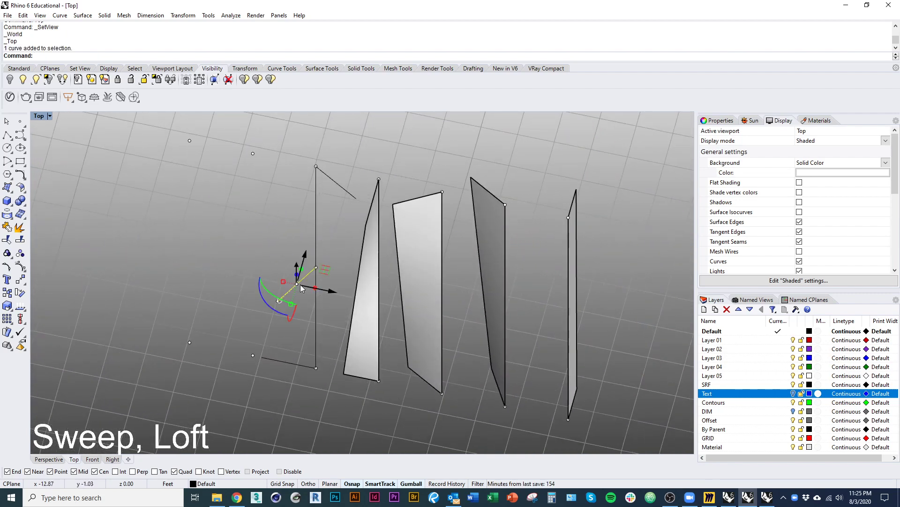
pyautogui.write('m')
pyautogui.press('Return')
pyautogui.click(296, 284)
pyautogui.click(316, 267)
# Step: Move the fifth upper line by its midpoint onto the top end of the vertical line
pyautogui.click(346, 190)
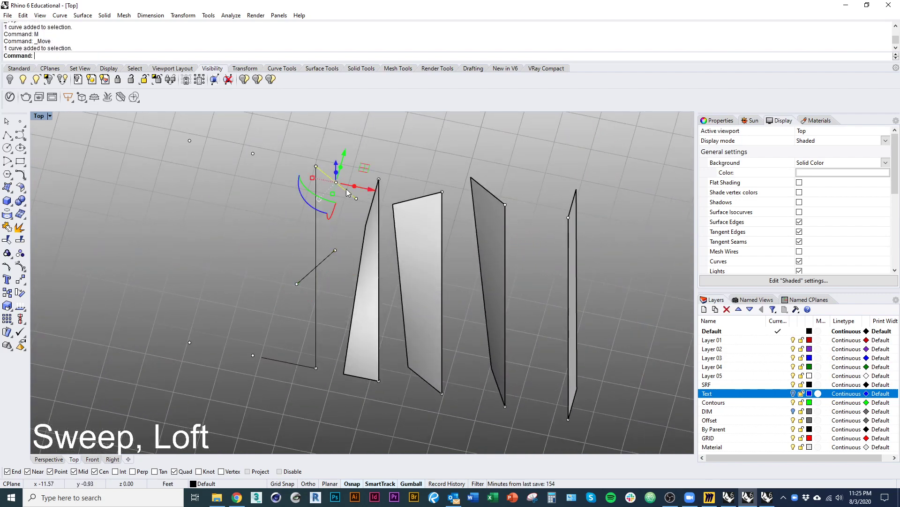
pyautogui.write('m')
pyautogui.press('Return')
pyautogui.click(336, 182)
pyautogui.click(316, 166)
pyautogui.press('Escape')
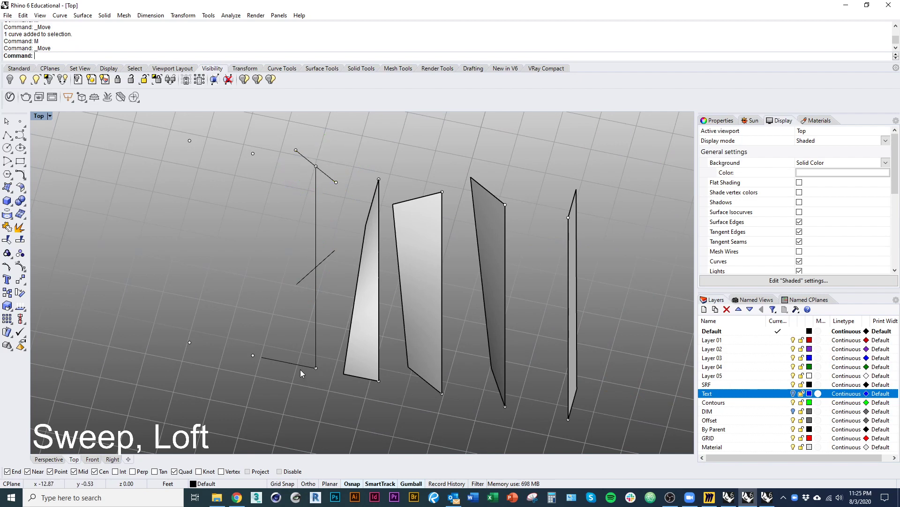
# Step: Move the fifth lower line by its midpoint onto the bottom end of the vertical line
pyautogui.click(297, 364)
pyautogui.write('m')
pyautogui.press('Return')
pyautogui.click(289, 363)
pyautogui.click(317, 368)
pyautogui.press('Escape')
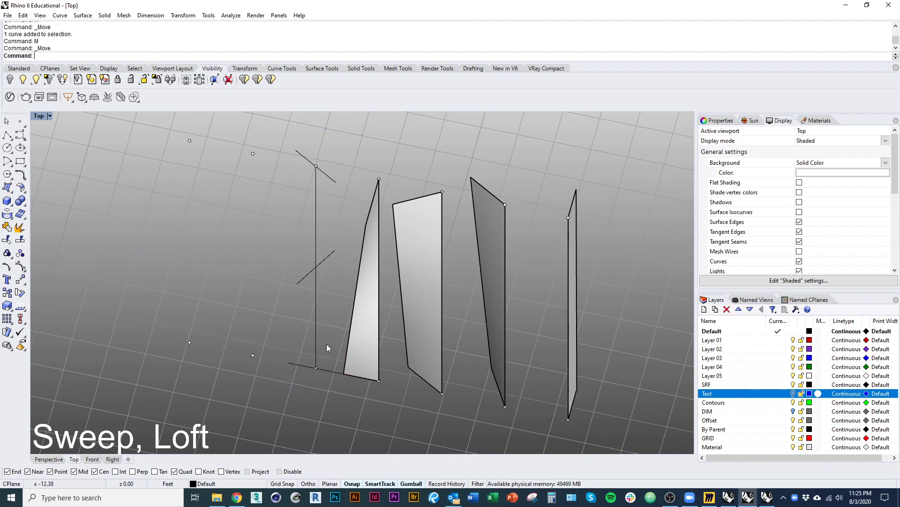
# Step: Delete the vertical line joining the fifth lower and upper points
pyautogui.click(316, 319)
pyautogui.write('d')
pyautogui.press('Return')
# Step: Loft the centred lower, middle and upper lines into a twisting fin
pyautogui.write('loft')
pyautogui.press('Return')
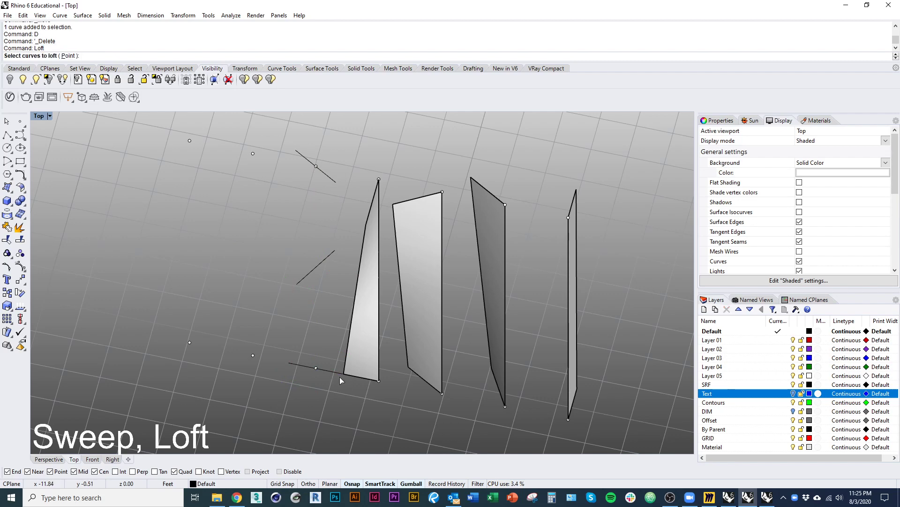
pyautogui.click(340, 375)
pyautogui.click(303, 283)
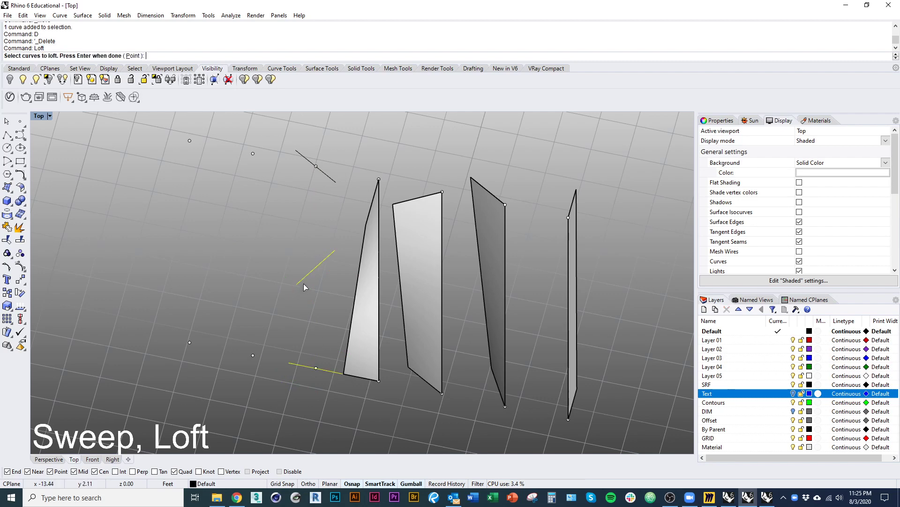
pyautogui.click(298, 156)
pyautogui.press('Return')
pyautogui.press('Return')
pyautogui.moveTo(243, 246); pyautogui.dragTo(319, 359, button='right')
# Step: Delete the four earlier fins beside the twisting fin, keeping their lines and row points
pyautogui.press('Return')
pyautogui.press('d')
pyautogui.press('Return')
pyautogui.click(348, 347)
pyautogui.press('d')
pyautogui.press('Return')
pyautogui.click(389, 332)
pyautogui.press('d')
pyautogui.press('Return')
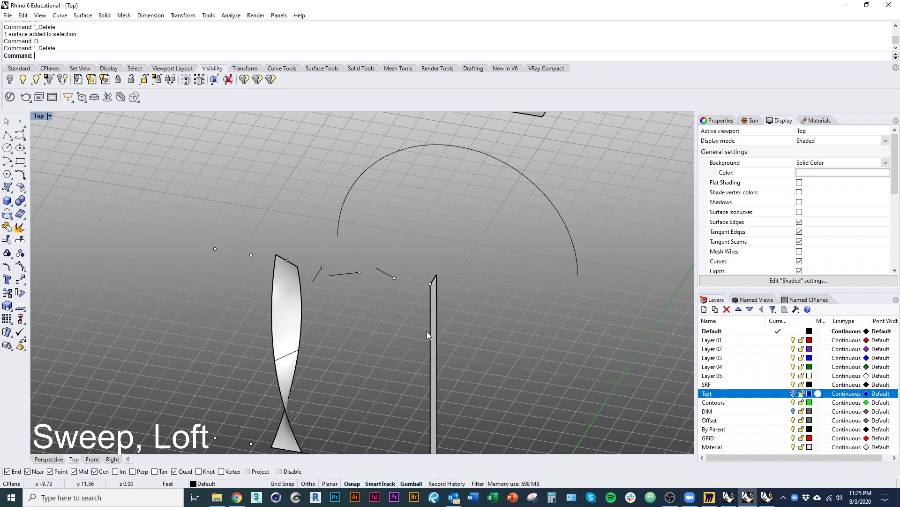
pyautogui.click(432, 331)
pyautogui.press('d')
pyautogui.press('Return')
pyautogui.scroll(-5, 324, 335)
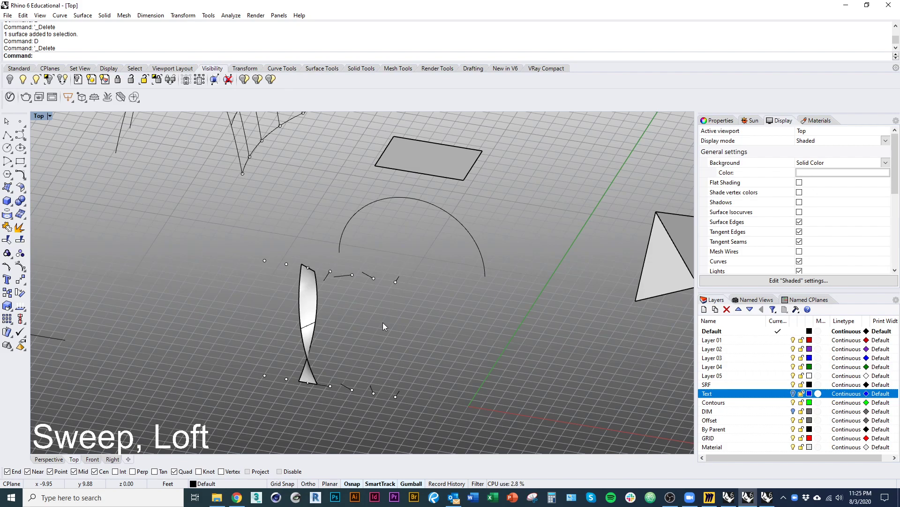
pyautogui.scroll(-1, 350, 301)
pyautogui.scroll(-4, 350, 301)
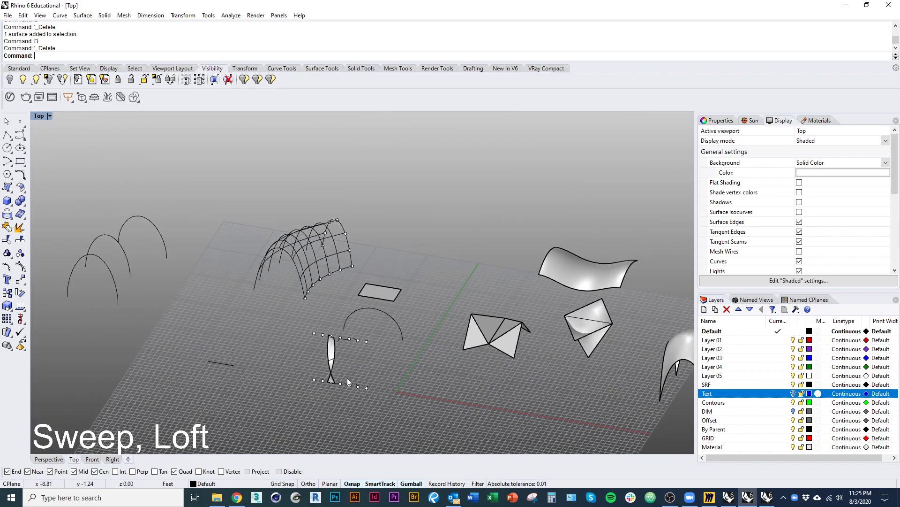
# Step: Copy the twisting fin from its upper row point onto the next four upper points in the row
pyautogui.scroll(6, 338, 356)
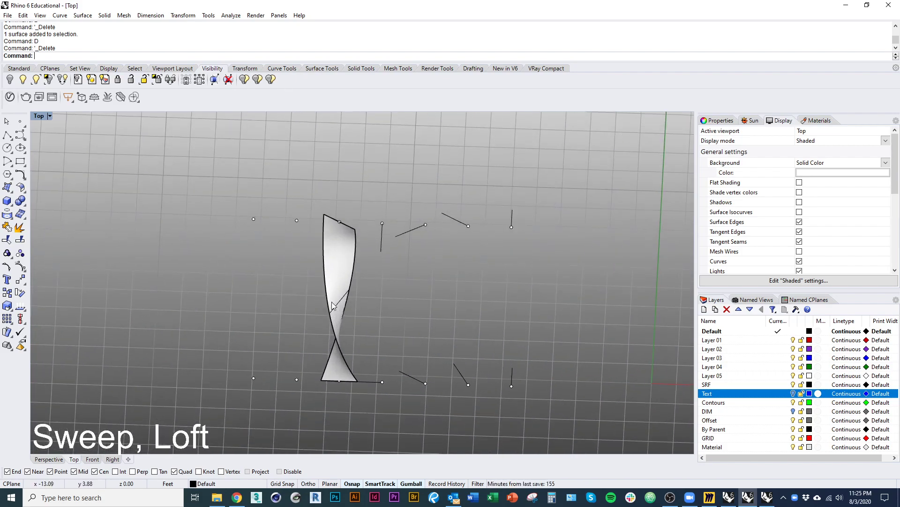
pyautogui.click(336, 309)
pyautogui.hotkey('ctrl', 'shift', 'c')
pyautogui.click(335, 254)
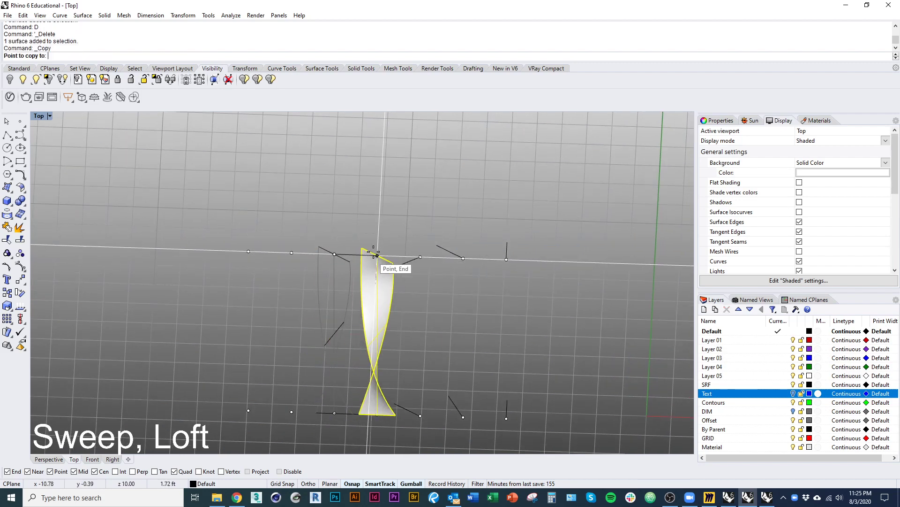
pyautogui.click(421, 256)
pyautogui.click(463, 258)
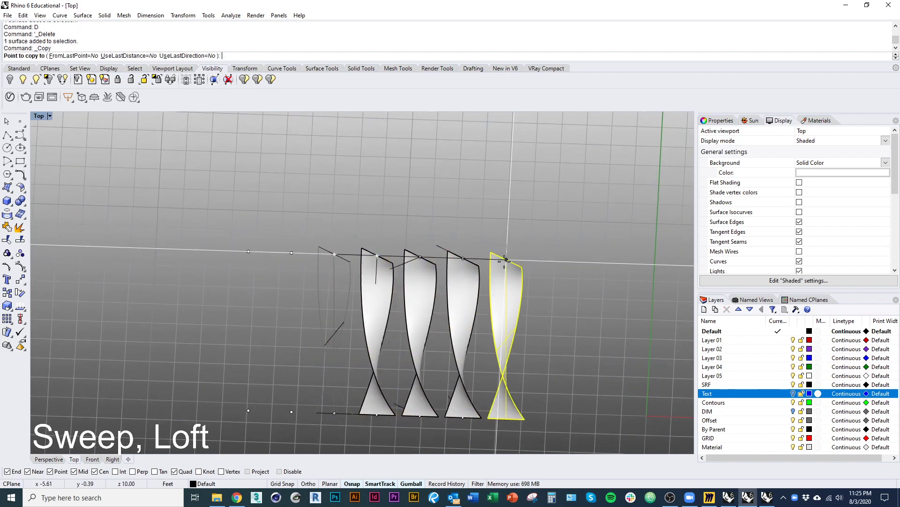
pyautogui.click(506, 259)
pyautogui.scroll(-5, 424, 305)
pyautogui.press('Return')
# Step: Draw a circle on the ground near the far end of the red axis, in front of the vaulted surface
pyautogui.keyDown('ctrl'); pyautogui.keyDown('shift'); pyautogui.moveTo(424, 372); pyautogui.dragTo(412, 356, button='right'); pyautogui.keyUp('shift'); pyautogui.keyUp('ctrl')
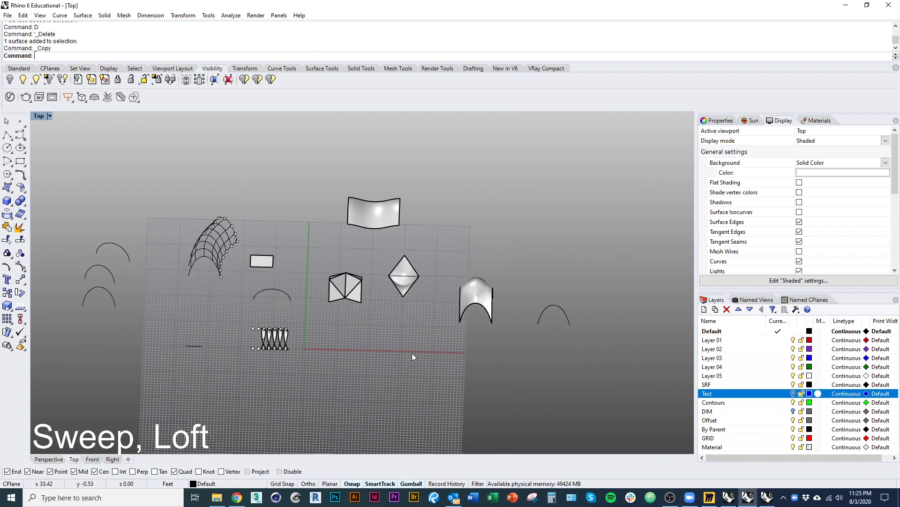
pyautogui.keyDown('ctrl'); pyautogui.keyDown('shift'); pyautogui.moveTo(576, 333); pyautogui.dragTo(536, 325, button='right'); pyautogui.keyUp('shift'); pyautogui.keyUp('ctrl')
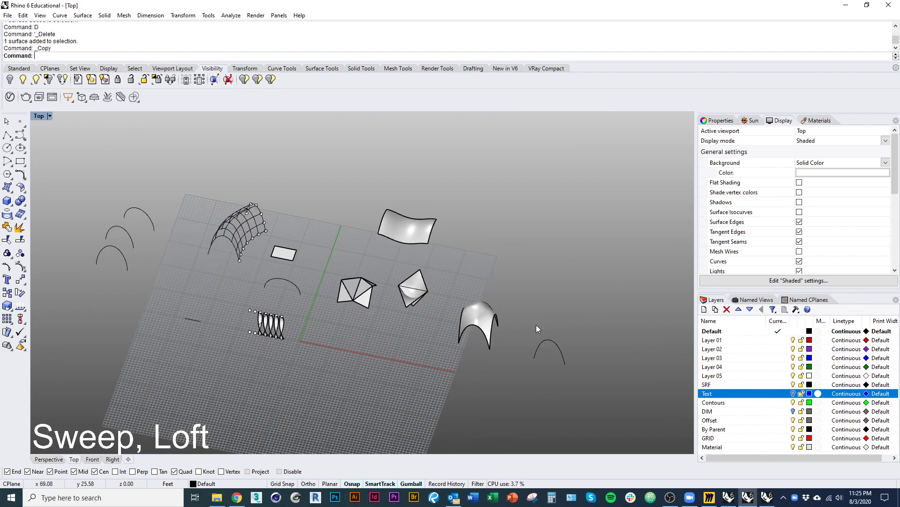
pyautogui.moveTo(514, 281); pyautogui.dragTo(462, 290, button='right')
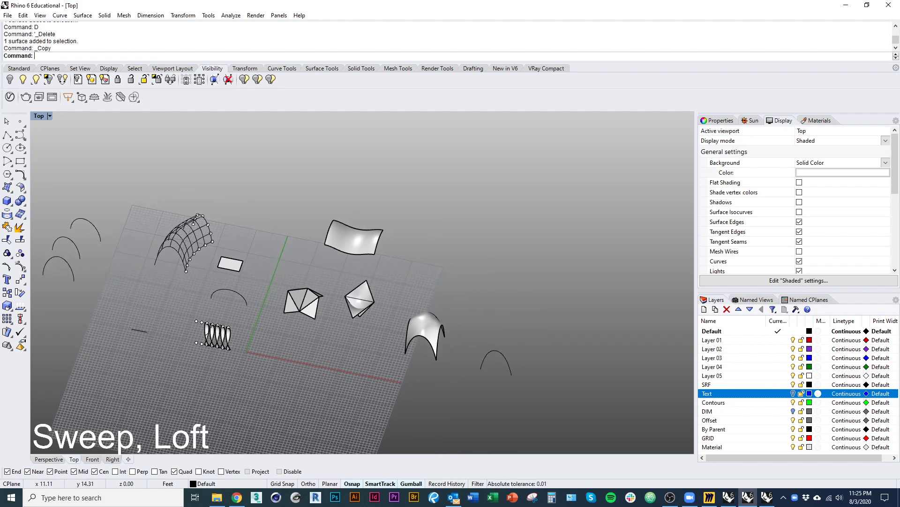
pyautogui.press('Return')
pyautogui.moveTo(459, 358); pyautogui.dragTo(419, 320, button='right')
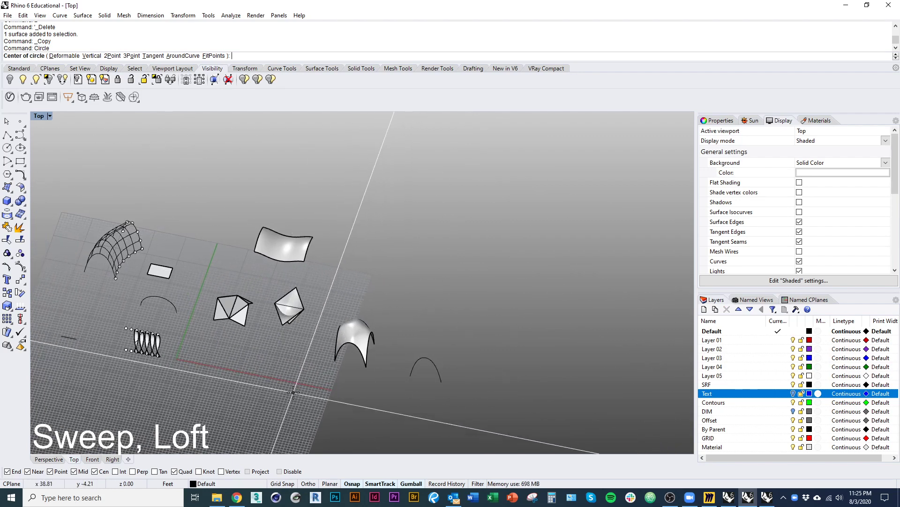
pyautogui.moveTo(296, 390); pyautogui.dragTo(432, 362, button='right')
pyautogui.scroll(4, 438, 346)
pyautogui.click(452, 347)
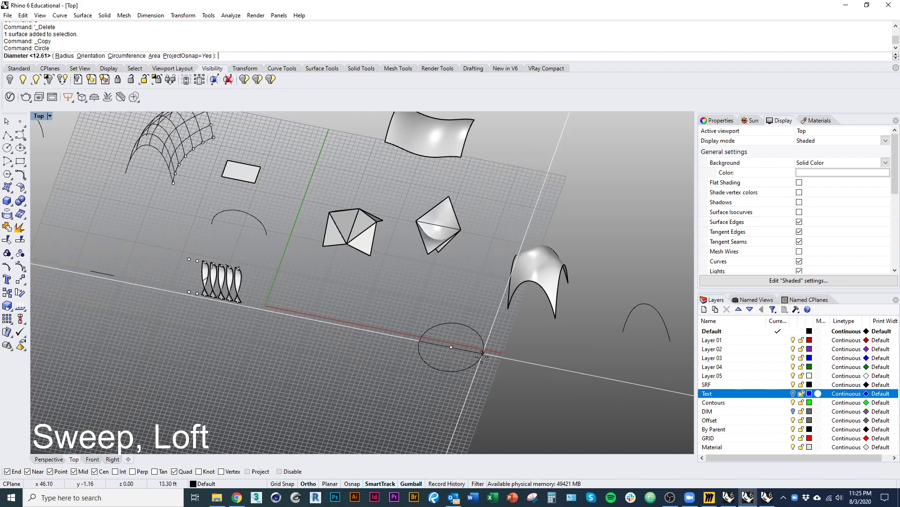
pyautogui.click(490, 355)
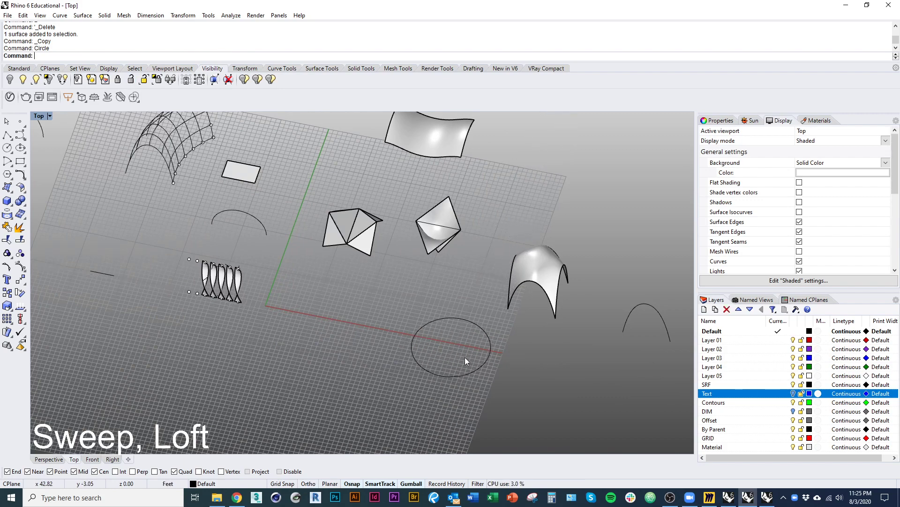
# Step: Draw two smaller circles concentric with the first, about 12 ft and about 10 ft in diameter
pyautogui.press('Return')
pyautogui.scroll(5, 464, 363)
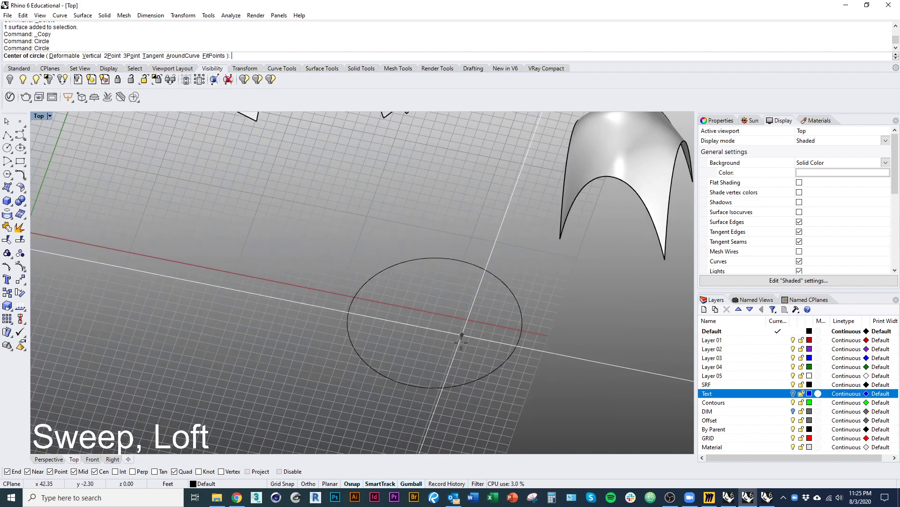
pyautogui.click(435, 322)
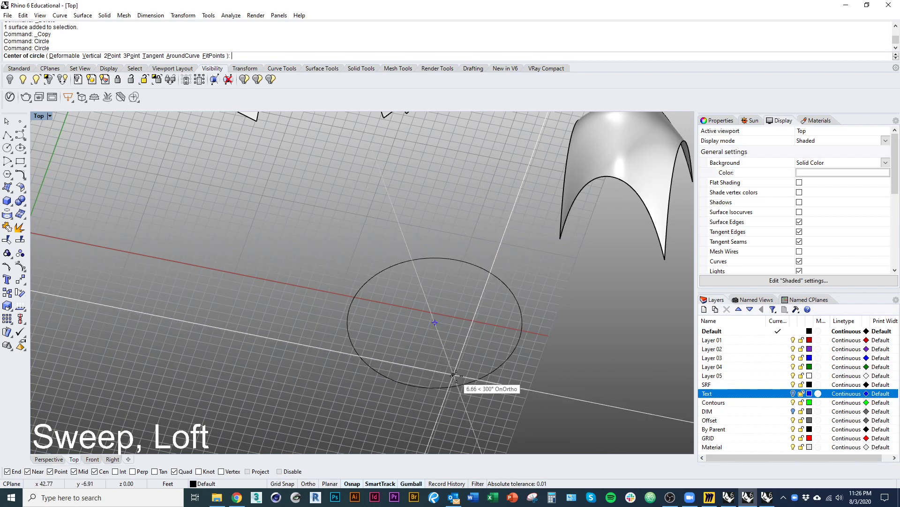
pyautogui.click(499, 339)
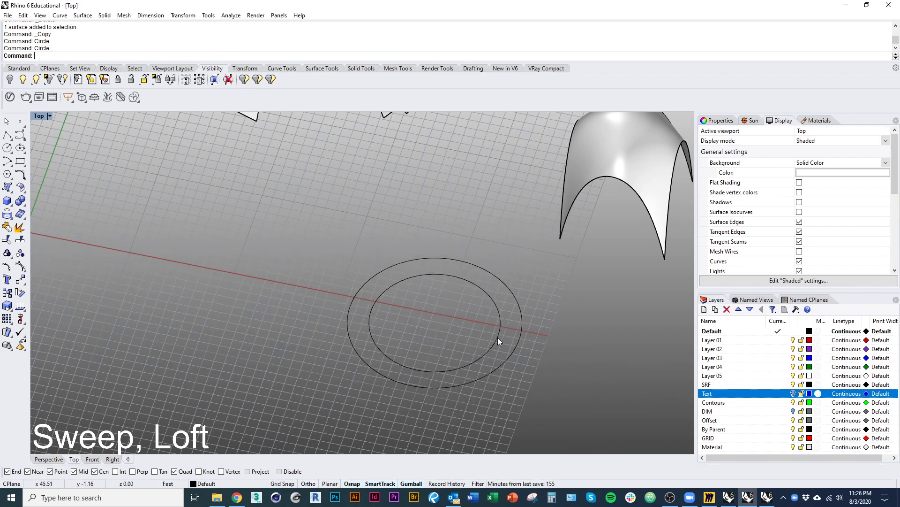
pyautogui.press('Return')
pyautogui.click(435, 322)
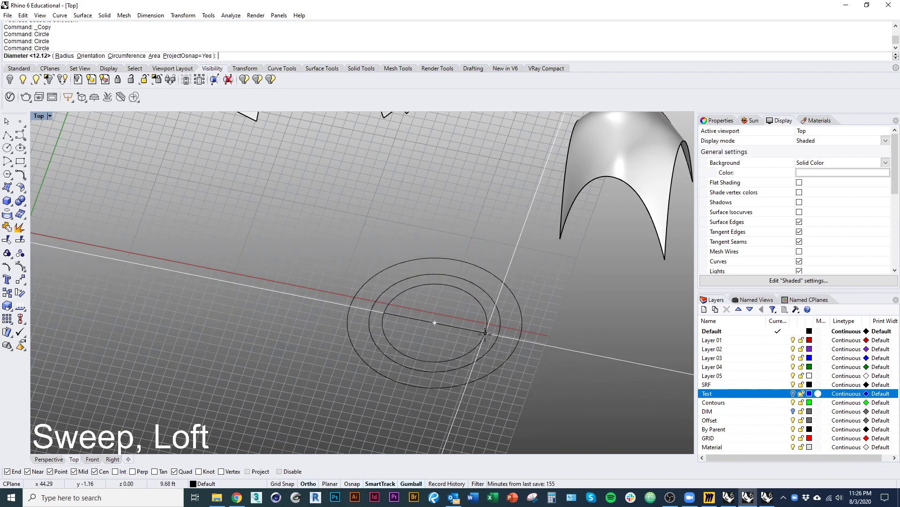
pyautogui.click(488, 334)
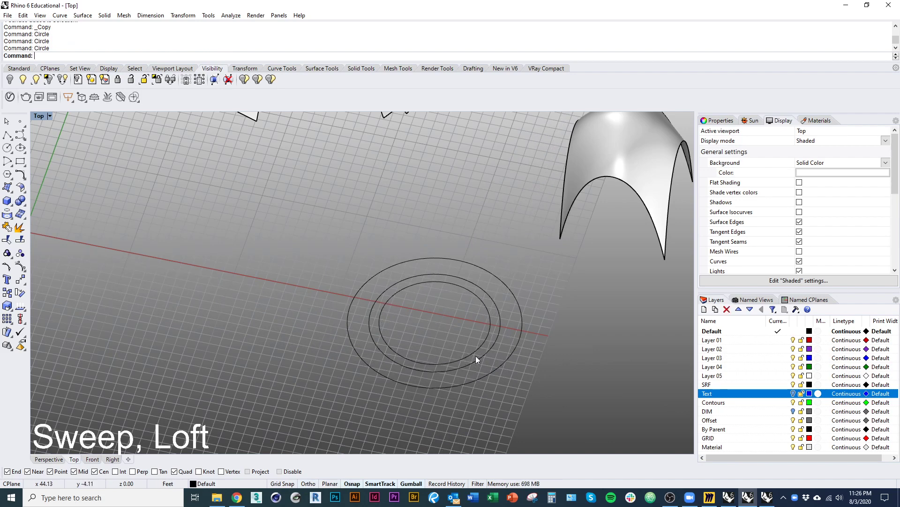
# Step: Move the two inner circles vertically up by 4 ft
pyautogui.click(476, 355)
pyautogui.keyDown('ctrl'); pyautogui.keyDown('shift'); pyautogui.moveTo(478, 371); pyautogui.dragTo(457, 395, button='right'); pyautogui.keyUp('shift'); pyautogui.keyUp('ctrl')
pyautogui.keyDown('shift'); pyautogui.click(443, 375); pyautogui.keyUp('shift')
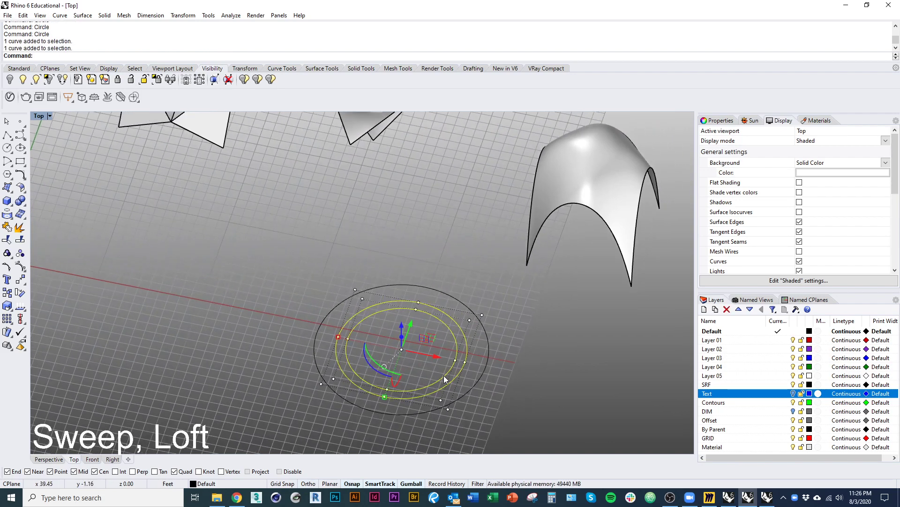
pyautogui.write('M')
pyautogui.press('Return')
pyautogui.click(444, 375)
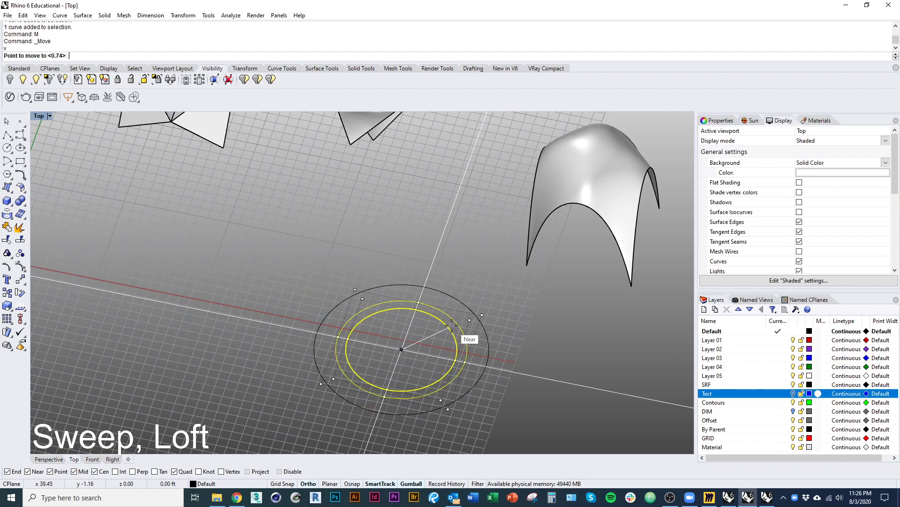
pyautogui.write('4')
pyautogui.press('Return')
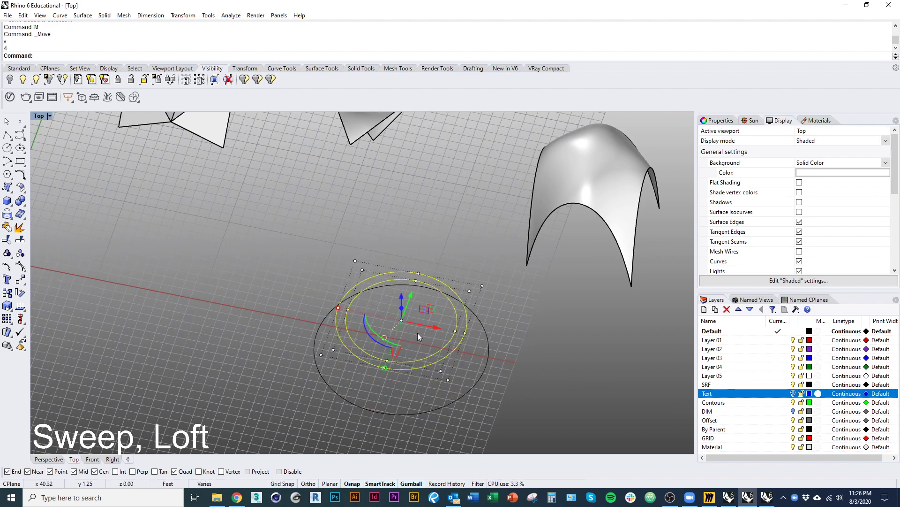
# Step: Move the smallest circle vertically up by another 4 ft
pyautogui.click(450, 344)
pyautogui.write('m')
pyautogui.press('Return')
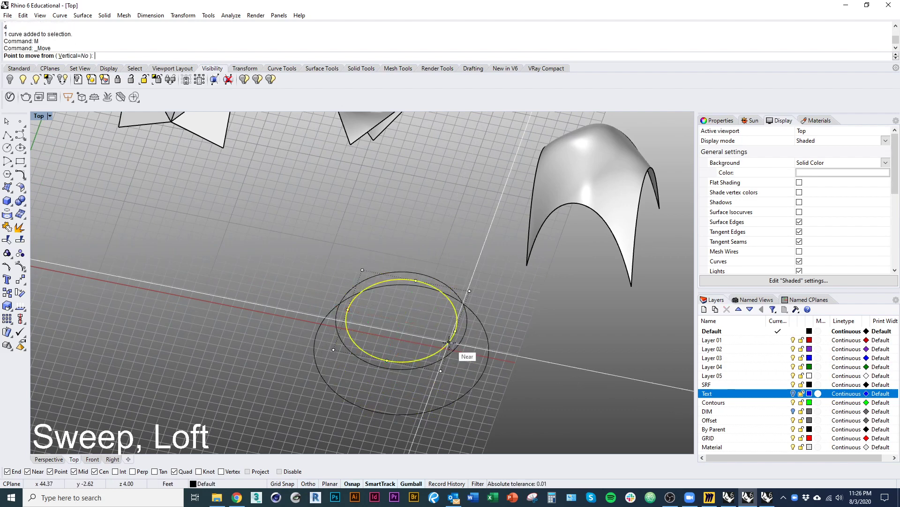
pyautogui.write('v')
pyautogui.press('Return')
pyautogui.click(449, 343)
pyautogui.write('4')
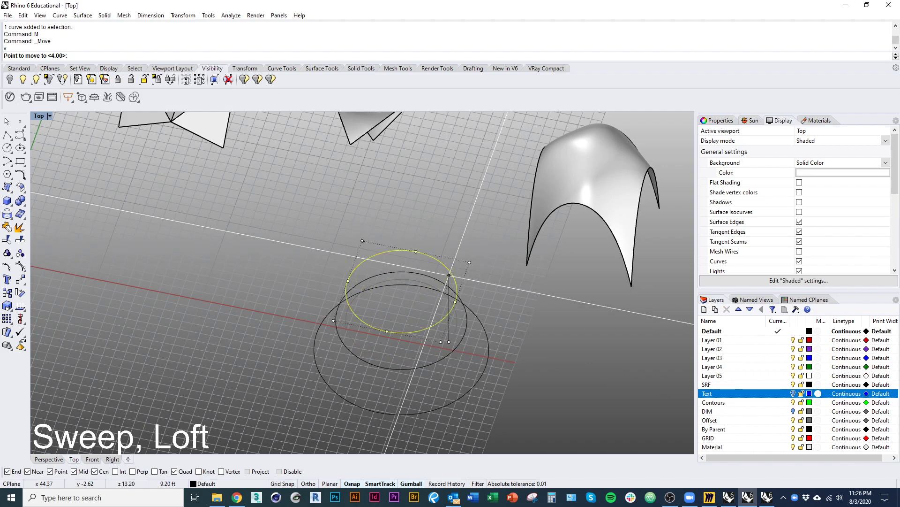
pyautogui.press('Return')
# Step: Copy the middle-sized circle vertically 8 ft upward to form the top ring of the stack
pyautogui.click(460, 350)
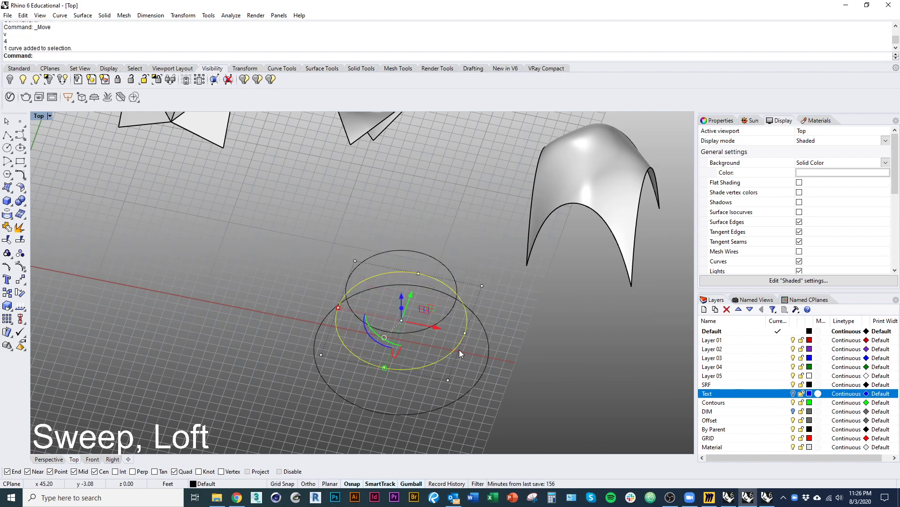
pyautogui.write('copy')
pyautogui.press('Return')
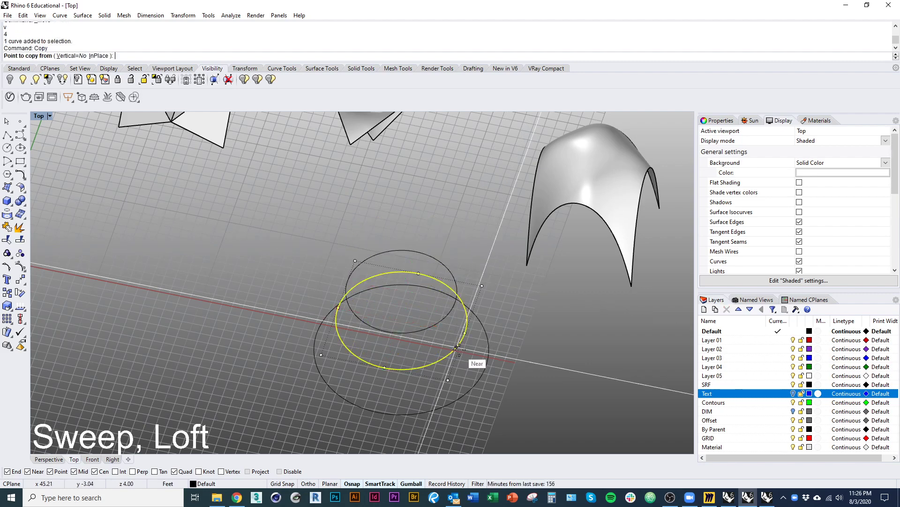
pyautogui.click(69, 55)
pyautogui.click(397, 367)
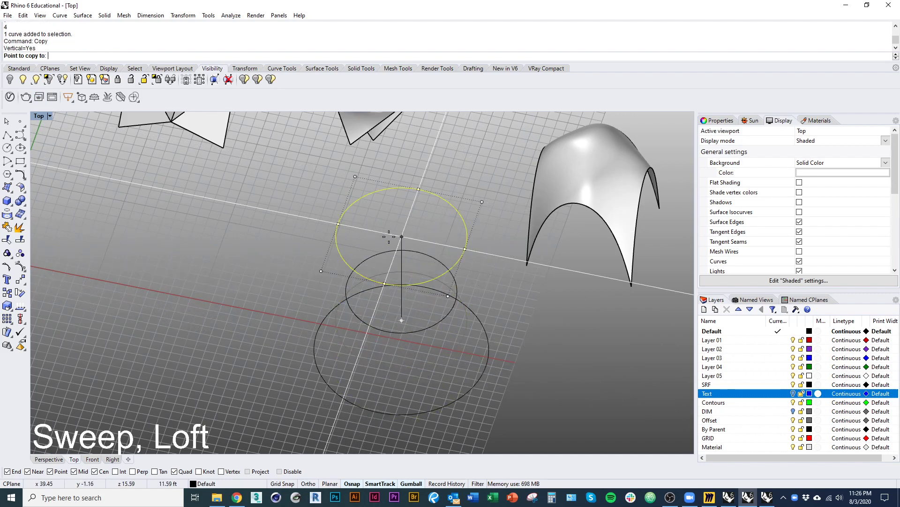
pyautogui.press('Escape')
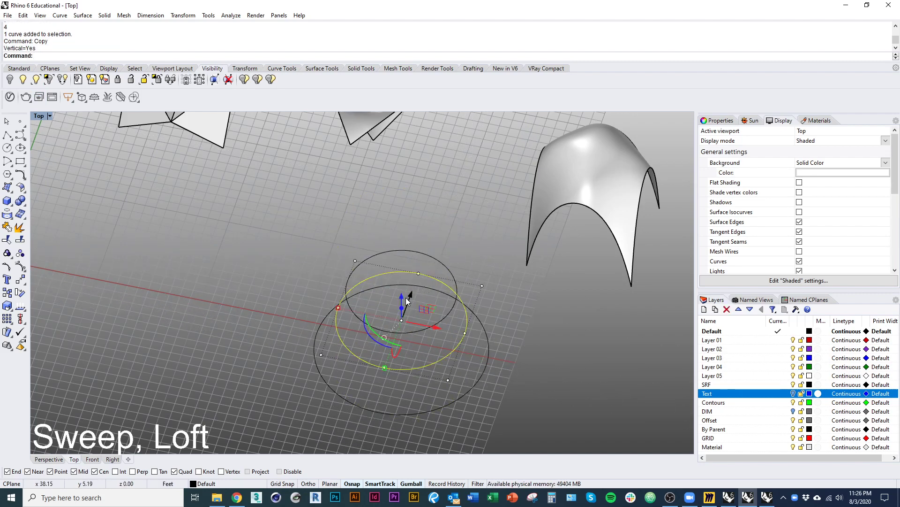
pyautogui.press('Return')
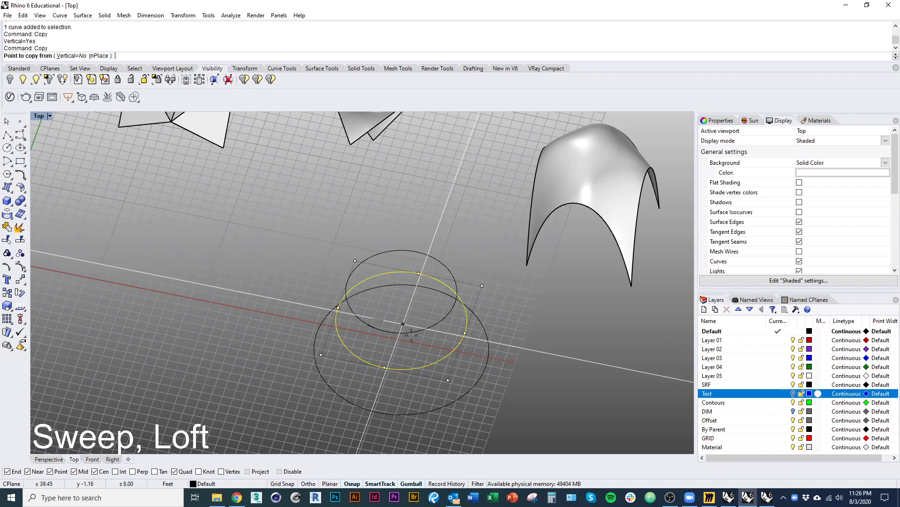
pyautogui.click(352, 352)
pyautogui.write('8')
pyautogui.press('Return')
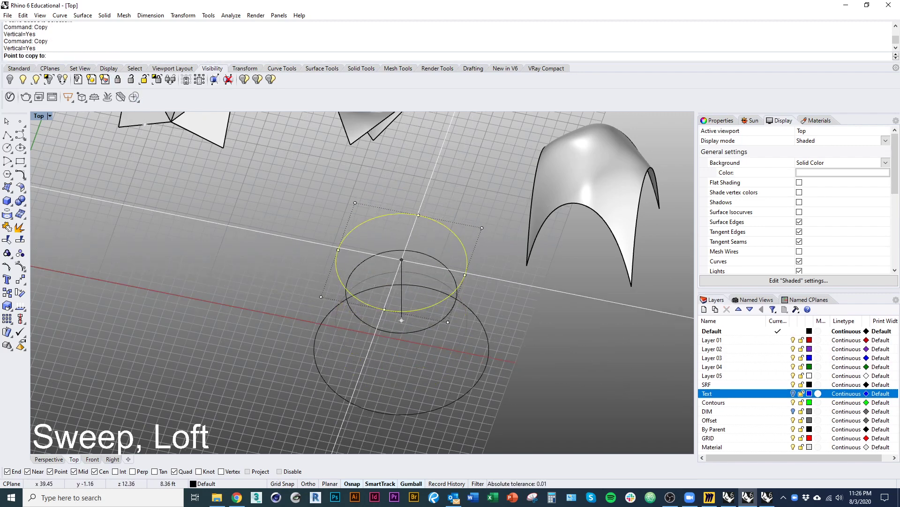
pyautogui.press('Return')
# Step: Loft the four stacked circles from bottom to top with the Normal style and no simplification
pyautogui.scroll(-10, 273, 352)
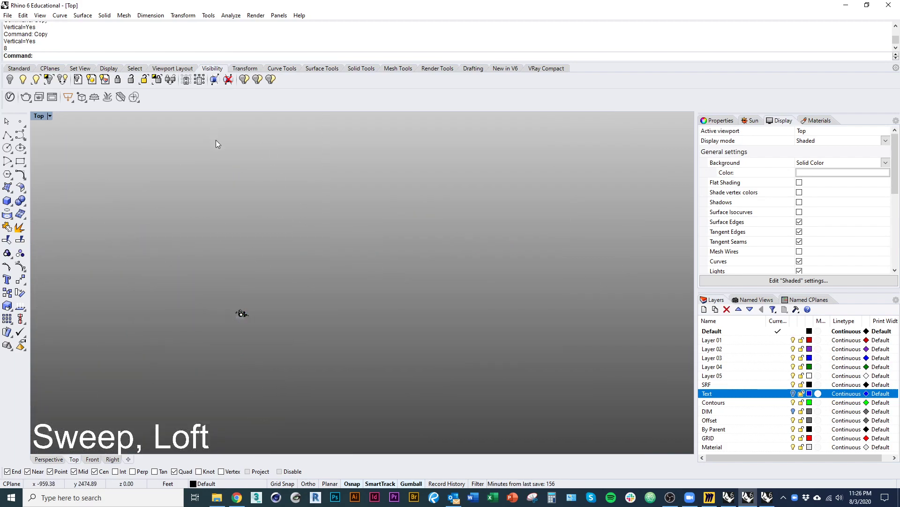
pyautogui.hotkey('ctrl', 'a')
pyautogui.hotkey('ctrl', 'alt', 'e')
pyautogui.press('Escape')
pyautogui.moveTo(343, 379); pyautogui.dragTo(398, 339, button='right')
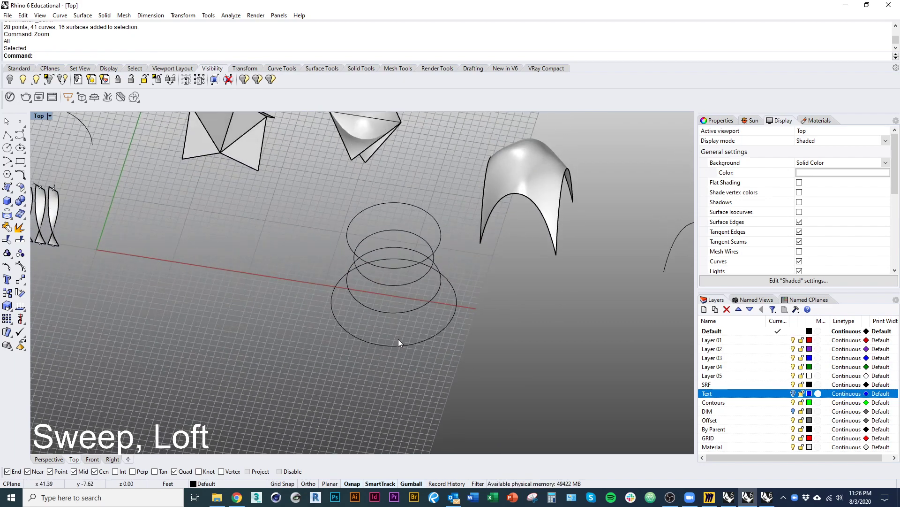
pyautogui.click(416, 339)
pyautogui.keyDown('shift'); pyautogui.click(410, 311); pyautogui.keyUp('shift')
pyautogui.keyDown('shift'); pyautogui.click(406, 285); pyautogui.keyUp('shift')
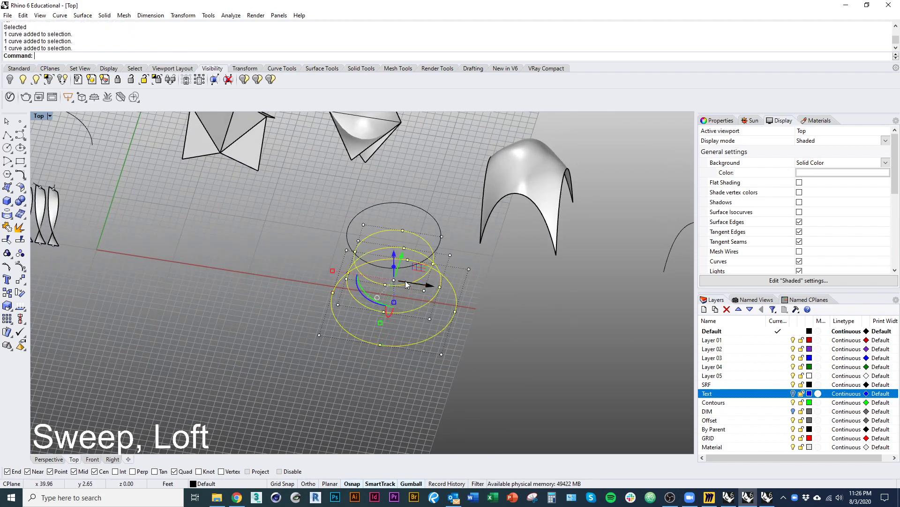
pyautogui.keyDown('shift'); pyautogui.click(404, 272); pyautogui.keyUp('shift')
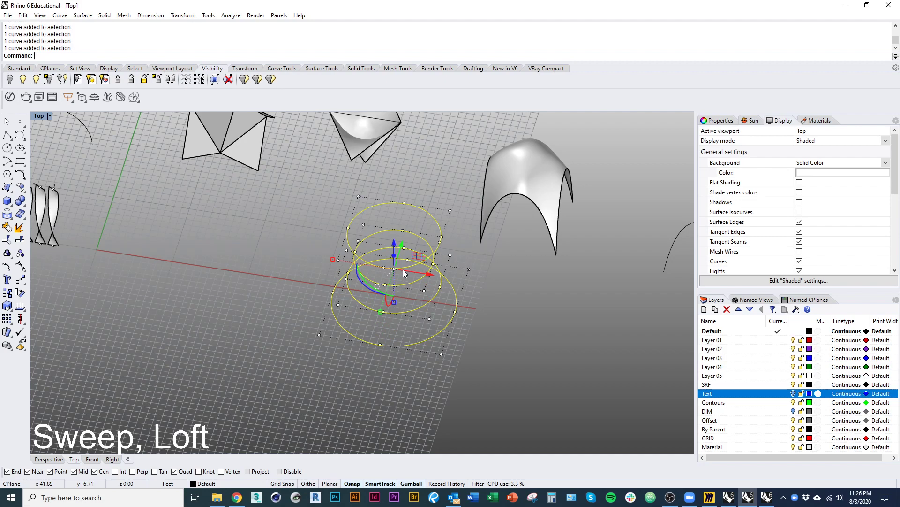
pyautogui.write('oft')
pyautogui.press('Return')
pyautogui.moveTo(468, 377); pyautogui.dragTo(313, 323, button='right')
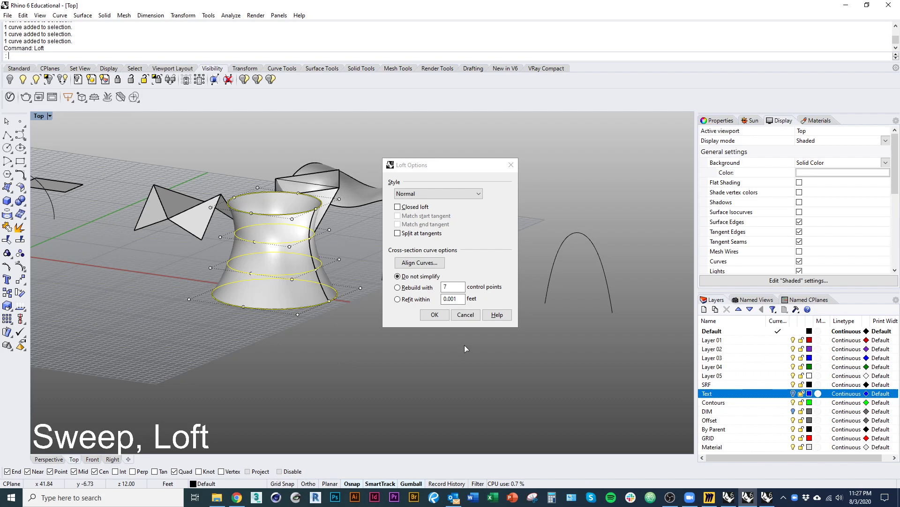
pyautogui.click(436, 316)
# Step: In the Front view, stretch the lofted surface vertically upward from its base edge with Scale1D
pyautogui.click(326, 322)
pyautogui.moveTo(308, 289); pyautogui.dragTo(306, 358, button='right')
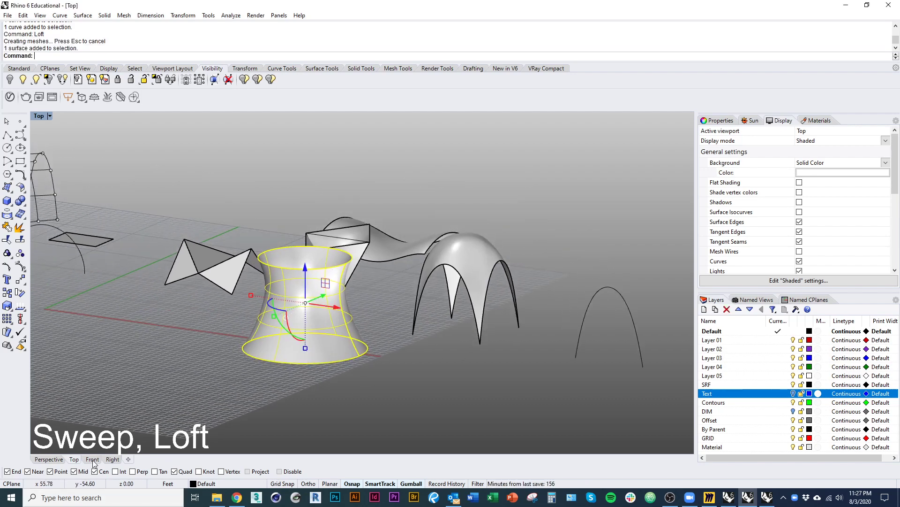
pyautogui.hotkey('ctrl', 'F2')
pyautogui.scroll(5, 408, 325)
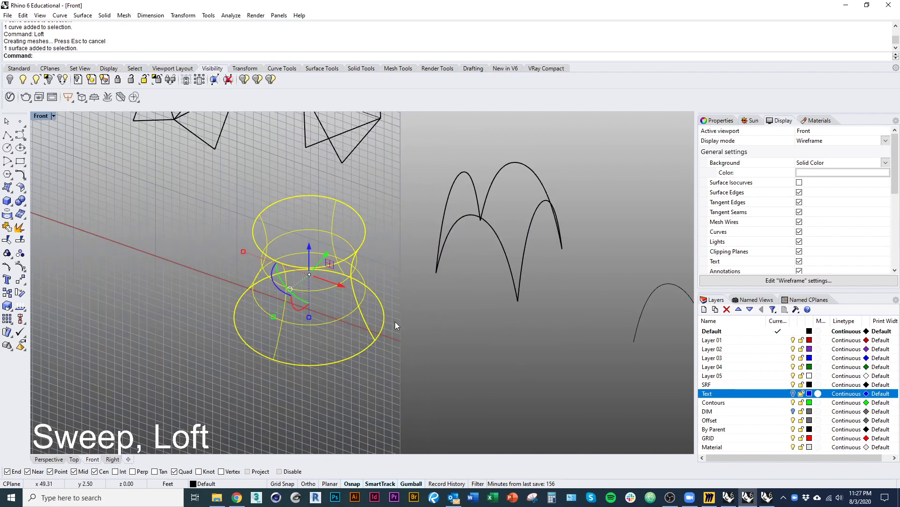
pyautogui.write('Scale1')
pyautogui.press('Return')
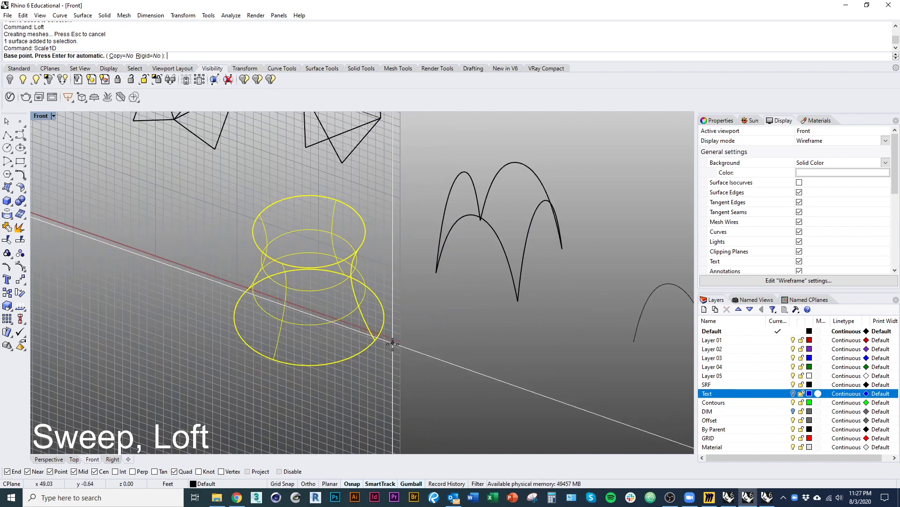
pyautogui.click(381, 340)
pyautogui.moveTo(398, 280); pyautogui.dragTo(397, 324, button='right')
pyautogui.scroll(-5, 396, 322)
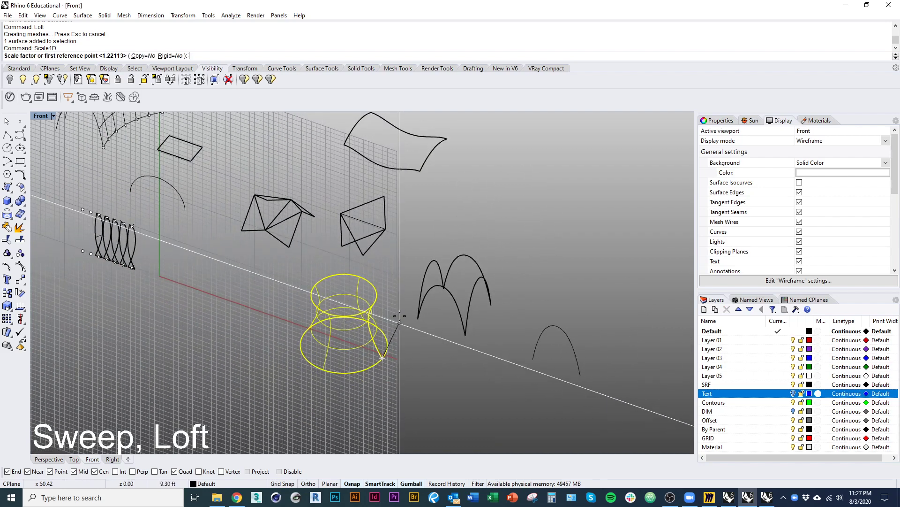
pyautogui.keyDown('shift'); pyautogui.click(396, 280); pyautogui.keyUp('shift')
pyautogui.click(182, 412)
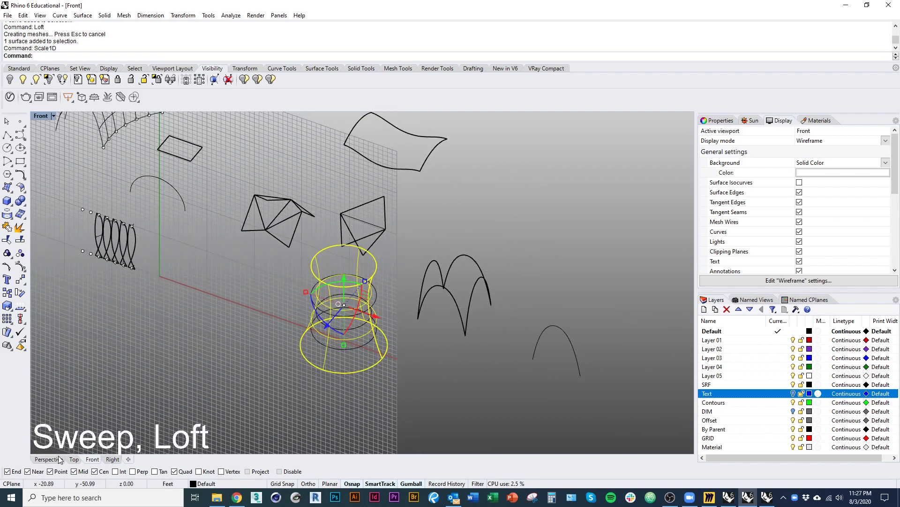
# Step: In the Top view, delete the four stacked construction circles from the tower, leaving out the lofted surface from the deletion
pyautogui.click(75, 460)
pyautogui.keyDown('shift'); pyautogui.moveTo(300, 349); pyautogui.dragTo(256, 372, button='right'); pyautogui.keyUp('shift')
pyautogui.scroll(-8, 268, 378)
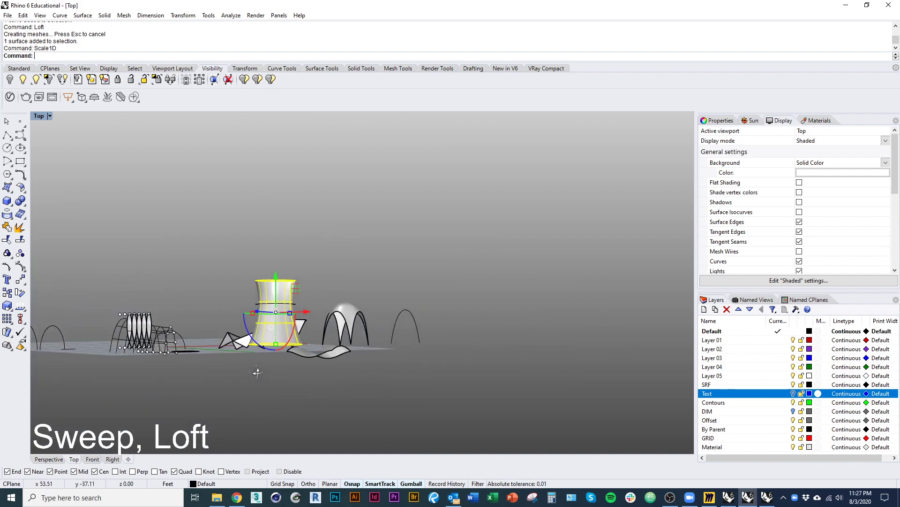
pyautogui.moveTo(227, 248); pyautogui.dragTo(311, 380)
pyautogui.moveTo(311, 380); pyautogui.dragTo(322, 432, button='right')
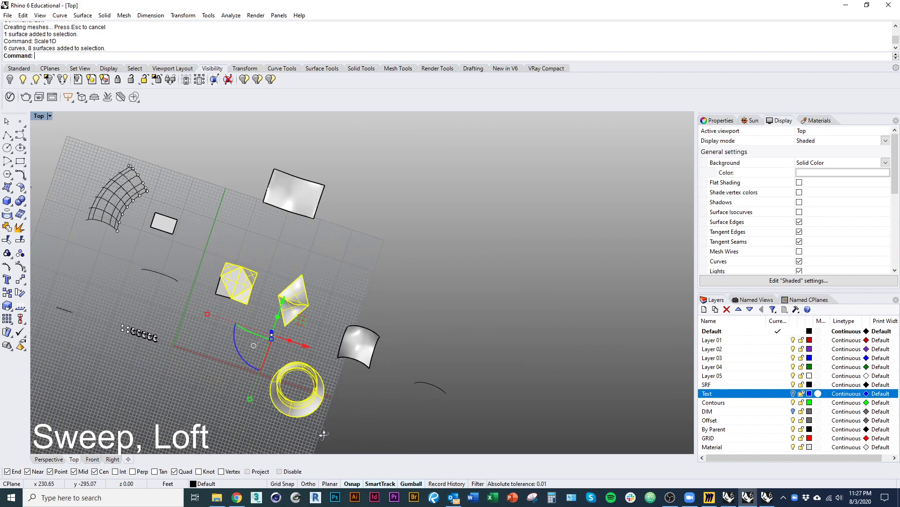
pyautogui.keyDown('ctrl'); pyautogui.moveTo(331, 330); pyautogui.dragTo(231, 276); pyautogui.keyUp('ctrl')
pyautogui.keyDown('shift'); pyautogui.moveTo(287, 393); pyautogui.dragTo(268, 344, button='right'); pyautogui.keyUp('shift')
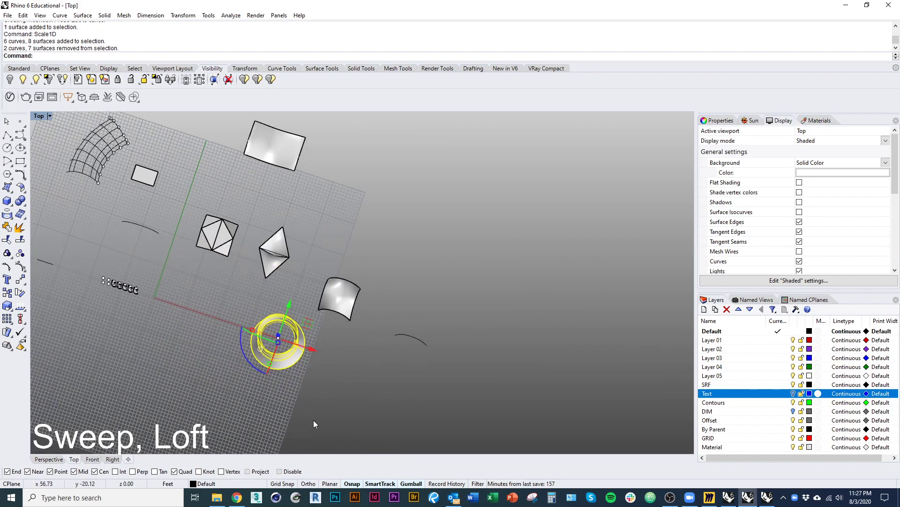
pyautogui.scroll(9, 301, 363)
pyautogui.keyDown('ctrl'); pyautogui.click(283, 360); pyautogui.keyUp('ctrl')
pyautogui.scroll(-5, 283, 360)
pyautogui.write('d')
pyautogui.press('Return')
pyautogui.scroll(4, 269, 386)
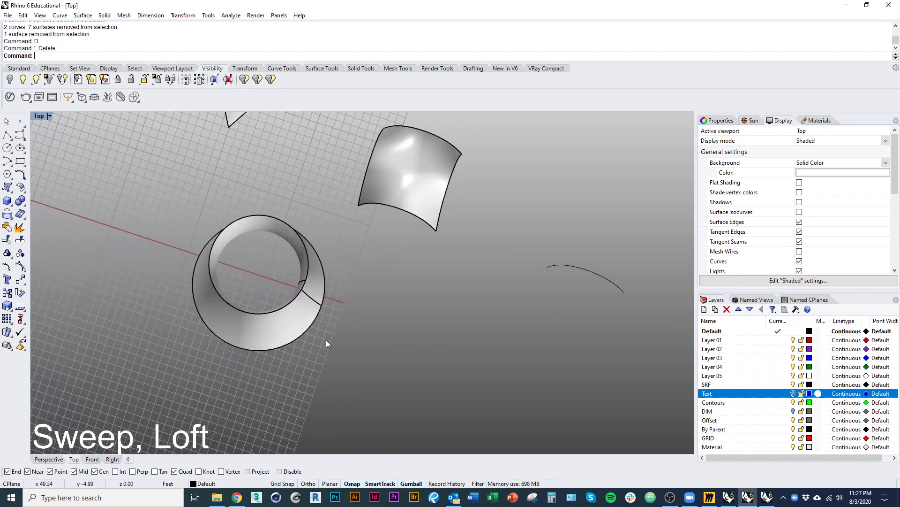
# Step: Copy all surfaces of the faceted square module to the empty area beyond the grid's edge and join the copies into one polysurface
pyautogui.scroll(-4, 326, 340)
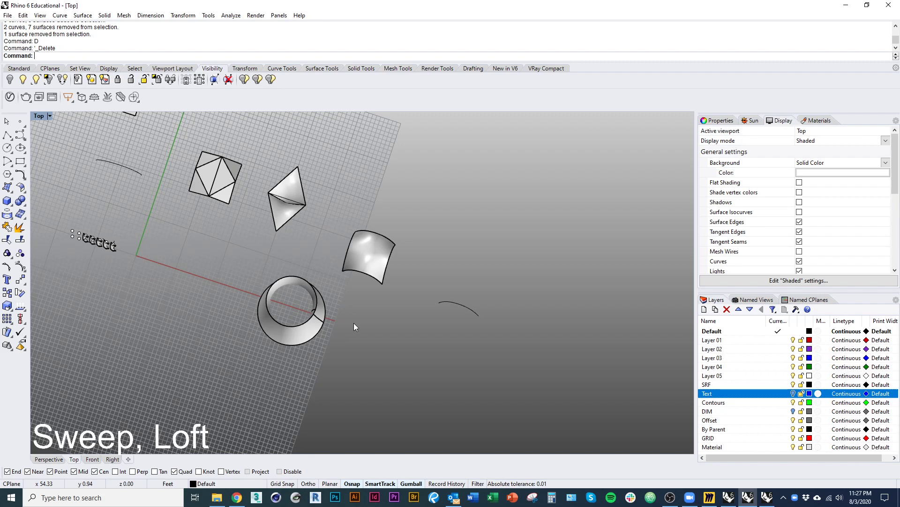
pyautogui.moveTo(254, 259); pyautogui.dragTo(213, 362, button='right')
pyautogui.scroll(3, 195, 301)
pyautogui.click(193, 300)
pyautogui.click(189, 278)
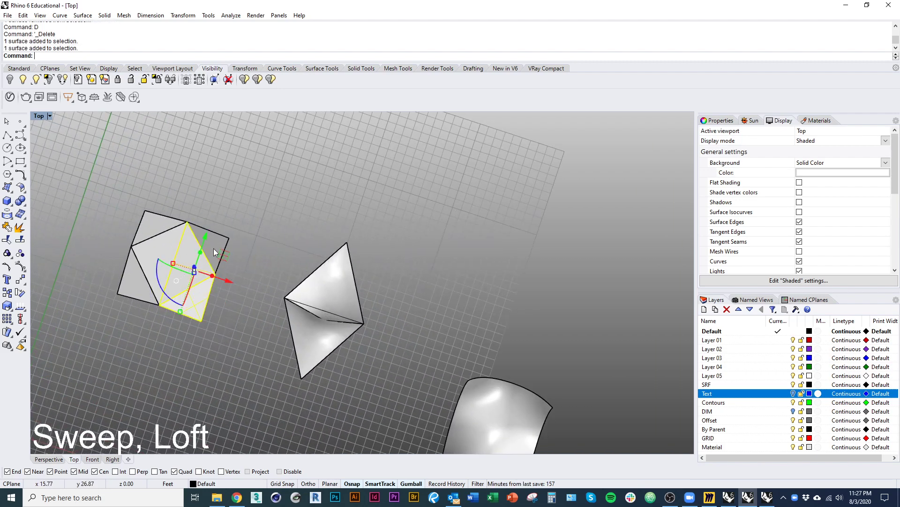
pyautogui.click(213, 249)
pyautogui.click(175, 252)
pyautogui.scroll(-5, 147, 284)
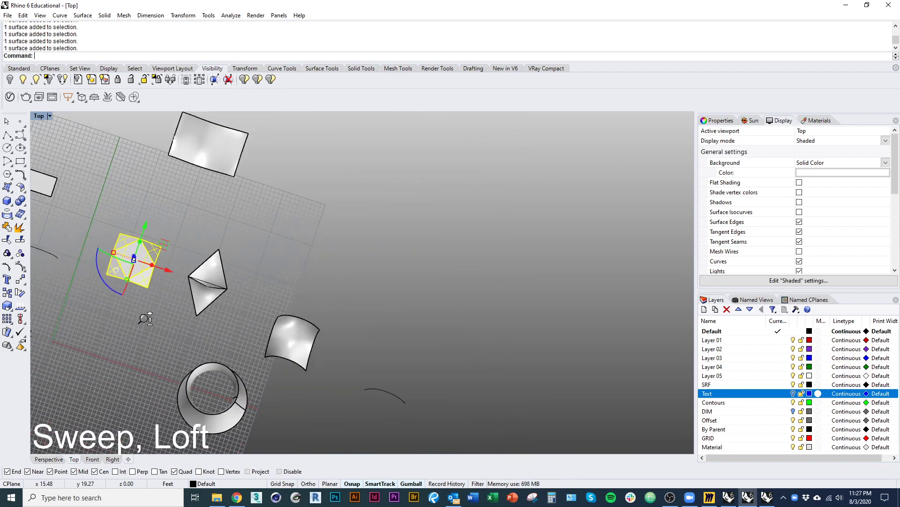
pyautogui.keyDown('alt'); pyautogui.moveTo(147, 284); pyautogui.dragTo(326, 281); pyautogui.keyUp('alt')
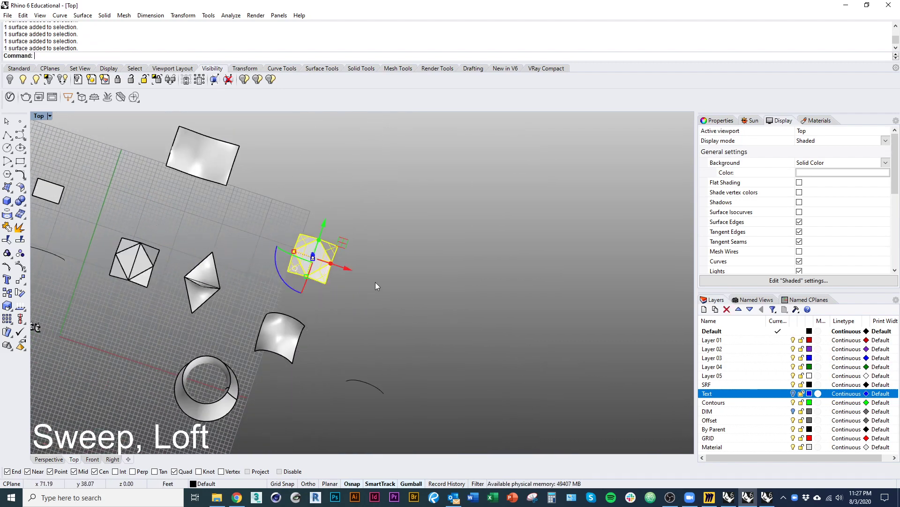
pyautogui.moveTo(375, 283); pyautogui.dragTo(344, 302, button='right')
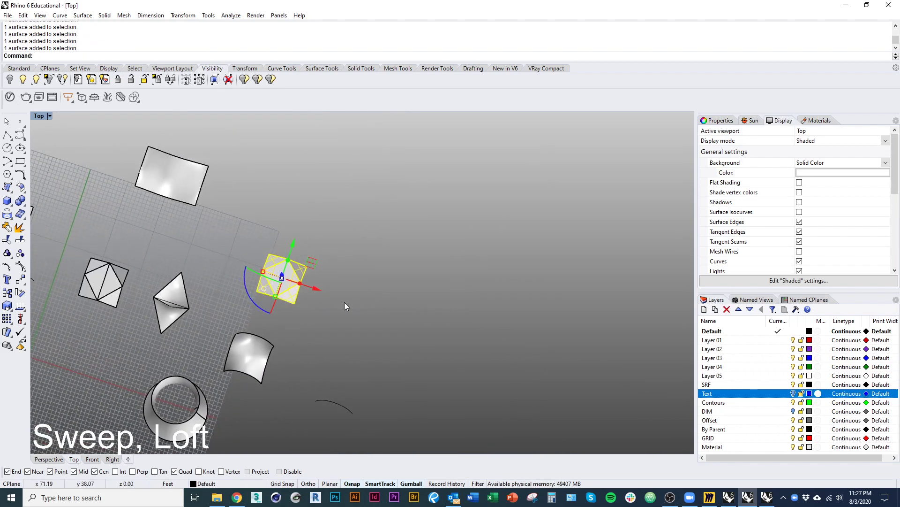
pyautogui.write('j')
pyautogui.press('Return')
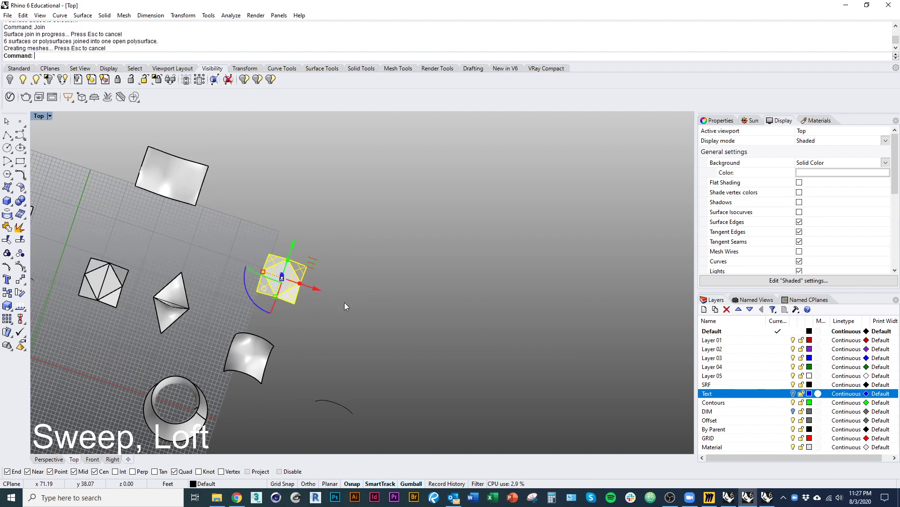
# Step: Scale the joined module down uniformly about its base corner nearest the grid, and reselect it
pyautogui.scroll(4, 350, 303)
pyautogui.click(248, 294)
pyautogui.moveTo(248, 294); pyautogui.dragTo(262, 239, button='right')
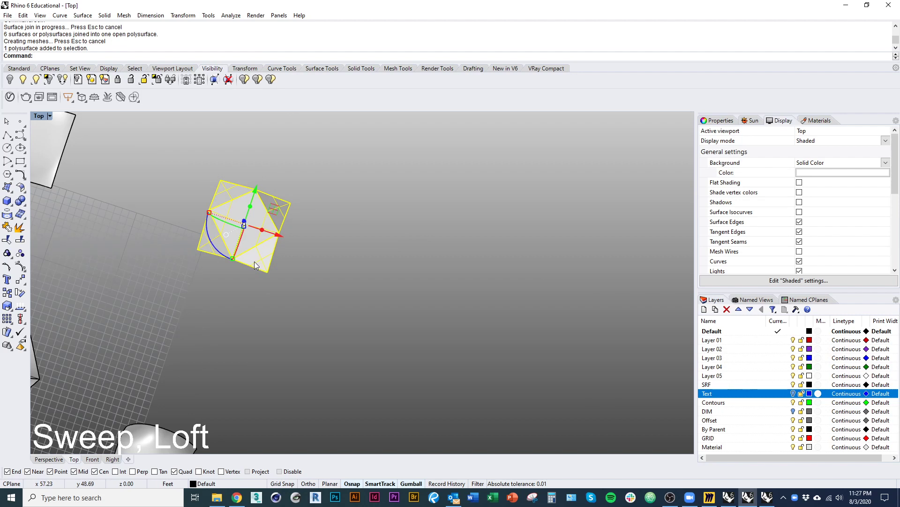
pyautogui.write('scale')
pyautogui.press('Return')
pyautogui.click(198, 249)
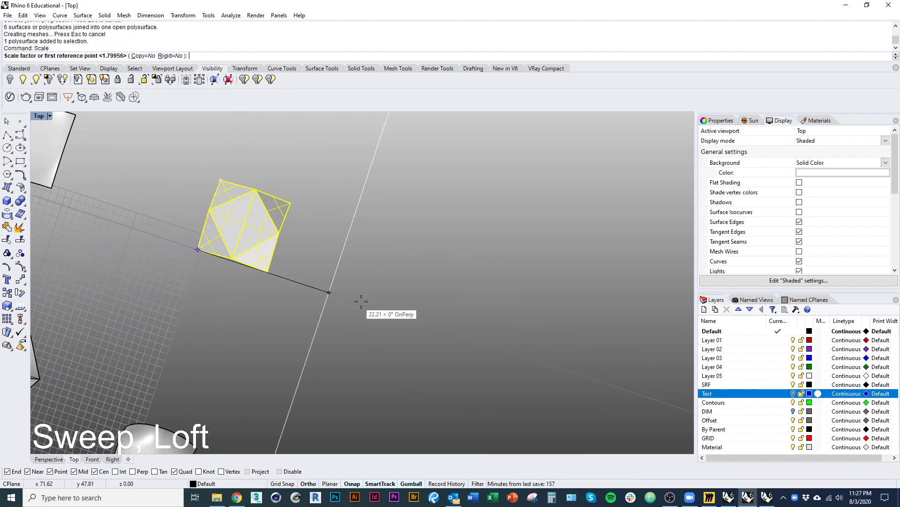
pyautogui.click(386, 310)
pyautogui.click(317, 287)
pyautogui.click(233, 349)
pyautogui.scroll(-3, 249, 305)
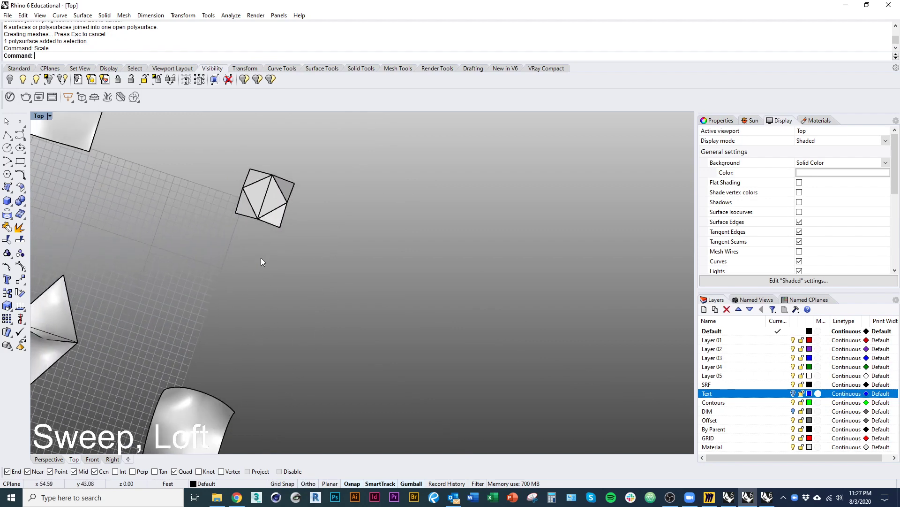
pyautogui.scroll(4, 264, 285)
pyautogui.click(254, 223)
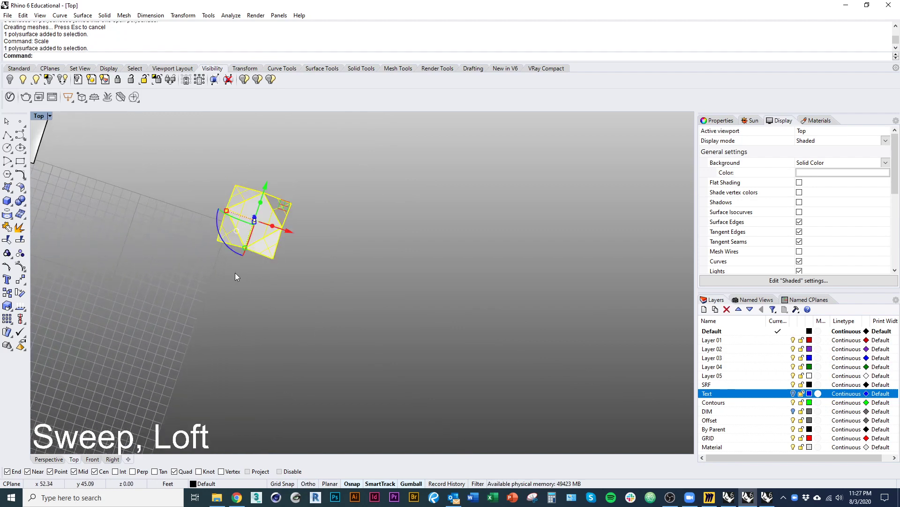
pyautogui.write('copy')
pyautogui.press('Return')
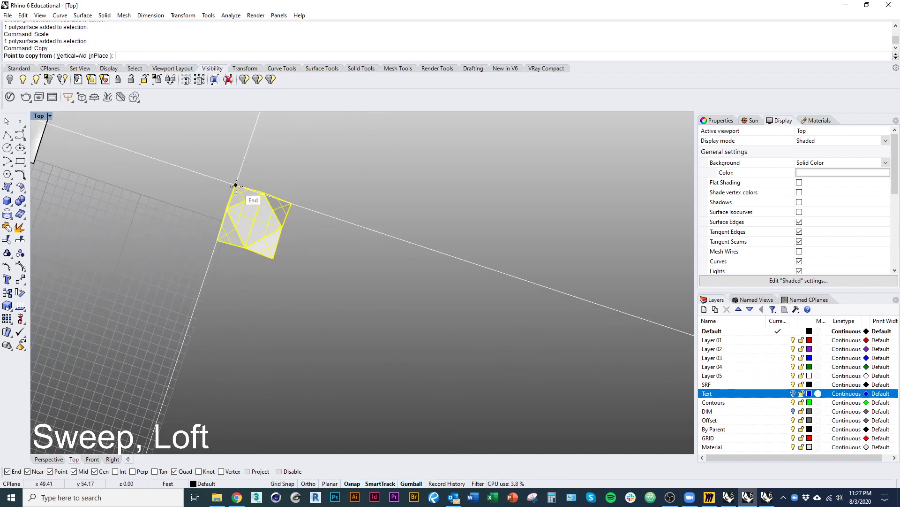
pyautogui.press('Escape')
# Step: Array the module 4 times in X, 4 in Y and 1 in Z, using its two opposite corners as the unit cell
pyautogui.write('Arr')
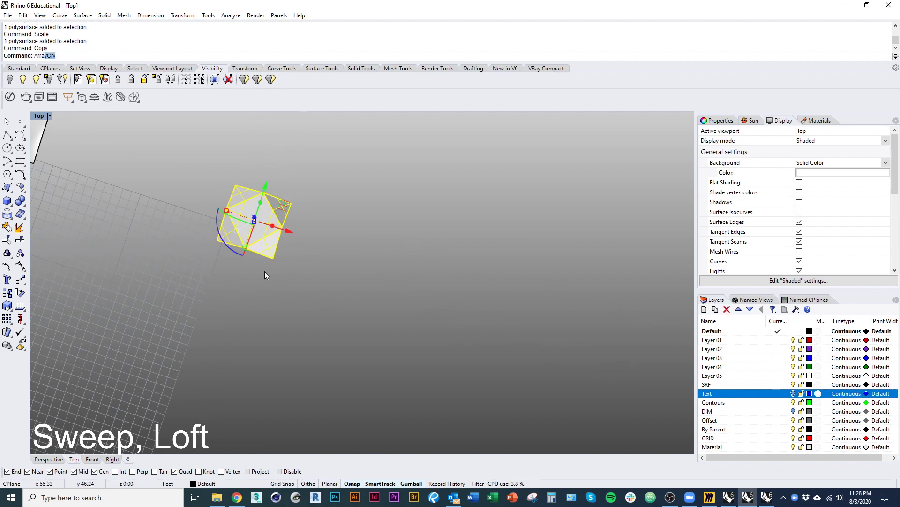
pyautogui.write('ay')
pyautogui.press('Return')
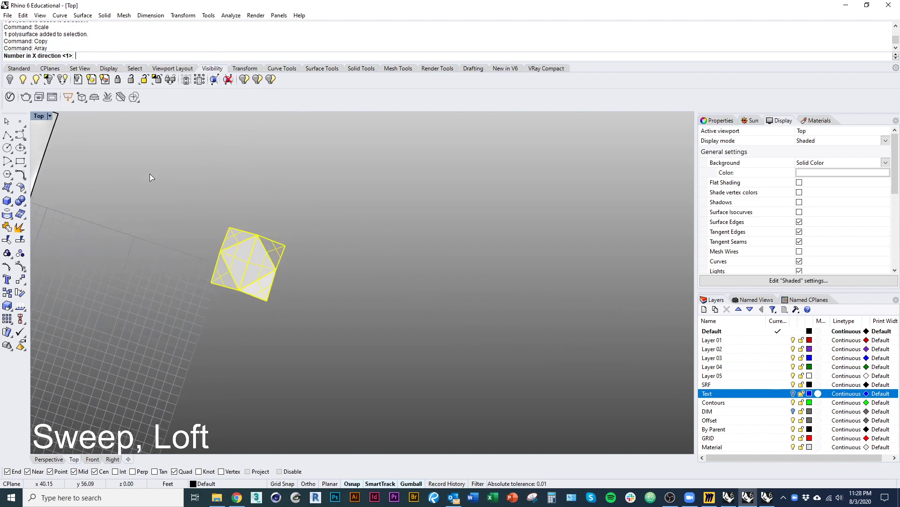
pyautogui.write('4')
pyautogui.press('Return')
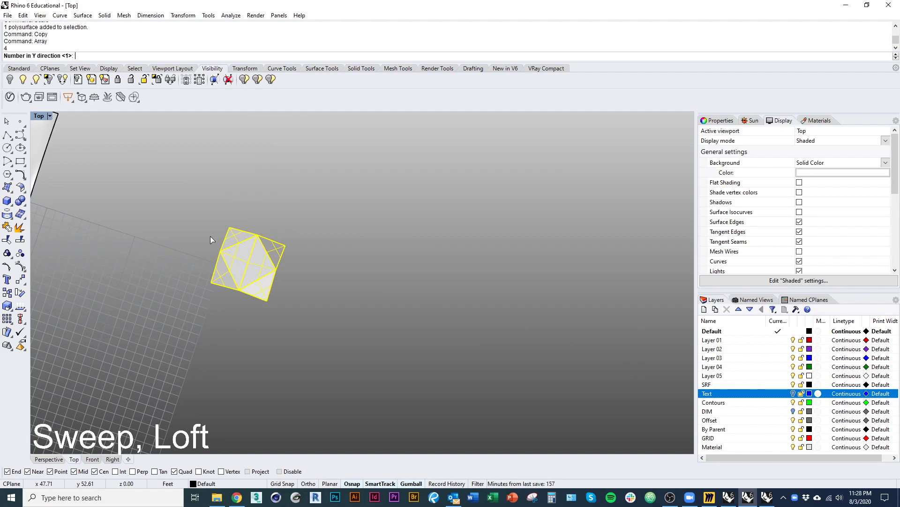
pyautogui.write('4')
pyautogui.press('Return')
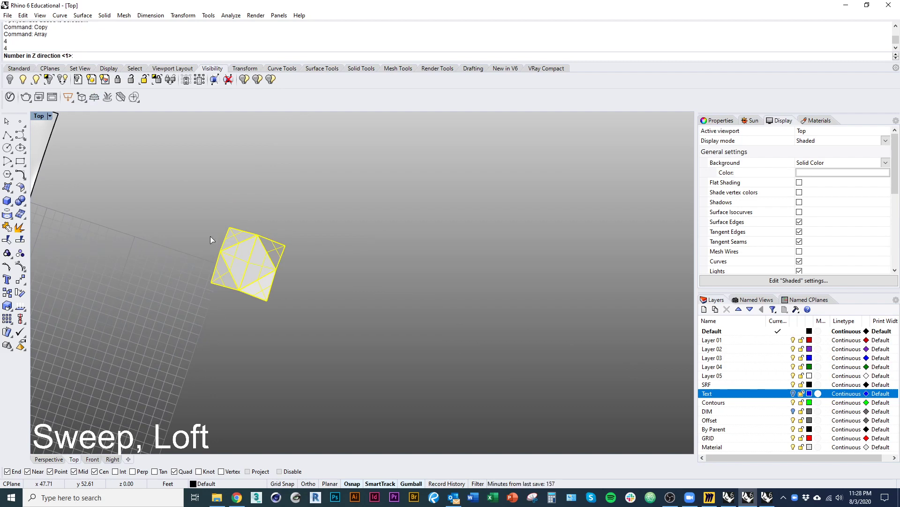
pyautogui.press('Return')
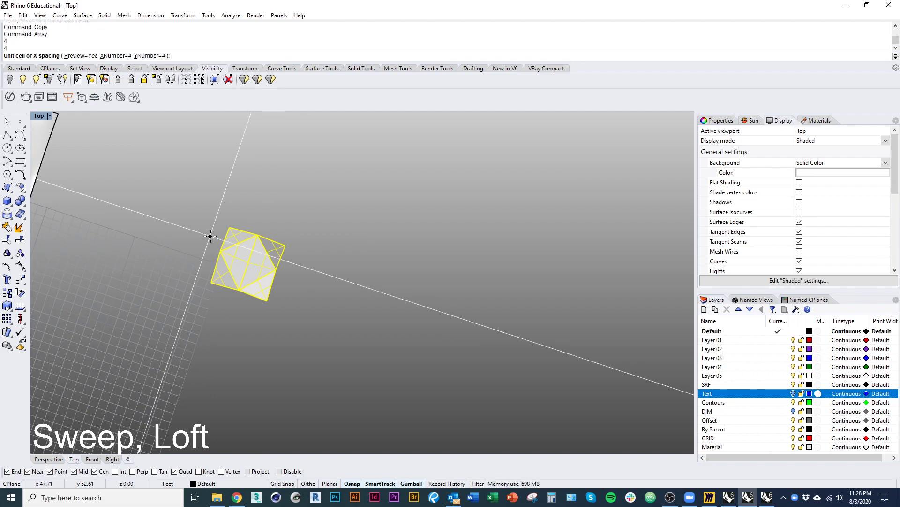
pyautogui.click(211, 282)
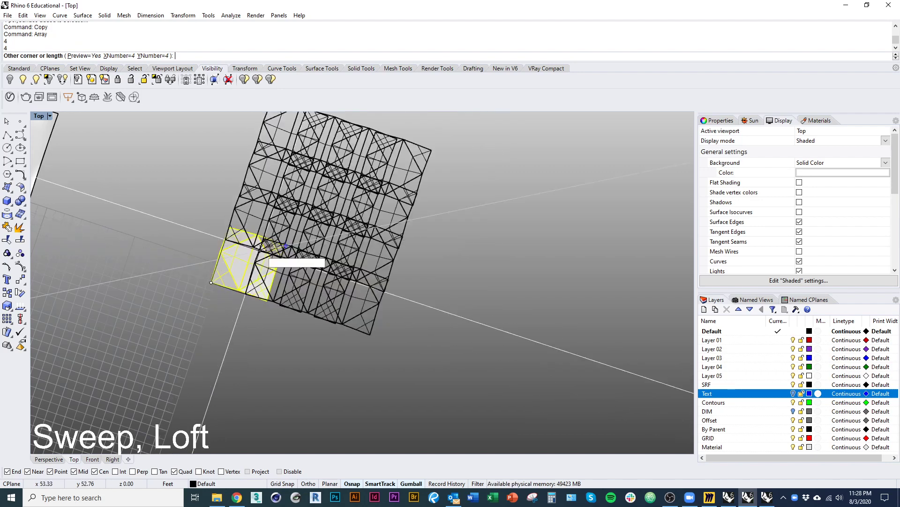
pyautogui.click(286, 246)
pyautogui.press('Return')
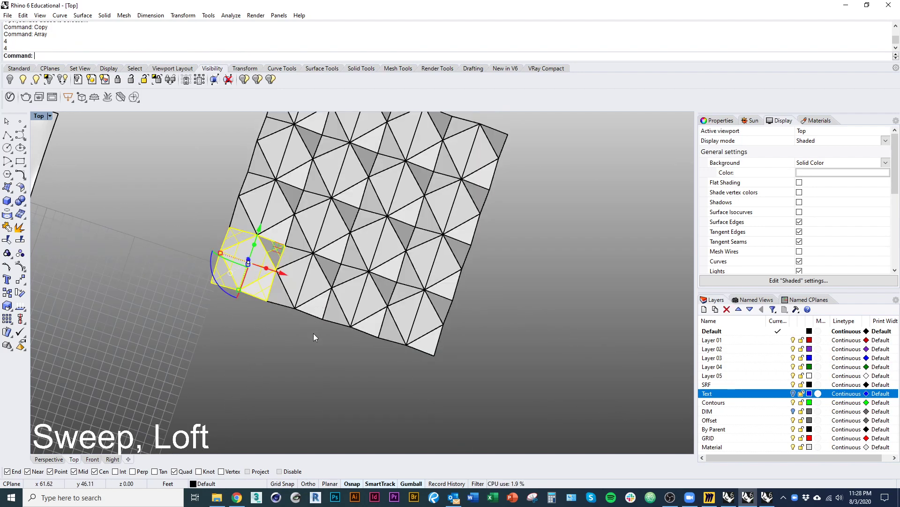
pyautogui.scroll(-5, 313, 333)
pyautogui.keyDown('ctrl'); pyautogui.keyDown('shift'); pyautogui.moveTo(305, 300); pyautogui.dragTo(292, 350, button='right'); pyautogui.keyUp('shift'); pyautogui.keyUp('ctrl')
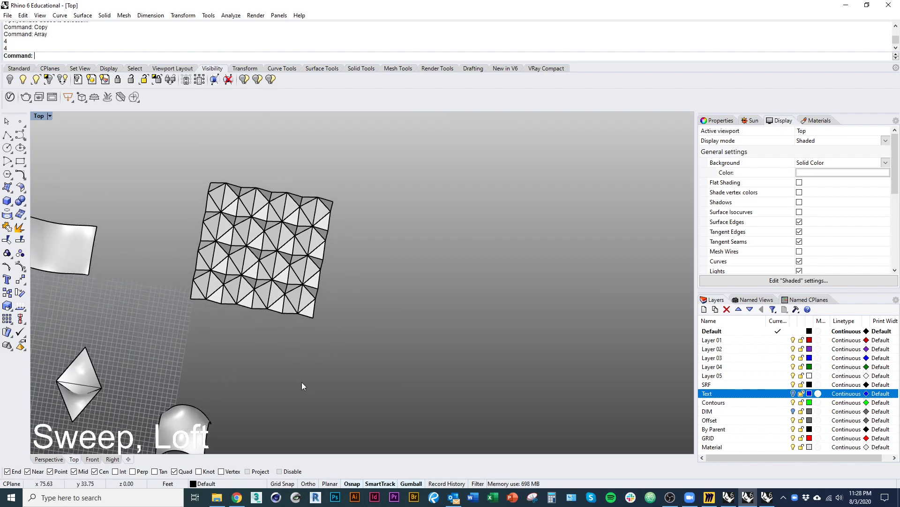
pyautogui.keyDown('ctrl'); pyautogui.keyDown('shift'); pyautogui.moveTo(302, 382); pyautogui.dragTo(293, 266, button='right'); pyautogui.keyUp('shift'); pyautogui.keyUp('ctrl')
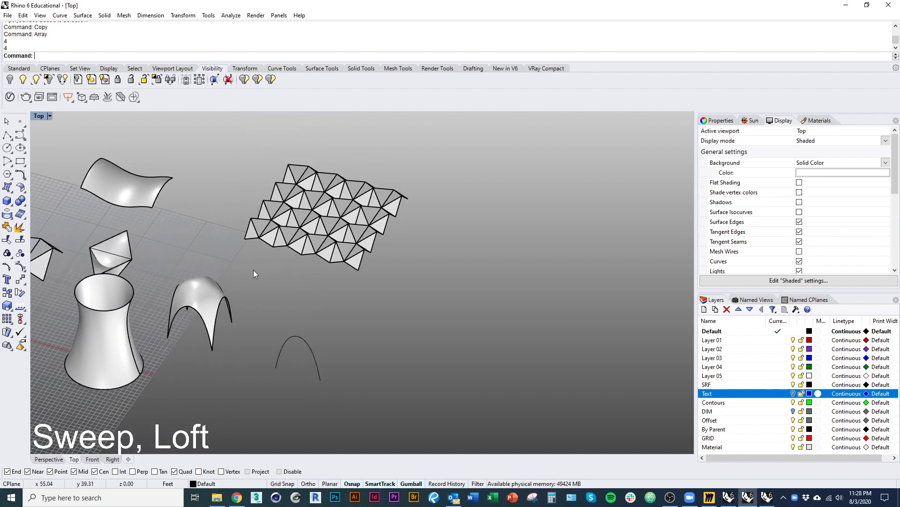
pyautogui.click(205, 304)
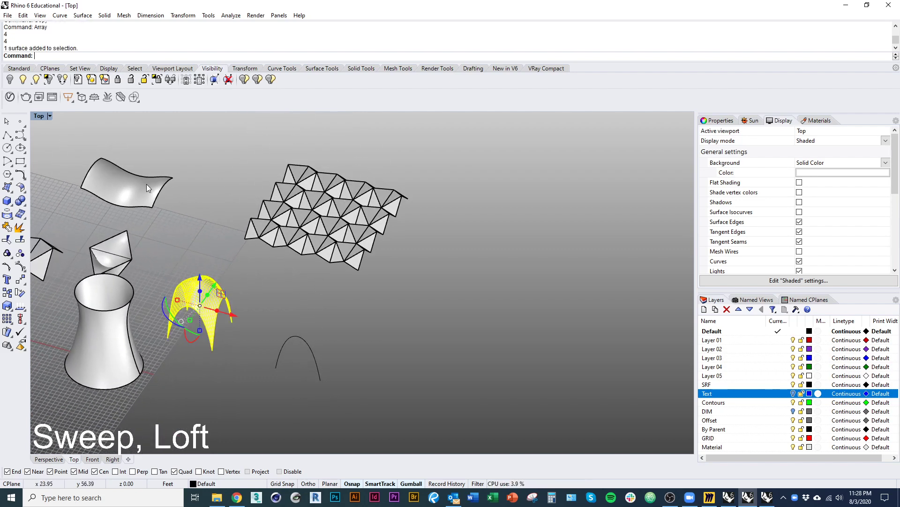
pyautogui.click(251, 291)
# Step: Create a flat plane surface beneath the arrayed modules, spanning between opposite outer corners of the 4 by 4 field
pyautogui.moveTo(252, 291)
pyautogui.keyDown('ctrl'); pyautogui.keyDown('shift'); pyautogui.mouseDown(button='right')
pyautogui.moveTo(275, 263)
pyautogui.moveTo(295, 274)
pyautogui.mouseUp(button='right'); pyautogui.keyUp('shift'); pyautogui.keyUp('ctrl')
pyautogui.moveTo(300, 207); pyautogui.dragTo(300, 240, button='right')
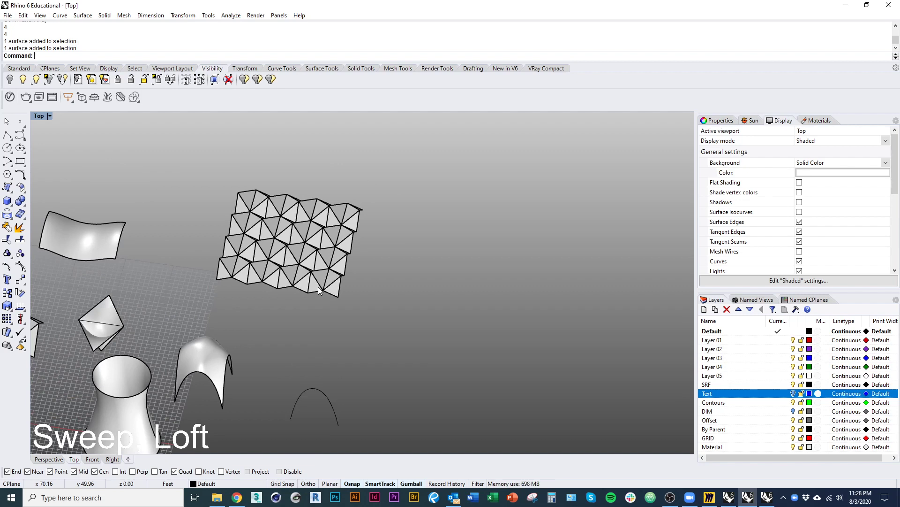
pyautogui.write('Plane')
pyautogui.press('Return')
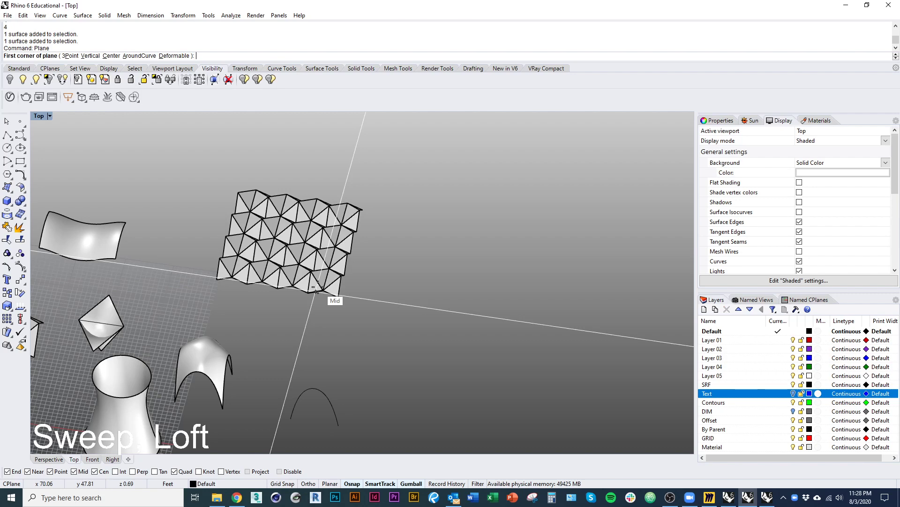
pyautogui.click(218, 282)
pyautogui.click(383, 267)
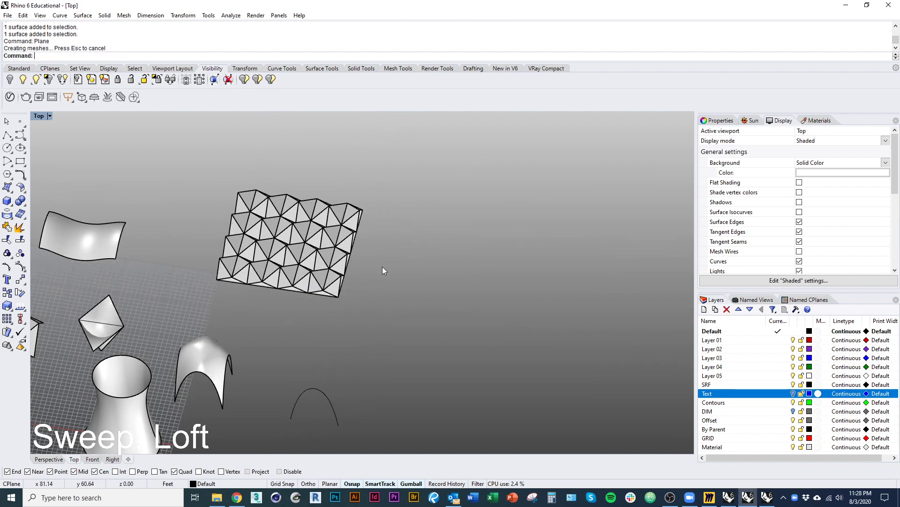
pyautogui.keyDown('ctrl'); pyautogui.keyDown('shift'); pyautogui.moveTo(373, 350); pyautogui.dragTo(303, 284, button='right'); pyautogui.keyUp('shift'); pyautogui.keyUp('ctrl')
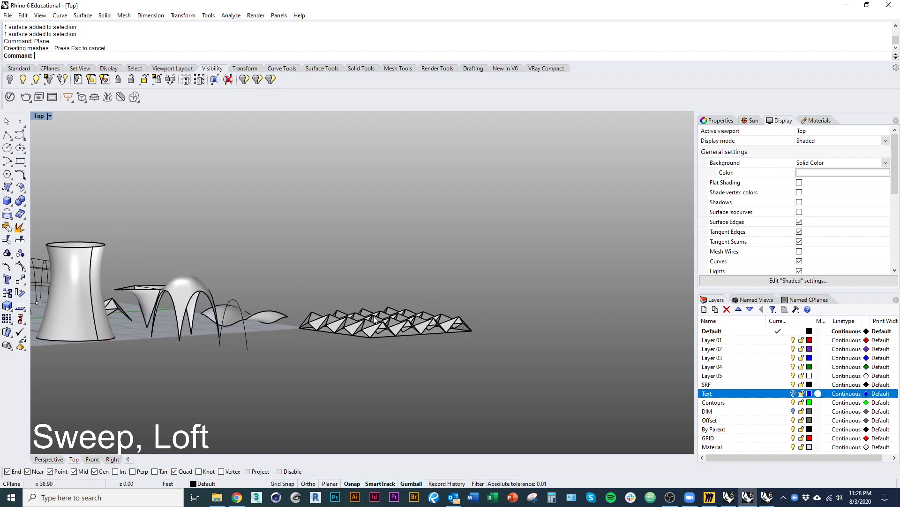
pyautogui.keyDown('ctrl'); pyautogui.keyDown('shift'); pyautogui.moveTo(382, 339); pyautogui.dragTo(391, 375, button='right'); pyautogui.keyUp('shift'); pyautogui.keyUp('ctrl')
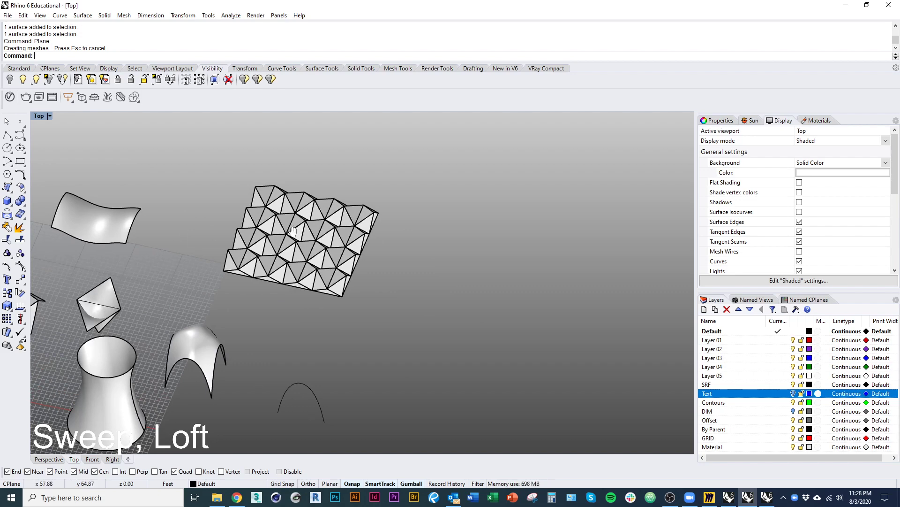
# Step: Start FlowAlongSrf with the whole 4 by 4 array of faceted modules as the objects to flow
pyautogui.moveTo(159, 233); pyautogui.dragTo(184, 289, button='right')
pyautogui.moveTo(349, 343); pyautogui.dragTo(277, 309, button='right')
pyautogui.keyDown('ctrl'); pyautogui.keyDown('shift'); pyautogui.moveTo(277, 309); pyautogui.dragTo(256, 307, button='right'); pyautogui.keyUp('shift'); pyautogui.keyUp('ctrl')
pyautogui.write('Flow')
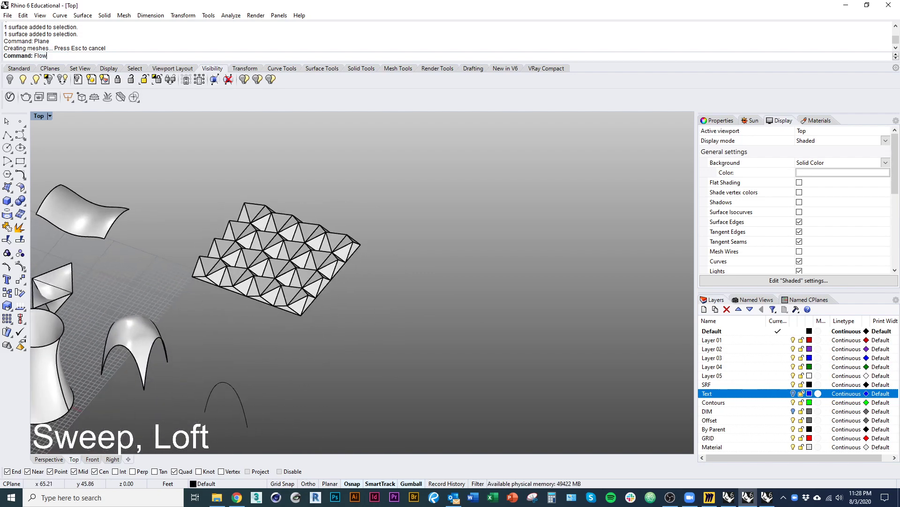
pyautogui.write('AlongSrf')
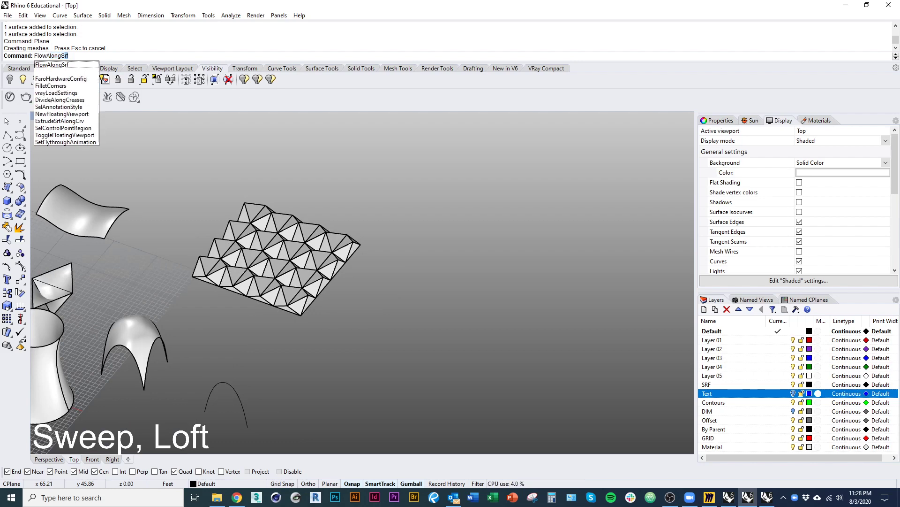
pyautogui.press('Return')
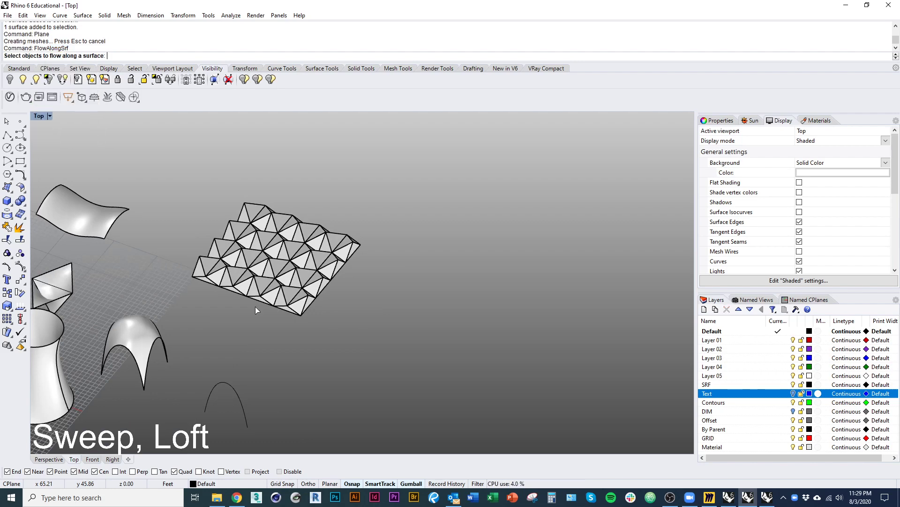
pyautogui.moveTo(283, 313); pyautogui.dragTo(127, 164, button='right')
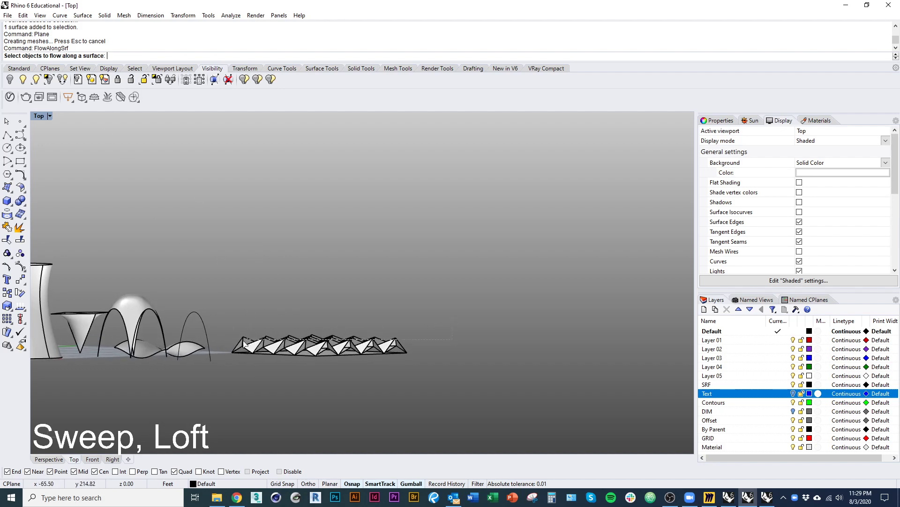
pyautogui.click(253, 345)
pyautogui.moveTo(254, 345); pyautogui.dragTo(311, 344, button='right')
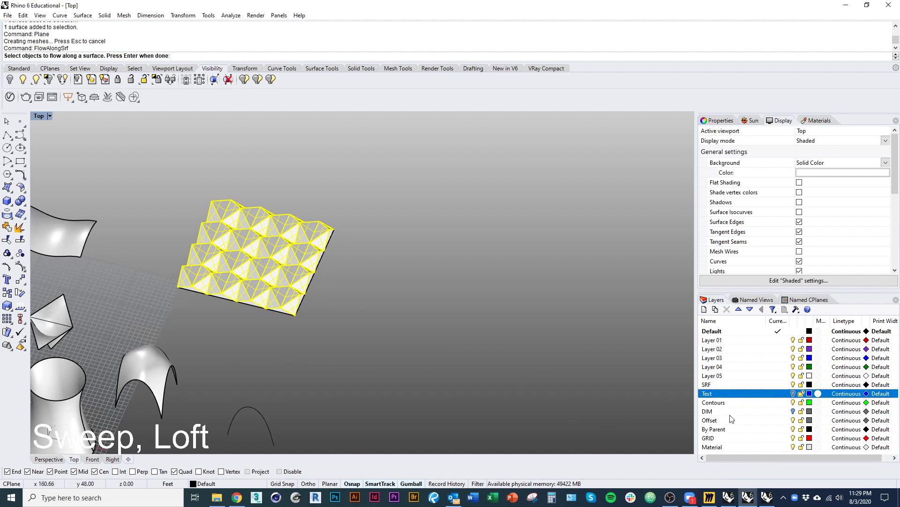
pyautogui.press('Return')
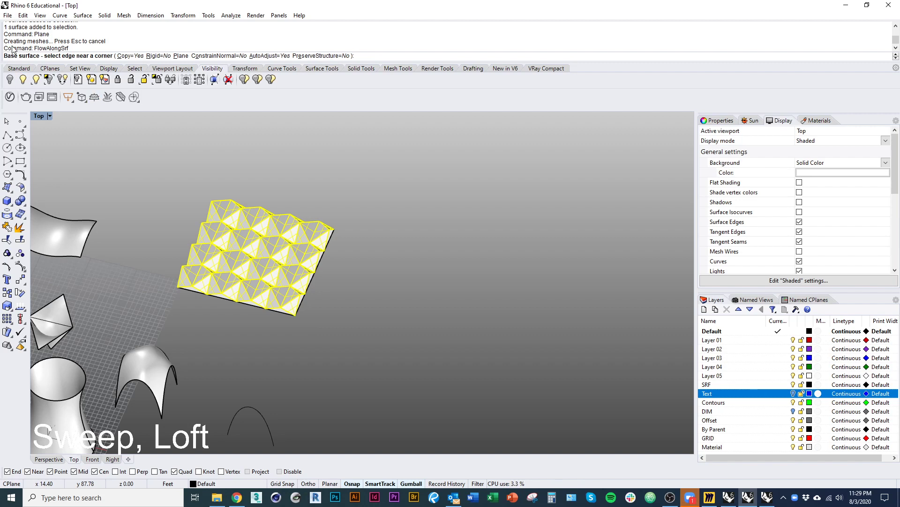
# Step: Try to flow the modules from the flat plane, picked near its front corner, onto the arched vault, picked near its front leg
pyautogui.moveTo(331, 353); pyautogui.dragTo(331, 308, button='right')
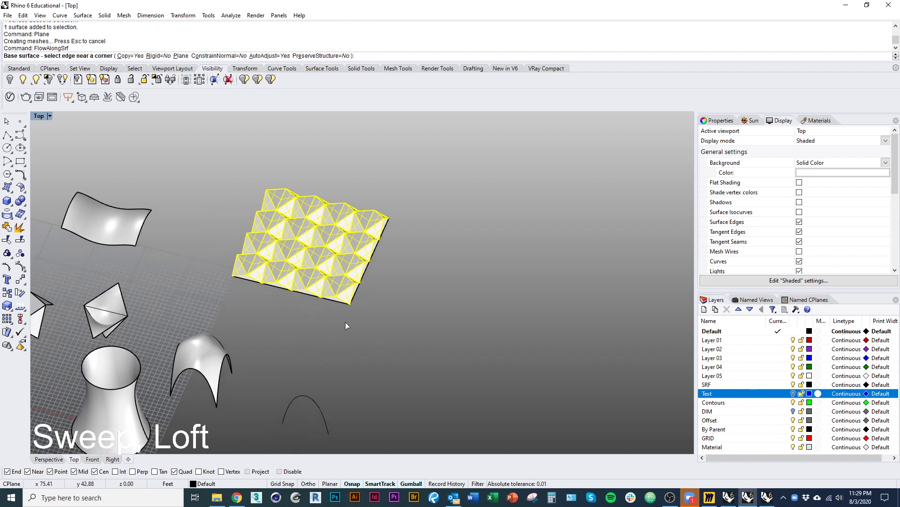
pyautogui.scroll(6, 336, 278)
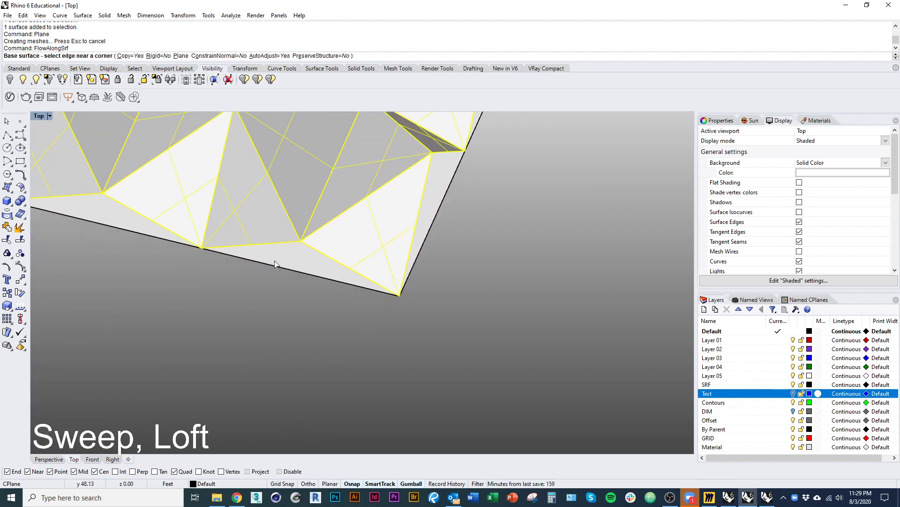
pyautogui.scroll(-3, 279, 277)
pyautogui.scroll(3, 307, 261)
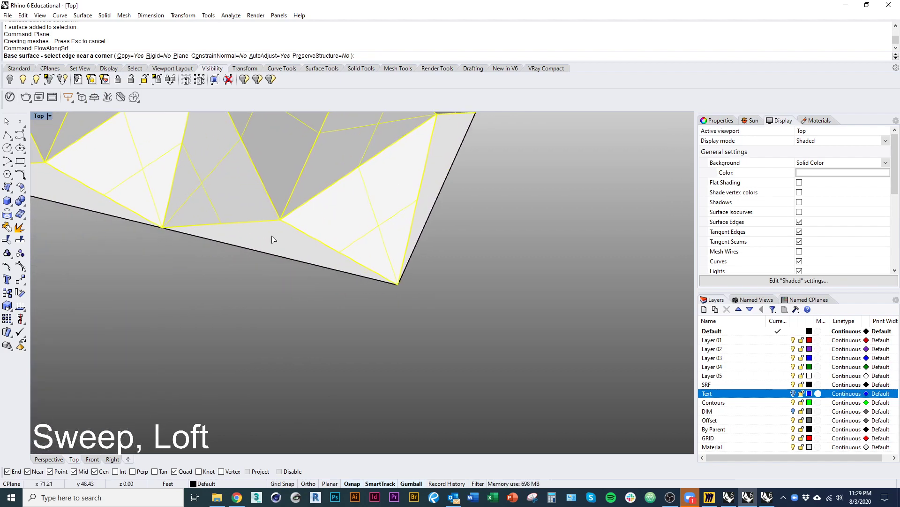
pyautogui.click(288, 247)
pyautogui.scroll(-5, 412, 308)
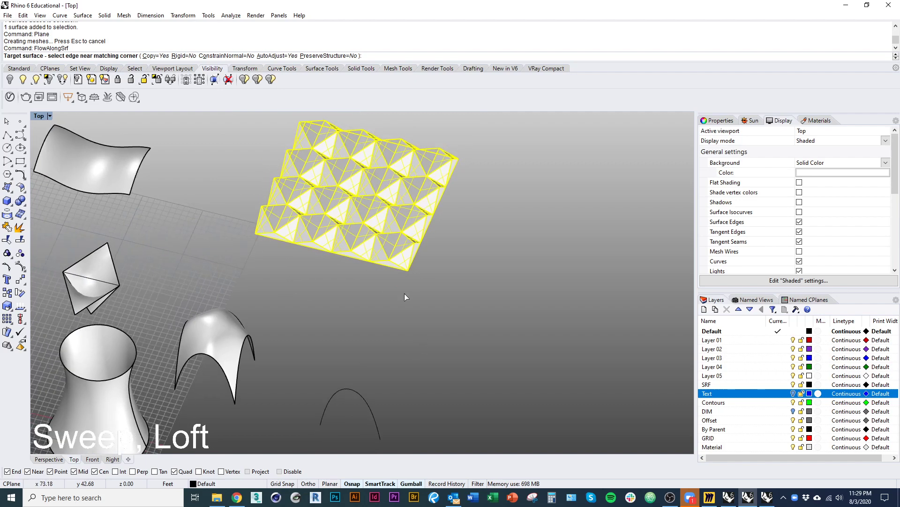
pyautogui.scroll(-3, 389, 323)
pyautogui.moveTo(387, 264); pyautogui.dragTo(367, 247, button='right')
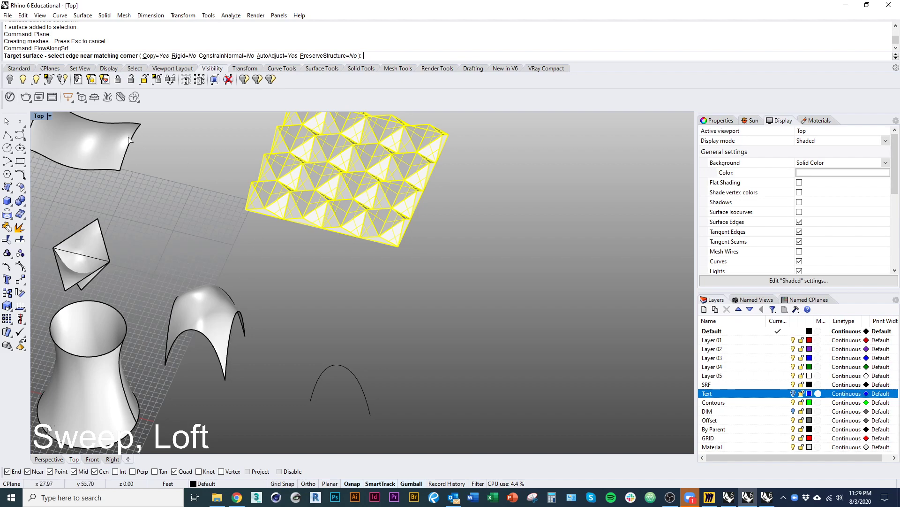
pyautogui.click(223, 355)
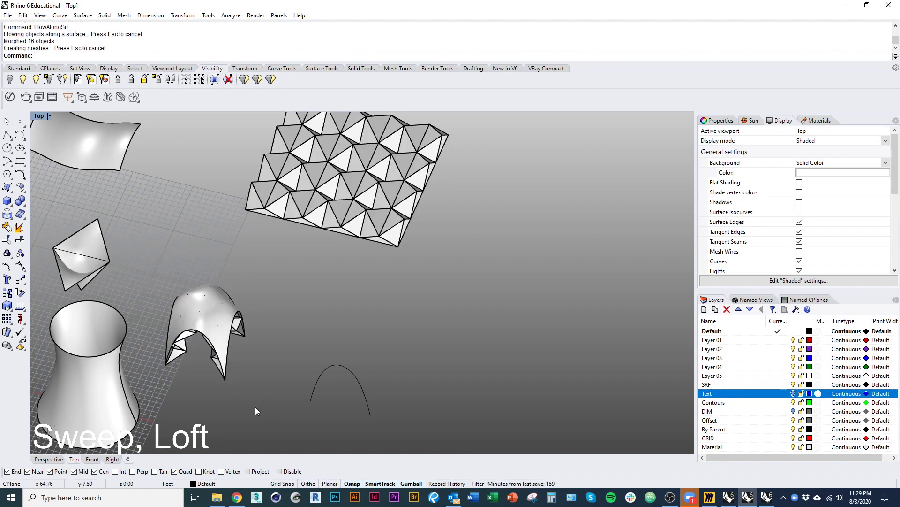
# Step: Inspect the modules flowed onto the arched vault and undo the flow
pyautogui.scroll(2, 254, 379)
pyautogui.scroll(-3, 252, 361)
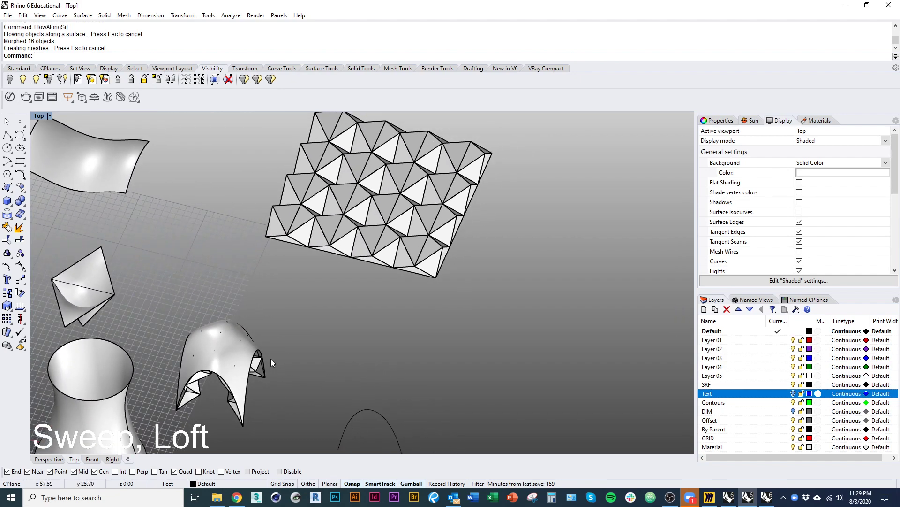
pyautogui.moveTo(271, 359); pyautogui.dragTo(241, 326, button='right')
pyautogui.hotkey('ctrl', 'z')
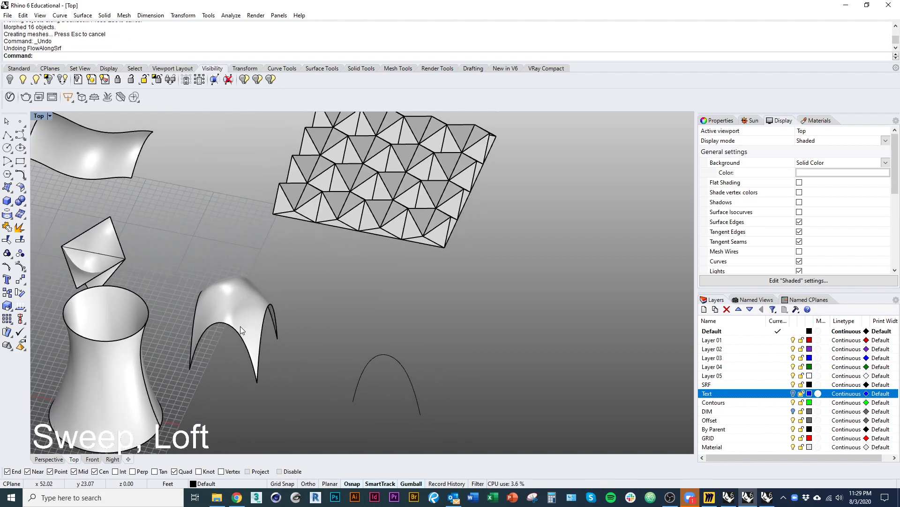